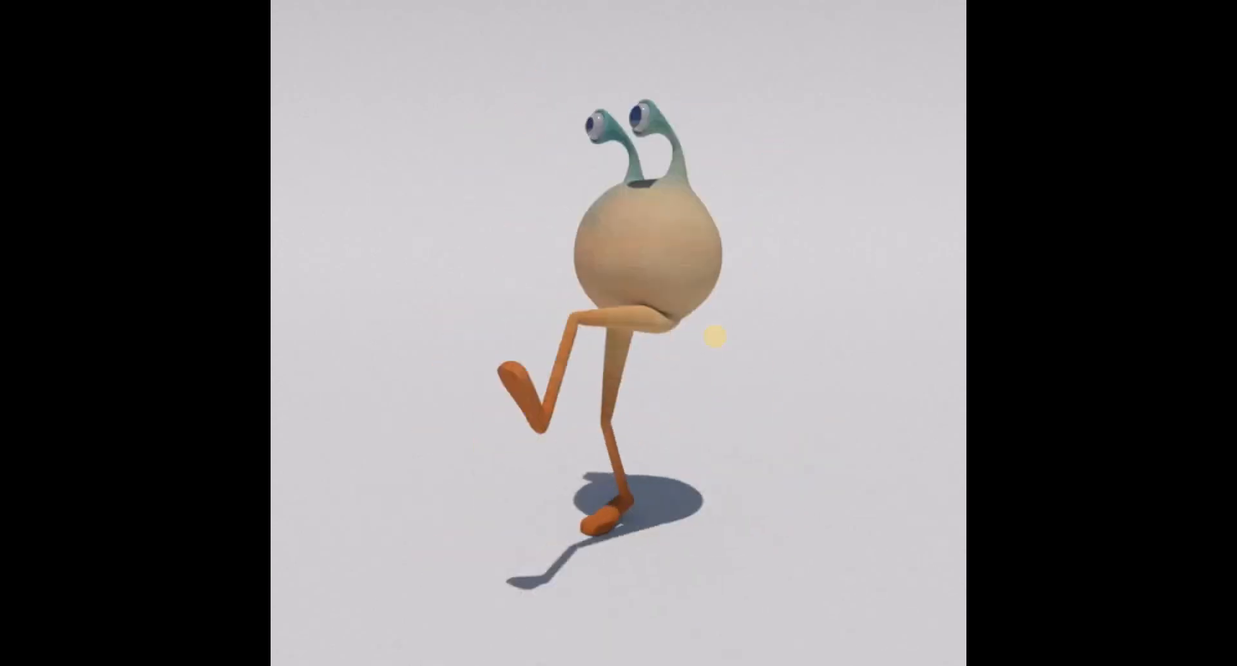
Watch the alien walk short clip, close it and return to the ball character rig folder
{"action": "mouse_move", "coordinate": [712, 285]}
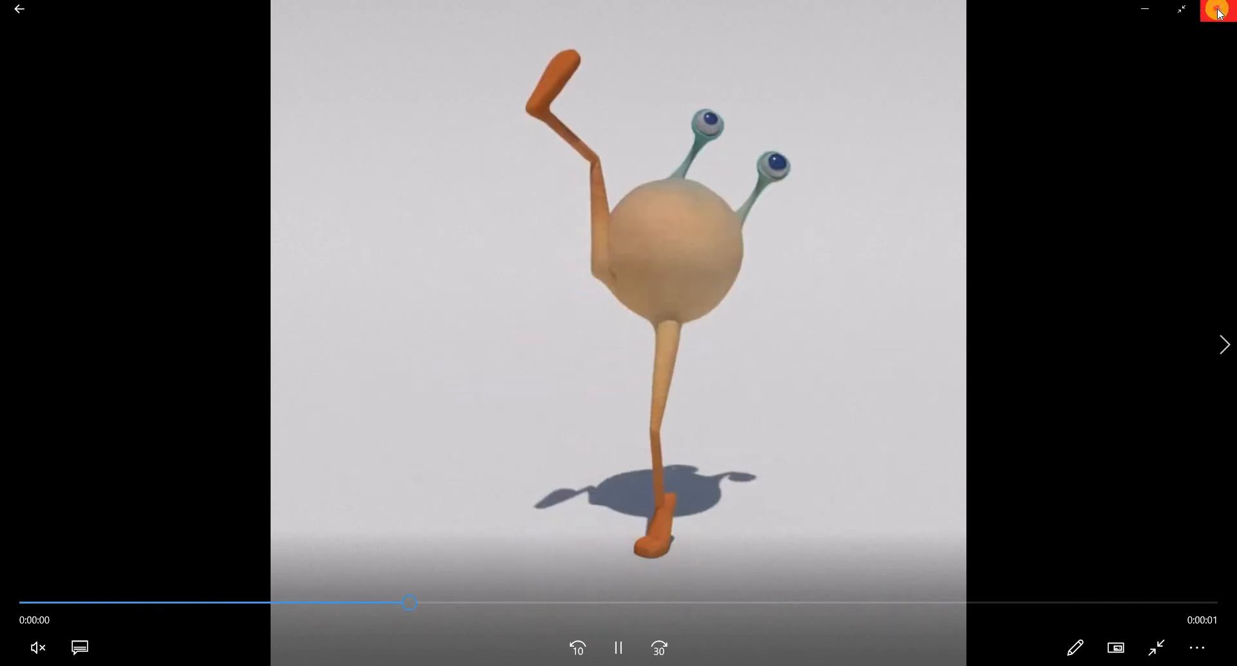
{"action": "left_click", "coordinate": [1217, 11]}
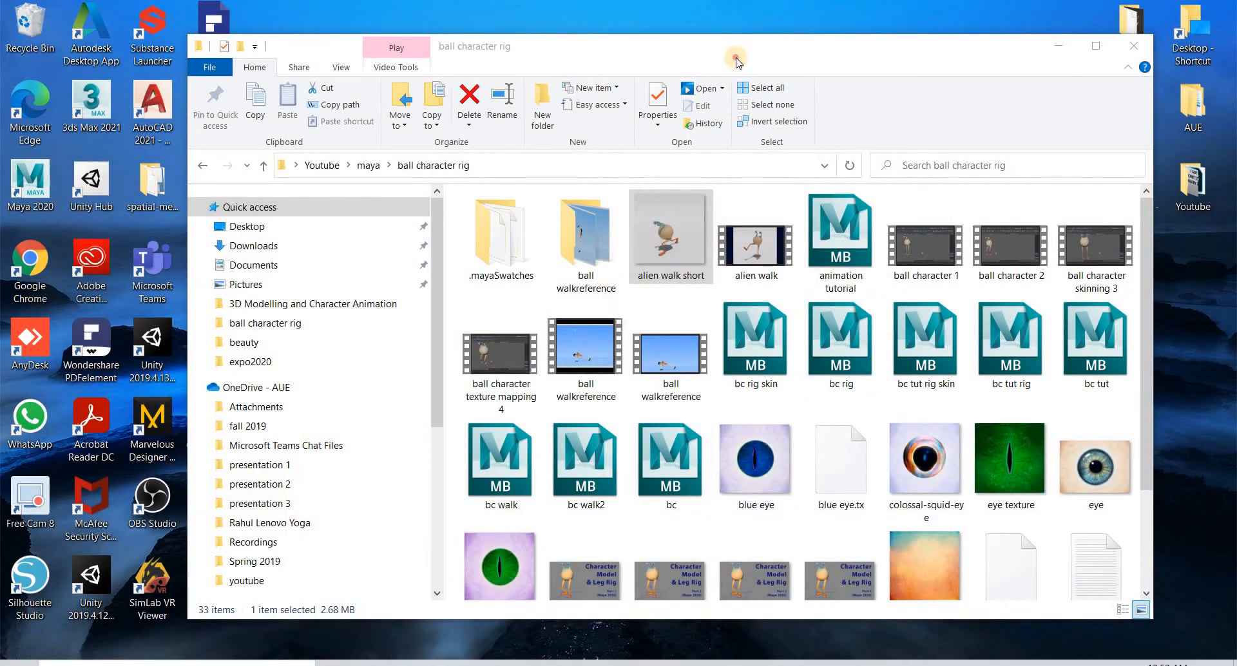
{"action": "left_click_drag", "start_coordinate": [598, 46], "coordinate": [457, 31]}
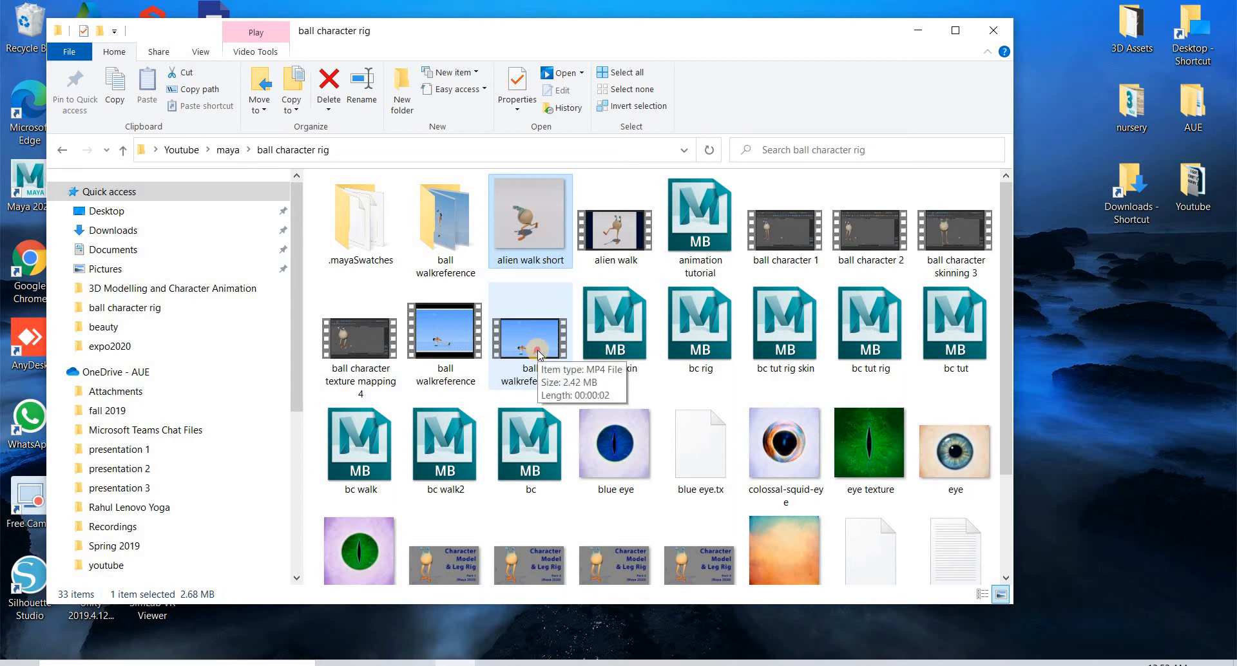
Play the ball walkreference video to study the walk motion, pause it and close the player
{"action": "double_click", "coordinate": [539, 354]}
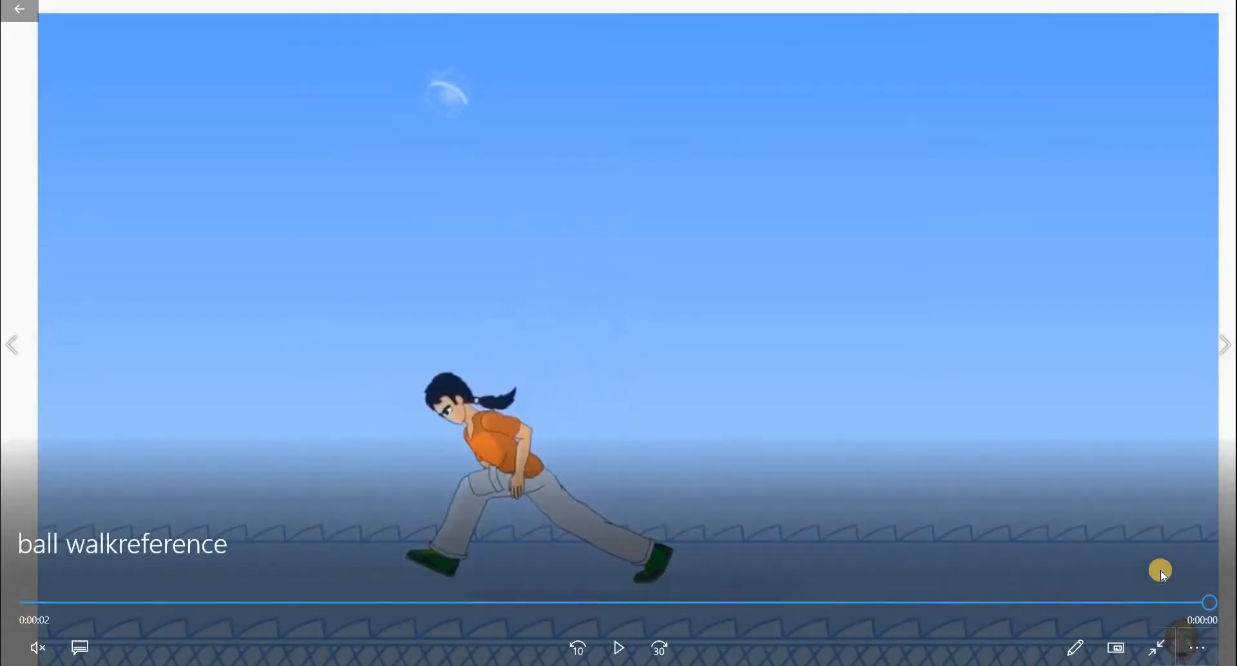
{"action": "left_click", "coordinate": [1197, 648]}
{"action": "left_click", "coordinate": [1158, 561]}
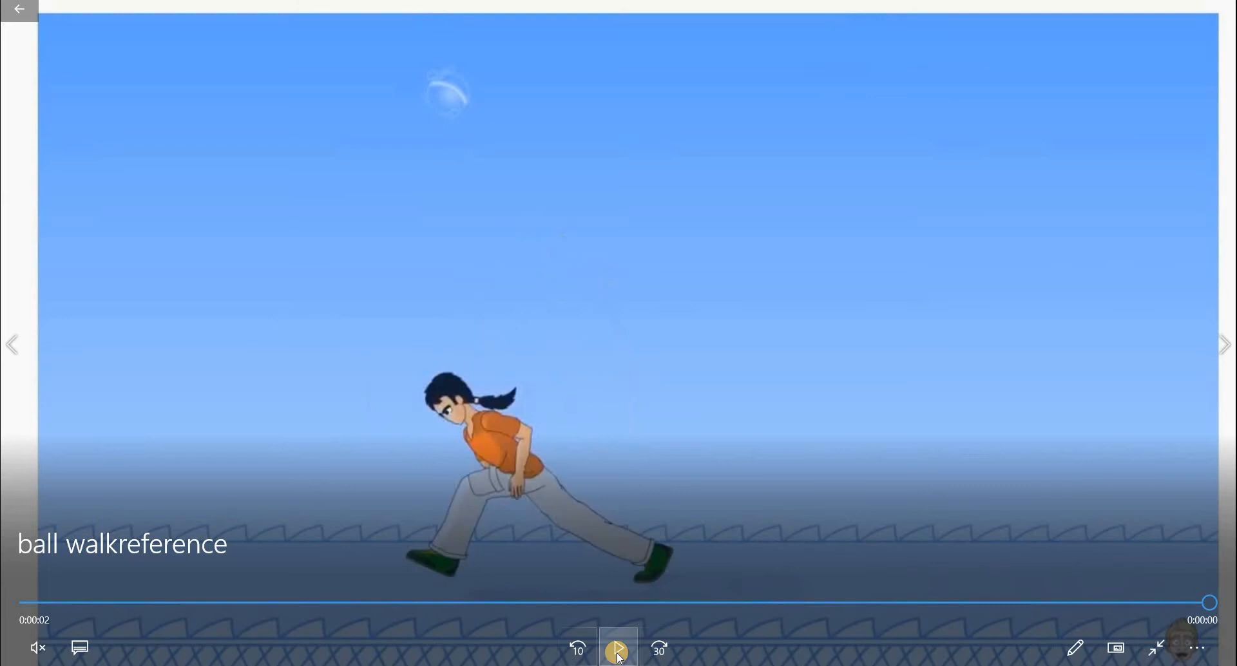
{"action": "left_click", "coordinate": [619, 653]}
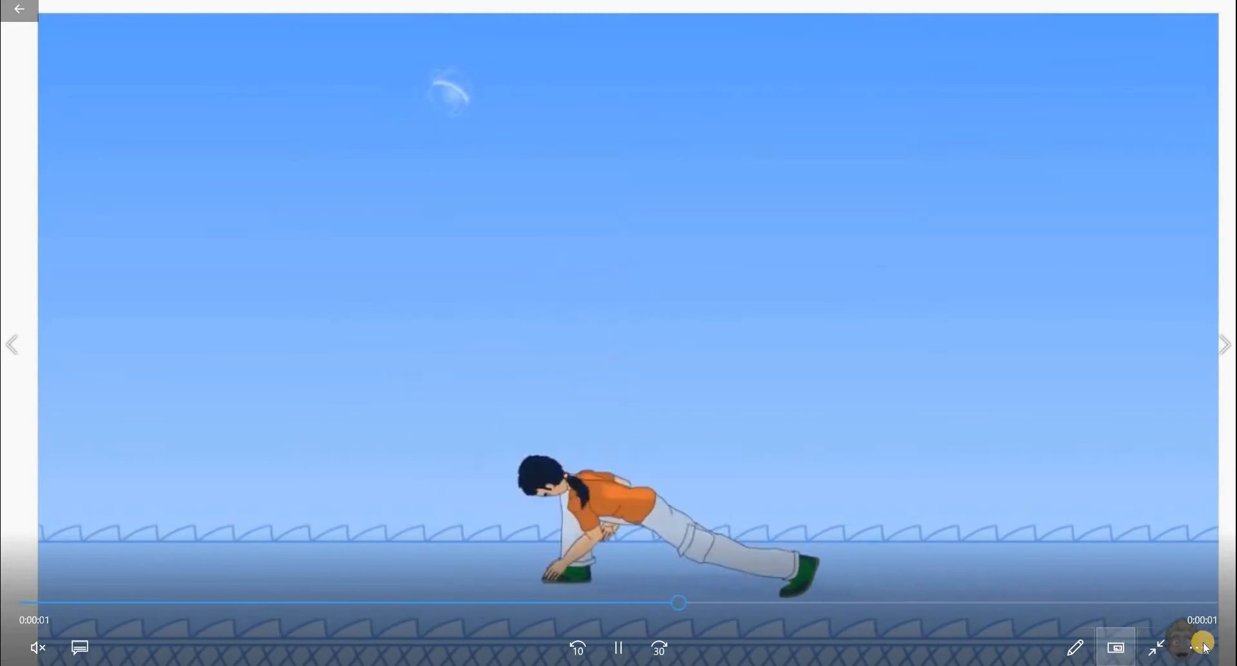
{"action": "left_click", "coordinate": [619, 649]}
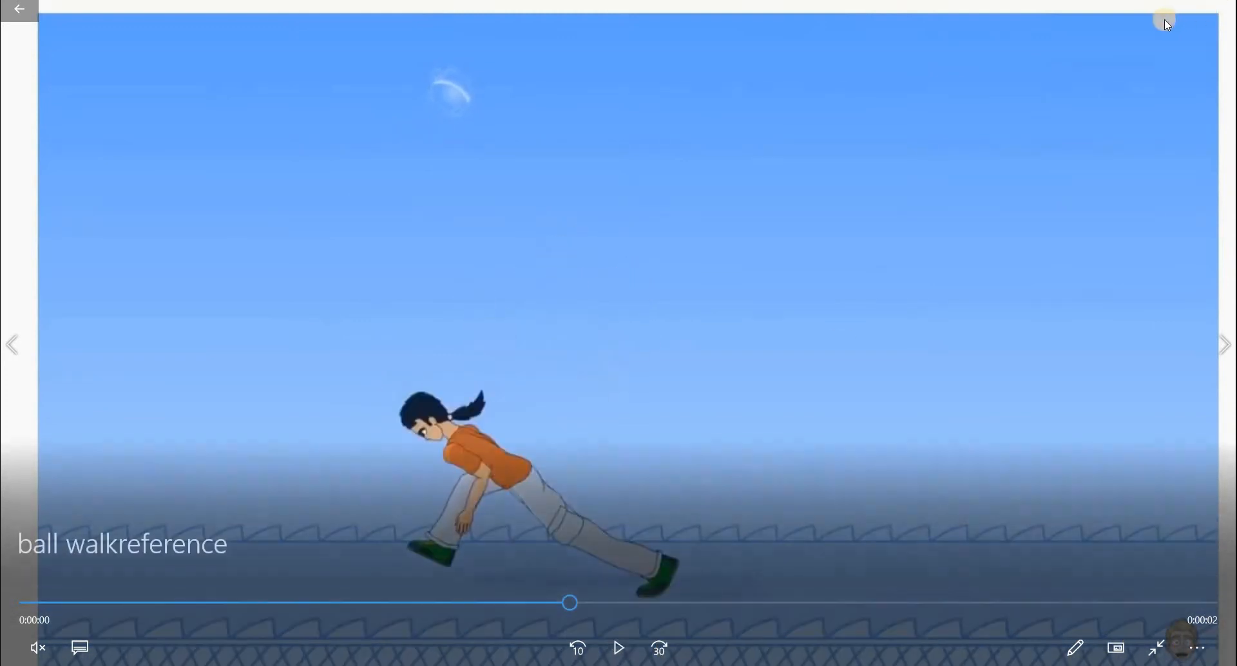
{"action": "left_click", "coordinate": [1148, 16]}
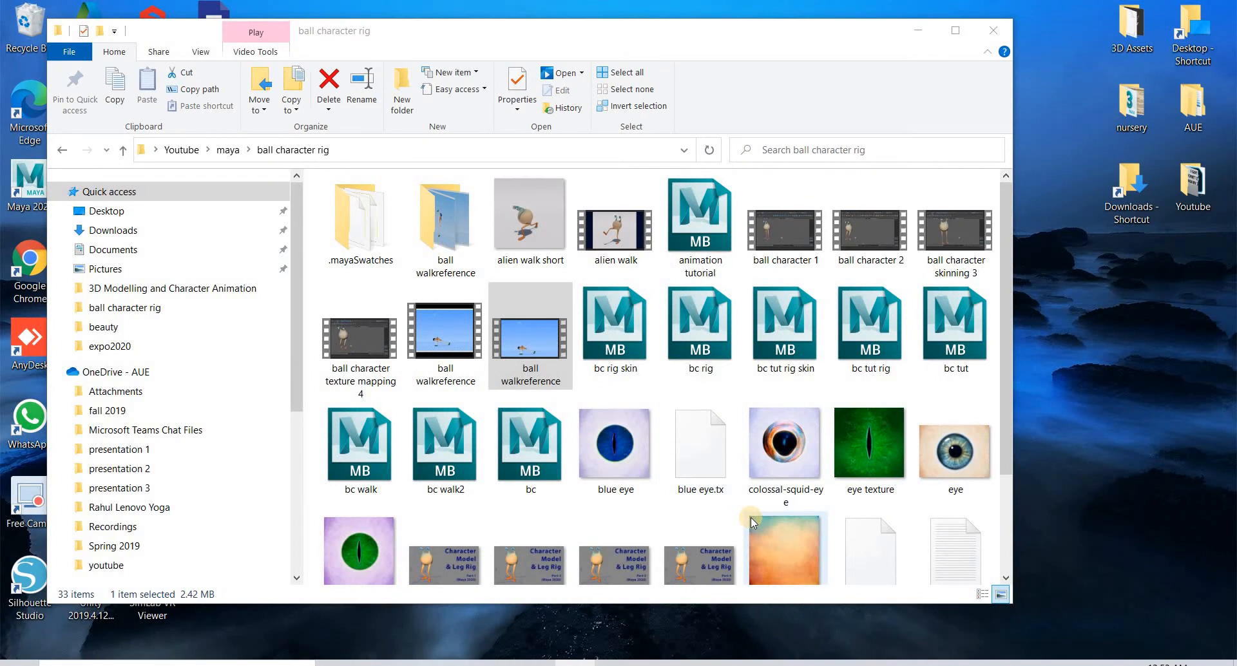
Delete the images ball walkreference_01 and ball walkreference_01_00004 from the ball walkreference folder
{"action": "double_click", "coordinate": [442, 199]}
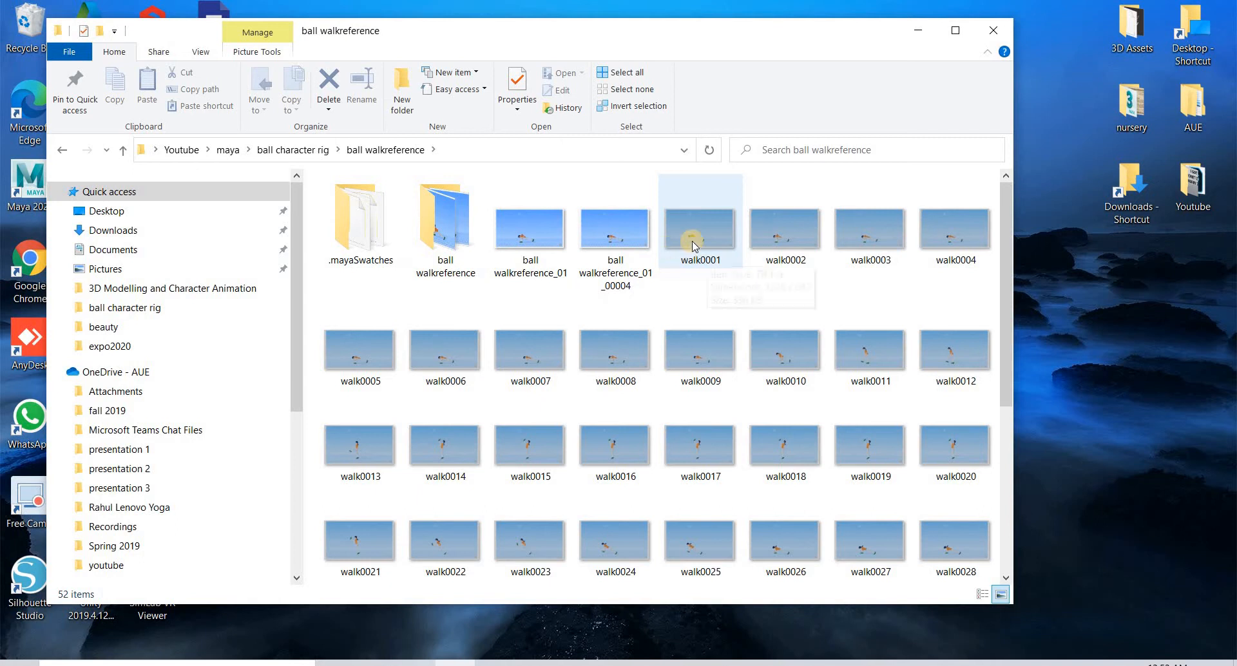
{"action": "left_click", "coordinate": [617, 192]}
{"action": "left_click", "coordinate": [505, 232], "text": "ctrl"}
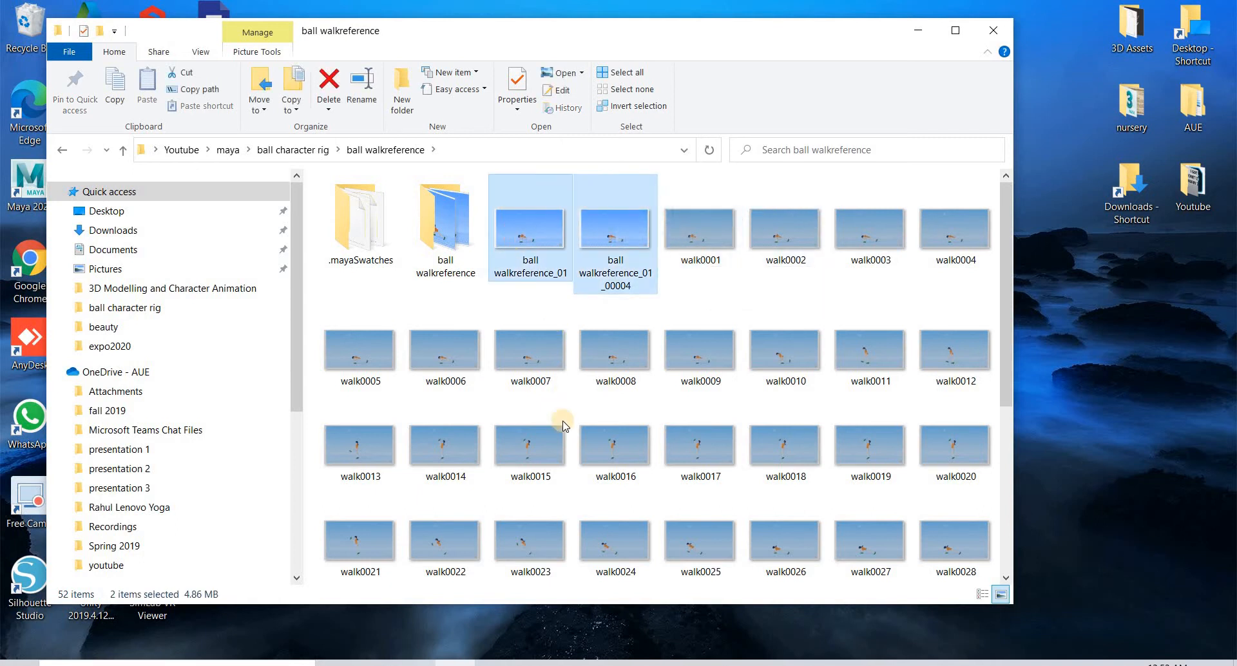
{"action": "right_click", "coordinate": [515, 234]}
{"action": "left_click", "coordinate": [552, 605]}
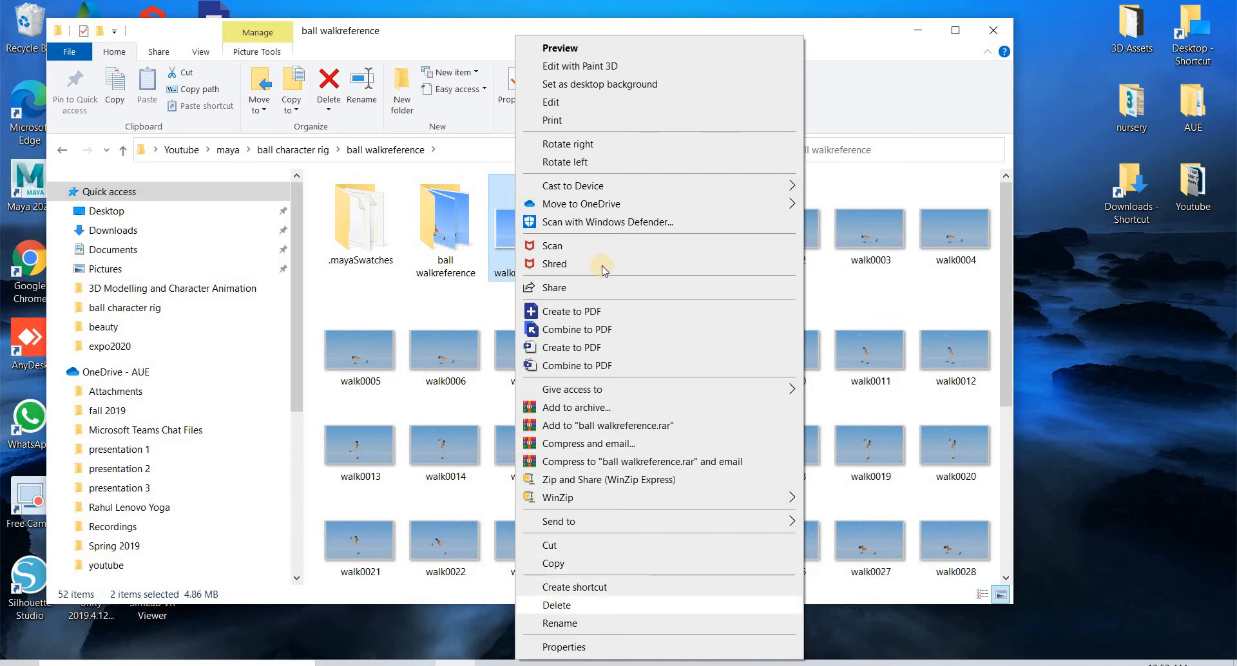
{"action": "left_click", "coordinate": [560, 258]}
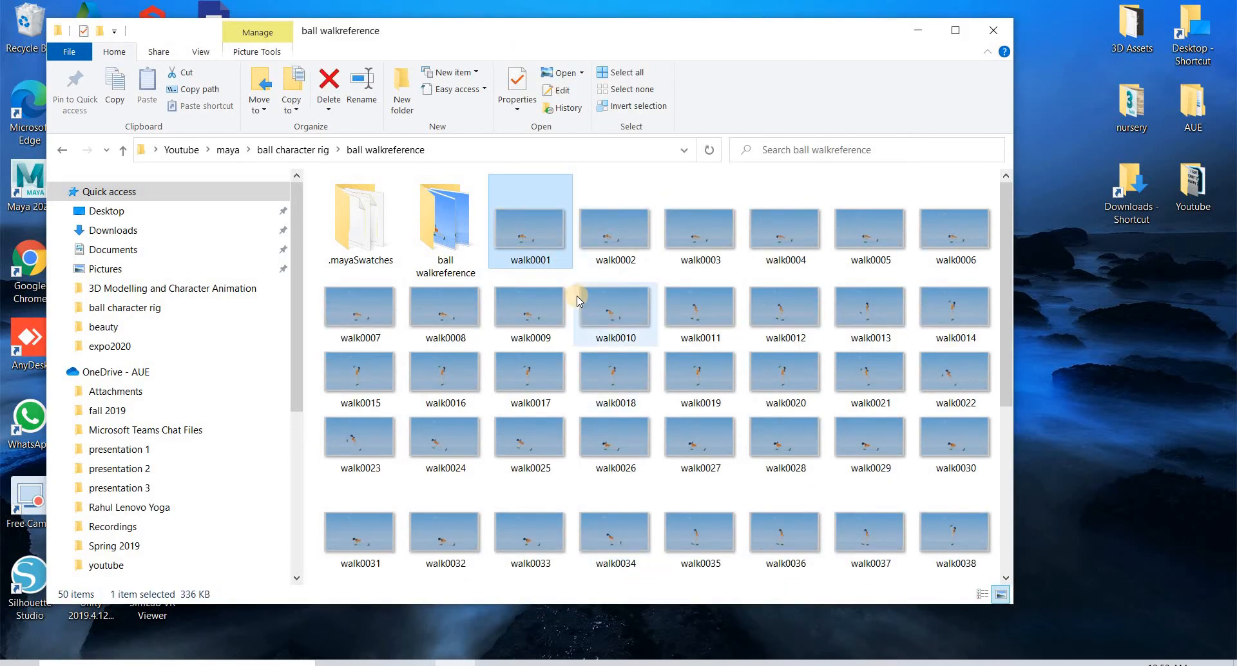
Look through the numbered walk image sequence, close the folder and switch to the animation tutorial scene in Maya
{"action": "scroll", "coordinate": [474, 567], "scroll_direction": "down", "scroll_amount": 3}
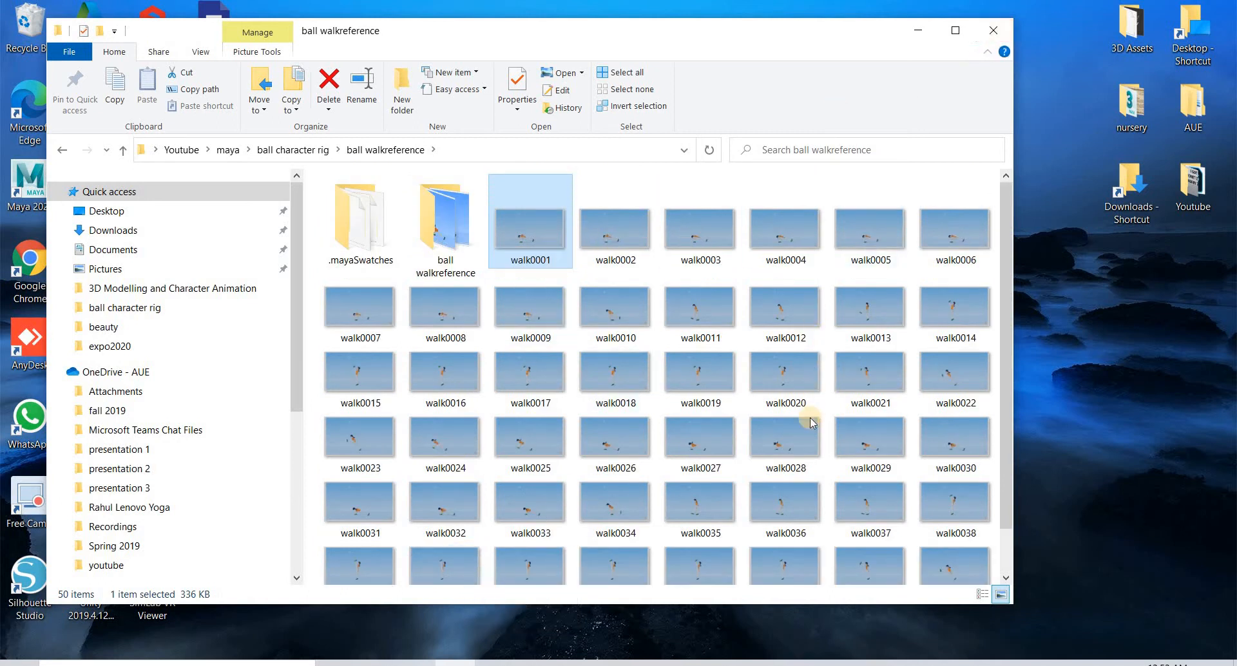
{"action": "left_click", "coordinate": [993, 38]}
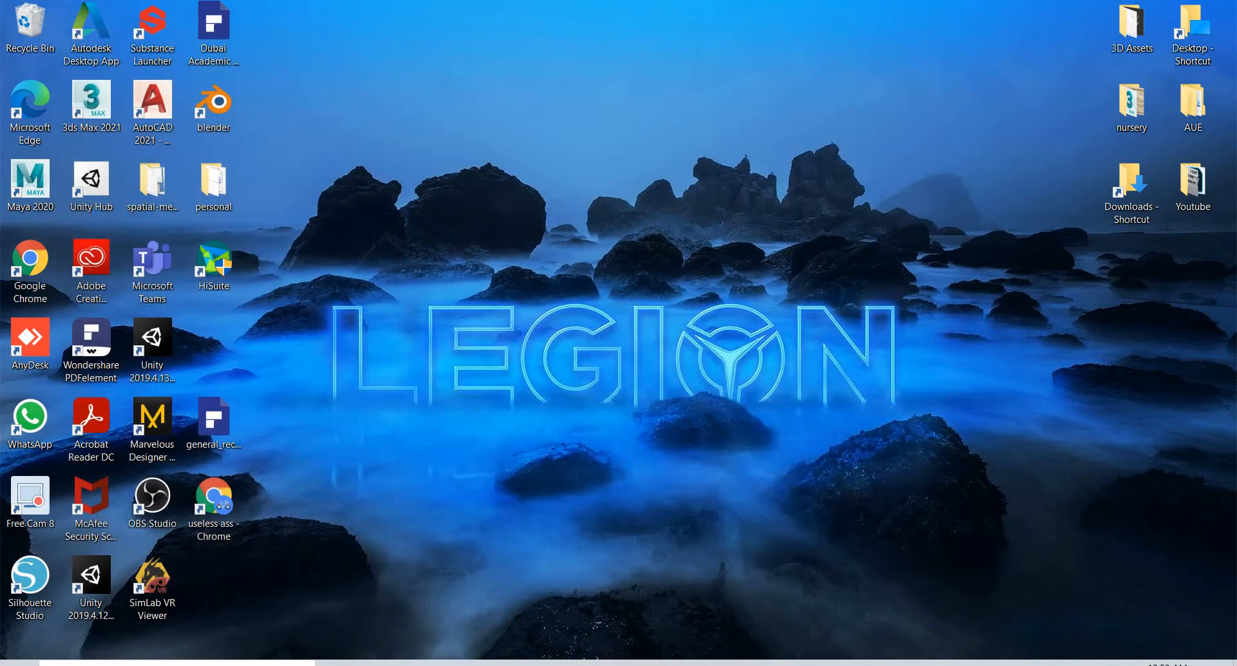
{"action": "left_click", "coordinate": [571, 601]}
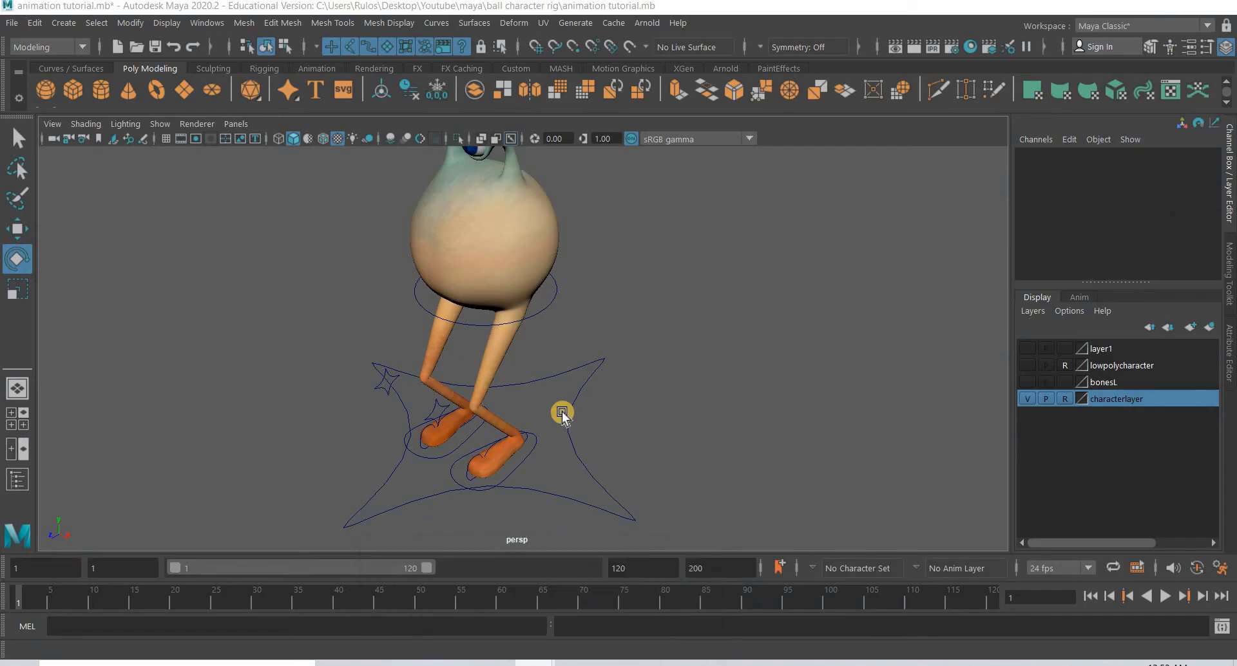
Examine the character's legs up close and select both star-shaped knee controls
{"action": "scroll", "coordinate": [561, 414], "scroll_direction": "down", "scroll_amount": 4}
{"action": "scroll", "coordinate": [558, 421], "scroll_direction": "up", "scroll_amount": 2}
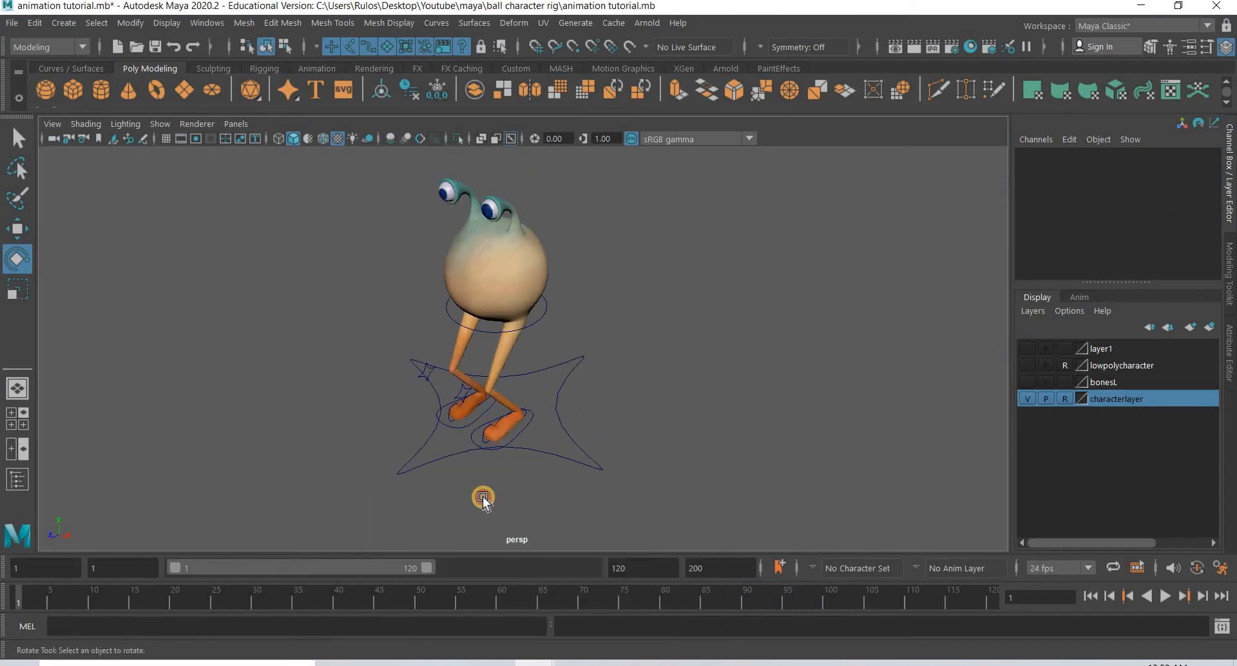
{"action": "left_click_drag", "start_coordinate": [498, 467], "coordinate": [494, 474], "text": "alt"}
{"action": "right_click_drag", "start_coordinate": [494, 475], "coordinate": [589, 433], "text": "alt"}
{"action": "left_click_drag", "start_coordinate": [589, 433], "coordinate": [425, 314], "text": "alt"}
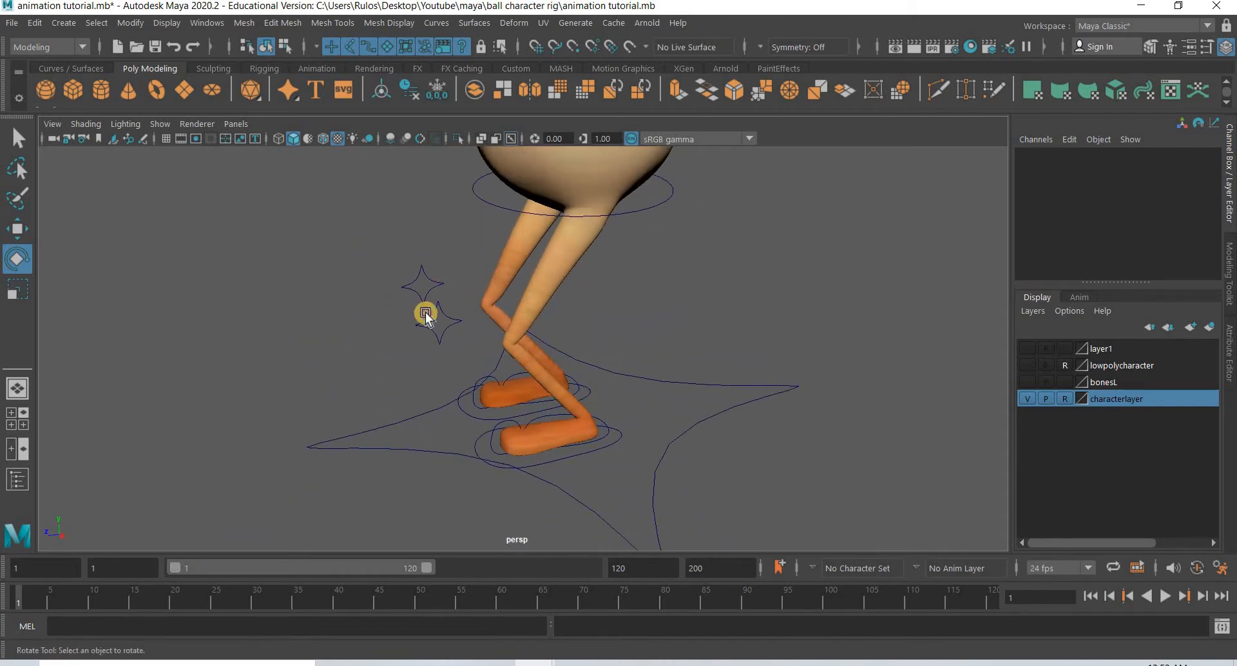
{"action": "left_click_drag", "start_coordinate": [433, 373], "coordinate": [118, 243]}
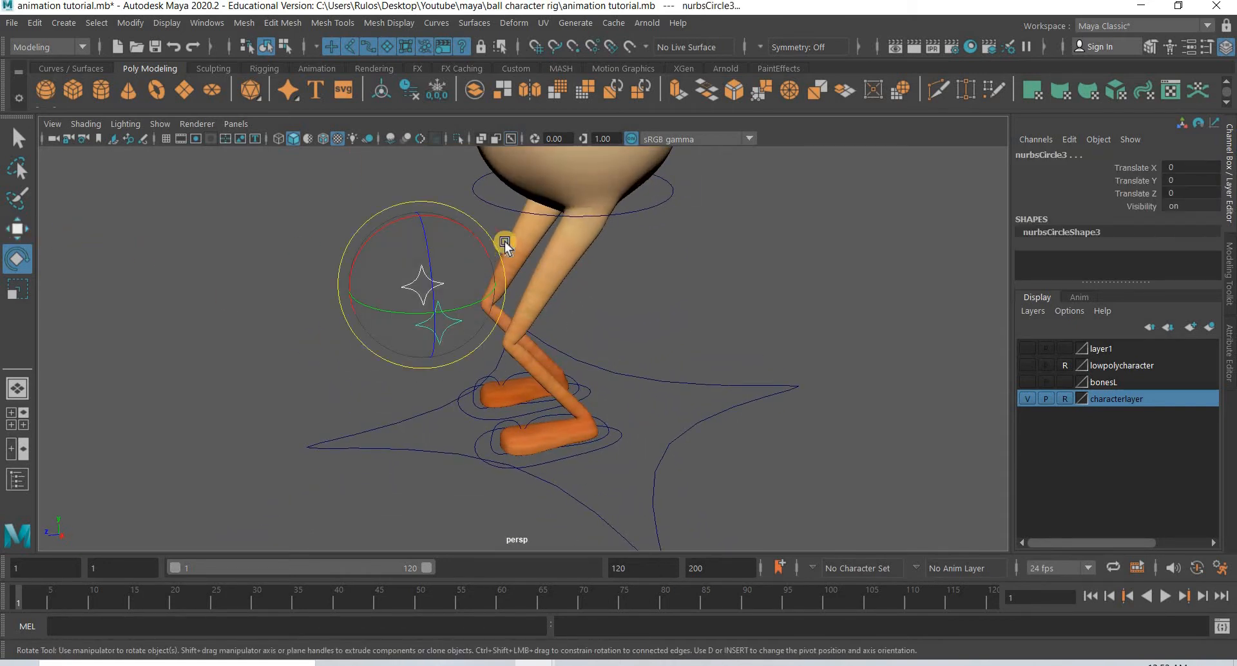
Rename the circular control around the base of the character's body as controlmain
{"action": "key", "text": "w"}
{"action": "left_click", "coordinate": [523, 213]}
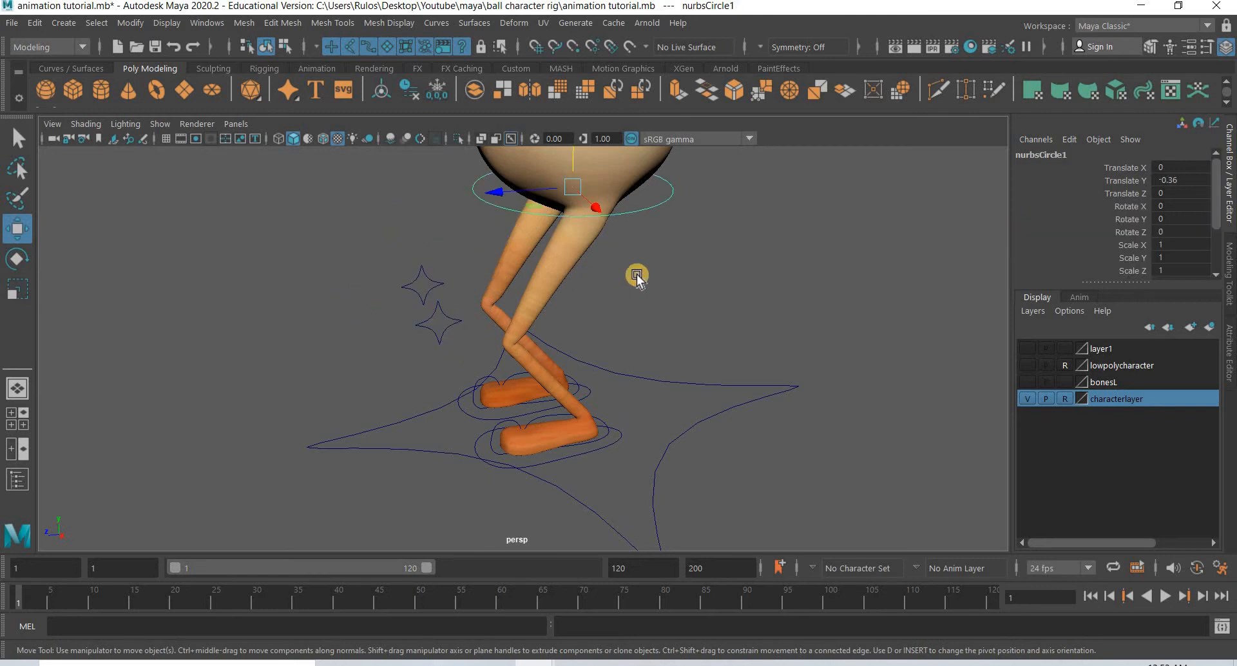
{"action": "mouse_move", "coordinate": [480, 328]}
{"action": "left_mouse_down", "text": "alt"}
{"action": "mouse_move", "coordinate": [464, 337]}
{"action": "mouse_move", "coordinate": [476, 337]}
{"action": "left_mouse_up", "text": "alt"}
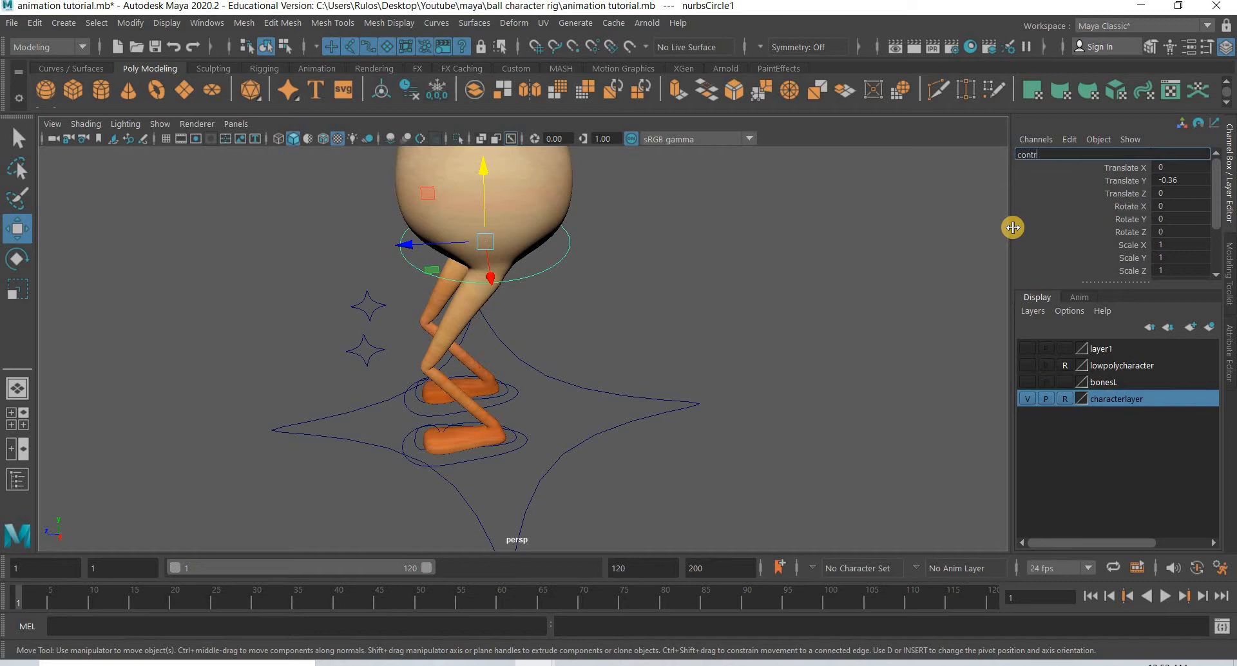
{"action": "key", "text": "Return"}
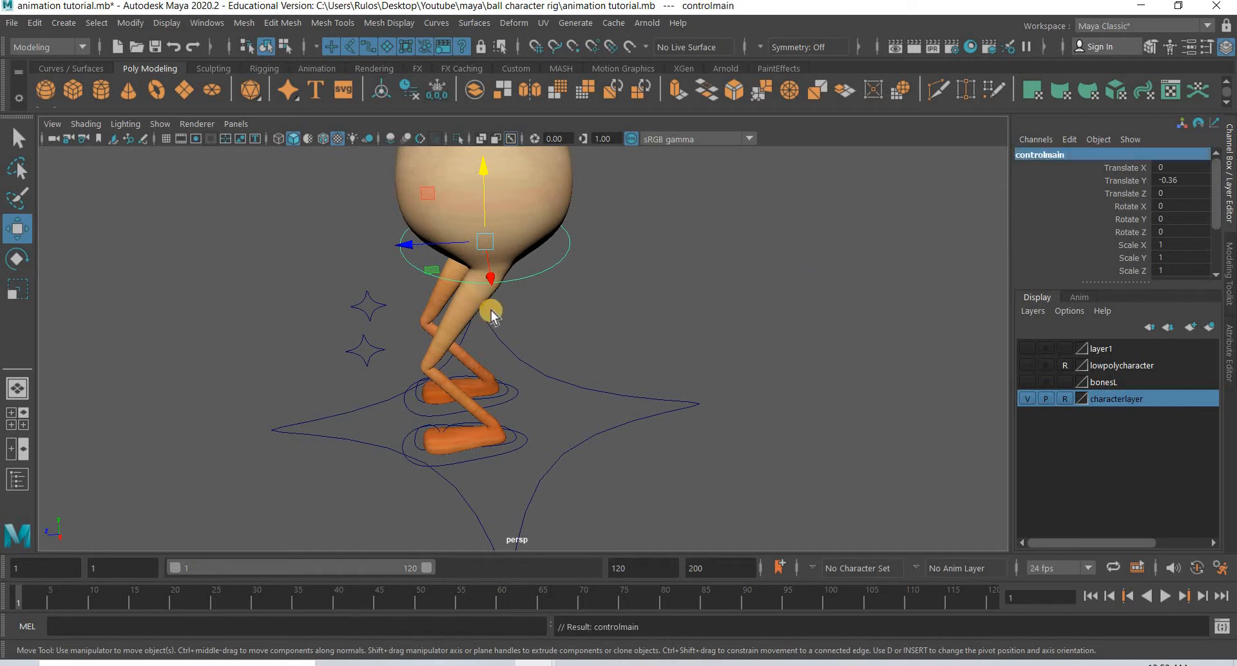
Inspect the two star-shaped knee controls one by one and the left foot control with its channels
{"action": "left_click", "coordinate": [348, 315]}
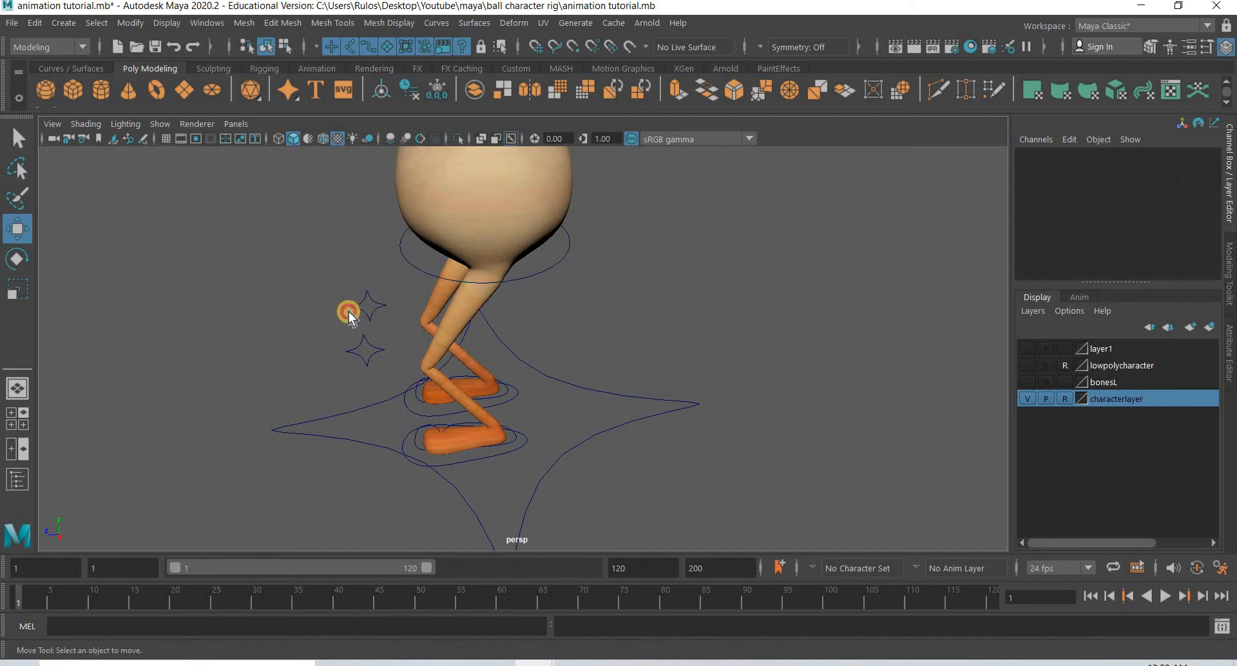
{"action": "left_click", "coordinate": [375, 316]}
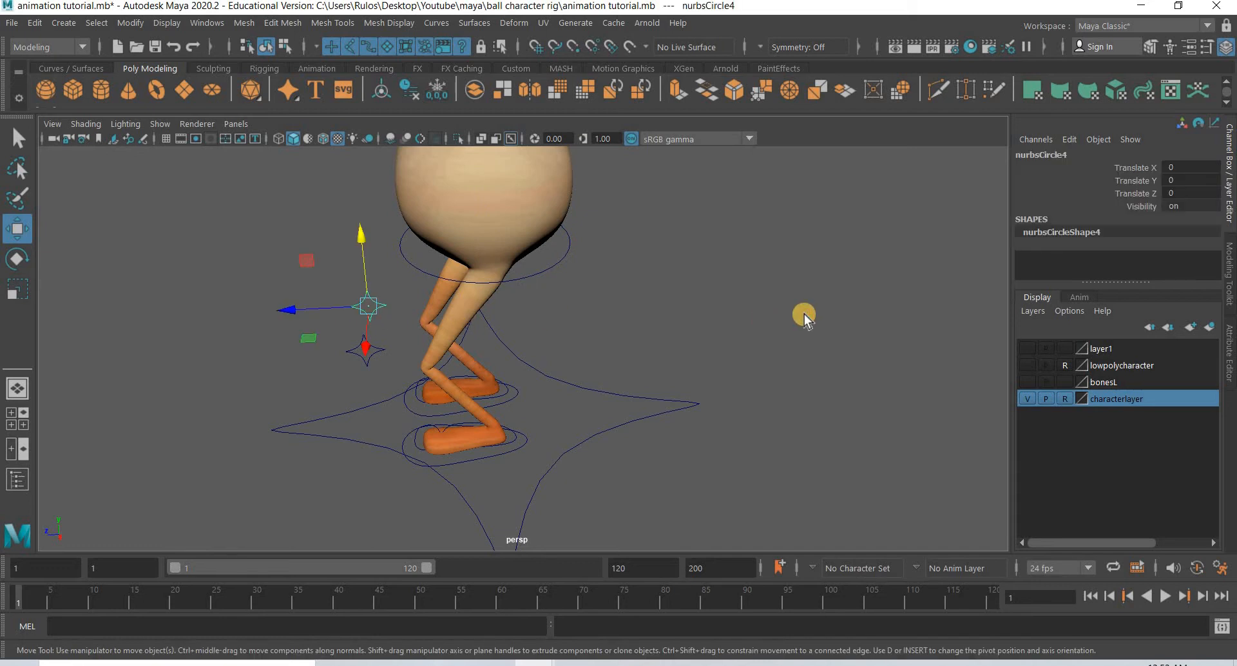
{"action": "left_click", "coordinate": [519, 376]}
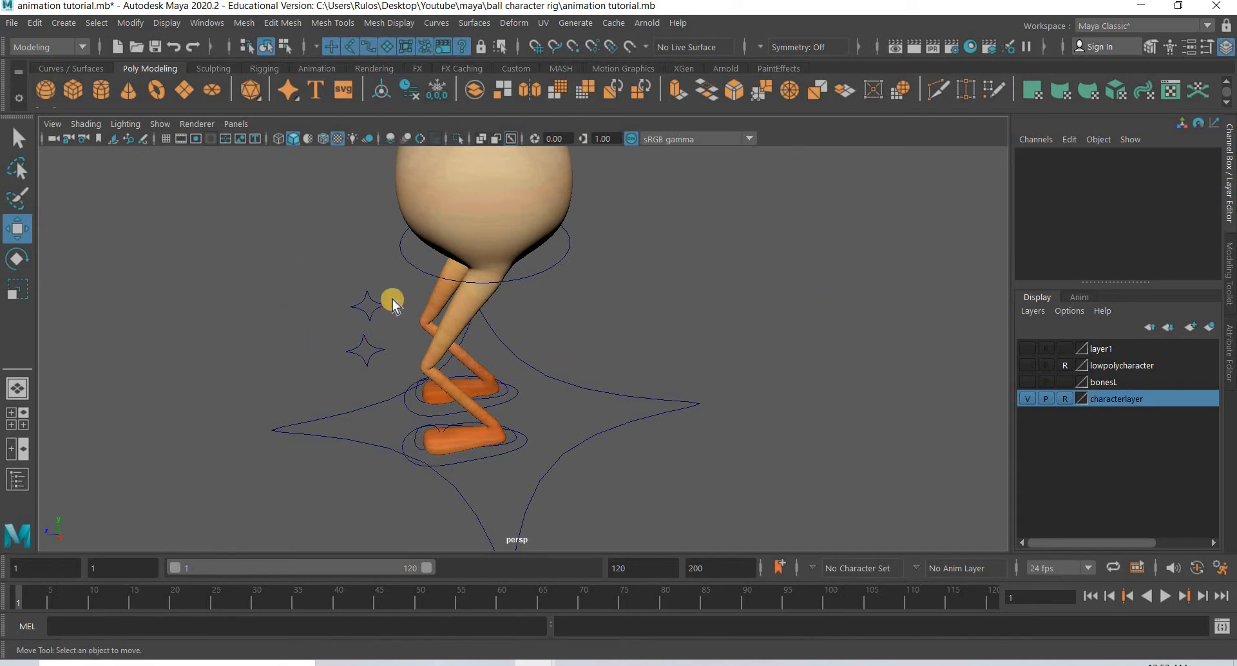
{"action": "left_click", "coordinate": [477, 464]}
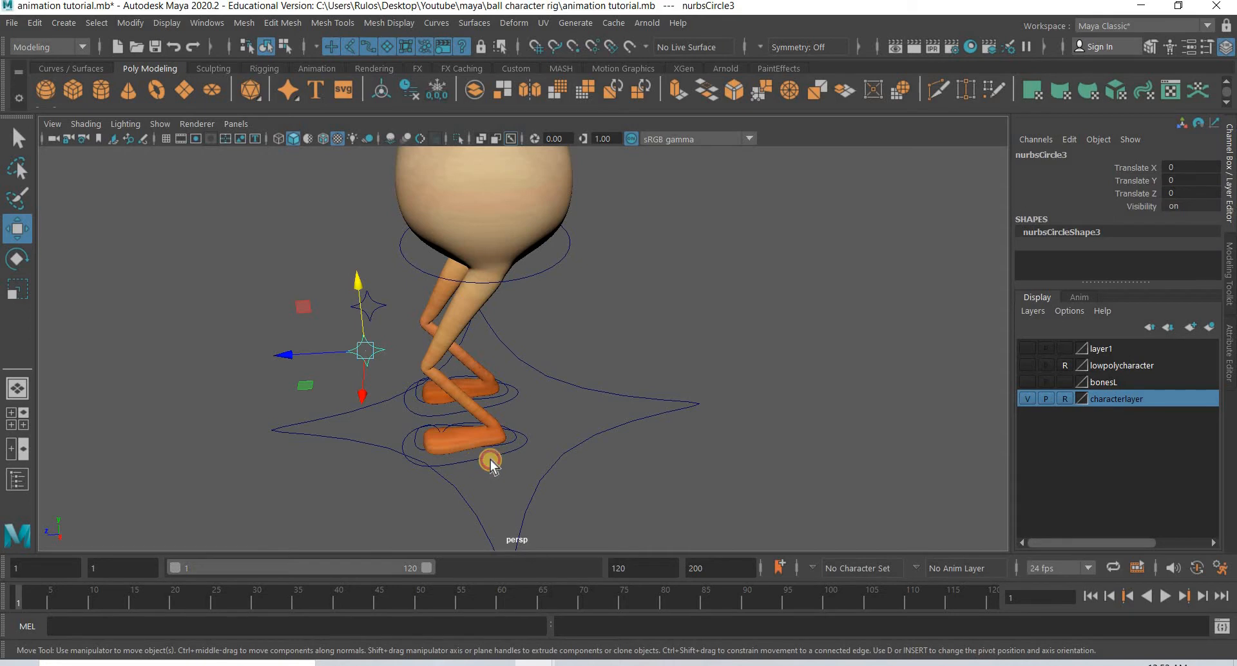
{"action": "left_click", "coordinate": [495, 493]}
{"action": "left_click_drag", "start_coordinate": [511, 489], "coordinate": [569, 357], "text": "alt"}
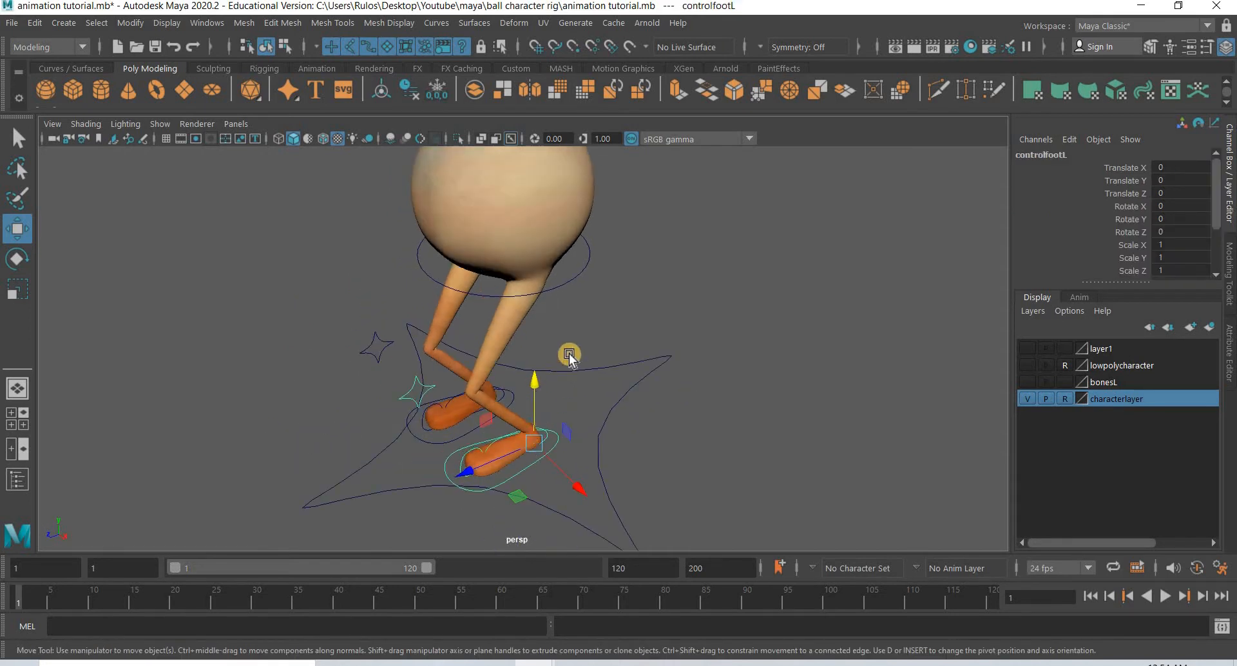
{"action": "middle_click_drag", "start_coordinate": [564, 324], "coordinate": [581, 260], "text": "alt"}
{"action": "left_click_drag", "start_coordinate": [489, 359], "coordinate": [472, 354], "text": "alt"}
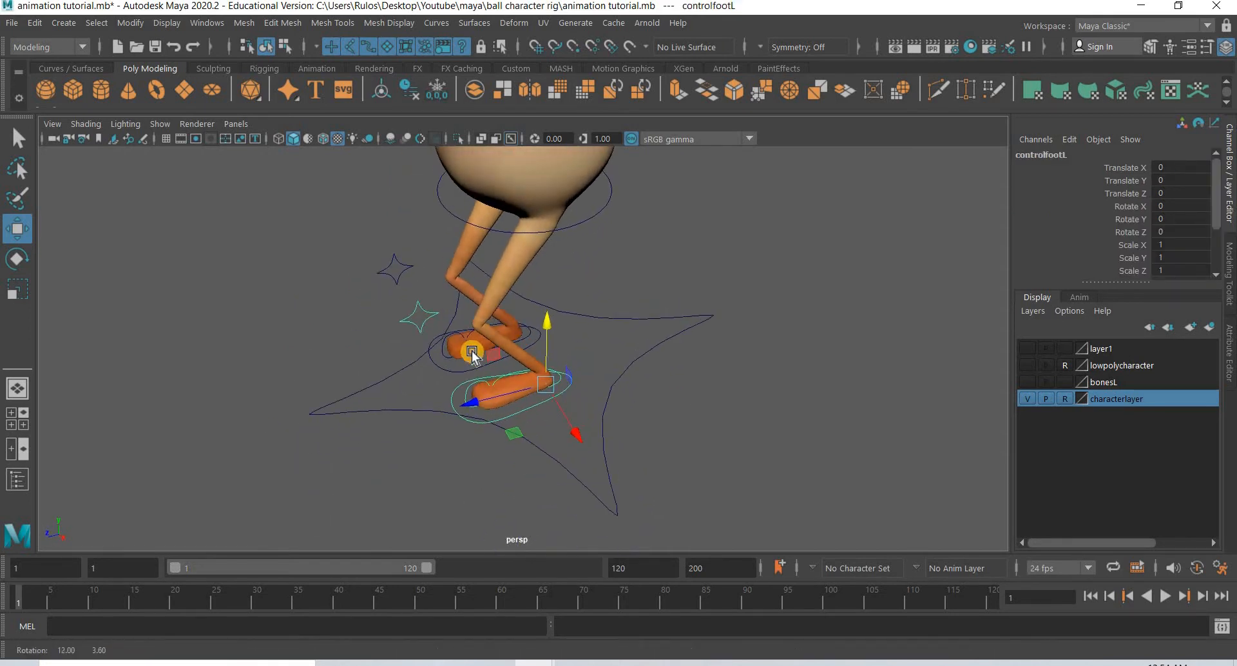
{"action": "scroll", "coordinate": [583, 195], "scroll_direction": "up", "scroll_amount": 1}
Try rotating the main body control about its vertical axis and undo the rotation
{"action": "left_click", "coordinate": [585, 198]}
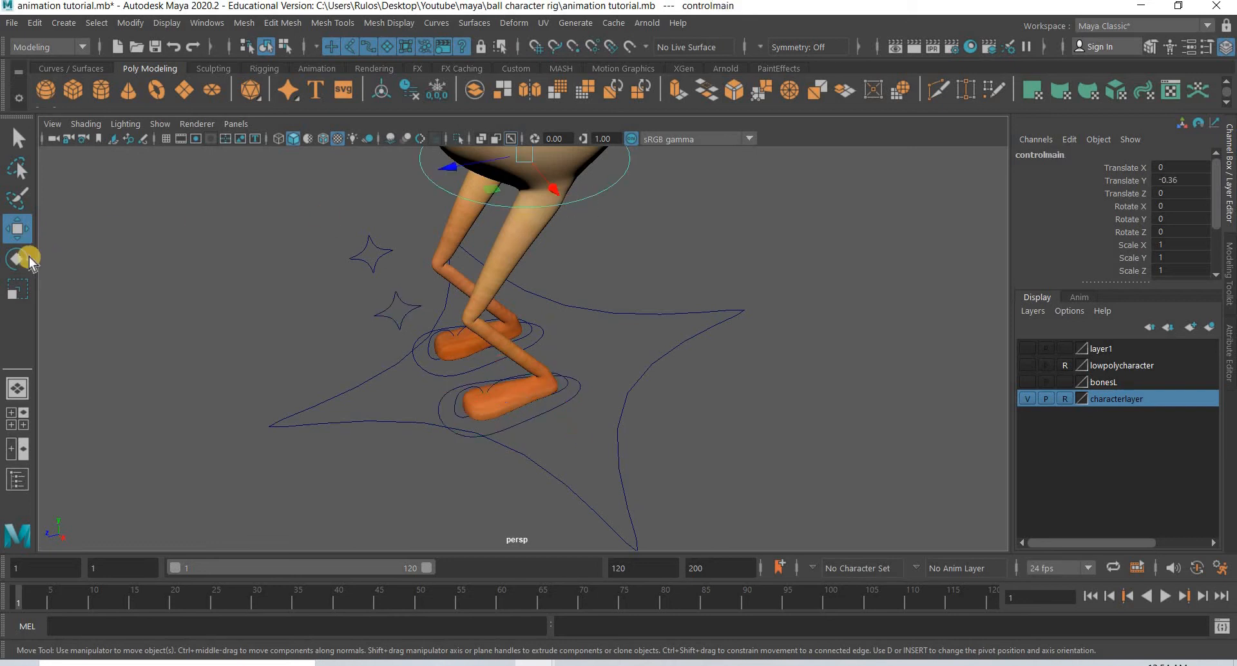
{"action": "key", "text": "e"}
{"action": "mouse_move", "coordinate": [502, 199]}
{"action": "left_mouse_down"}
{"action": "mouse_move", "coordinate": [530, 193]}
{"action": "mouse_move", "coordinate": [483, 193]}
{"action": "mouse_move", "coordinate": [519, 194]}
{"action": "left_mouse_up"}
{"action": "key", "text": "ctrl+z"}
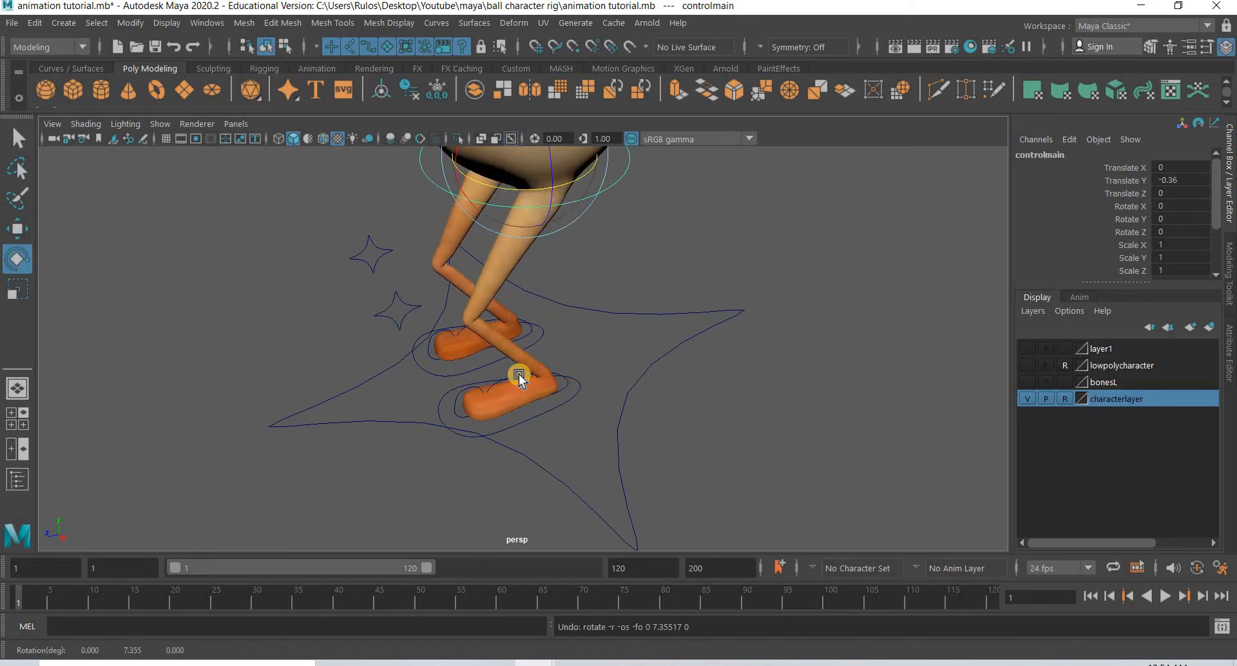
Inspect the left and right foot controls and their channels at close range
{"action": "left_click_drag", "start_coordinate": [516, 373], "coordinate": [538, 500], "text": "alt"}
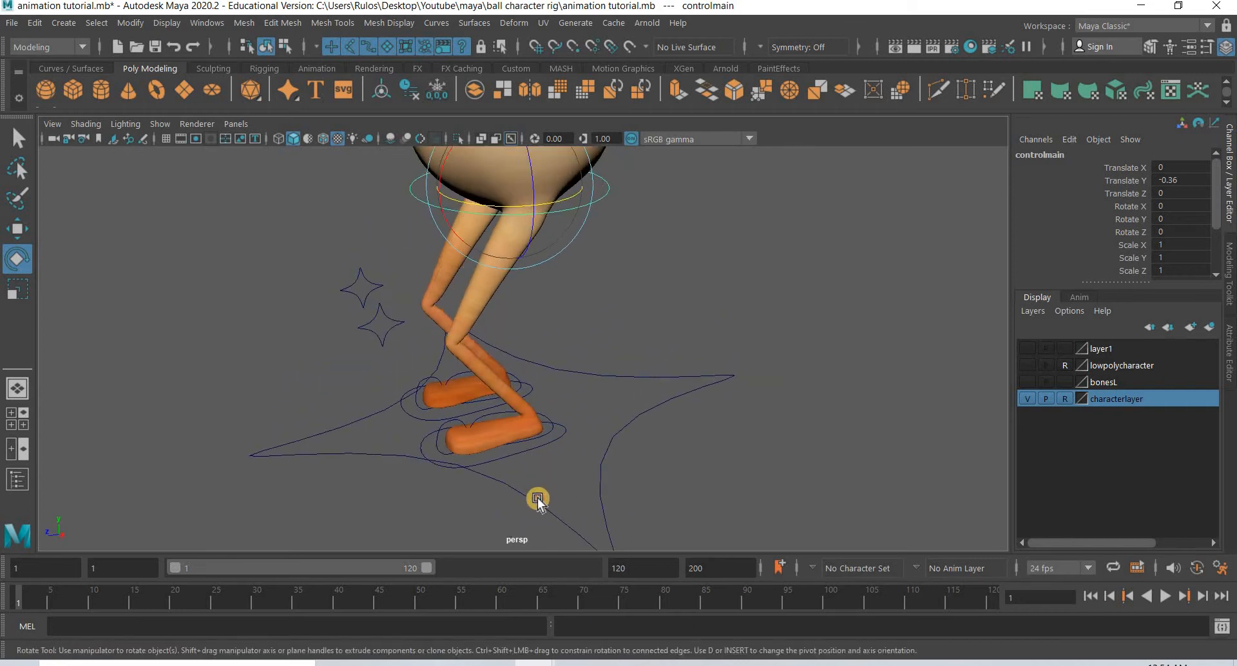
{"action": "right_click_drag", "start_coordinate": [547, 441], "coordinate": [547, 480], "text": "alt"}
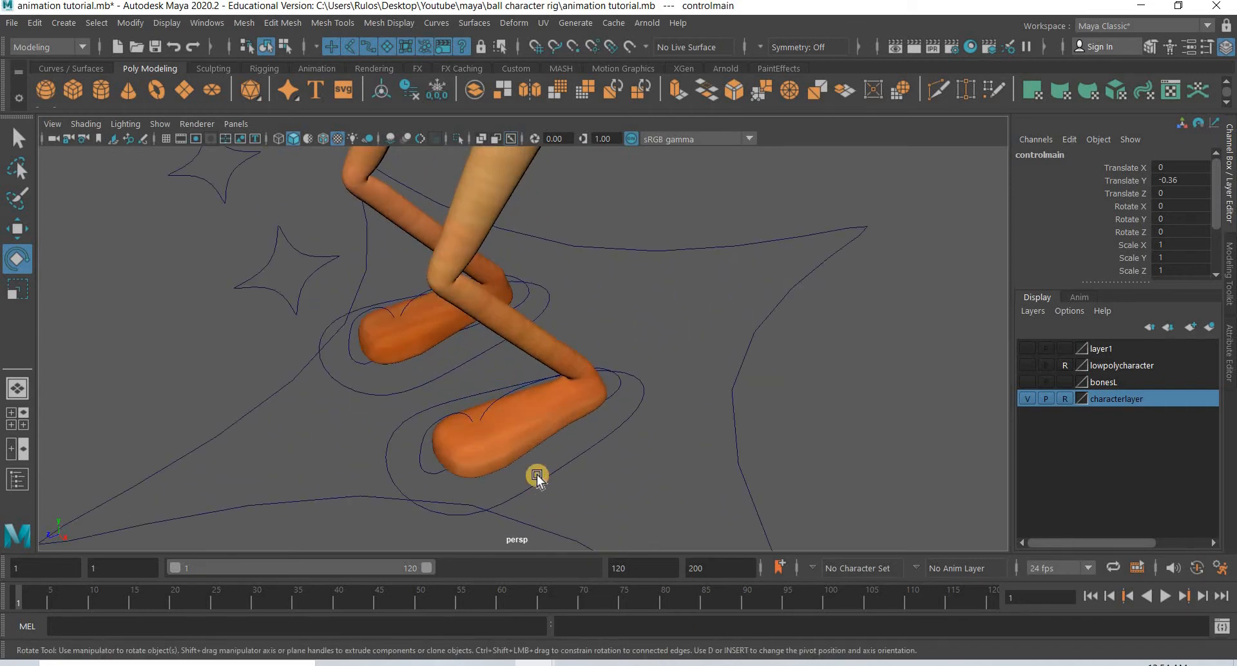
{"action": "left_click", "coordinate": [492, 478]}
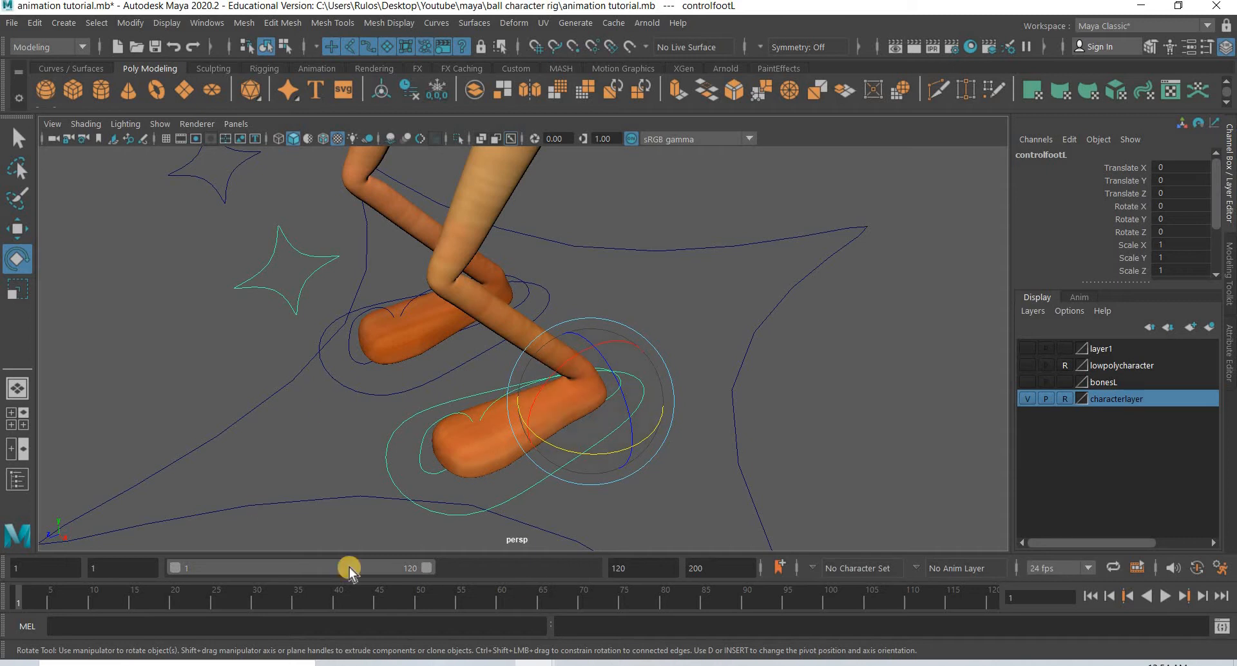
{"action": "key", "text": "ctrl+z"}
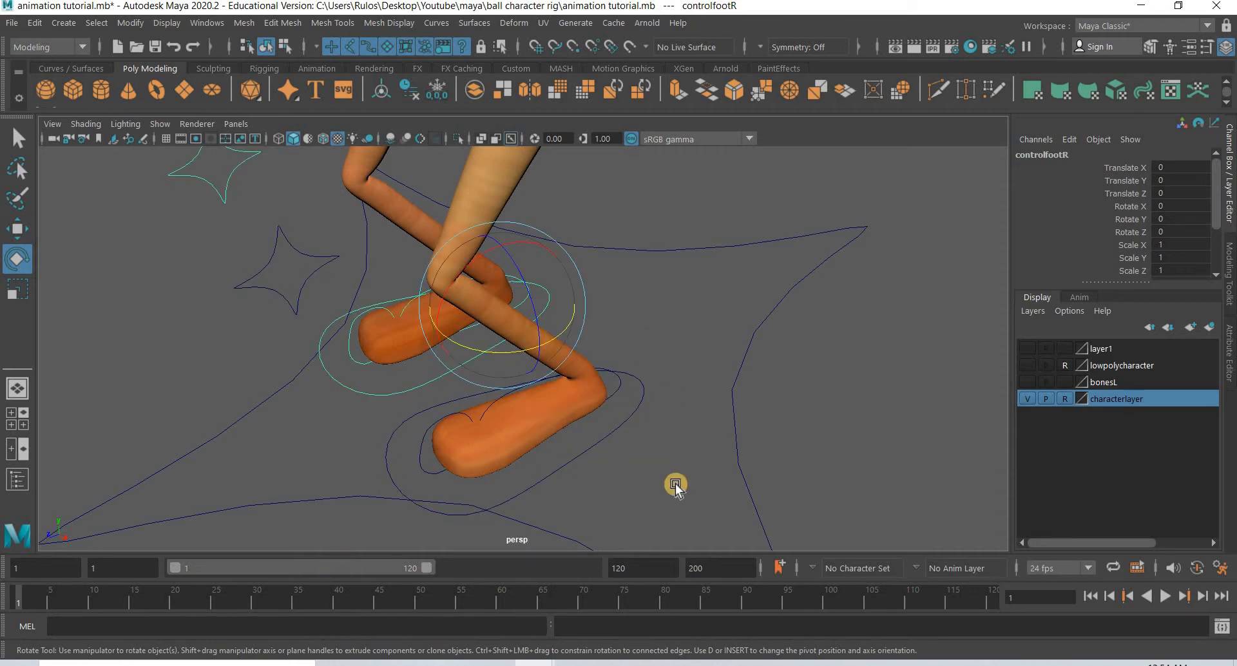
{"action": "scroll", "coordinate": [572, 446], "scroll_direction": "down", "scroll_amount": 3}
{"action": "left_click_drag", "start_coordinate": [591, 437], "coordinate": [583, 470], "text": "alt"}
Create a polygon plane under the character's feet and scale it uniformly to about 6.27
{"action": "left_click", "coordinate": [14, 231]}
{"action": "scroll", "coordinate": [556, 393], "scroll_direction": "down", "scroll_amount": 3}
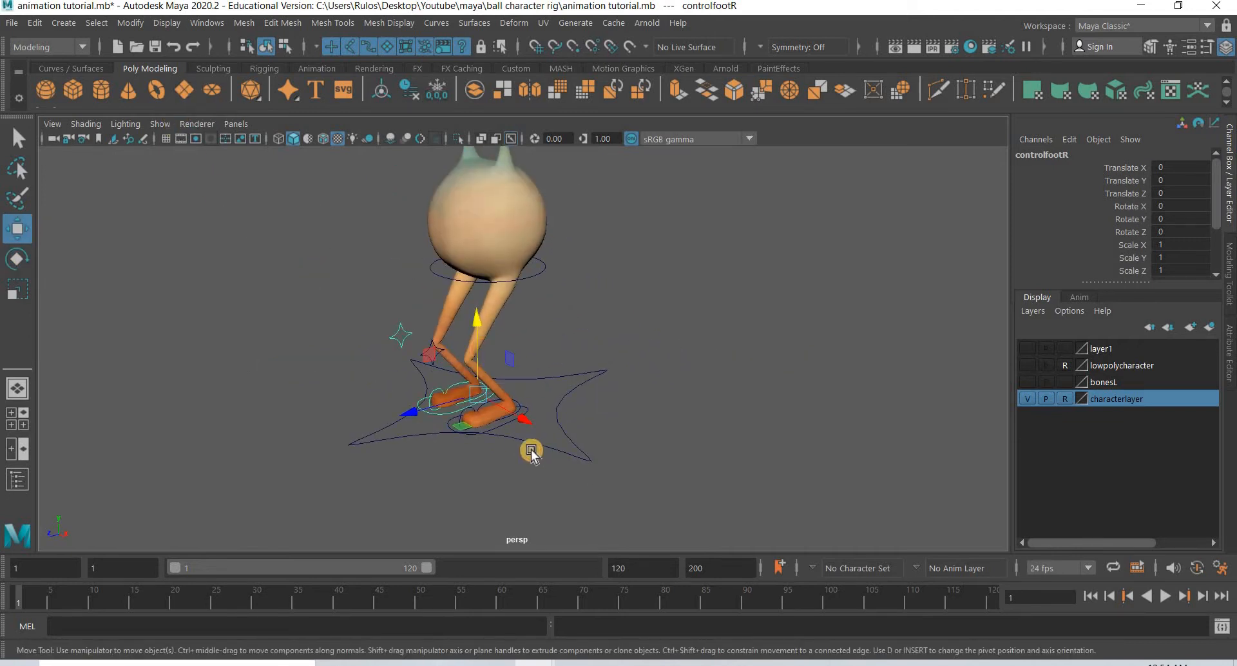
{"action": "left_click", "coordinate": [18, 297]}
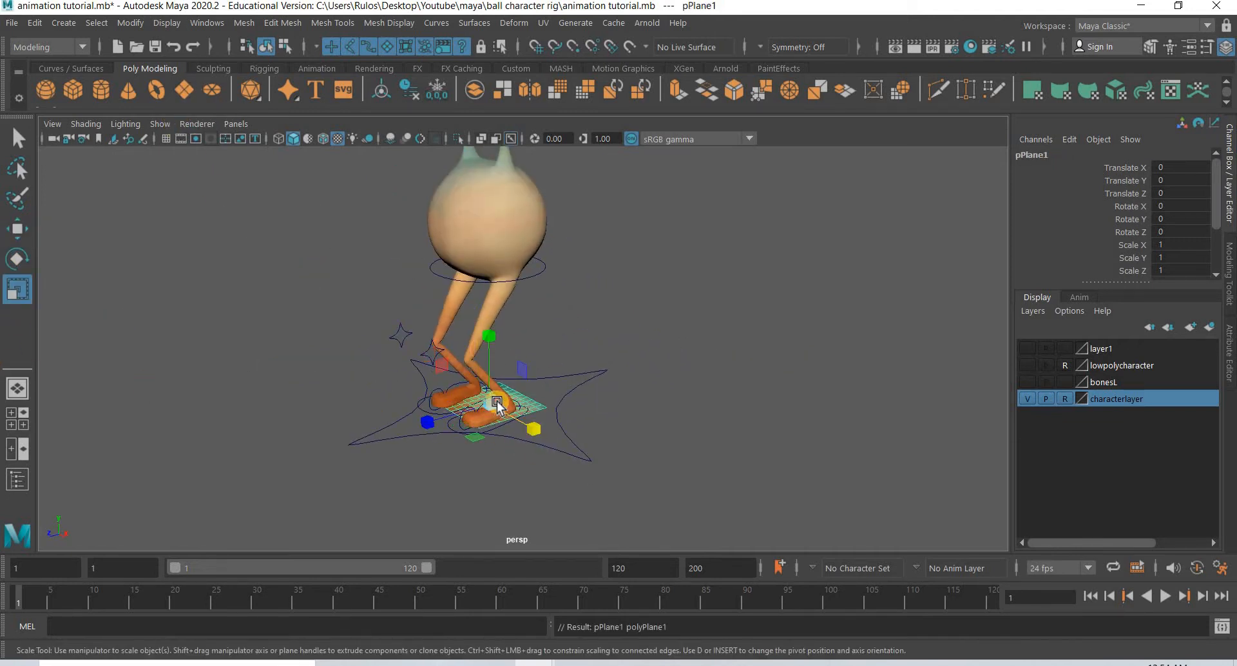
{"action": "left_click_drag", "start_coordinate": [707, 517], "coordinate": [798, 579]}
Assign a new Lambert material to the plane and connect a file texture to its color
{"action": "right_click_drag", "start_coordinate": [665, 451], "coordinate": [678, 647]}
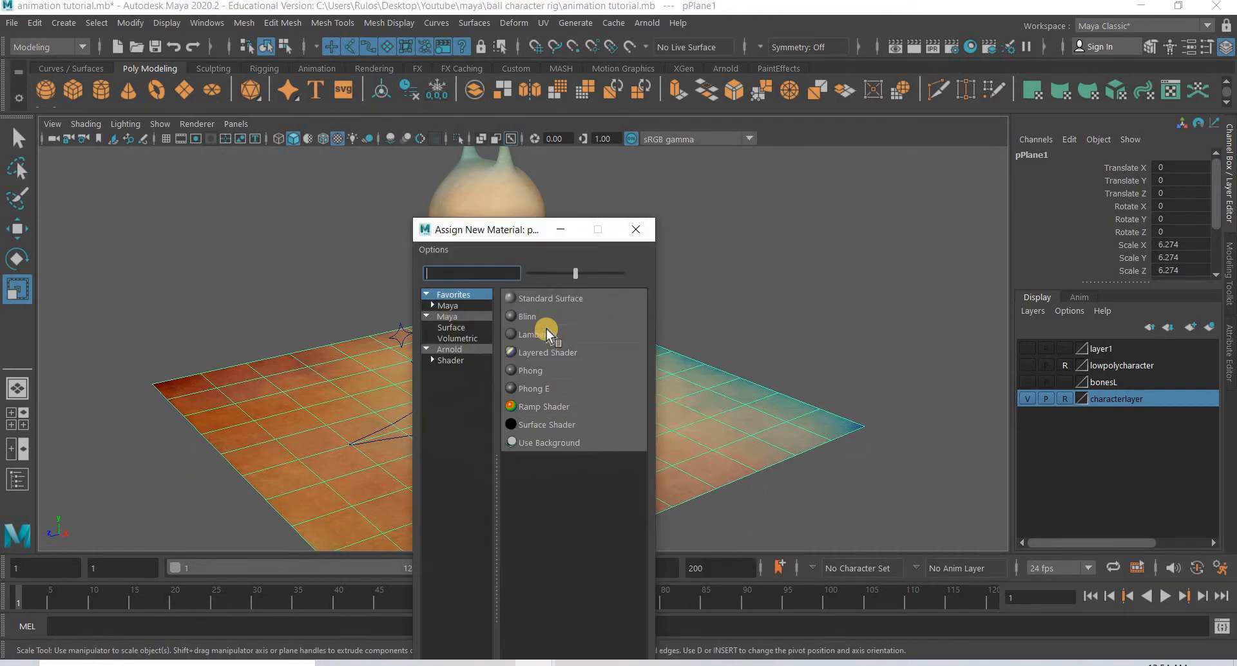
{"action": "left_click", "coordinate": [606, 335]}
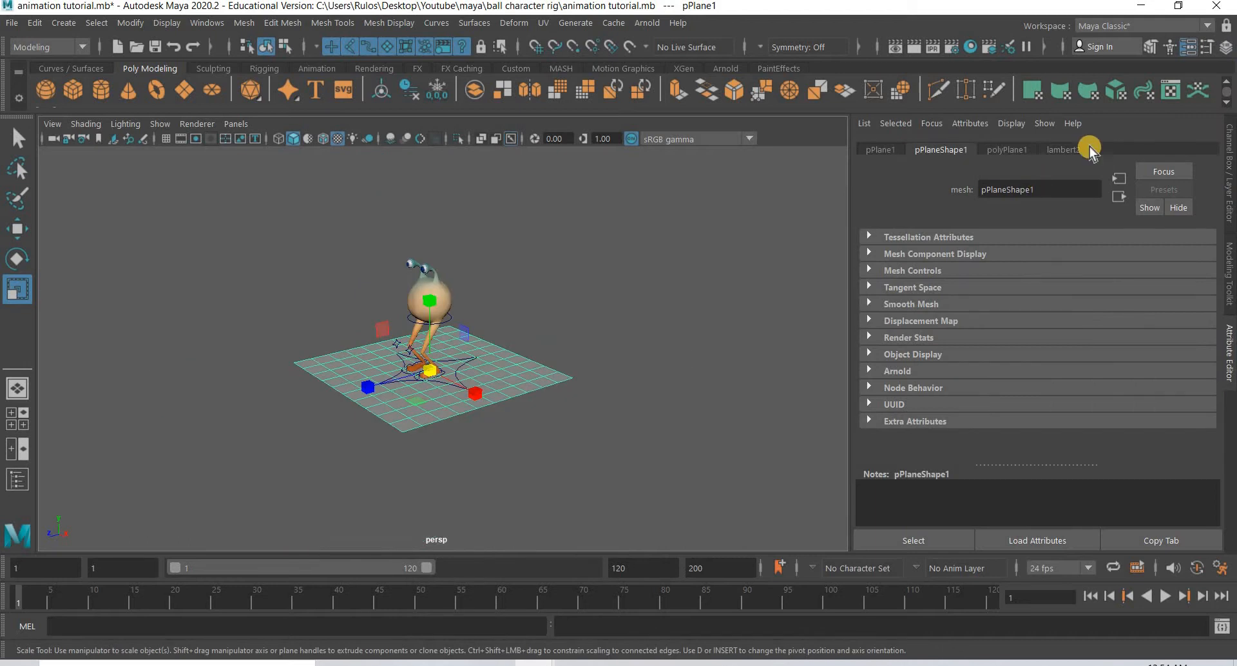
{"action": "left_click", "coordinate": [1188, 328]}
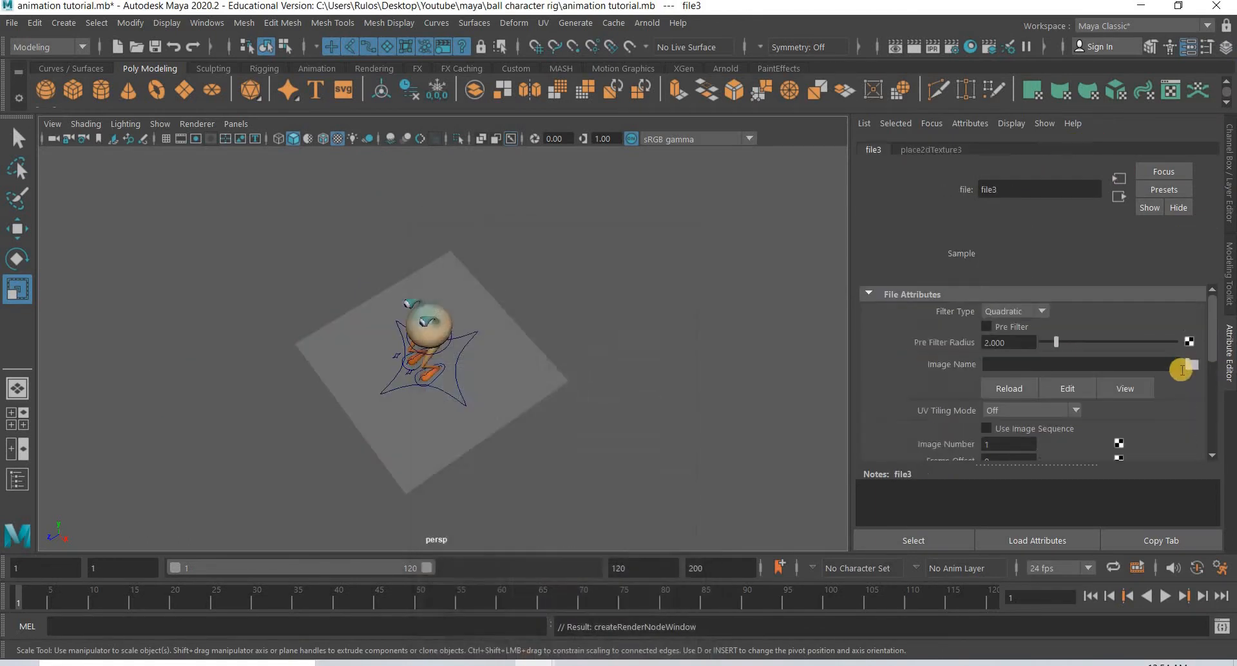
Load walk0001.tif from the ball character rig\ball walkreference folder as the texture image and enable Use Image Sequence
{"action": "left_click", "coordinate": [1196, 367]}
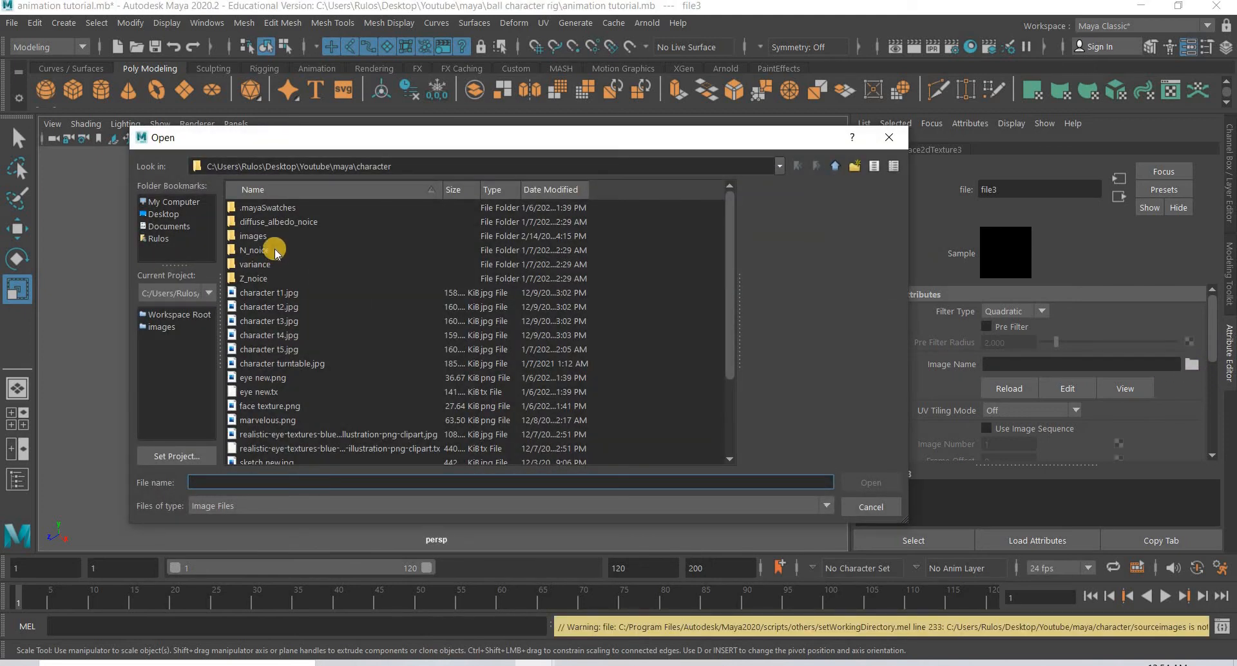
{"action": "left_click", "coordinate": [165, 214]}
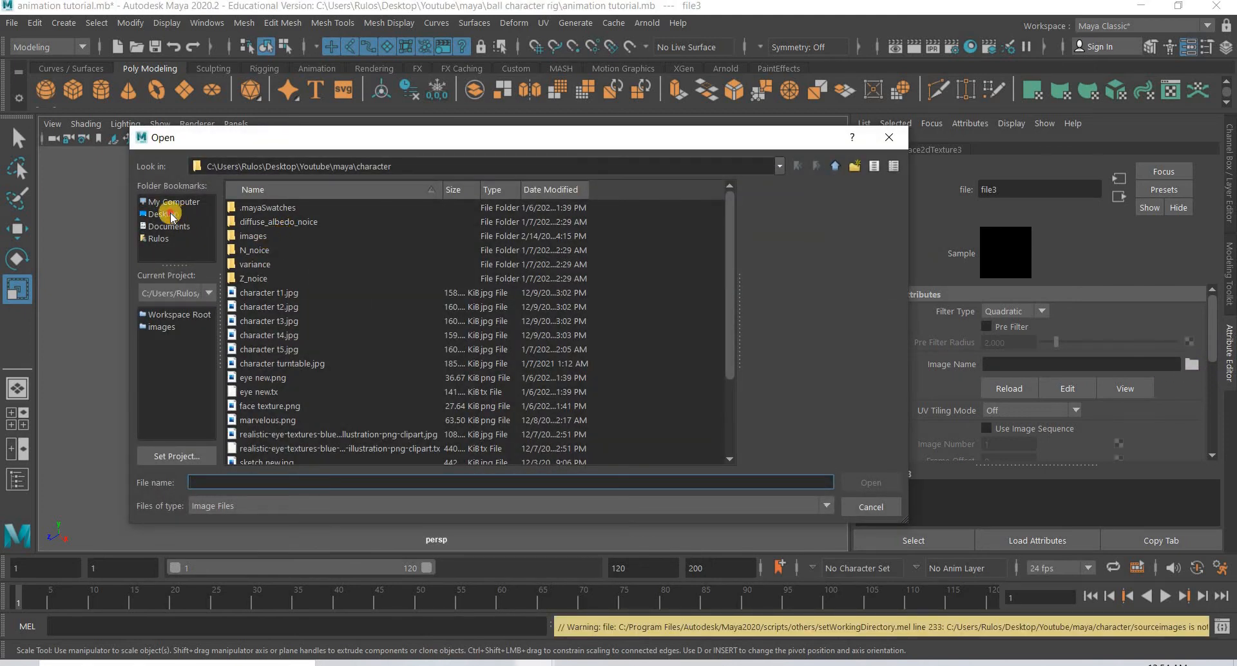
{"action": "double_click", "coordinate": [255, 308]}
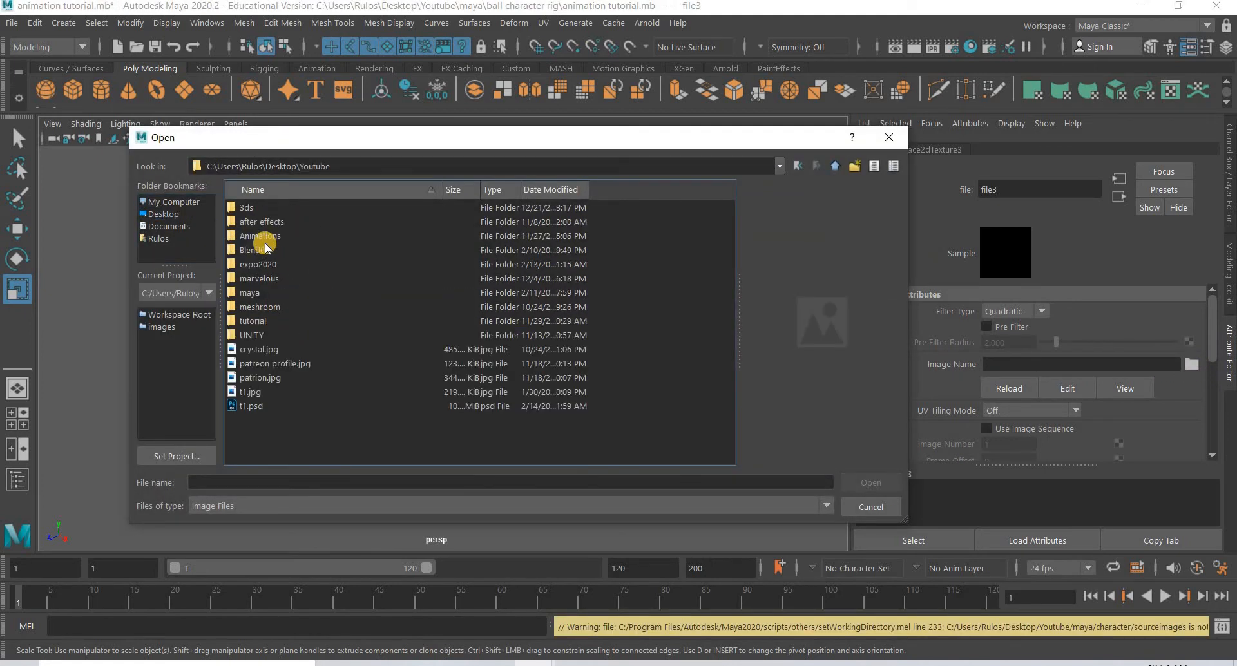
{"action": "double_click", "coordinate": [256, 294]}
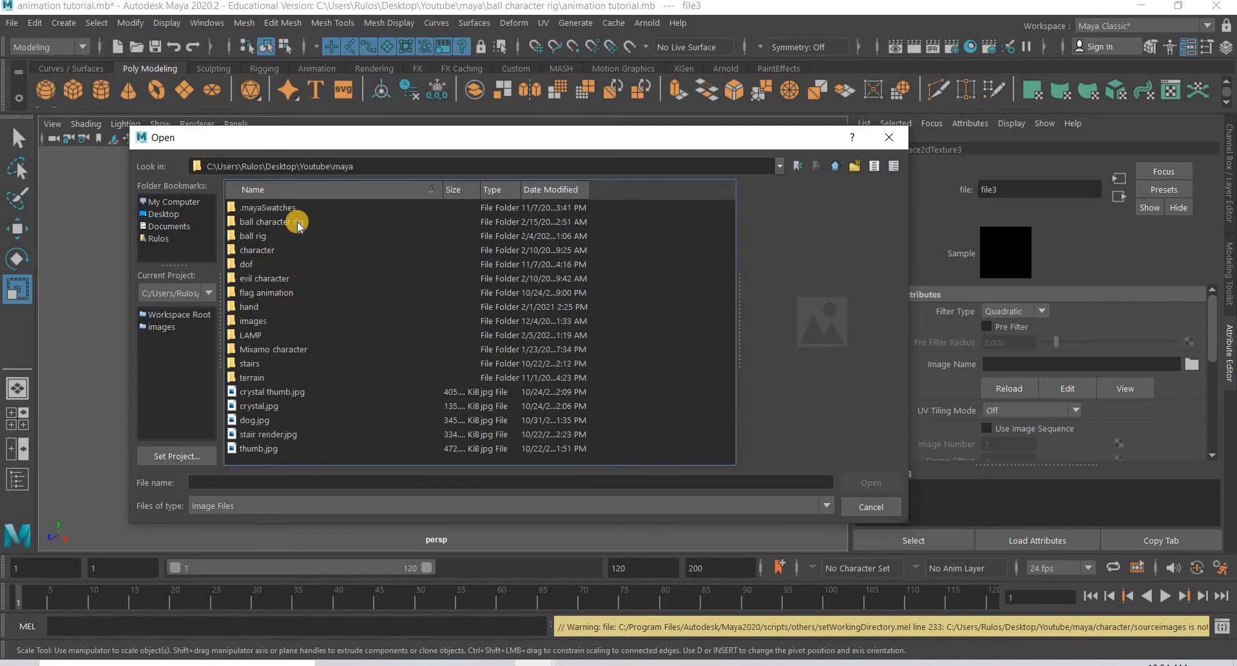
{"action": "double_click", "coordinate": [297, 223]}
{"action": "double_click", "coordinate": [267, 223]}
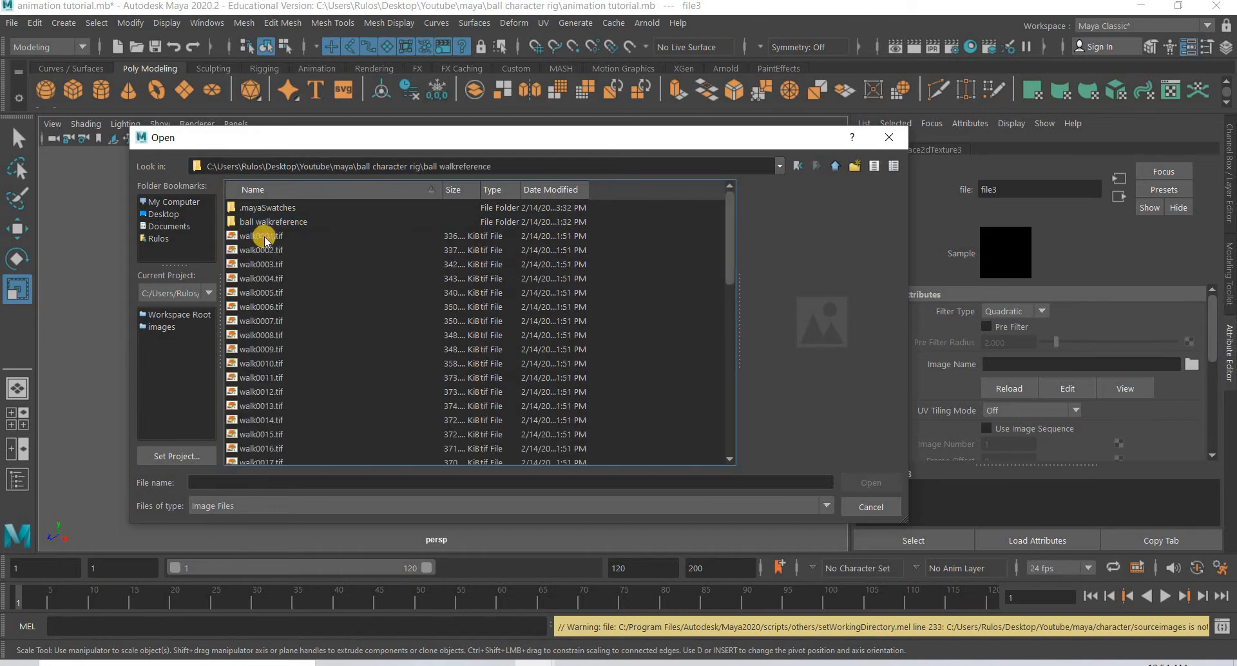
{"action": "left_click", "coordinate": [264, 236]}
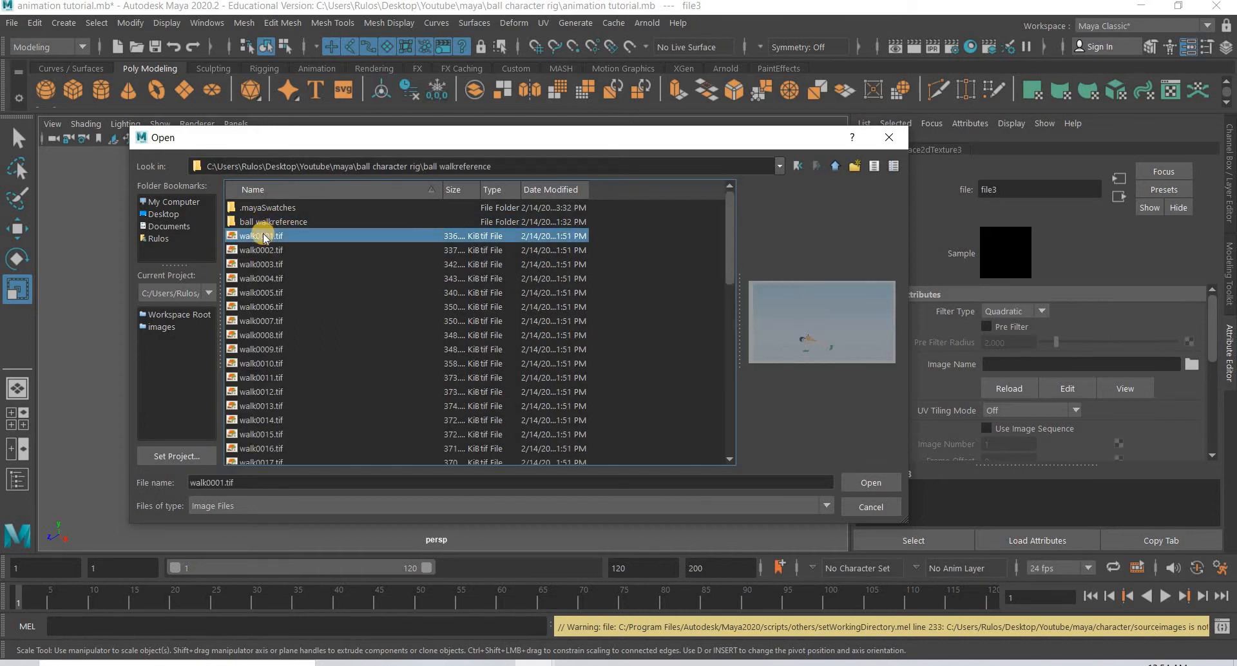
{"action": "left_click", "coordinate": [868, 480]}
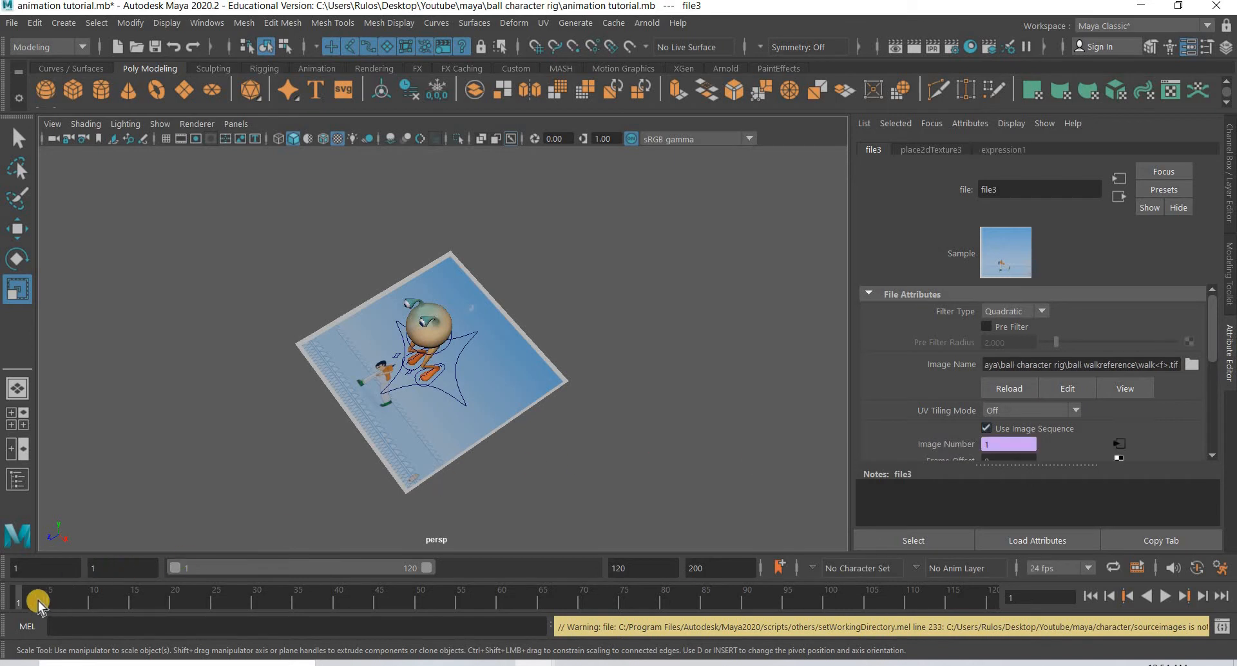
Set the playback range to end at frame 48 and briefly play the reference sequence on the plane
{"action": "key", "text": "alt+v"}
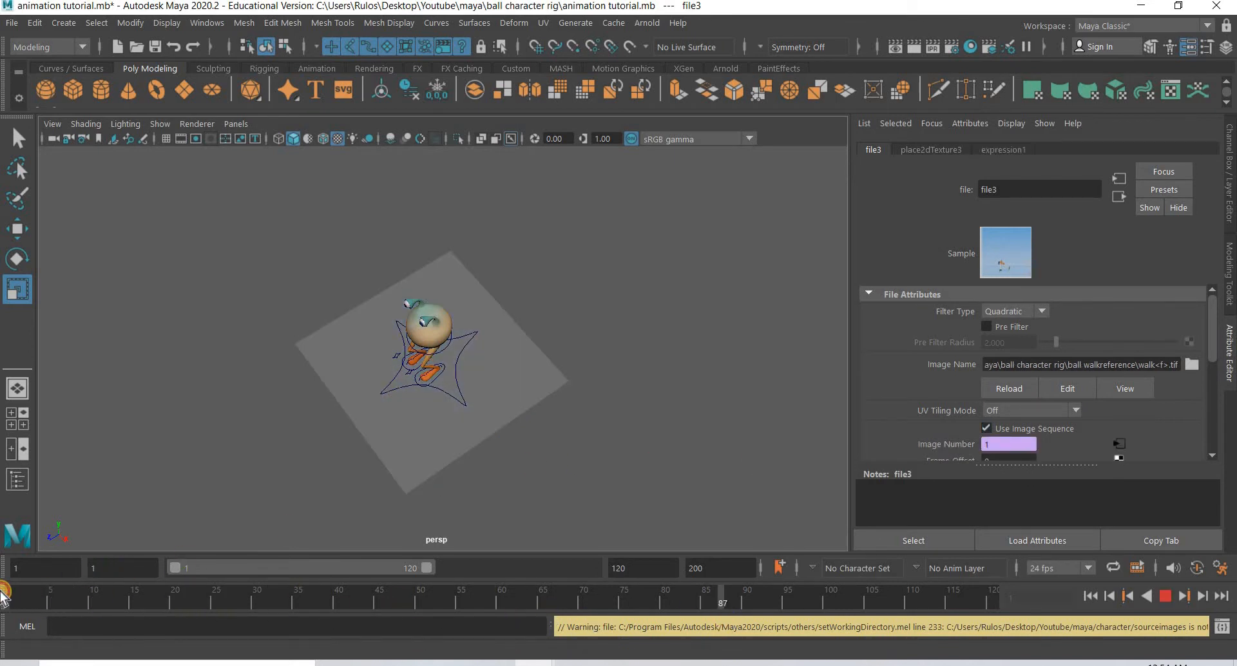
{"action": "left_click_drag", "start_coordinate": [648, 571], "coordinate": [563, 569]}
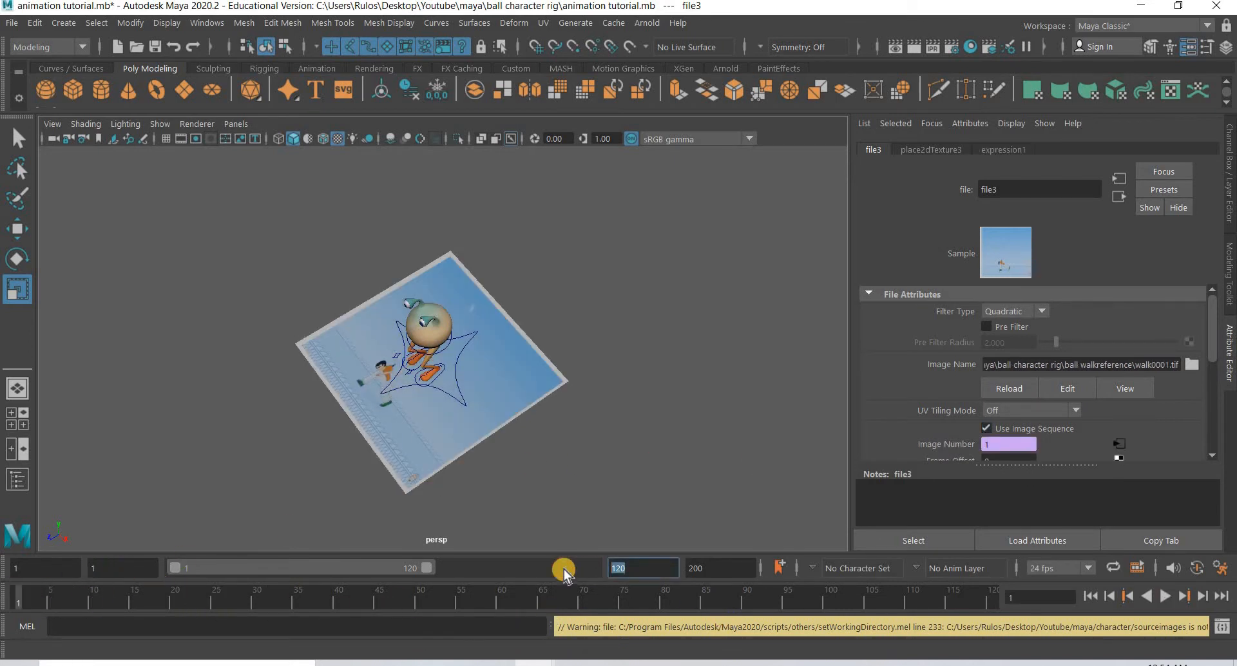
{"action": "type", "text": "48"}
{"action": "key", "text": "Return"}
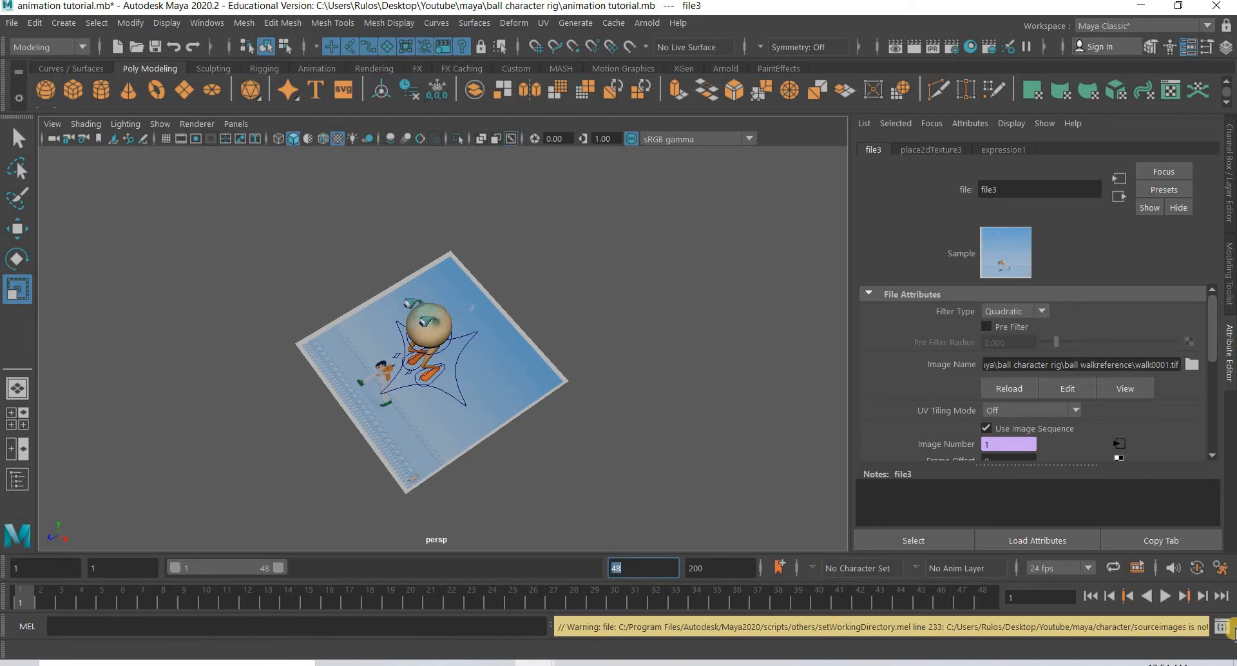
{"action": "left_click", "coordinate": [1169, 600]}
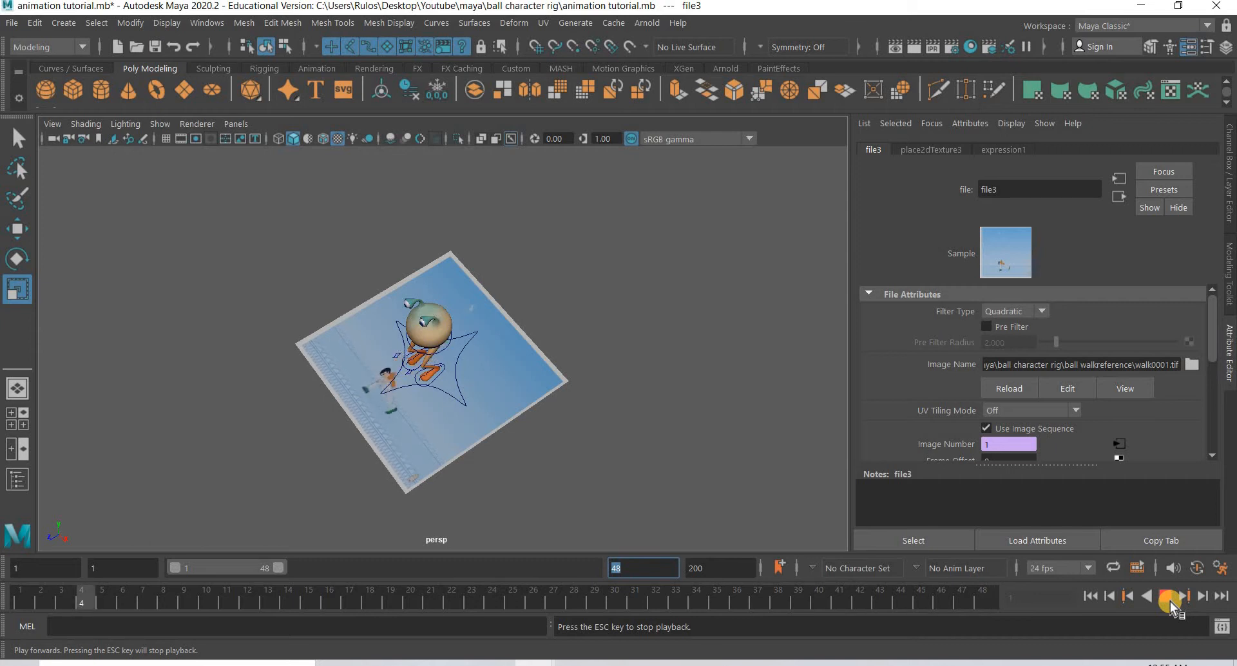
{"action": "key", "text": "Escape"}
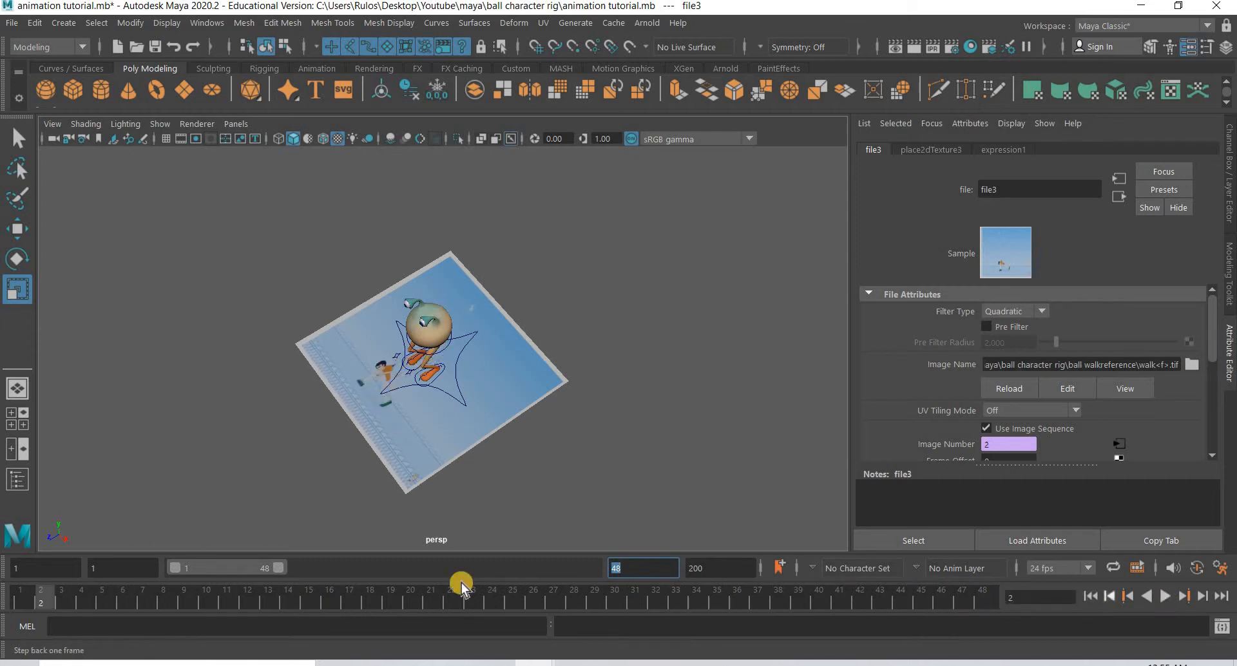
Stand the textured reference plane upright by setting its Rotate Z to -90
{"action": "left_click", "coordinate": [540, 387]}
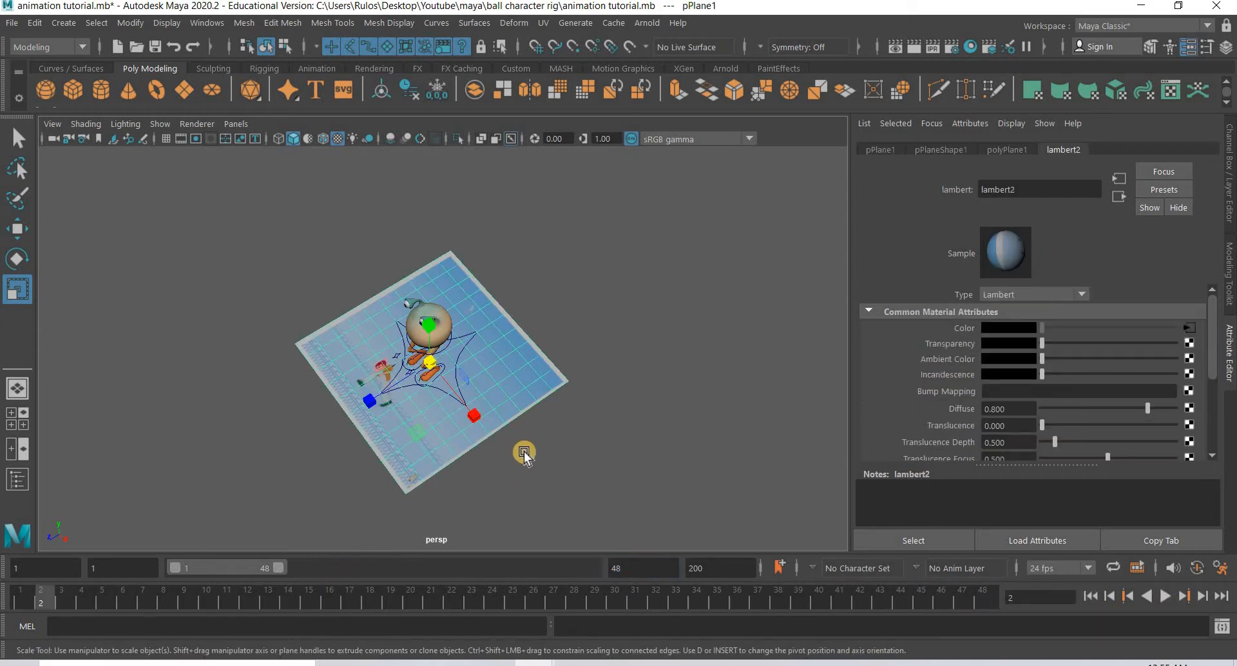
{"action": "left_click_drag", "start_coordinate": [501, 395], "coordinate": [500, 410], "text": "alt"}
{"action": "scroll", "coordinate": [487, 421], "scroll_direction": "up", "scroll_amount": 5}
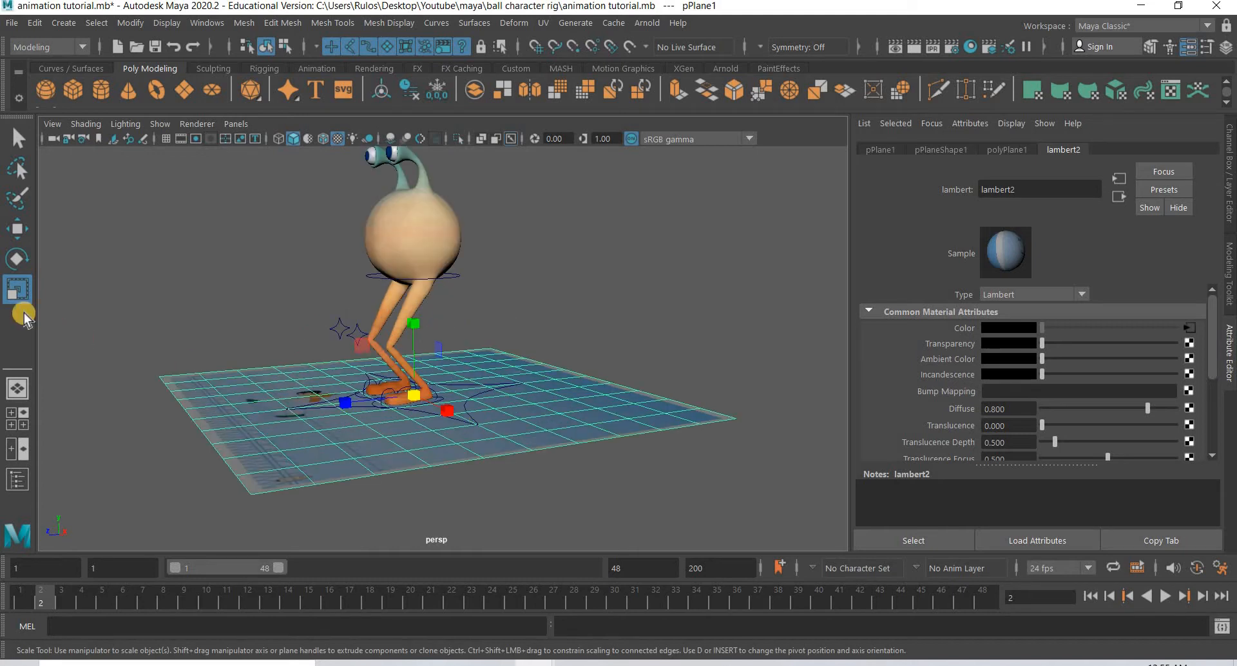
{"action": "left_click_drag", "start_coordinate": [40, 313], "coordinate": [14, 267], "text": "alt"}
{"action": "key", "text": "e"}
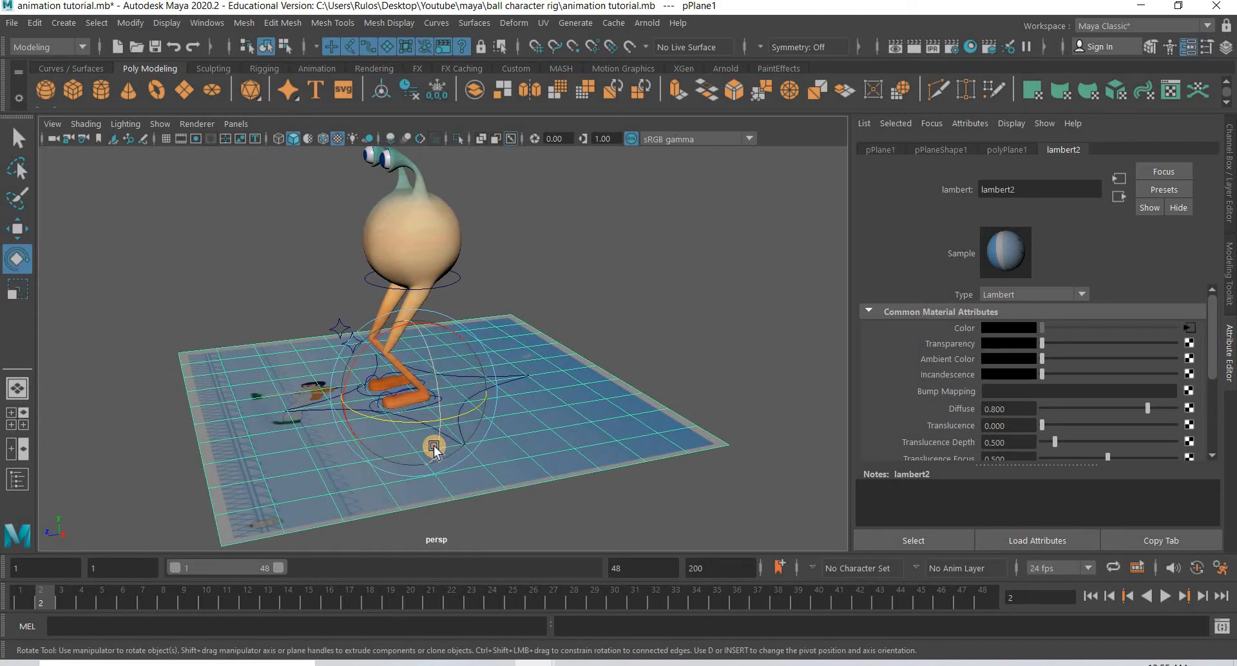
{"action": "left_click_drag", "start_coordinate": [433, 442], "coordinate": [1231, 179]}
{"action": "left_click", "coordinate": [1227, 179]}
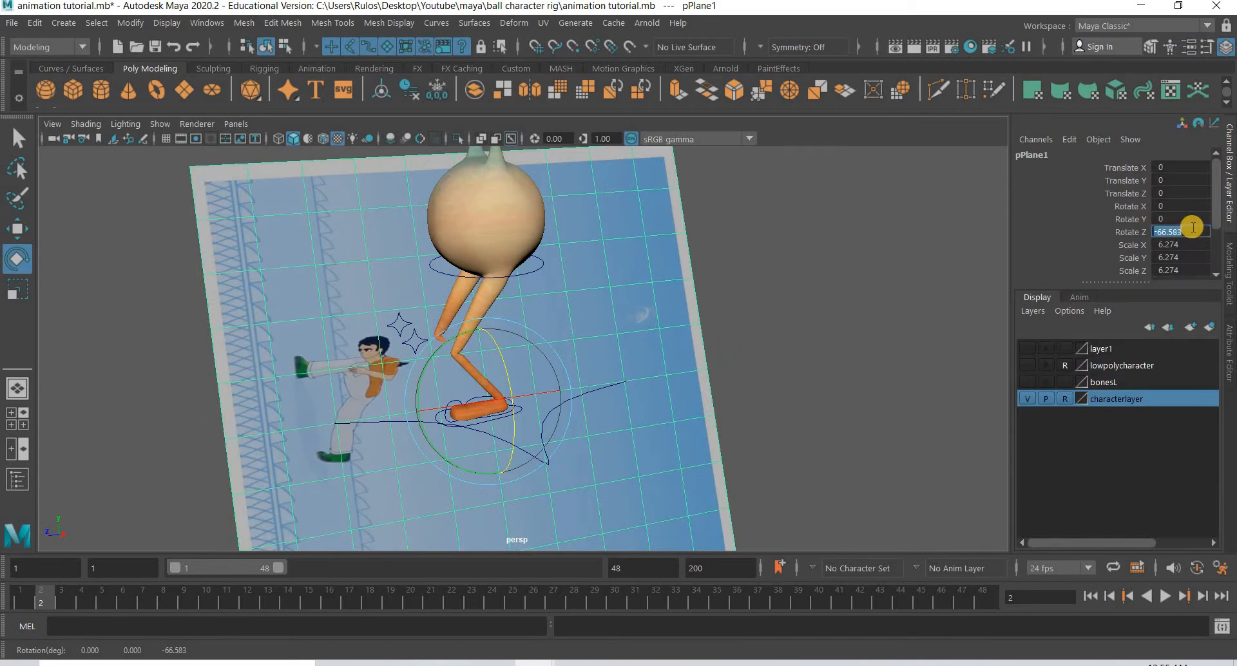
{"action": "left_click", "coordinate": [1193, 227]}
{"action": "type", "text": "-90"}
{"action": "key", "text": "Return"}
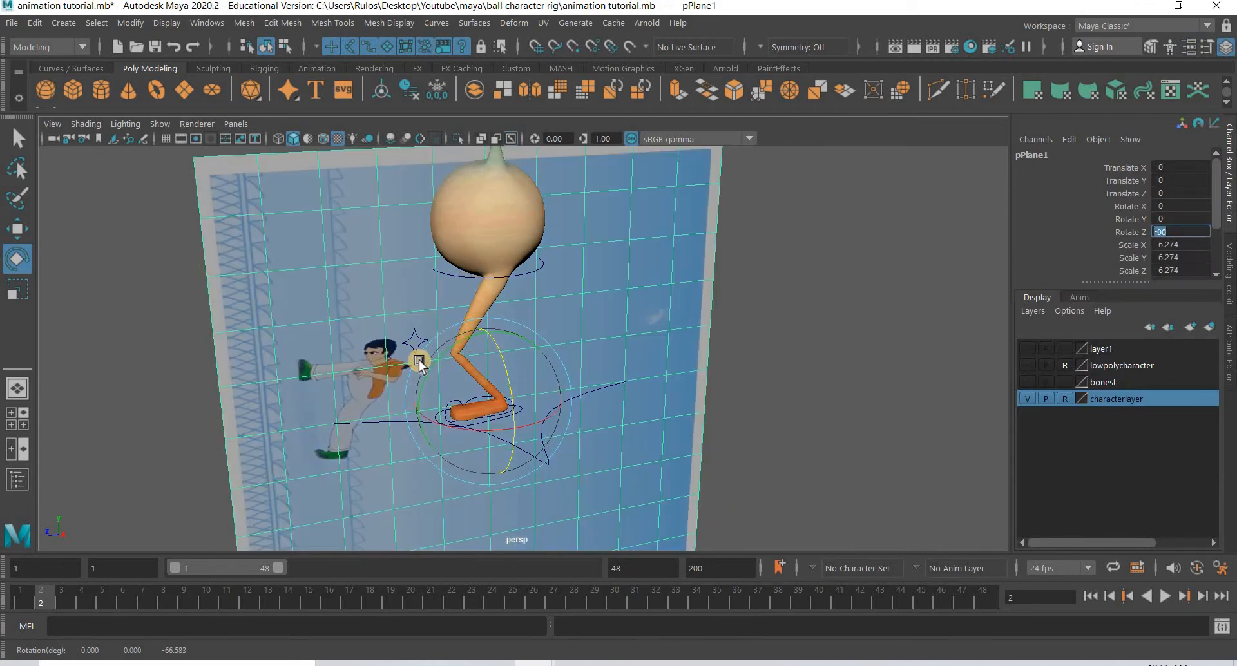
Turn the upright reference plane by setting its Rotate Y to 90
{"action": "left_click_drag", "start_coordinate": [418, 426], "coordinate": [469, 478]}
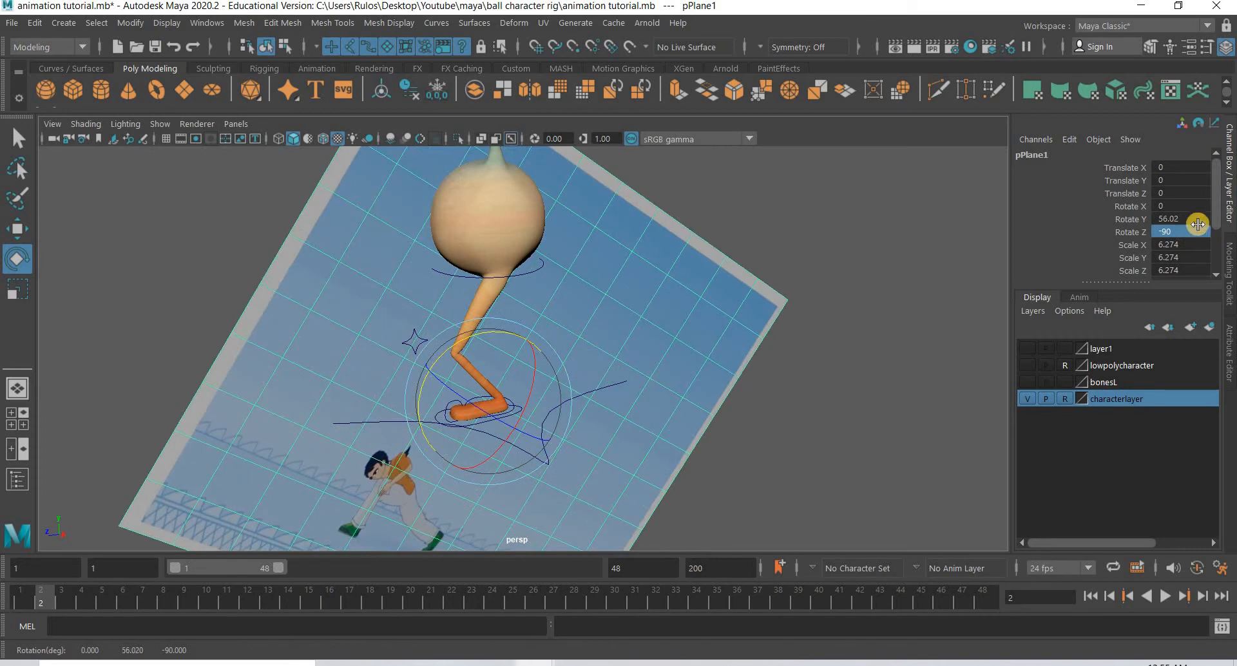
{"action": "left_click", "coordinate": [1198, 223]}
{"action": "type", "text": "90"}
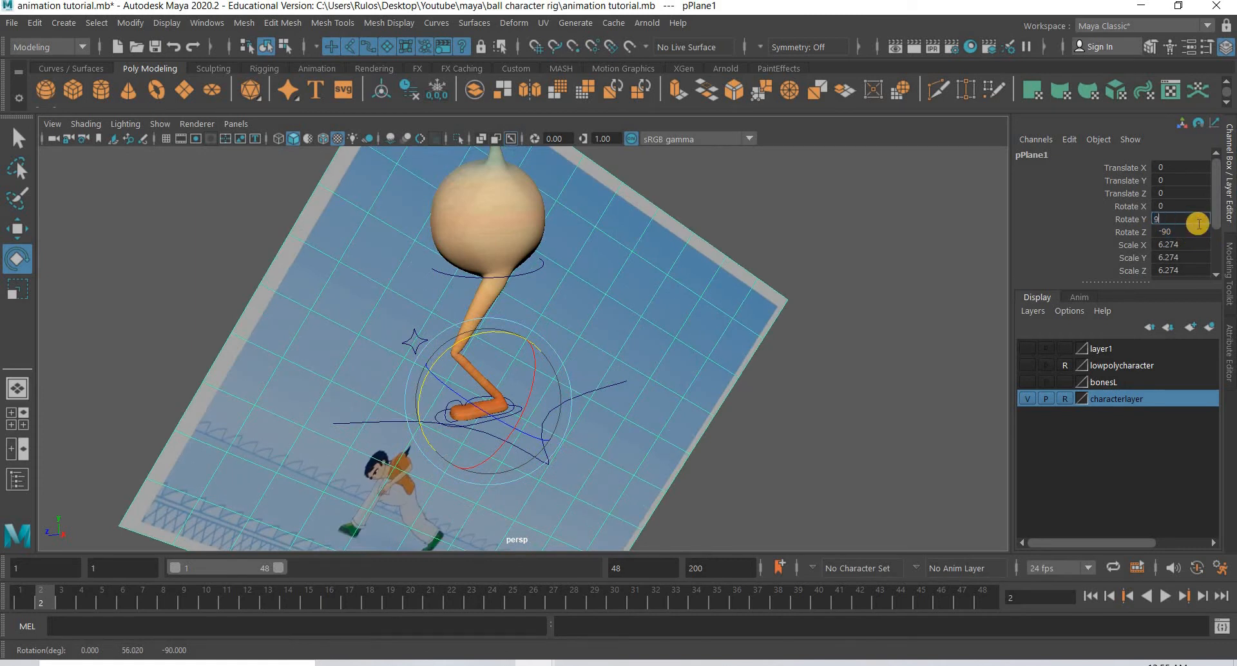
{"action": "key", "text": "Return"}
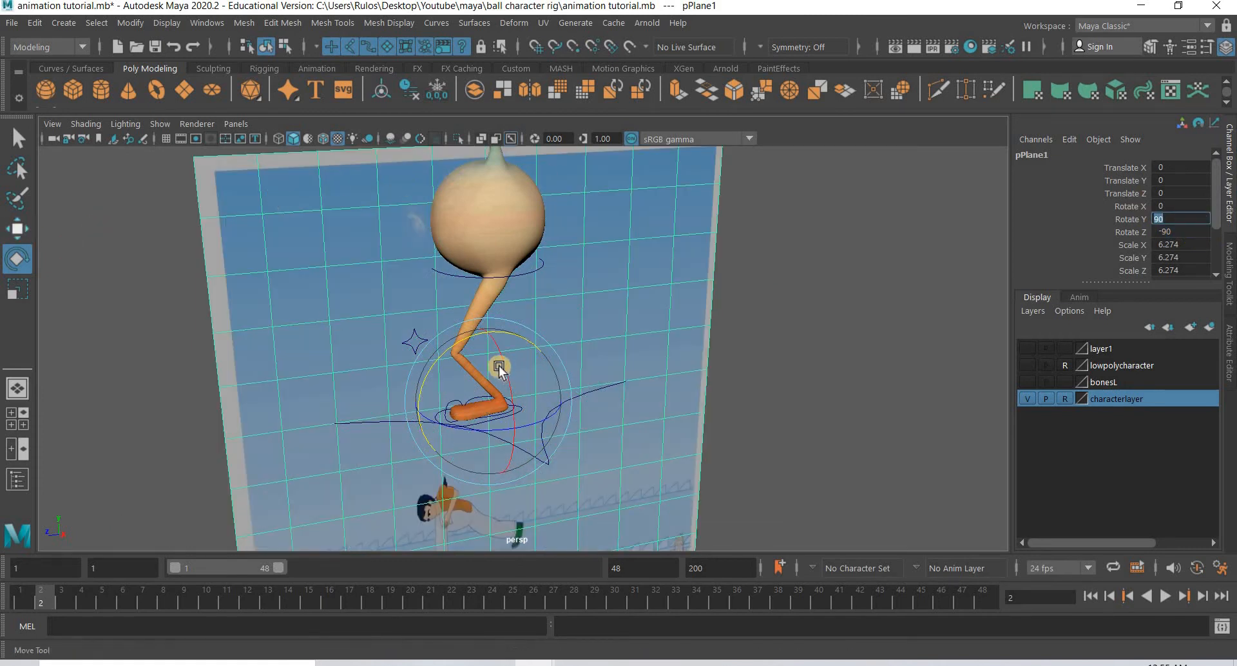
Move the reference plane behind the character, to about -3.83 in Translate X and 2.51 in Translate Y
{"action": "key", "text": "w"}
{"action": "left_click_drag", "start_coordinate": [496, 219], "coordinate": [261, 188]}
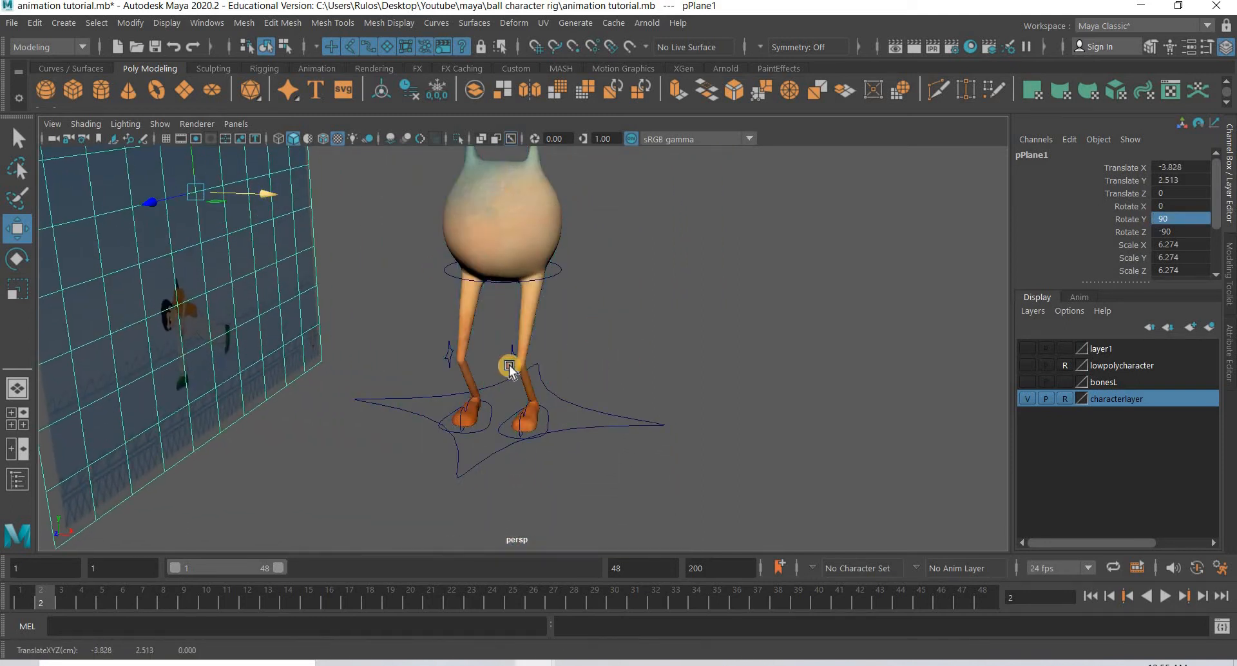
{"action": "left_click_drag", "start_coordinate": [514, 360], "coordinate": [651, 420], "text": "alt"}
{"action": "middle_click_drag", "start_coordinate": [652, 420], "coordinate": [640, 433], "text": "alt"}
{"action": "scroll", "coordinate": [641, 433], "scroll_direction": "down", "scroll_amount": 3}
{"action": "left_click_drag", "start_coordinate": [641, 433], "coordinate": [670, 464], "text": "alt"}
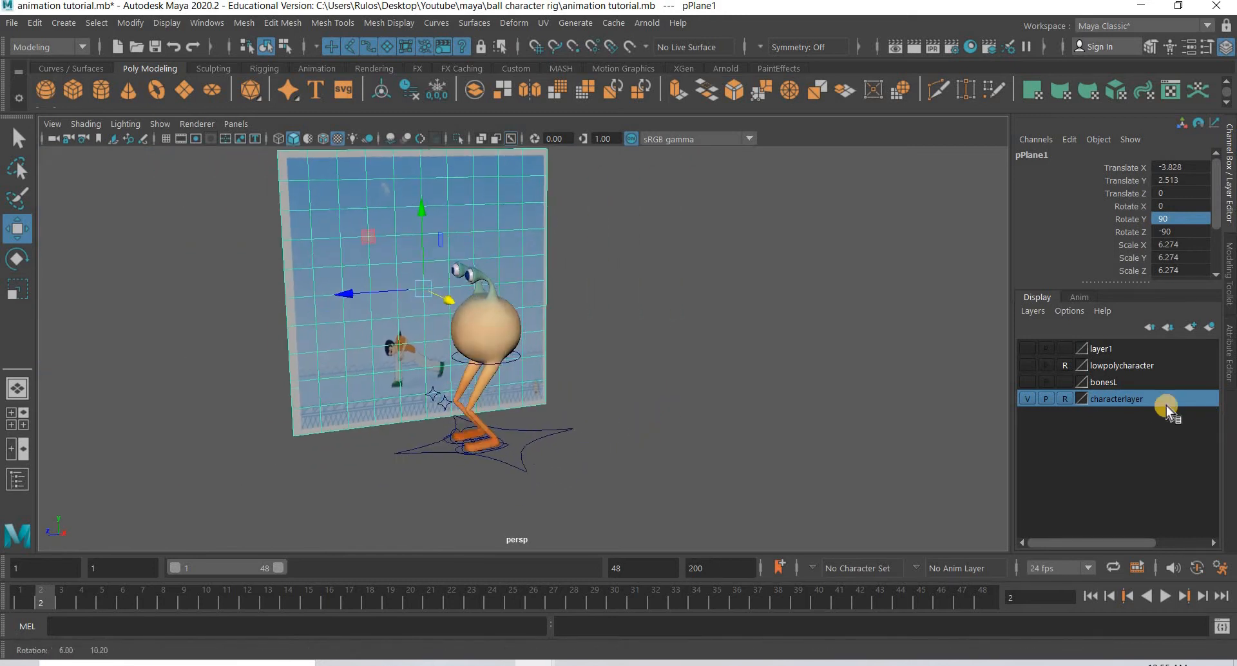
Deselect the reference plane
{"action": "right_click", "coordinate": [1144, 402]}
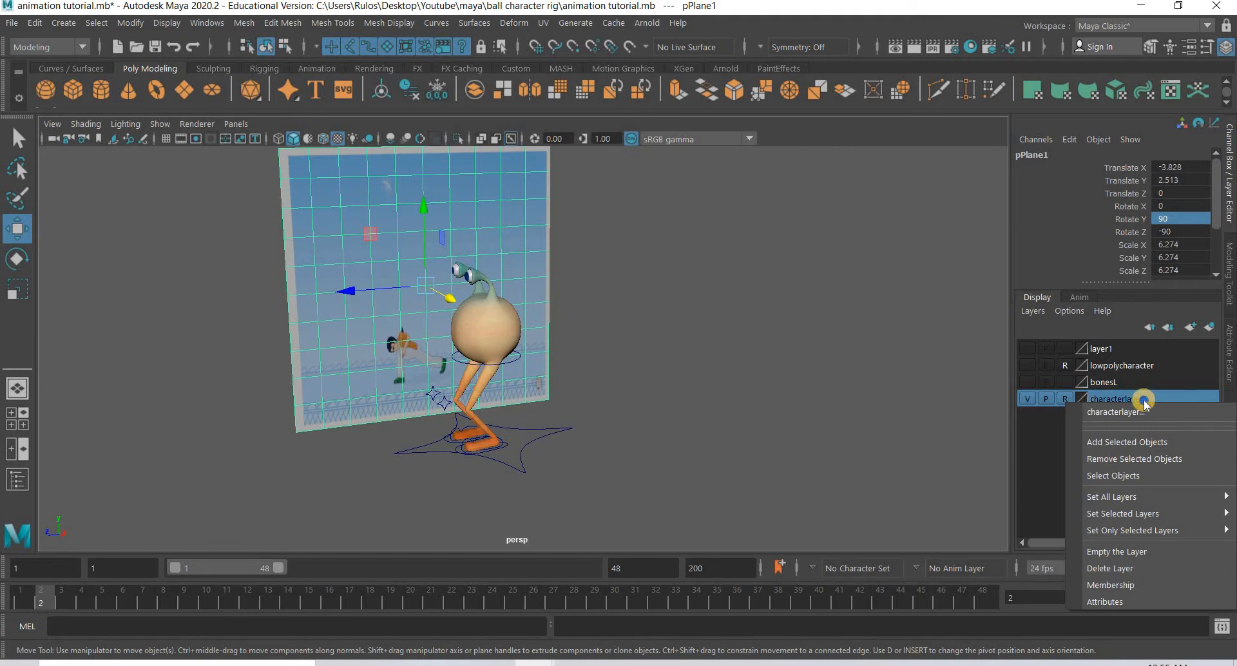
{"action": "left_click", "coordinate": [591, 354]}
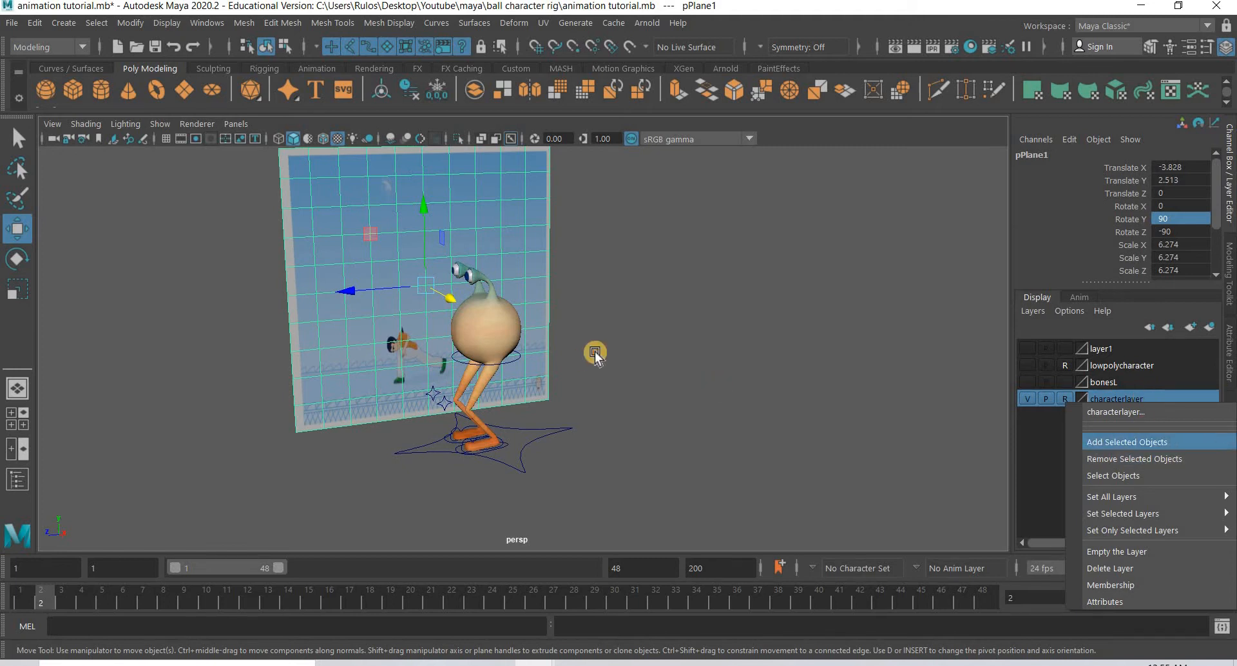
{"action": "left_click", "coordinate": [539, 263]}
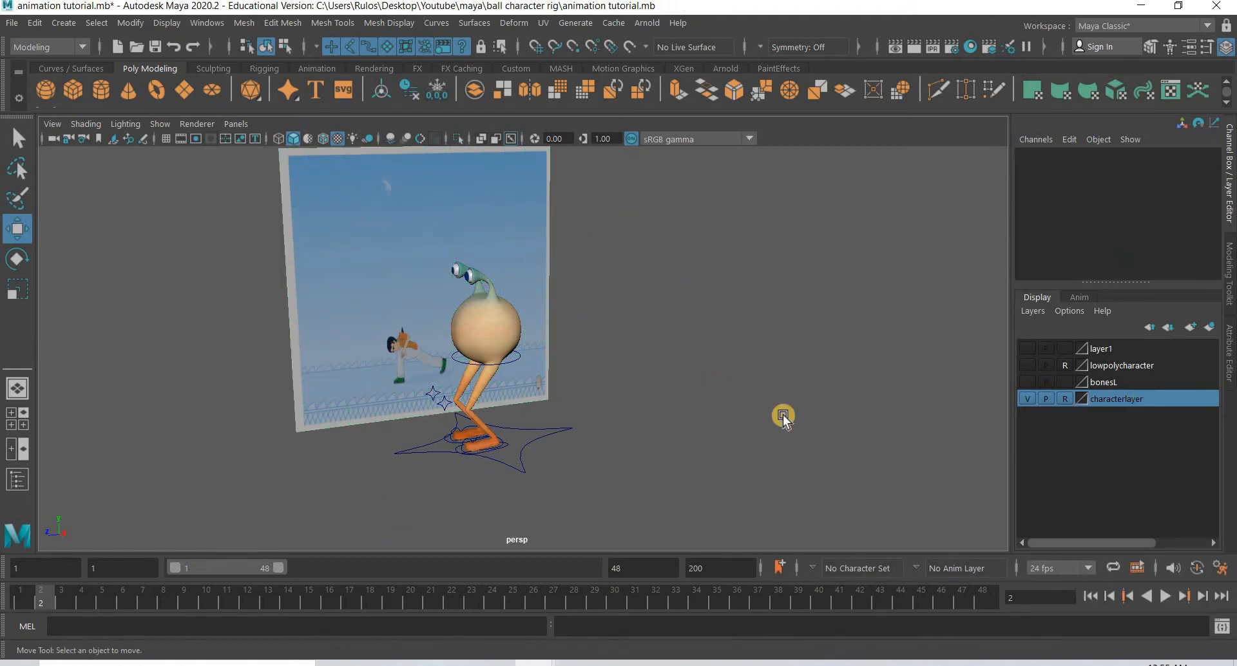
{"action": "left_click_drag", "start_coordinate": [778, 248], "coordinate": [140, 570]}
{"action": "left_click", "coordinate": [689, 425]}
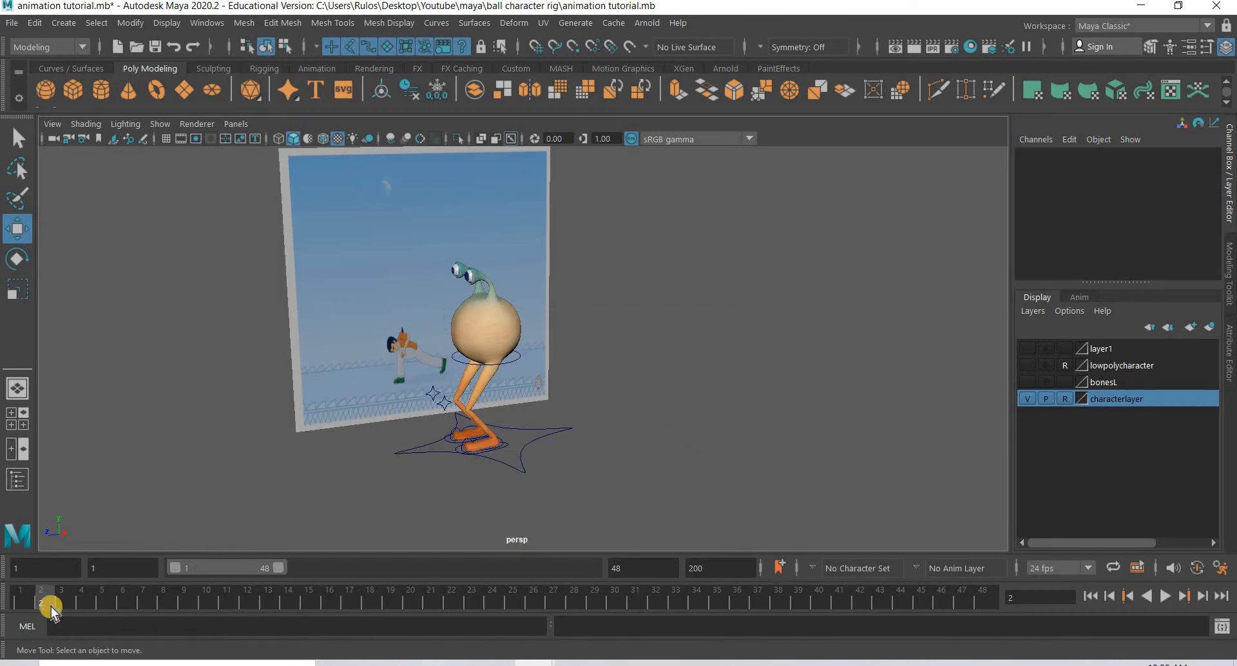
Scrub the timeline from frame 1 to frame 15 to examine the reference figure's motion beside the character
{"action": "left_click_drag", "start_coordinate": [184, 612], "coordinate": [2, 606]}
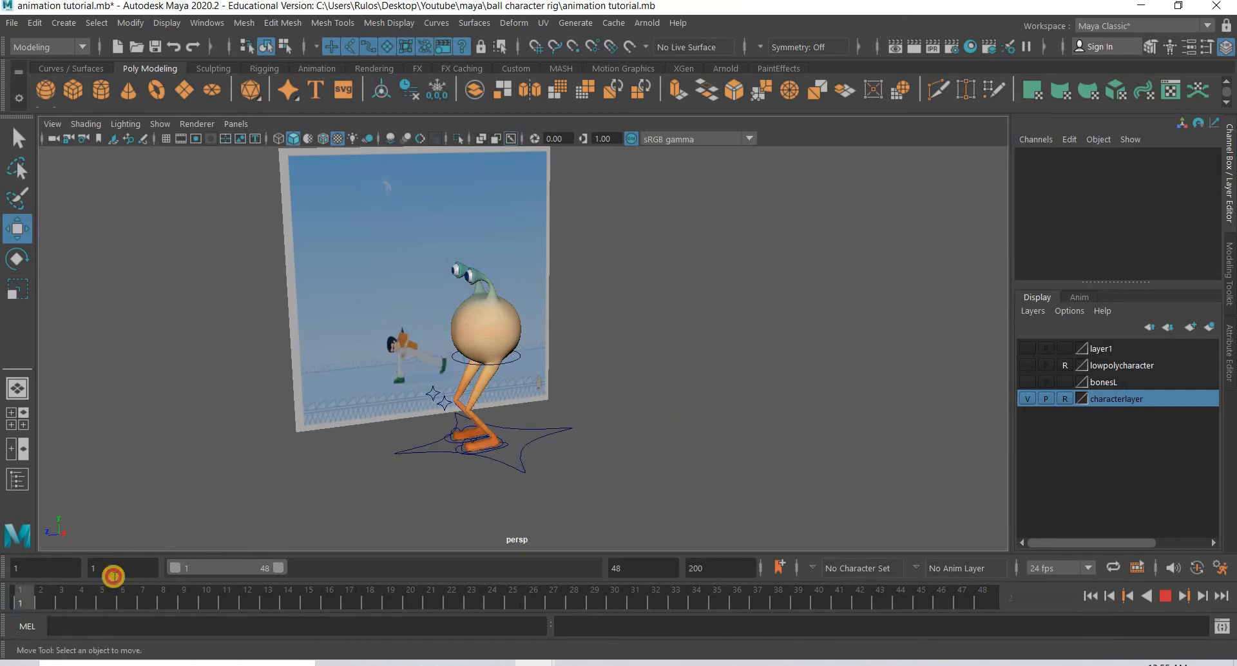
{"action": "middle_click_drag", "start_coordinate": [642, 440], "coordinate": [543, 468], "text": "alt"}
{"action": "scroll", "coordinate": [653, 442], "scroll_direction": "up", "scroll_amount": 3}
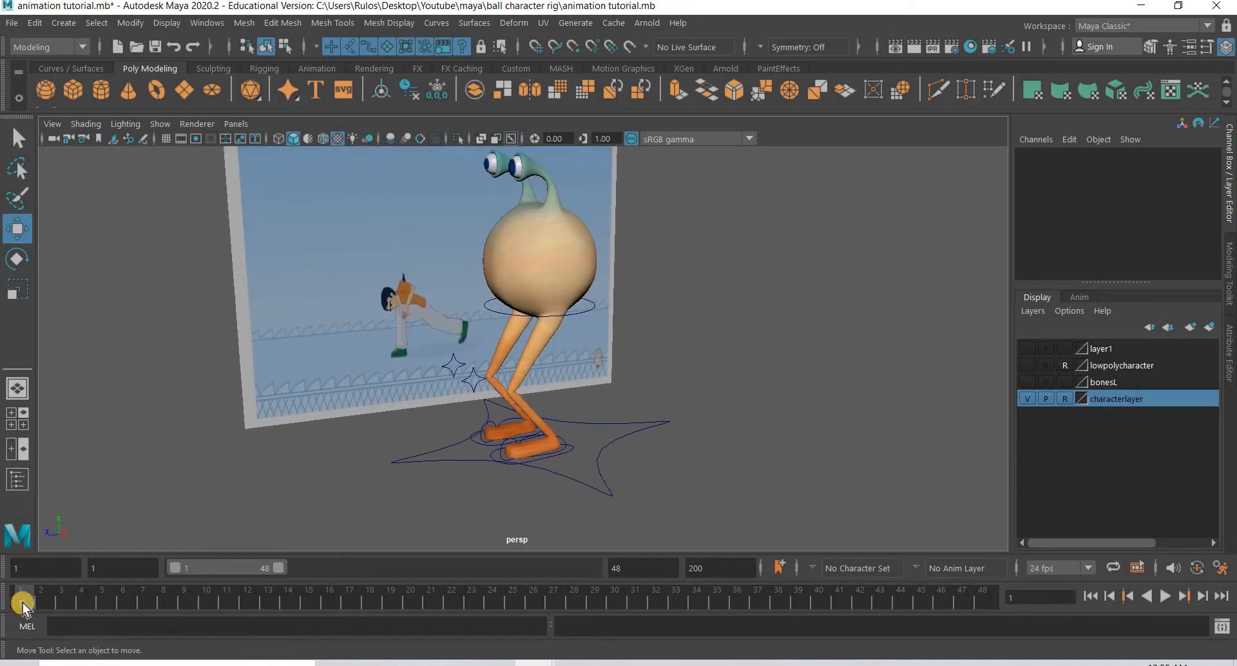
{"action": "key", "text": "alt+v"}
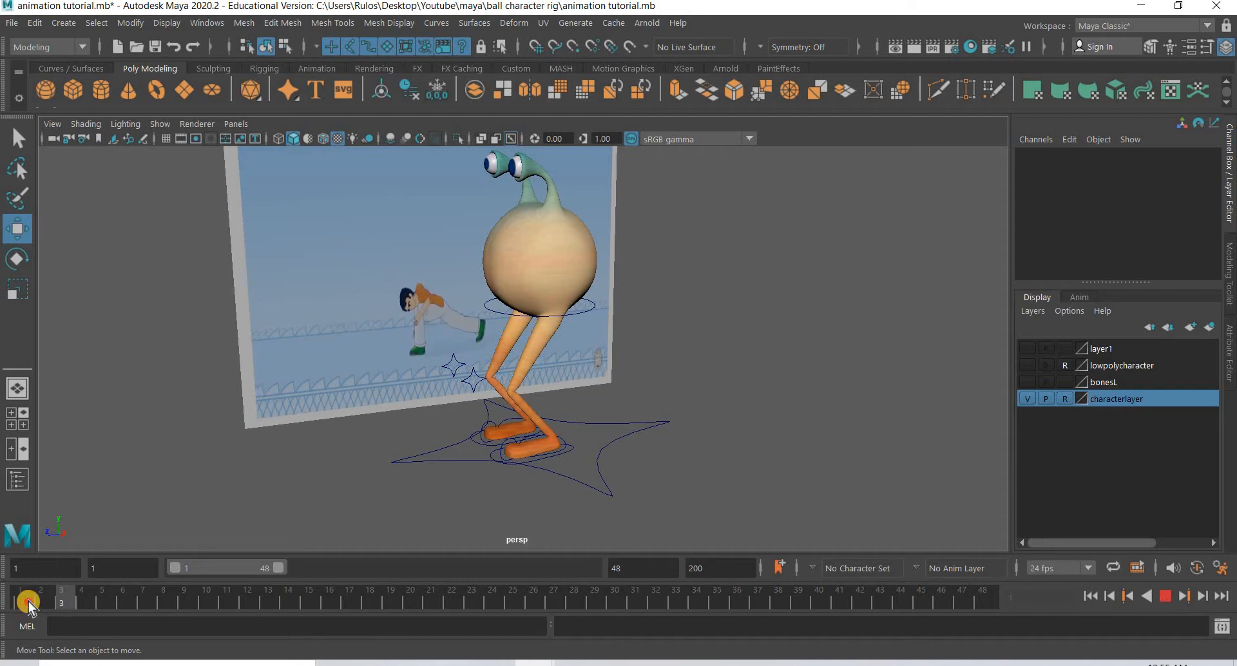
{"action": "left_click_drag", "start_coordinate": [28, 602], "coordinate": [316, 605]}
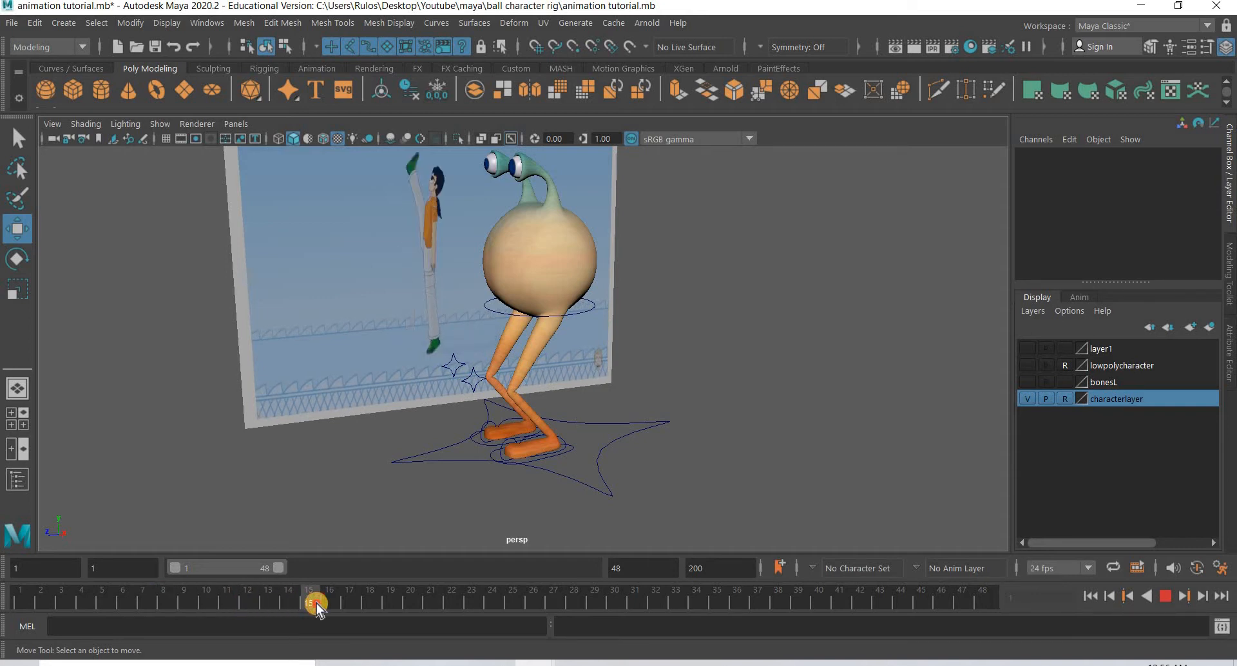
Return to frame 1 and select the ring control around the body's base together with both star-shaped knee controls
{"action": "mouse_move", "coordinate": [362, 604]}
{"action": "left_mouse_down"}
{"action": "mouse_move", "coordinate": [546, 611]}
{"action": "mouse_move", "coordinate": [6, 603]}
{"action": "left_mouse_up"}
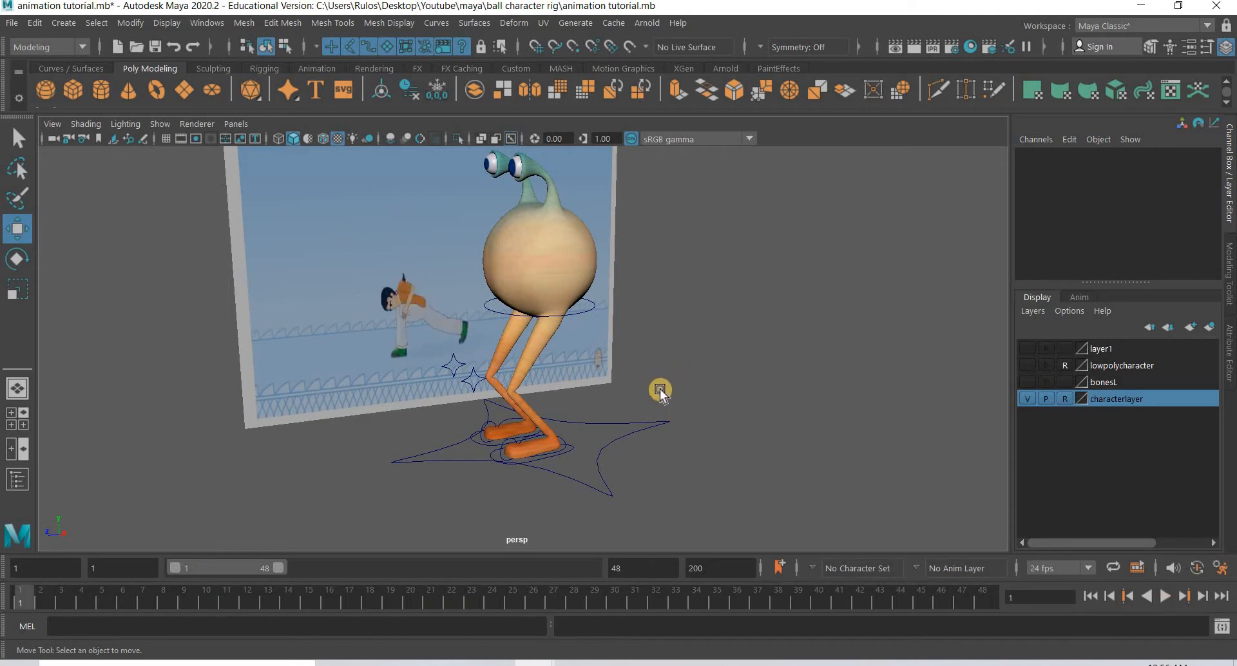
{"action": "scroll", "coordinate": [612, 414], "scroll_direction": "up", "scroll_amount": 5}
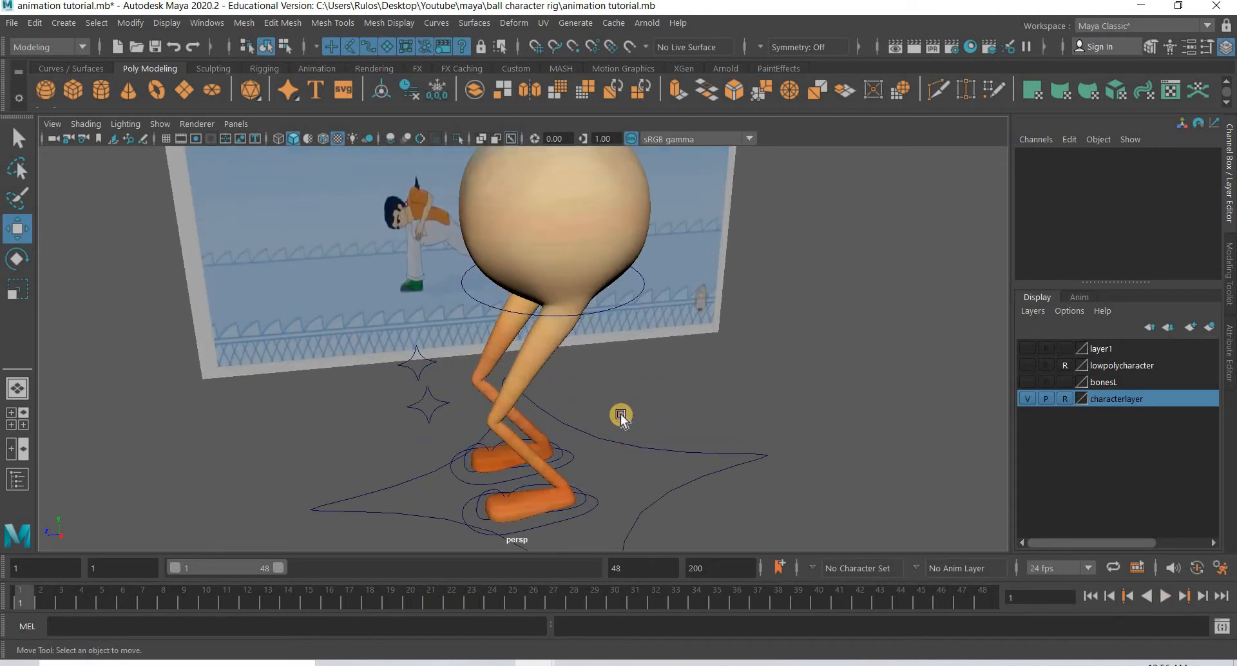
{"action": "left_click_drag", "start_coordinate": [624, 414], "coordinate": [618, 304], "text": "alt"}
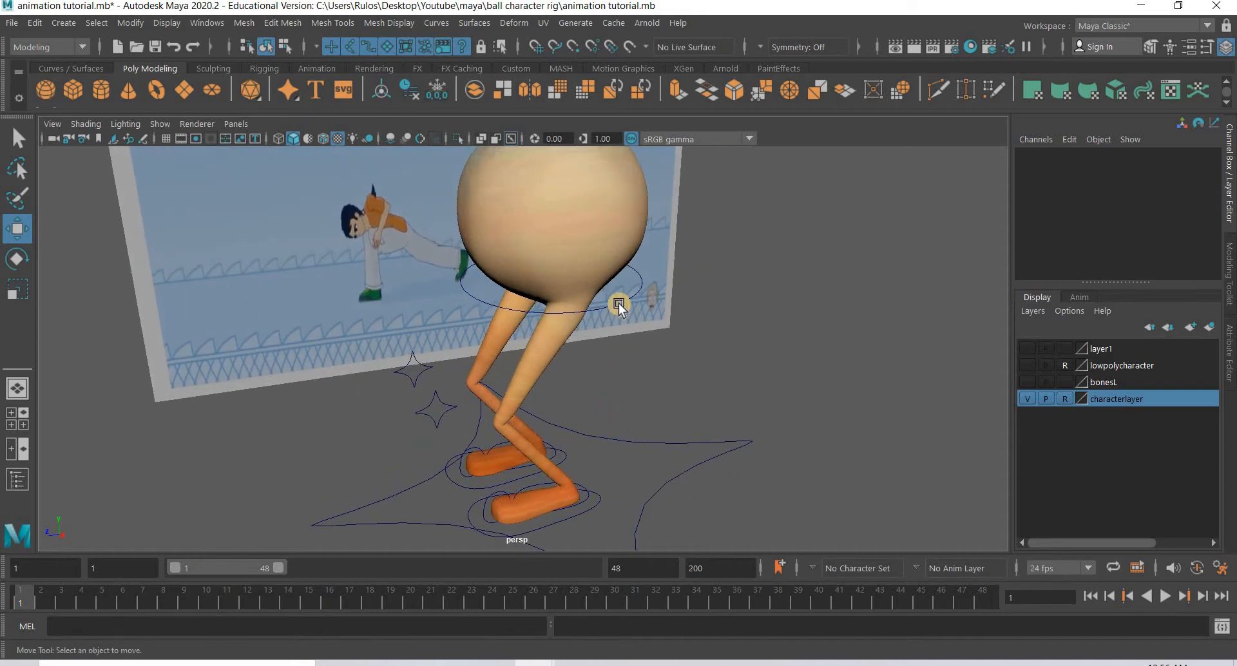
{"action": "left_click", "coordinate": [673, 442]}
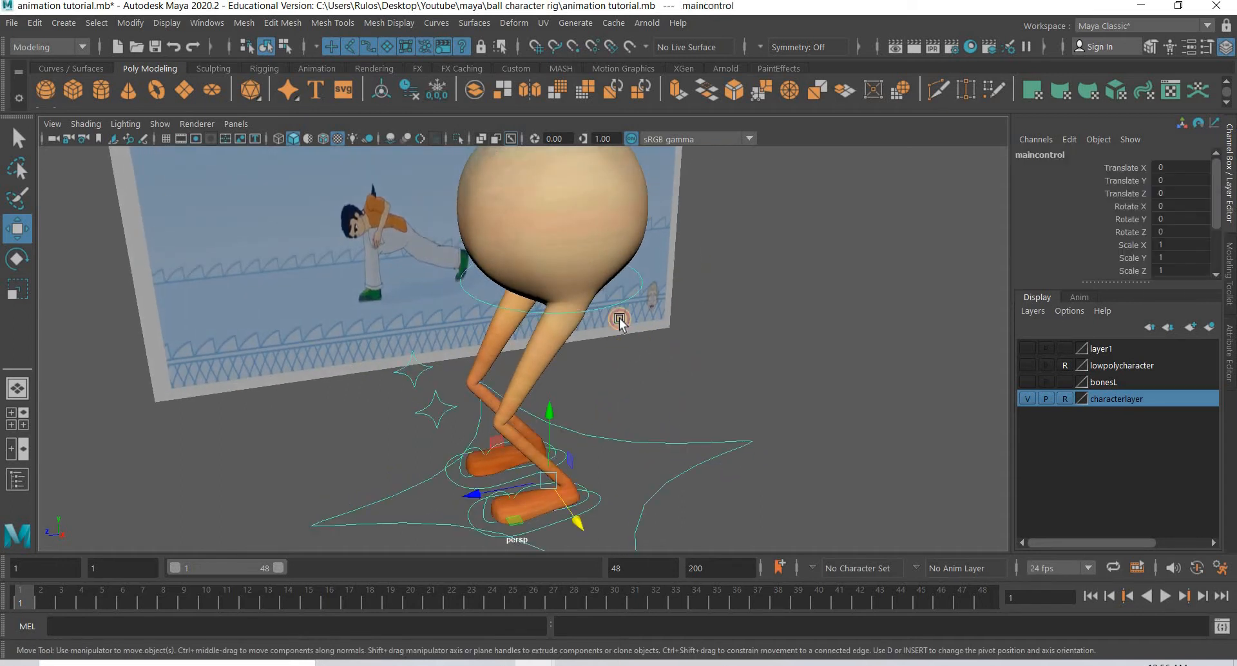
{"action": "left_click", "coordinate": [615, 305]}
{"action": "left_click", "coordinate": [615, 305]}
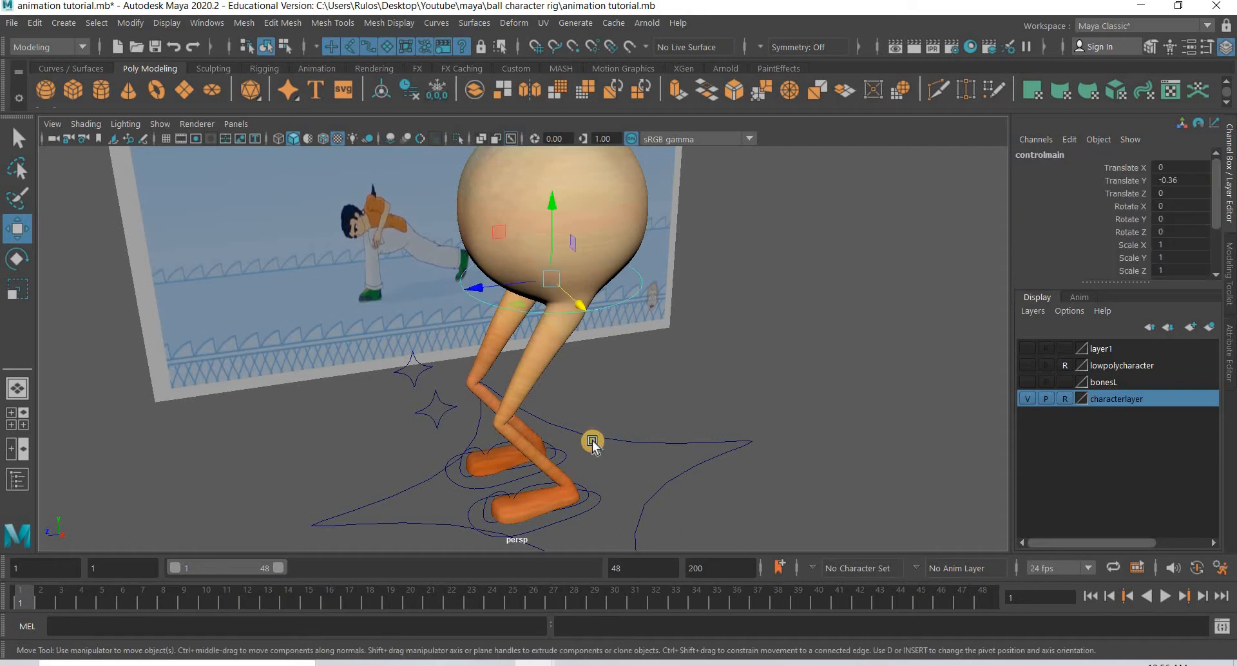
{"action": "left_click_drag", "start_coordinate": [449, 355], "coordinate": [400, 414]}
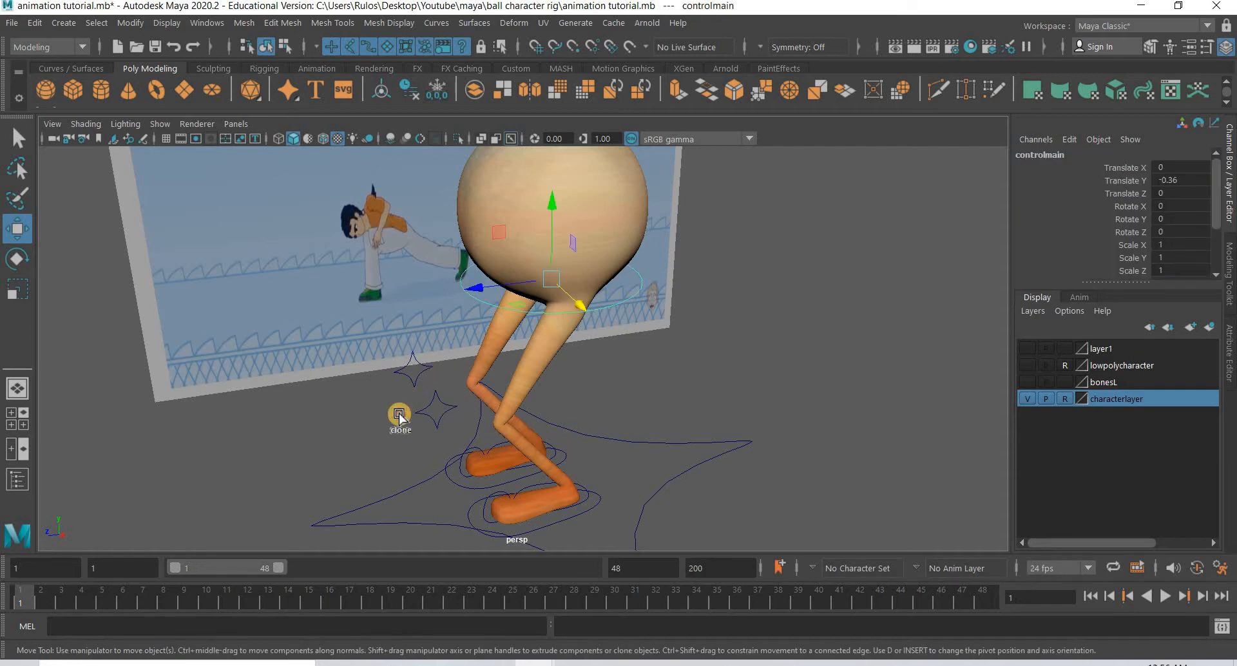
{"action": "middle_click_drag", "start_coordinate": [589, 516], "coordinate": [621, 418], "text": "alt"}
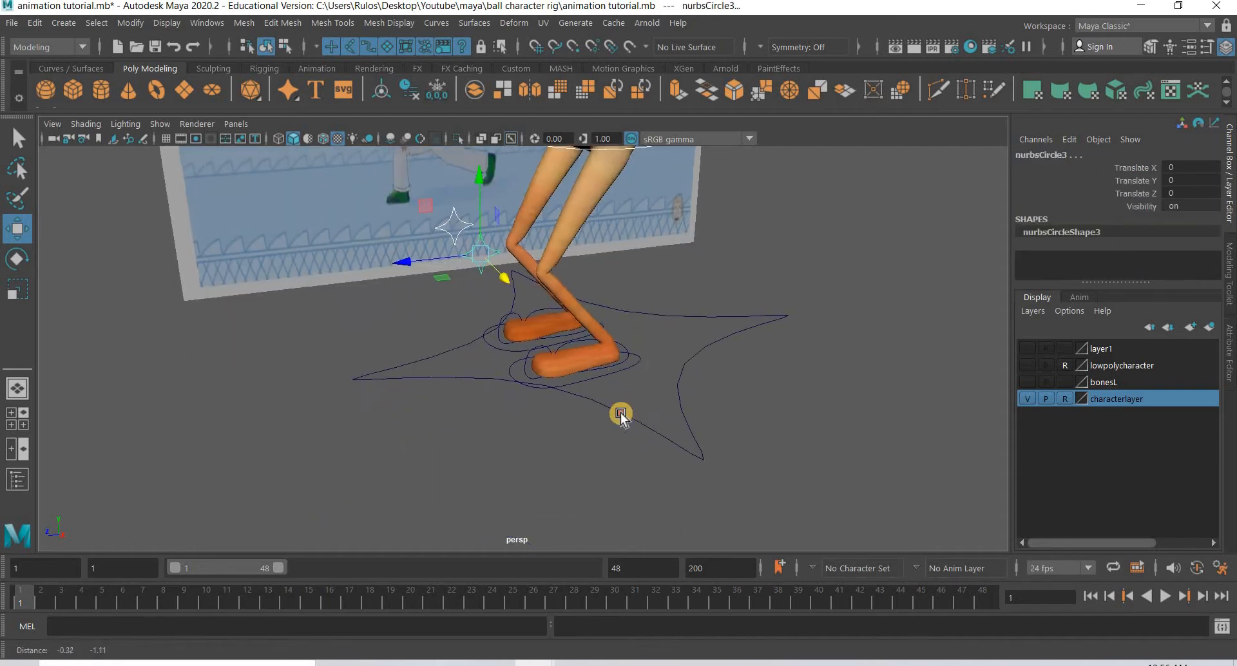
Add both foot controls and both toe controls to the current selection
{"action": "scroll", "coordinate": [608, 402], "scroll_direction": "up", "scroll_amount": 3}
{"action": "left_click_drag", "start_coordinate": [545, 316], "coordinate": [540, 338], "text": "alt"}
{"action": "left_click_drag", "start_coordinate": [533, 289], "coordinate": [512, 333], "text": "shift"}
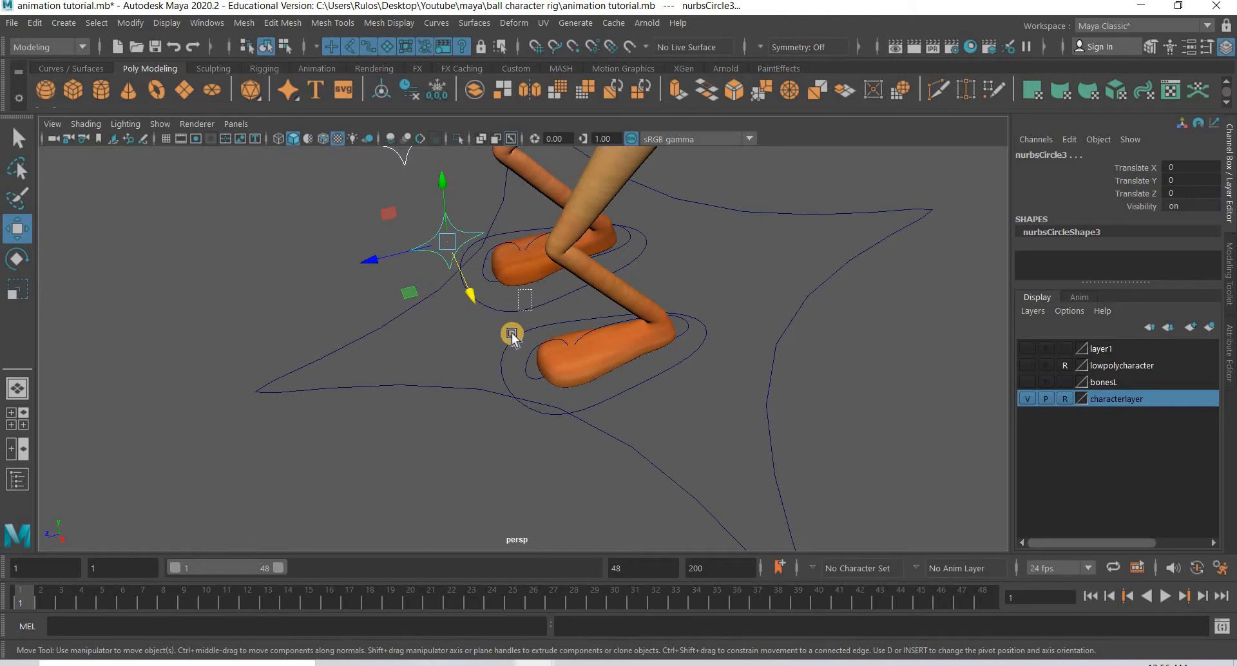
{"action": "left_click_drag", "start_coordinate": [588, 409], "coordinate": [551, 298], "text": "alt"}
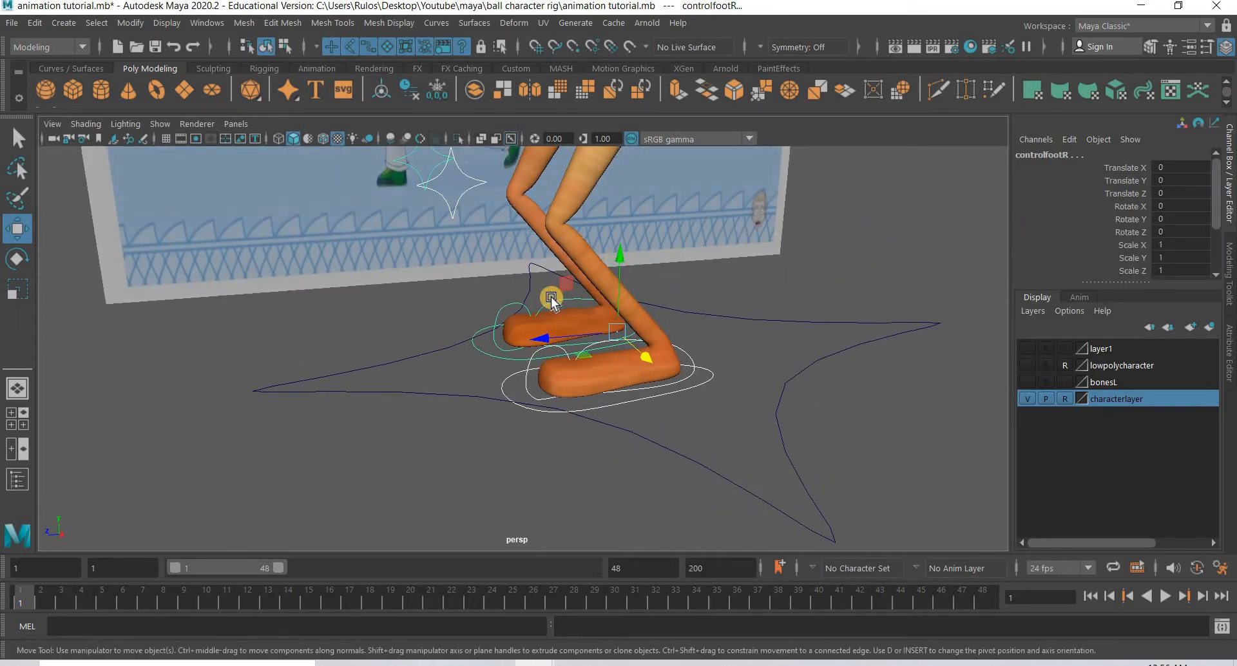
{"action": "left_click", "coordinate": [591, 343]}
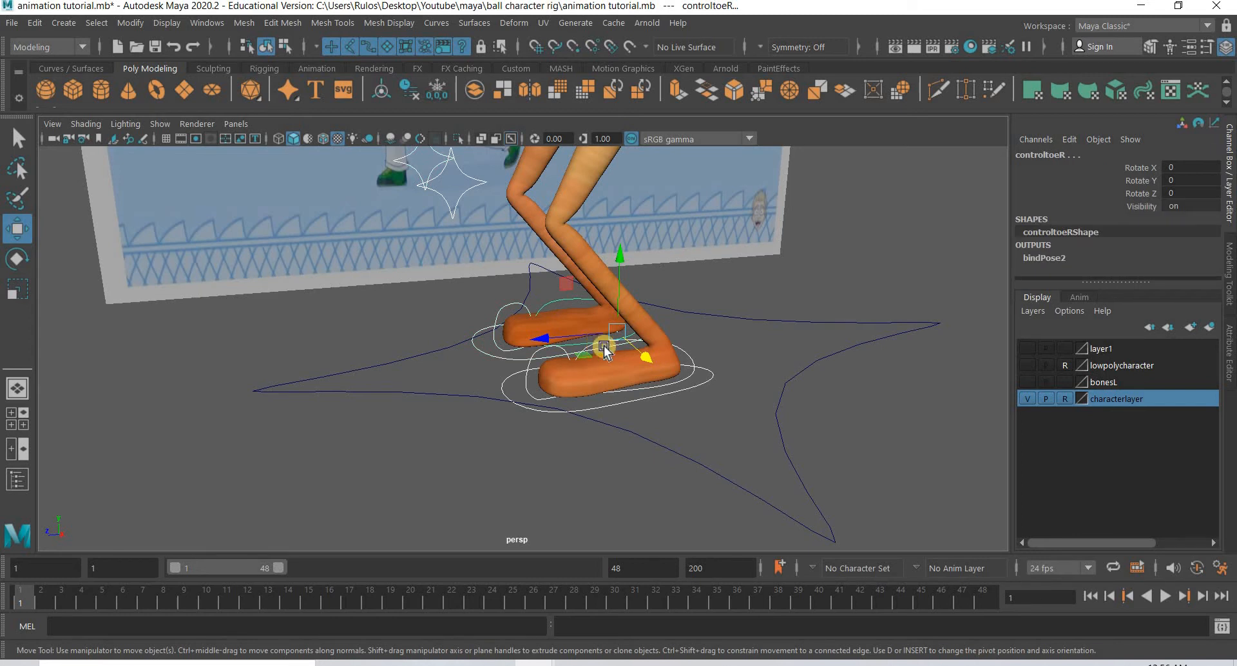
{"action": "left_click", "coordinate": [607, 352]}
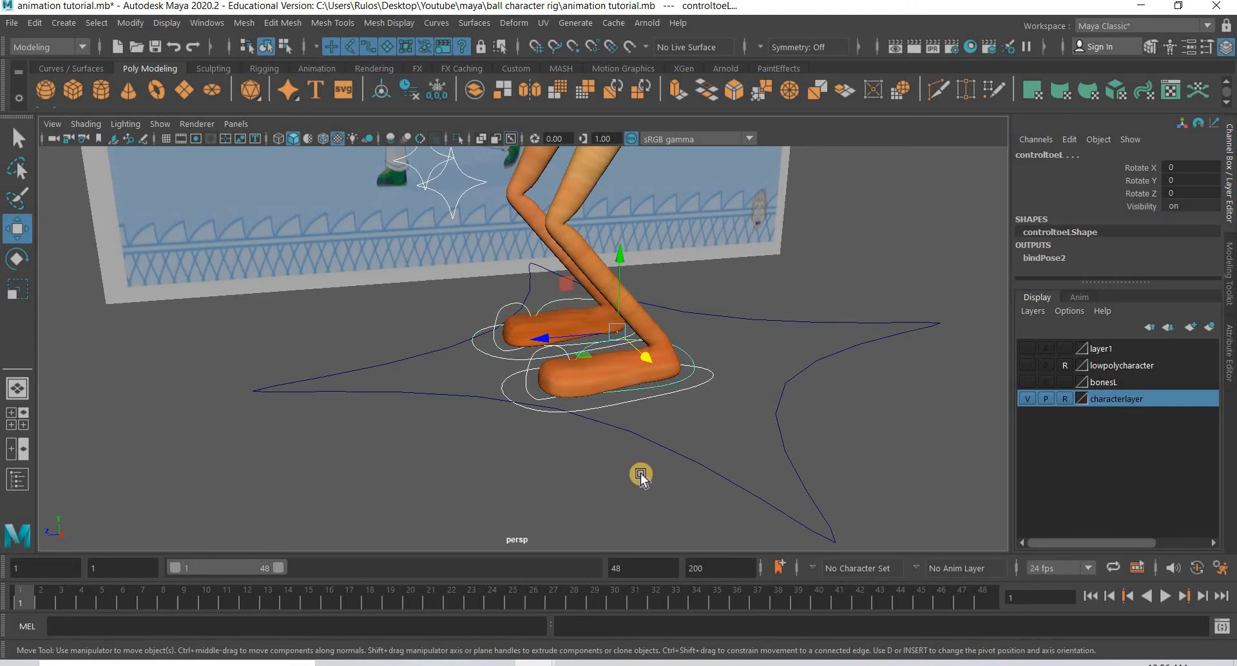
Set keys on the selected rig controls at frame 1 and at frame 7
{"action": "scroll", "coordinate": [561, 464], "scroll_direction": "down", "scroll_amount": 3}
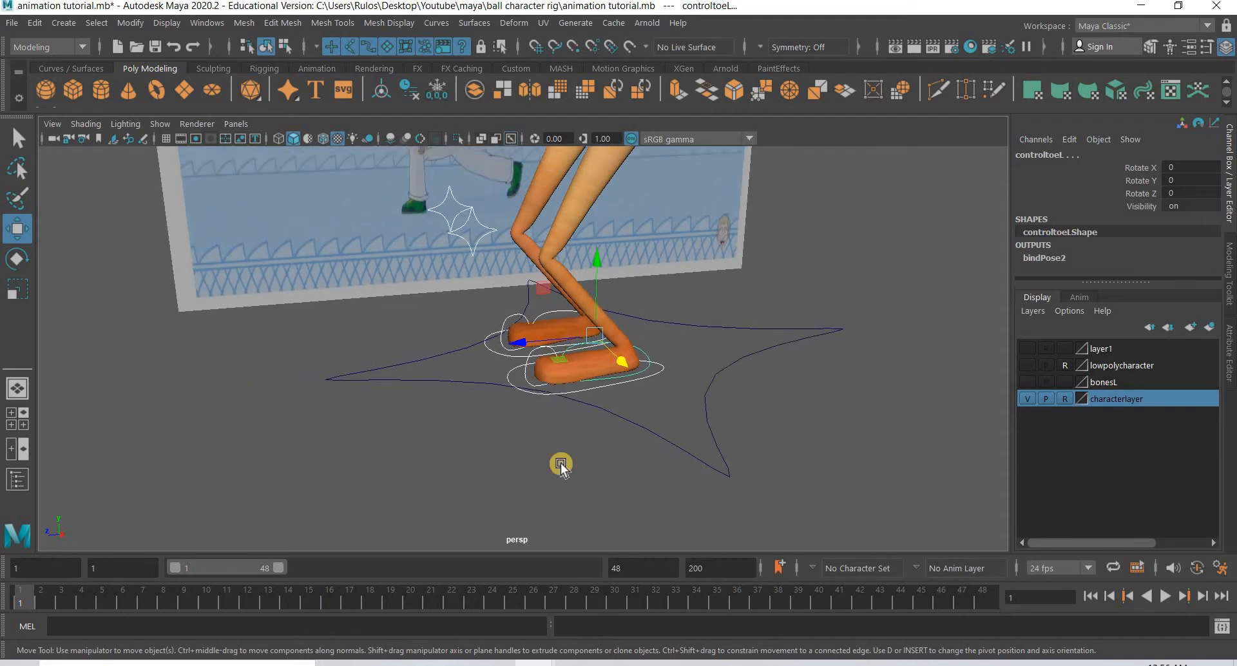
{"action": "scroll", "coordinate": [557, 481], "scroll_direction": "down", "scroll_amount": 3}
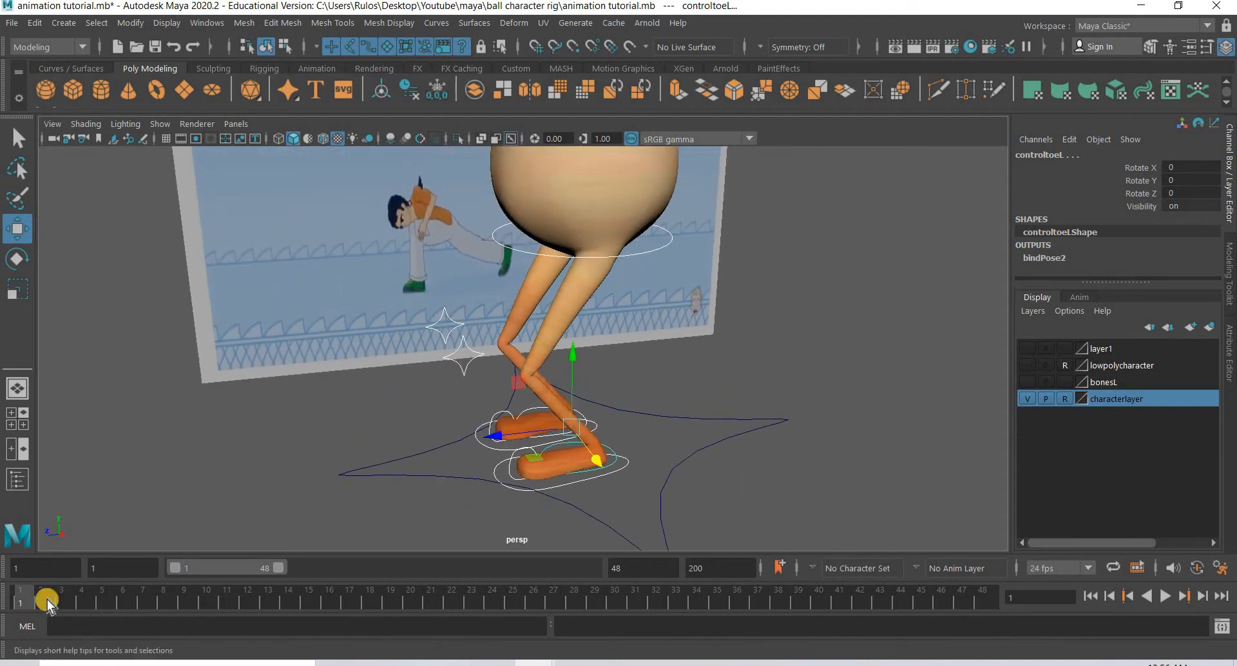
{"action": "key", "text": "s"}
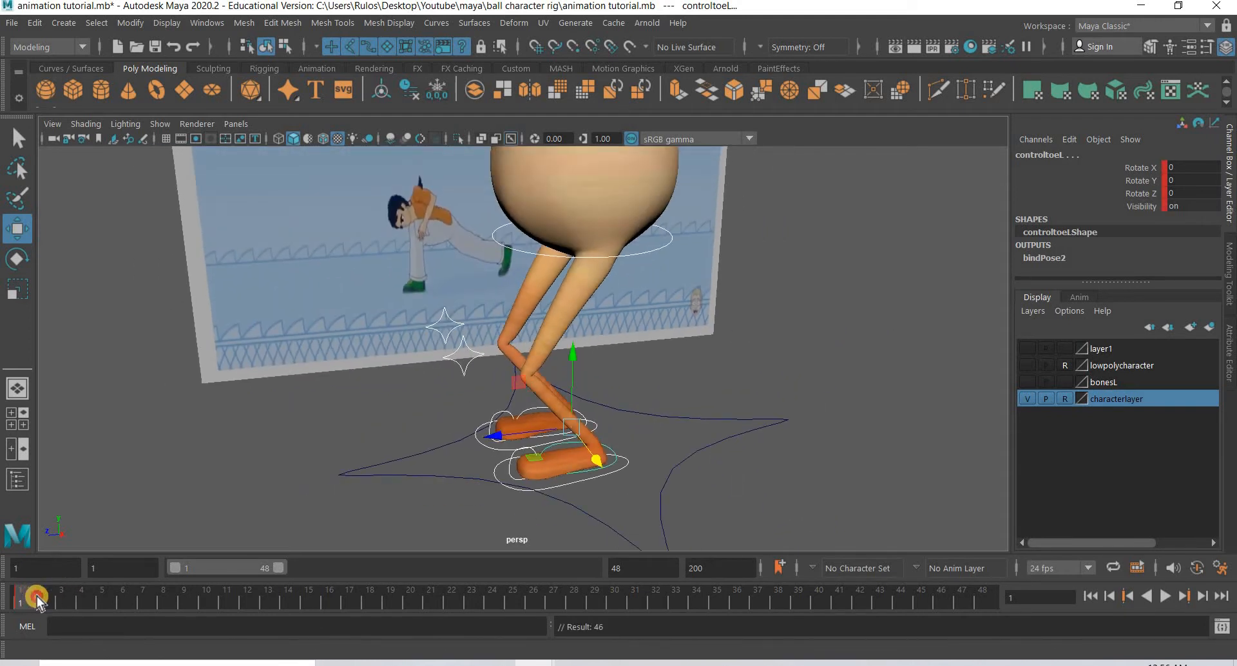
{"action": "key", "text": "alt+v"}
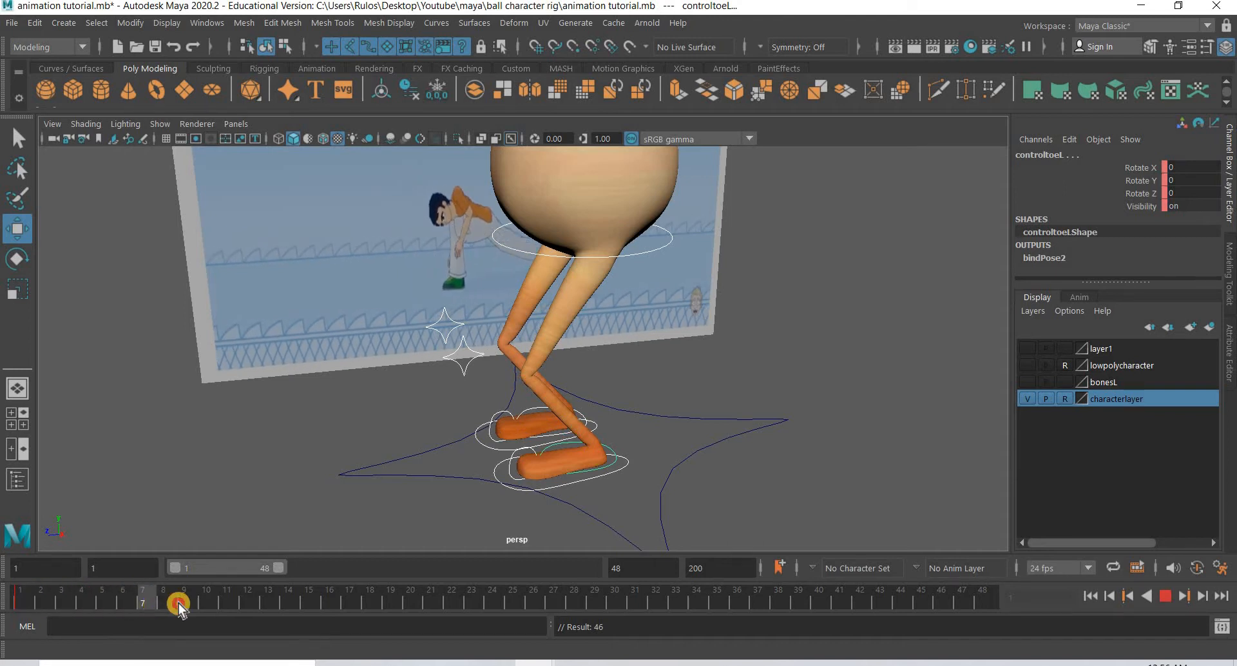
{"action": "left_click_drag", "start_coordinate": [169, 605], "coordinate": [149, 604]}
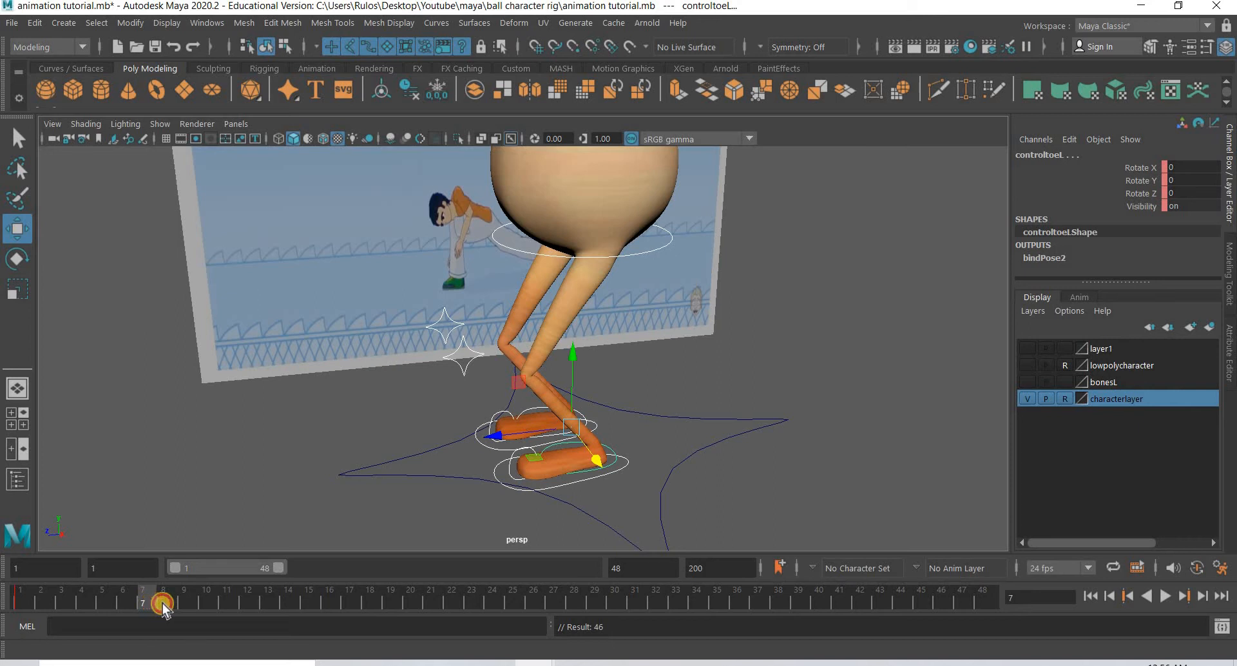
Compare the reference poses around frame 12 and key the selected controls at frame 11
{"action": "left_click_drag", "start_coordinate": [165, 605], "coordinate": [223, 602]}
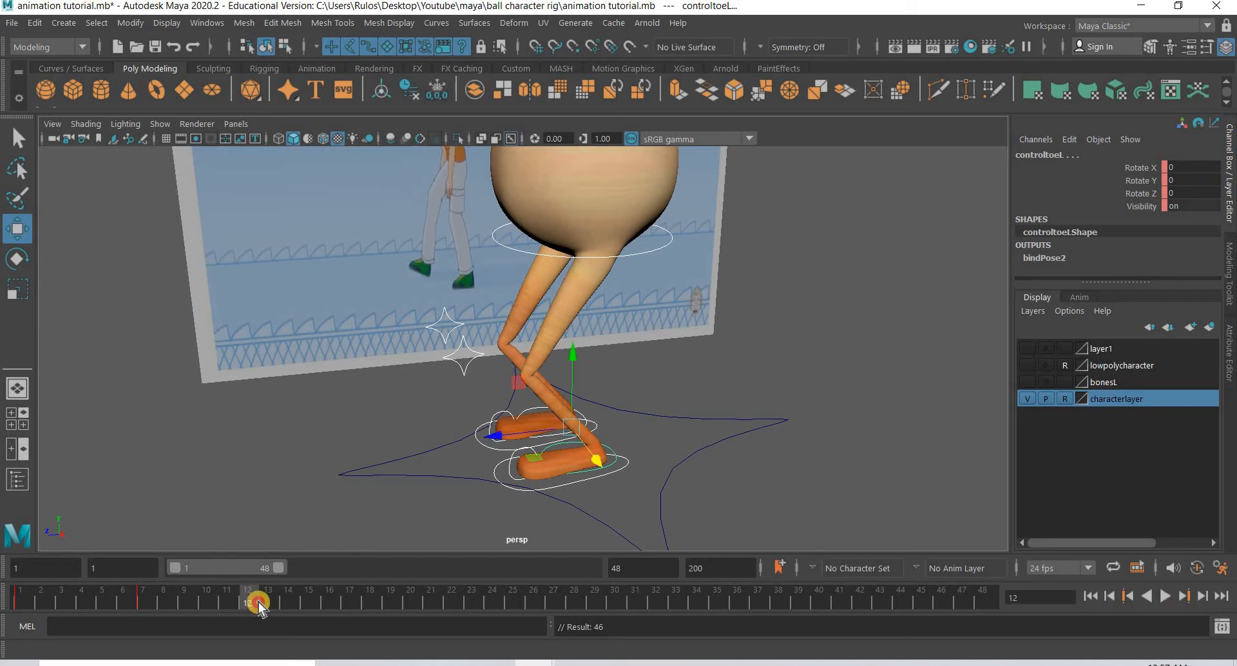
{"action": "left_click_drag", "start_coordinate": [282, 605], "coordinate": [239, 601]}
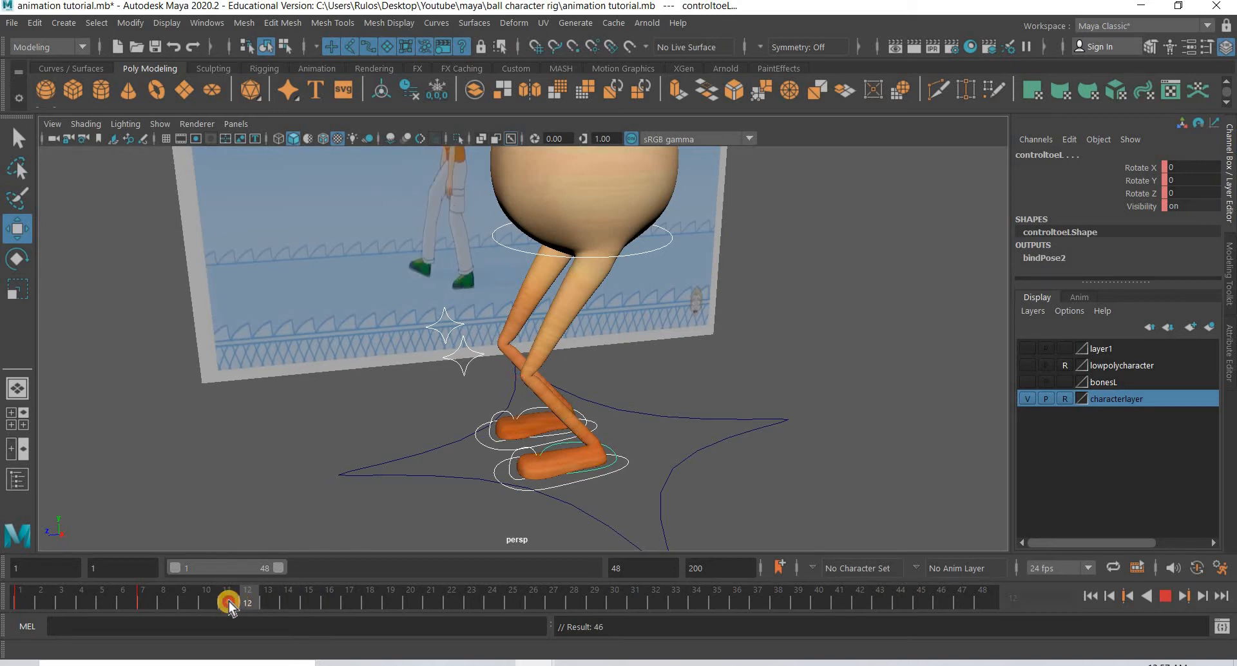
{"action": "key", "text": "s"}
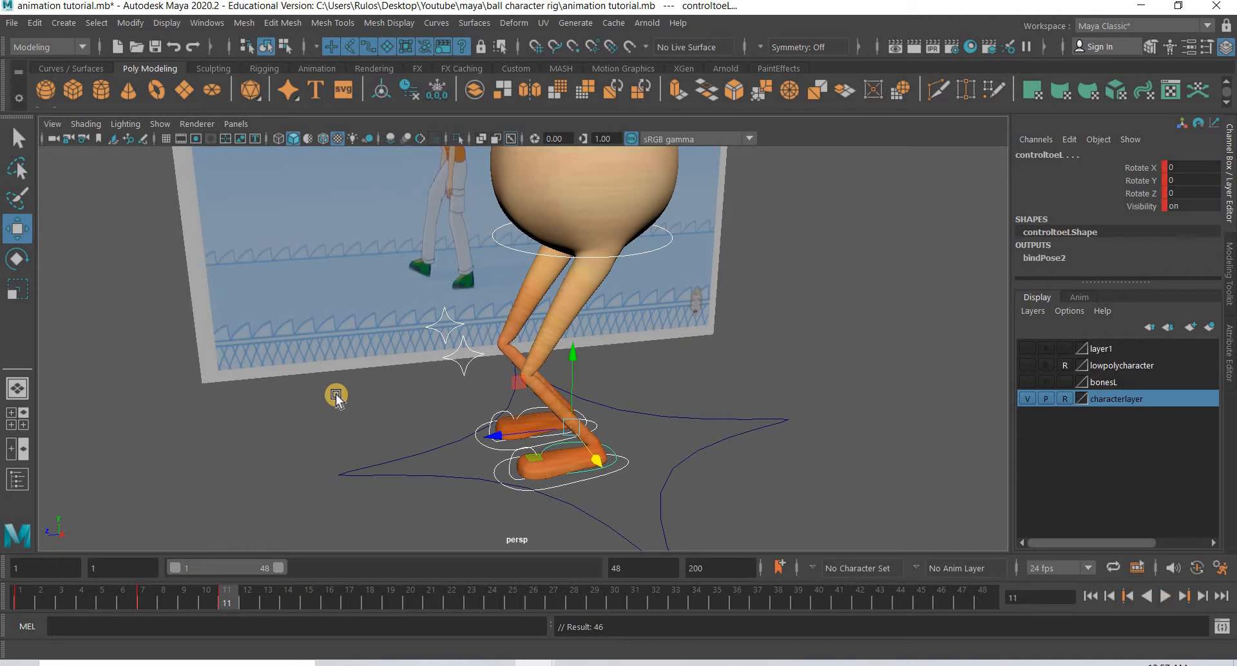
Follow the reference figure's key poses and key the selected controls at frames 15, 20 and 26
{"action": "scroll", "coordinate": [417, 348], "scroll_direction": "down", "scroll_amount": 4}
{"action": "left_click_drag", "start_coordinate": [381, 483], "coordinate": [419, 451], "text": "alt"}
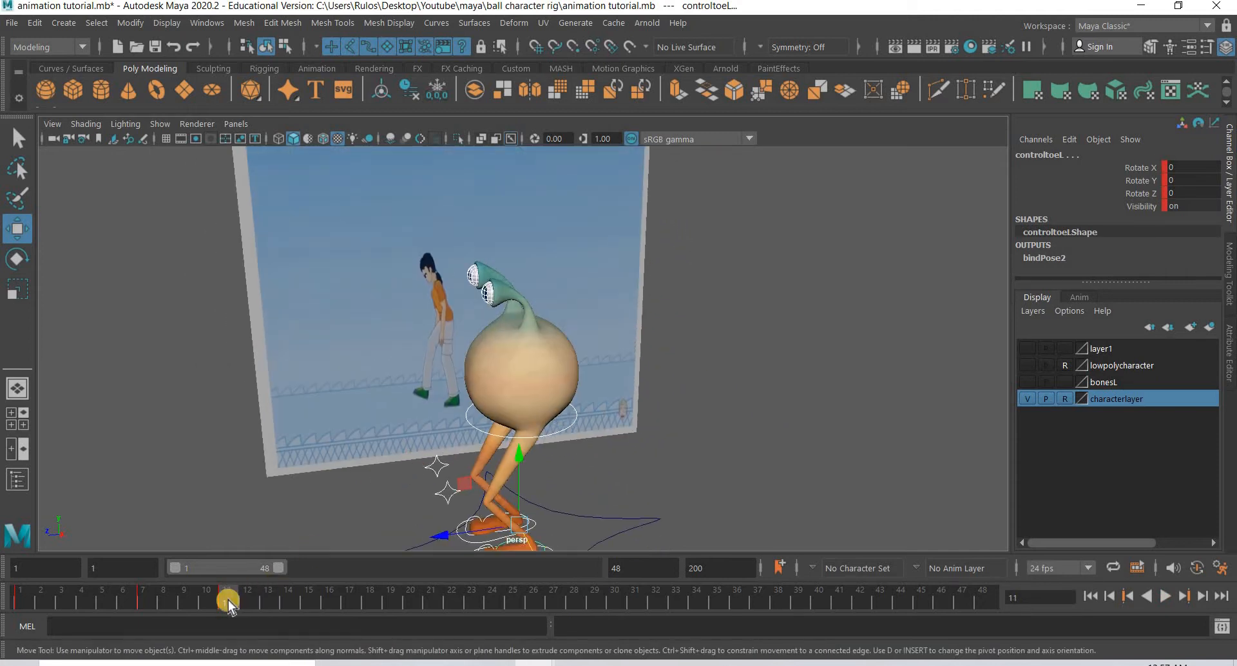
{"action": "left_click", "coordinate": [228, 603]}
{"action": "left_click_drag", "start_coordinate": [276, 602], "coordinate": [285, 602]}
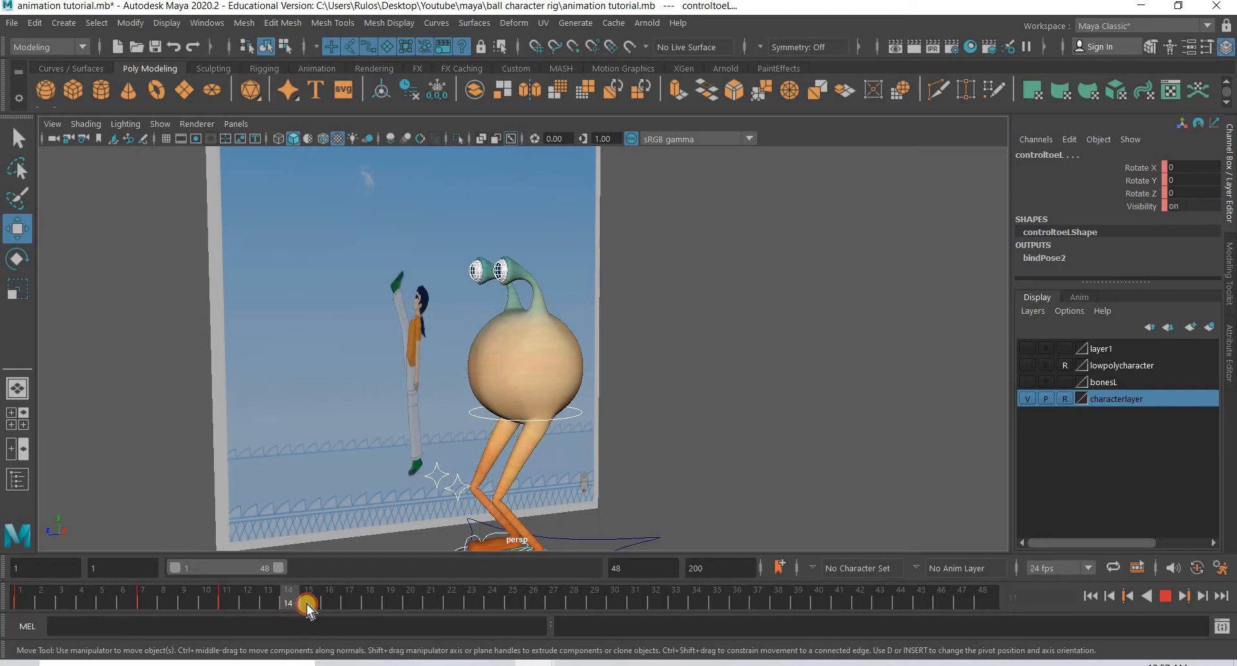
{"action": "left_click_drag", "start_coordinate": [308, 604], "coordinate": [307, 605]}
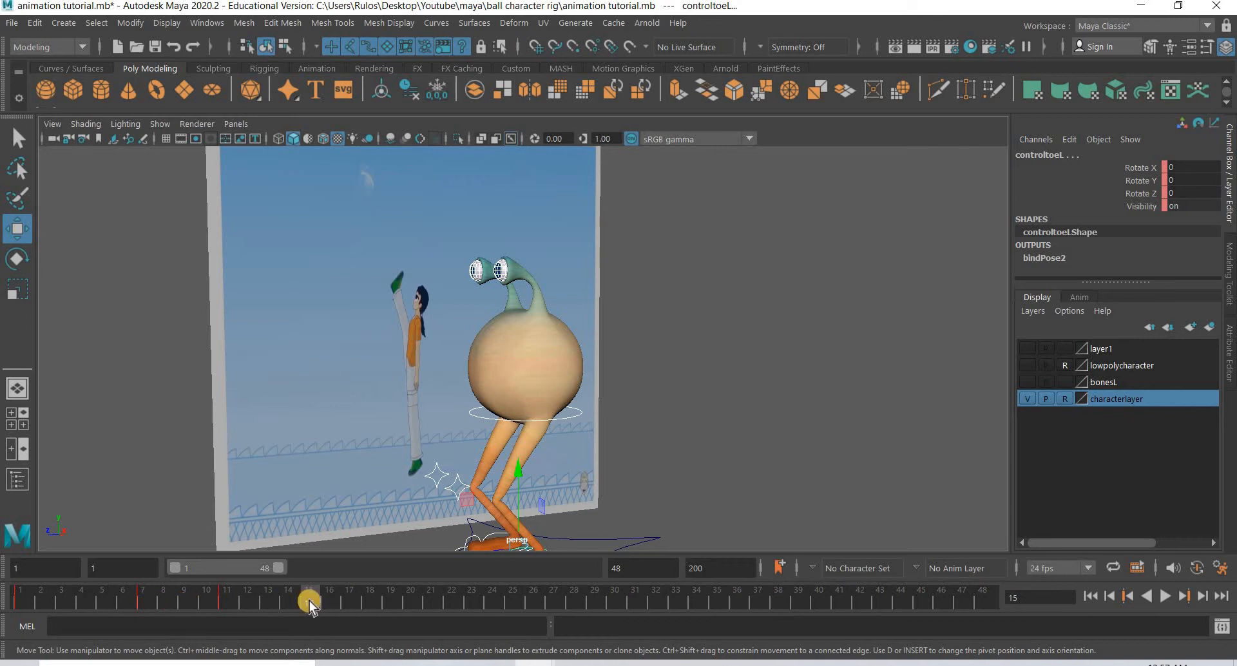
{"action": "left_click_drag", "start_coordinate": [312, 601], "coordinate": [631, 616]}
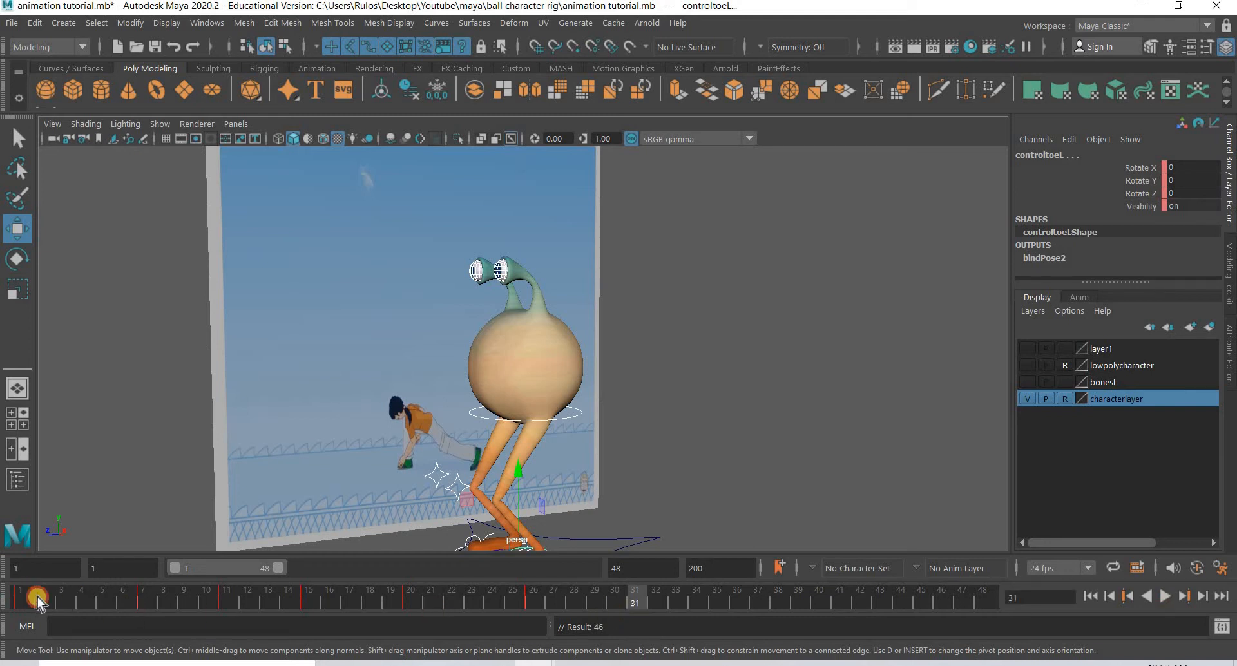
Undo the last misplaced key and key the selected controls at frame 31 instead
{"action": "left_click_drag", "start_coordinate": [37, 597], "coordinate": [701, 603]}
{"action": "key", "text": "ctrl+z"}
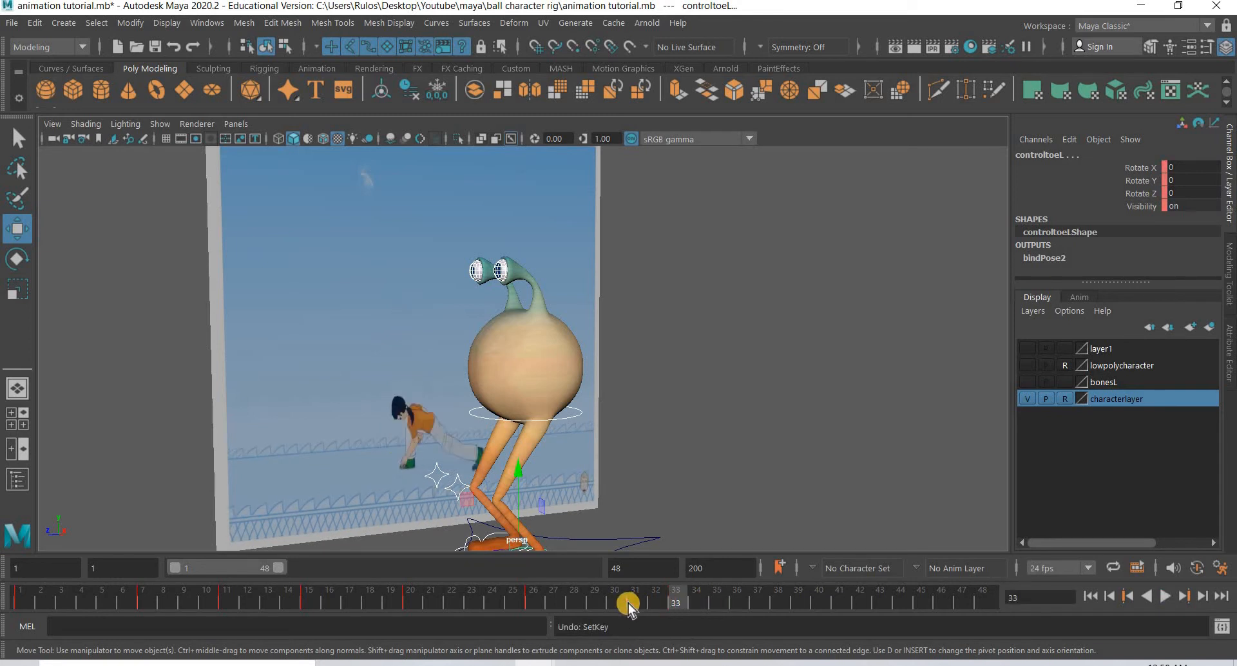
{"action": "left_click", "coordinate": [628, 604]}
{"action": "key", "text": "s"}
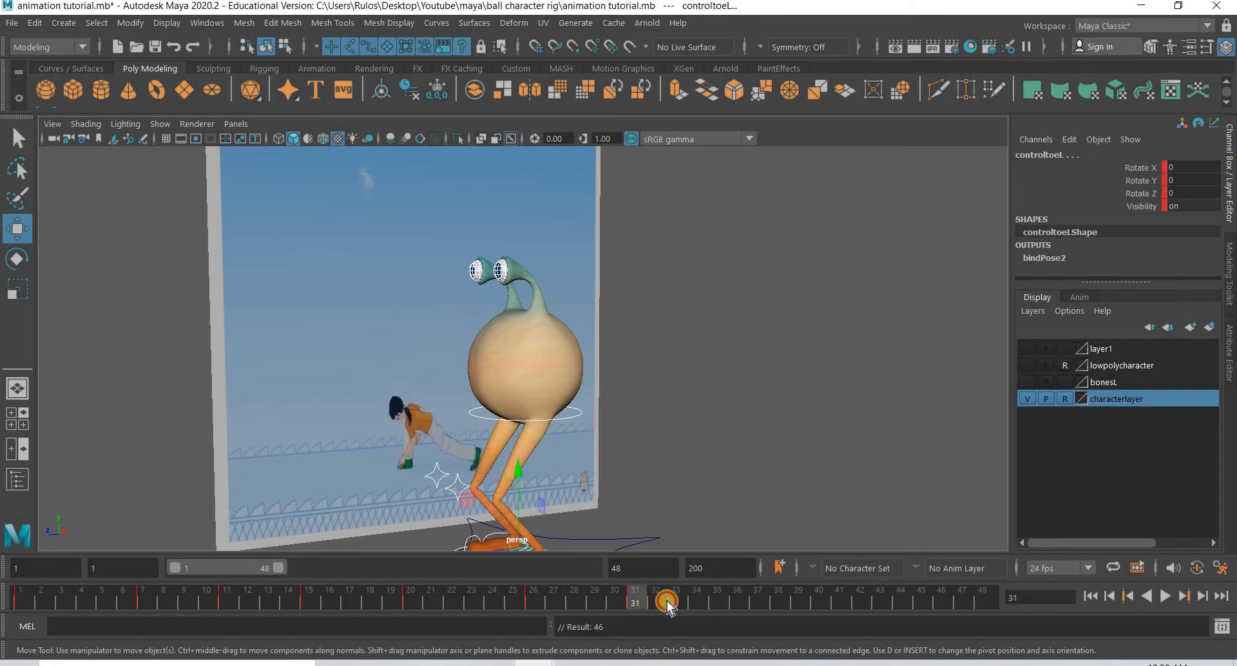
Key the selected controls at the remaining reference poses, at frames 36, 40 and 48
{"action": "left_click_drag", "start_coordinate": [694, 601], "coordinate": [706, 601]}
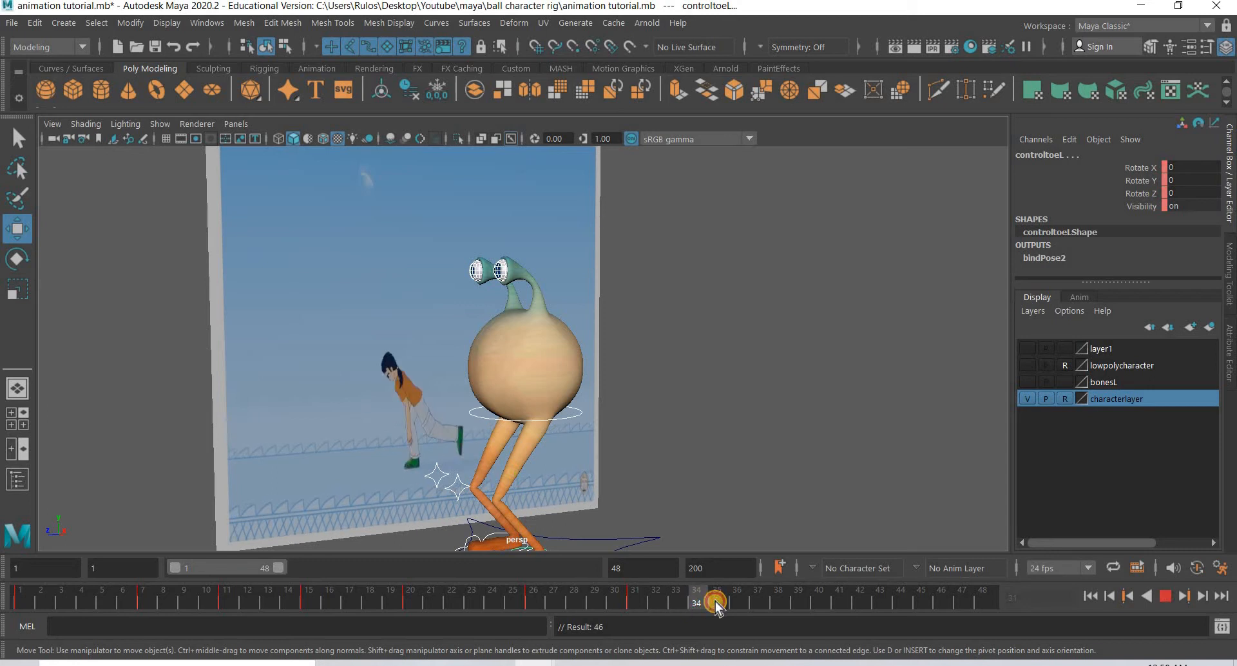
{"action": "left_click", "coordinate": [715, 602]}
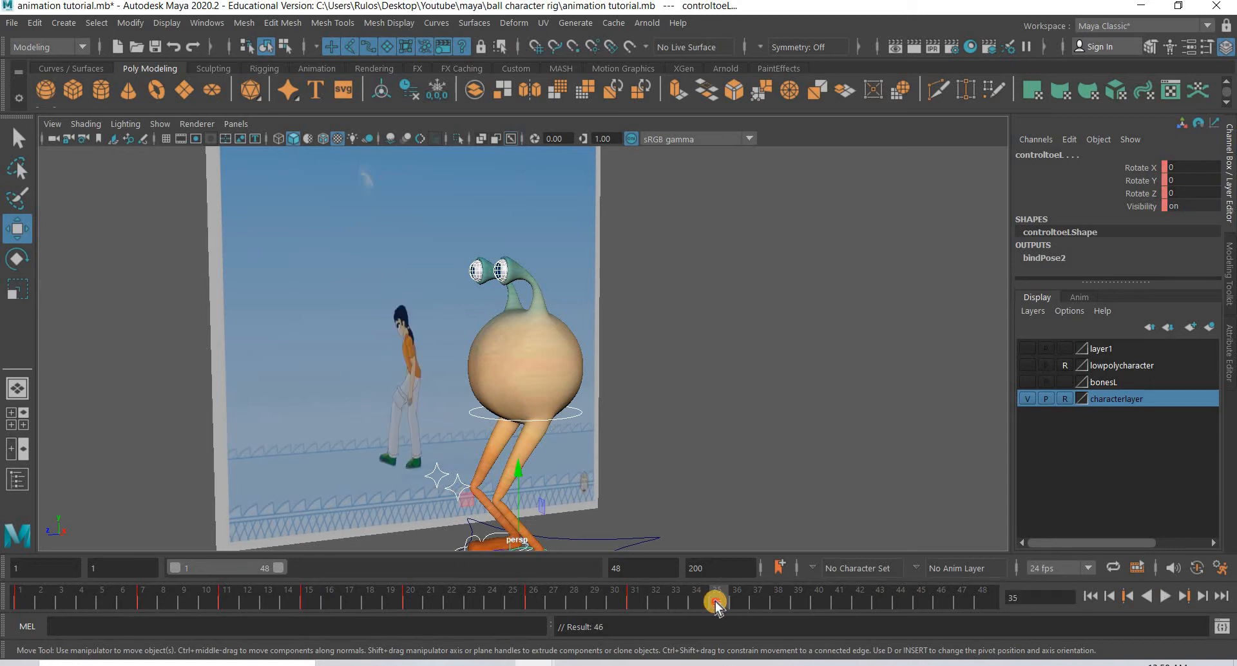
{"action": "left_click", "coordinate": [739, 601]}
{"action": "left_click_drag", "start_coordinate": [796, 606], "coordinate": [986, 608]}
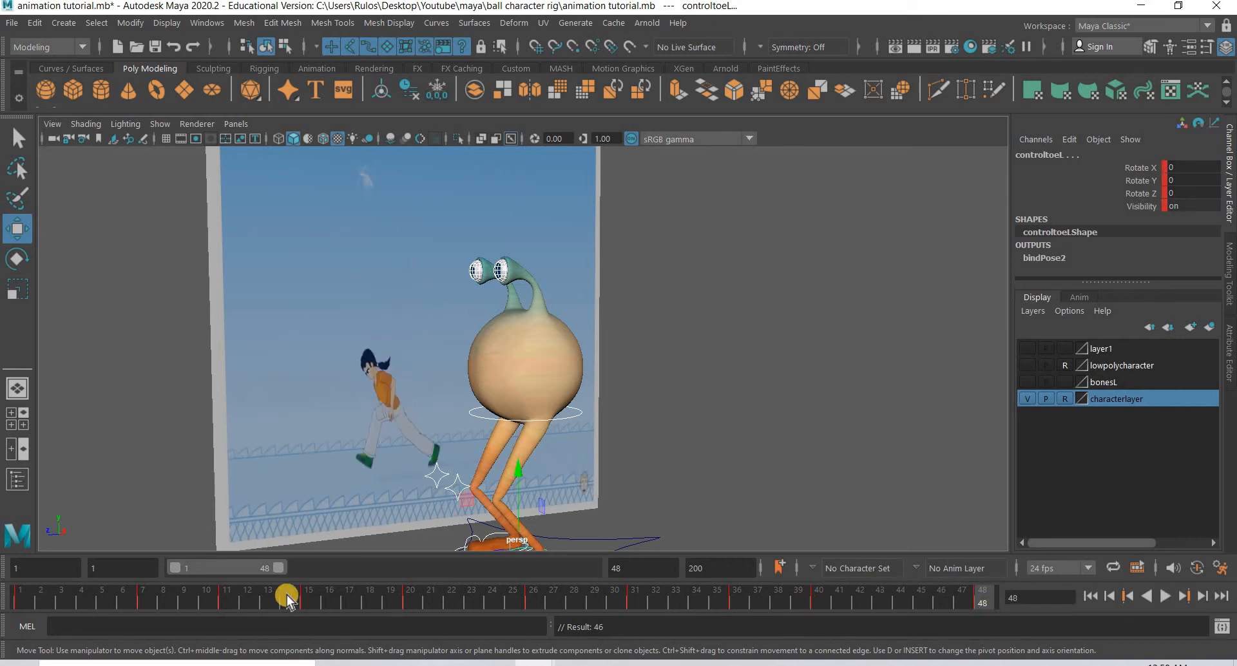
Turn on automatic keyframing for the scene
{"action": "left_click", "coordinate": [31, 594]}
{"action": "key", "text": "alt+v"}
{"action": "scroll", "coordinate": [564, 353], "scroll_direction": "down", "scroll_amount": 5}
{"action": "middle_click_drag", "start_coordinate": [563, 505], "coordinate": [561, 415], "text": "alt"}
{"action": "left_click_drag", "start_coordinate": [558, 367], "coordinate": [563, 419], "text": "alt"}
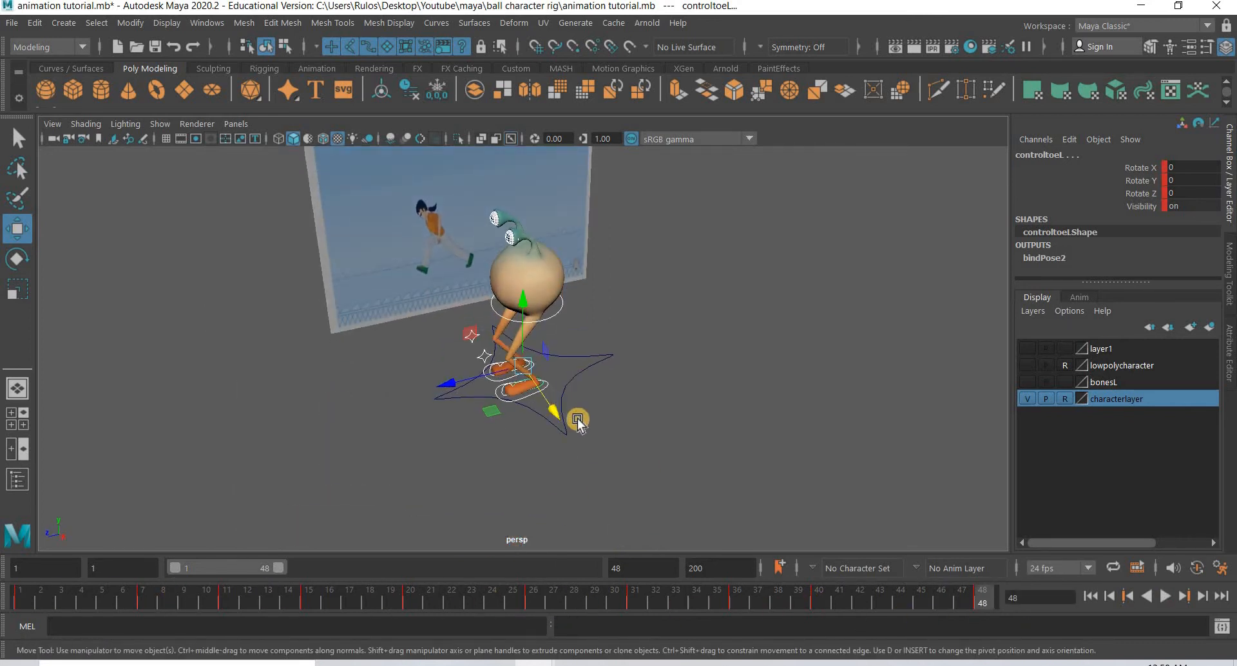
{"action": "scroll", "coordinate": [577, 427], "scroll_direction": "up", "scroll_amount": 4}
{"action": "left_click", "coordinate": [1196, 567]}
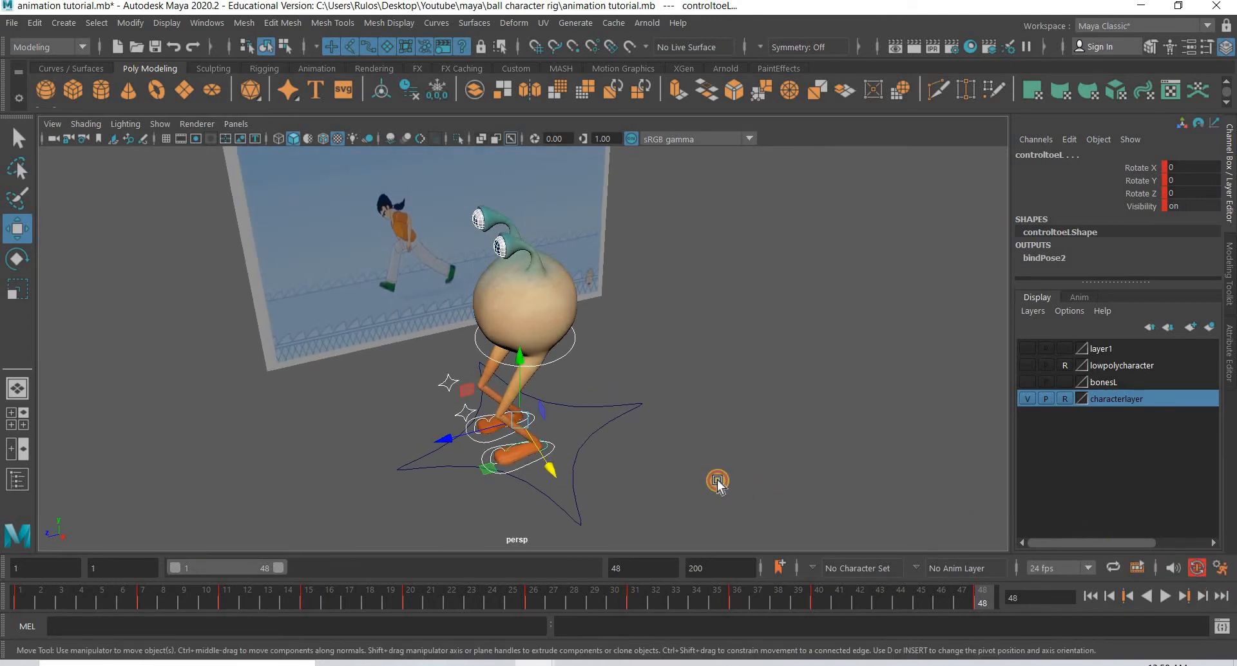
{"action": "left_click_drag", "start_coordinate": [715, 484], "coordinate": [718, 456], "text": "alt"}
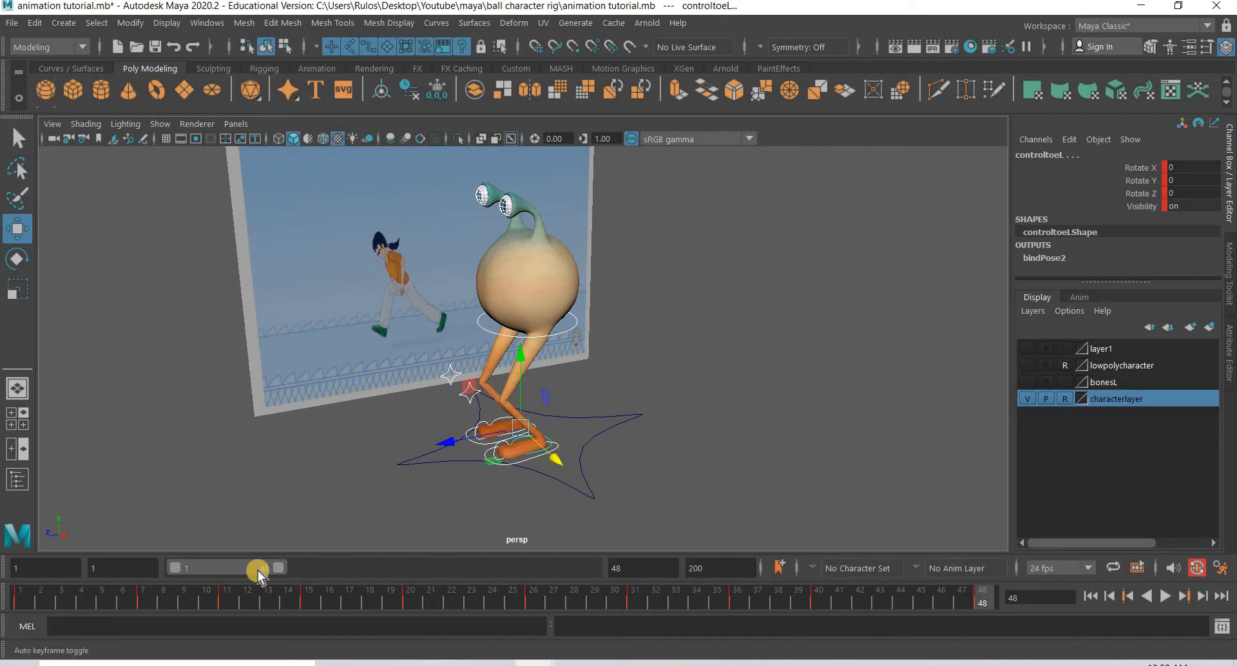
{"action": "left_click_drag", "start_coordinate": [649, 428], "coordinate": [605, 351], "text": "alt"}
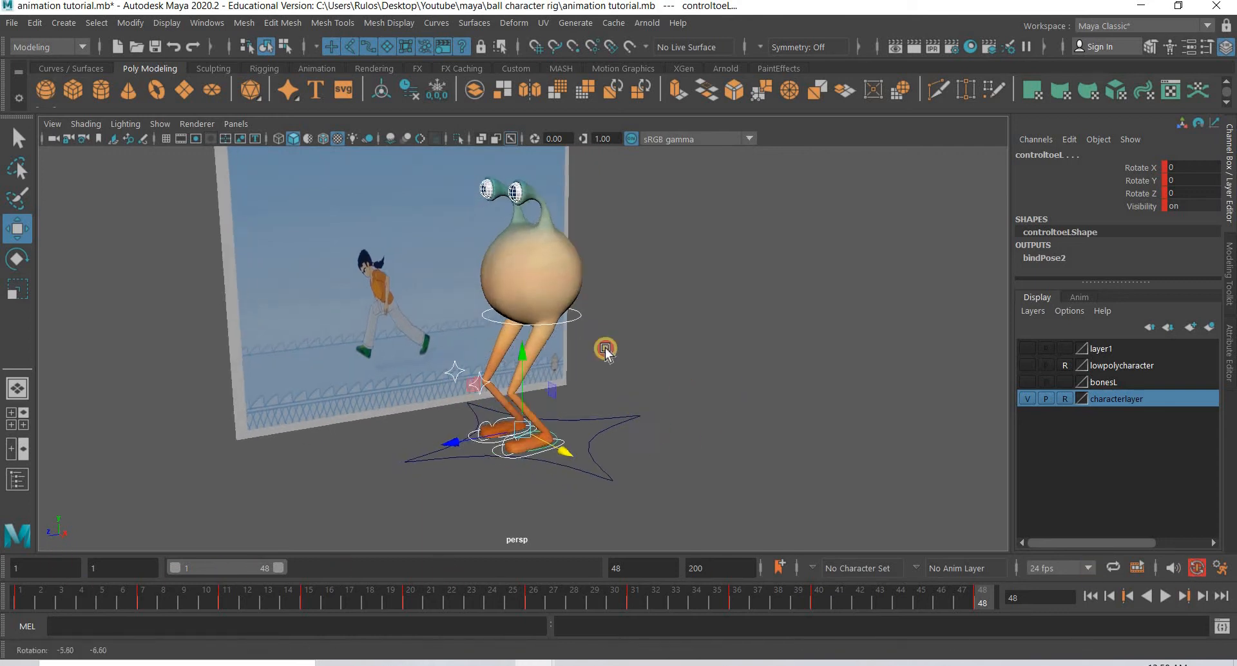
Open the Graph Editor showing the animation curves of the selected rig controls
{"action": "left_click", "coordinate": [207, 23]}
{"action": "mouse_move", "coordinate": [238, 99]}
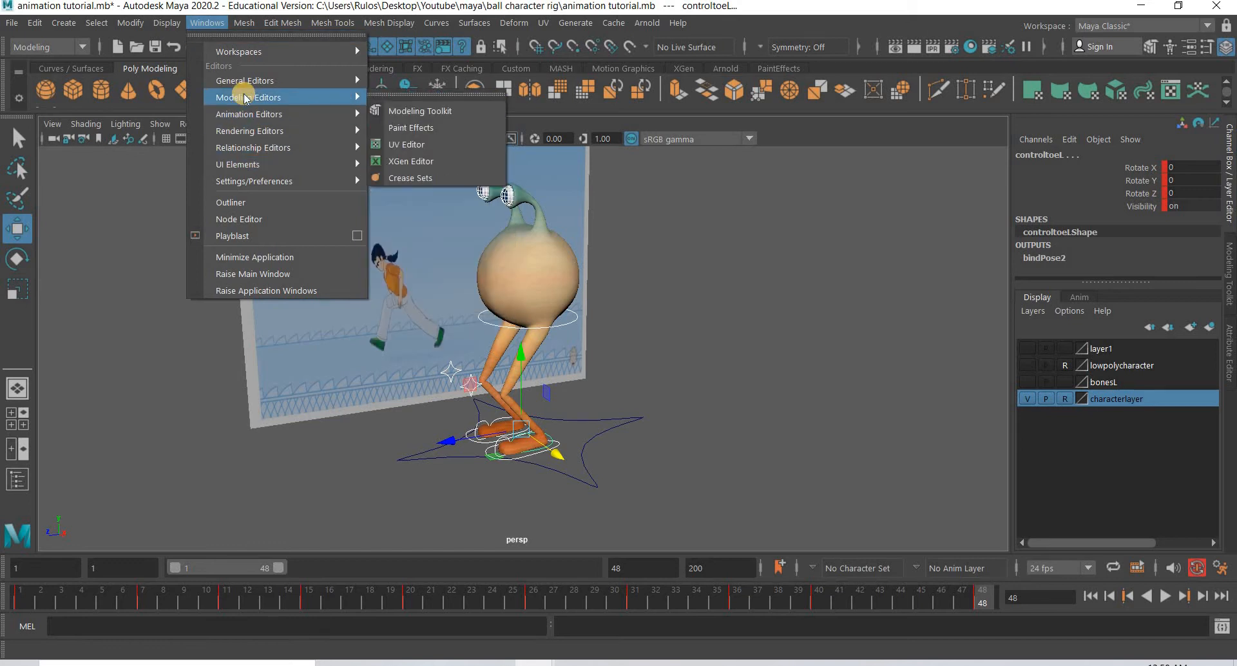
{"action": "left_click", "coordinate": [412, 111]}
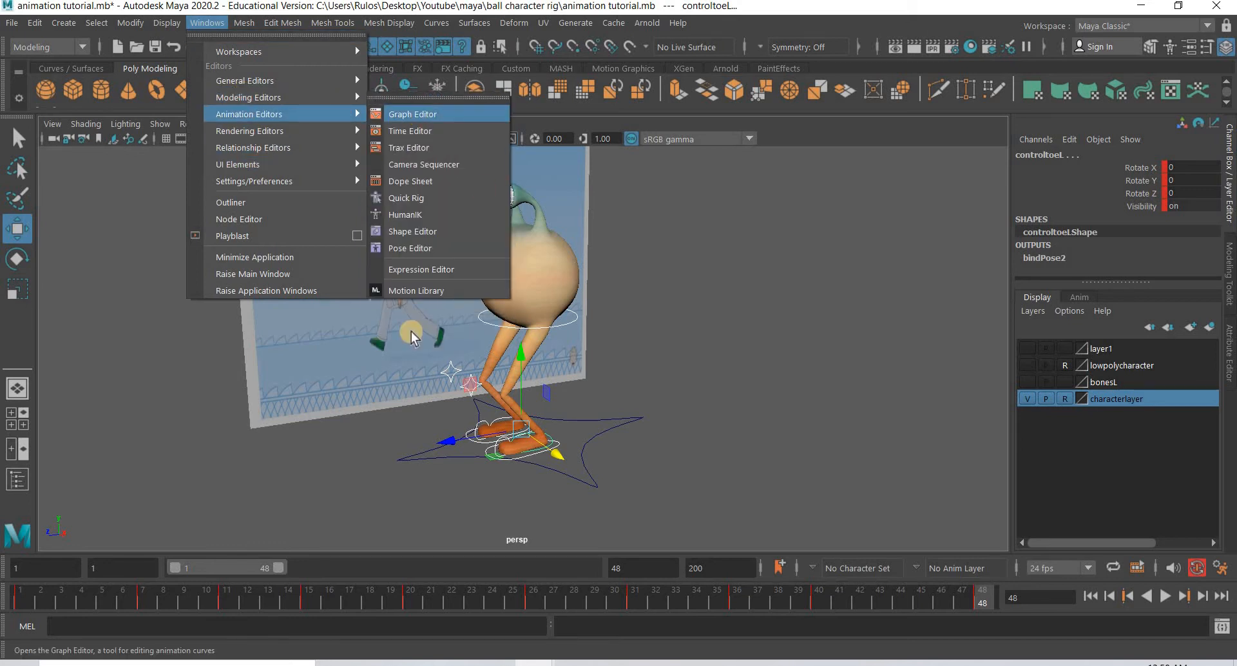
{"action": "scroll", "coordinate": [412, 332], "scroll_direction": "down", "scroll_amount": 6}
{"action": "scroll", "coordinate": [244, 160], "scroll_direction": "up", "scroll_amount": 5}
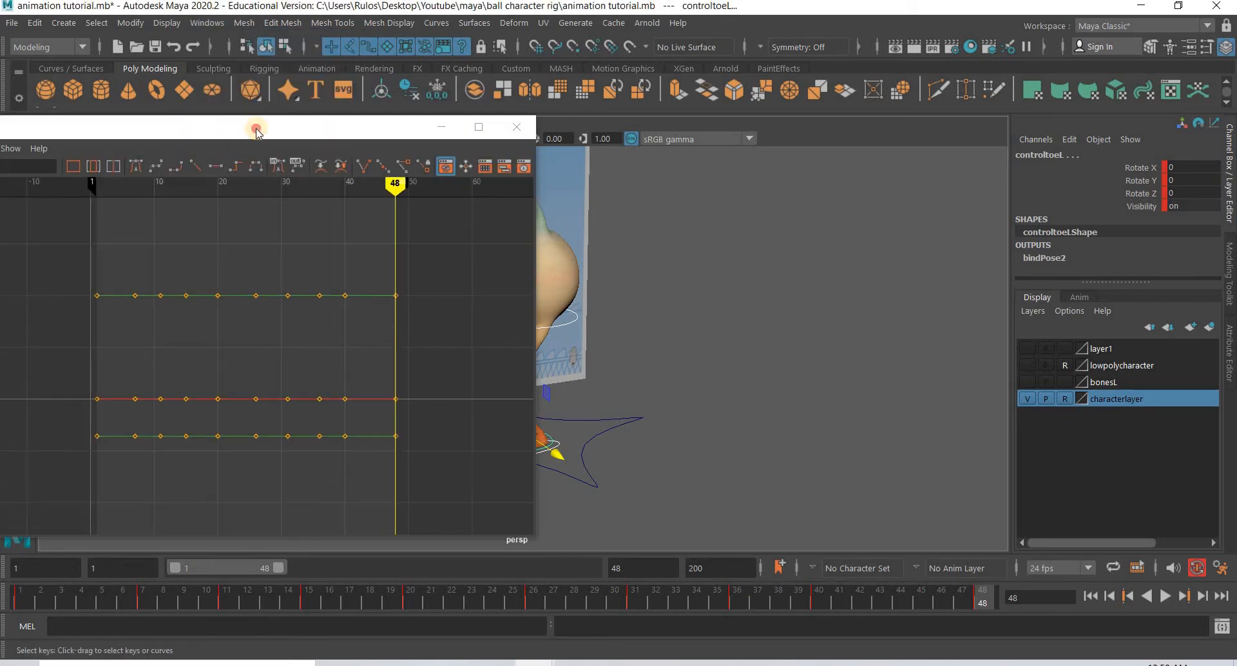
Apply stepped tangents to all keys on the selected controls' curves and minimize the Graph Editor
{"action": "left_click_drag", "start_coordinate": [585, 89], "coordinate": [589, 88]}
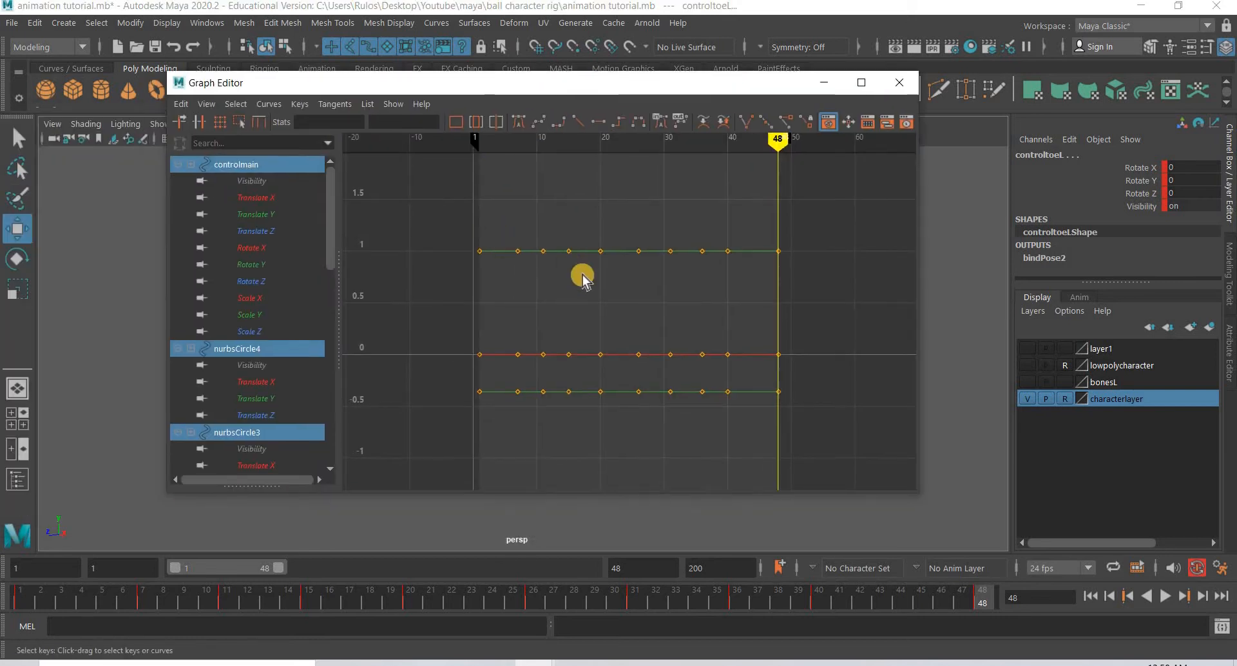
{"action": "scroll", "coordinate": [582, 275], "scroll_direction": "down", "scroll_amount": 4}
{"action": "scroll", "coordinate": [582, 275], "scroll_direction": "up", "scroll_amount": 3}
{"action": "scroll", "coordinate": [582, 276], "scroll_direction": "down", "scroll_amount": 5}
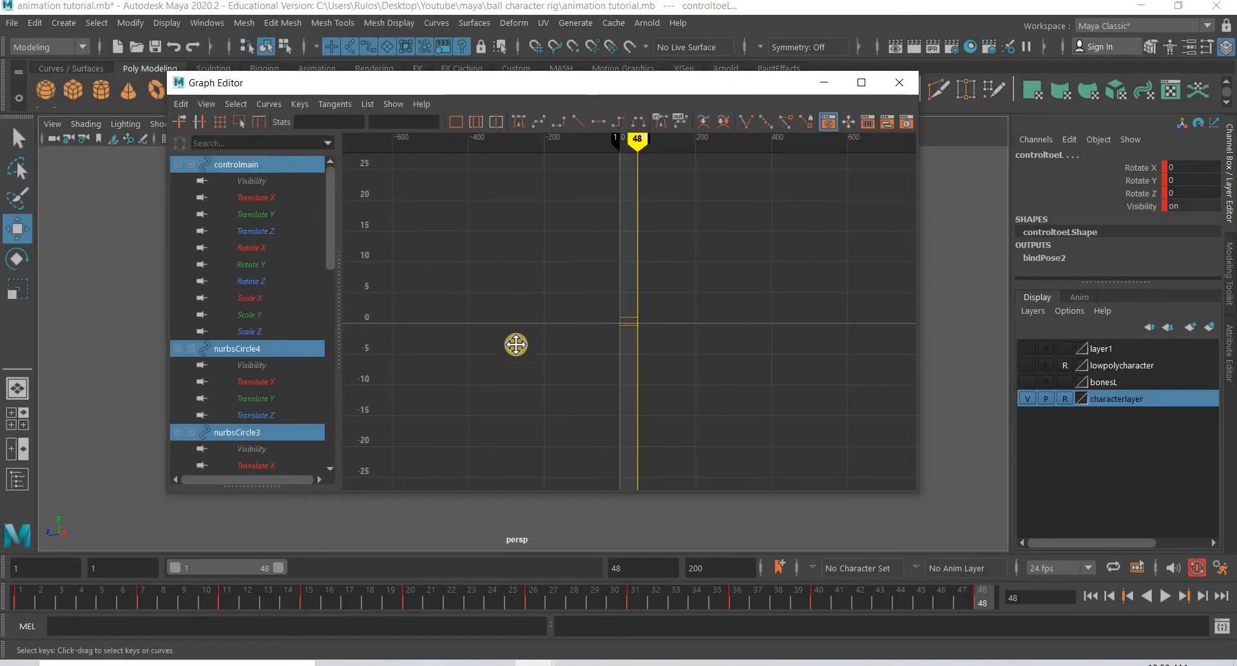
{"action": "middle_click_drag", "start_coordinate": [516, 345], "coordinate": [505, 261], "text": "alt"}
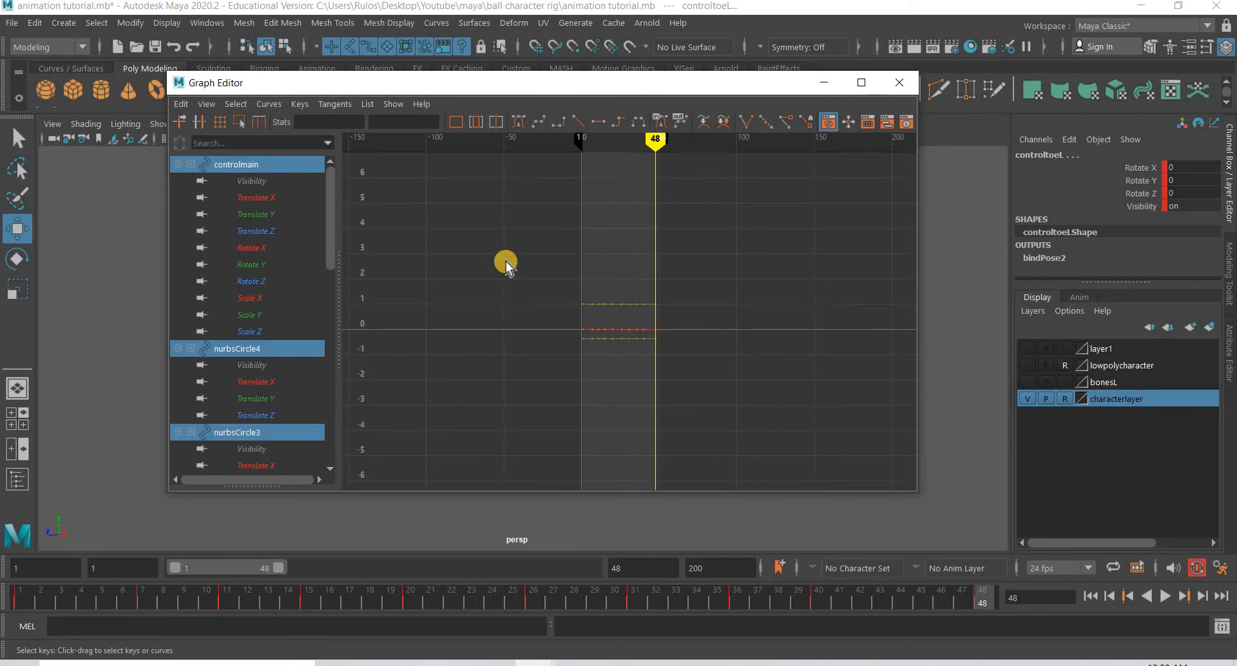
{"action": "scroll", "coordinate": [505, 261], "scroll_direction": "up", "scroll_amount": 3}
{"action": "scroll", "coordinate": [458, 255], "scroll_direction": "down", "scroll_amount": 1}
{"action": "left_click_drag", "start_coordinate": [459, 256], "coordinate": [770, 420]}
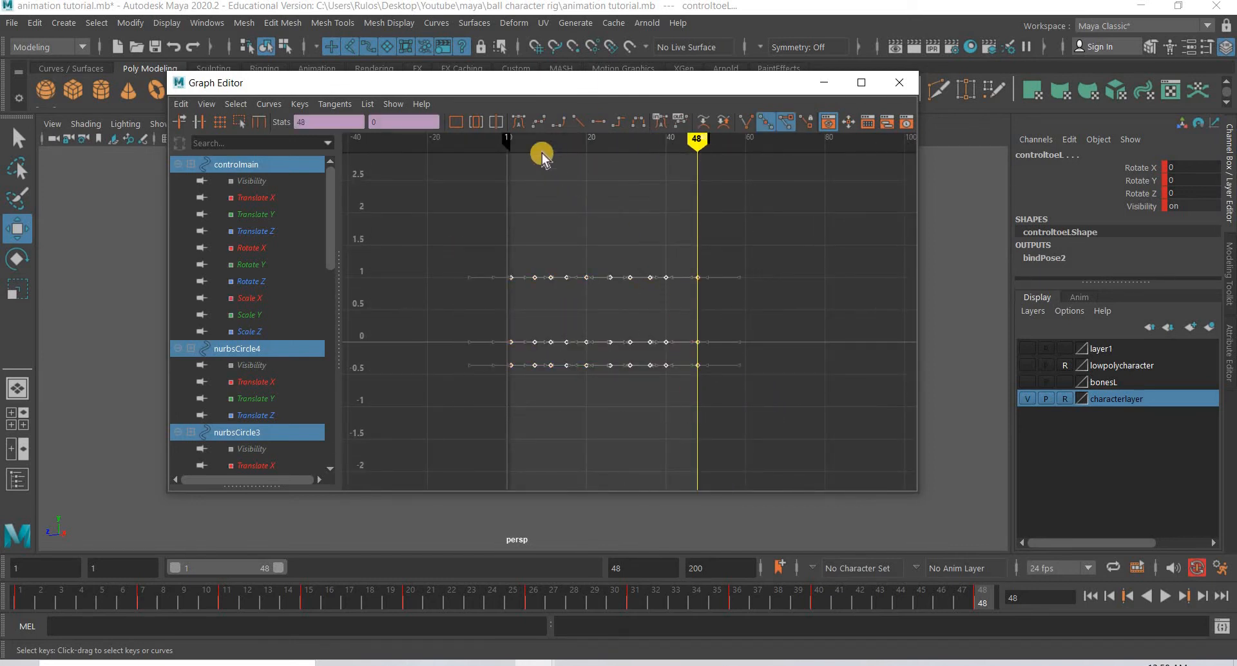
{"action": "left_click", "coordinate": [619, 128]}
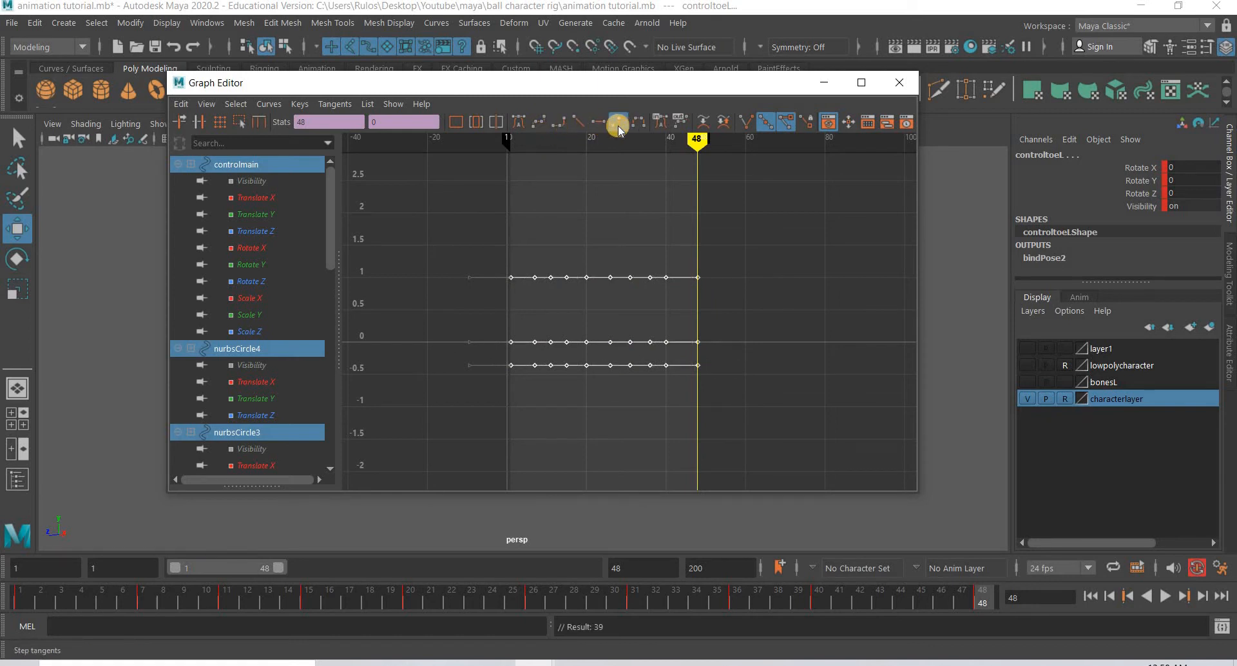
{"action": "left_click", "coordinate": [827, 87]}
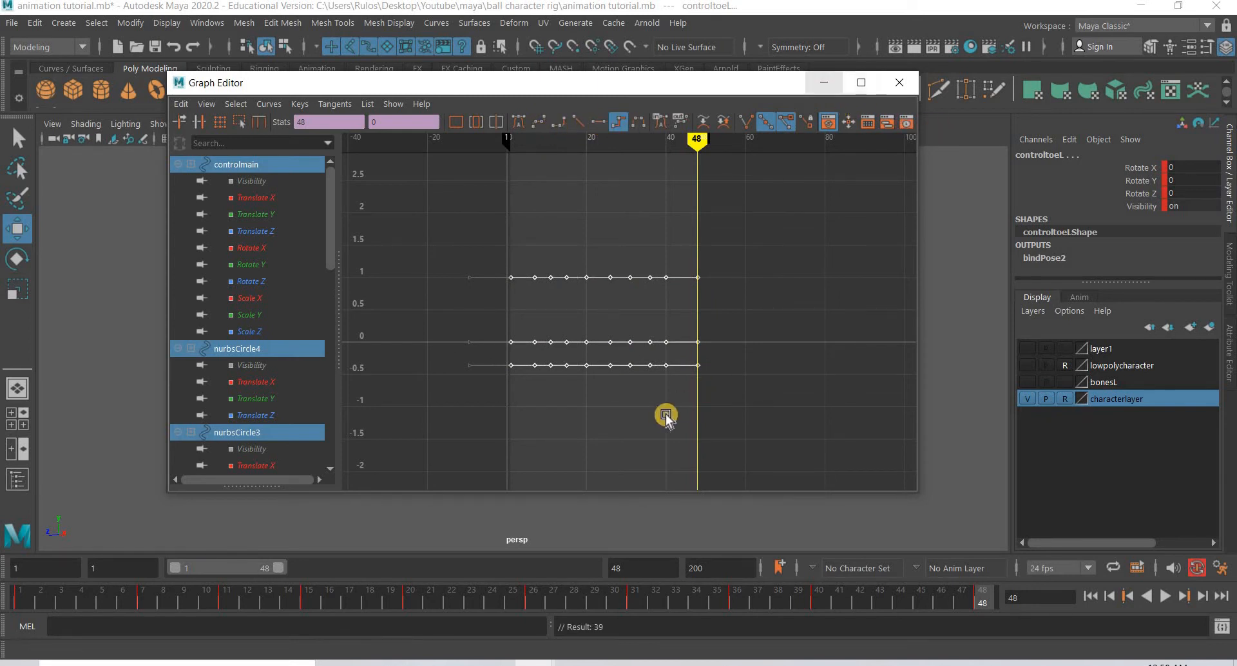
Deselect the controls and scrub from frame 1 to around frame 13 to examine the leg poses in the reference
{"action": "left_click", "coordinate": [18, 600]}
{"action": "left_click", "coordinate": [590, 493]}
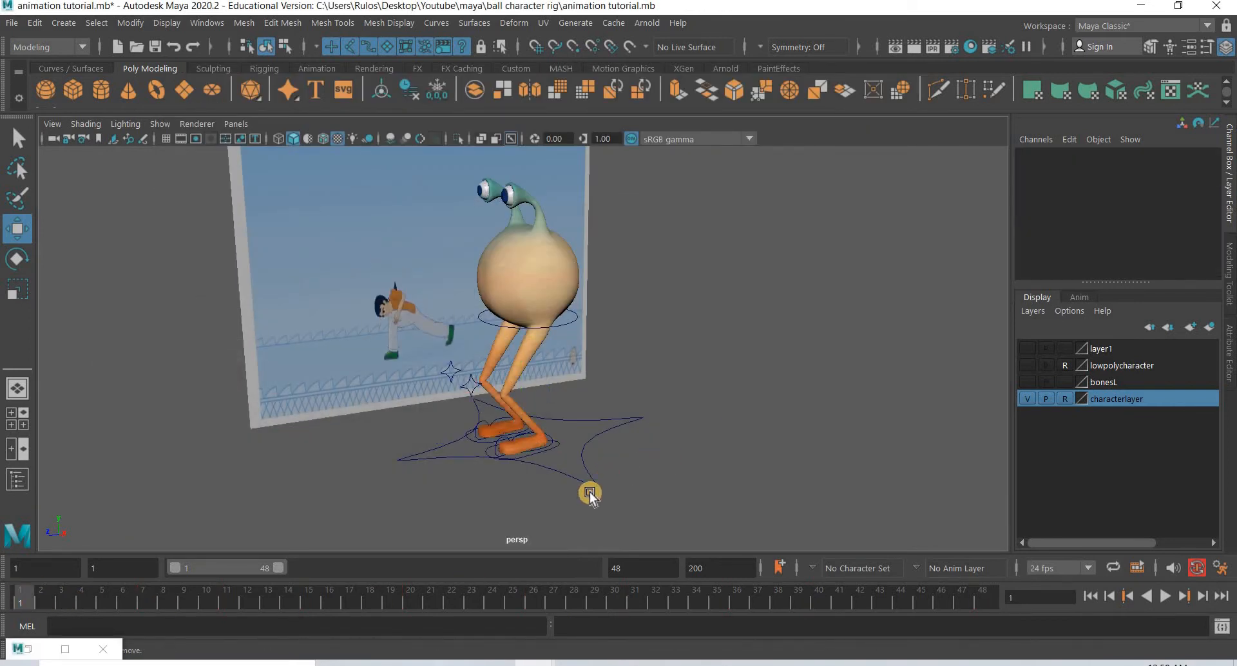
{"action": "left_click_drag", "start_coordinate": [589, 492], "coordinate": [589, 497], "text": "alt"}
{"action": "scroll", "coordinate": [658, 414], "scroll_direction": "up", "scroll_amount": 5}
{"action": "middle_click_drag", "start_coordinate": [534, 496], "coordinate": [564, 490], "text": "alt"}
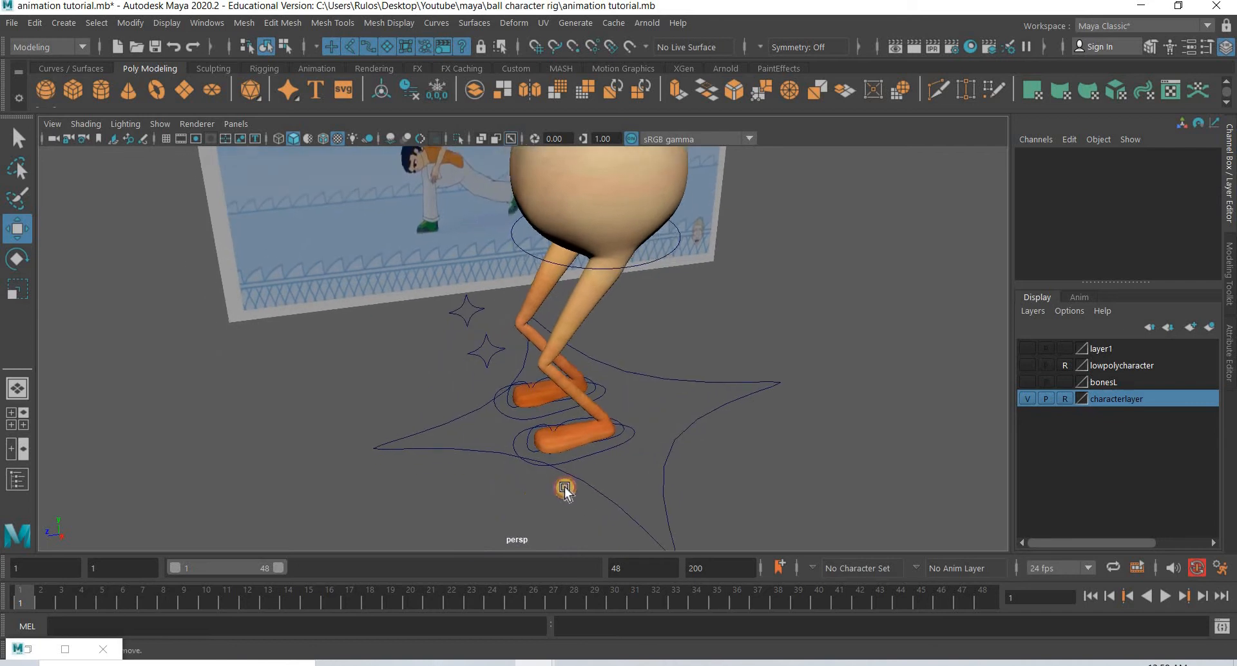
{"action": "left_click_drag", "start_coordinate": [564, 489], "coordinate": [559, 487], "text": "alt"}
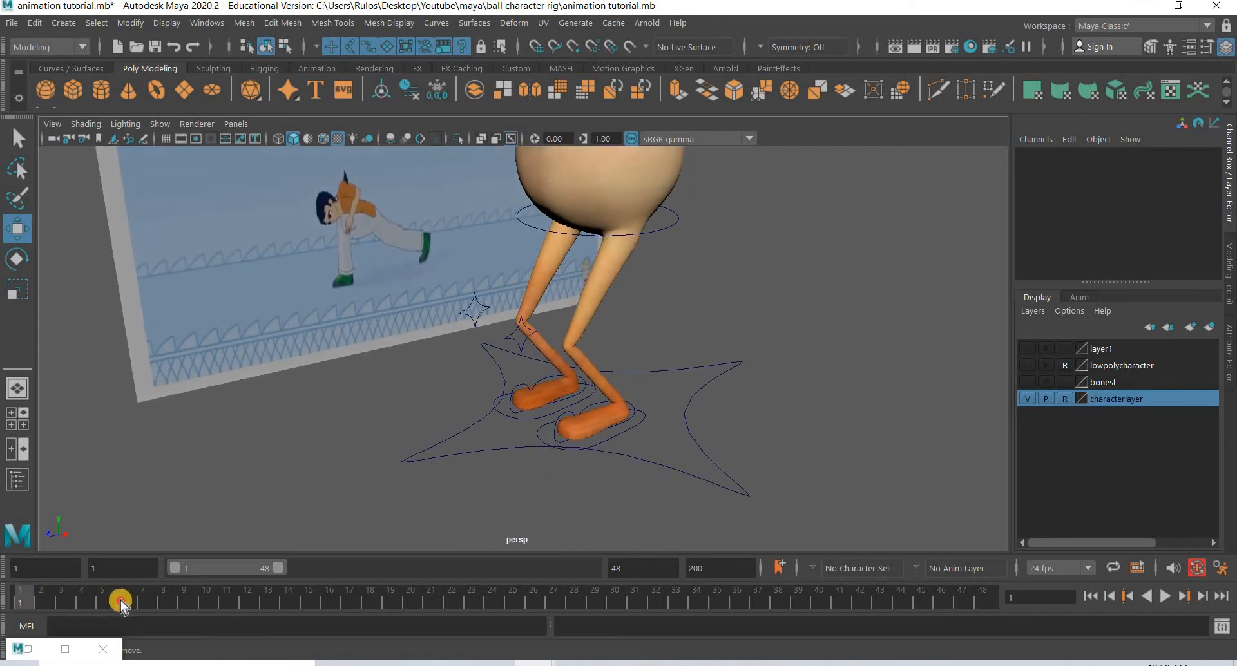
{"action": "key", "text": "alt+v"}
{"action": "left_click", "coordinate": [210, 606]}
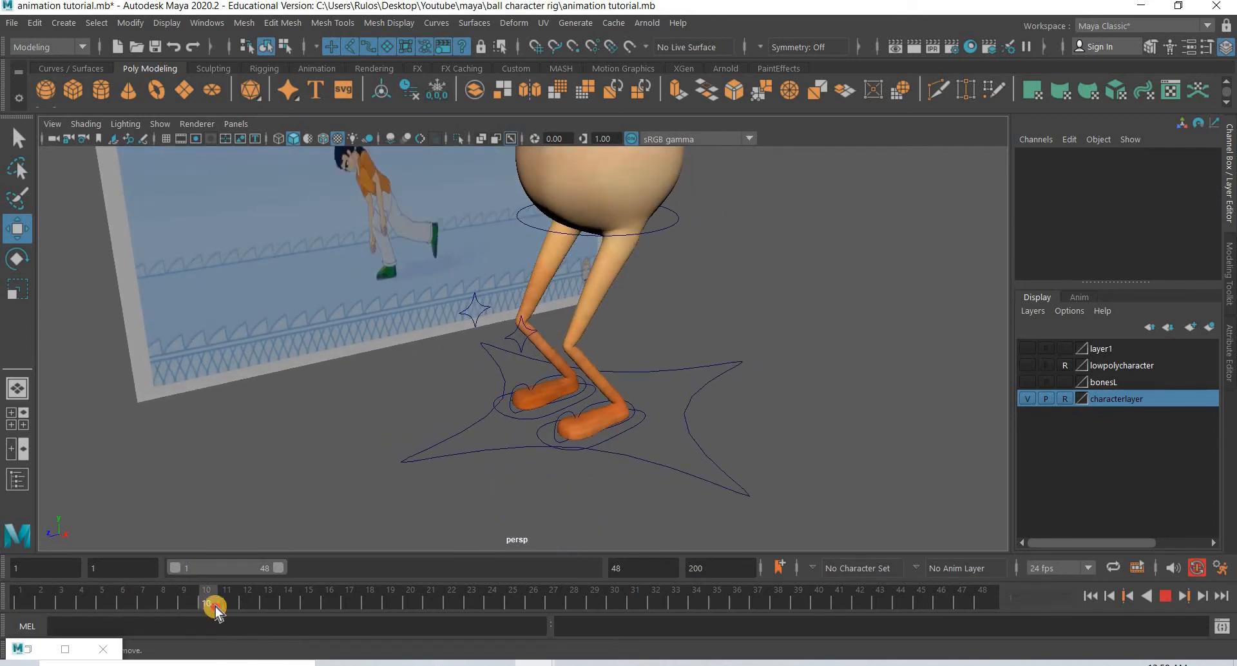
{"action": "mouse_move", "coordinate": [281, 608]}
{"action": "left_mouse_down"}
{"action": "mouse_move", "coordinate": [248, 608]}
{"action": "mouse_move", "coordinate": [273, 612]}
{"action": "mouse_move", "coordinate": [262, 613]}
{"action": "left_mouse_up"}
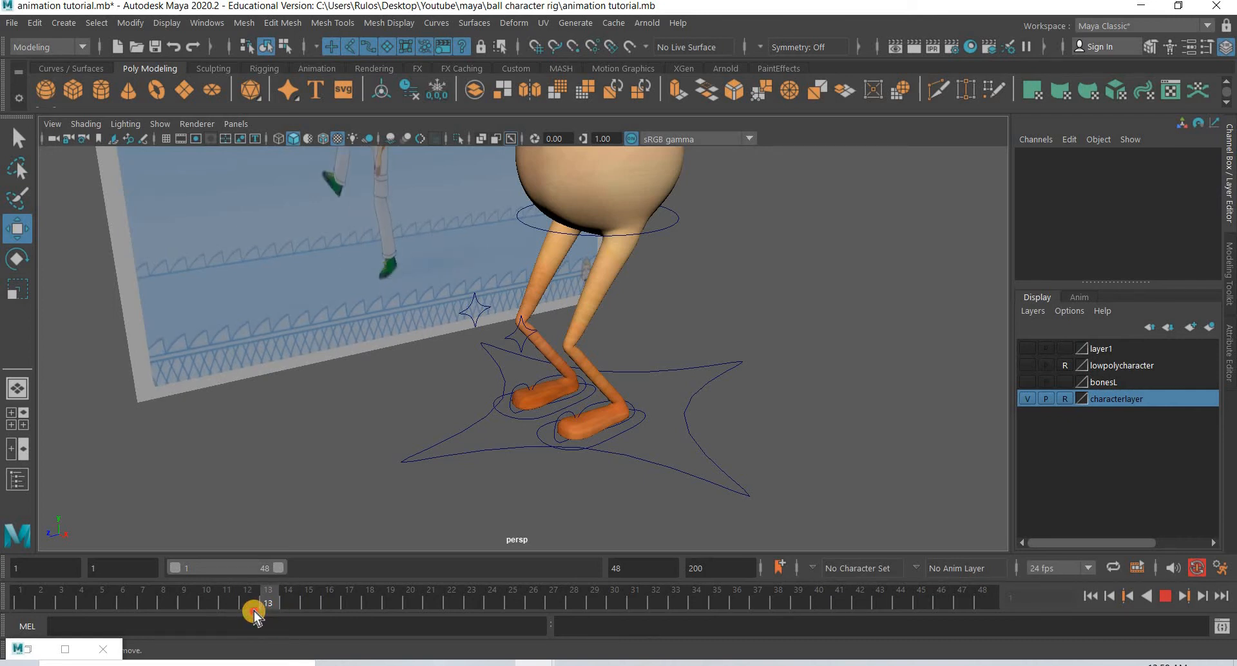
{"action": "left_click", "coordinate": [254, 612]}
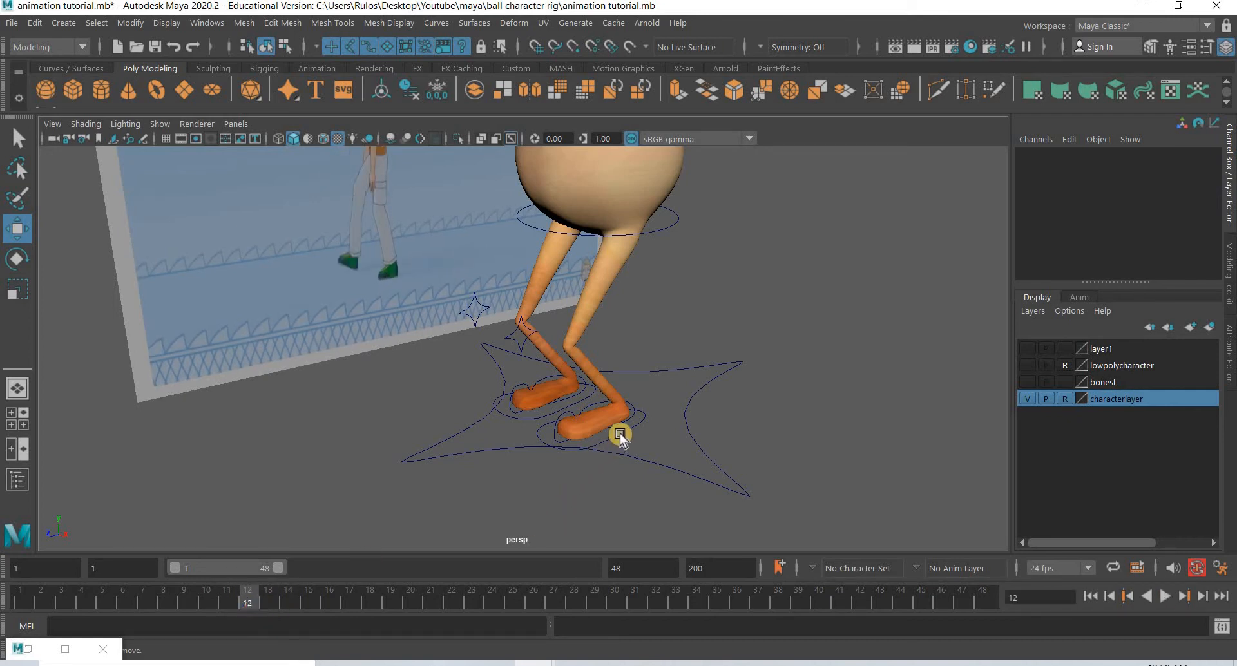
At frame 11, raise the main body control to about -0.064 in Translate Y to straighten the legs
{"action": "left_click", "coordinate": [619, 431]}
{"action": "left_click", "coordinate": [225, 603]}
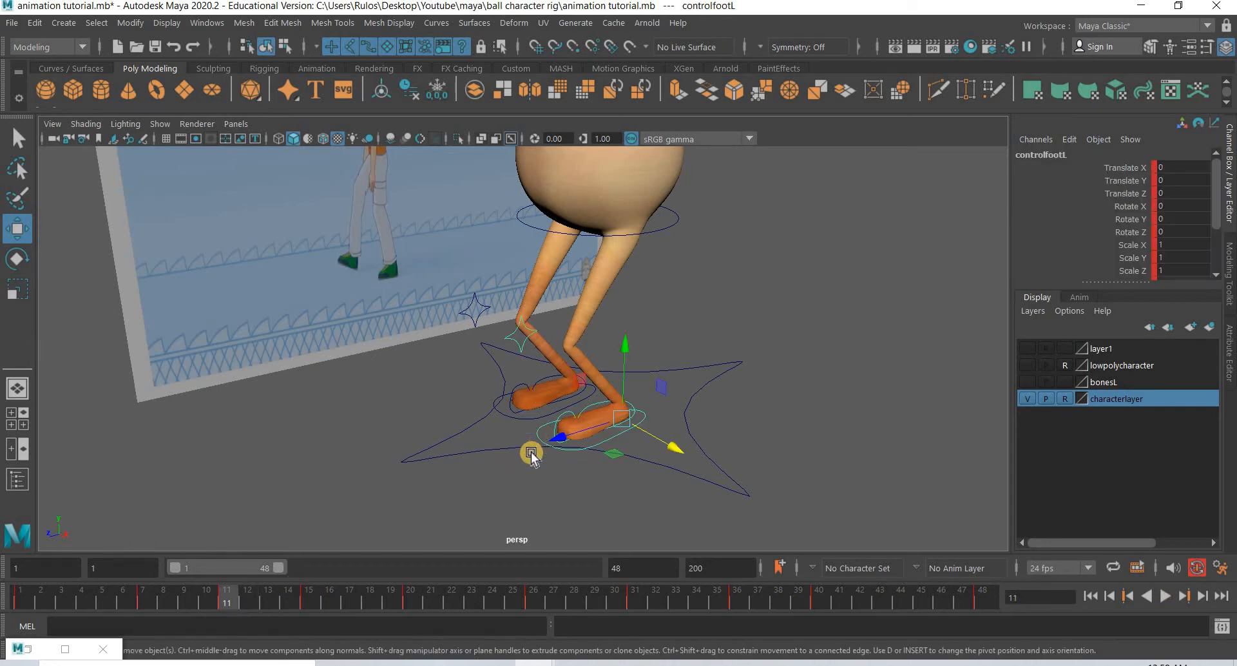
{"action": "middle_click_drag", "start_coordinate": [553, 437], "coordinate": [549, 498], "text": "alt"}
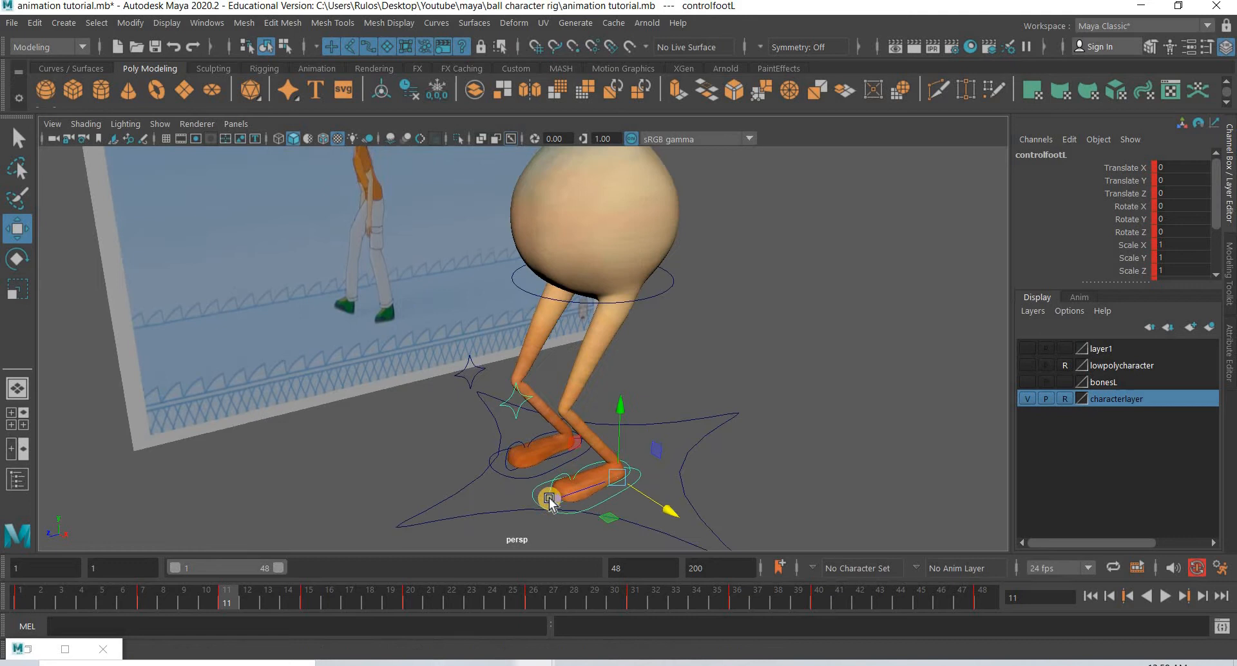
{"action": "left_click", "coordinate": [518, 480]}
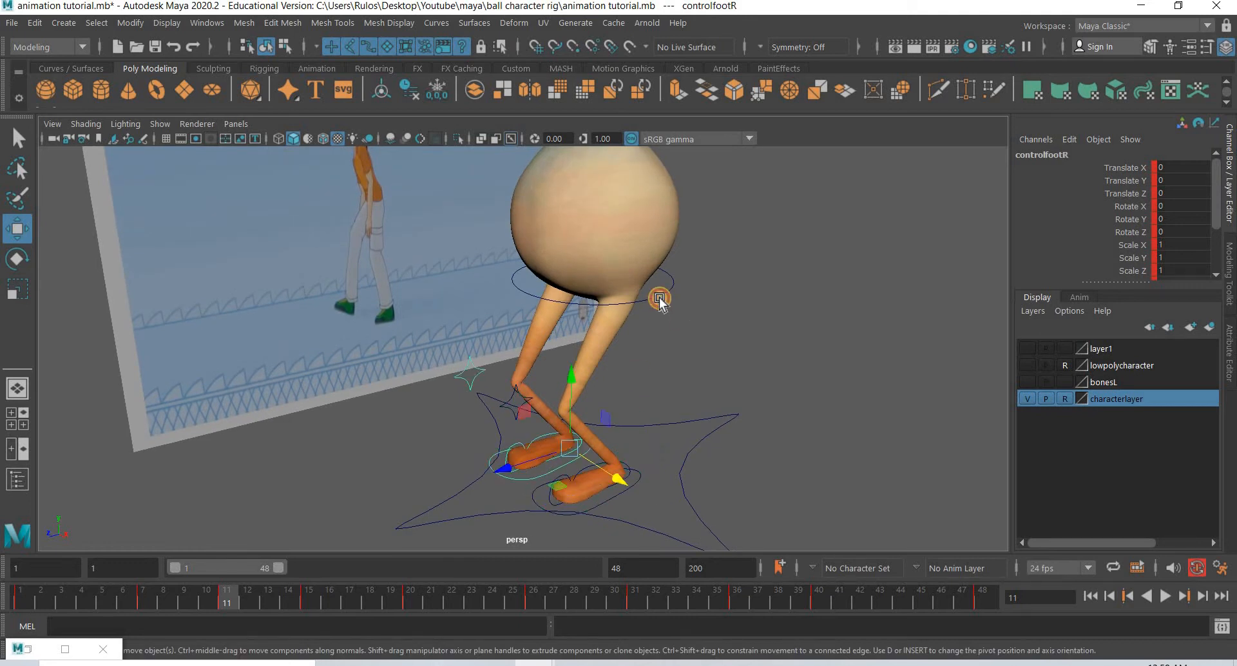
{"action": "left_click", "coordinate": [660, 298]}
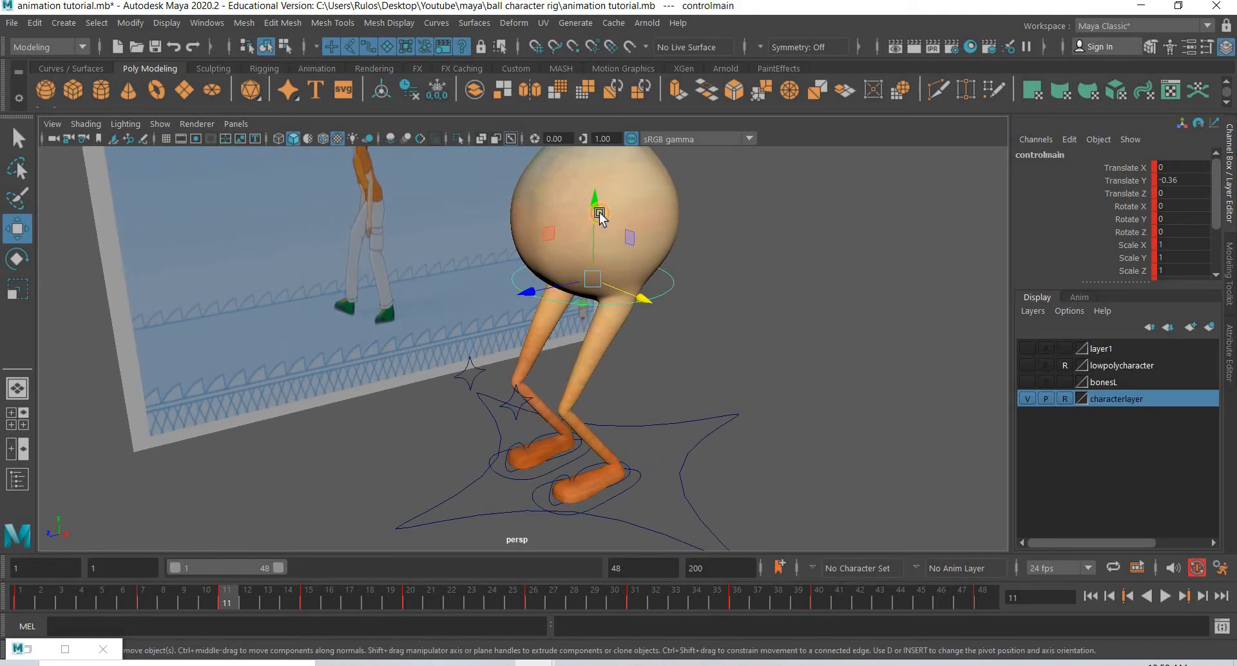
{"action": "left_click_drag", "start_coordinate": [599, 217], "coordinate": [600, 187]}
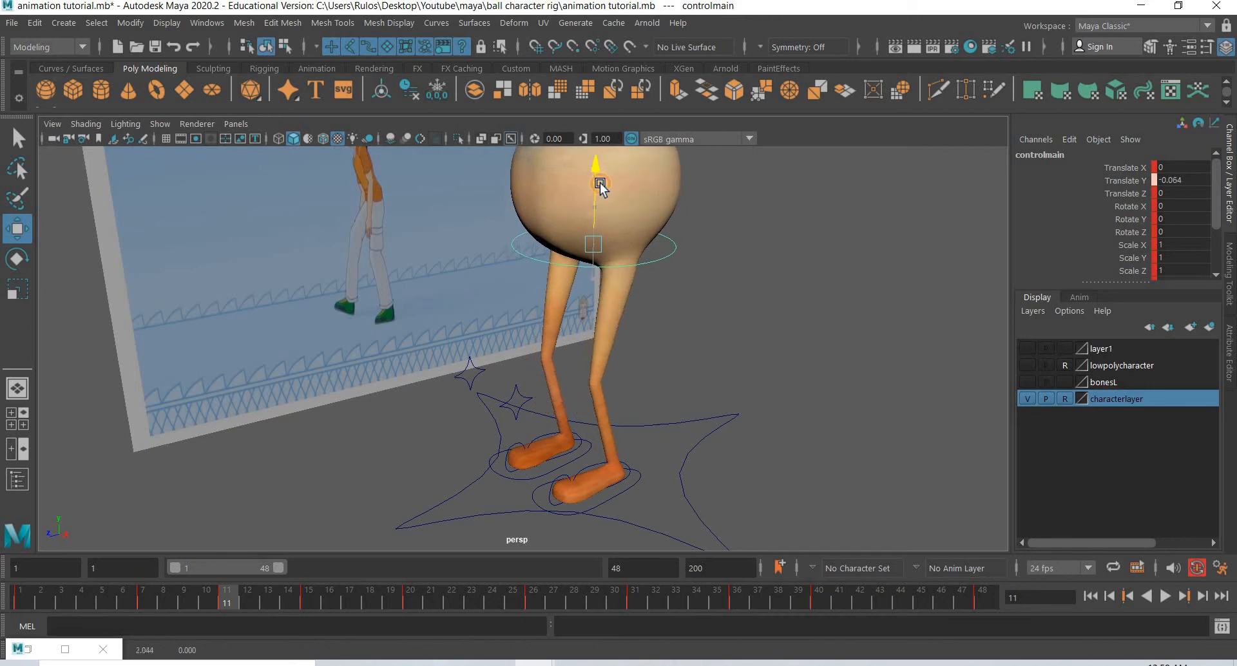
Move the right foot control up and forward, to about 0.349 in Translate Y and 0.665 in Translate Z
{"action": "left_click_drag", "start_coordinate": [640, 309], "coordinate": [444, 463], "text": "alt"}
{"action": "left_click", "coordinate": [491, 460]}
{"action": "left_click_drag", "start_coordinate": [516, 442], "coordinate": [444, 437]}
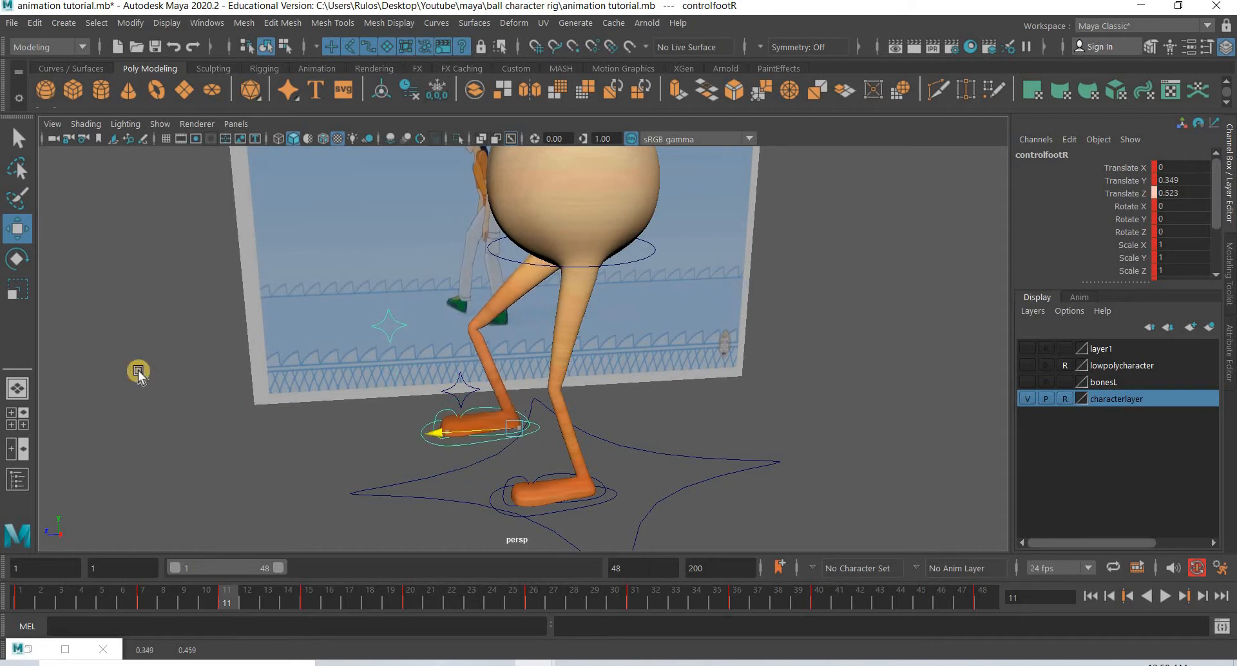
Tilt the right foot control and set its Rotate X to -10
{"action": "left_click", "coordinate": [17, 259]}
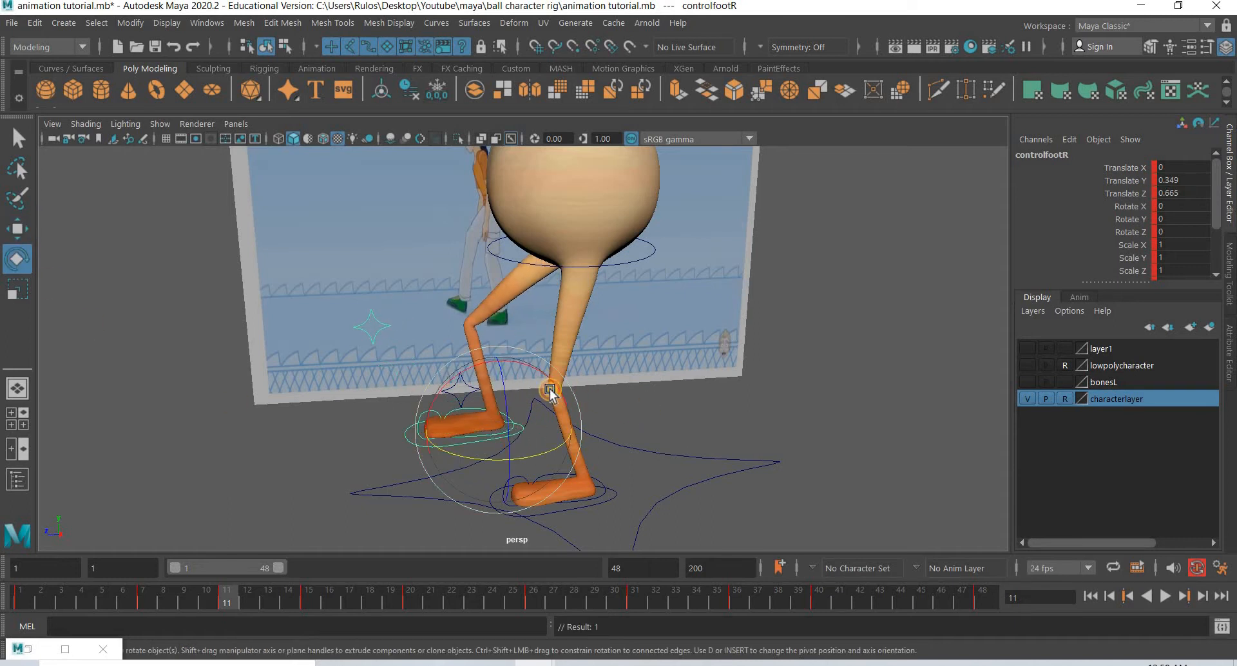
{"action": "left_click_drag", "start_coordinate": [550, 393], "coordinate": [823, 331]}
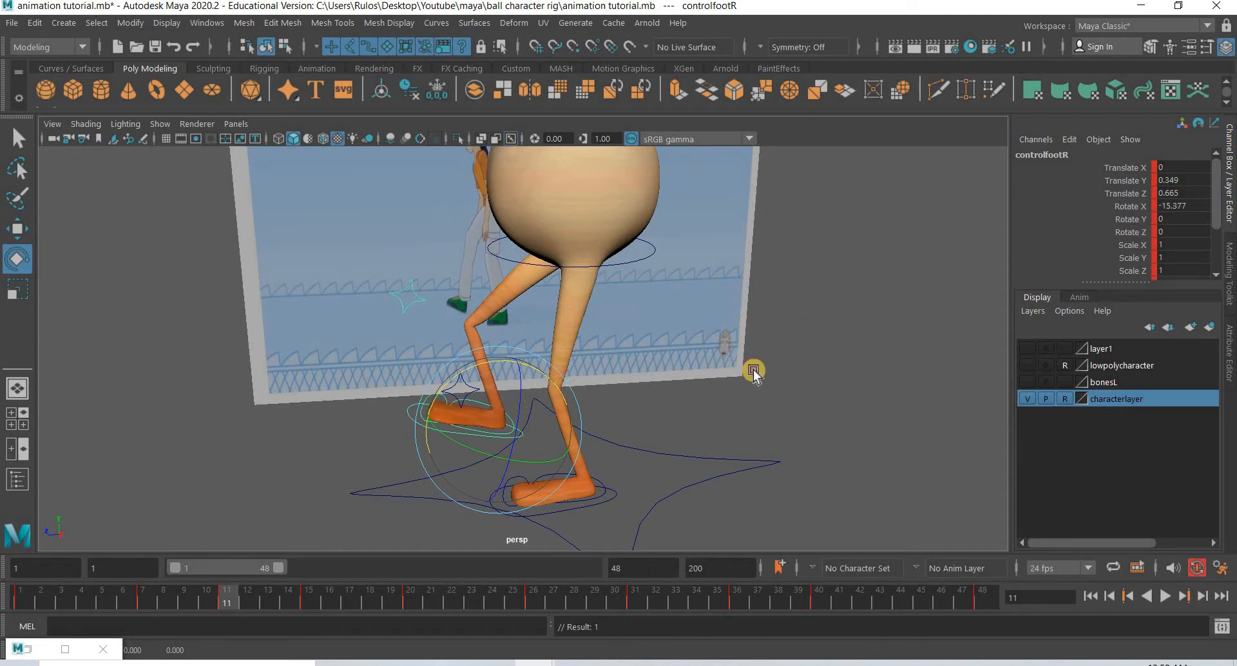
{"action": "left_click_drag", "start_coordinate": [718, 374], "coordinate": [750, 382], "text": "alt"}
{"action": "left_click_drag", "start_coordinate": [484, 373], "coordinate": [494, 368]}
{"action": "left_click", "coordinate": [1192, 210]}
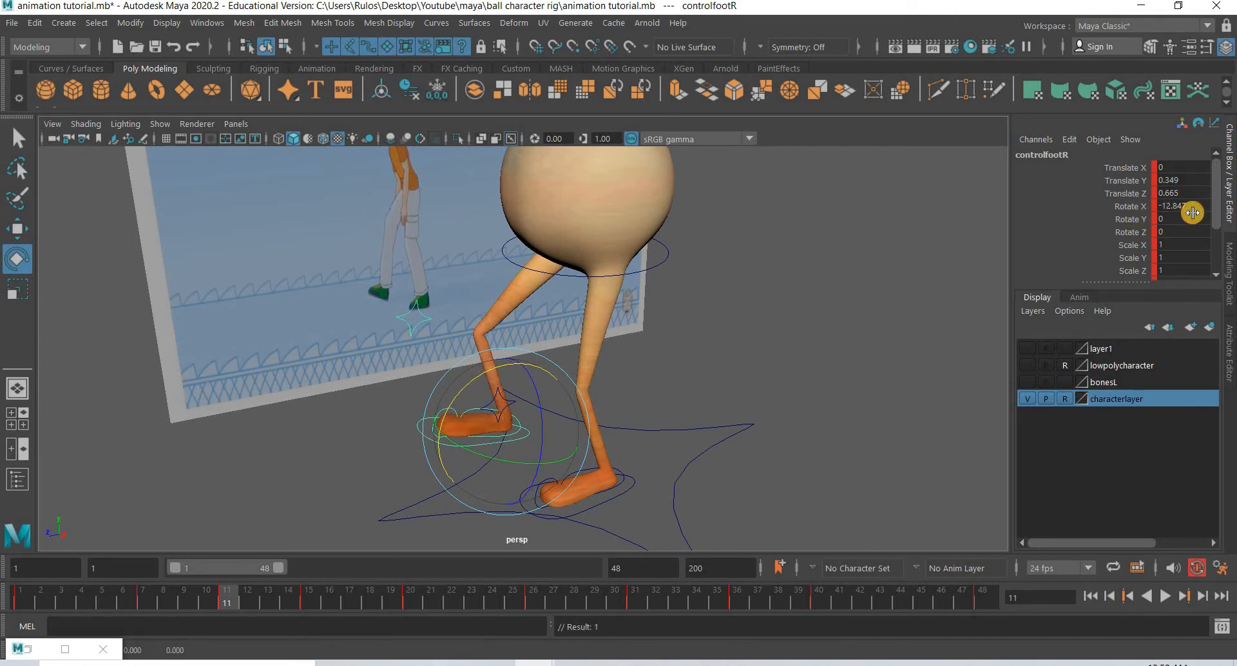
{"action": "type", "text": "-10"}
{"action": "key", "text": "Return"}
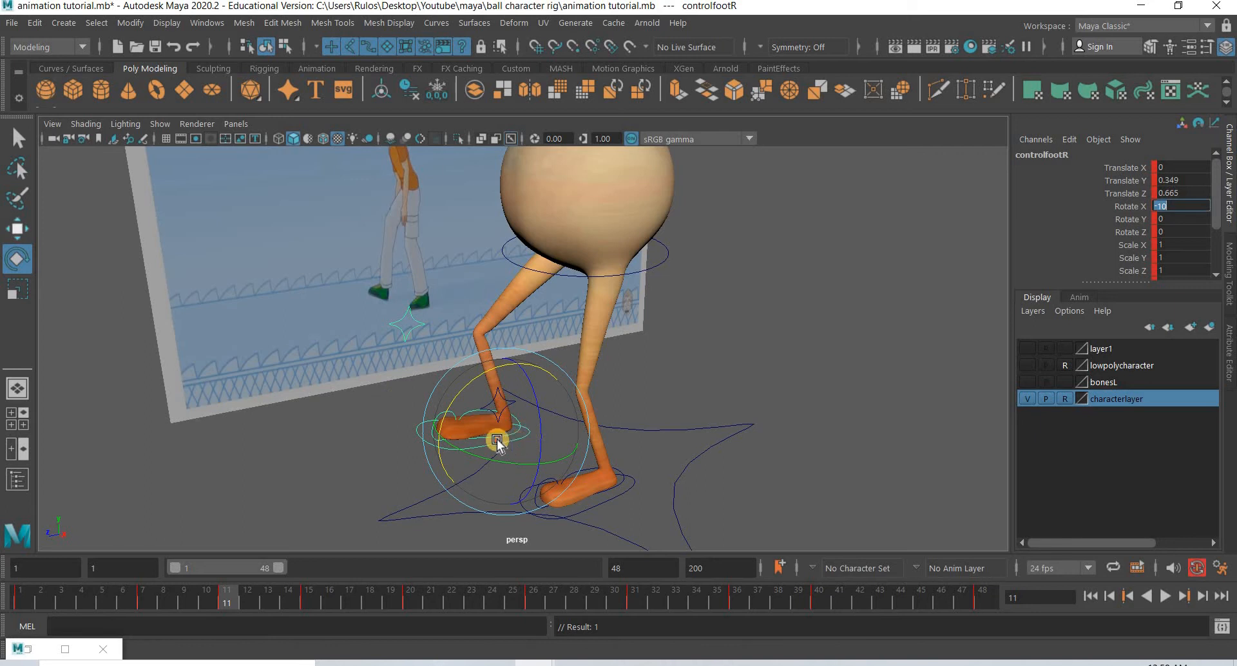
Lower the right foot control and move it further forward, to about 0.19 in Translate Y and 0.776 in Translate Z
{"action": "key", "text": "w"}
{"action": "mouse_move", "coordinate": [470, 429]}
{"action": "left_mouse_down", "text": "alt"}
{"action": "mouse_move", "coordinate": [491, 433]}
{"action": "mouse_move", "coordinate": [480, 422]}
{"action": "left_mouse_up", "text": "alt"}
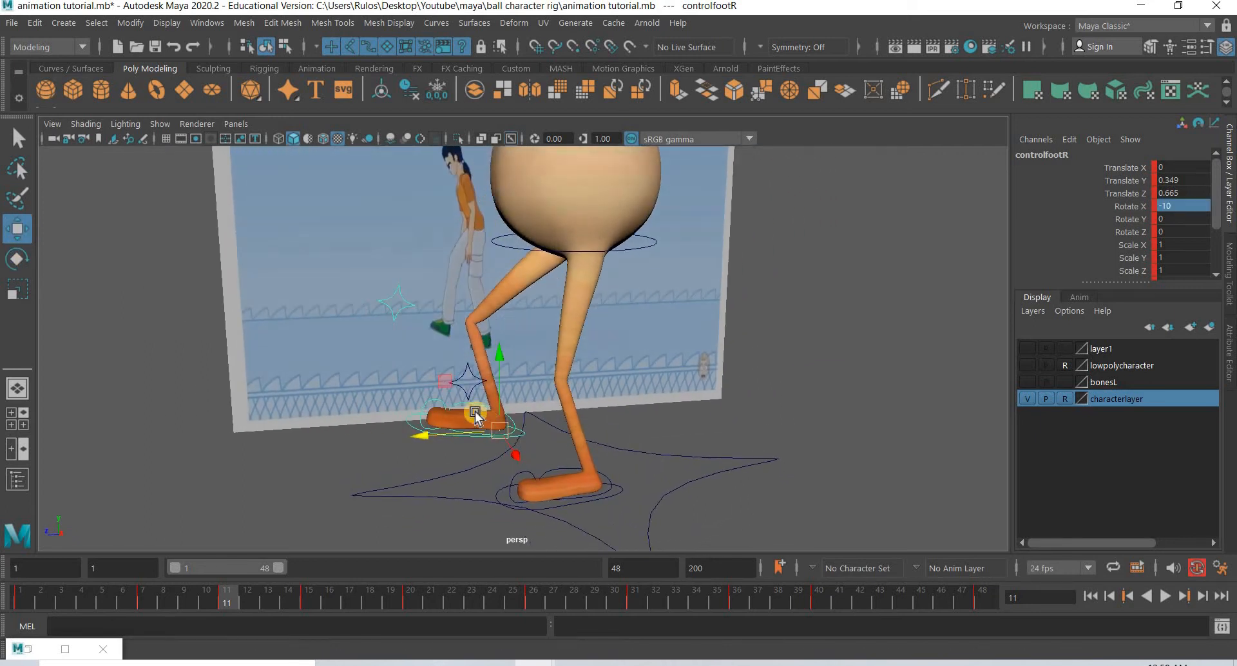
{"action": "mouse_move", "coordinate": [436, 386]}
{"action": "left_mouse_down"}
{"action": "mouse_move", "coordinate": [433, 348]}
{"action": "mouse_move", "coordinate": [425, 390]}
{"action": "mouse_move", "coordinate": [436, 398]}
{"action": "left_mouse_up"}
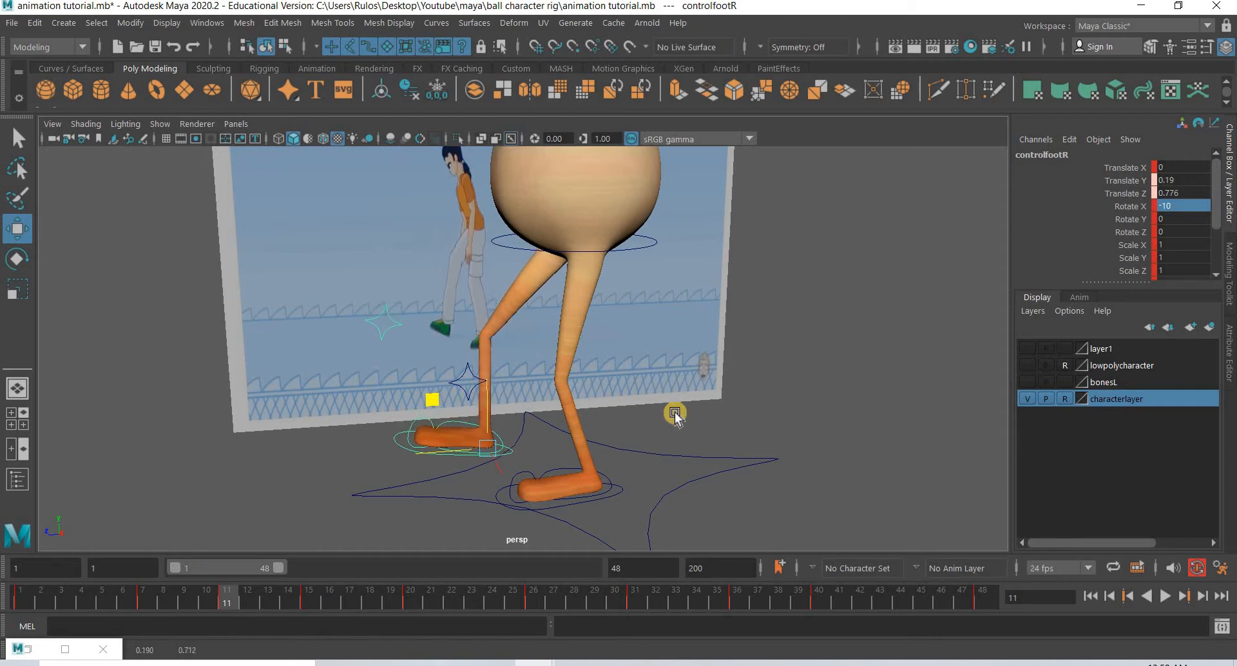
Lean the body forward by setting the main control's Rotate X to 10
{"action": "left_click_drag", "start_coordinate": [683, 429], "coordinate": [450, 221], "text": "alt"}
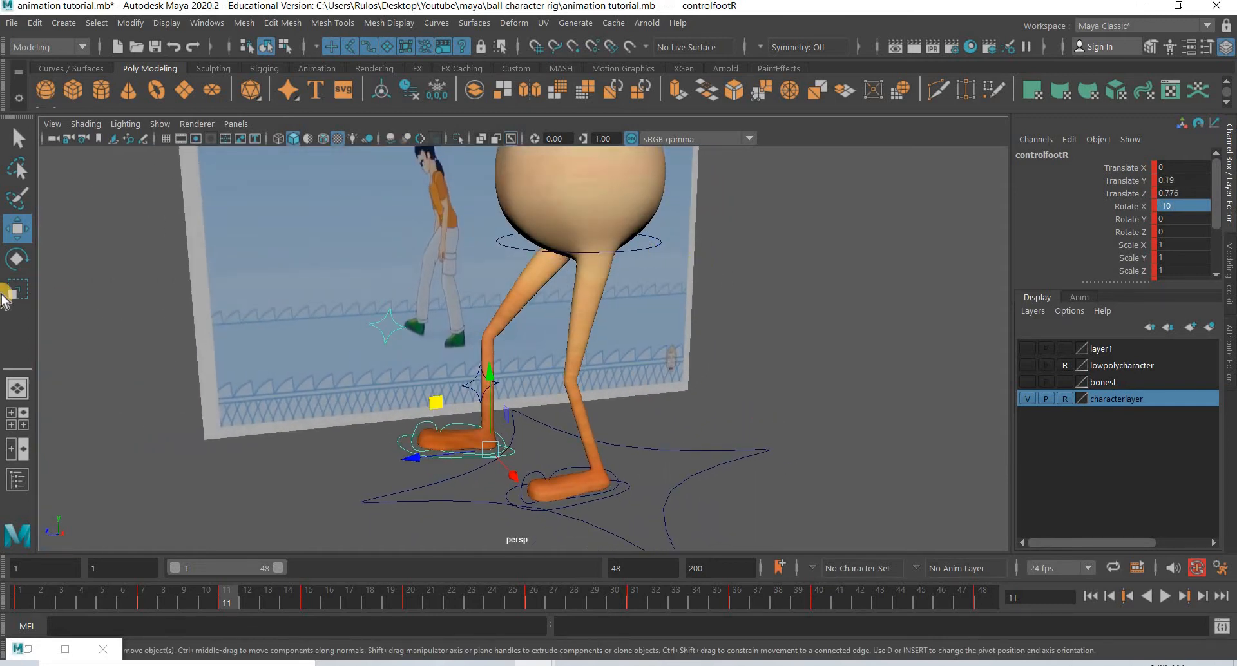
{"action": "left_click", "coordinate": [22, 263]}
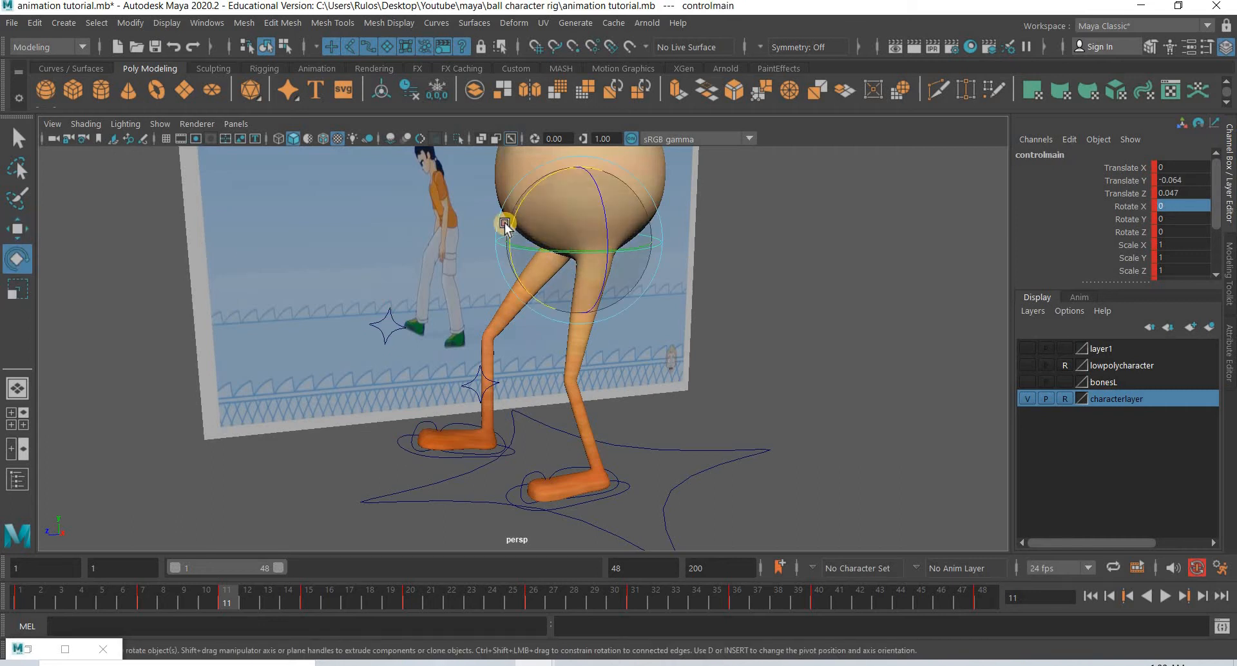
{"action": "left_click_drag", "start_coordinate": [505, 225], "coordinate": [510, 253]}
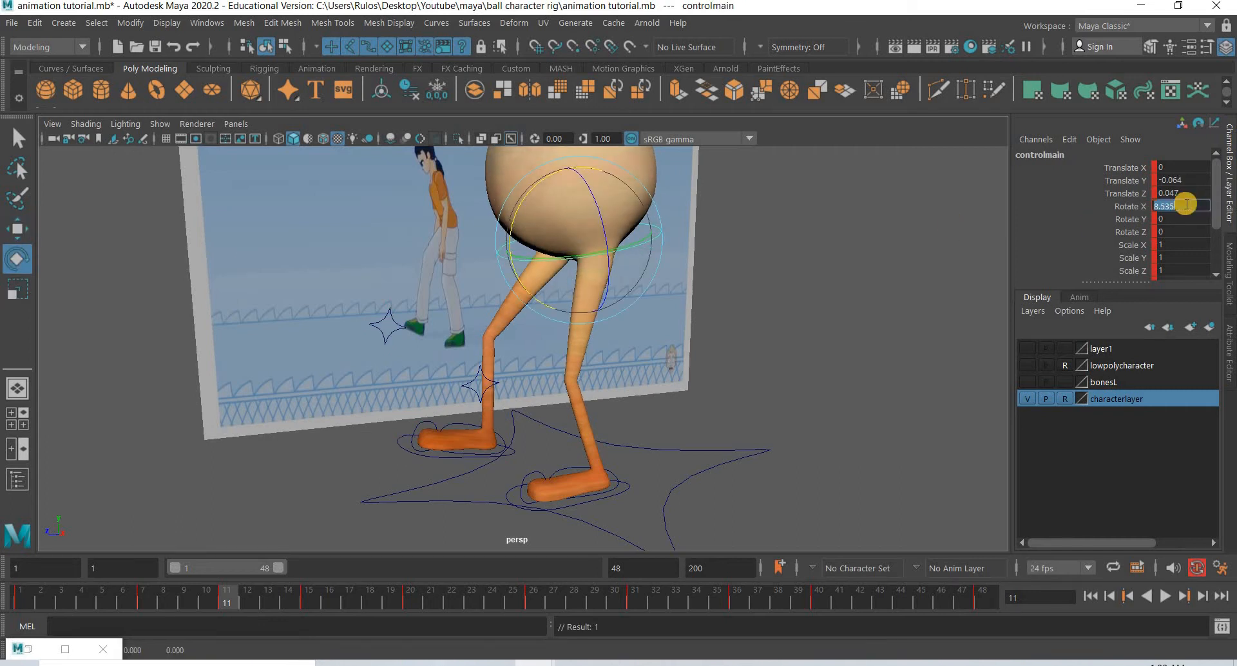
{"action": "key", "text": "Return"}
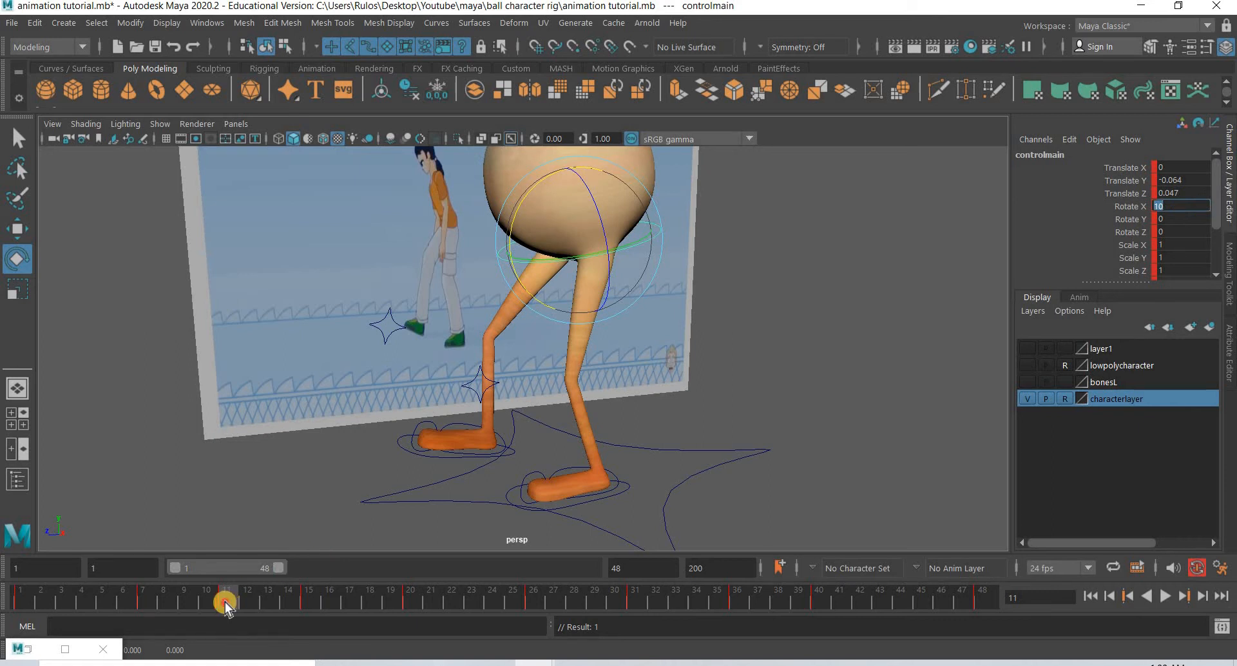
{"action": "mouse_move", "coordinate": [226, 602]}
{"action": "left_mouse_down"}
{"action": "mouse_move", "coordinate": [160, 601]}
{"action": "mouse_move", "coordinate": [240, 604]}
{"action": "mouse_move", "coordinate": [227, 603]}
{"action": "left_mouse_up"}
{"action": "scroll", "coordinate": [773, 411], "scroll_direction": "down", "scroll_amount": 2}
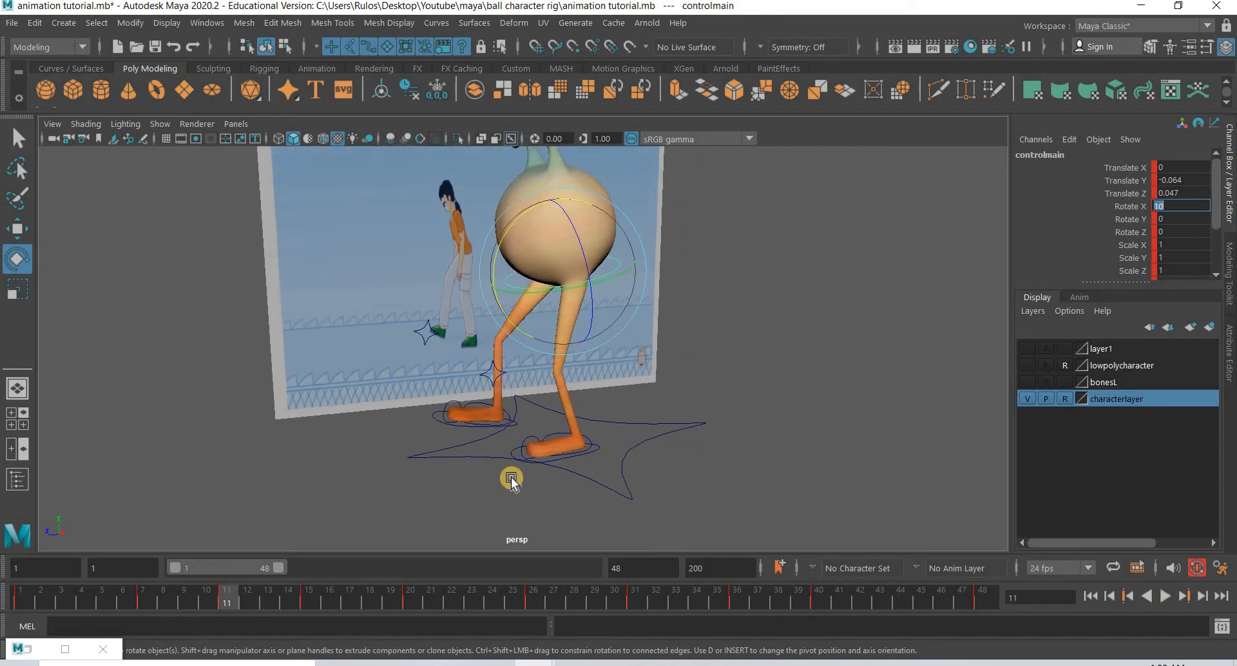
{"action": "left_click", "coordinate": [342, 527]}
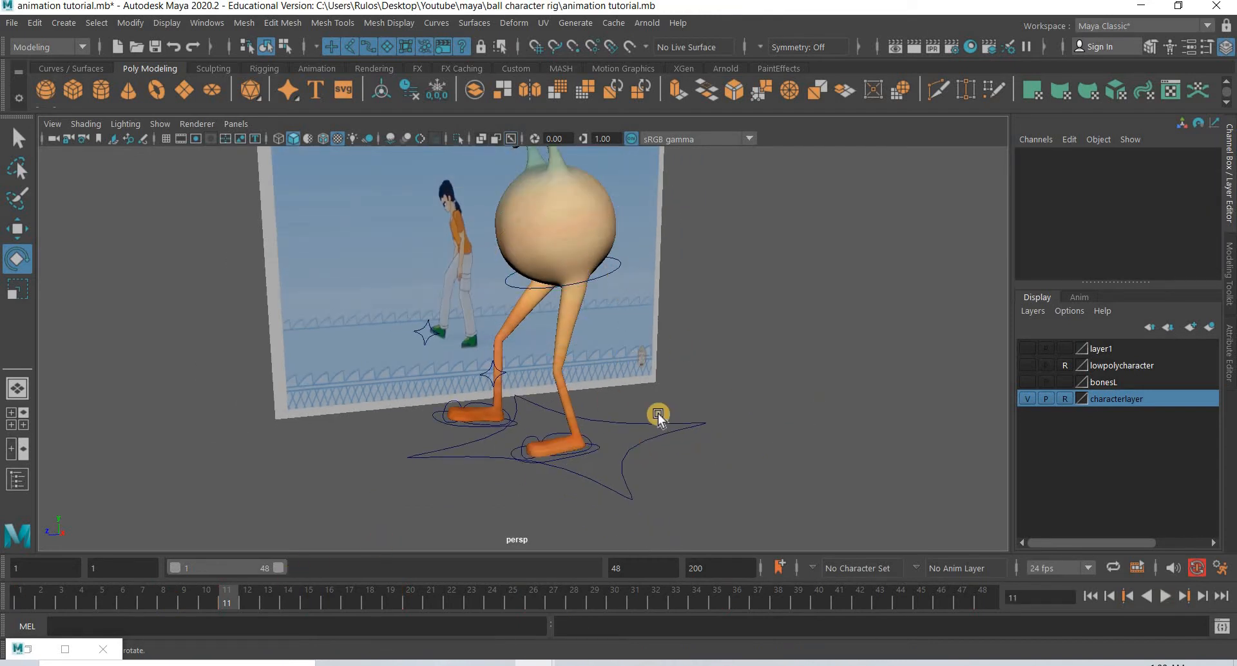
{"action": "key", "text": "ctrl+z"}
{"action": "mouse_move", "coordinate": [658, 416]}
{"action": "left_mouse_down", "text": "alt"}
{"action": "mouse_move", "coordinate": [707, 436]}
{"action": "mouse_move", "coordinate": [670, 433]}
{"action": "left_mouse_up", "text": "alt"}
At frame 7, move the right foot control backward to about -1.257 in Translate Z to match the reference stride
{"action": "left_click_drag", "start_coordinate": [226, 601], "coordinate": [153, 600]}
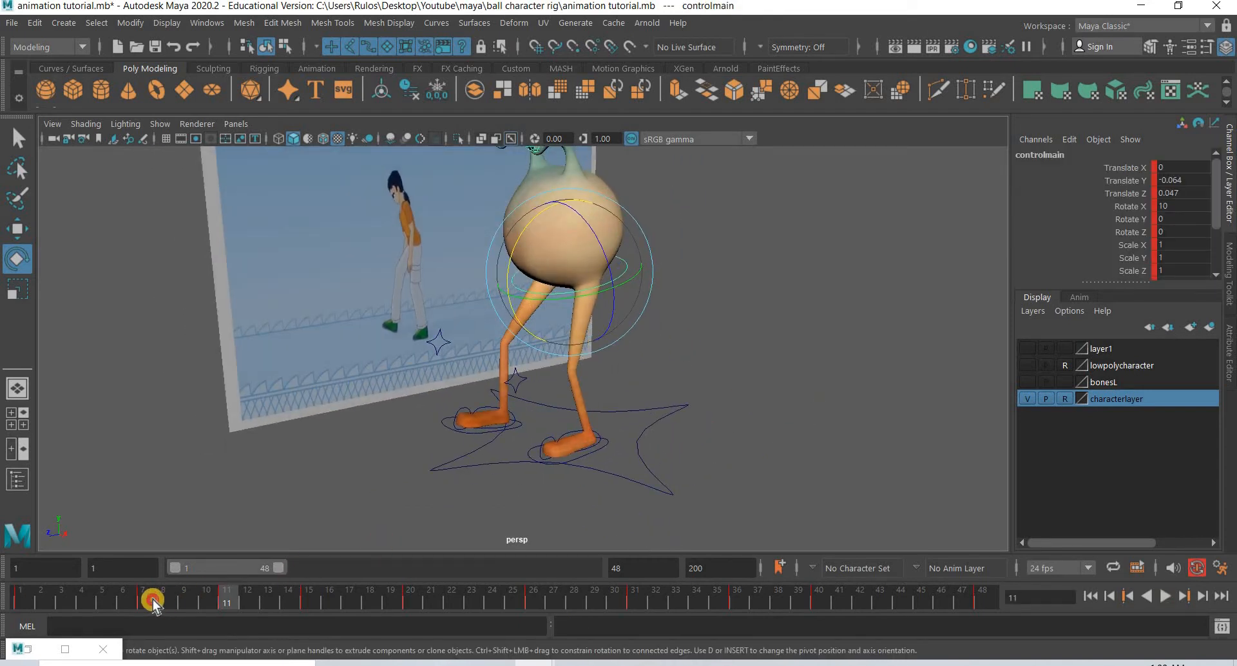
{"action": "key", "text": "alt+v"}
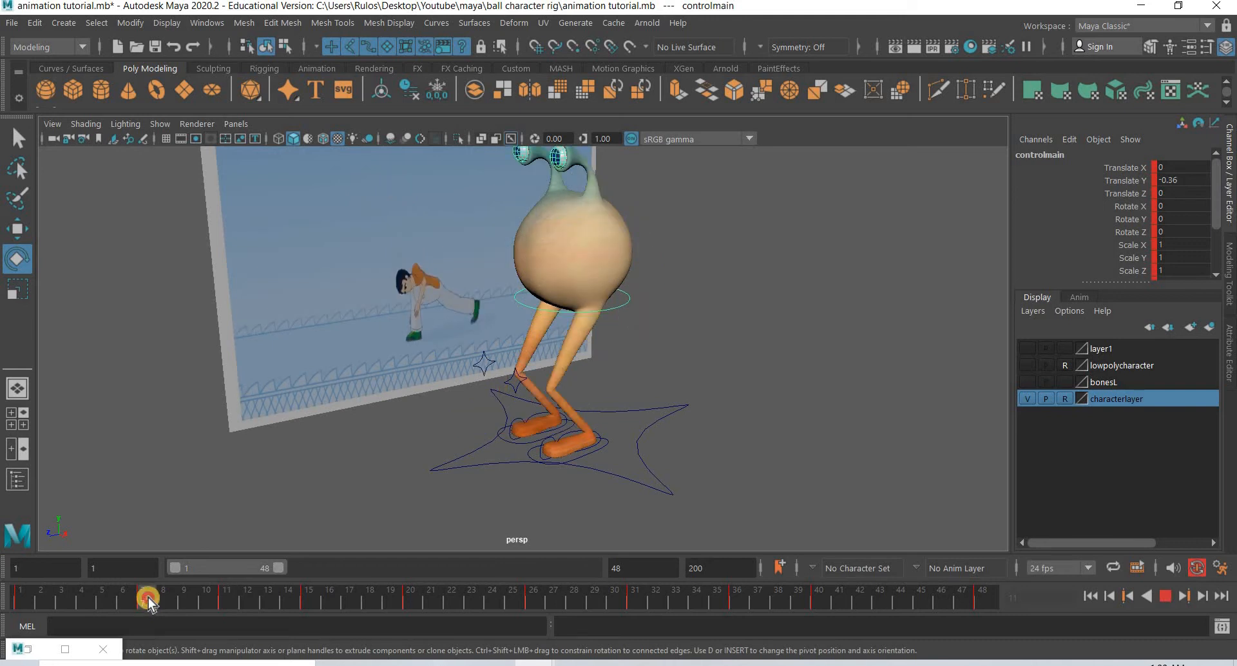
{"action": "key", "text": "alt+v"}
{"action": "left_click_drag", "start_coordinate": [224, 609], "coordinate": [144, 601]}
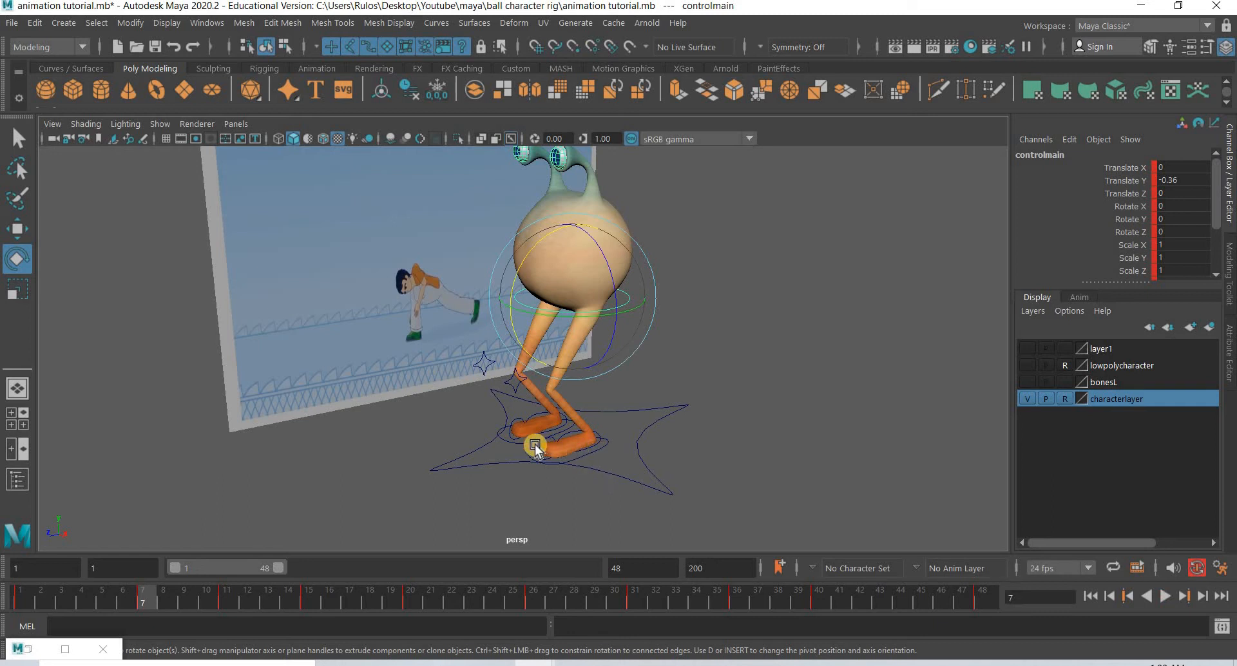
{"action": "left_click", "coordinate": [565, 436]}
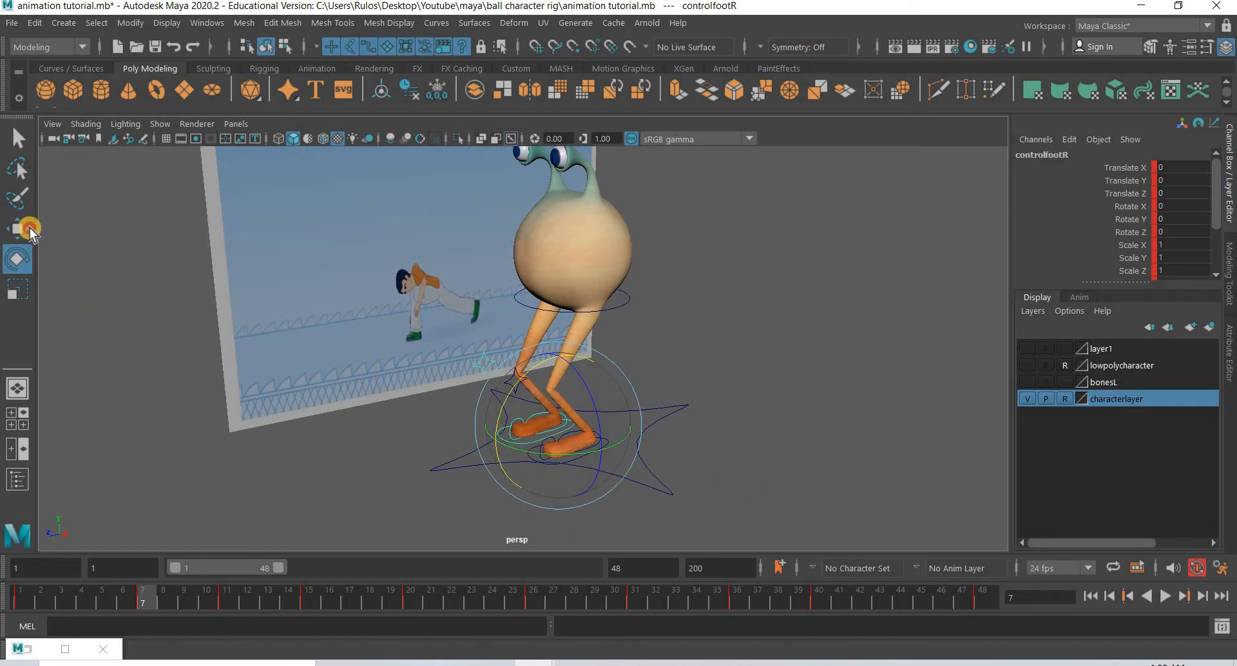
{"action": "left_click", "coordinate": [27, 228]}
{"action": "left_click_drag", "start_coordinate": [533, 472], "coordinate": [580, 425], "text": "alt"}
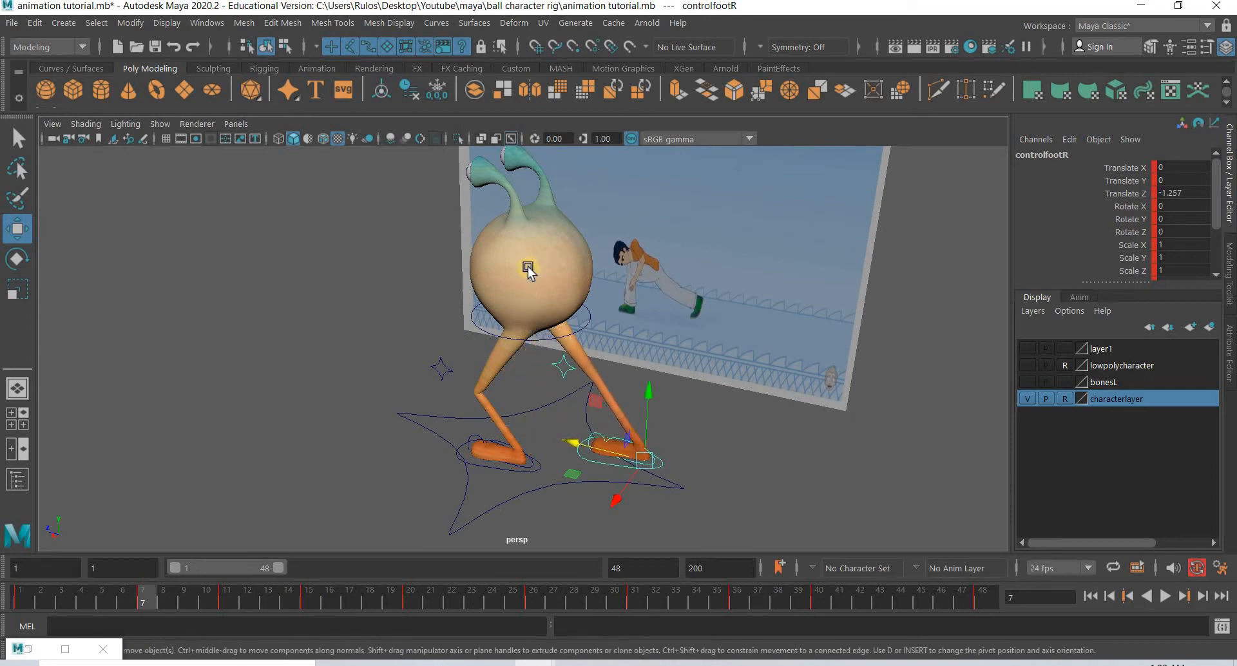
At frame 7, lower the main control to about -1.021 in Translate Y and move it back to about -0.982 in Translate Z
{"action": "left_click", "coordinate": [539, 312]}
{"action": "left_click_drag", "start_coordinate": [539, 318], "coordinate": [539, 319]}
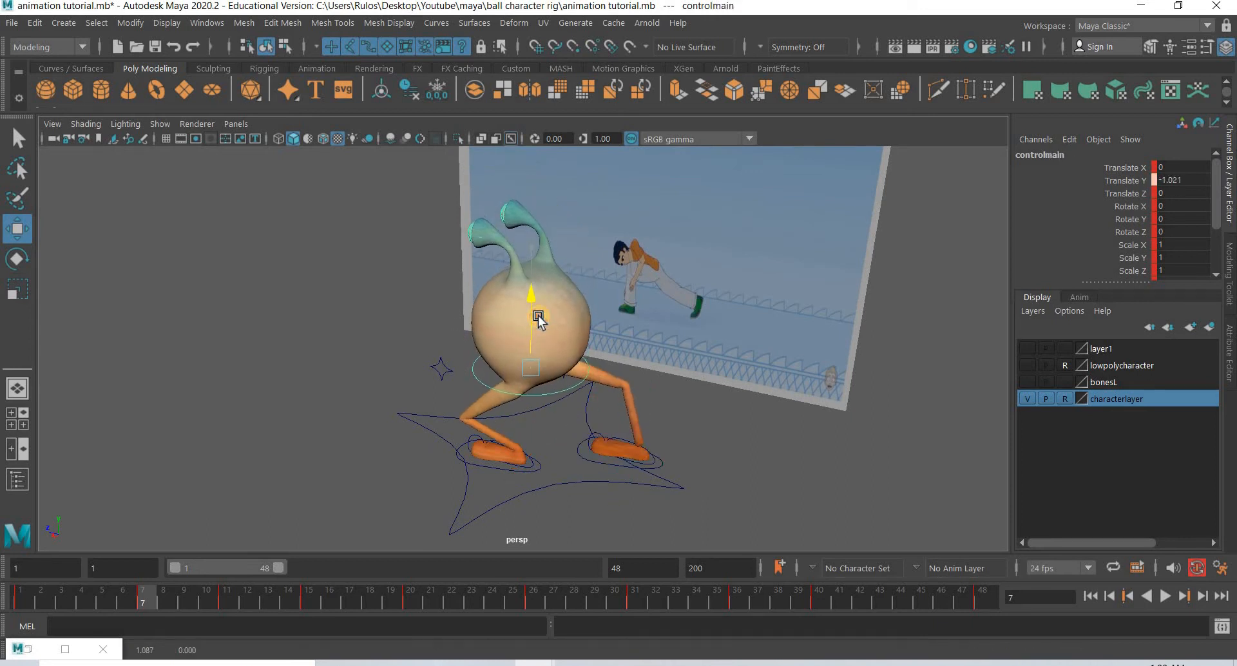
{"action": "left_click_drag", "start_coordinate": [623, 405], "coordinate": [674, 473], "text": "alt"}
{"action": "left_click", "coordinate": [523, 315]}
{"action": "left_click_drag", "start_coordinate": [501, 419], "coordinate": [558, 474], "text": "alt"}
{"action": "right_click_drag", "start_coordinate": [566, 478], "coordinate": [485, 244], "text": "alt"}
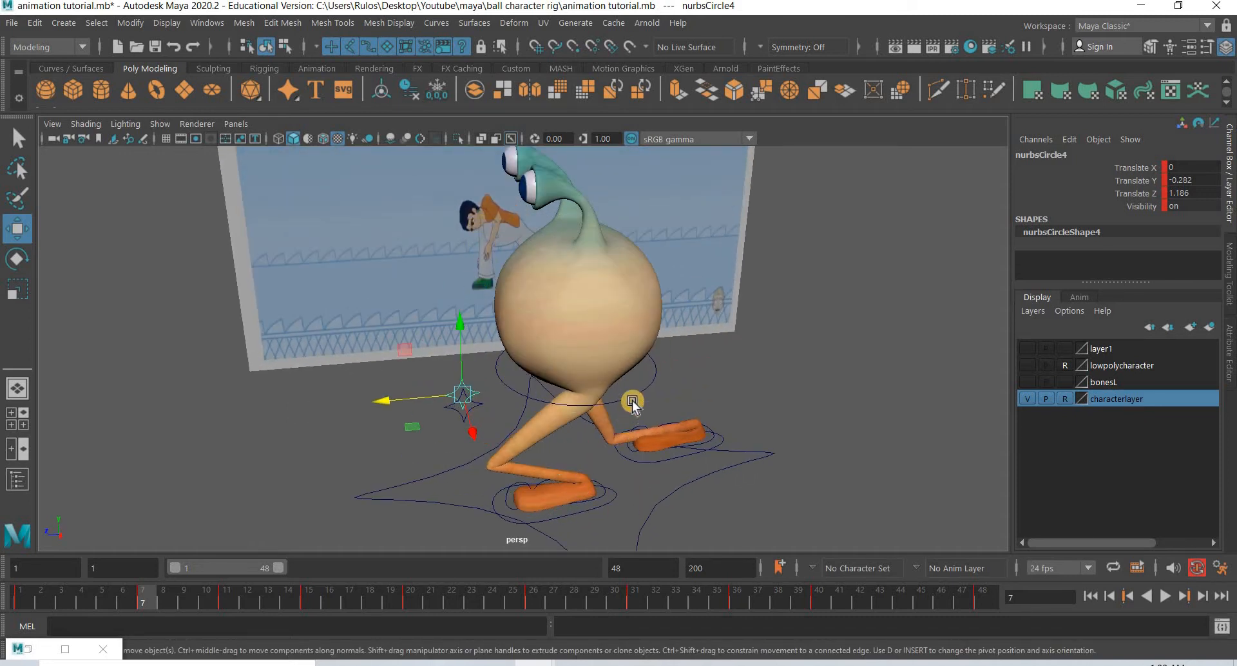
{"action": "left_click", "coordinate": [508, 371]}
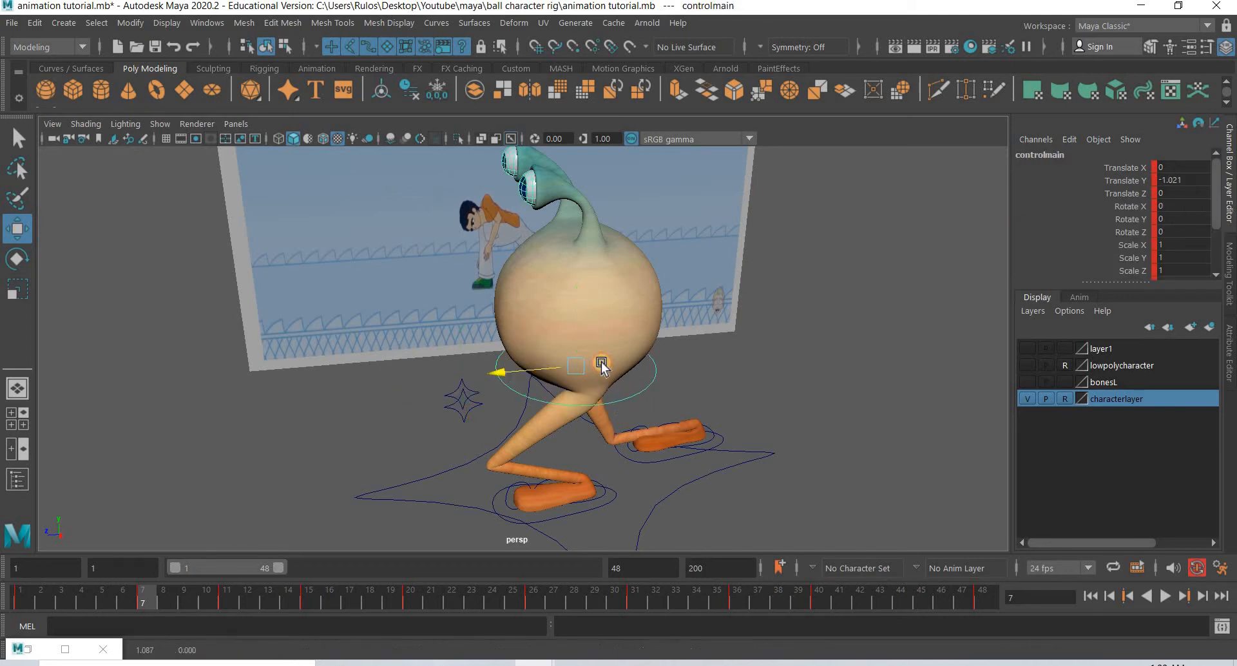
{"action": "left_click_drag", "start_coordinate": [601, 363], "coordinate": [540, 324]}
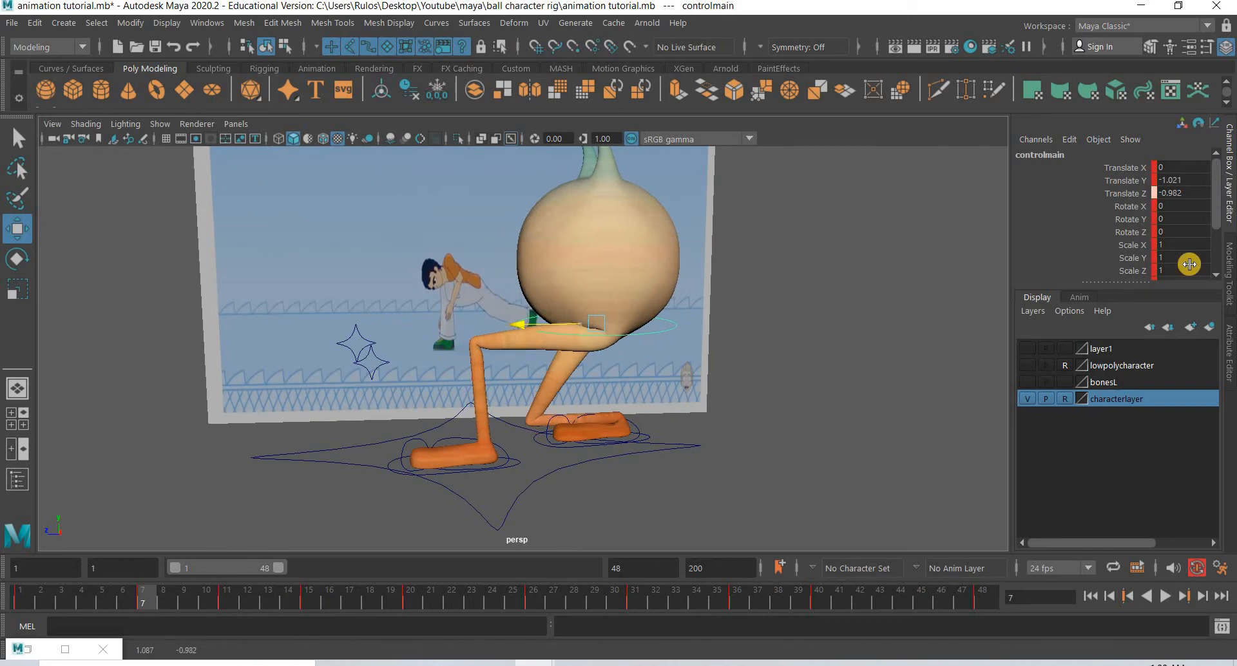
Lean the body forward at frame 7 by setting the main control's Rotate X to 25
{"action": "left_click", "coordinate": [18, 257]}
{"action": "left_click_drag", "start_coordinate": [543, 276], "coordinate": [530, 291]}
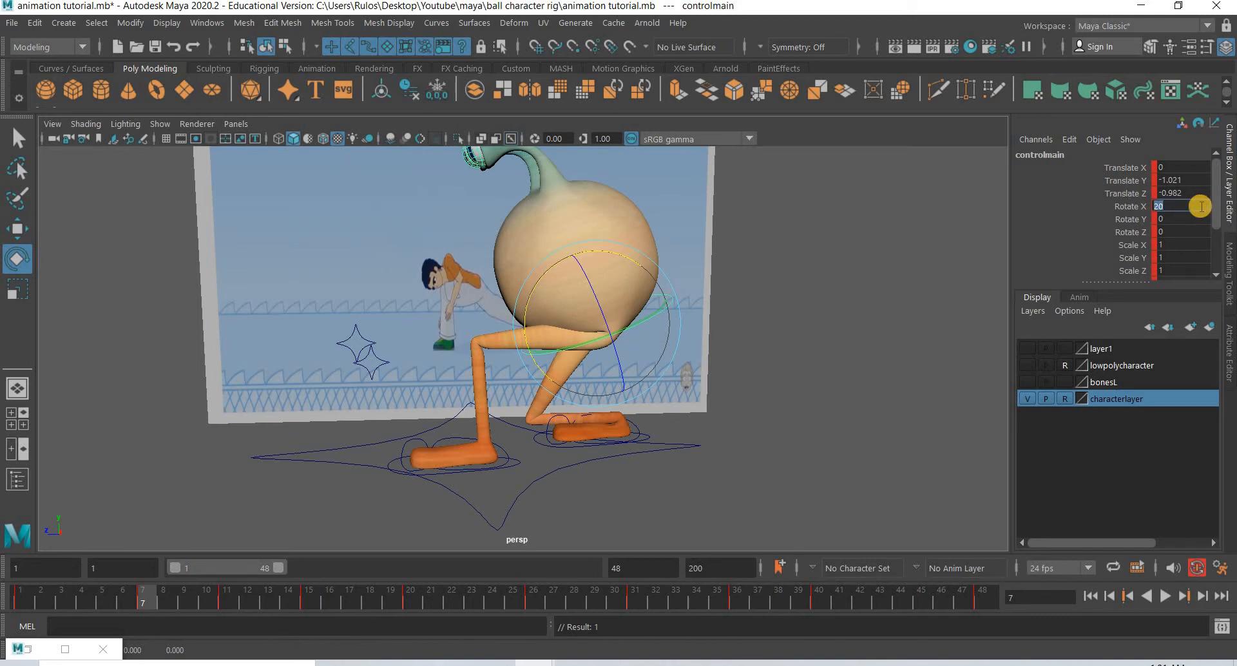
{"action": "left_click", "coordinate": [1201, 206]}
{"action": "type", "text": "25"}
{"action": "key", "text": "Return"}
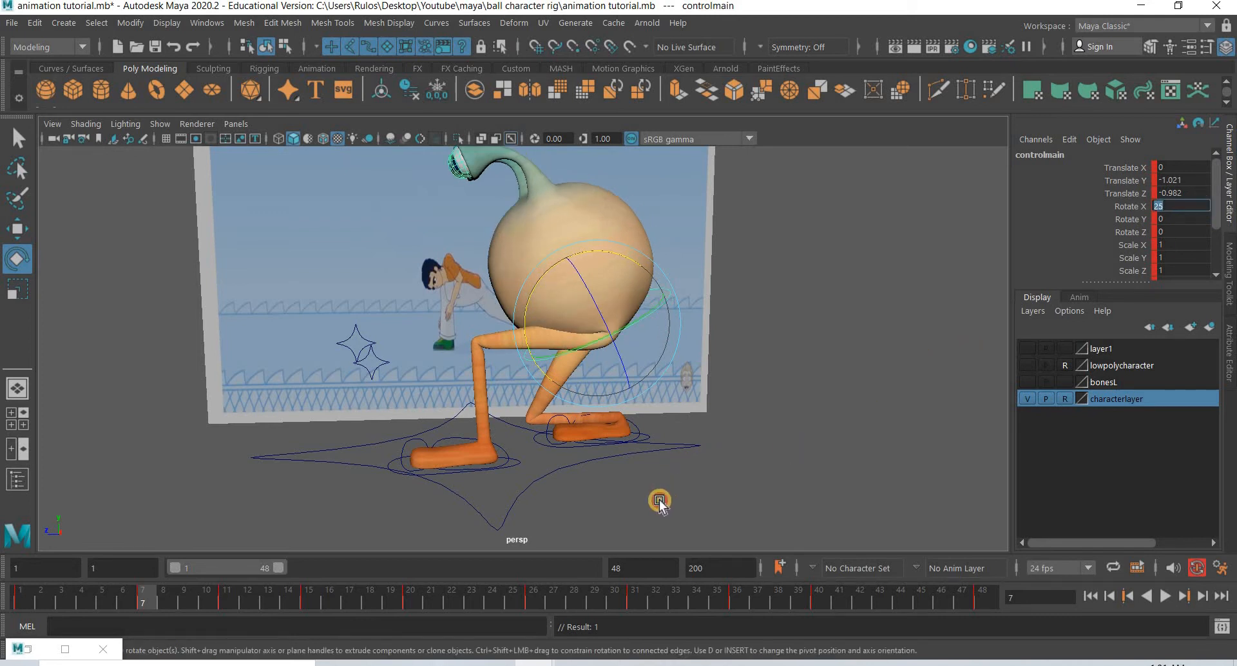
Move the right foot control further backward, to about -2.637 in Translate Z
{"action": "left_click_drag", "start_coordinate": [667, 483], "coordinate": [608, 458], "text": "alt"}
{"action": "left_click", "coordinate": [552, 442]}
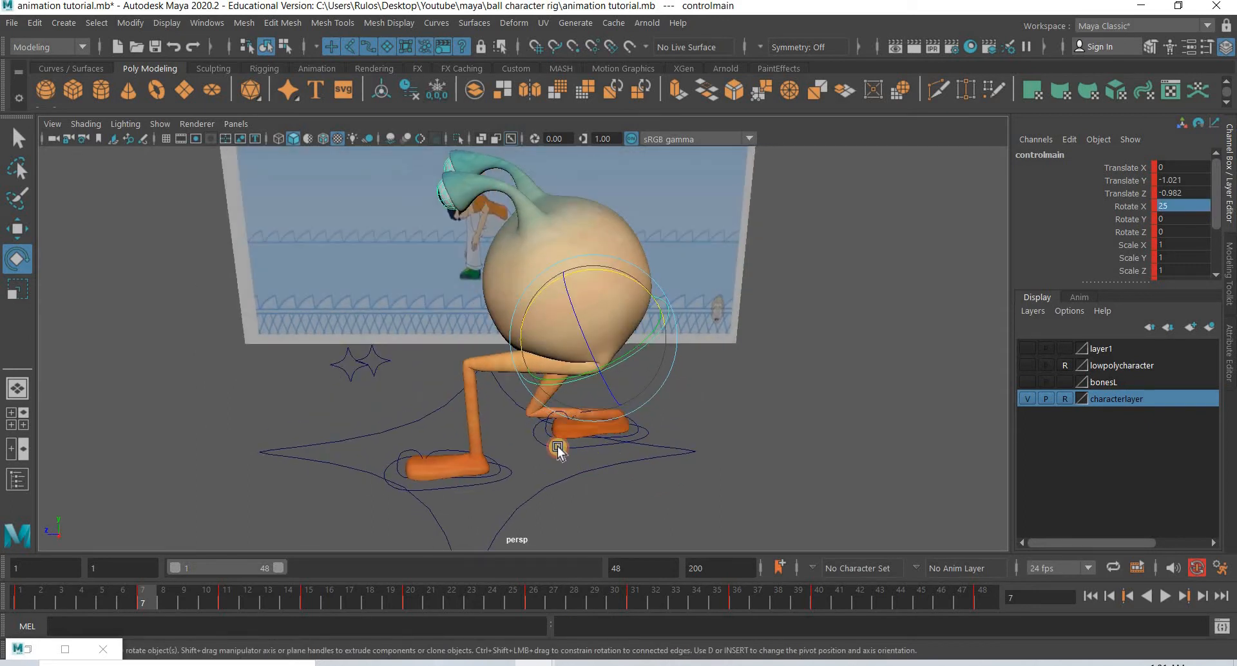
{"action": "key", "text": "w"}
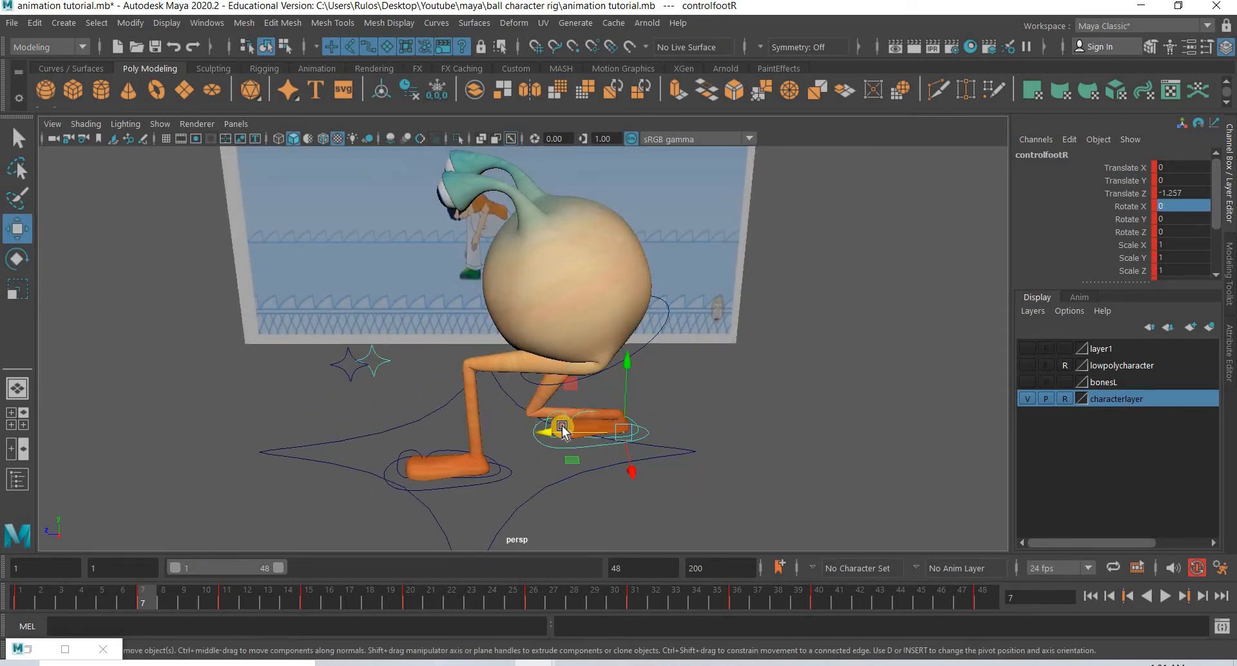
{"action": "left_click_drag", "start_coordinate": [649, 427], "coordinate": [697, 429]}
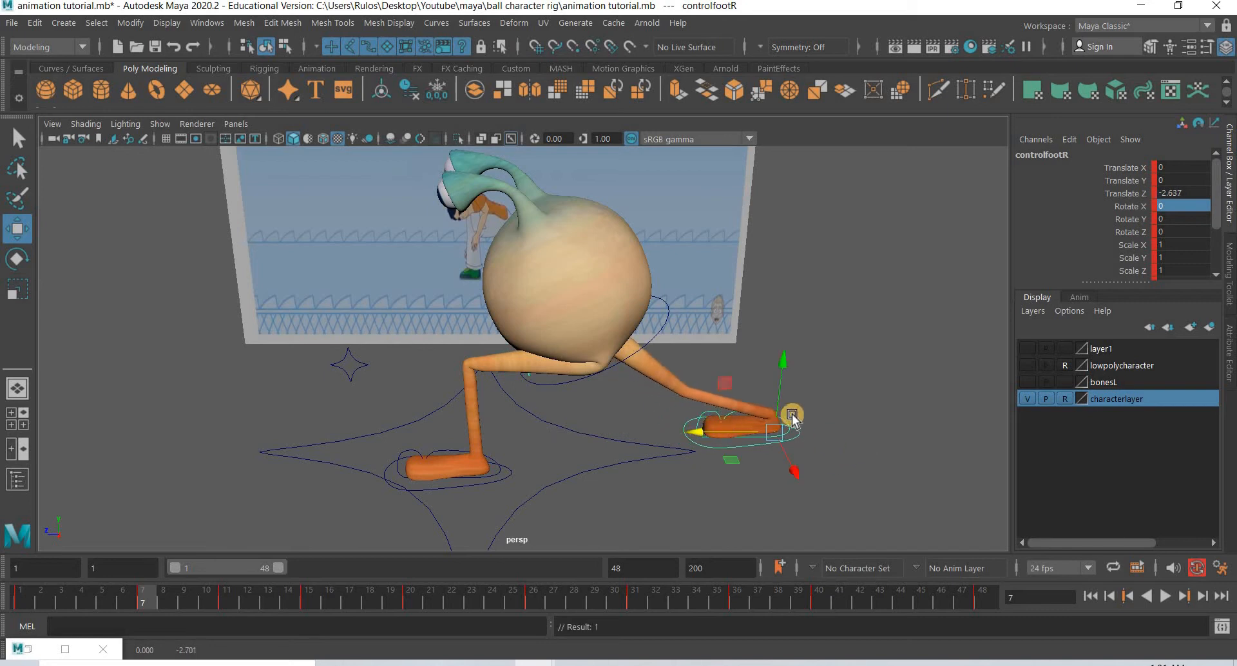
Raise the right heel by rotating the right toe control, setting its Rotate X to 70
{"action": "left_click", "coordinate": [790, 417]}
{"action": "left_click", "coordinate": [786, 416]}
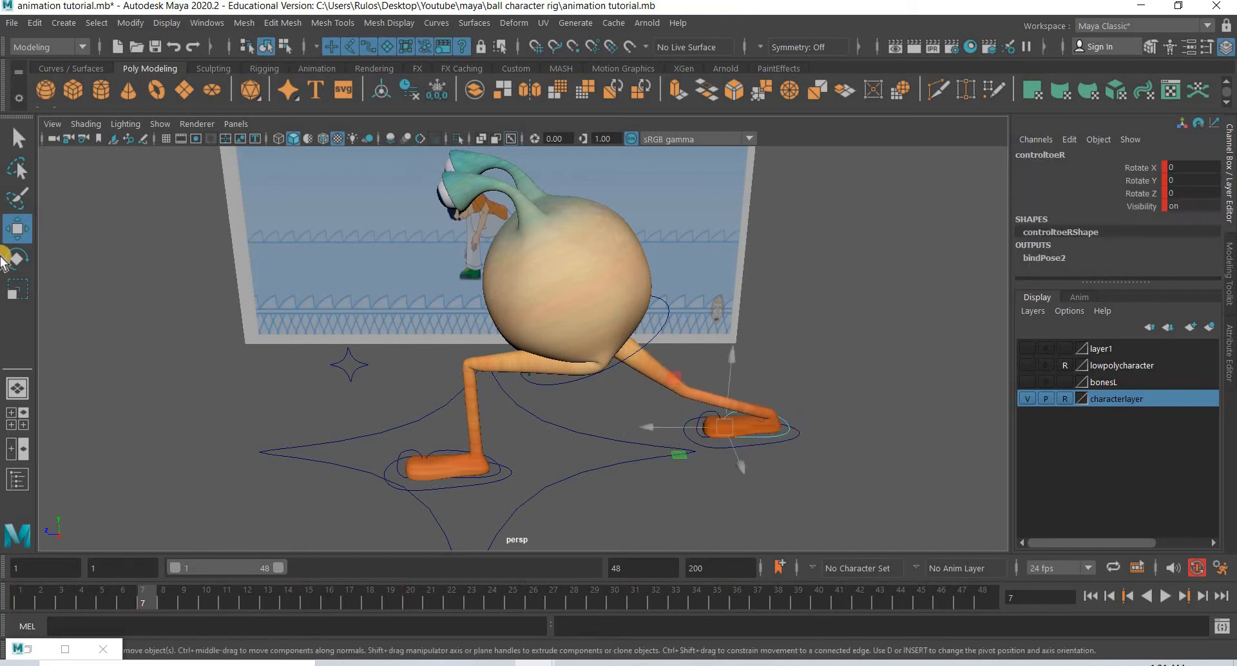
{"action": "key", "text": "e"}
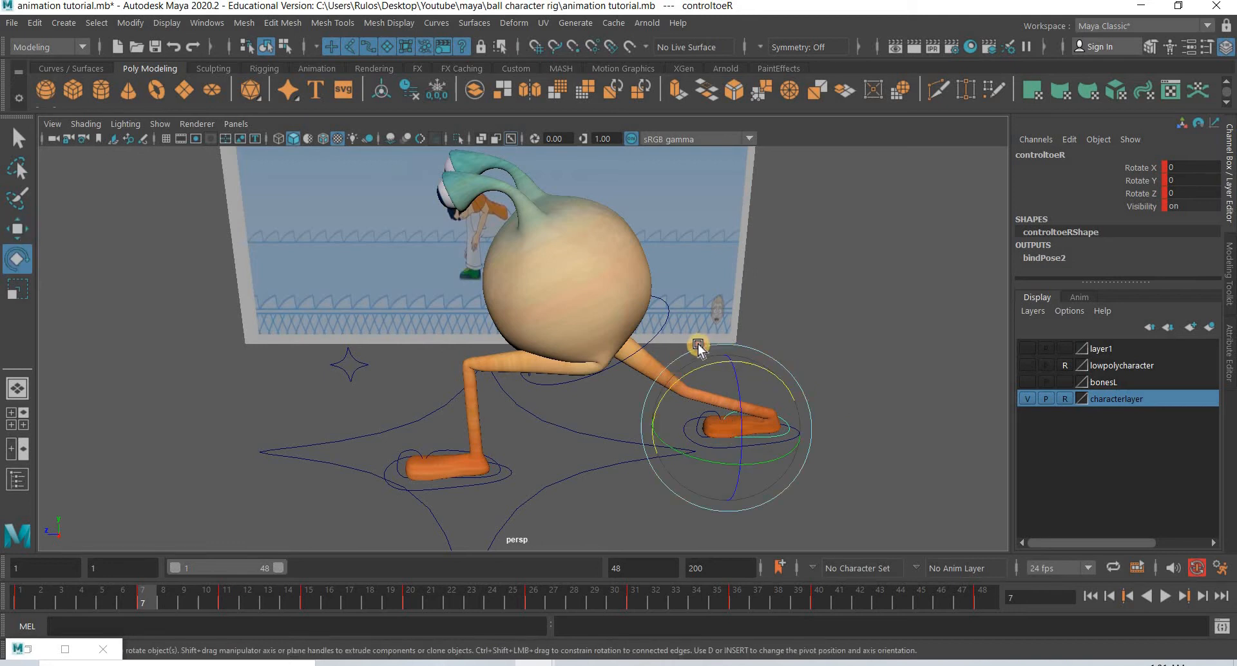
{"action": "left_click_drag", "start_coordinate": [698, 348], "coordinate": [682, 346]}
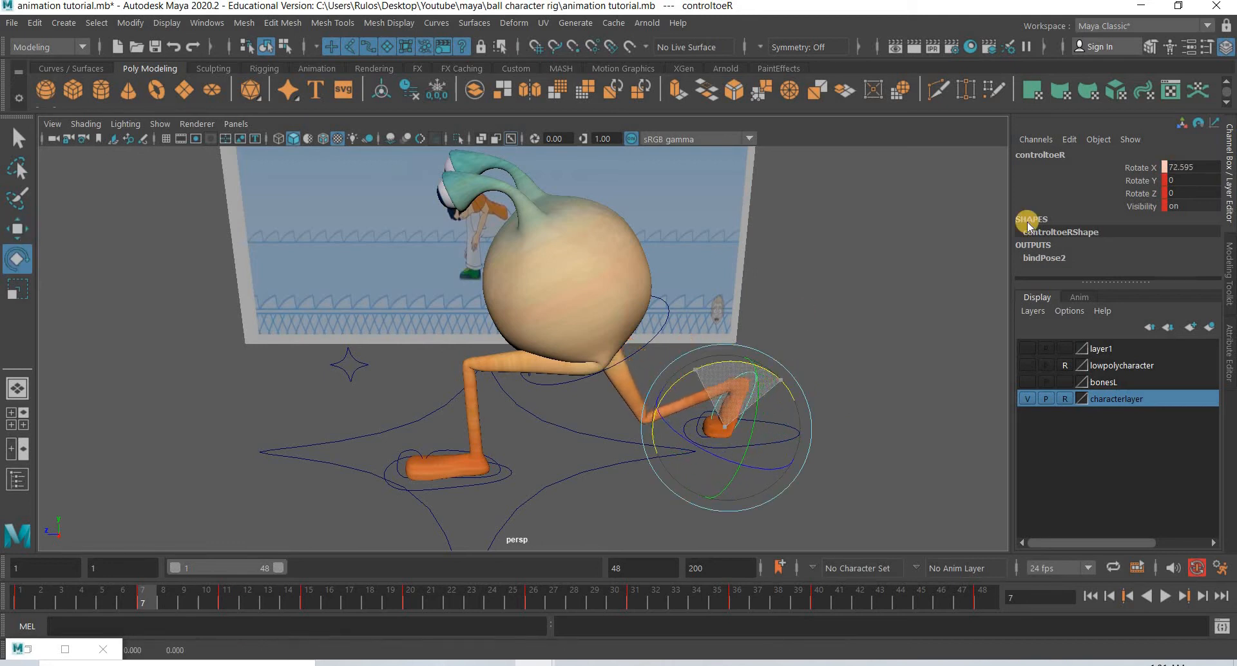
{"action": "key", "text": "s"}
{"action": "left_click", "coordinate": [1202, 167]}
{"action": "type", "text": "7"}
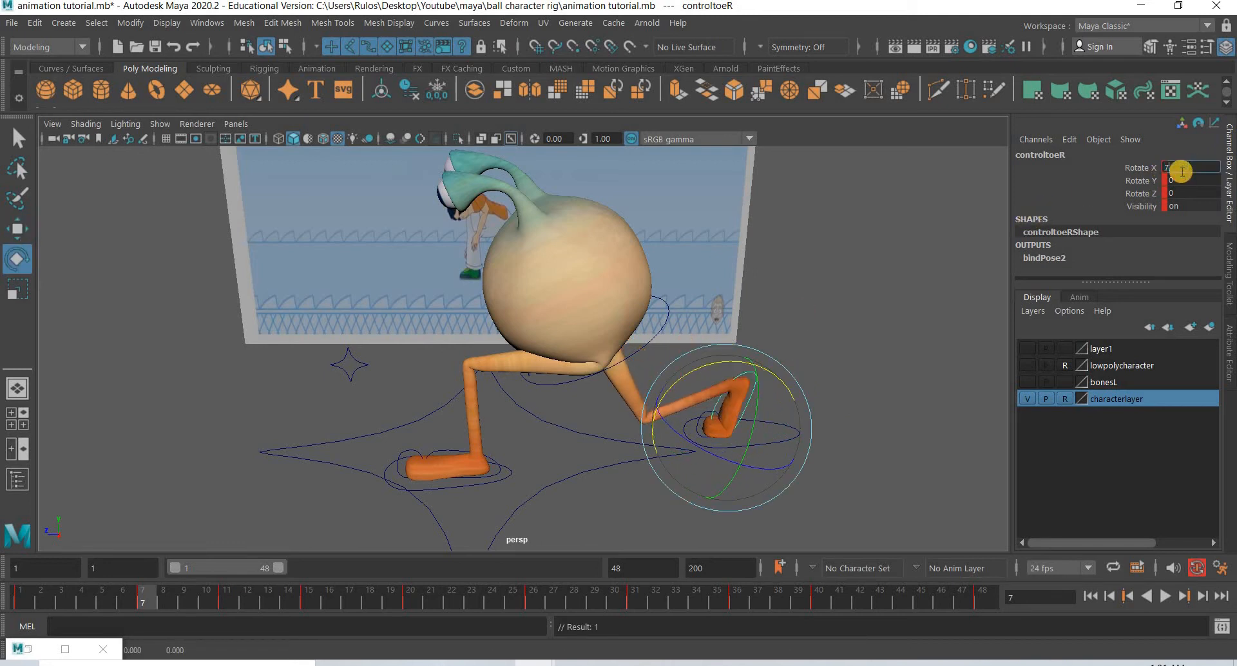
{"action": "type", "text": "0"}
{"action": "key", "text": "Return"}
Stretch the rear leg by moving the right foot control back to about -3.123 in Translate Z, and key the pose
{"action": "left_click", "coordinate": [765, 443]}
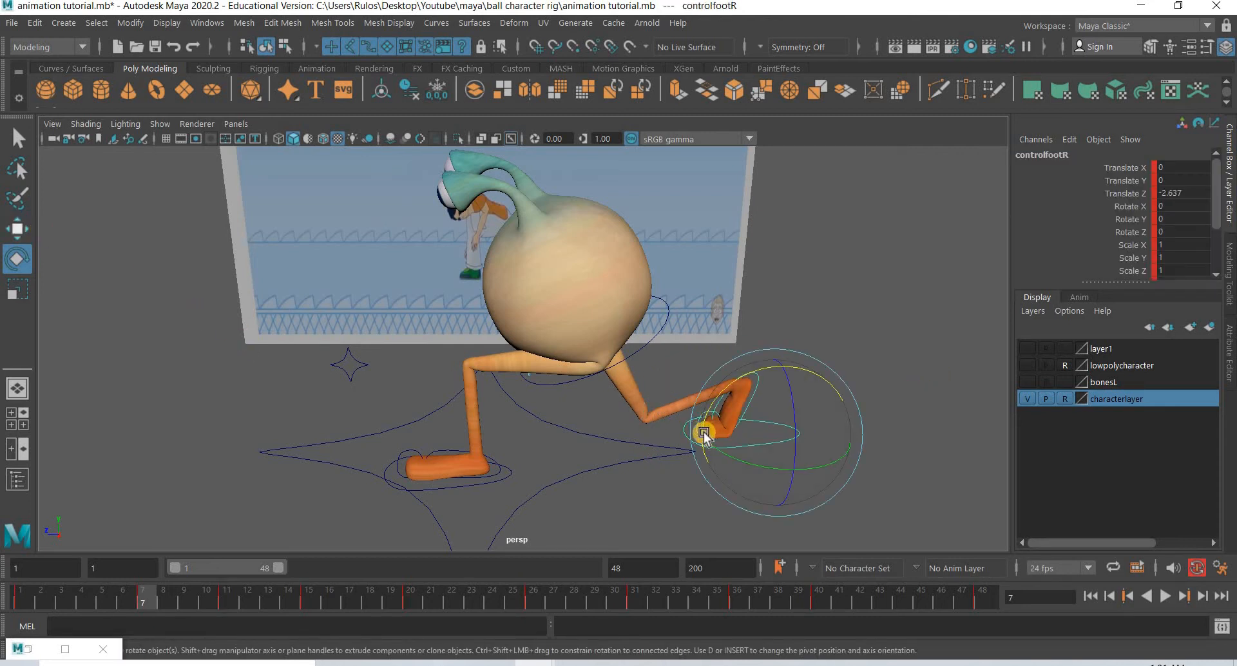
{"action": "key", "text": "w"}
{"action": "left_click_drag", "start_coordinate": [712, 430], "coordinate": [749, 425]}
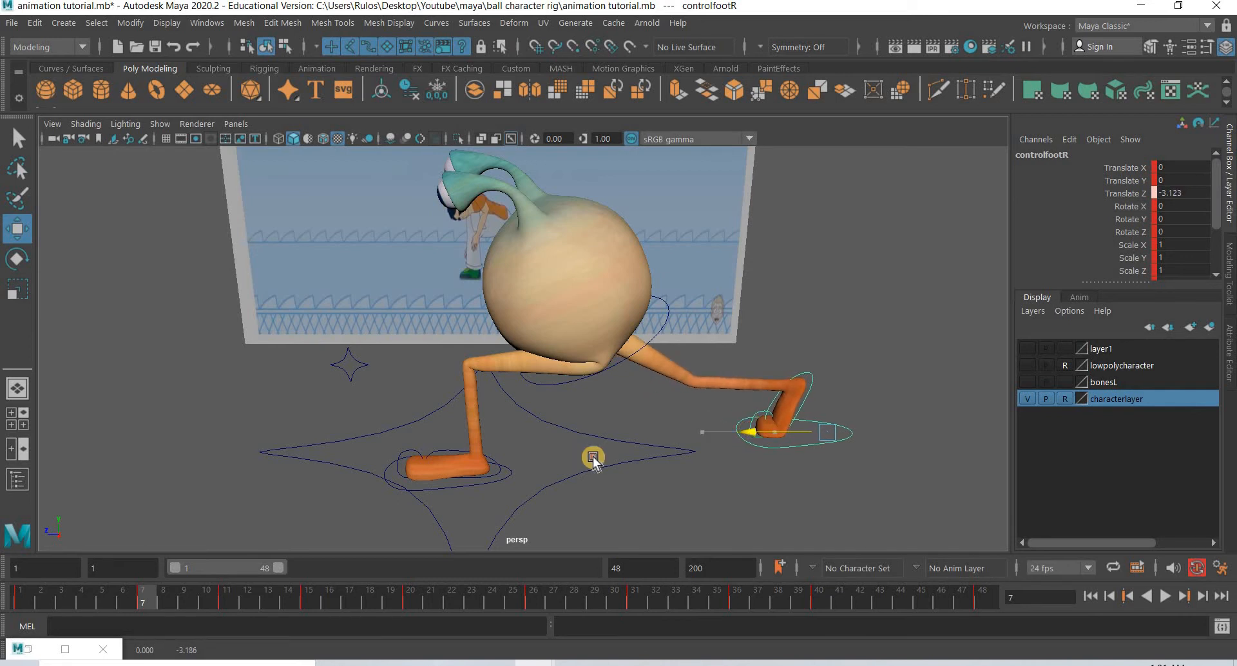
{"action": "key", "text": "s"}
Compare the poses at frames 1 and 7 with the reference image
{"action": "left_click_drag", "start_coordinate": [620, 450], "coordinate": [673, 461], "text": "alt"}
{"action": "mouse_move", "coordinate": [155, 593]}
{"action": "left_mouse_down"}
{"action": "mouse_move", "coordinate": [229, 587]}
{"action": "mouse_move", "coordinate": [148, 589]}
{"action": "left_mouse_up"}
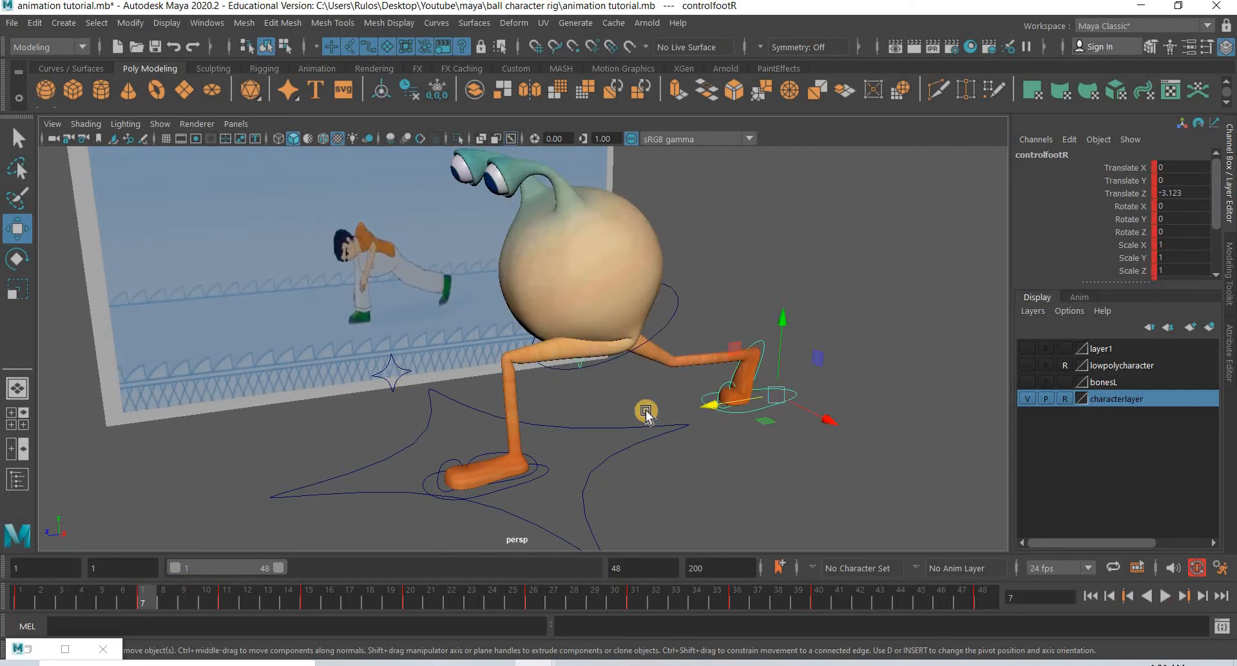
{"action": "left_click_drag", "start_coordinate": [643, 409], "coordinate": [638, 422], "text": "alt"}
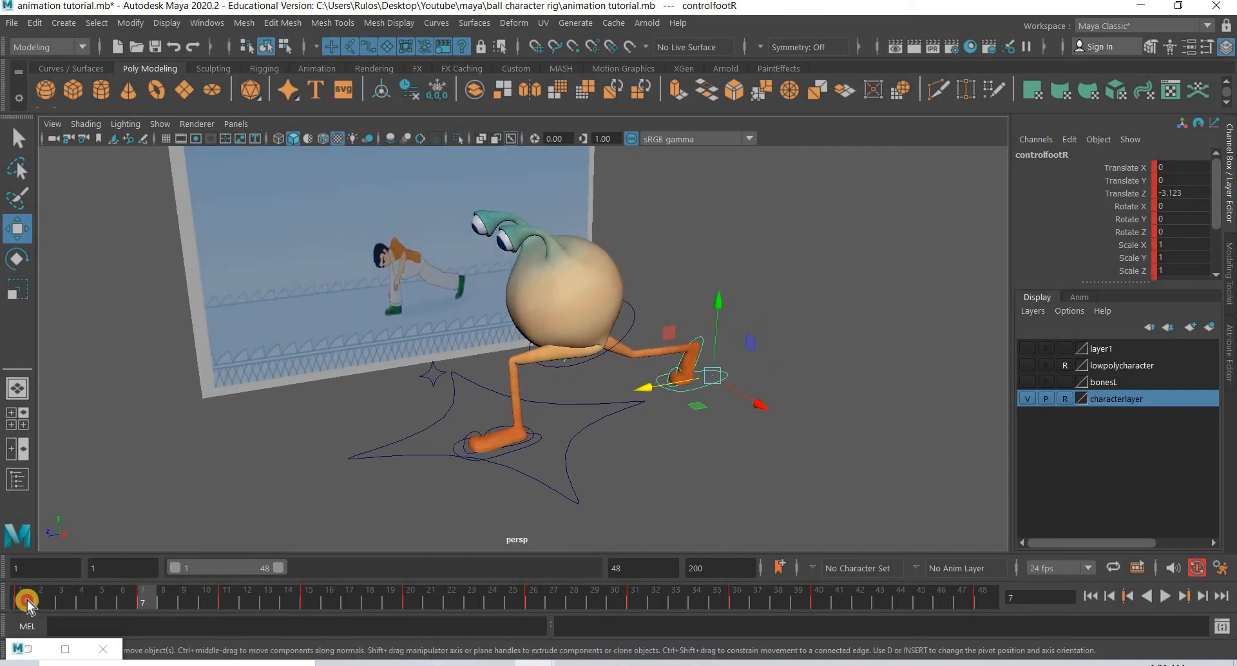
{"action": "left_click", "coordinate": [24, 600]}
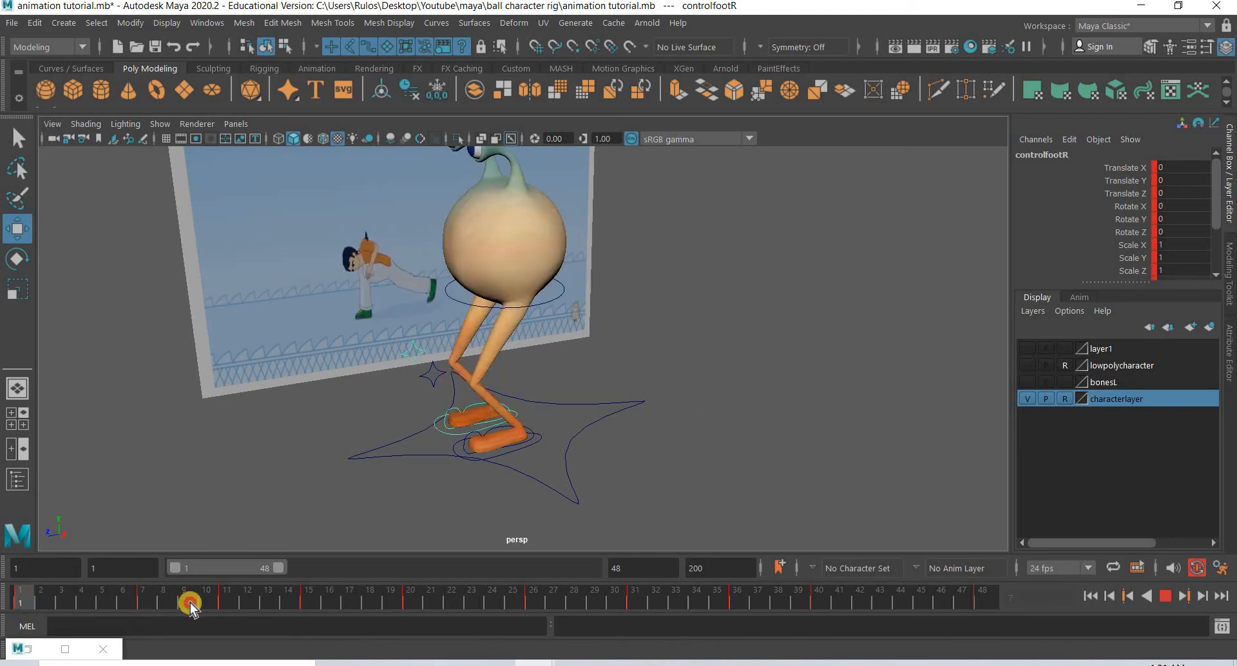
{"action": "left_click", "coordinate": [144, 600]}
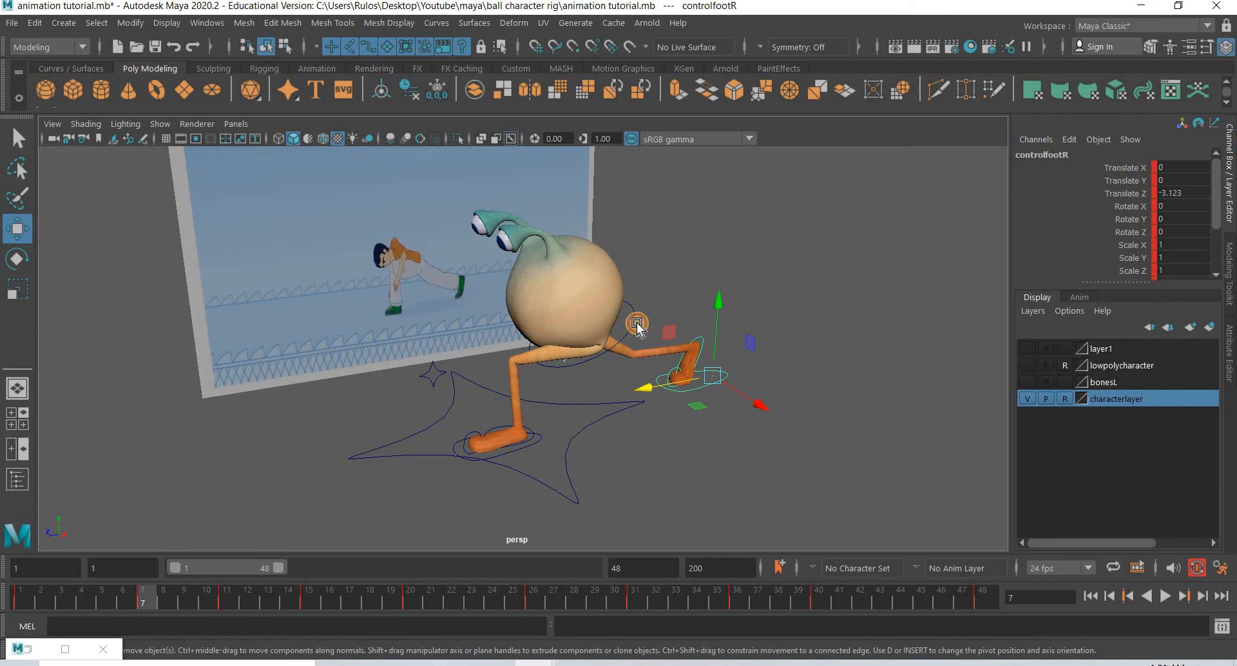
Select the main control, both foot controls and the left toe control together, undoing any accidental movement of them
{"action": "left_click", "coordinate": [444, 411]}
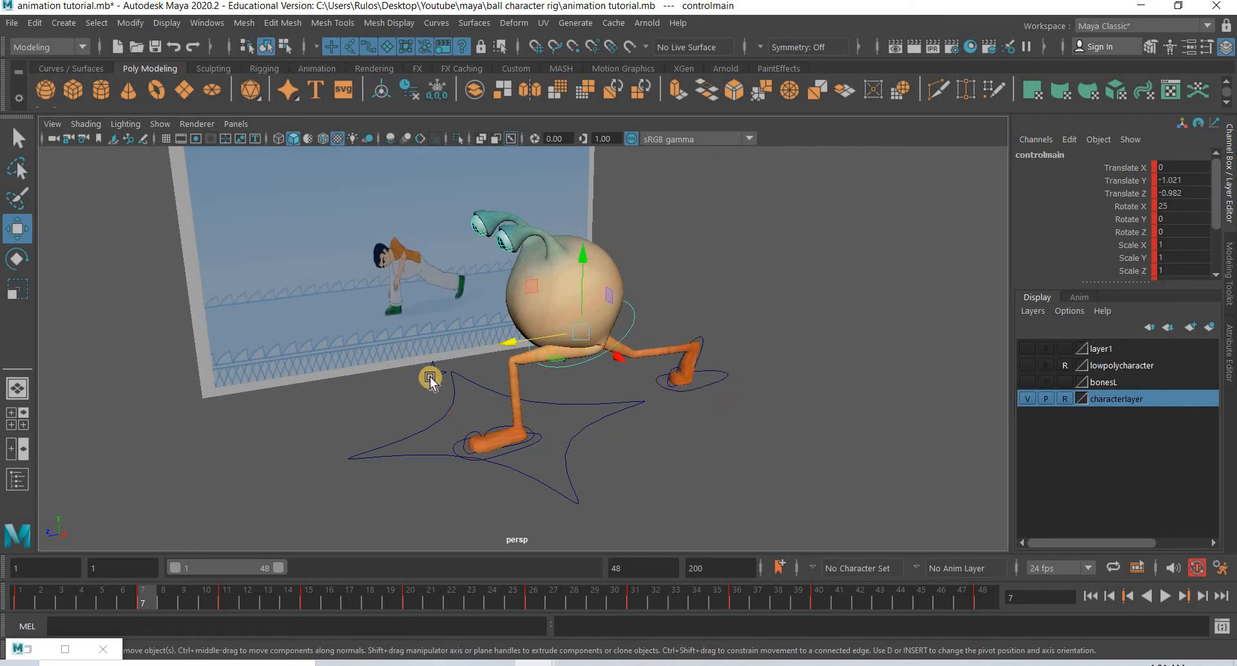
{"action": "left_click", "coordinate": [539, 441]}
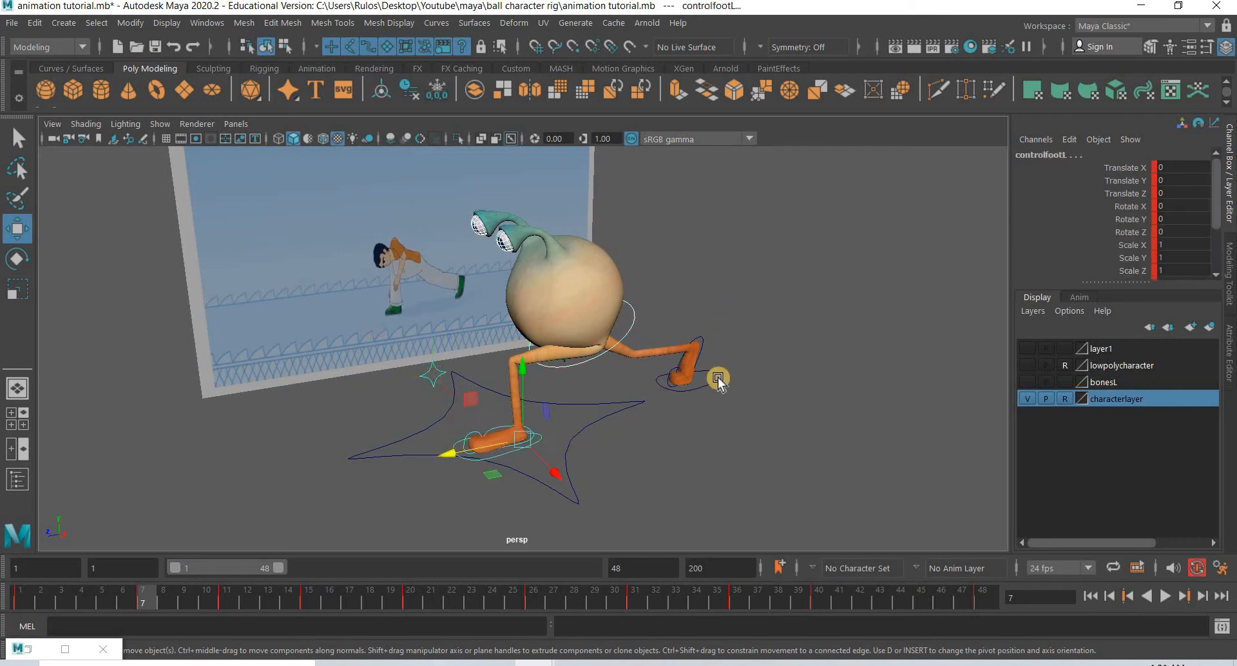
{"action": "left_click", "coordinate": [684, 390]}
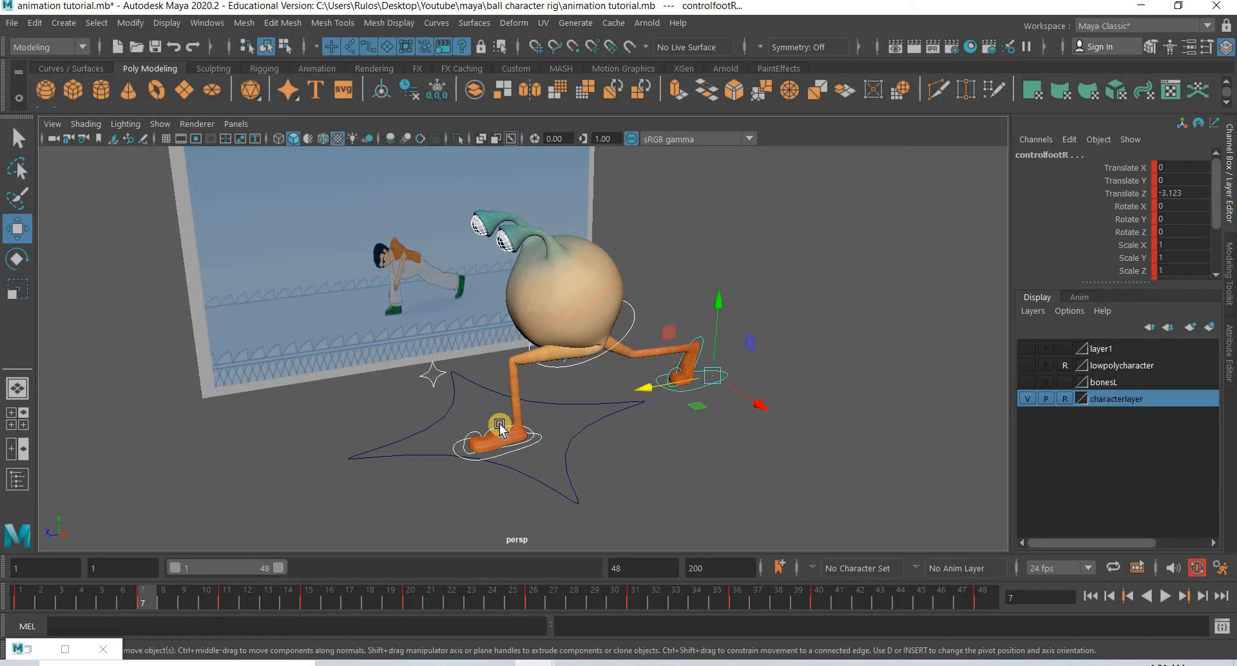
{"action": "left_click", "coordinate": [705, 338]}
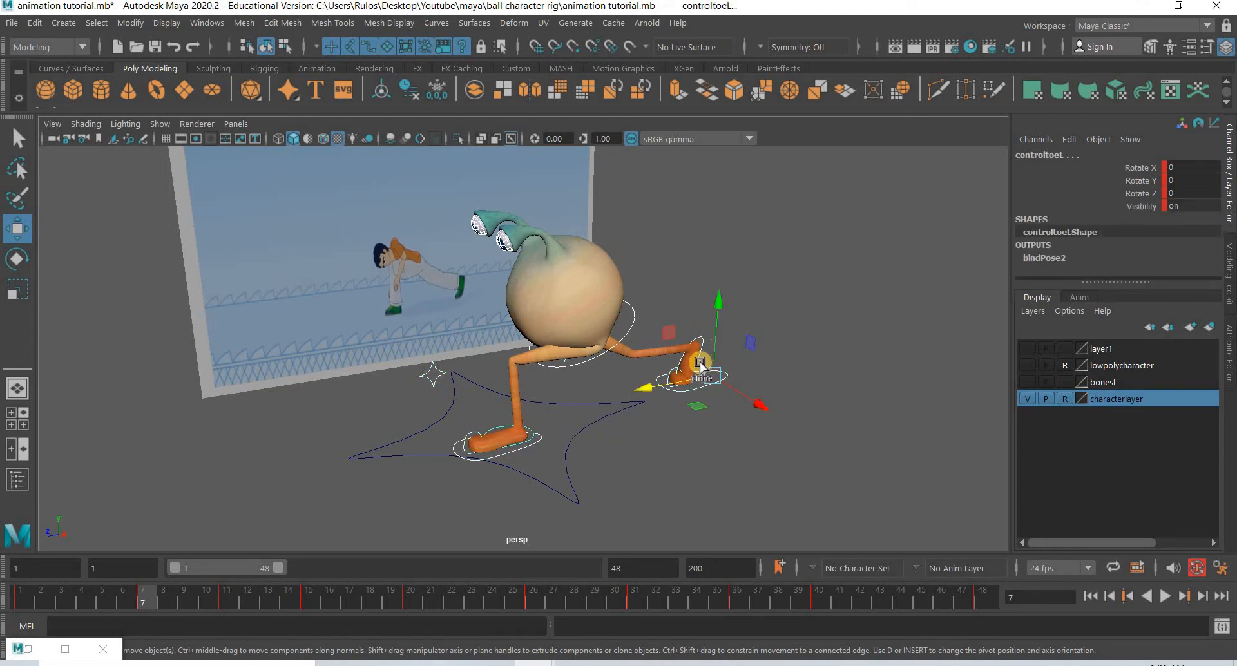
{"action": "left_click_drag", "start_coordinate": [701, 338], "coordinate": [701, 345], "text": "shift"}
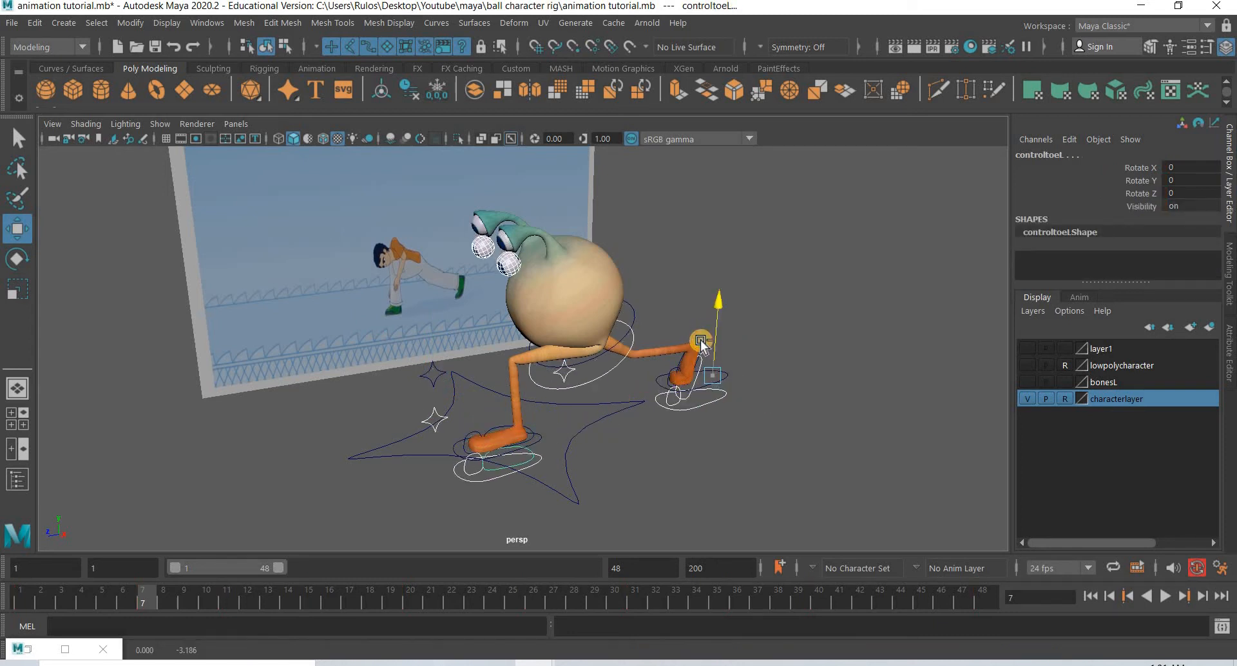
{"action": "key", "text": "ctrl+z"}
{"action": "scroll", "coordinate": [548, 381], "scroll_direction": "down", "scroll_amount": 6}
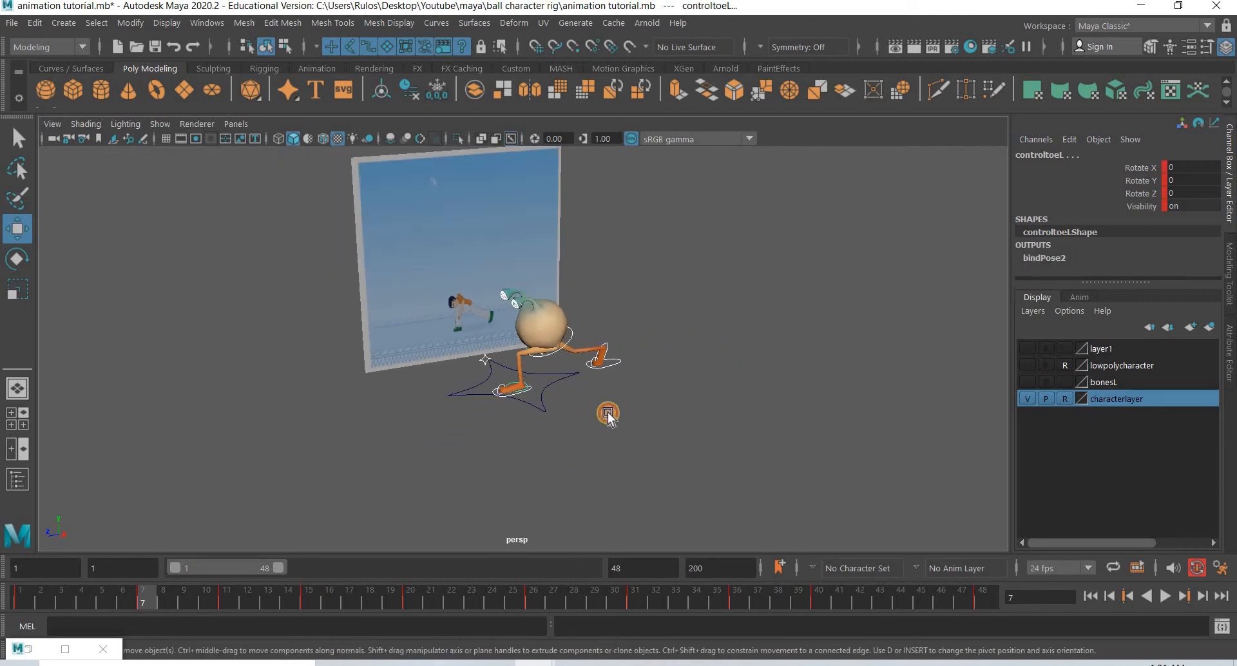
{"action": "left_click_drag", "start_coordinate": [572, 409], "coordinate": [589, 402], "text": "alt"}
{"action": "scroll", "coordinate": [597, 403], "scroll_direction": "up", "scroll_amount": 4}
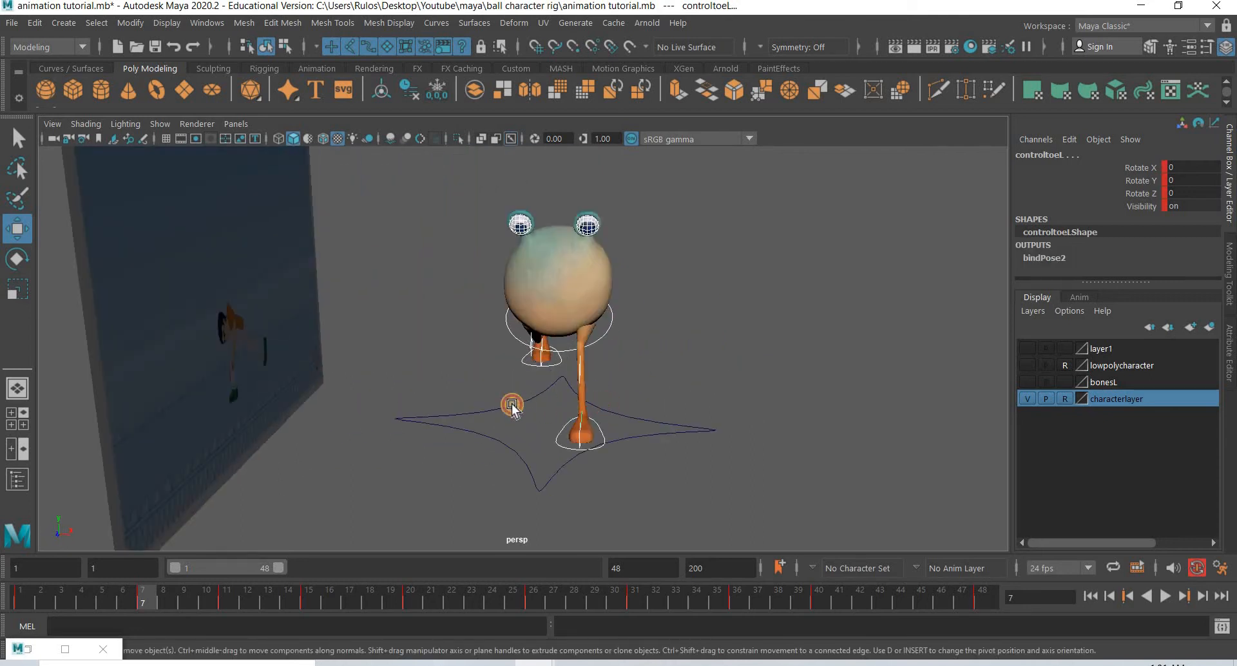
{"action": "mouse_move", "coordinate": [512, 406]}
{"action": "left_mouse_down", "text": "alt"}
{"action": "mouse_move", "coordinate": [90, 630]}
{"action": "mouse_move", "coordinate": [144, 591]}
{"action": "left_mouse_up", "text": "alt"}
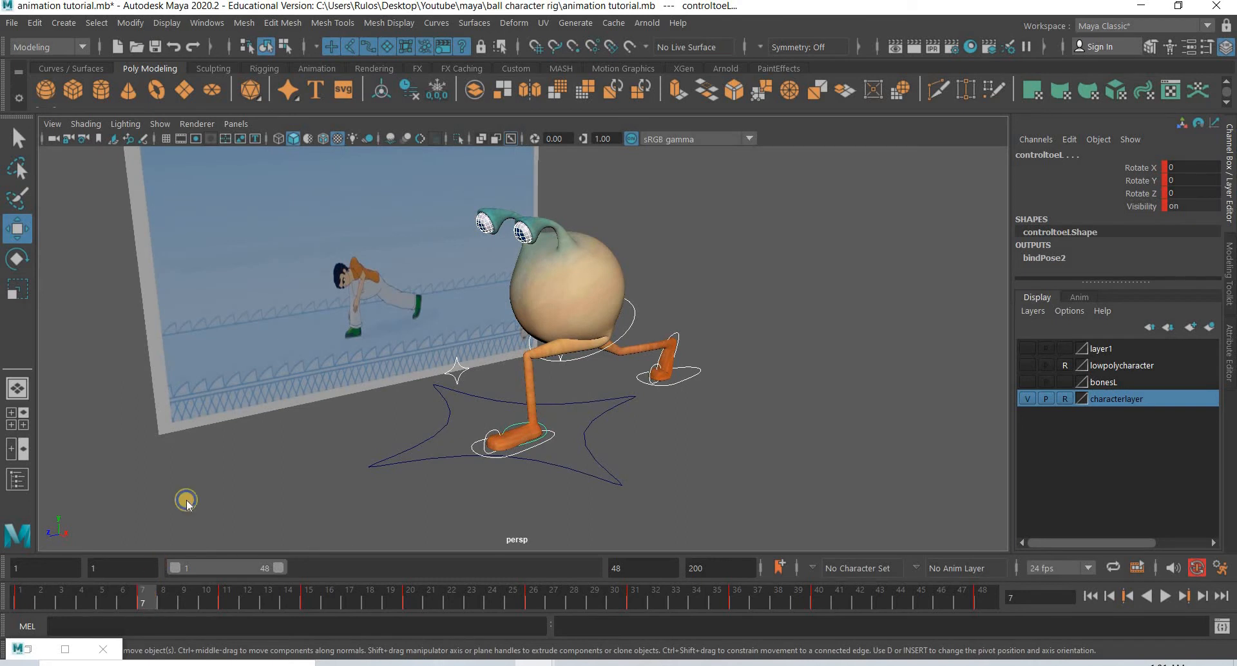
Copy the selected controls' keys at frame 7 and paste them at frame 1
{"action": "right_click", "coordinate": [144, 596]}
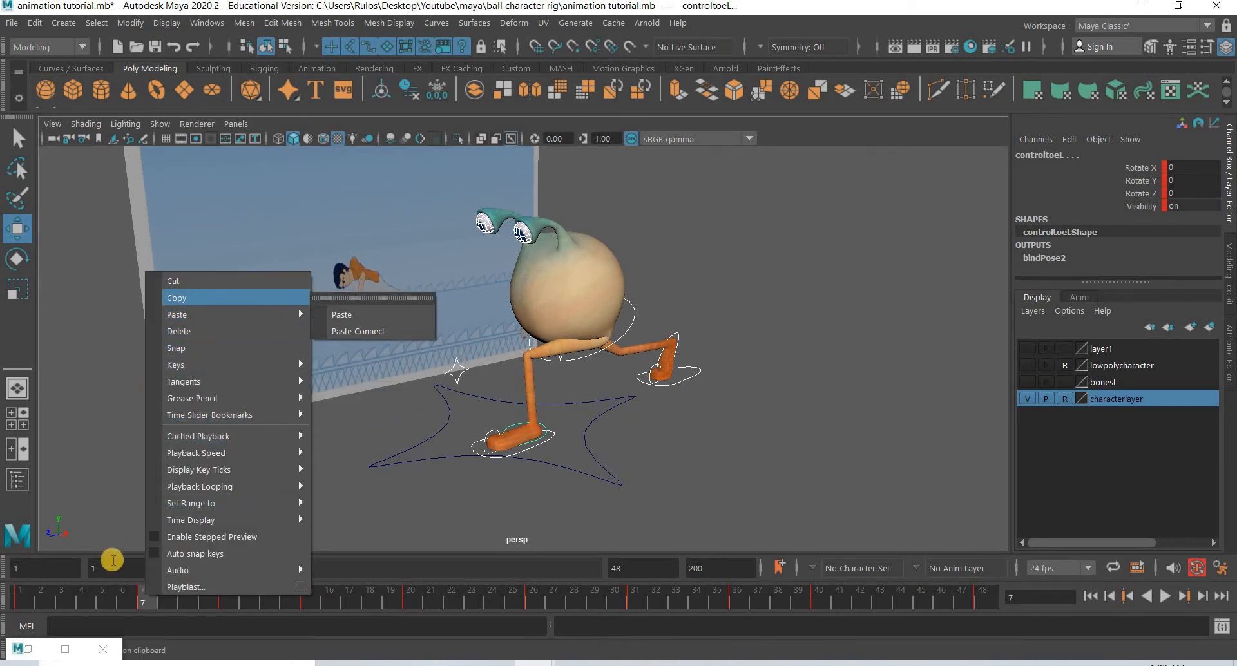
{"action": "left_click", "coordinate": [25, 597]}
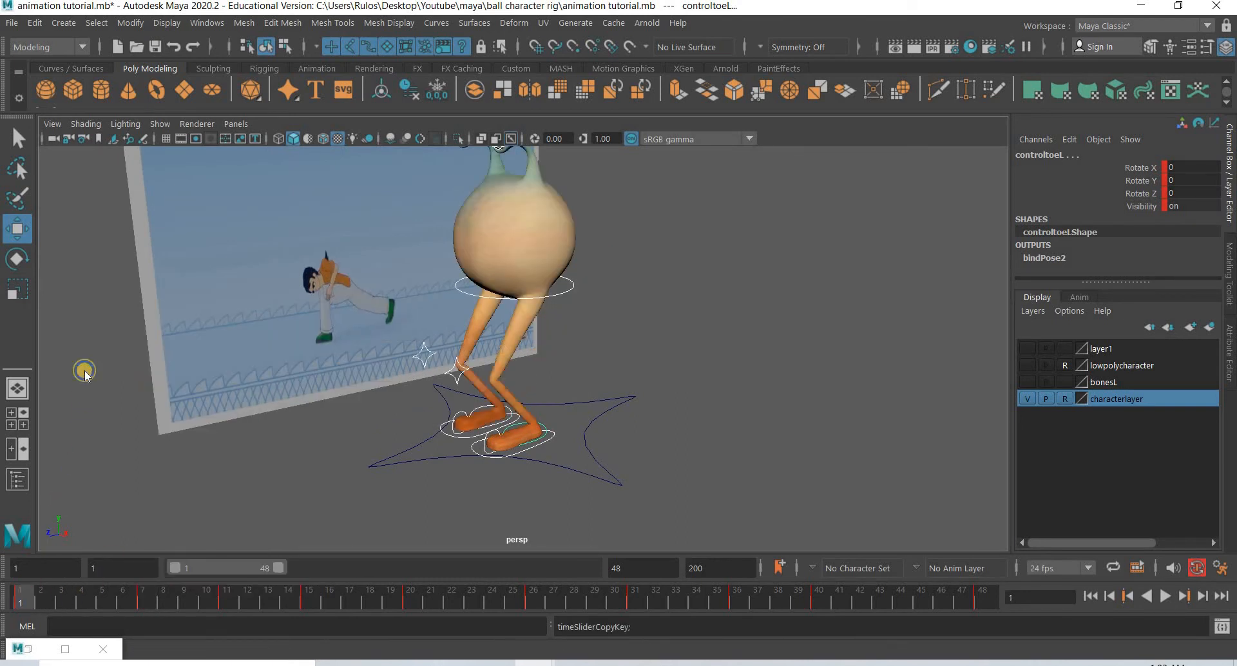
{"action": "right_click", "coordinate": [26, 597]}
{"action": "mouse_move", "coordinate": [82, 318]}
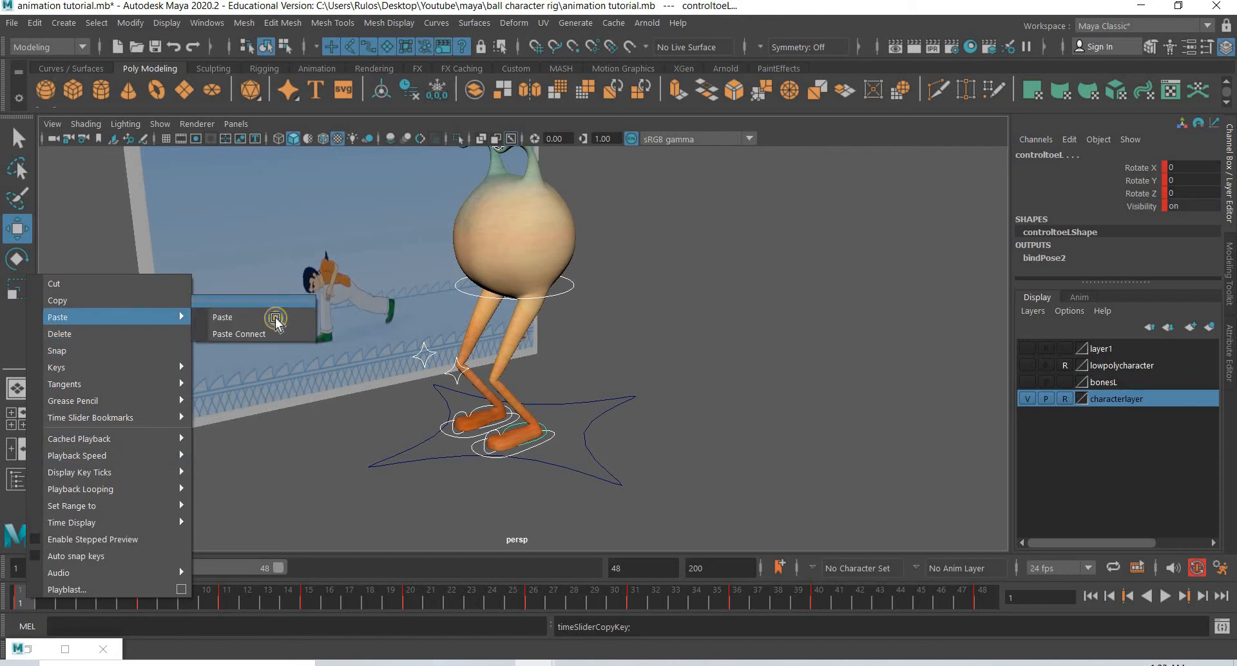
{"action": "left_click", "coordinate": [276, 319]}
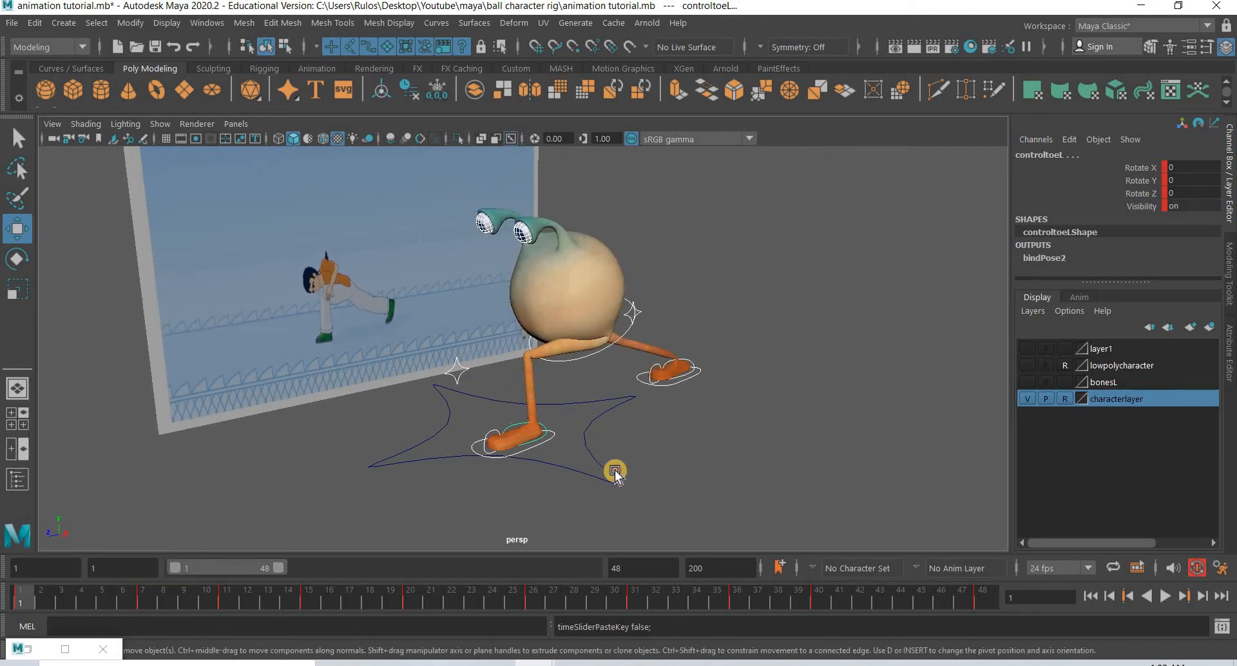
At frame 1, move the main control and both foot controls forward together, bringing the right foot to about -0.966 in Translate Z
{"action": "left_click_drag", "start_coordinate": [615, 472], "coordinate": [559, 486], "text": "alt"}
{"action": "left_click", "coordinate": [19, 237]}
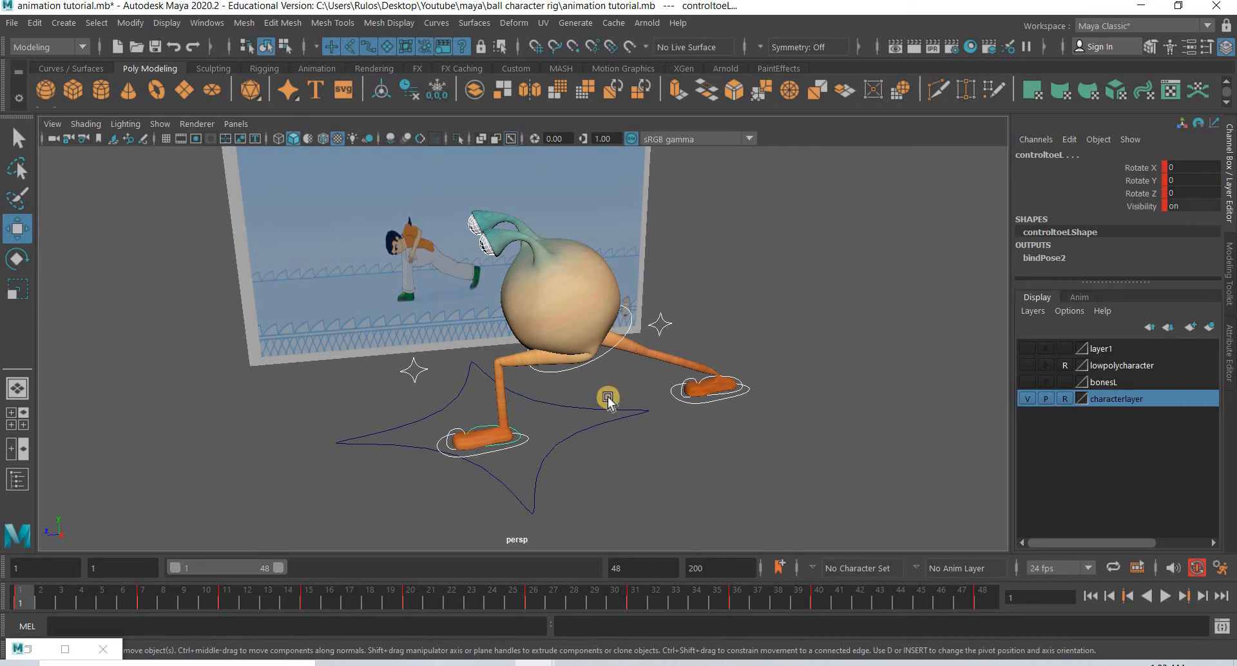
{"action": "left_click", "coordinate": [577, 414]}
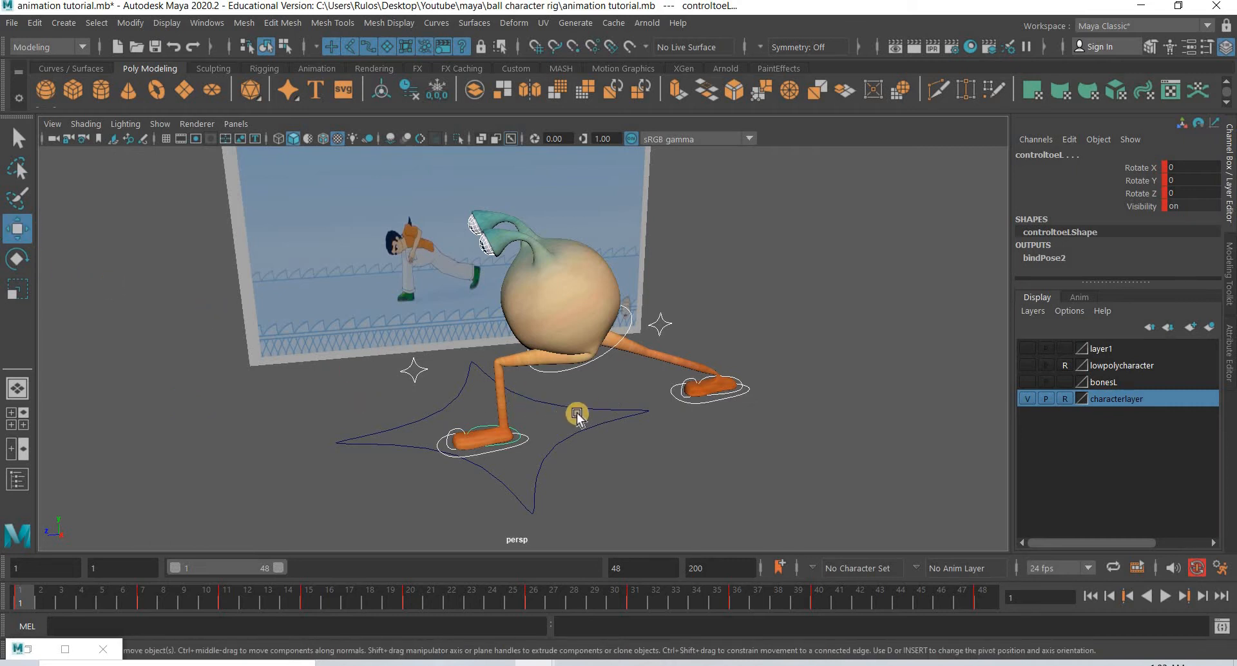
{"action": "left_click_drag", "start_coordinate": [577, 413], "coordinate": [570, 370], "text": "alt"}
{"action": "left_click", "coordinate": [548, 375]}
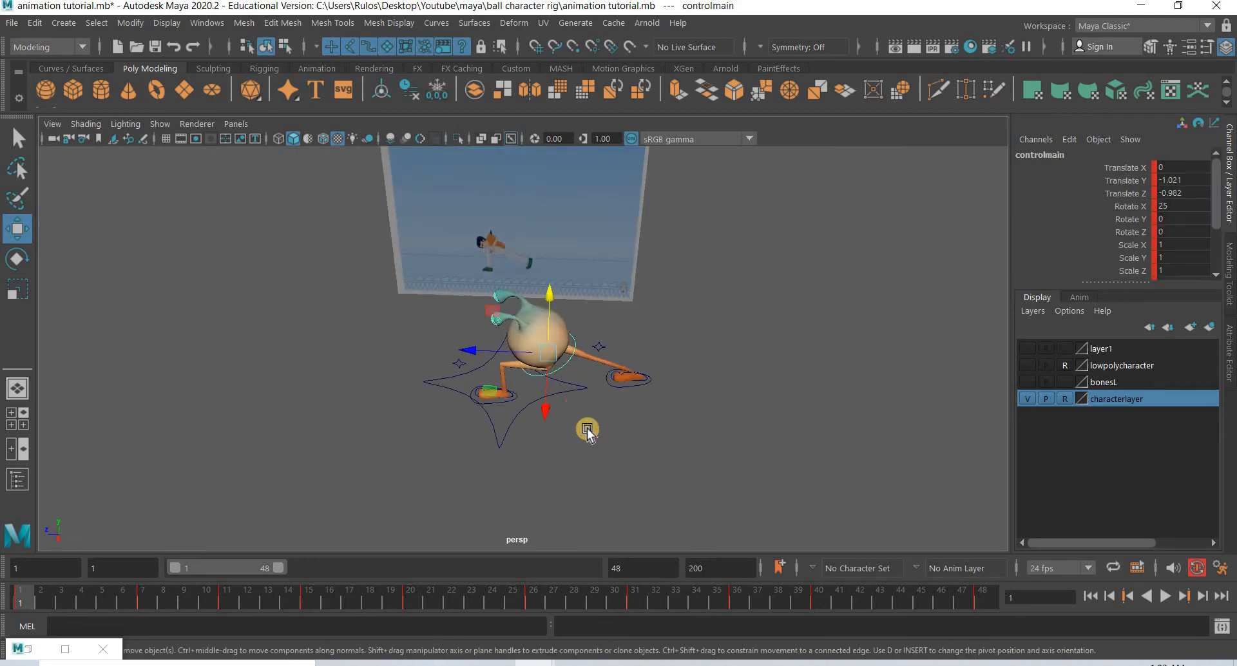
{"action": "left_click_drag", "start_coordinate": [608, 423], "coordinate": [599, 446], "text": "alt"}
{"action": "scroll", "coordinate": [569, 420], "scroll_direction": "up", "scroll_amount": 4}
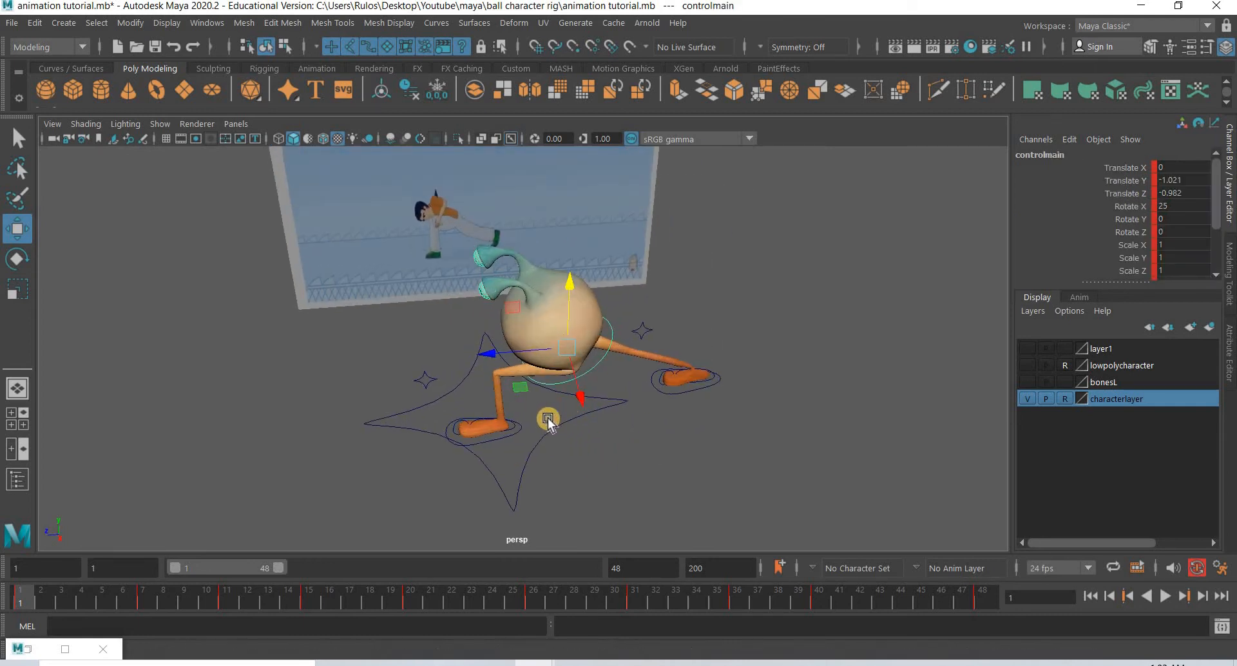
{"action": "middle_click_drag", "start_coordinate": [547, 420], "coordinate": [526, 383], "text": "alt"}
{"action": "scroll", "coordinate": [462, 423], "scroll_direction": "up", "scroll_amount": 3}
{"action": "left_click", "coordinate": [474, 422]}
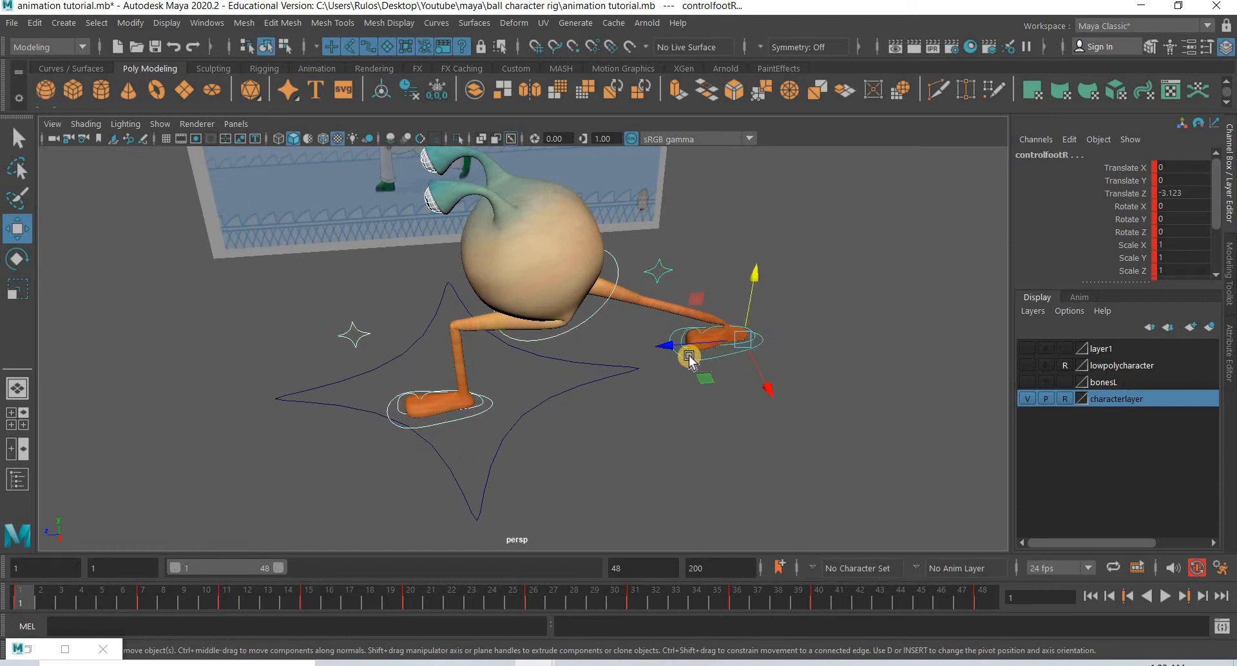
{"action": "left_click_drag", "start_coordinate": [670, 344], "coordinate": [475, 345]}
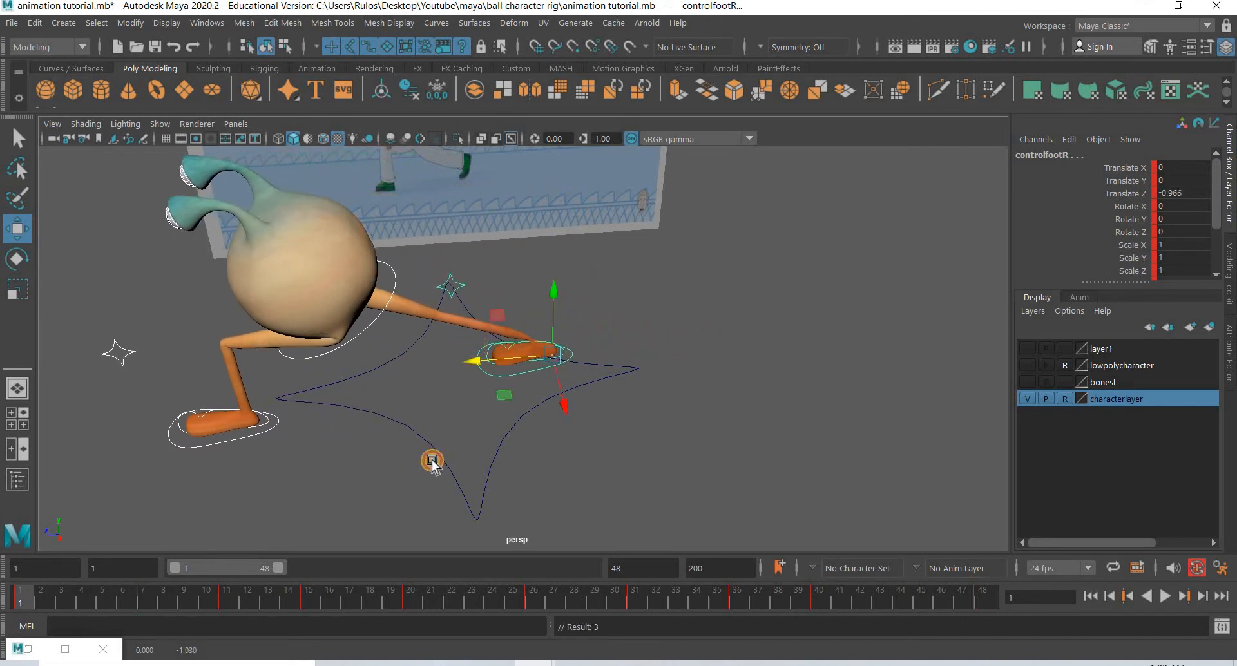
{"action": "left_click_drag", "start_coordinate": [430, 458], "coordinate": [432, 461], "text": "alt"}
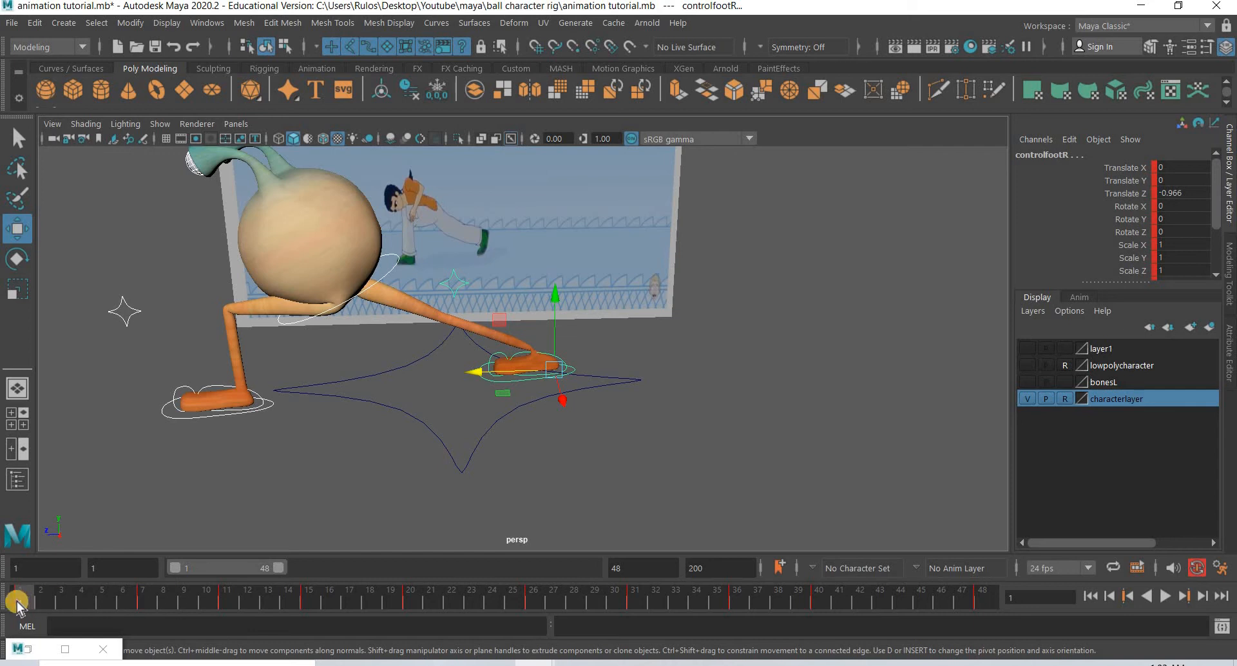
Play back and scrub the opening frames, comparing the character's poses from frame 1 to frame 7 with the reference image
{"action": "left_click_drag", "start_coordinate": [99, 600], "coordinate": [129, 599]}
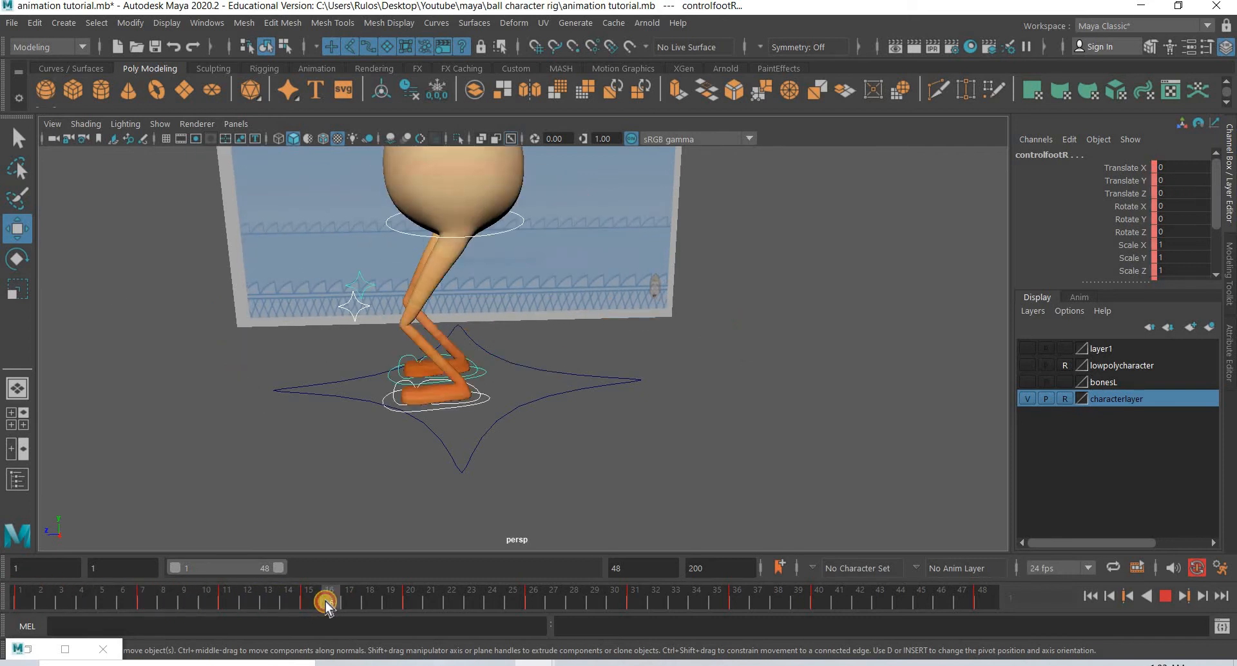
{"action": "key", "text": "Escape"}
{"action": "scroll", "coordinate": [515, 478], "scroll_direction": "down", "scroll_amount": 2}
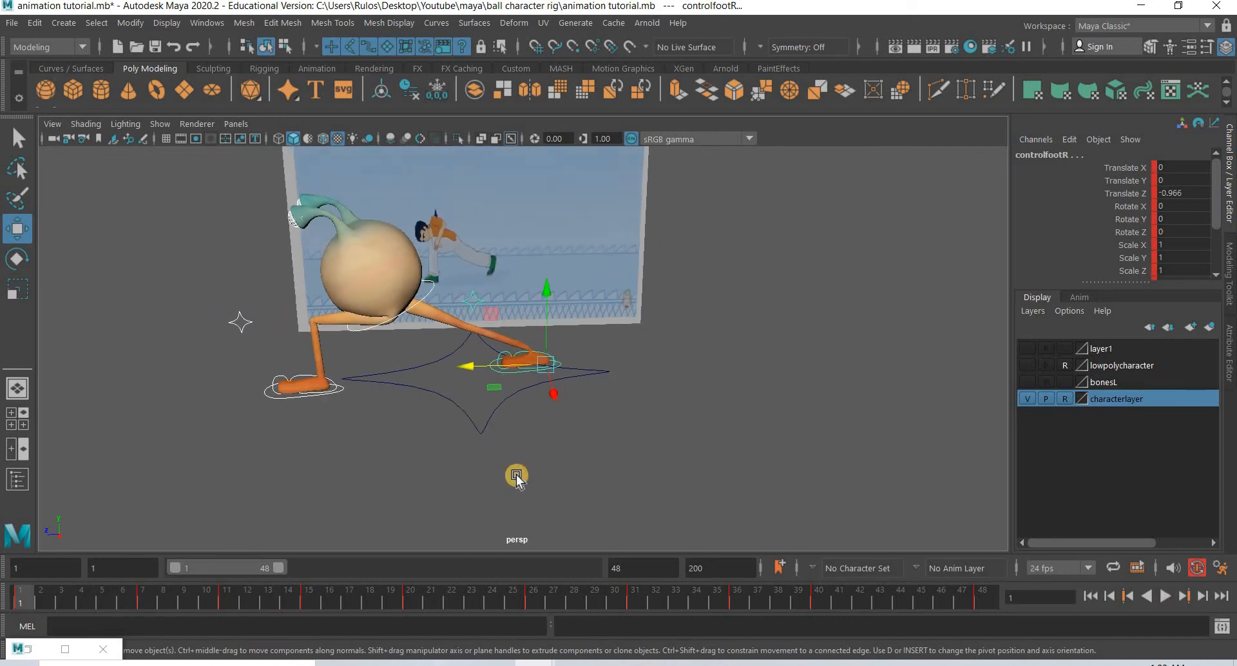
{"action": "left_click_drag", "start_coordinate": [534, 475], "coordinate": [525, 500], "text": "alt"}
{"action": "middle_click_drag", "start_coordinate": [529, 468], "coordinate": [515, 527], "text": "alt"}
{"action": "scroll", "coordinate": [536, 487], "scroll_direction": "up", "scroll_amount": 3}
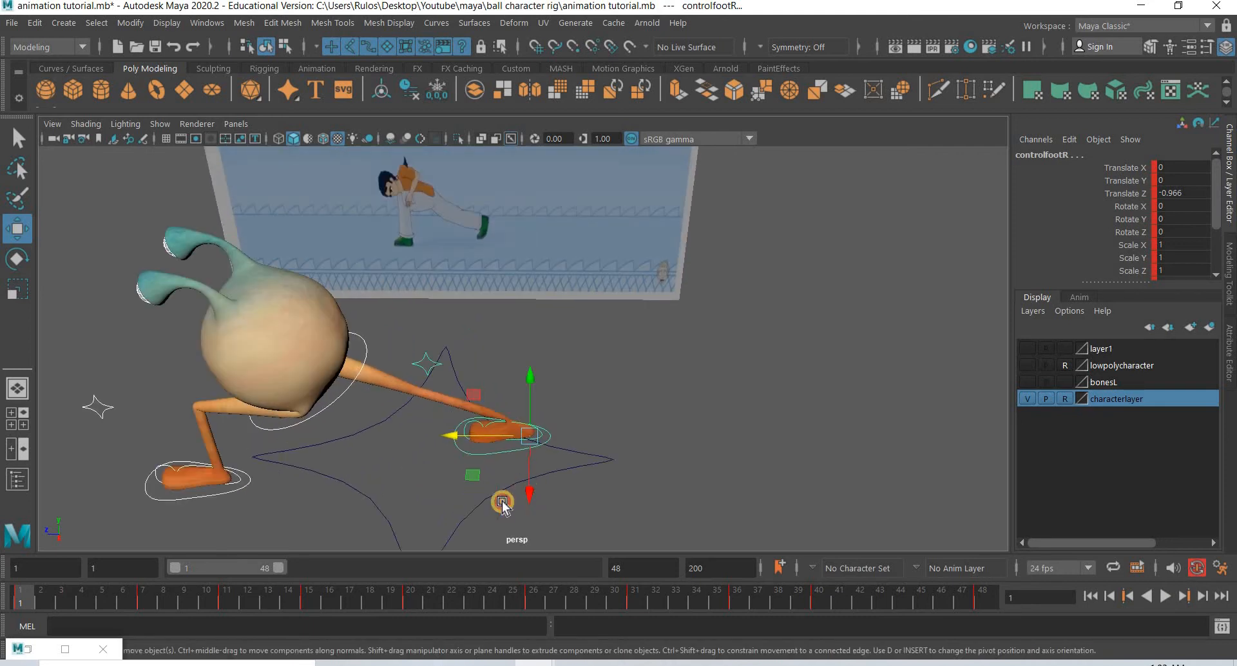
{"action": "key", "text": "alt+v"}
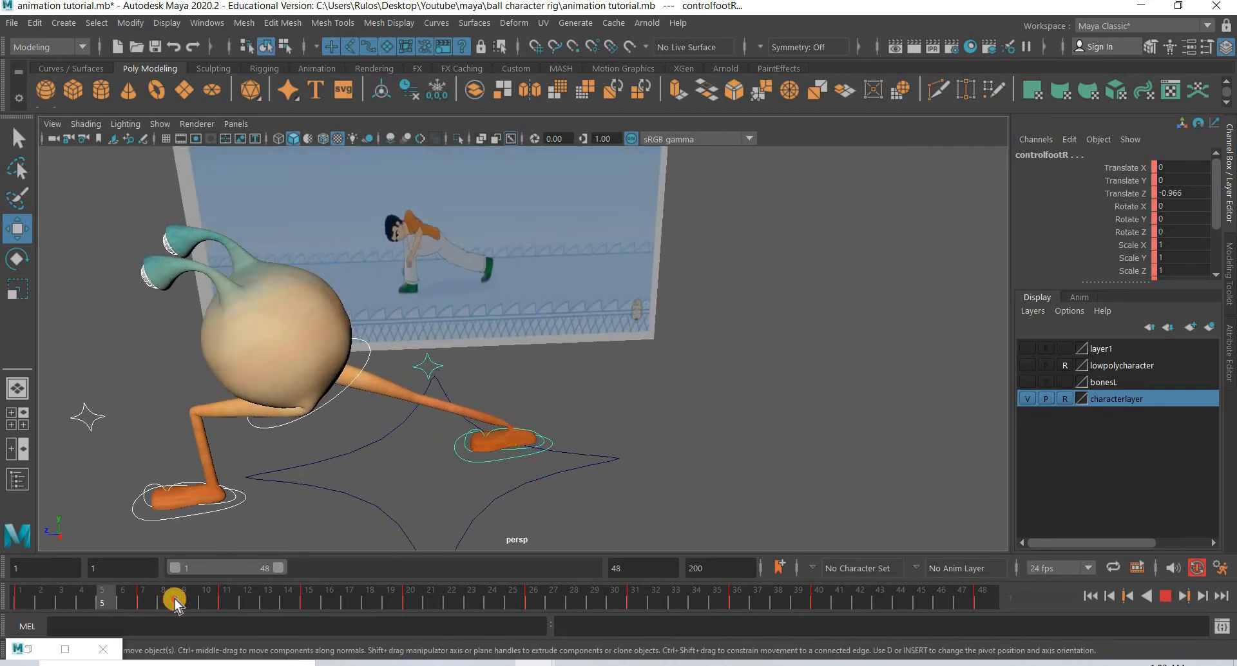
{"action": "left_click", "coordinate": [143, 598]}
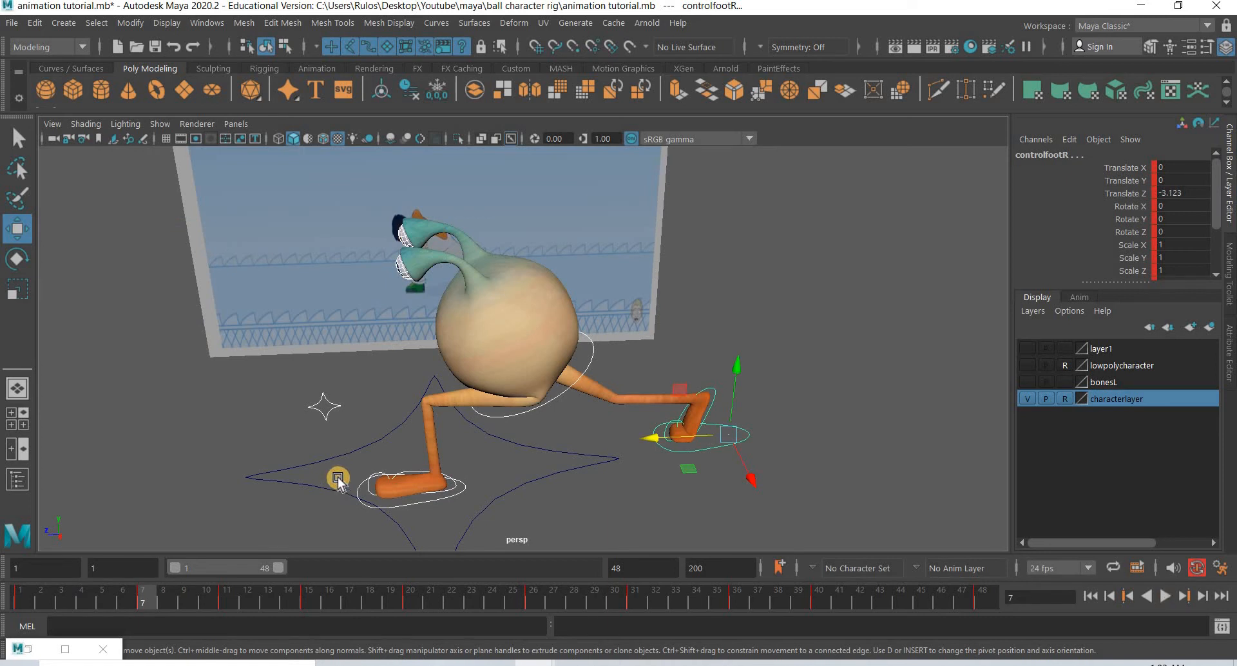
{"action": "left_click_drag", "start_coordinate": [338, 480], "coordinate": [315, 540], "text": "alt"}
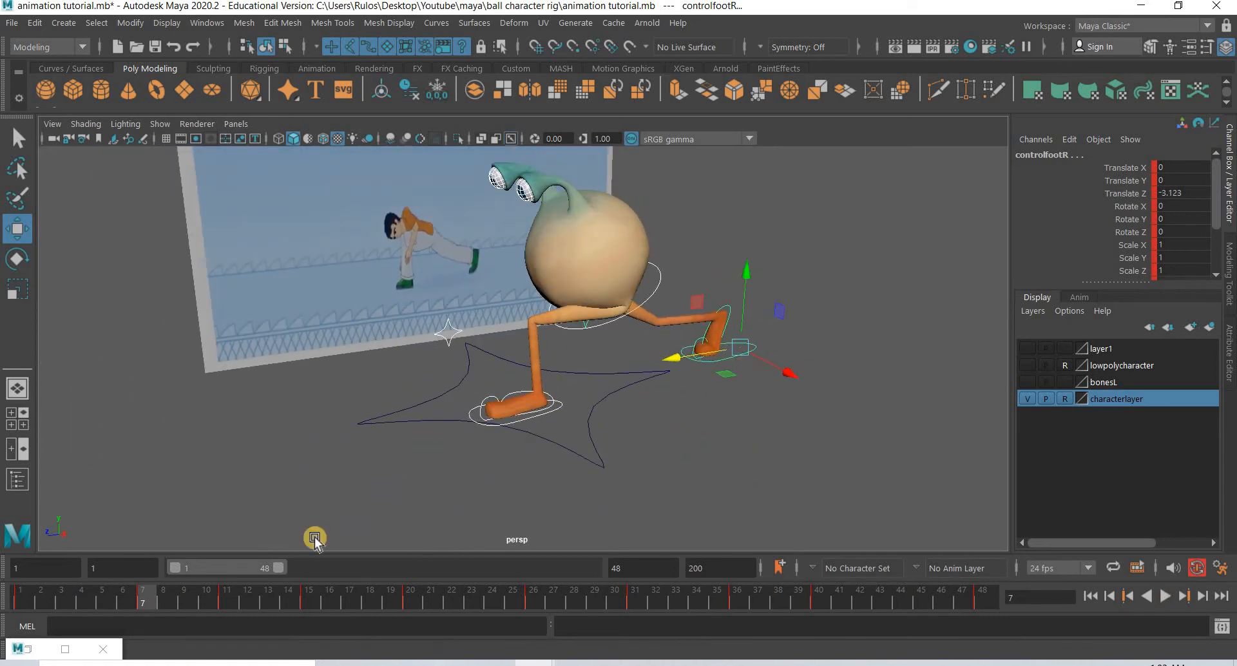
{"action": "middle_click_drag", "start_coordinate": [315, 540], "coordinate": [277, 565], "text": "alt"}
{"action": "key", "text": "alt+v"}
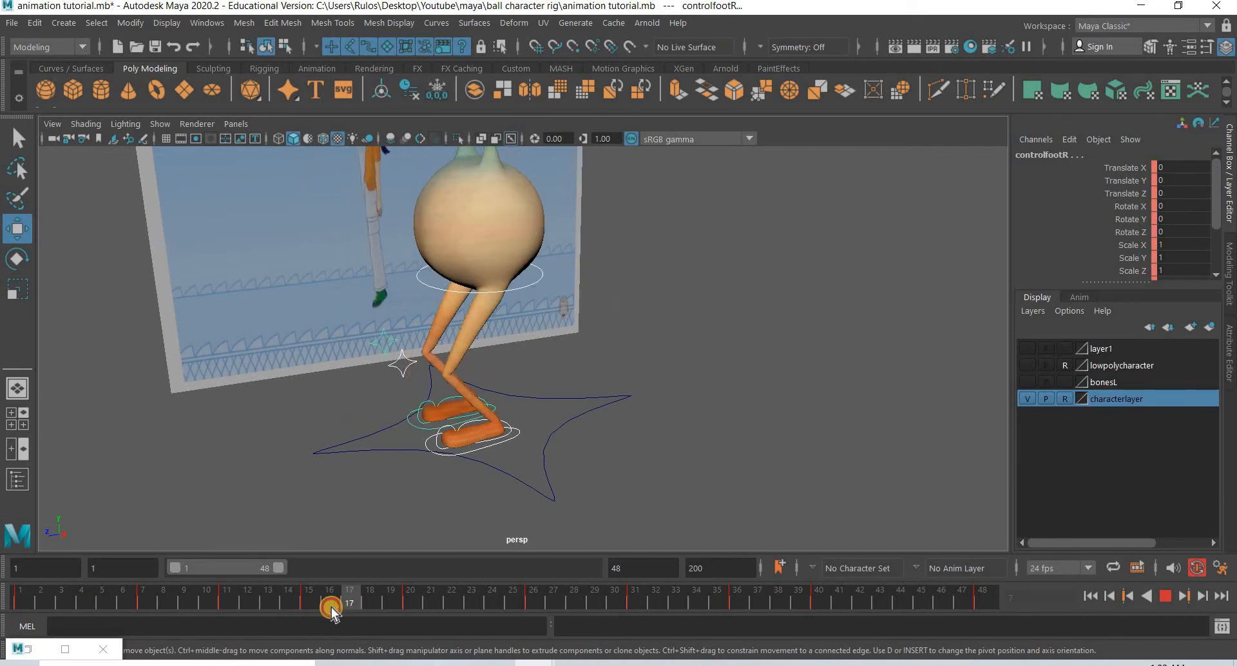
At frame 15, set the left toe control's Rotate X to 70 to lift the heel of the standing foot
{"action": "left_click_drag", "start_coordinate": [320, 608], "coordinate": [315, 606]}
{"action": "middle_click_drag", "start_coordinate": [592, 378], "coordinate": [593, 474], "text": "alt"}
{"action": "middle_click_drag", "start_coordinate": [709, 394], "coordinate": [719, 368], "text": "alt"}
{"action": "left_click", "coordinate": [550, 377]}
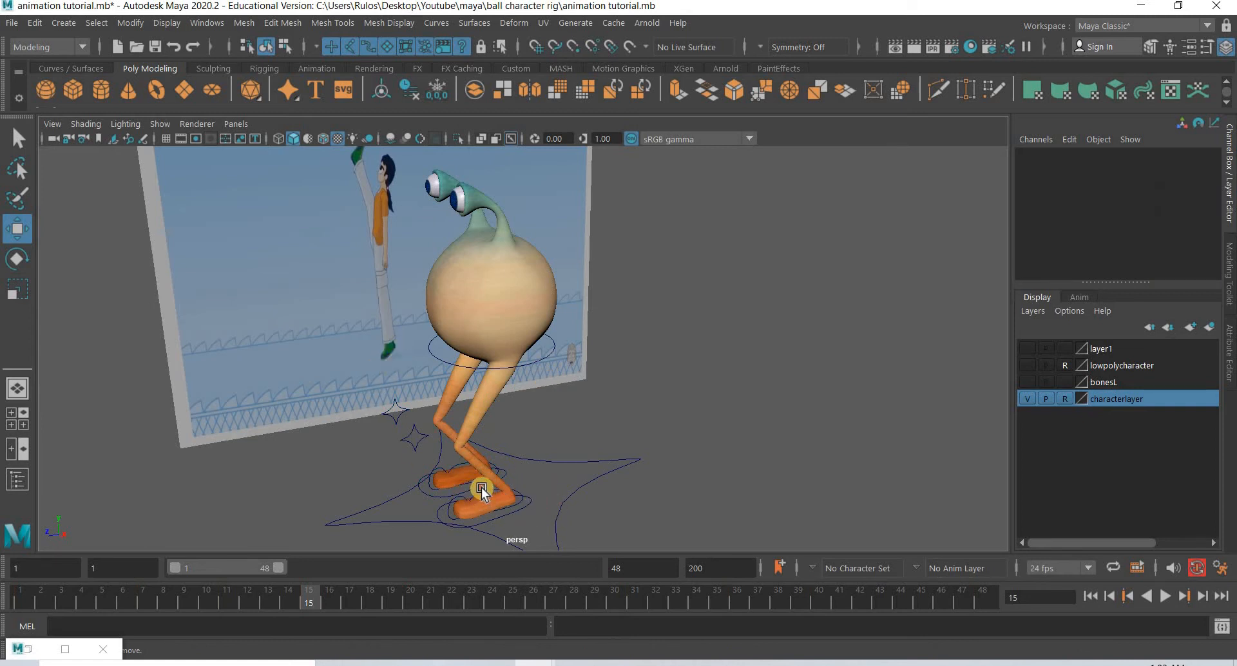
{"action": "left_click", "coordinate": [389, 494]}
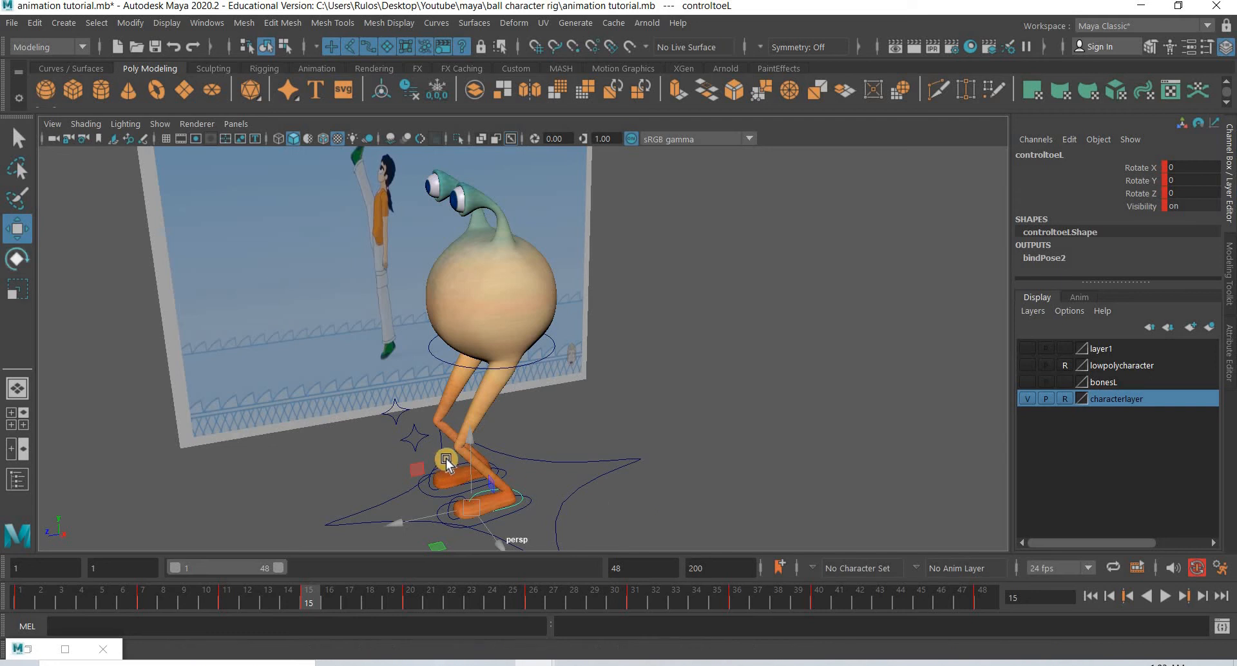
{"action": "key", "text": "e"}
{"action": "left_click_drag", "start_coordinate": [389, 480], "coordinate": [406, 451]}
{"action": "left_click_drag", "start_coordinate": [1137, 208], "coordinate": [1204, 157]}
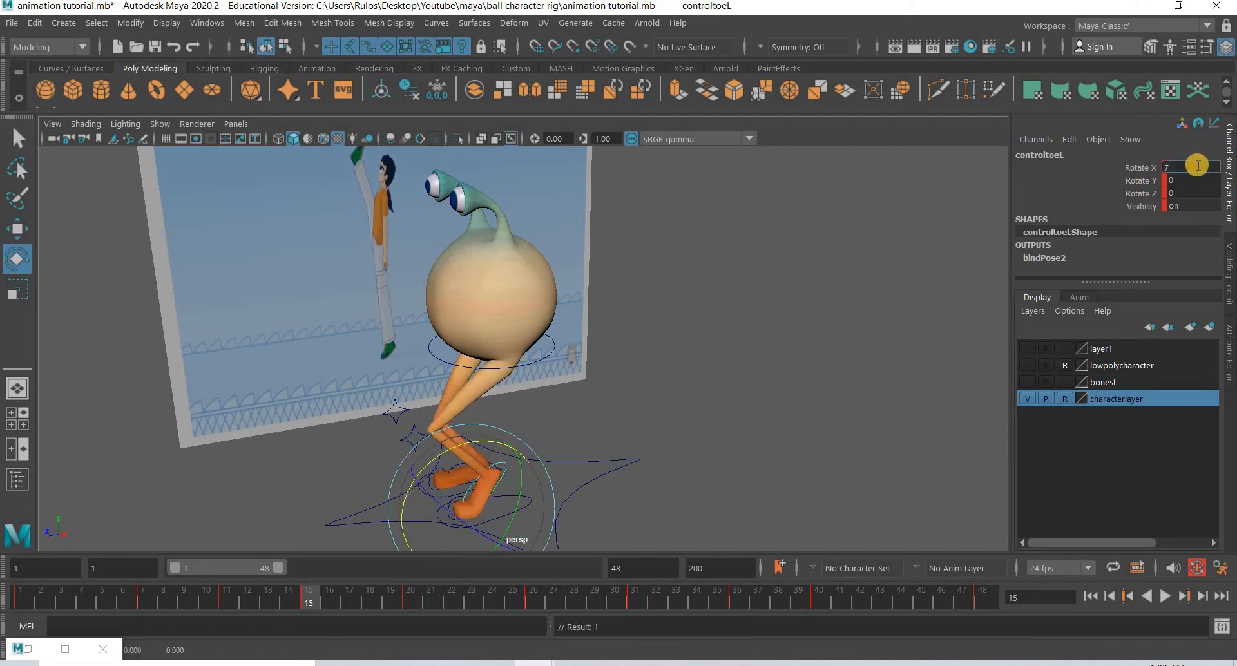
{"action": "type", "text": "0"}
{"action": "key", "text": "Return"}
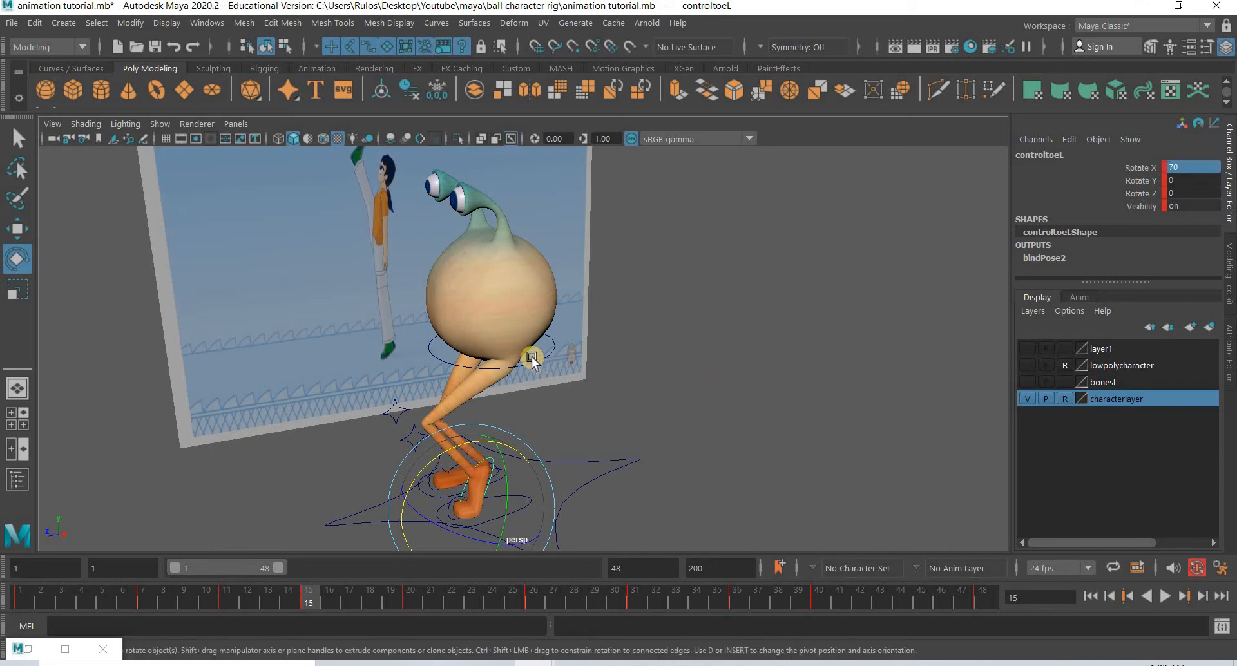
Shift the main control forward to about 0.387 in Translate Z and raise it to about 0.28 in Translate Y
{"action": "left_click", "coordinate": [539, 358]}
{"action": "left_click", "coordinate": [17, 230]}
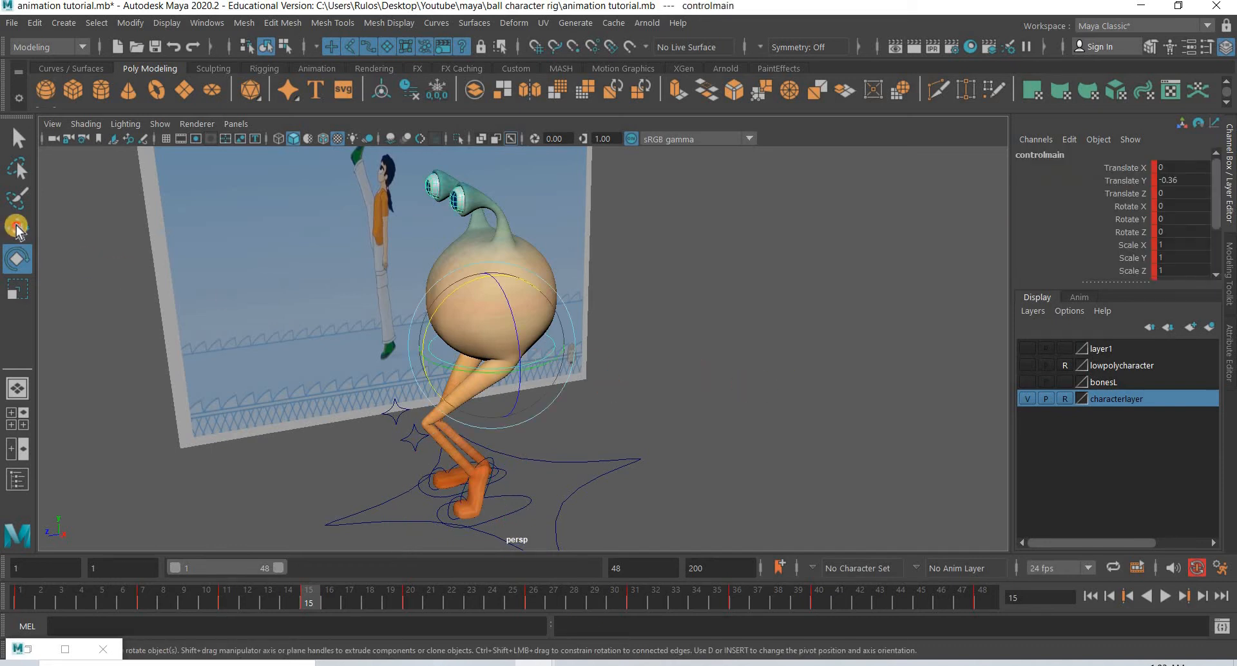
{"action": "left_click_drag", "start_coordinate": [577, 425], "coordinate": [346, 325], "text": "alt"}
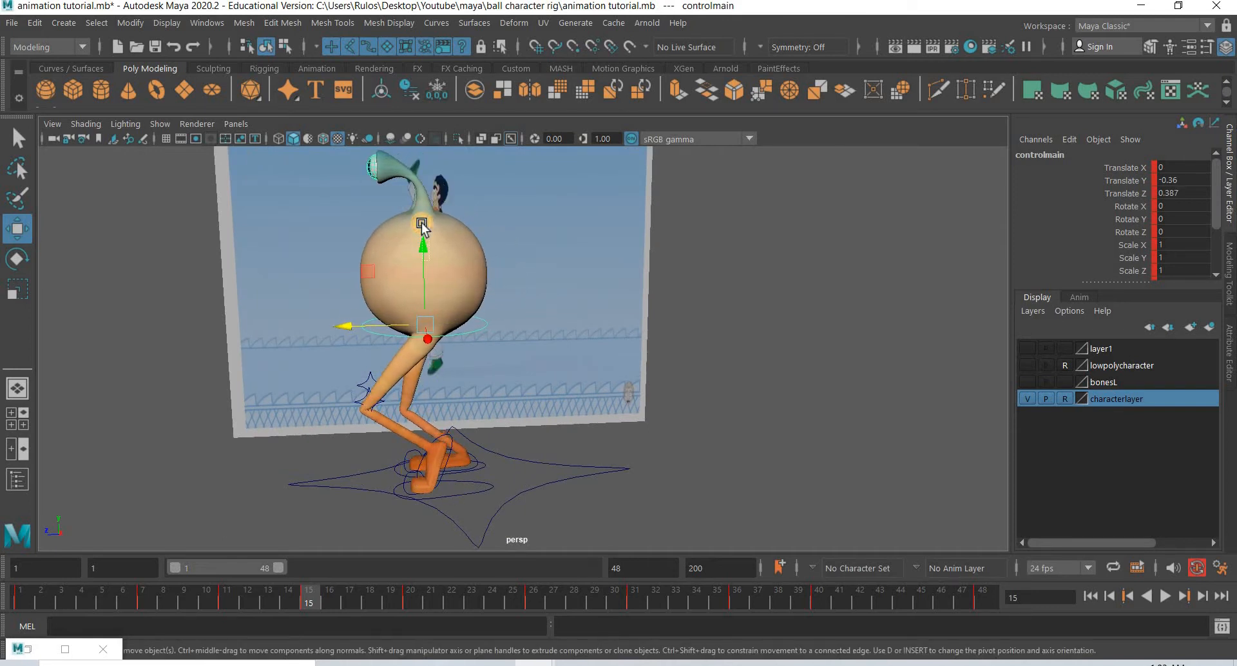
{"action": "left_click_drag", "start_coordinate": [441, 249], "coordinate": [435, 191]}
{"action": "key", "text": "ctrl+z"}
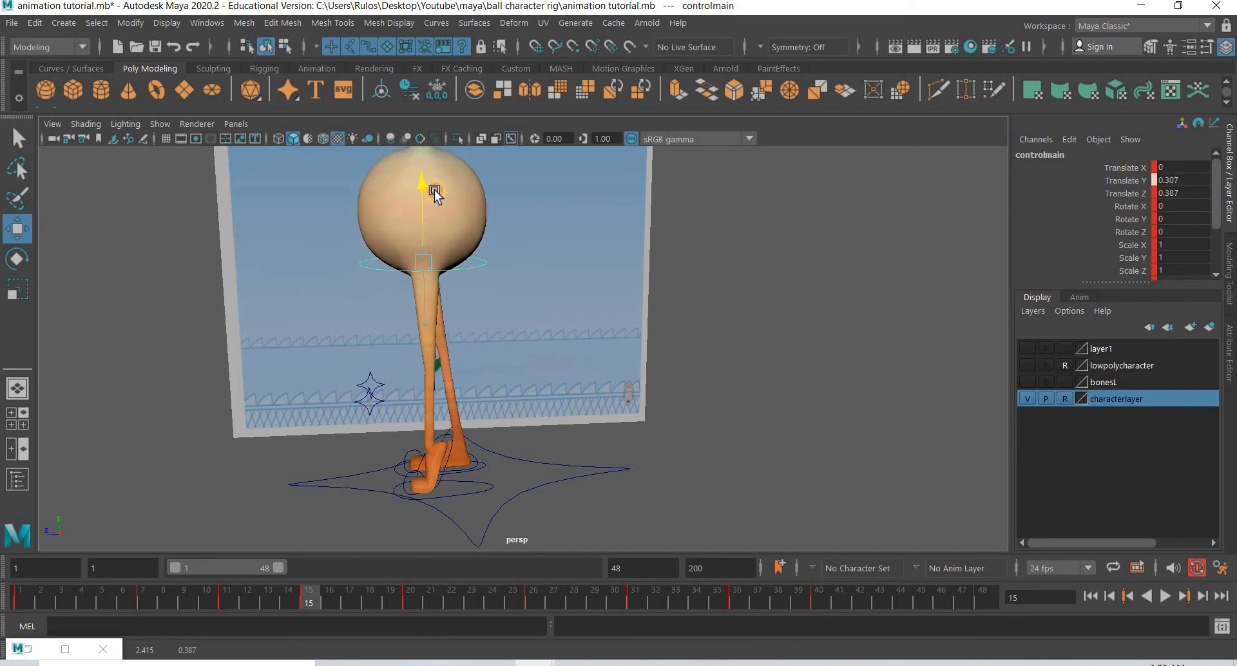
{"action": "left_click_drag", "start_coordinate": [434, 194], "coordinate": [434, 196]}
{"action": "left_click_drag", "start_coordinate": [450, 330], "coordinate": [315, 299], "text": "alt"}
Raise the right foot control to about 3.664 in Translate Y and 1.806 in Translate Z, rotated about -107.52 in X
{"action": "left_click", "coordinate": [492, 509]}
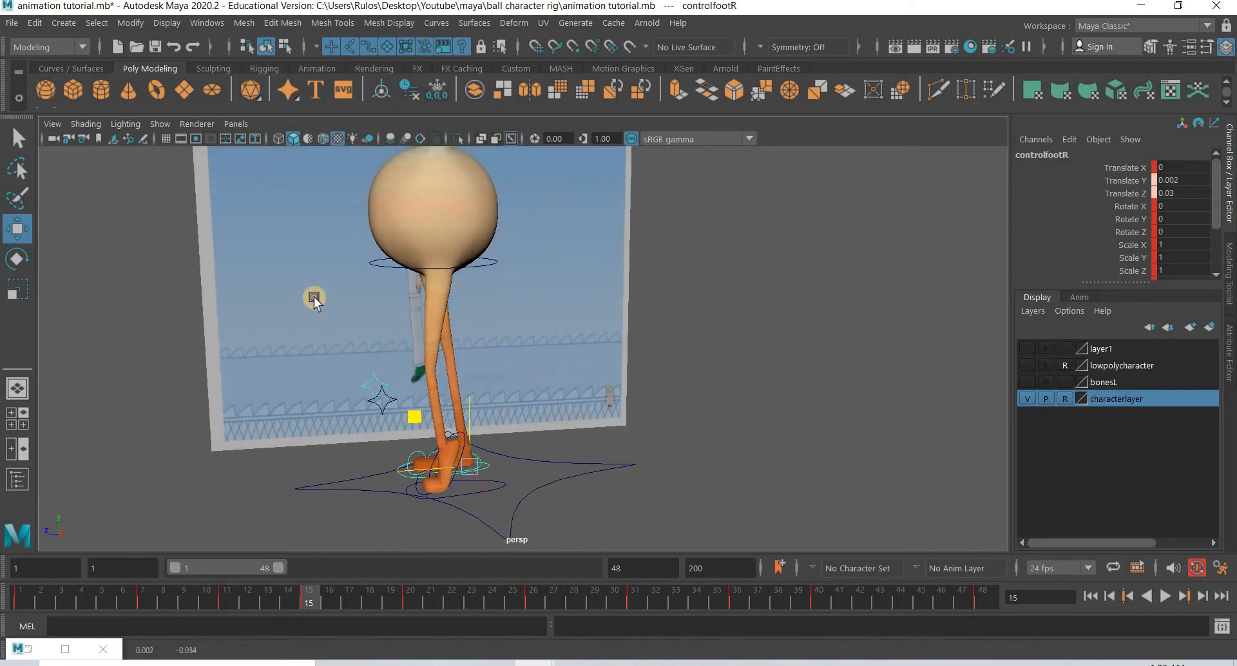
{"action": "middle_click_drag", "start_coordinate": [314, 300], "coordinate": [246, 175]}
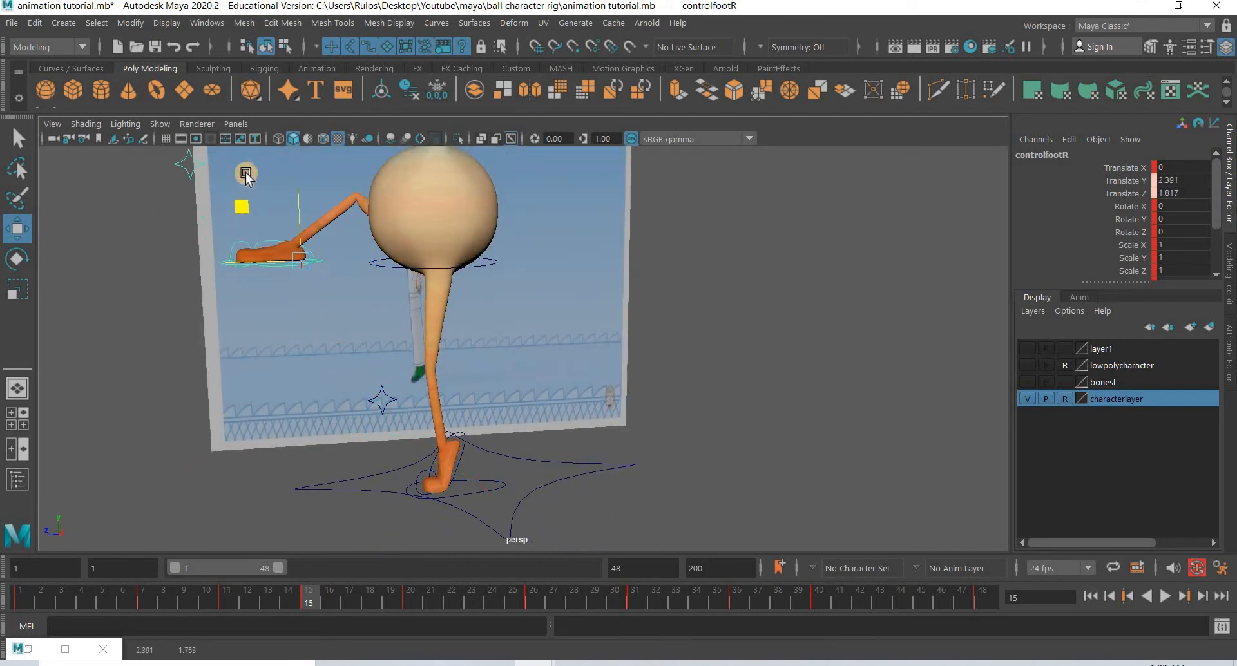
{"action": "left_click_drag", "start_coordinate": [245, 173], "coordinate": [243, 169]}
{"action": "middle_click_drag", "start_coordinate": [341, 216], "coordinate": [480, 369], "text": "alt"}
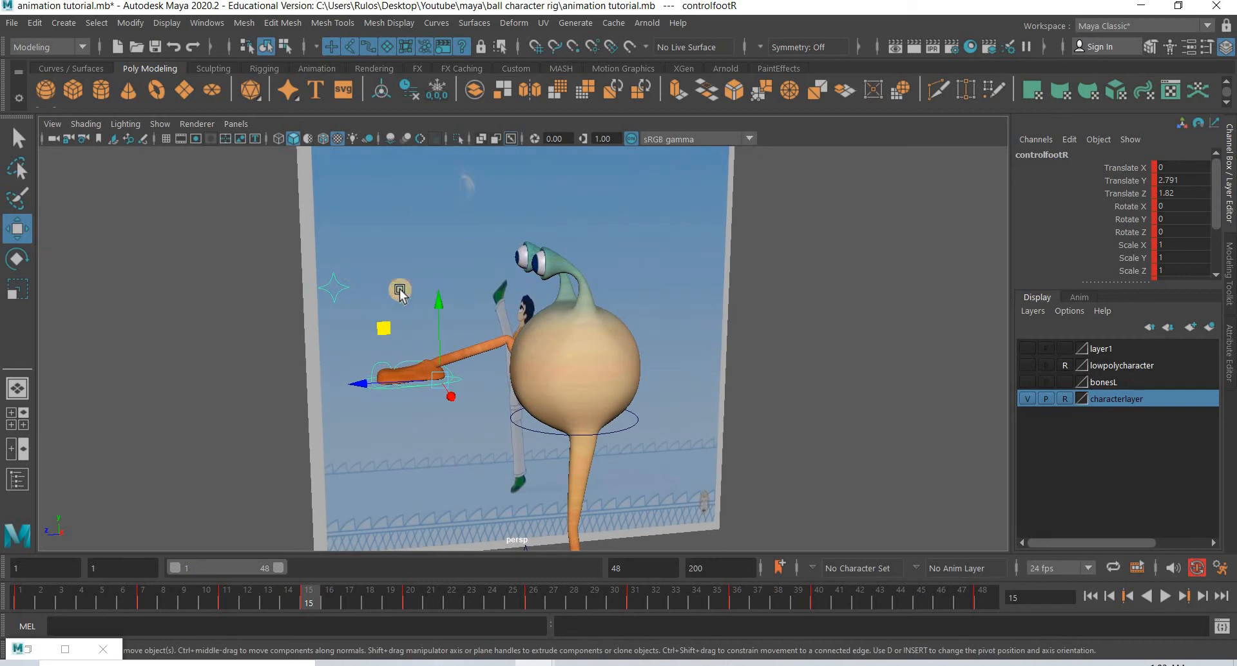
{"action": "key", "text": "e"}
{"action": "left_click_drag", "start_coordinate": [475, 317], "coordinate": [360, 361]}
{"action": "key", "text": "w"}
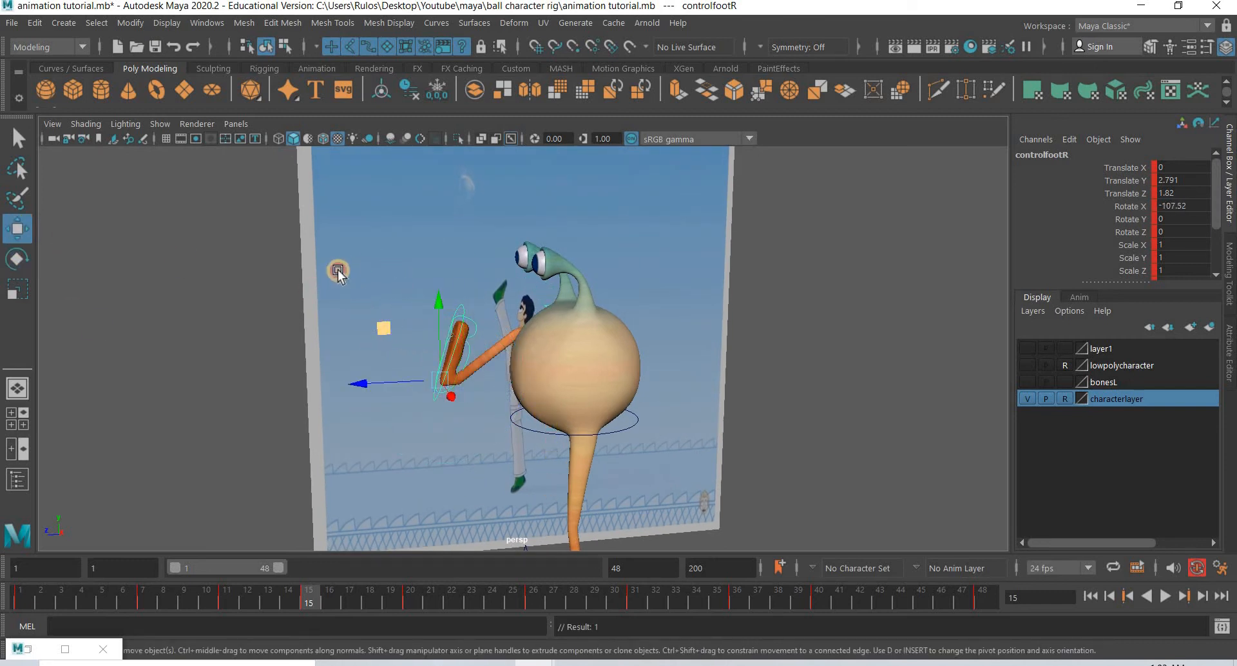
{"action": "middle_click_drag", "start_coordinate": [338, 269], "coordinate": [381, 249]}
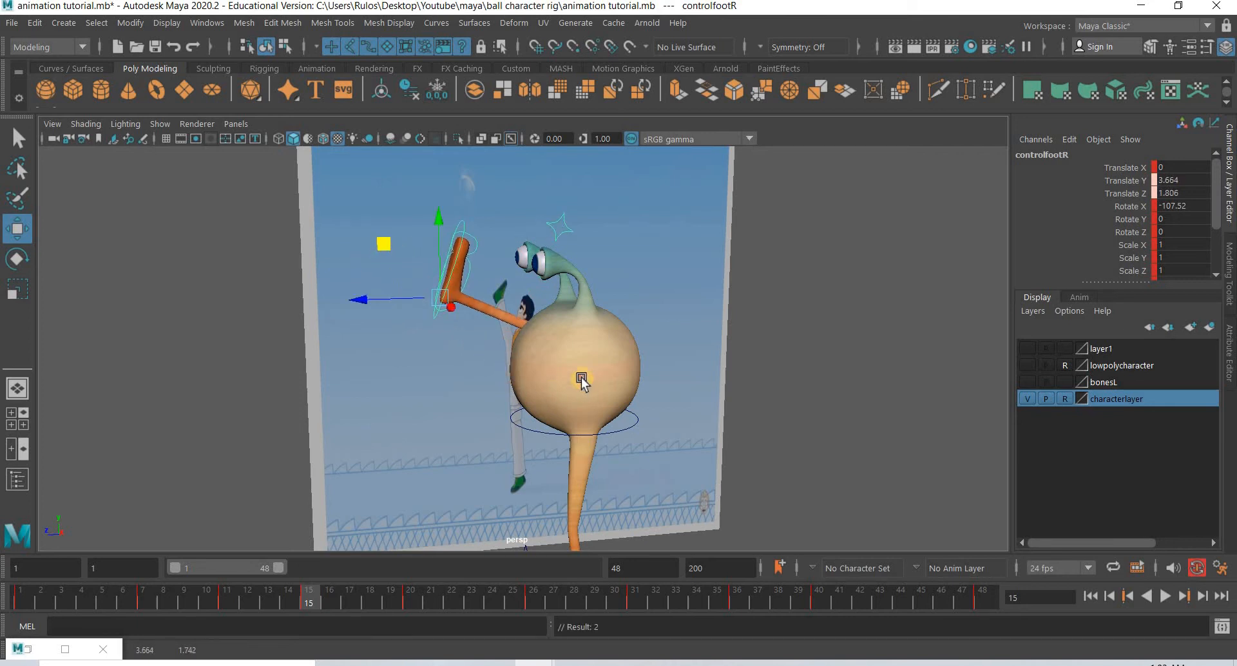
{"action": "left_click_drag", "start_coordinate": [581, 378], "coordinate": [637, 415], "text": "alt"}
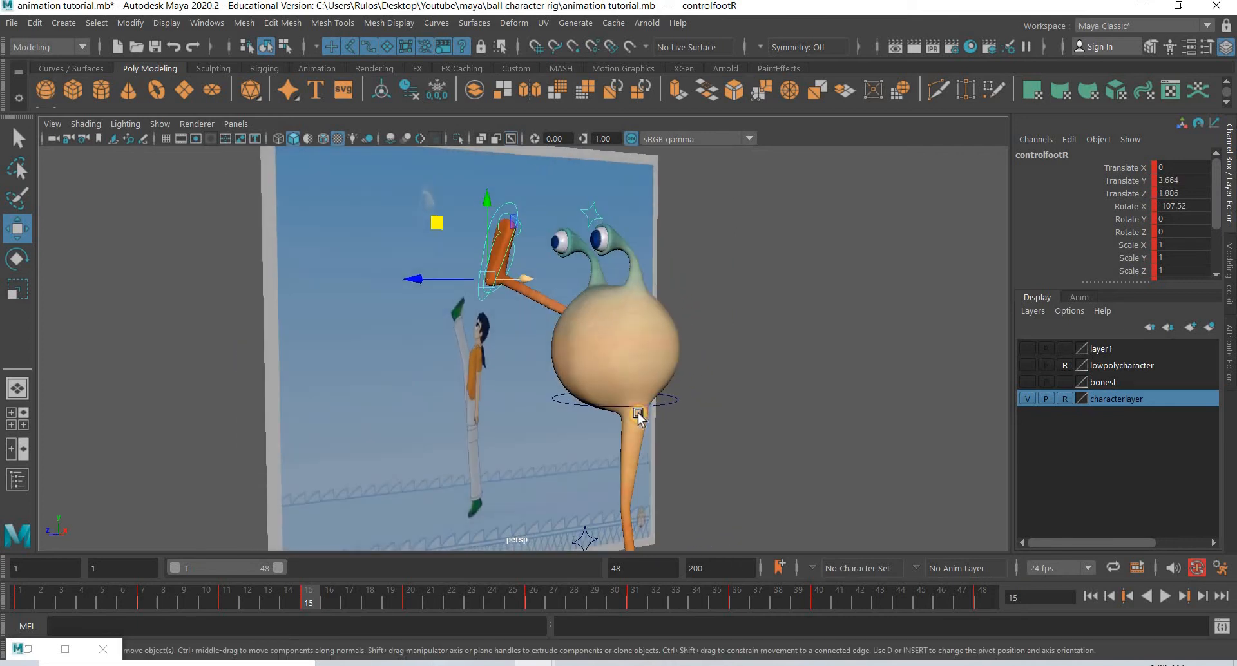
Lean the body back by setting the main control's Rotate X to -50
{"action": "left_click", "coordinate": [16, 263]}
{"action": "left_click_drag", "start_coordinate": [599, 321], "coordinate": [600, 341]}
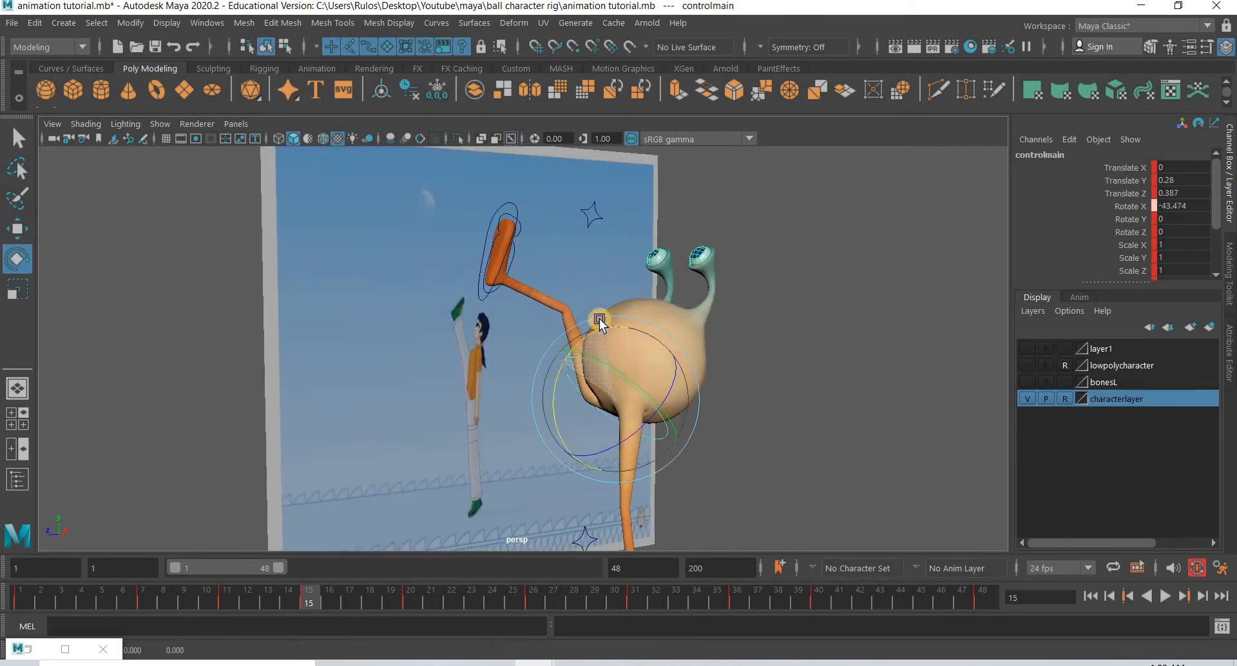
{"action": "left_click", "coordinate": [1197, 209]}
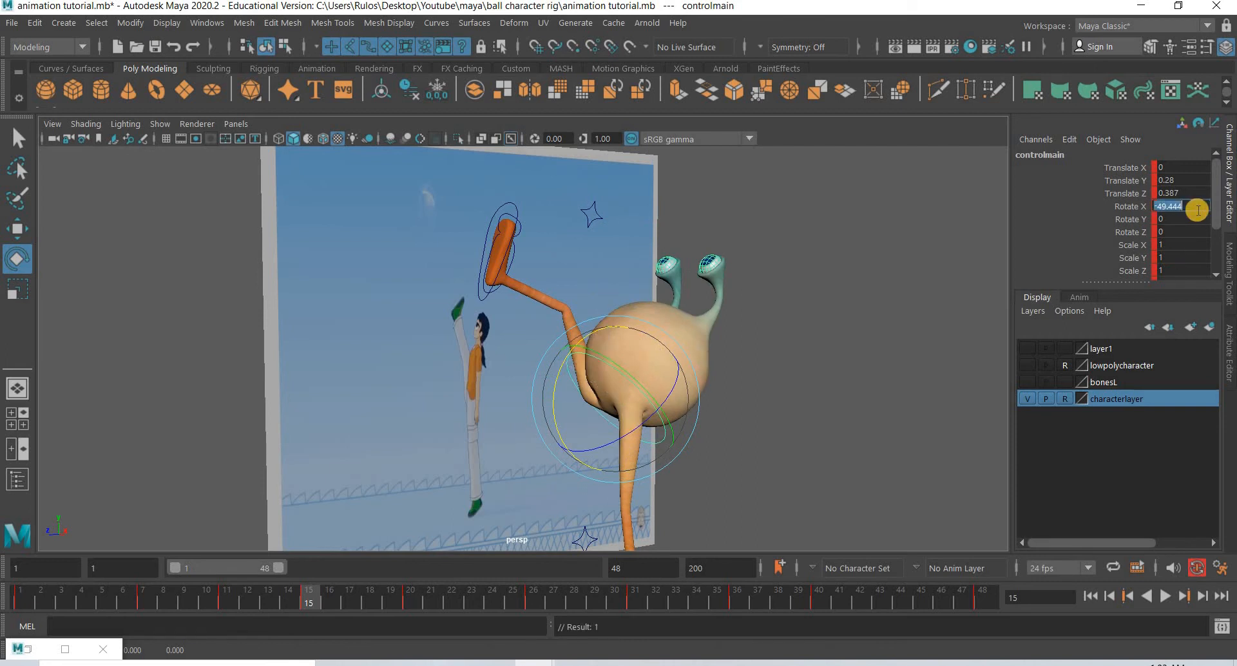
{"action": "key", "text": "Return"}
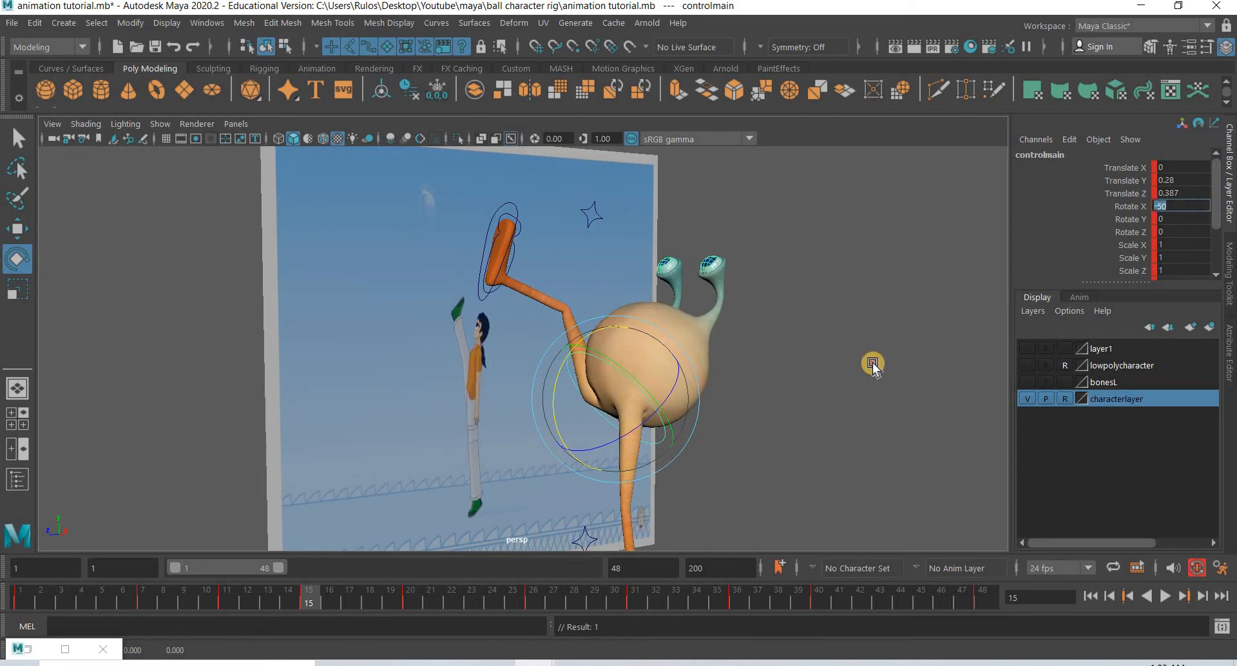
At frame 15, set the raised right foot control's Rotate X to -135
{"action": "left_click_drag", "start_coordinate": [873, 365], "coordinate": [543, 321], "text": "alt"}
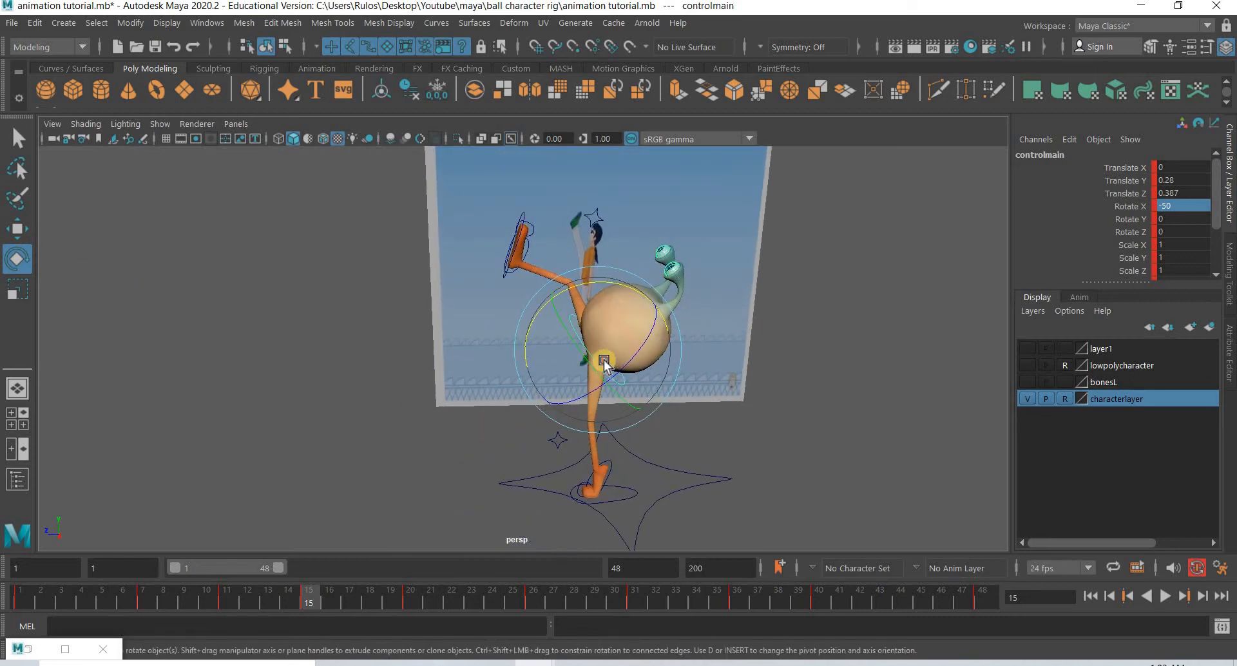
{"action": "left_click_drag", "start_coordinate": [621, 361], "coordinate": [683, 356], "text": "alt"}
{"action": "scroll", "coordinate": [585, 376], "scroll_direction": "up", "scroll_amount": 2}
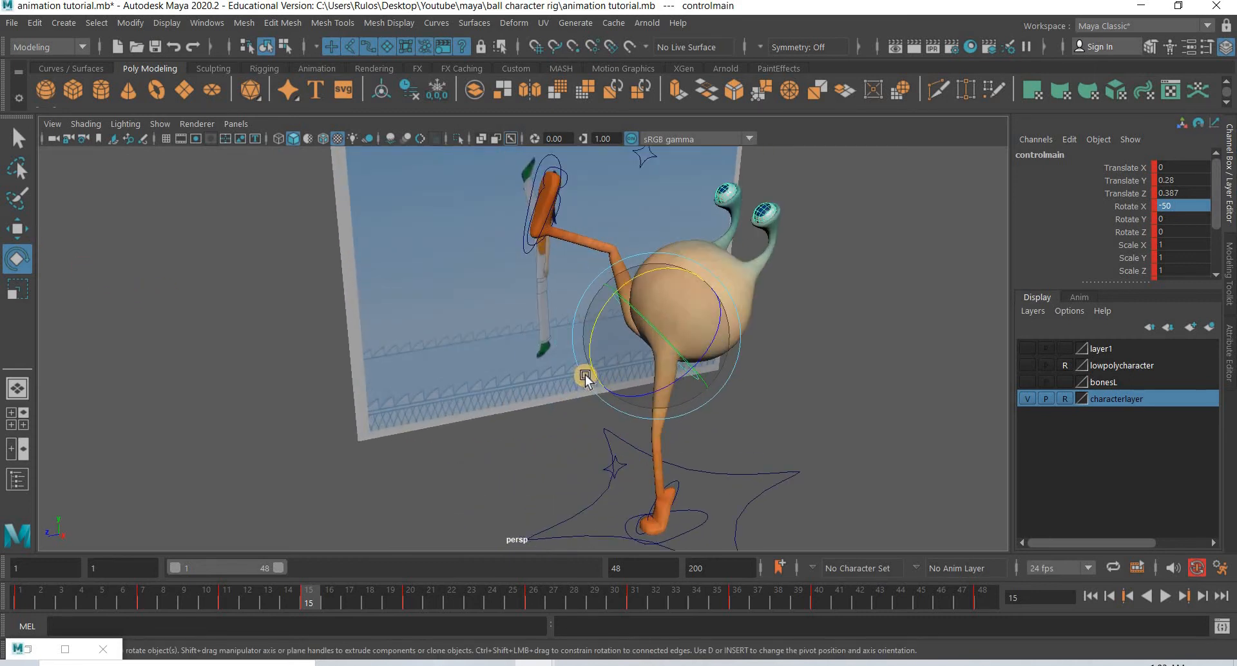
{"action": "middle_click_drag", "start_coordinate": [652, 259], "coordinate": [548, 277], "text": "alt"}
{"action": "scroll", "coordinate": [591, 340], "scroll_direction": "up", "scroll_amount": 2}
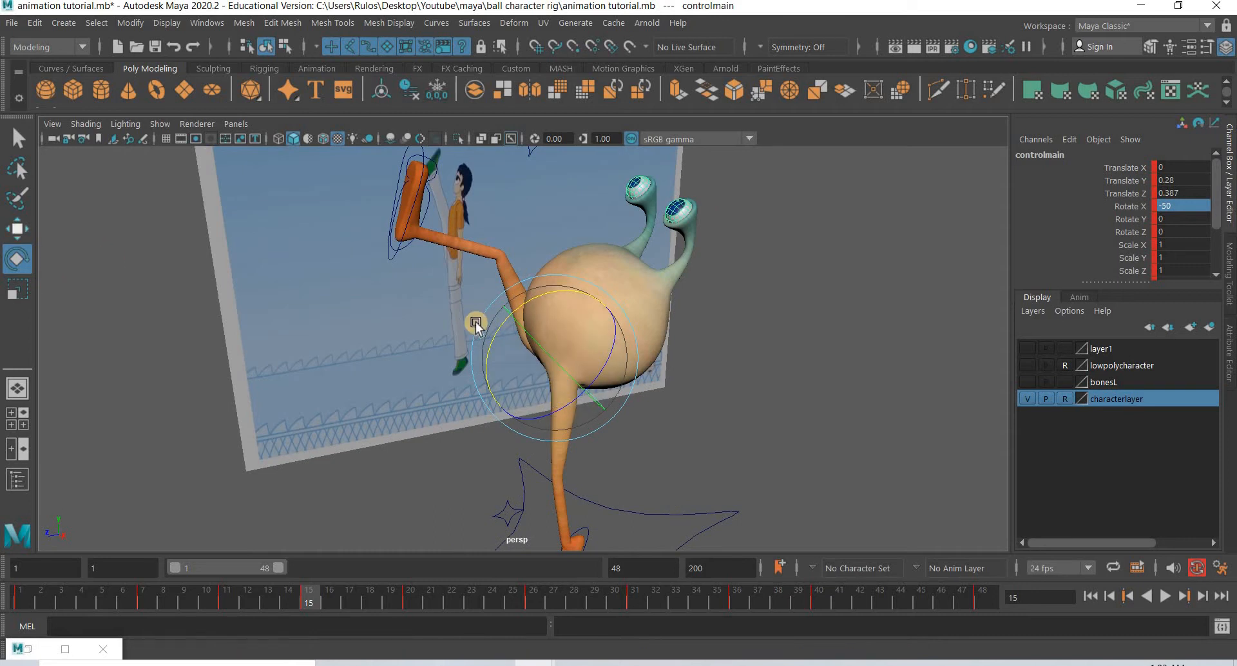
{"action": "key", "text": "w"}
{"action": "left_click_drag", "start_coordinate": [437, 331], "coordinate": [379, 373], "text": "alt"}
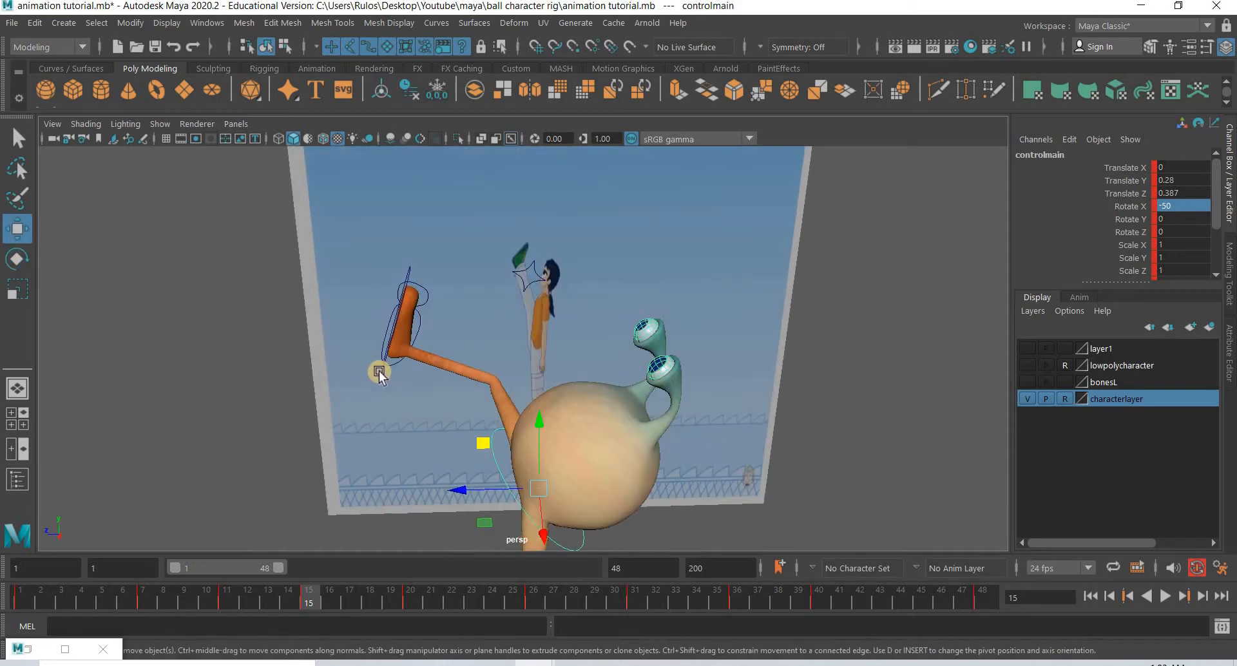
{"action": "left_click", "coordinate": [419, 302]}
{"action": "key", "text": "e"}
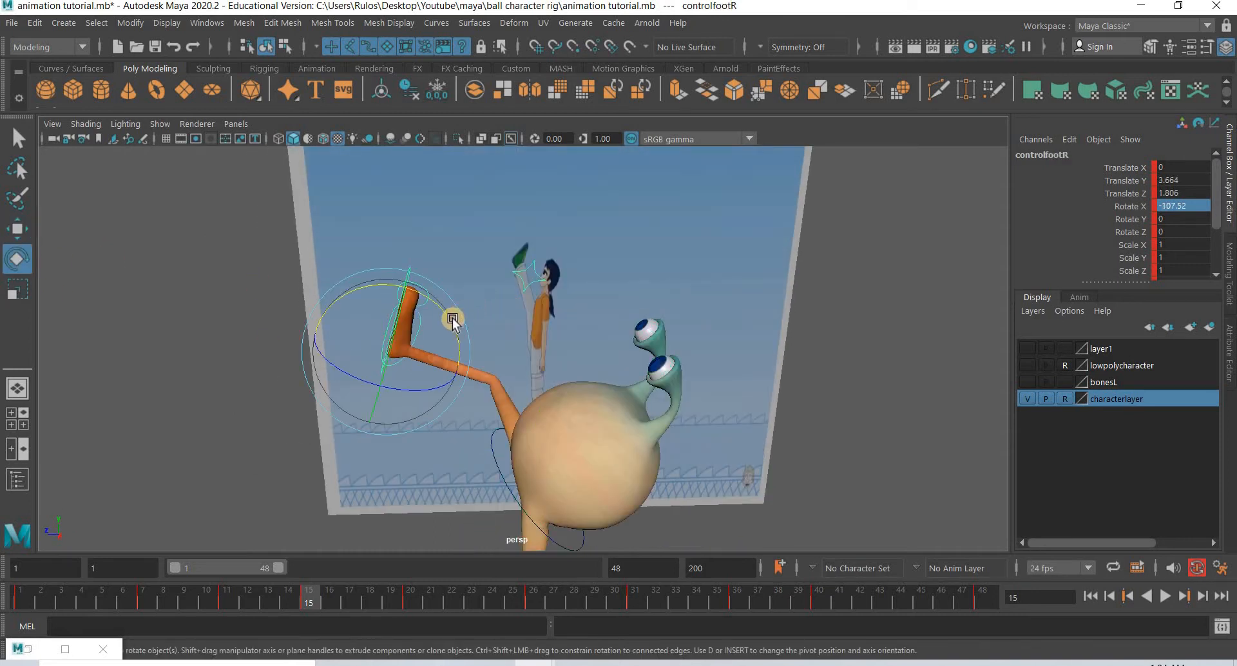
{"action": "left_click_drag", "start_coordinate": [1199, 211], "coordinate": [1183, 213], "text": "ctrl"}
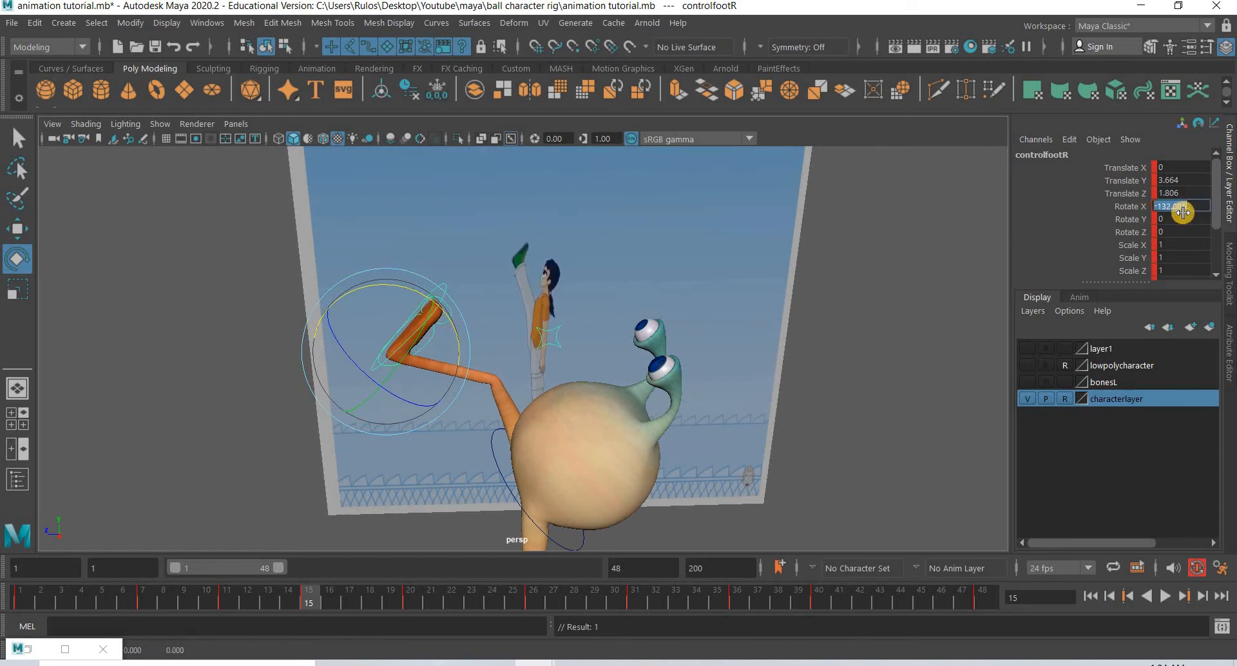
{"action": "type", "text": "5"}
{"action": "key", "text": "Return"}
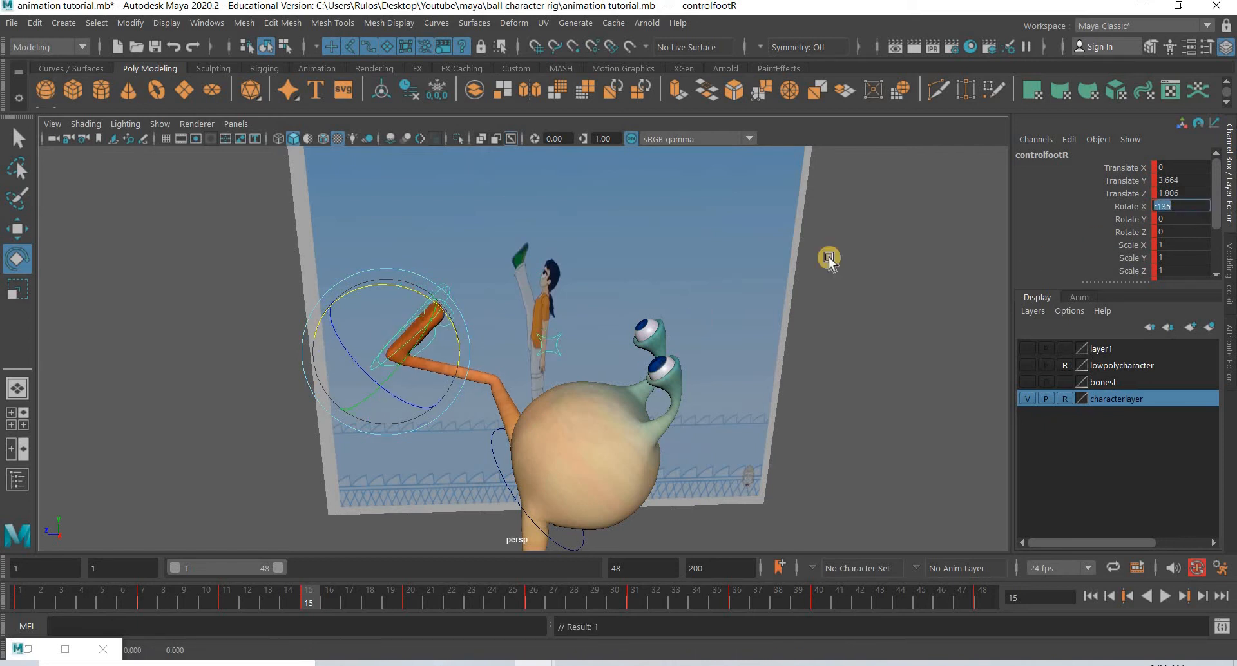
Move the right foot control to about 4.024 in Translate Y and 1.646 in Translate Z, extending the kicking leg
{"action": "key", "text": "w"}
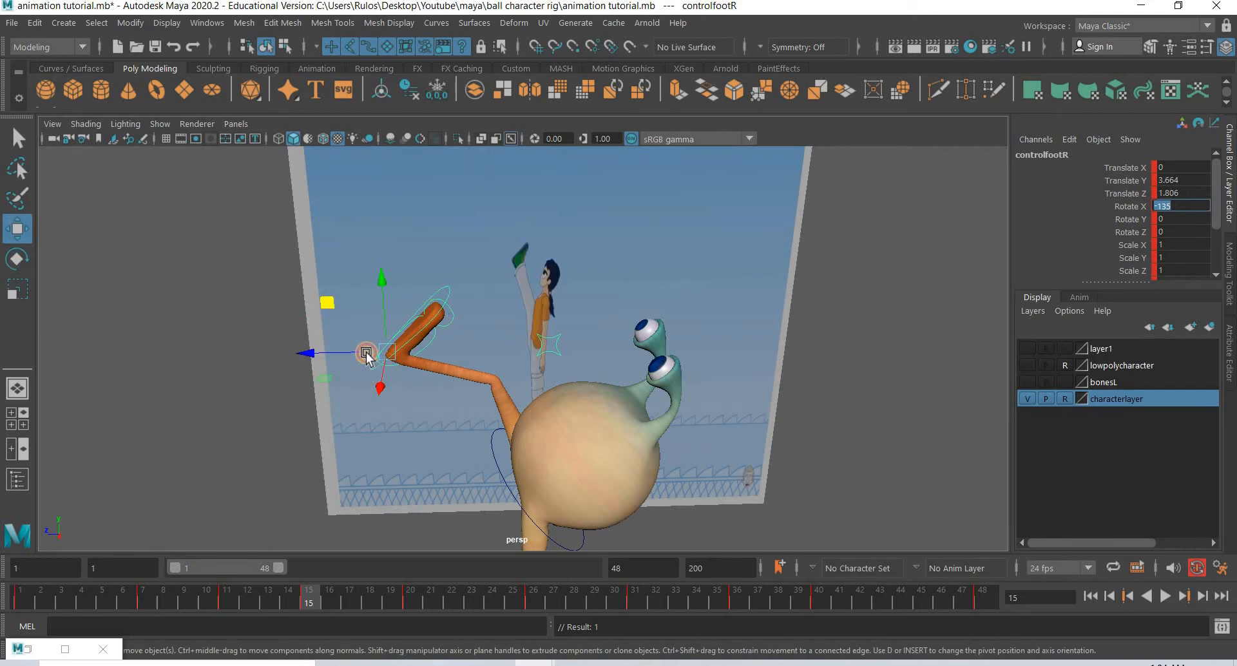
{"action": "left_click_drag", "start_coordinate": [368, 355], "coordinate": [353, 293], "text": "alt"}
{"action": "left_click_drag", "start_coordinate": [338, 248], "coordinate": [369, 195]}
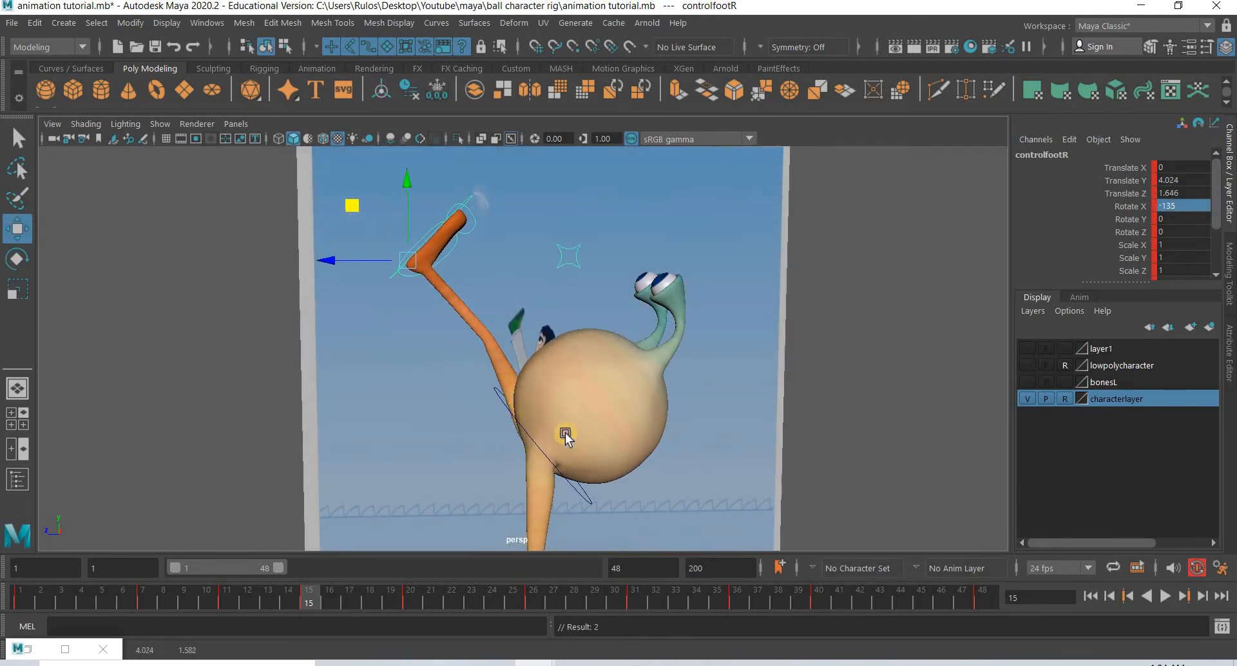
{"action": "scroll", "coordinate": [565, 432], "scroll_direction": "down", "scroll_amount": 4}
{"action": "mouse_move", "coordinate": [560, 428]}
{"action": "left_mouse_down", "text": "alt"}
{"action": "mouse_move", "coordinate": [544, 412]}
{"action": "mouse_move", "coordinate": [544, 351]}
{"action": "mouse_move", "coordinate": [548, 430]}
{"action": "left_mouse_up", "text": "alt"}
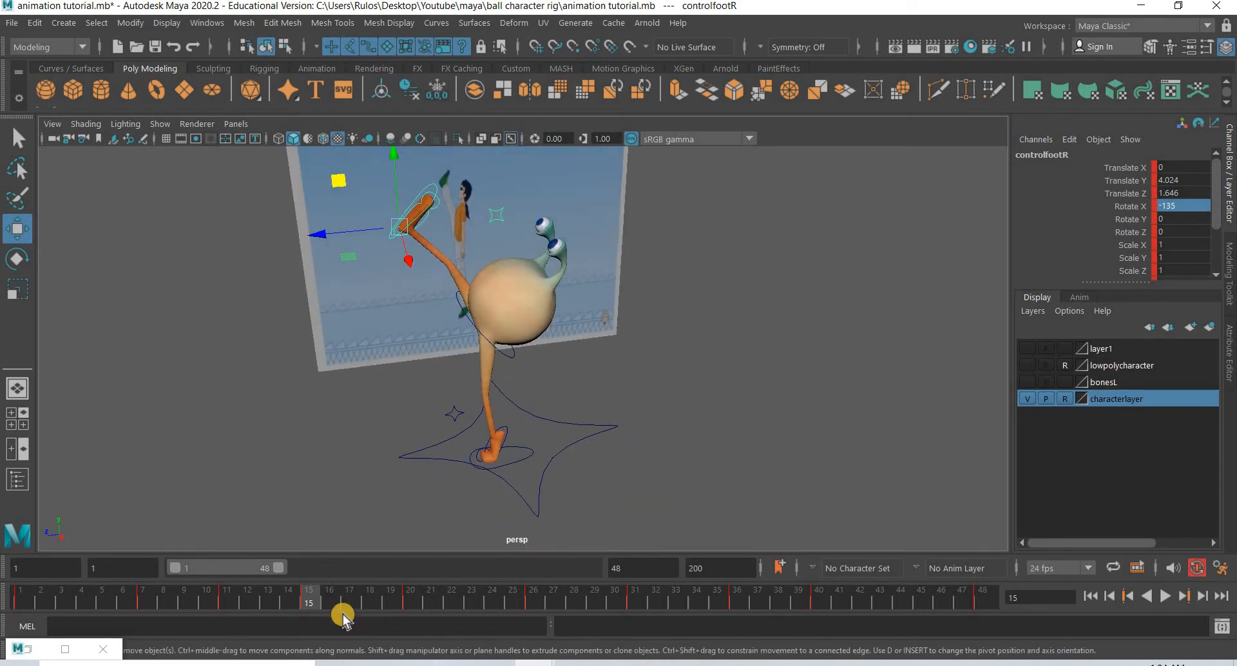
Copy the keys of the main control and both foot controls from frame 15 and paste them at frame 20
{"action": "left_click", "coordinate": [294, 600]}
{"action": "key", "text": "alt+v"}
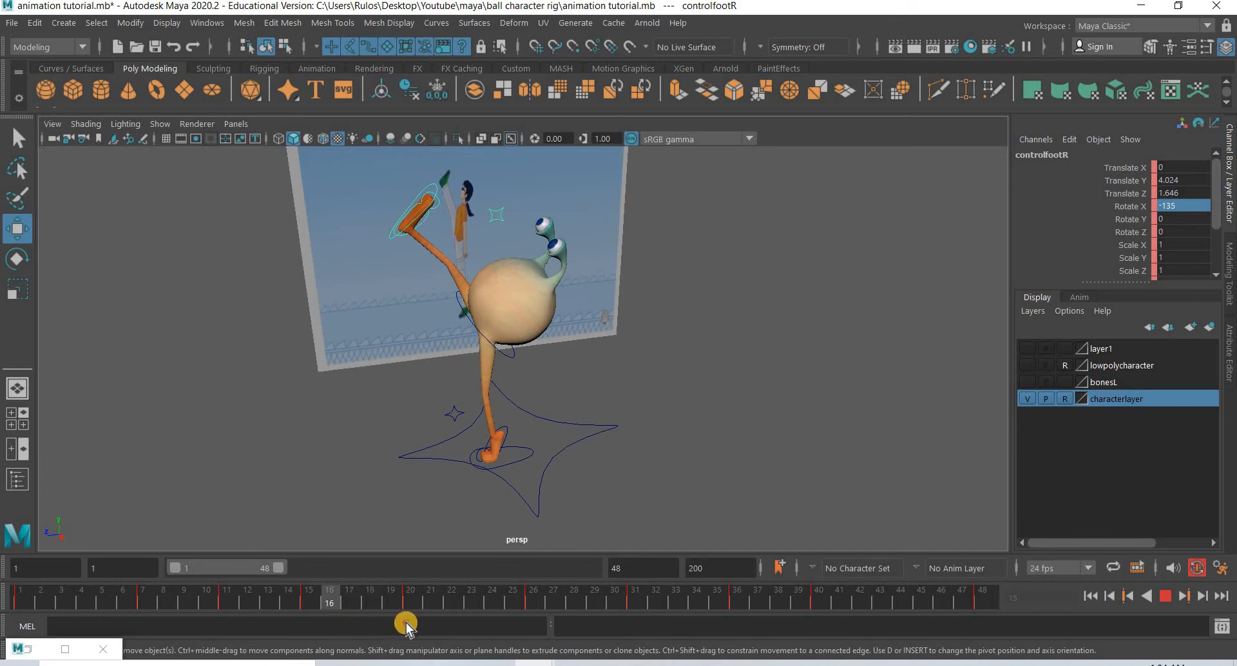
{"action": "left_click", "coordinate": [310, 603]}
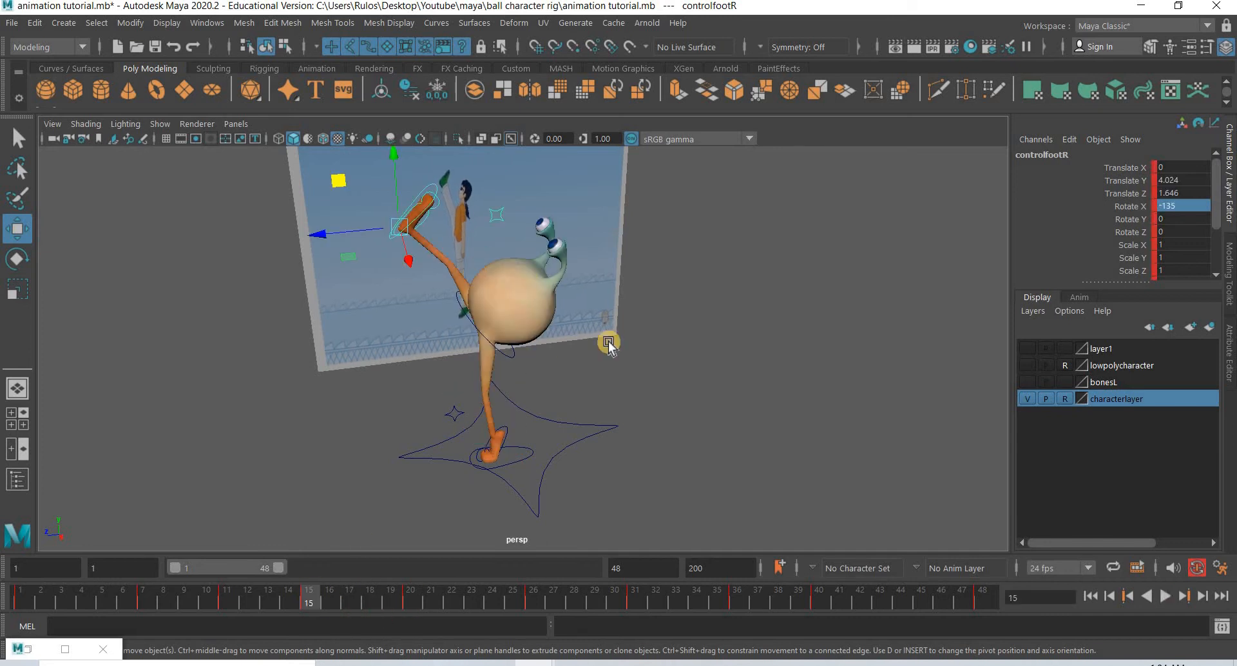
{"action": "left_click", "coordinate": [508, 357]}
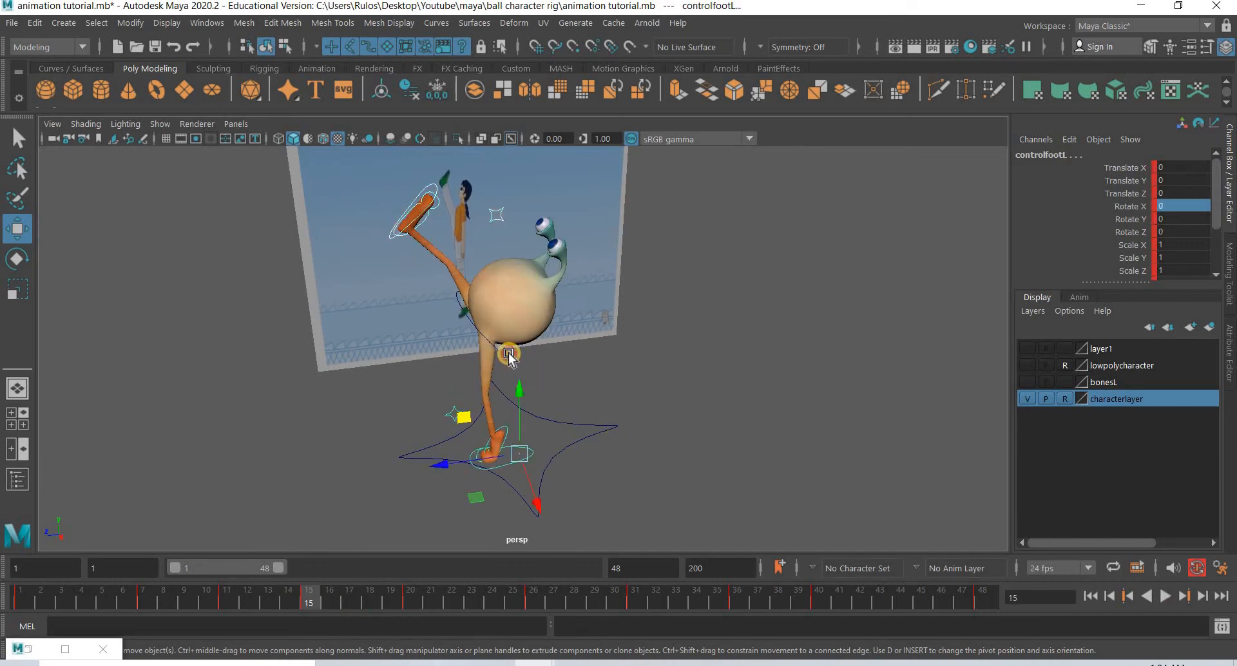
{"action": "right_click", "coordinate": [315, 598]}
{"action": "left_click", "coordinate": [348, 301]}
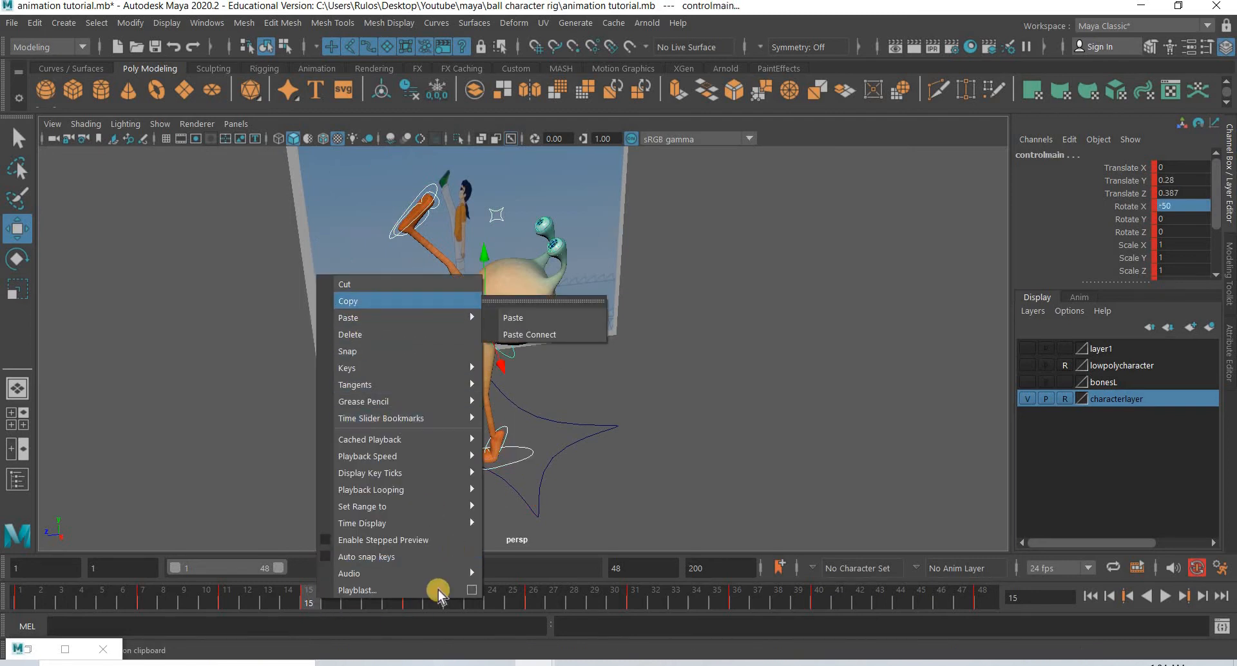
{"action": "left_click", "coordinate": [410, 598]}
{"action": "right_click", "coordinate": [410, 598]}
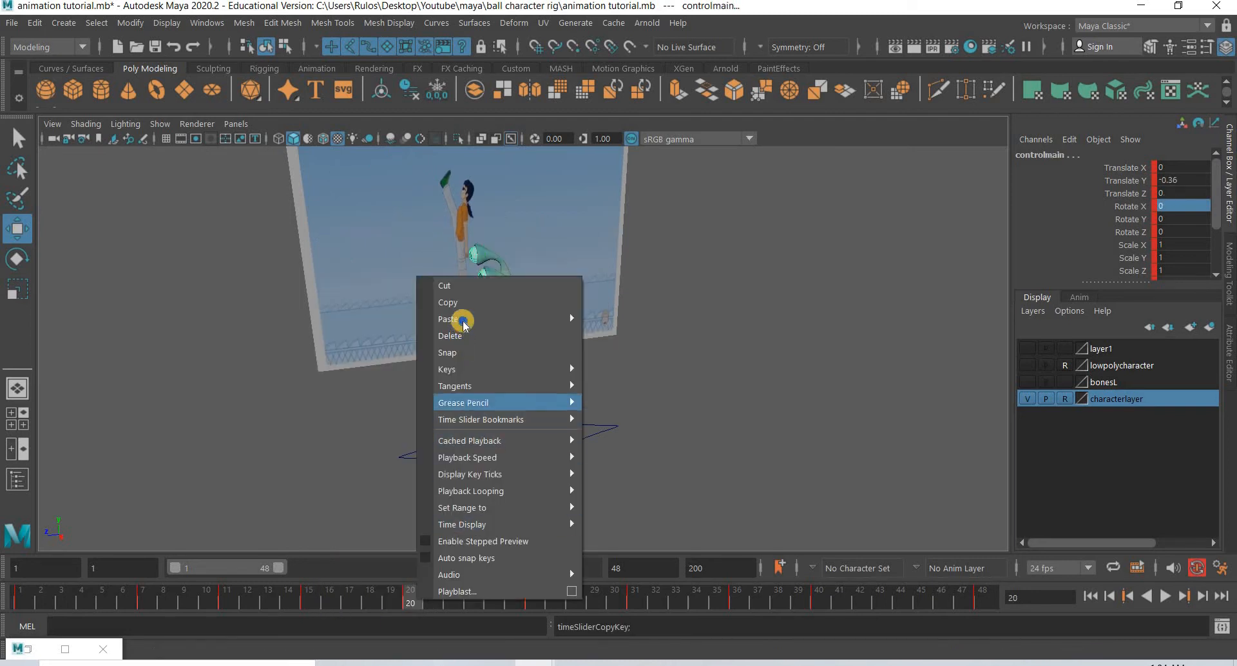
{"action": "left_click", "coordinate": [622, 320]}
Copy the left toe control's key from frame 15 and paste it at frame 20 to hold the lifted heel
{"action": "left_click", "coordinate": [307, 598]}
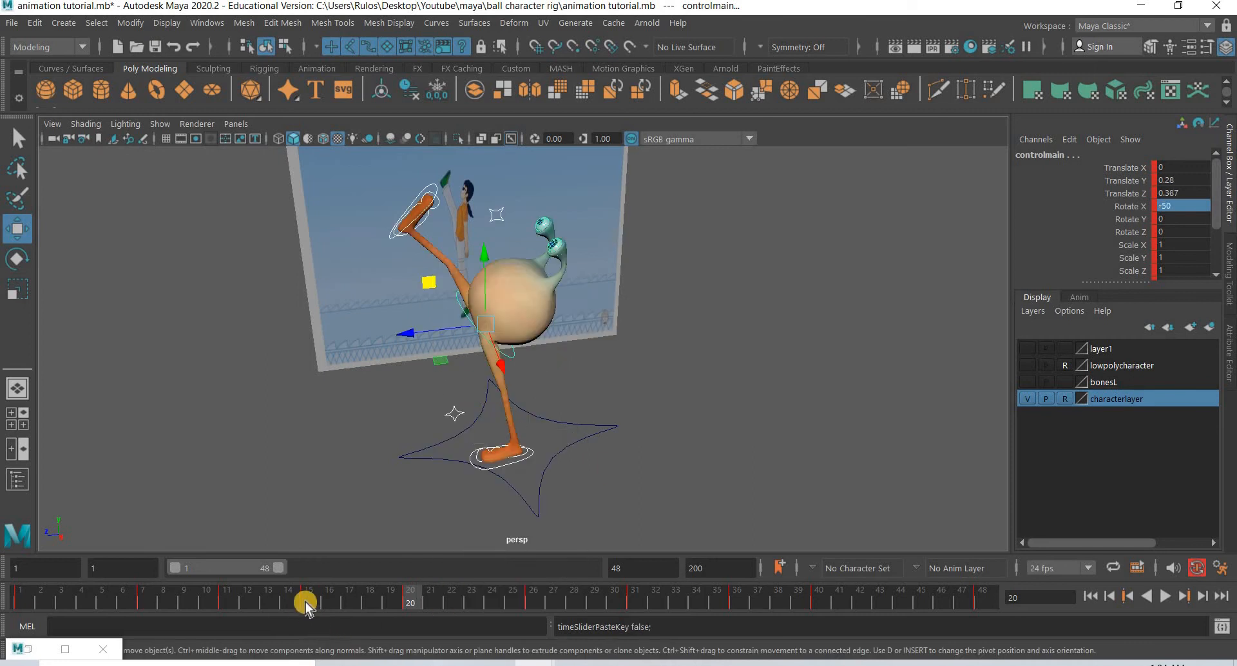
{"action": "key", "text": "alt+v"}
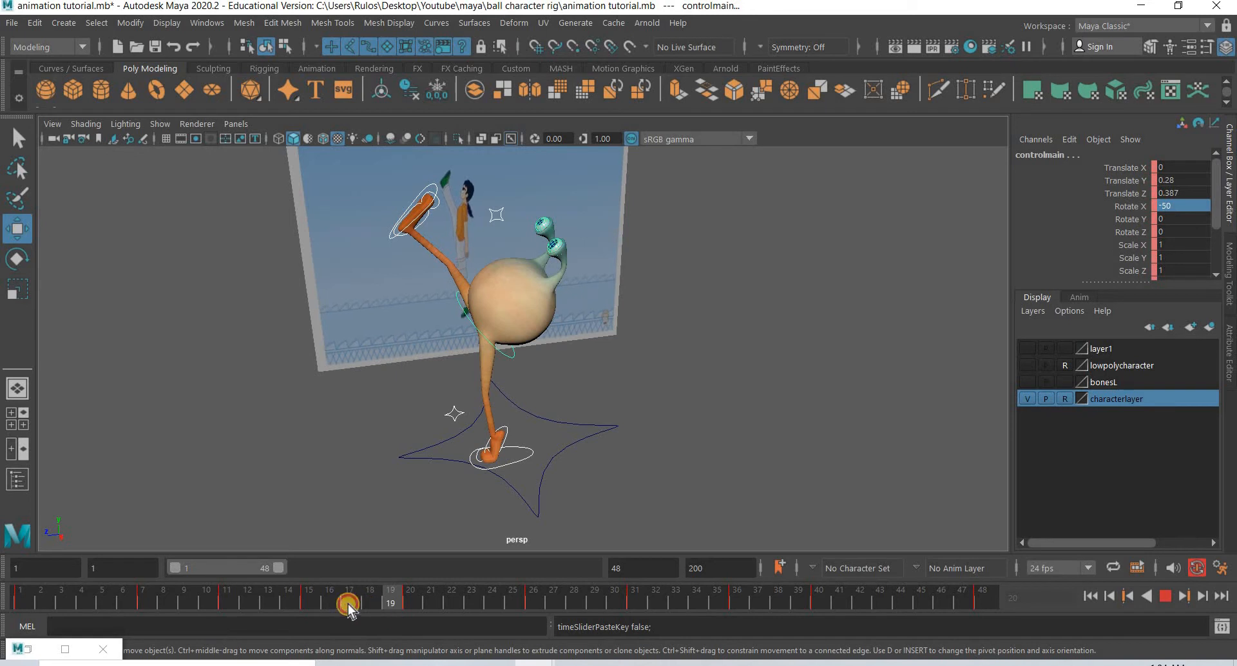
{"action": "mouse_move", "coordinate": [325, 603]}
{"action": "left_mouse_down"}
{"action": "mouse_move", "coordinate": [420, 616]}
{"action": "mouse_move", "coordinate": [309, 609]}
{"action": "mouse_move", "coordinate": [329, 608]}
{"action": "left_mouse_up"}
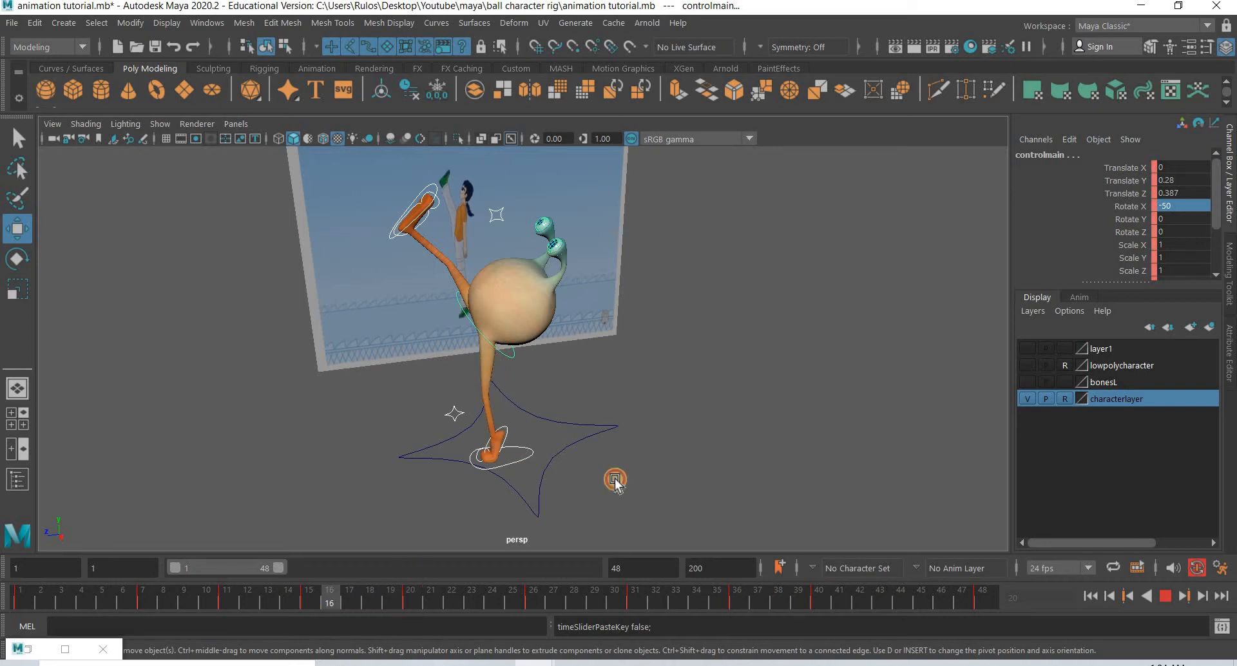
{"action": "left_click", "coordinate": [504, 431]}
{"action": "left_click", "coordinate": [533, 493]}
{"action": "left_click", "coordinate": [304, 599]}
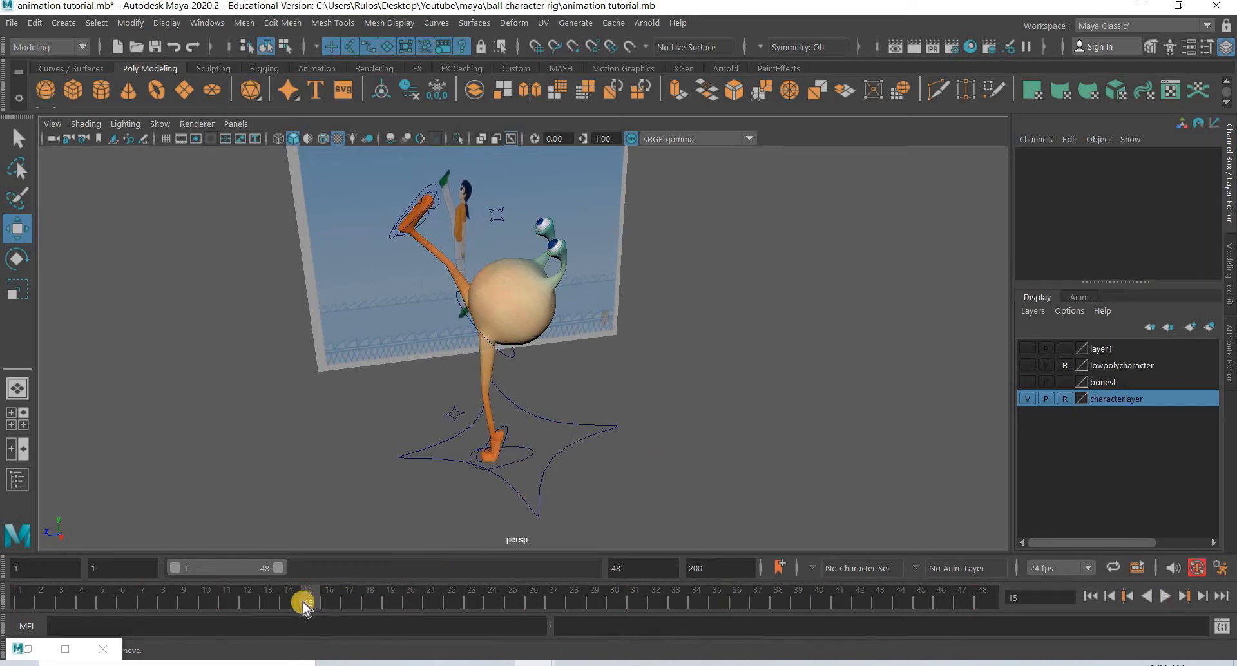
{"action": "right_click", "coordinate": [310, 599]}
{"action": "left_click", "coordinate": [348, 300]}
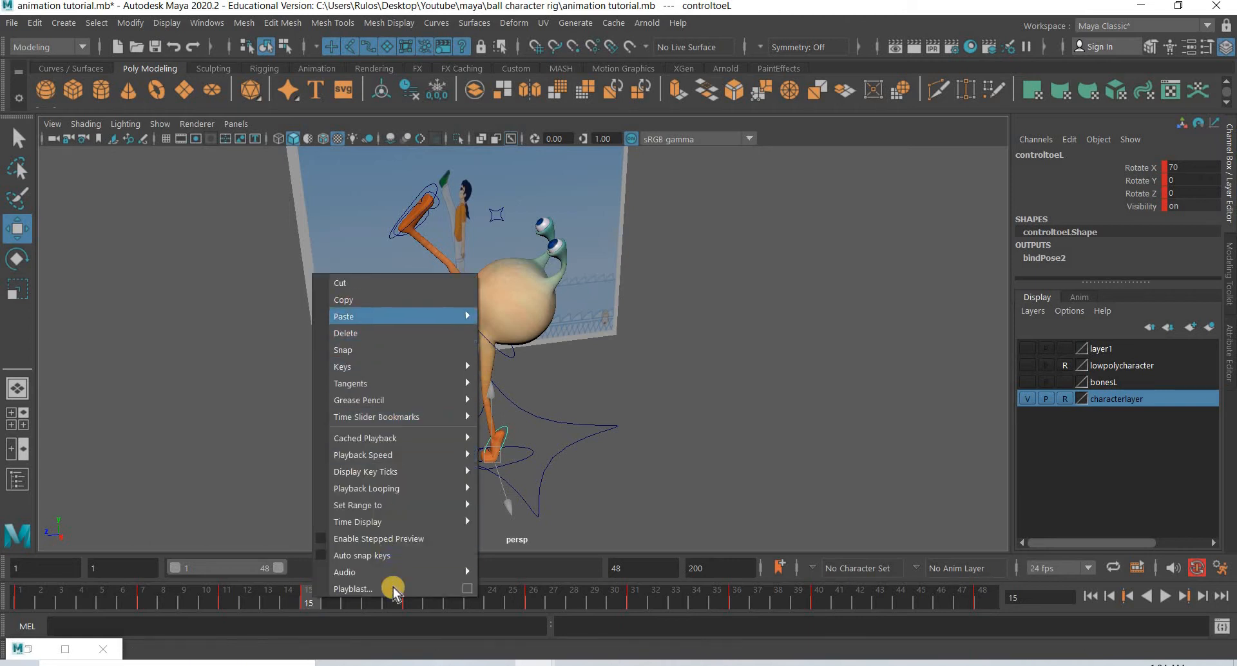
{"action": "left_click", "coordinate": [409, 599]}
{"action": "right_click", "coordinate": [409, 599]}
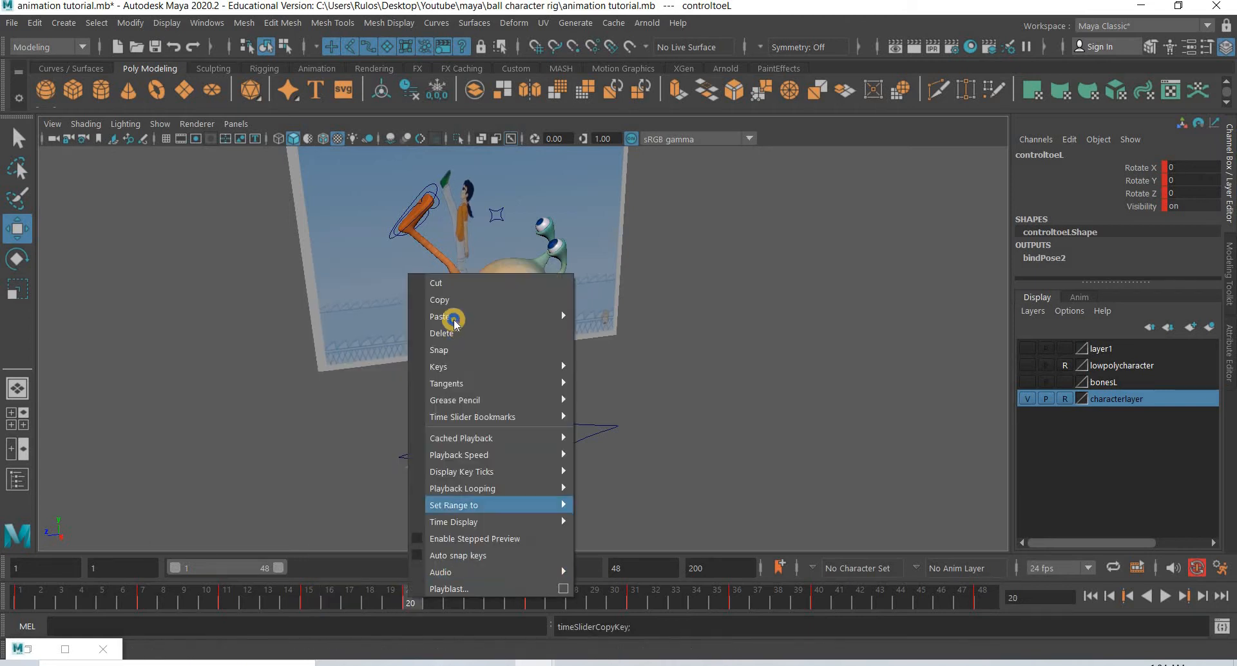
{"action": "mouse_move", "coordinate": [455, 317]}
{"action": "left_click", "coordinate": [644, 317]}
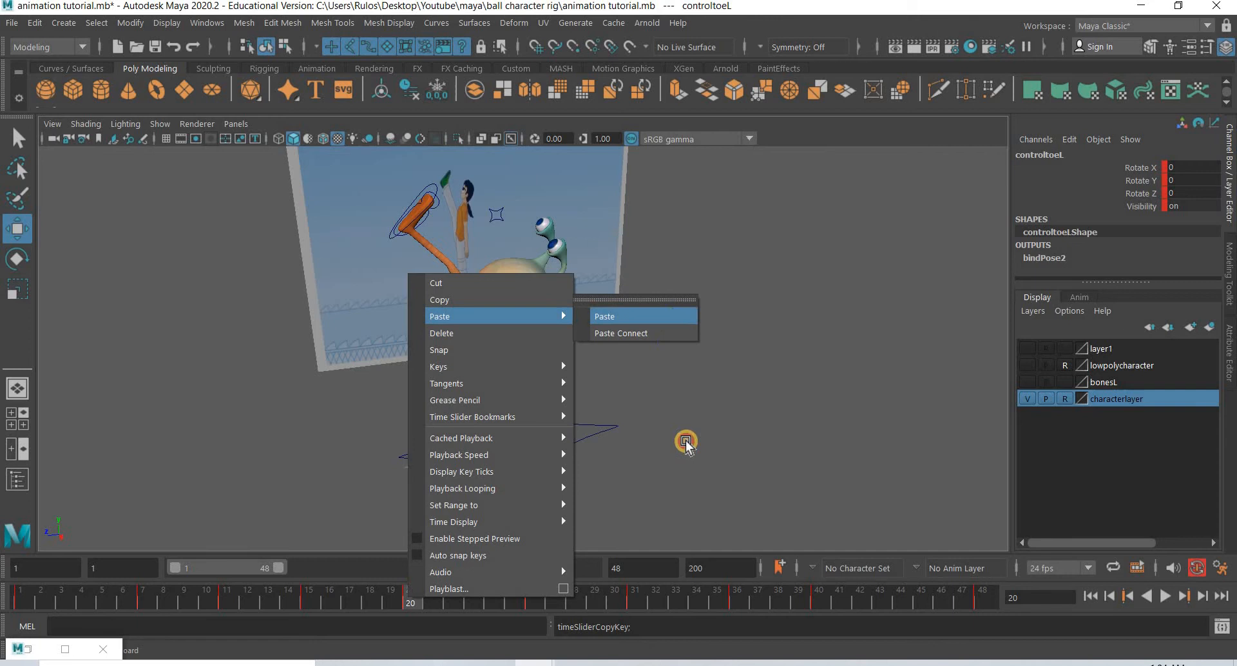
{"action": "left_click", "coordinate": [605, 452]}
{"action": "middle_click_drag", "start_coordinate": [593, 460], "coordinate": [592, 487], "text": "alt"}
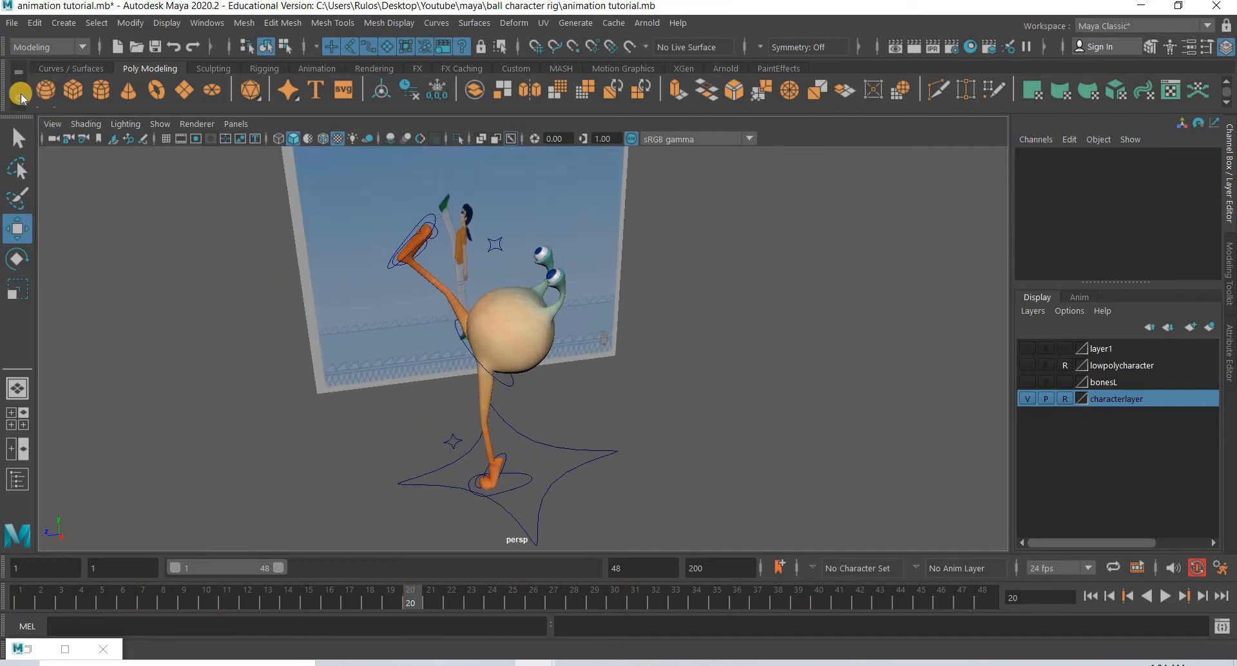
{"action": "left_click", "coordinate": [13, 23]}
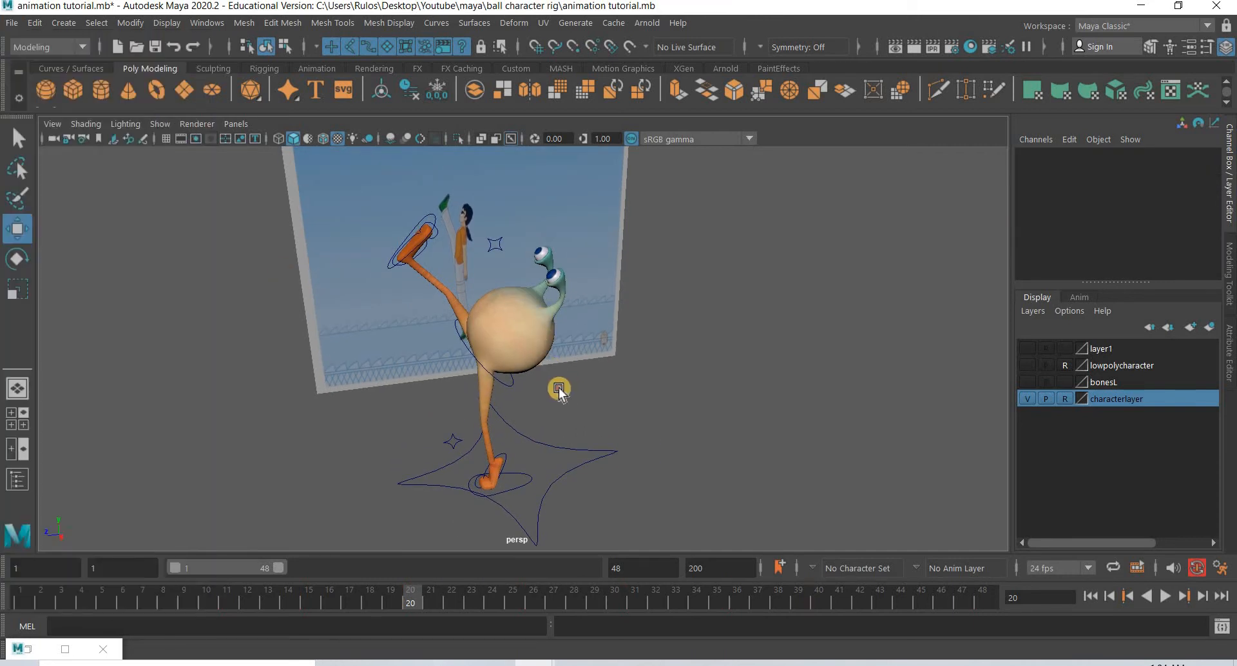
{"action": "left_click_drag", "start_coordinate": [555, 422], "coordinate": [613, 404], "text": "alt"}
{"action": "middle_click_drag", "start_coordinate": [612, 404], "coordinate": [638, 391], "text": "alt"}
{"action": "scroll", "coordinate": [638, 391], "scroll_direction": "up", "scroll_amount": 3}
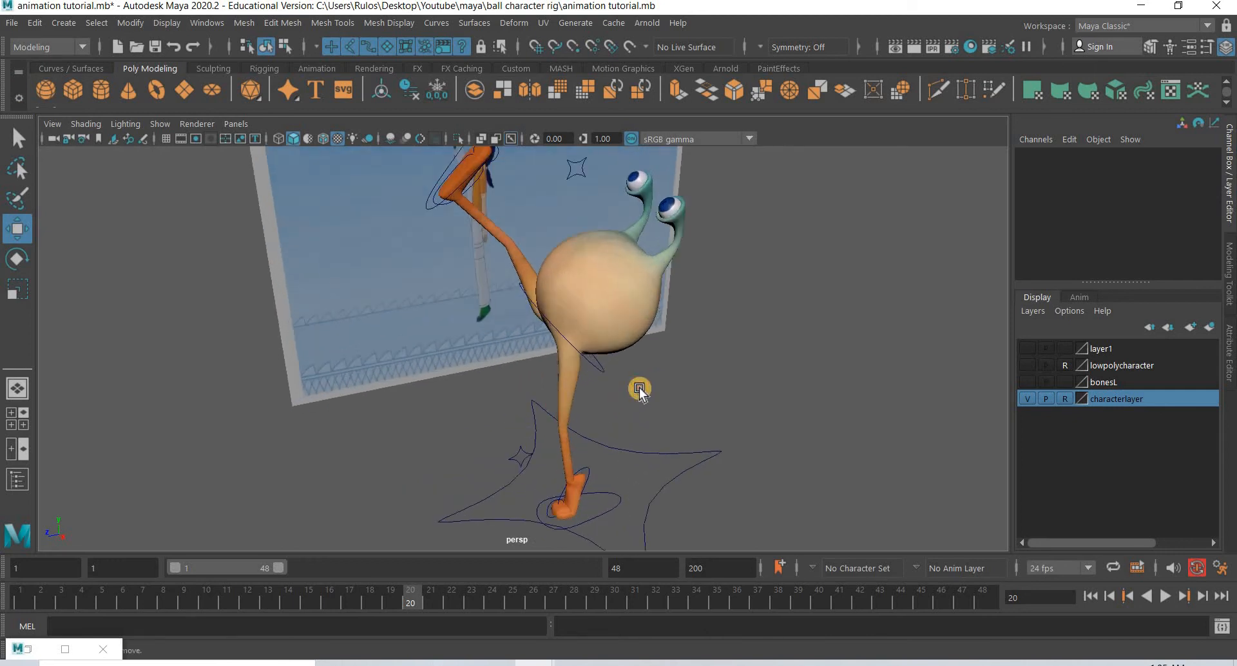
{"action": "left_click_drag", "start_coordinate": [638, 390], "coordinate": [615, 503], "text": "alt"}
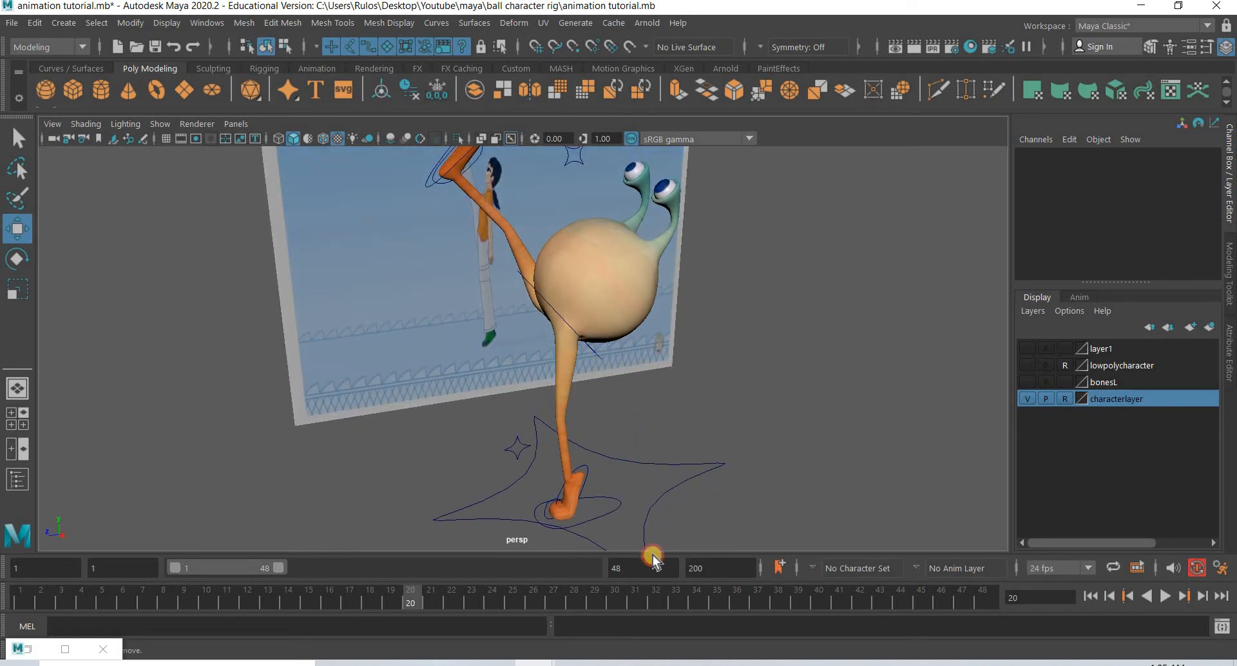
At frame 26, move the right foot control forward to about 1.251 in Translate Z and key it
{"action": "key", "text": "ctrl+z"}
{"action": "key", "text": "alt+v"}
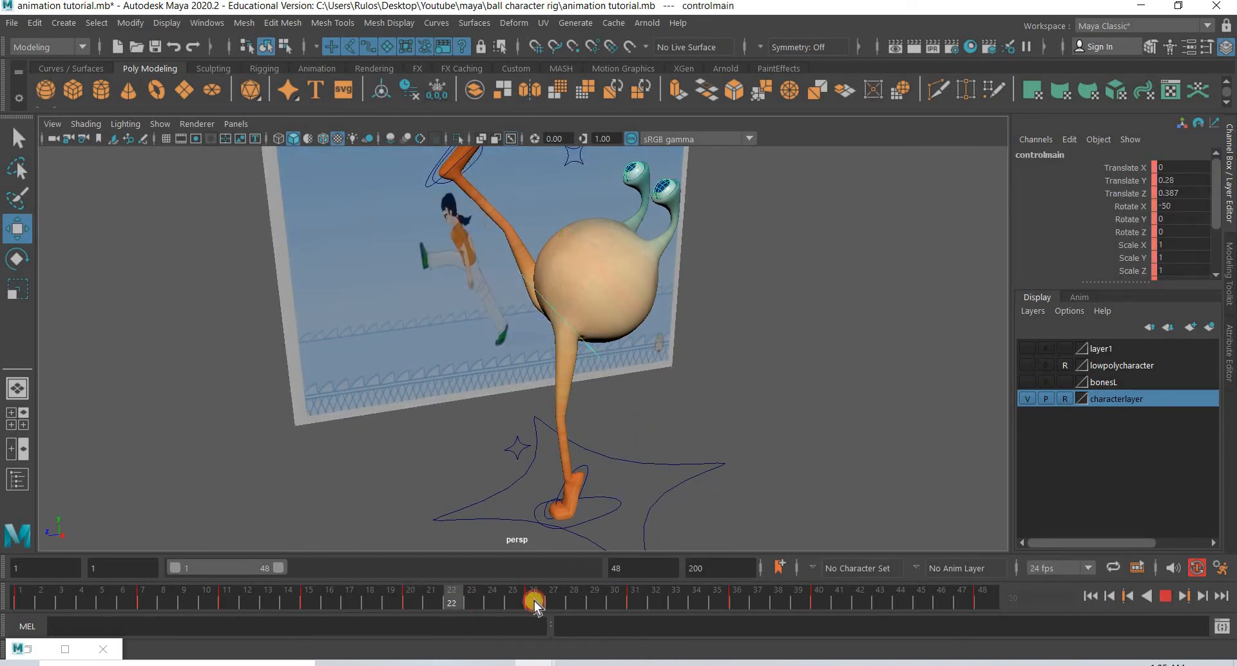
{"action": "left_click", "coordinate": [533, 601]}
{"action": "left_click_drag", "start_coordinate": [512, 600], "coordinate": [527, 601]}
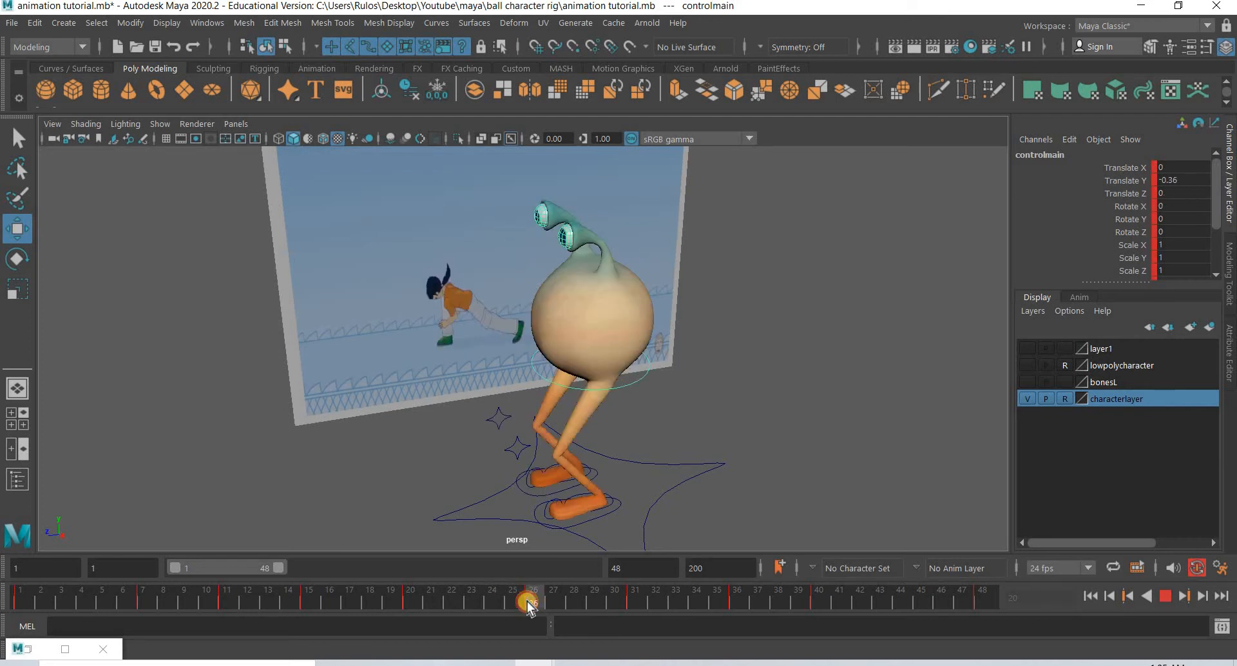
{"action": "mouse_move", "coordinate": [519, 602]}
{"action": "left_mouse_down"}
{"action": "mouse_move", "coordinate": [500, 600]}
{"action": "mouse_move", "coordinate": [529, 600]}
{"action": "left_mouse_up"}
{"action": "left_click", "coordinate": [515, 507]}
{"action": "left_click_drag", "start_coordinate": [515, 507], "coordinate": [553, 435], "text": "alt"}
{"action": "mouse_move", "coordinate": [538, 597]}
{"action": "left_mouse_down"}
{"action": "mouse_move", "coordinate": [570, 596]}
{"action": "mouse_move", "coordinate": [536, 592]}
{"action": "left_mouse_up"}
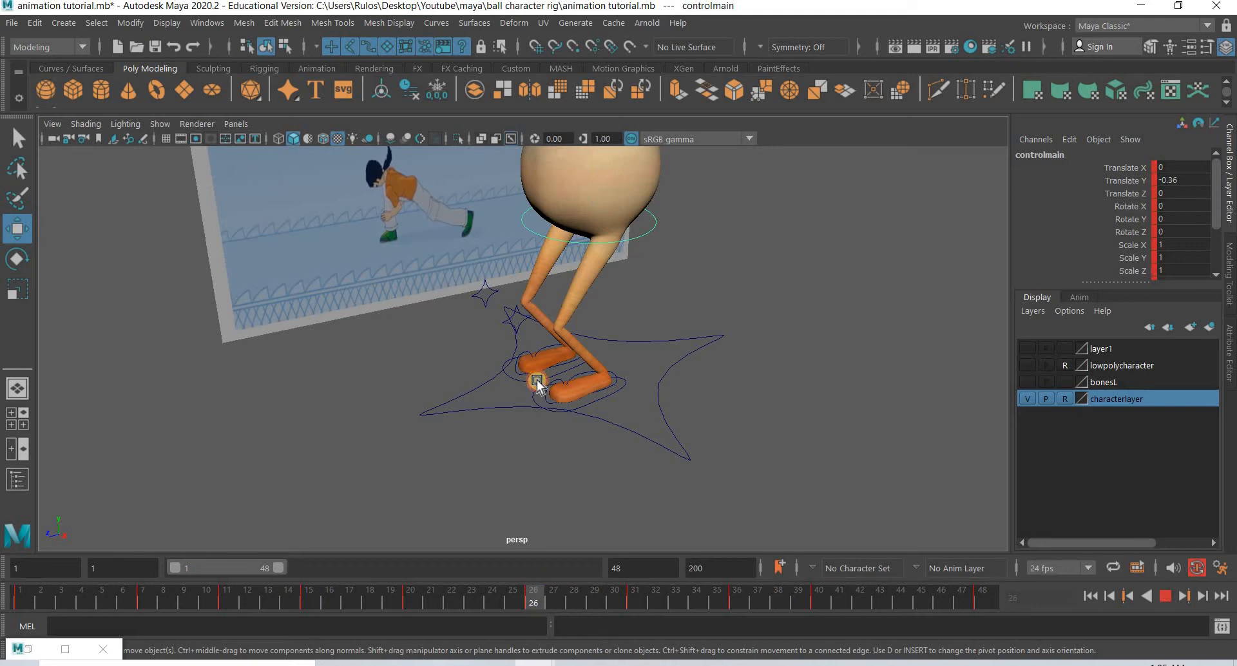
{"action": "left_click", "coordinate": [514, 379]}
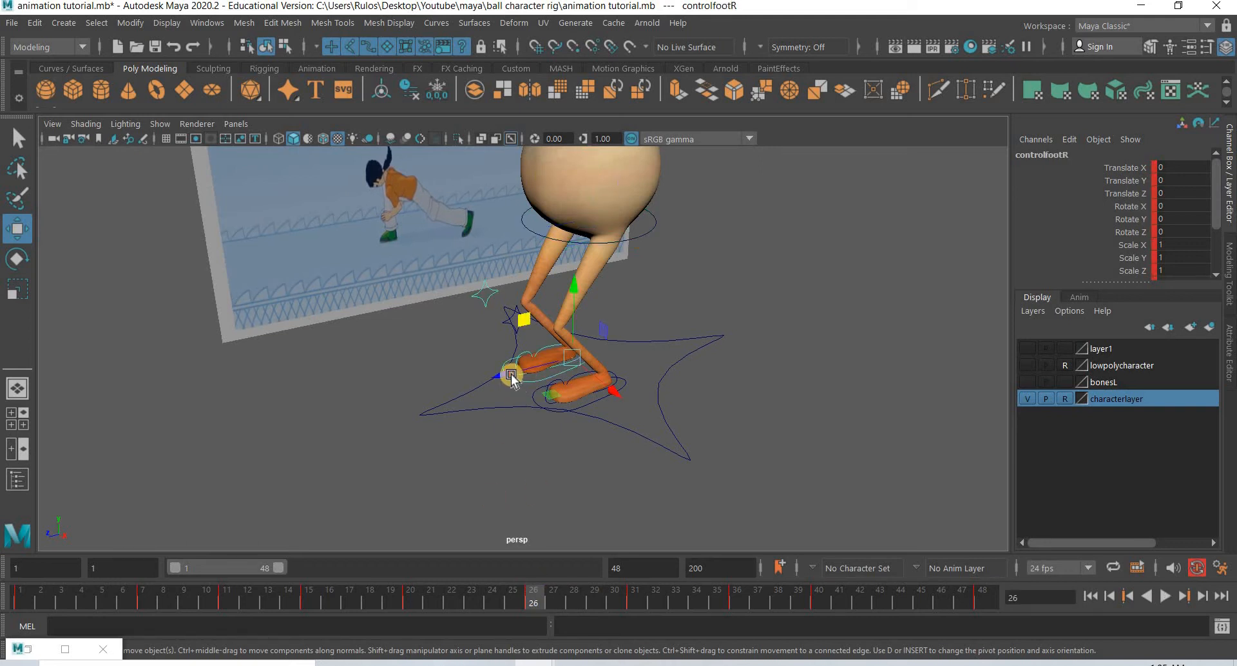
{"action": "left_click_drag", "start_coordinate": [509, 373], "coordinate": [394, 368]}
{"action": "key", "text": "s"}
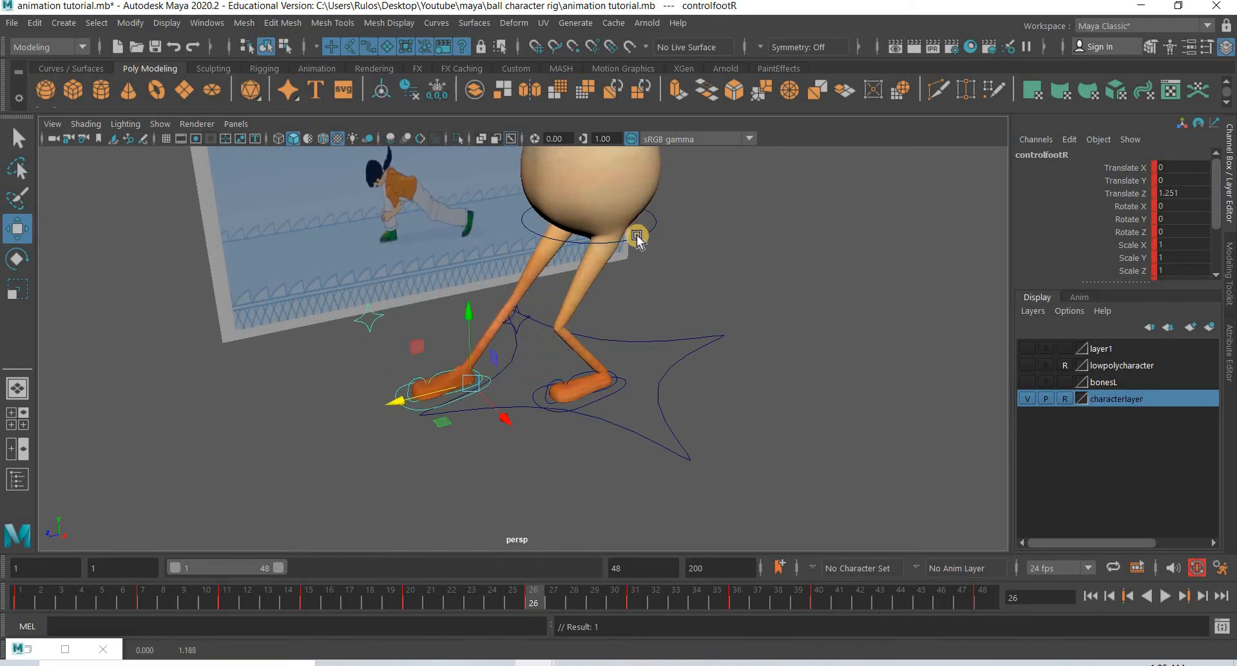
Move the main control forward in Z over the stepping foot at frame 26 and key it
{"action": "left_click", "coordinate": [528, 232]}
{"action": "left_click_drag", "start_coordinate": [528, 230], "coordinate": [444, 243]}
{"action": "key", "text": "s"}
Check the main control's position and rotation in the lunge pose at frame 1, and return to frame 26
{"action": "left_click", "coordinate": [20, 590]}
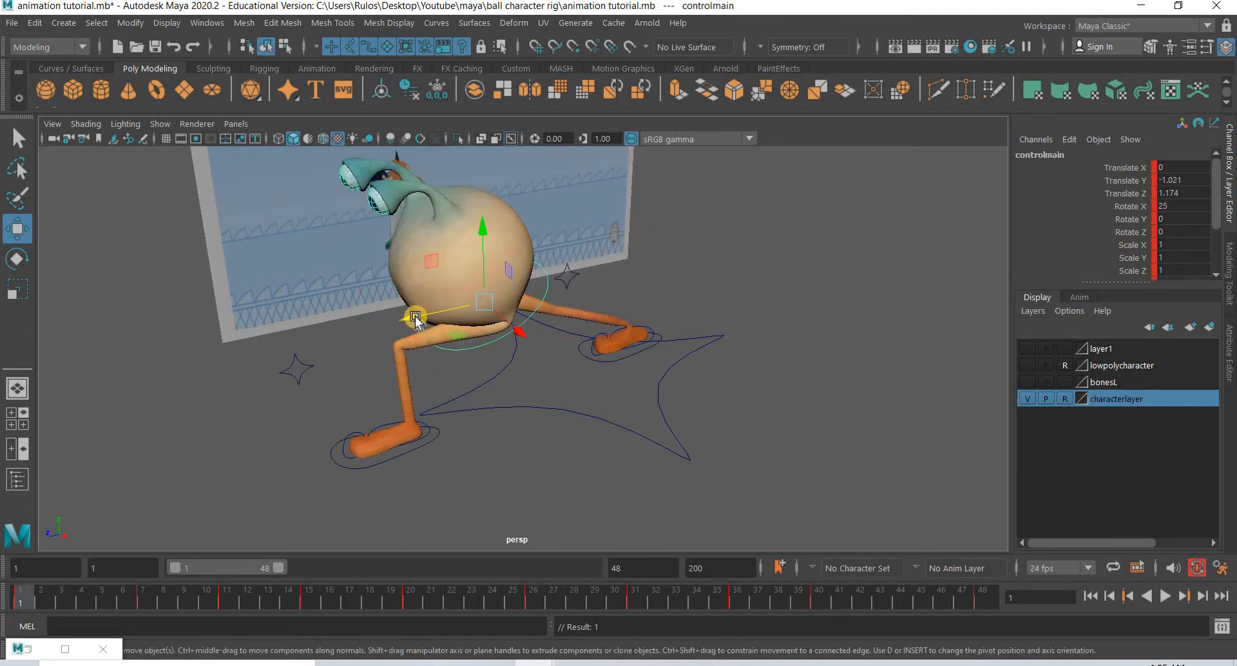
{"action": "mouse_move", "coordinate": [427, 315]}
{"action": "left_mouse_down"}
{"action": "mouse_move", "coordinate": [414, 309]}
{"action": "mouse_move", "coordinate": [436, 329]}
{"action": "left_mouse_up"}
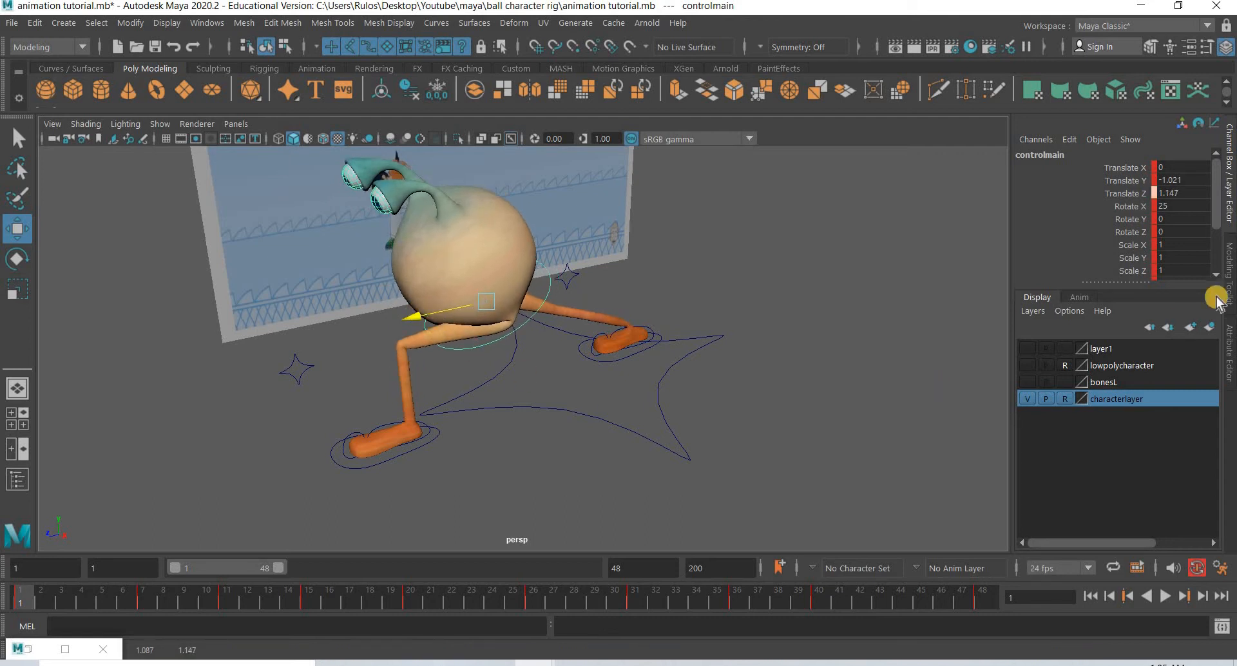
{"action": "key", "text": "ctrl+z"}
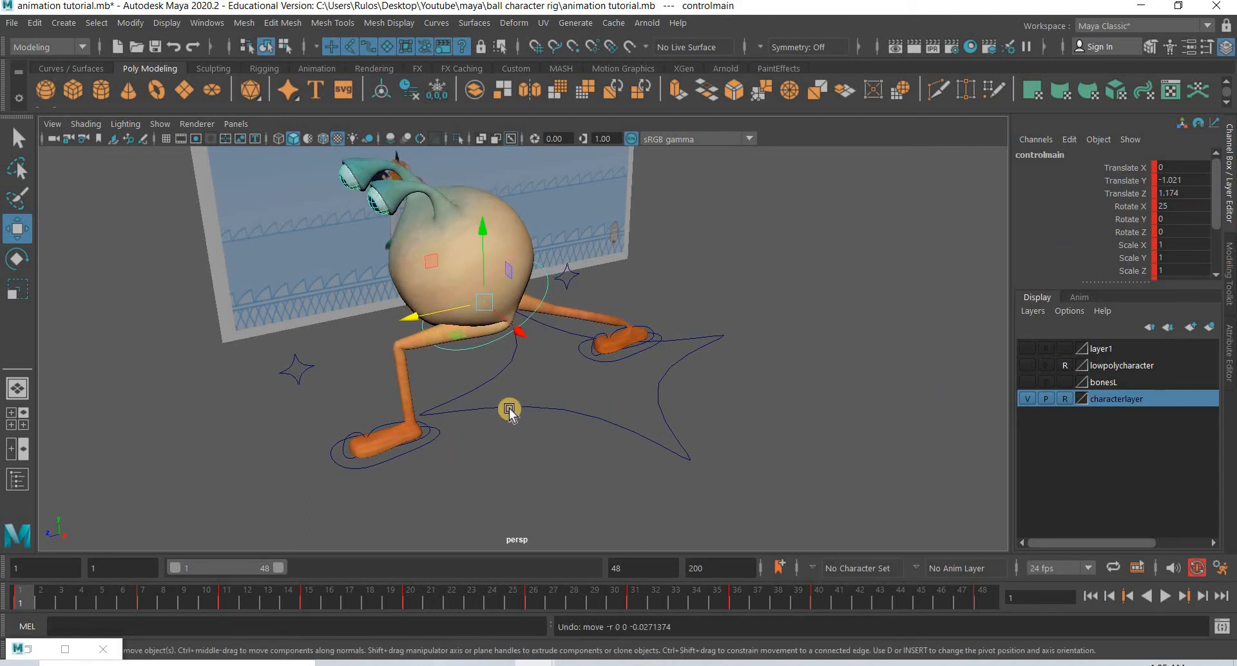
{"action": "left_click_drag", "start_coordinate": [454, 602], "coordinate": [542, 602]}
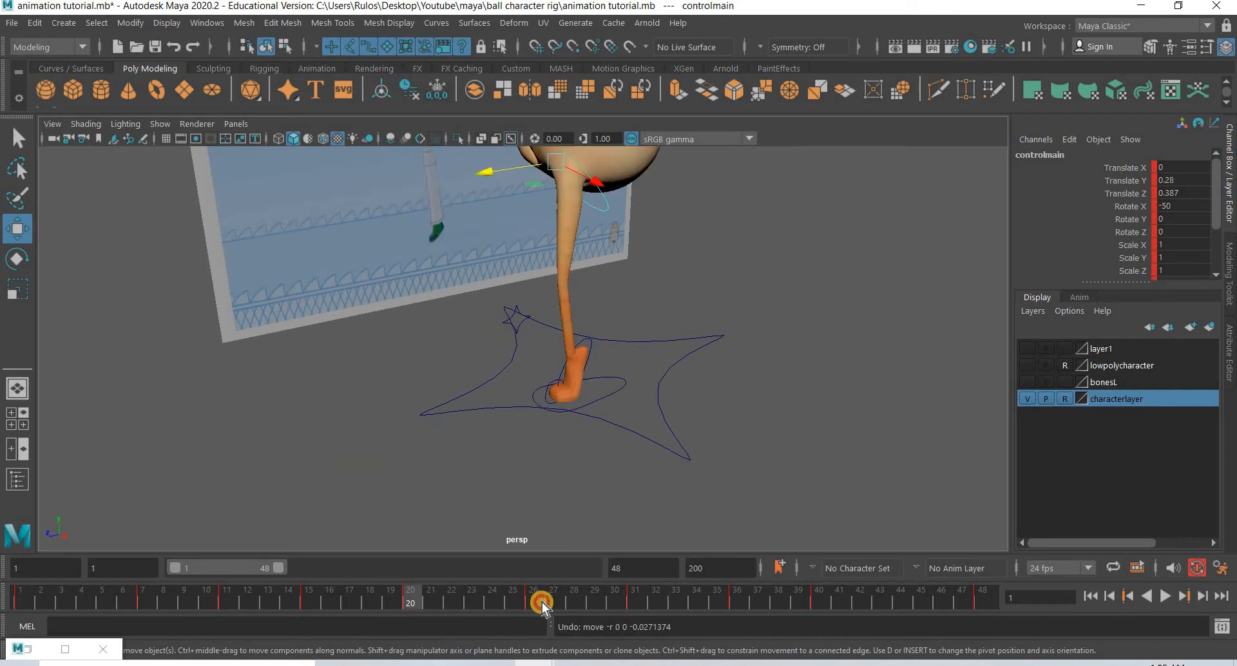
At frame 26, move the main control to about 1.079 and the right foot control to about 1.628 in Translate Z
{"action": "left_click", "coordinate": [515, 216]}
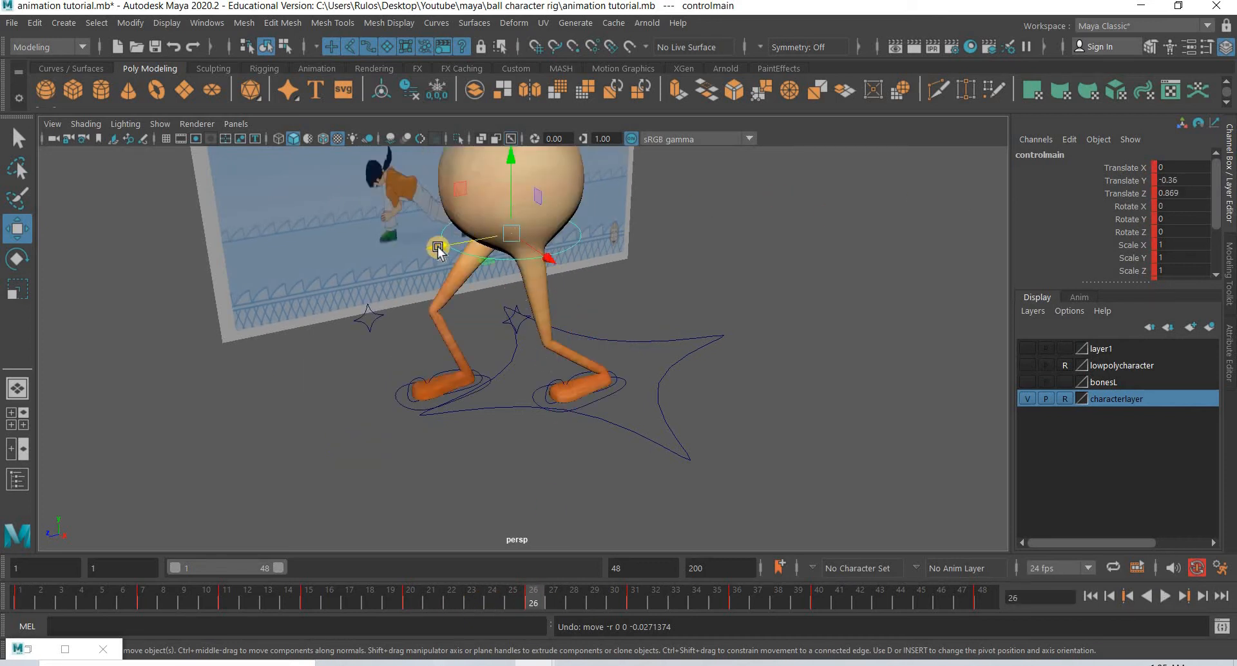
{"action": "left_click_drag", "start_coordinate": [440, 246], "coordinate": [413, 252]}
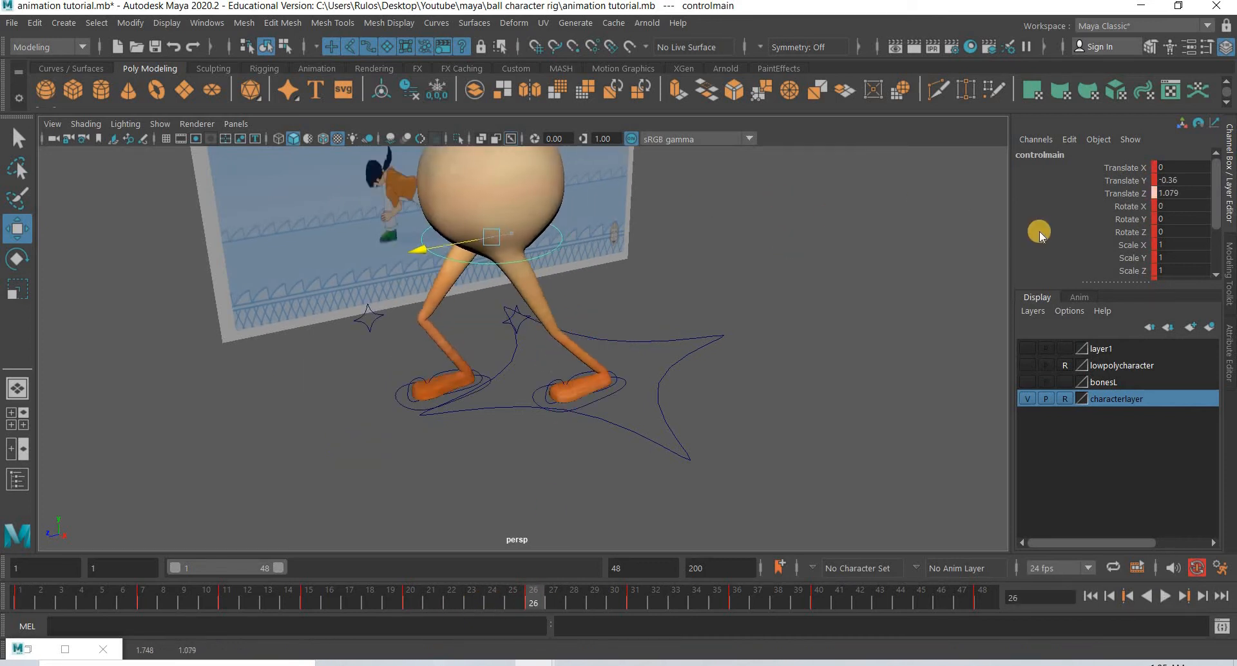
{"action": "left_click", "coordinate": [398, 394]}
{"action": "left_click_drag", "start_coordinate": [395, 401], "coordinate": [350, 403]}
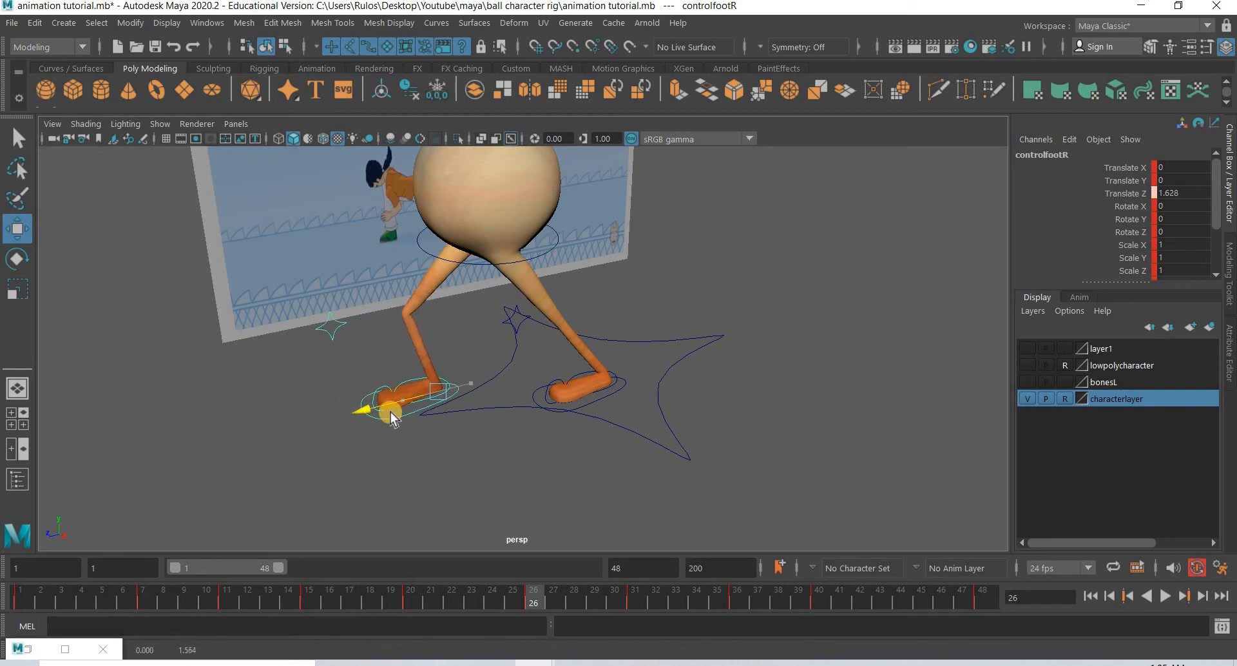
{"action": "left_click_drag", "start_coordinate": [424, 444], "coordinate": [530, 184], "text": "alt"}
Adjust the main control to about -0.279 in Y and 1.12 in Z, and move the left knee control forward level with the right one
{"action": "left_click", "coordinate": [482, 227]}
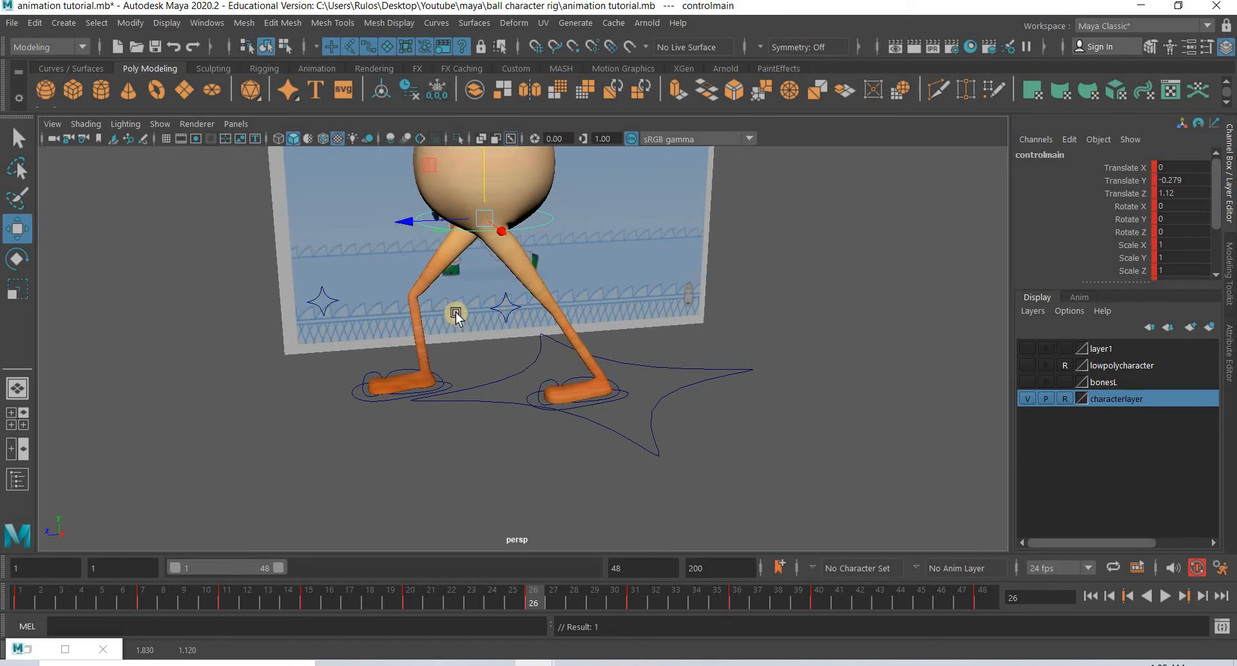
{"action": "left_click", "coordinate": [312, 315]}
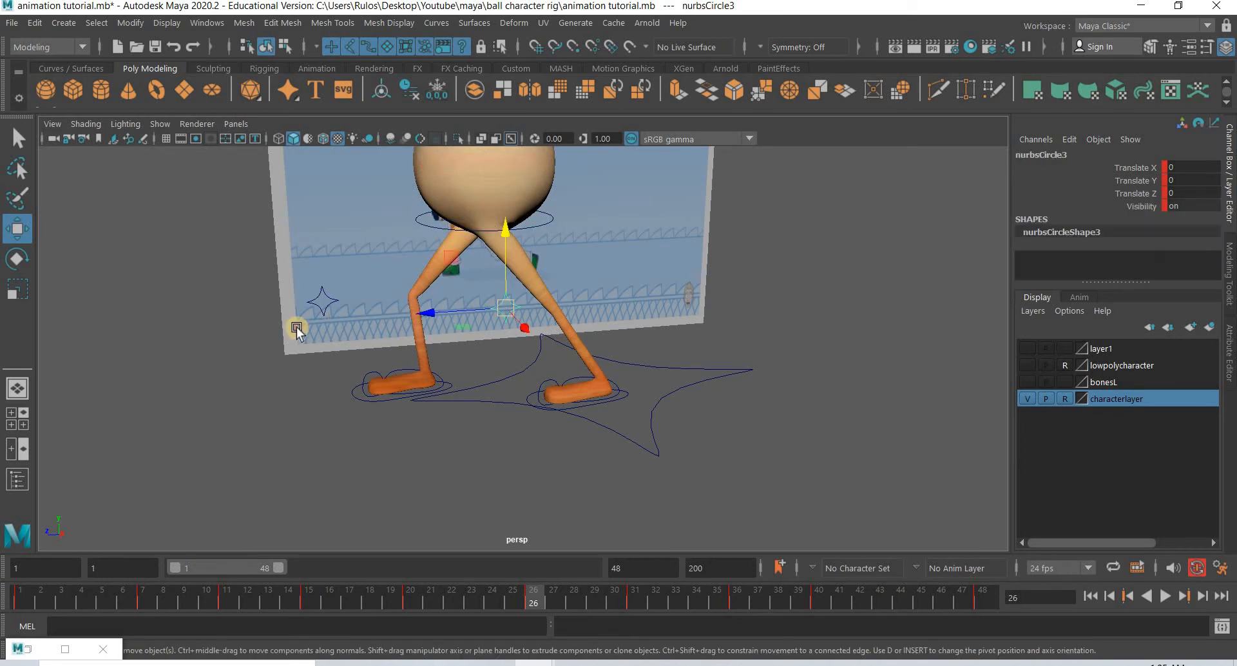
Lower the main control to about -1.069 in Translate Y and move the right foot control forward to about 2.196 in Translate Z
{"action": "left_click", "coordinate": [541, 228]}
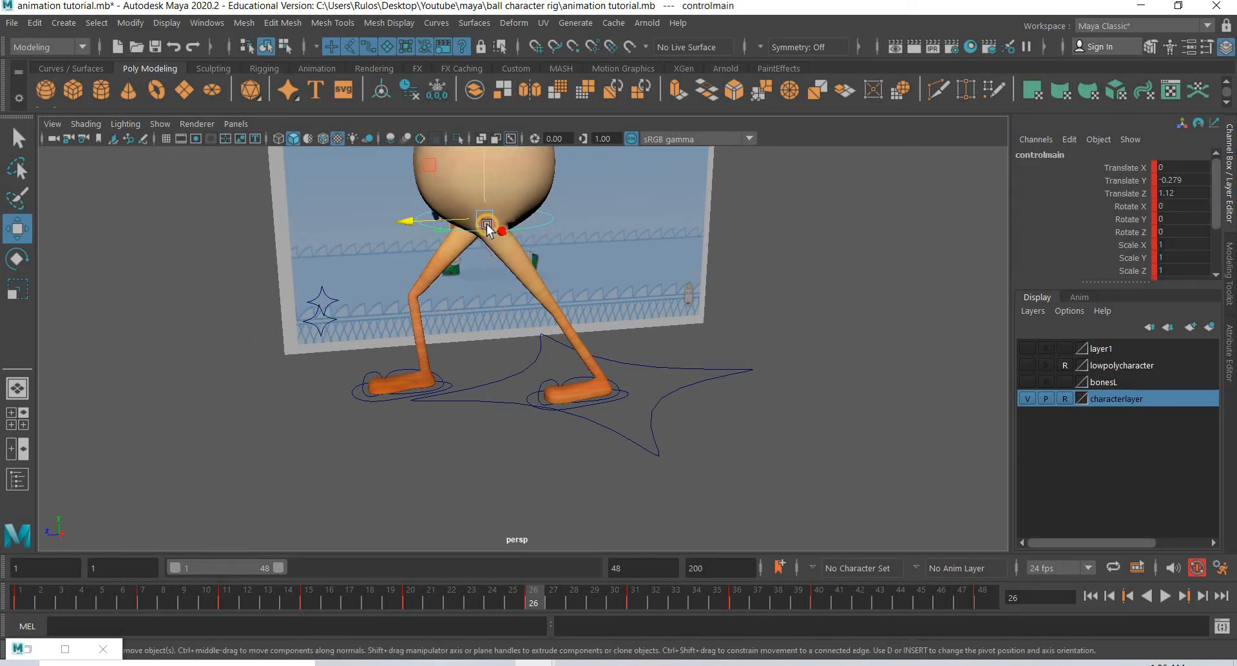
{"action": "middle_click_drag", "start_coordinate": [486, 226], "coordinate": [366, 423], "text": "shift"}
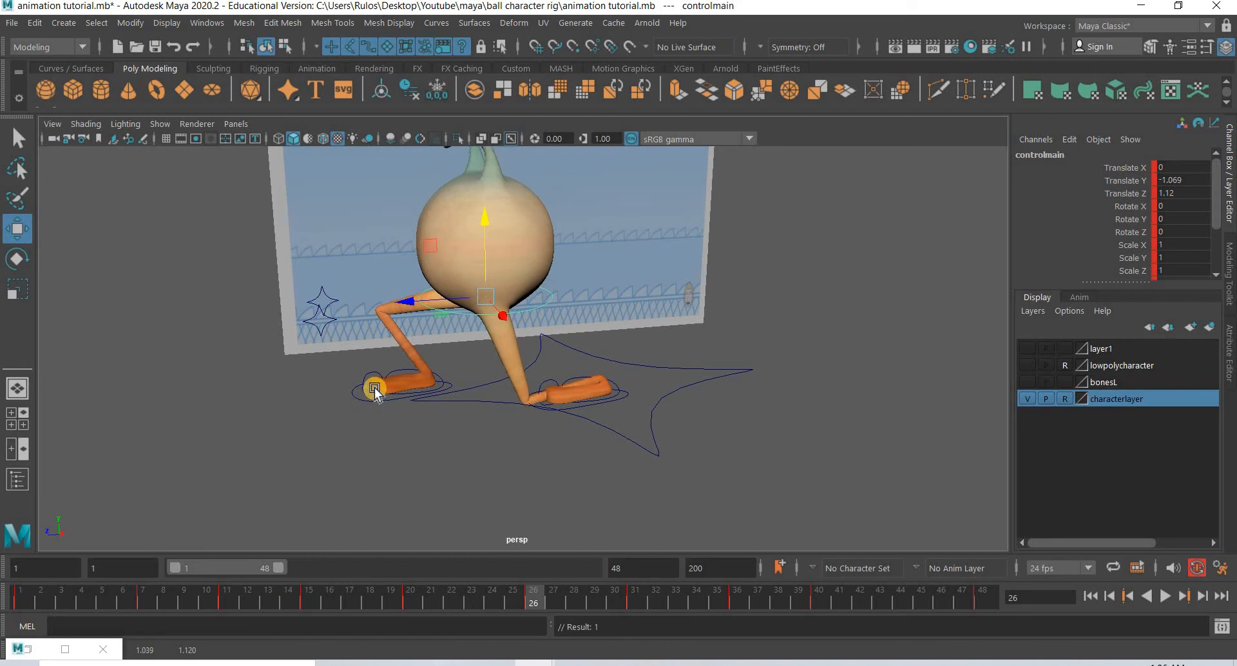
{"action": "left_click", "coordinate": [374, 391]}
{"action": "left_click_drag", "start_coordinate": [340, 387], "coordinate": [303, 392]}
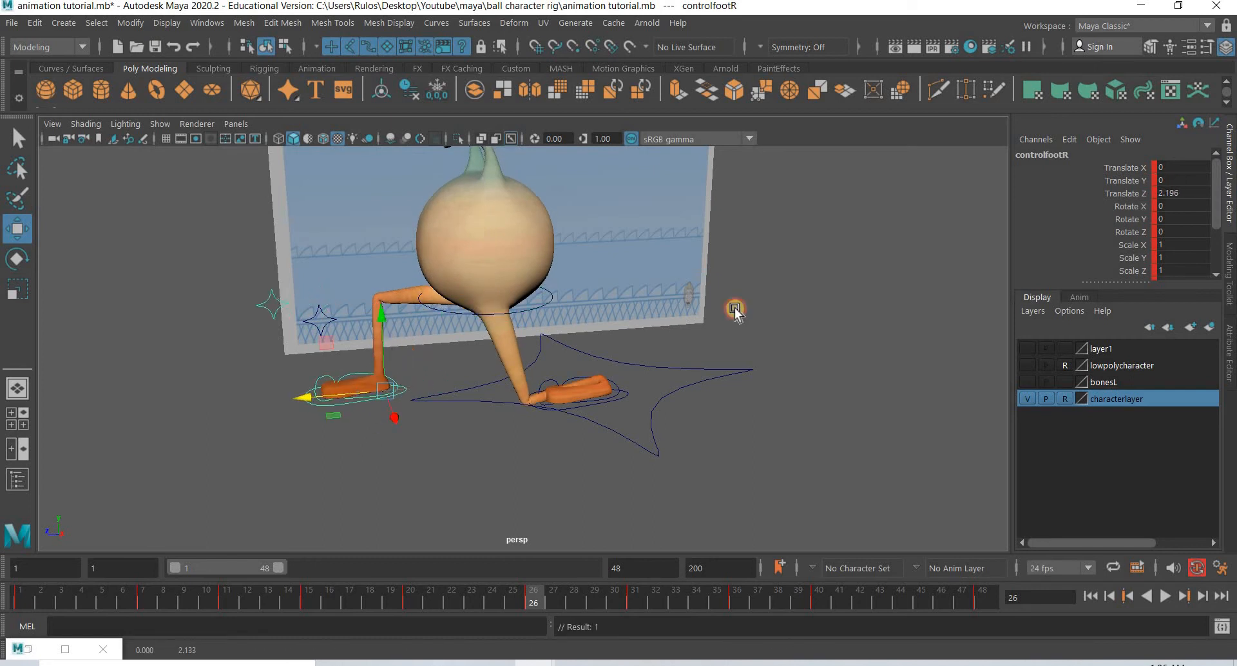
Tilt the body forward at frame 26 by setting the main control's Rotate X to 25
{"action": "left_click", "coordinate": [420, 301]}
{"action": "left_click", "coordinate": [14, 264]}
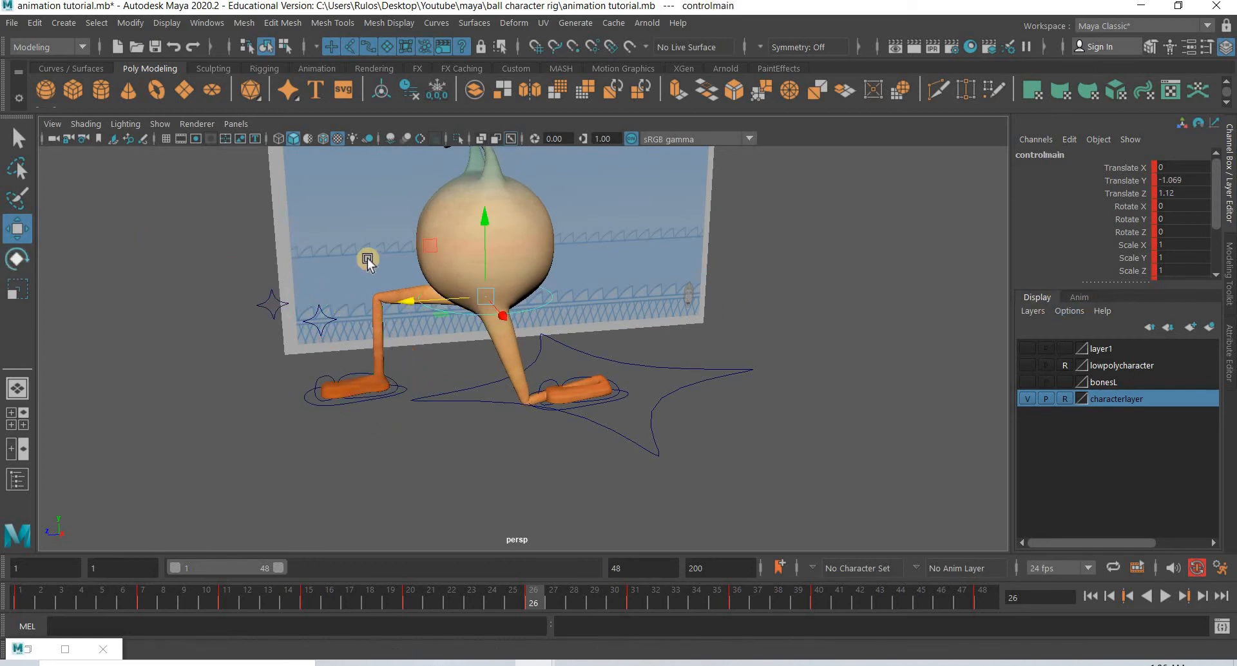
{"action": "left_click_drag", "start_coordinate": [1175, 208], "coordinate": [1204, 218], "text": "ctrl"}
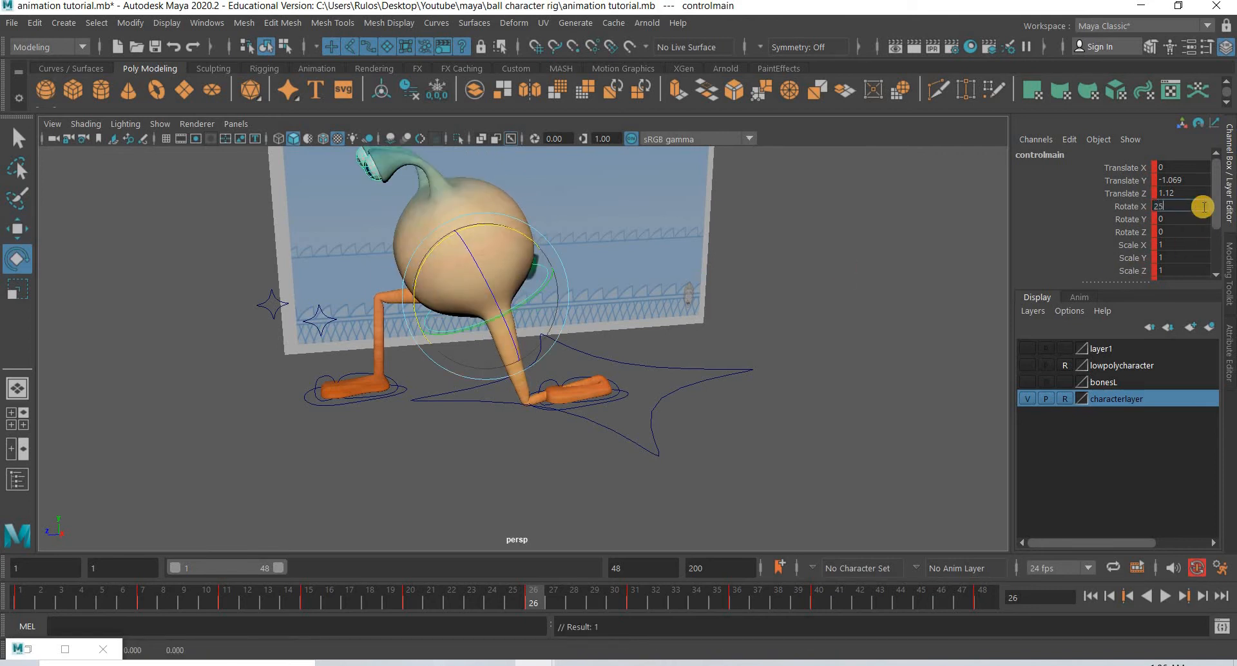
{"action": "key", "text": "Return"}
Lift the rear heel at frame 26 by setting the left toe control's Rotate X to 70
{"action": "left_click_drag", "start_coordinate": [644, 437], "coordinate": [597, 443], "text": "alt"}
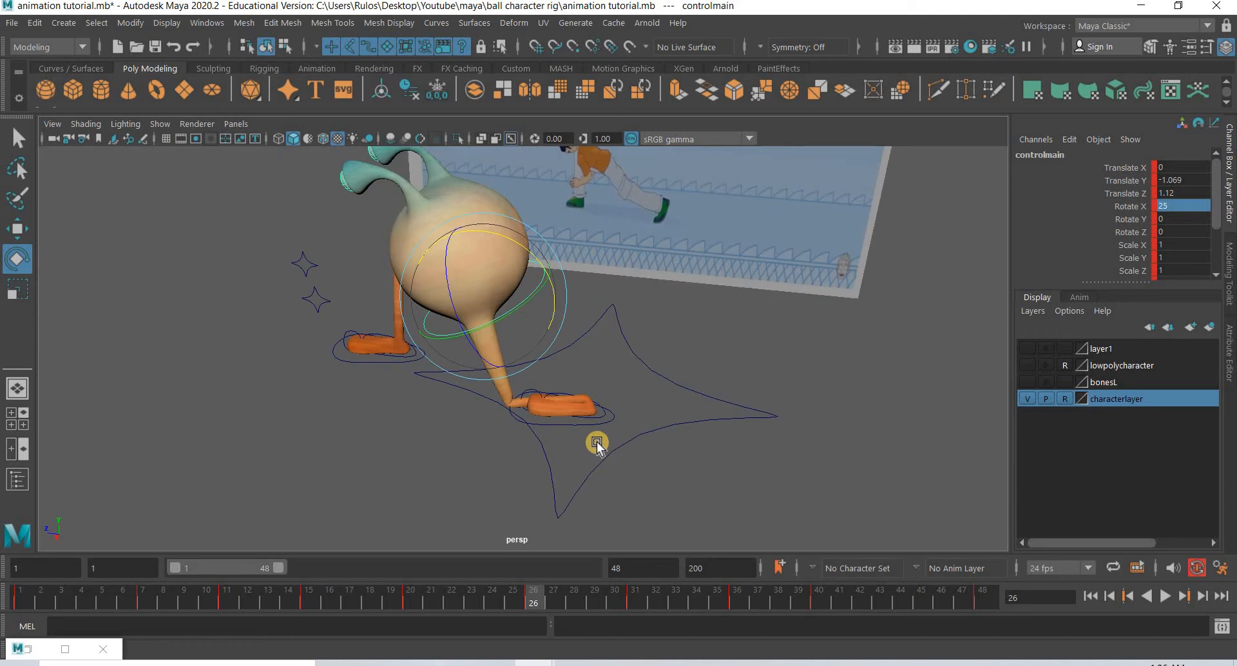
{"action": "right_click_drag", "start_coordinate": [627, 451], "coordinate": [648, 454], "text": "alt"}
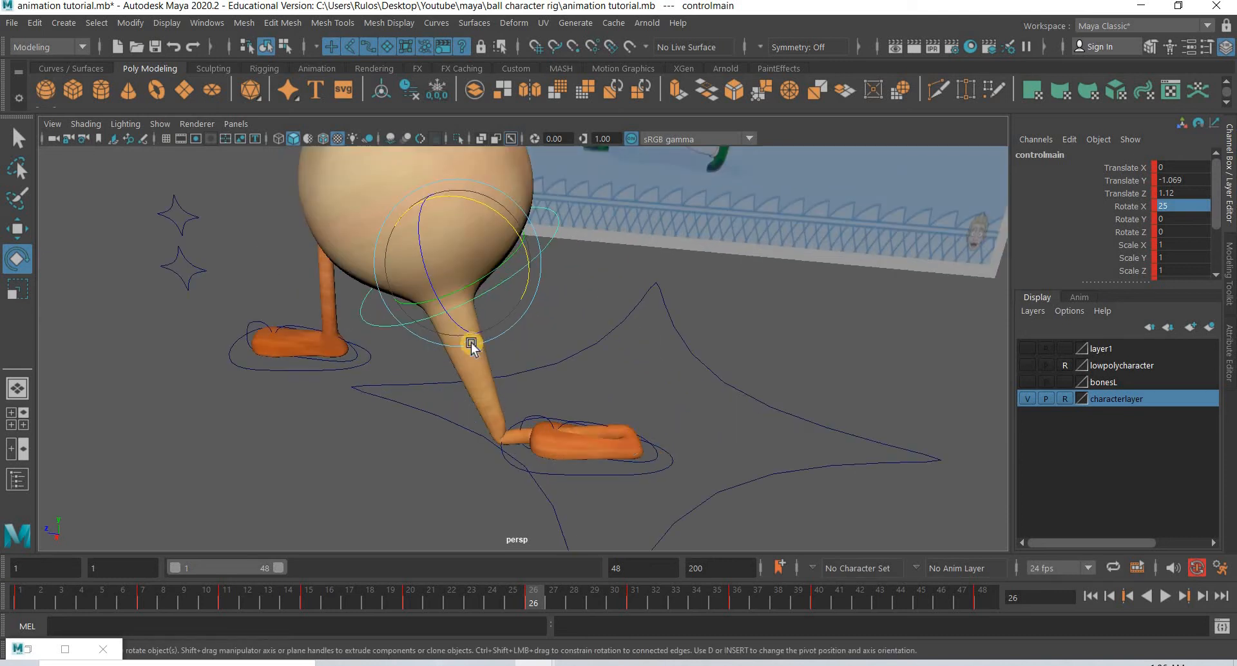
{"action": "left_click", "coordinate": [607, 425]}
{"action": "left_click_drag", "start_coordinate": [581, 371], "coordinate": [528, 343]}
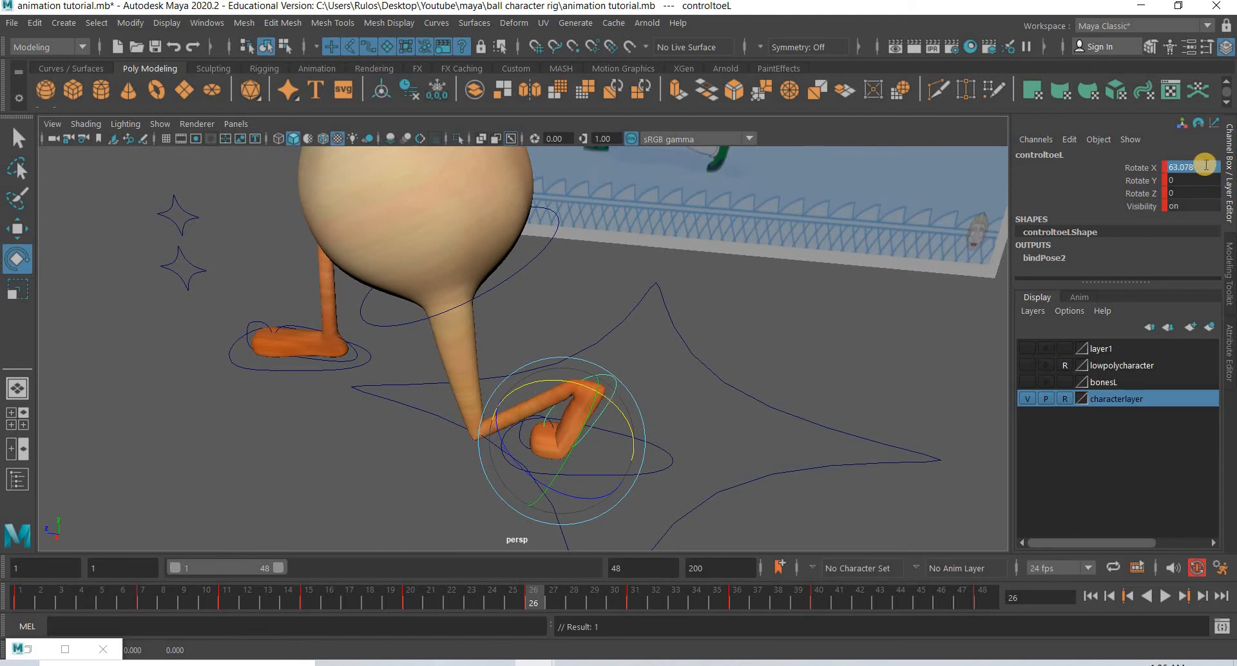
{"action": "key", "text": "Return"}
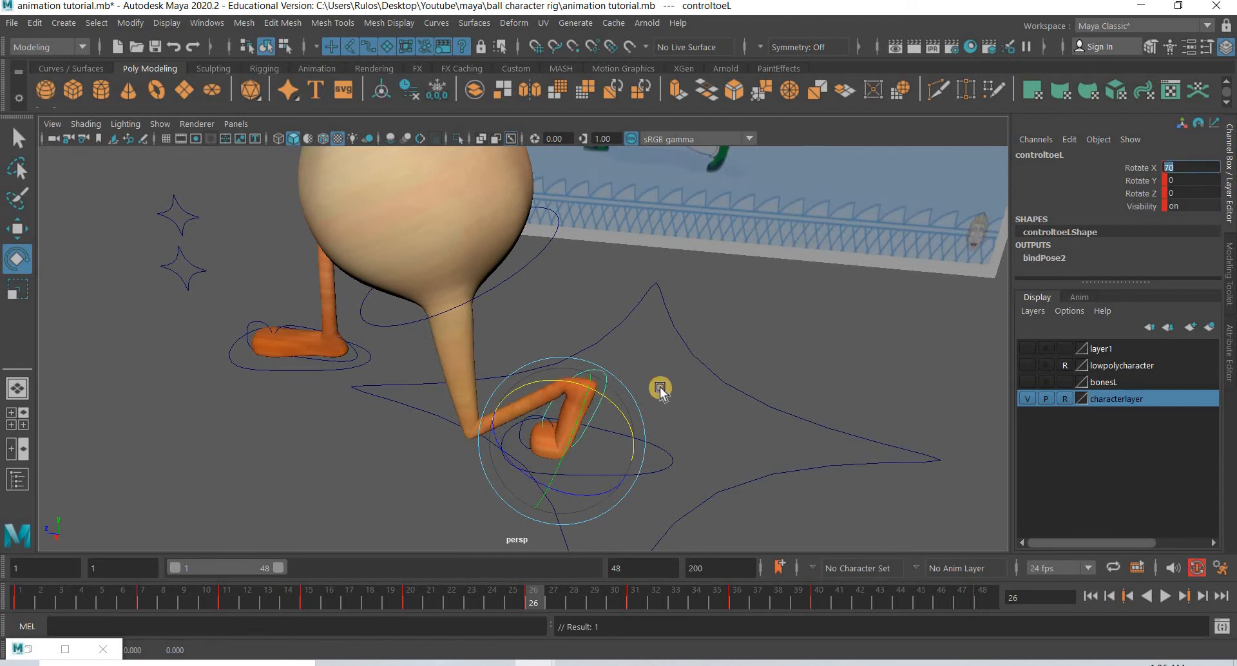
Scrub from frame 20 to frame 26 to compare the standing pose with the landing lunge
{"action": "scroll", "coordinate": [664, 387], "scroll_direction": "down", "scroll_amount": 4}
{"action": "left_click_drag", "start_coordinate": [671, 384], "coordinate": [680, 378], "text": "alt"}
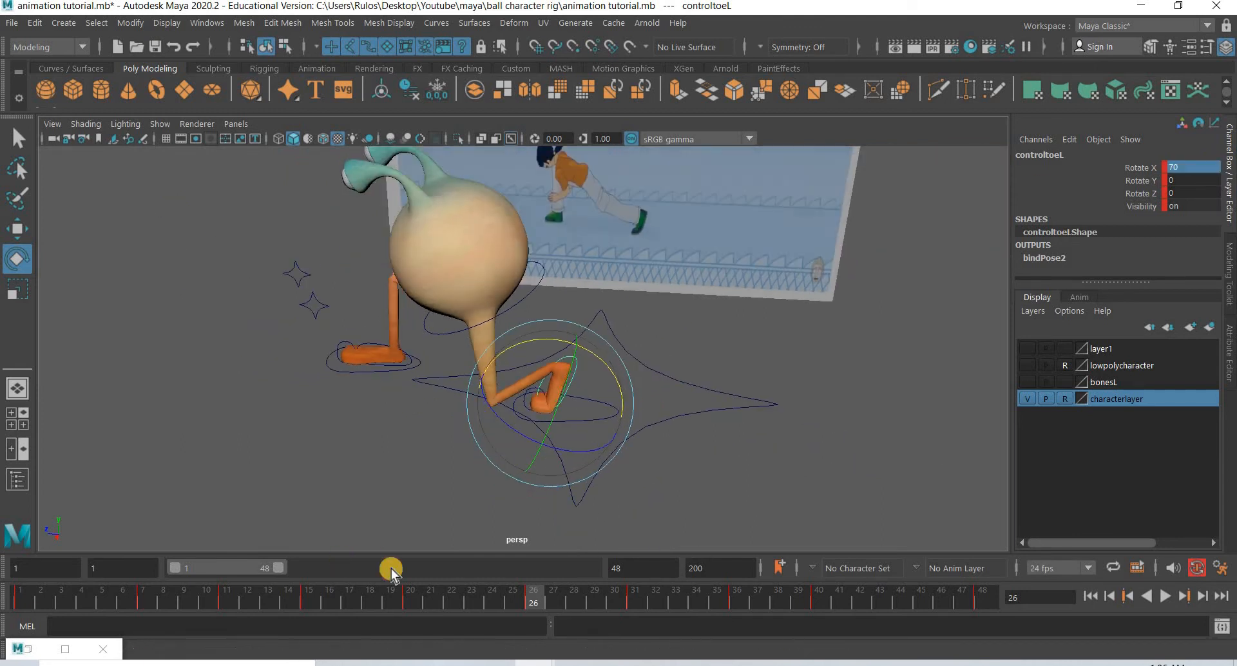
{"action": "left_click", "coordinate": [411, 600]}
{"action": "left_click_drag", "start_coordinate": [485, 603], "coordinate": [539, 609]}
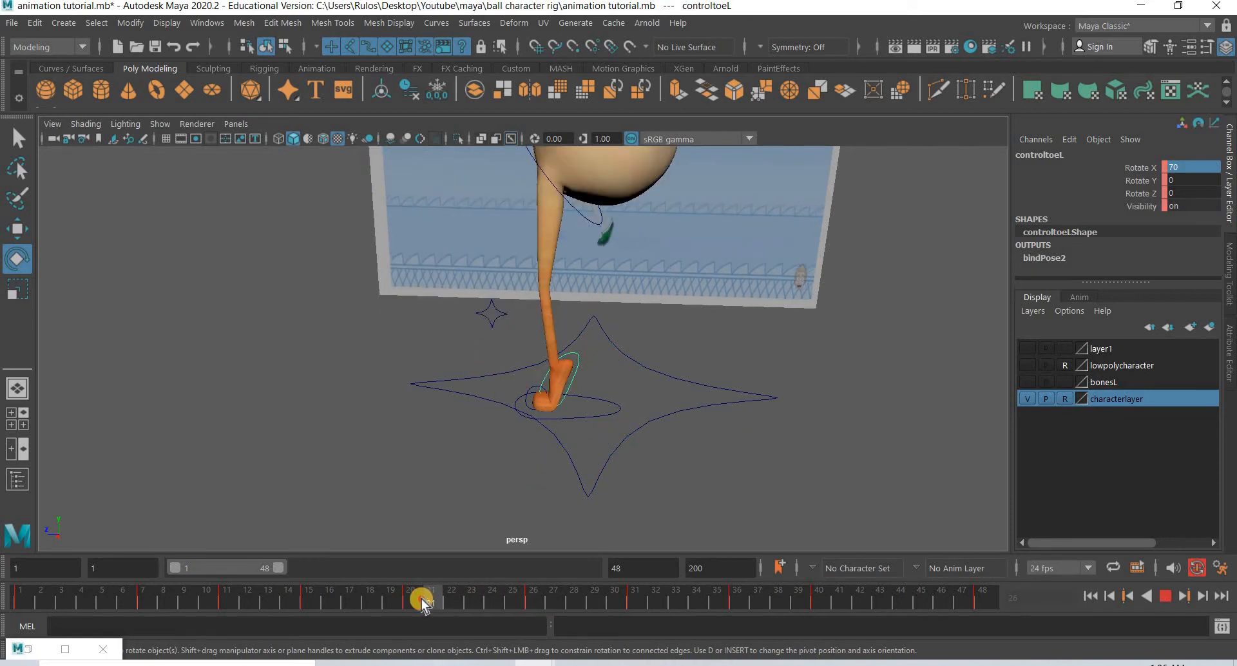
{"action": "left_click_drag", "start_coordinate": [480, 604], "coordinate": [539, 602]}
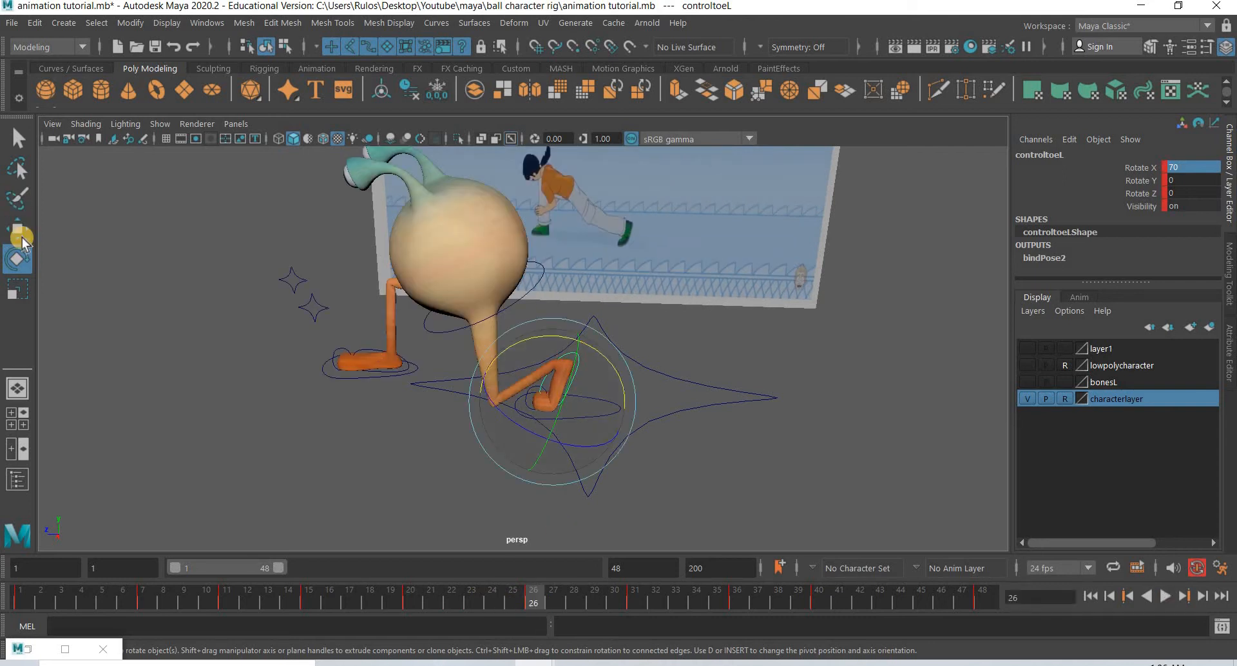
Extend the lunge at frame 26 by moving the right foot control to about 2.725 and the main control to about 1.634 in Translate Z
{"action": "key", "text": "w"}
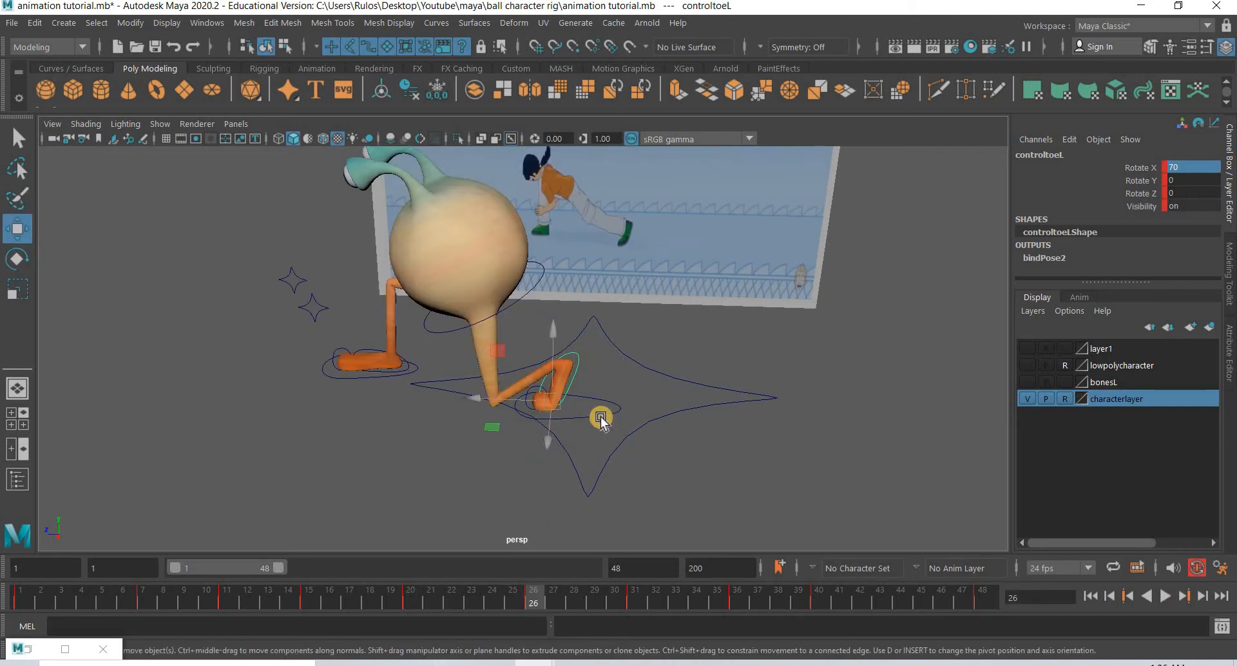
{"action": "left_click", "coordinate": [601, 418]}
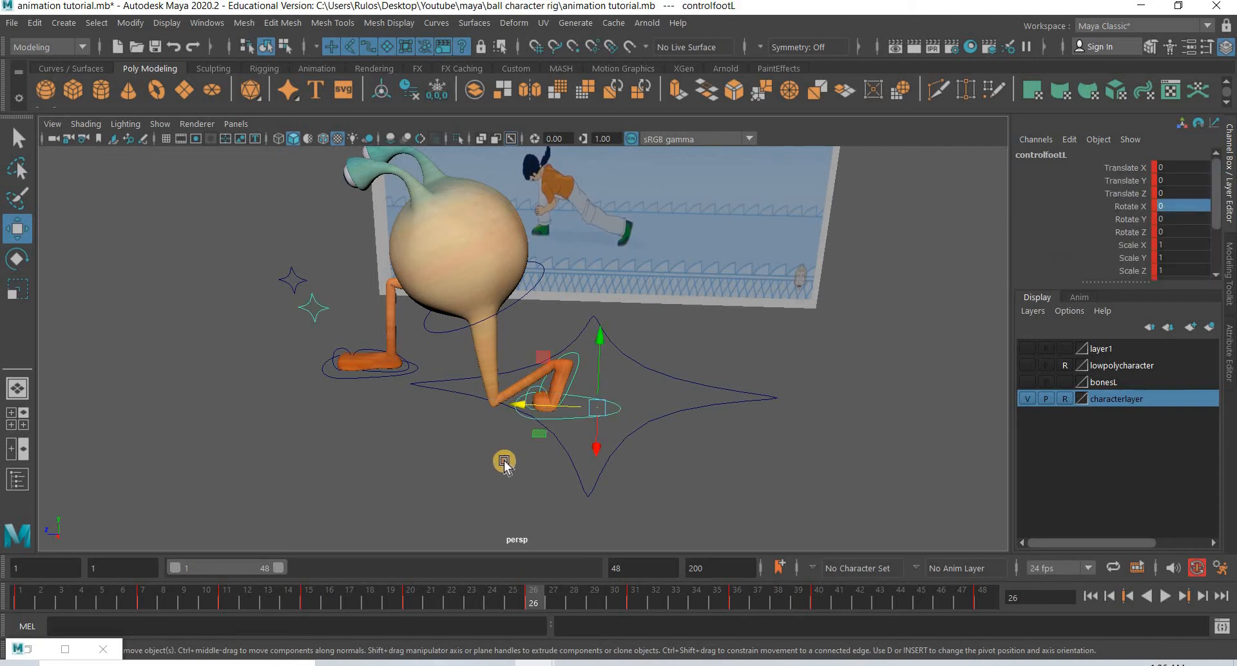
{"action": "left_click_drag", "start_coordinate": [504, 463], "coordinate": [326, 407], "text": "alt"}
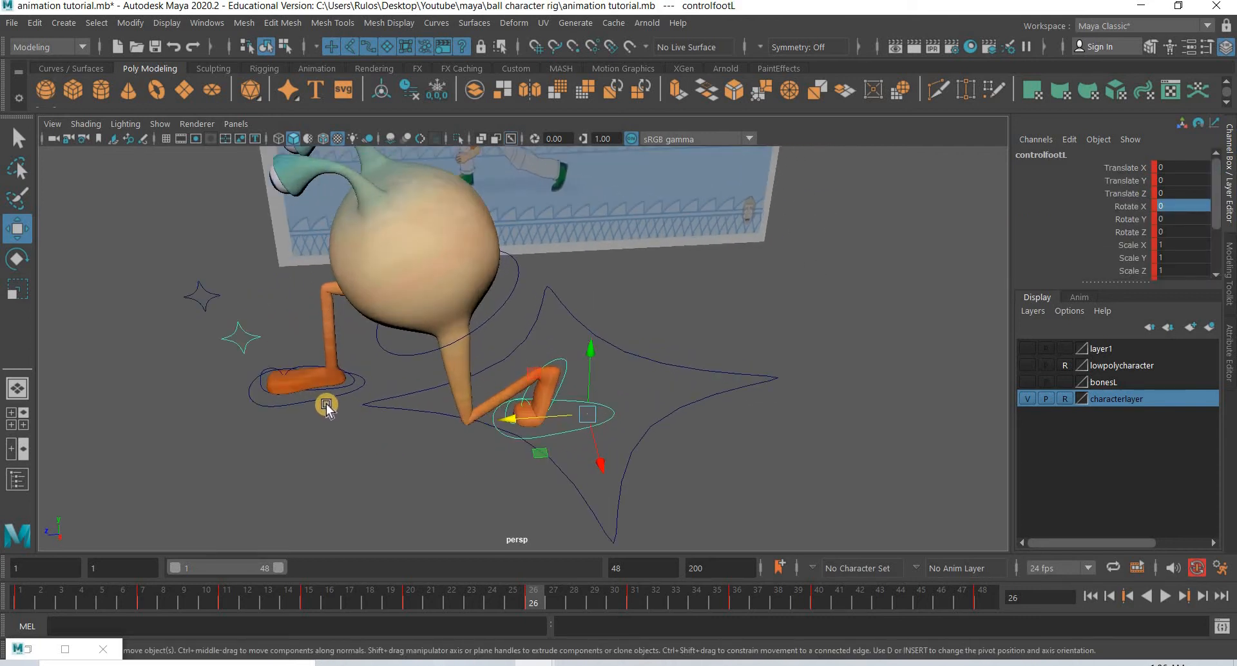
{"action": "left_click", "coordinate": [283, 393]}
{"action": "left_click_drag", "start_coordinate": [226, 385], "coordinate": [397, 355]}
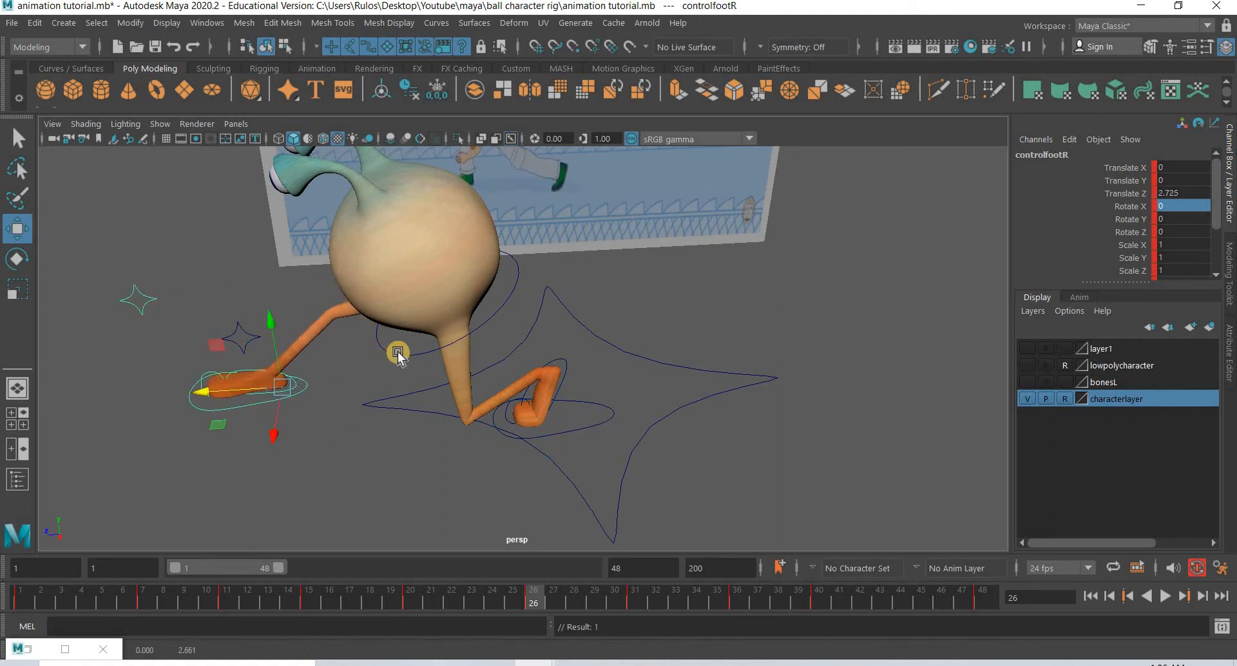
{"action": "left_click", "coordinate": [397, 353]}
{"action": "left_click_drag", "start_coordinate": [361, 306], "coordinate": [300, 309]}
Compare frames 20 and 26 against the reference and move the main control forward to about 2.133 in Translate Z at frame 26
{"action": "scroll", "coordinate": [574, 342], "scroll_direction": "down", "scroll_amount": 3}
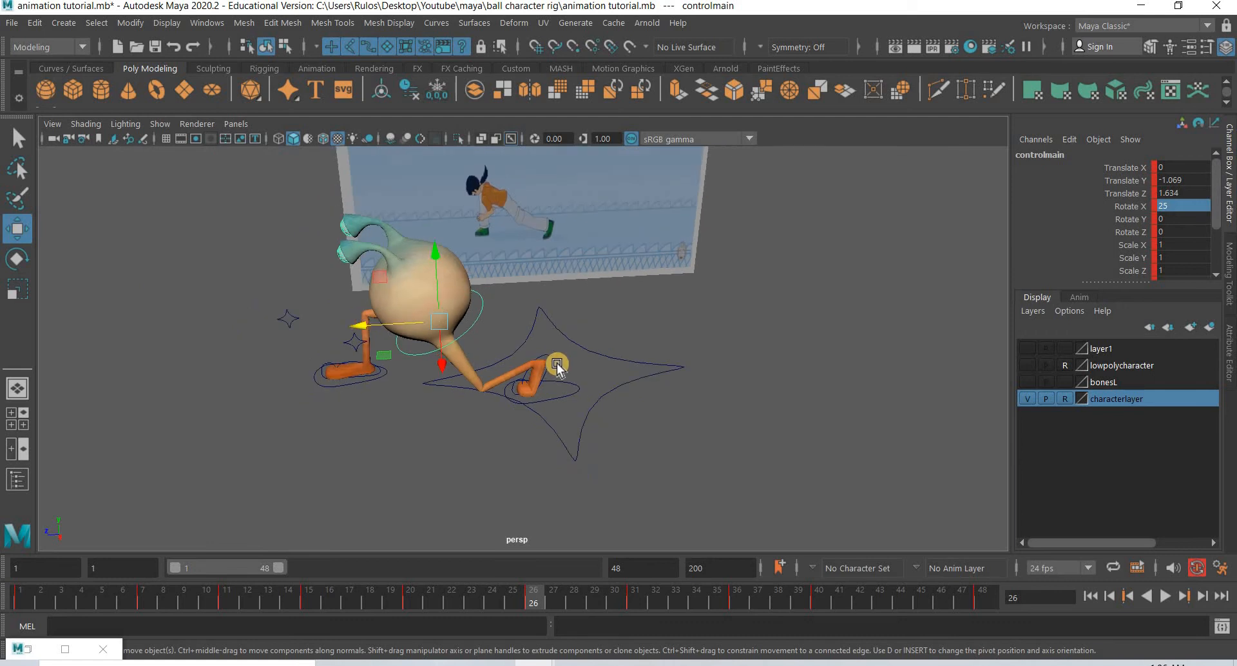
{"action": "middle_click_drag", "start_coordinate": [587, 337], "coordinate": [552, 368], "text": "alt"}
{"action": "left_click_drag", "start_coordinate": [551, 381], "coordinate": [555, 370], "text": "alt"}
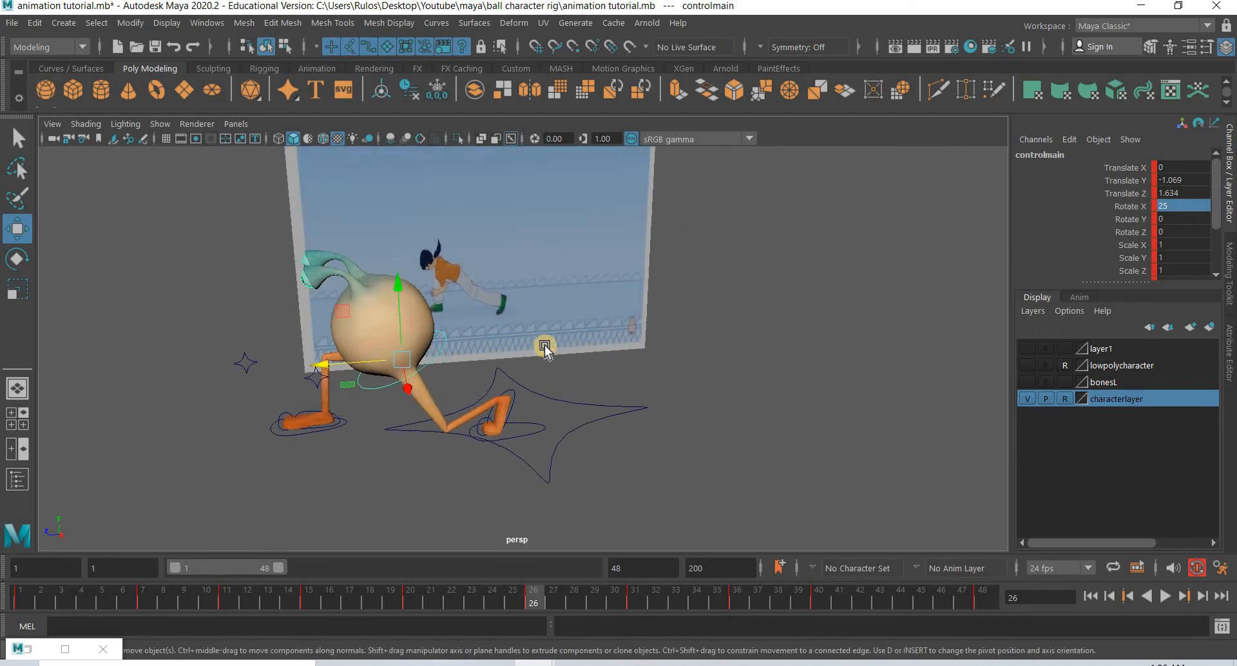
{"action": "middle_click_drag", "start_coordinate": [547, 368], "coordinate": [535, 348], "text": "alt"}
{"action": "left_click", "coordinate": [411, 600]}
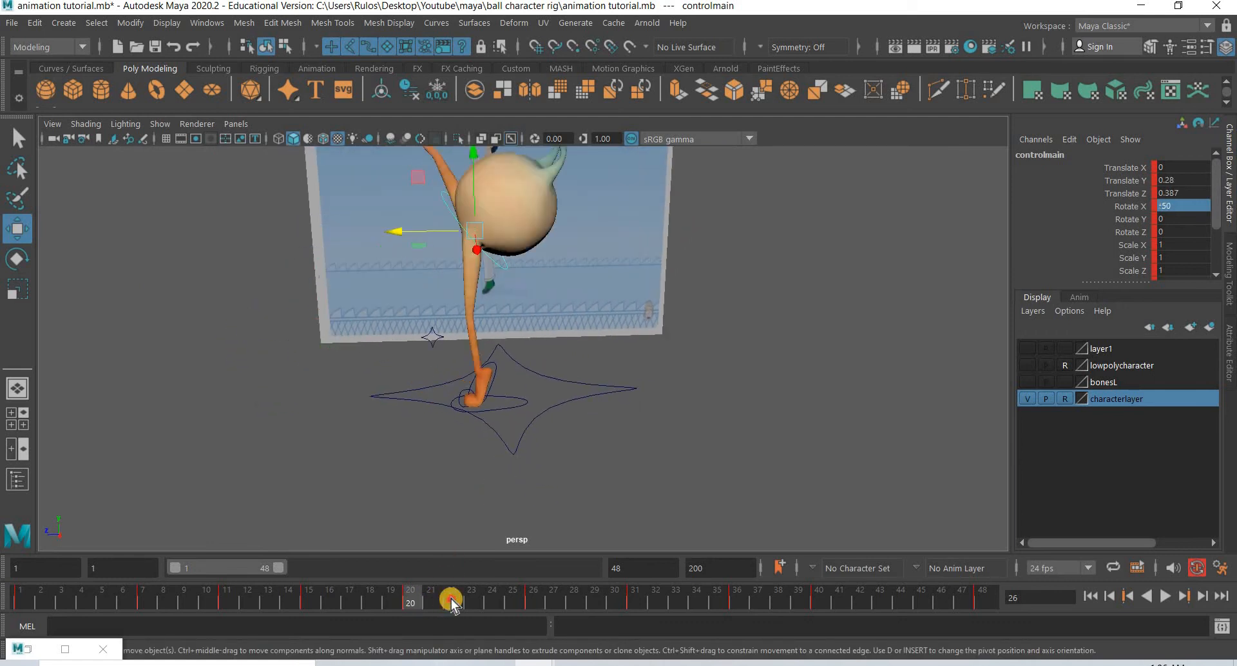
{"action": "left_click_drag", "start_coordinate": [491, 602], "coordinate": [532, 597]}
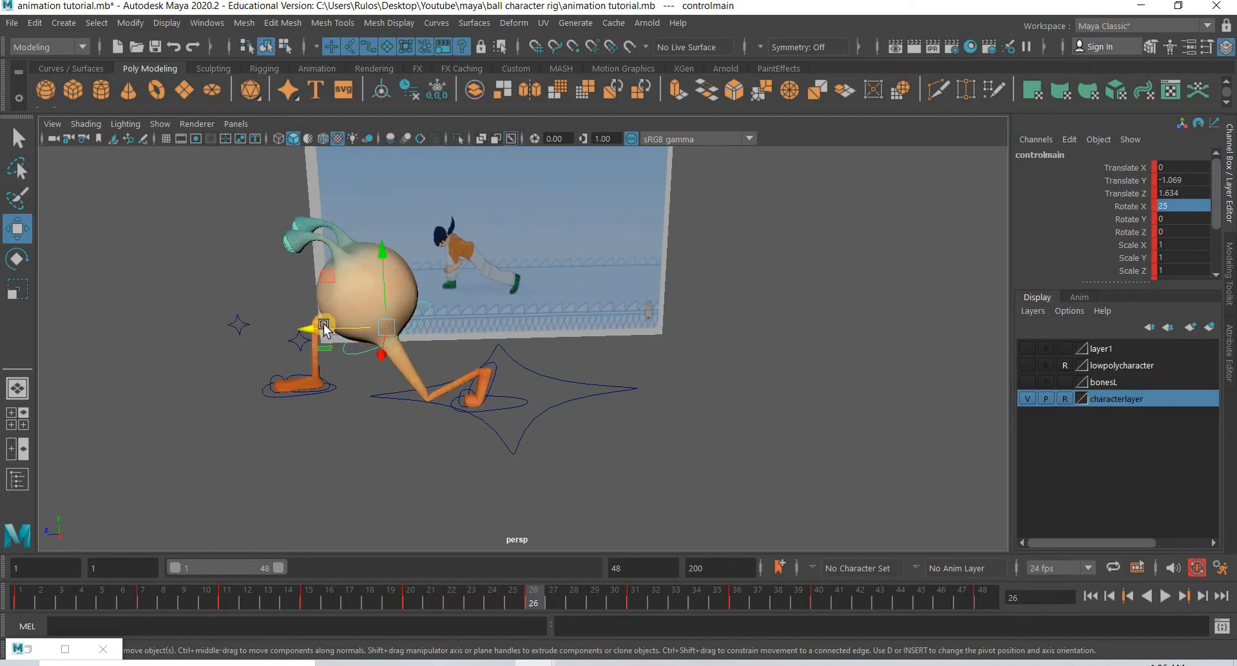
{"action": "left_click_drag", "start_coordinate": [301, 329], "coordinate": [267, 330]}
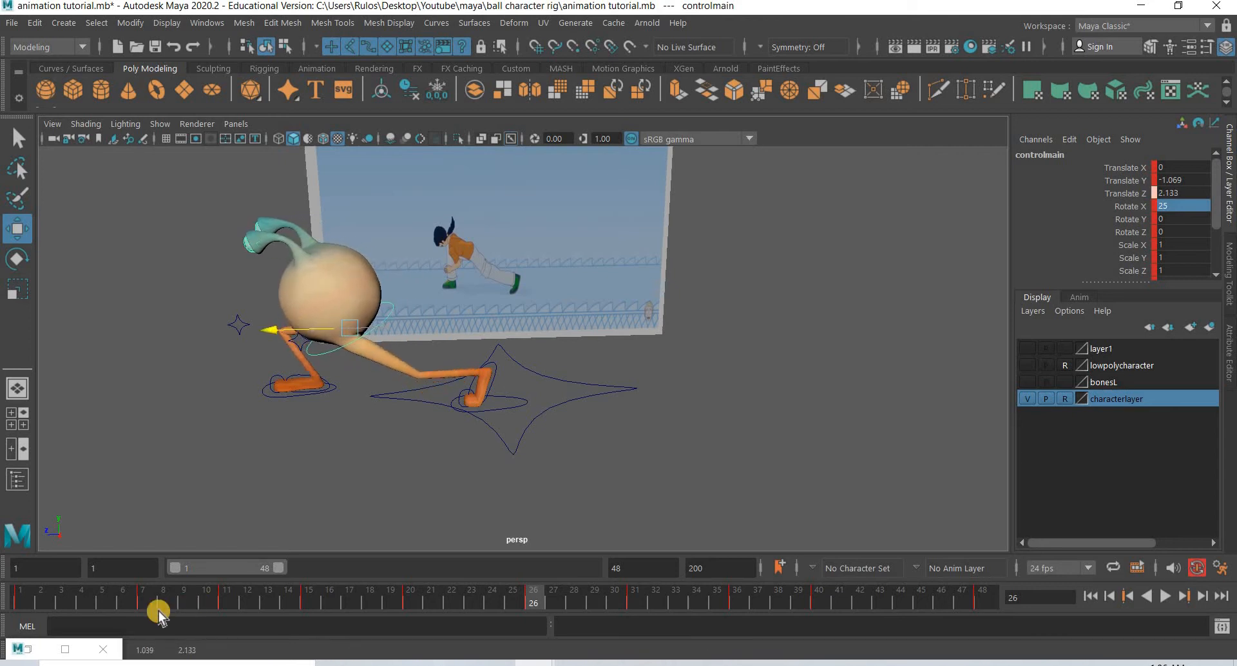
Review the blocked poses from frame 1 onward and return to frame 26
{"action": "left_click", "coordinate": [32, 598]}
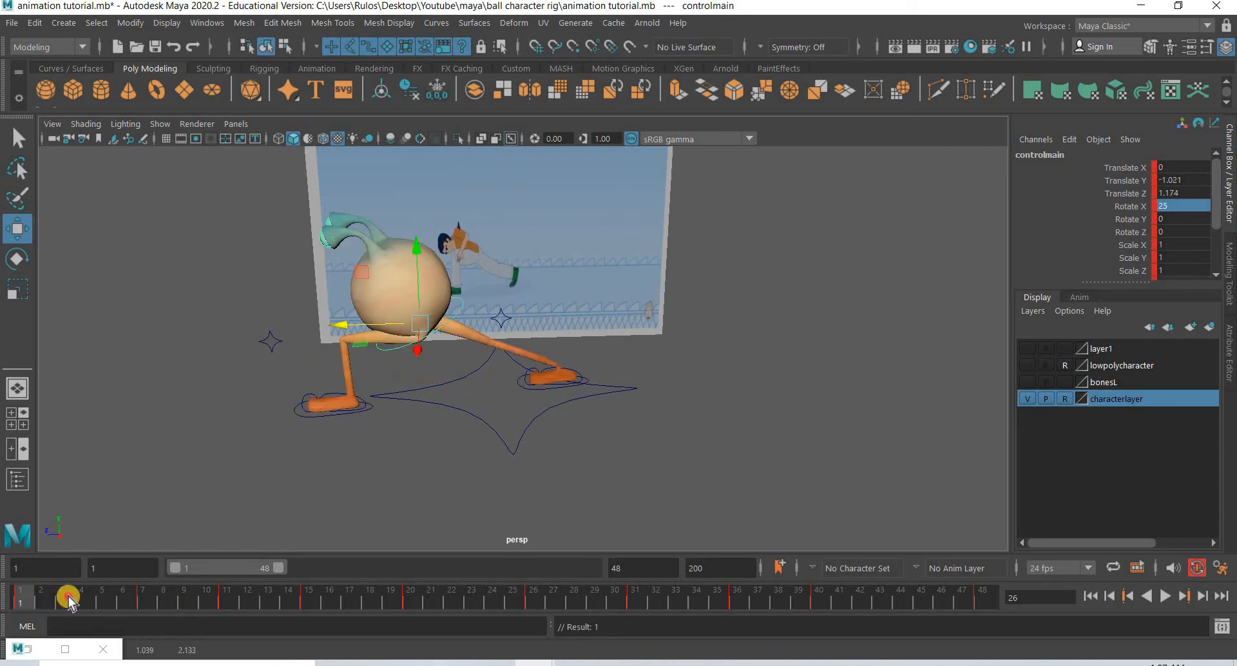
{"action": "key", "text": "alt+v"}
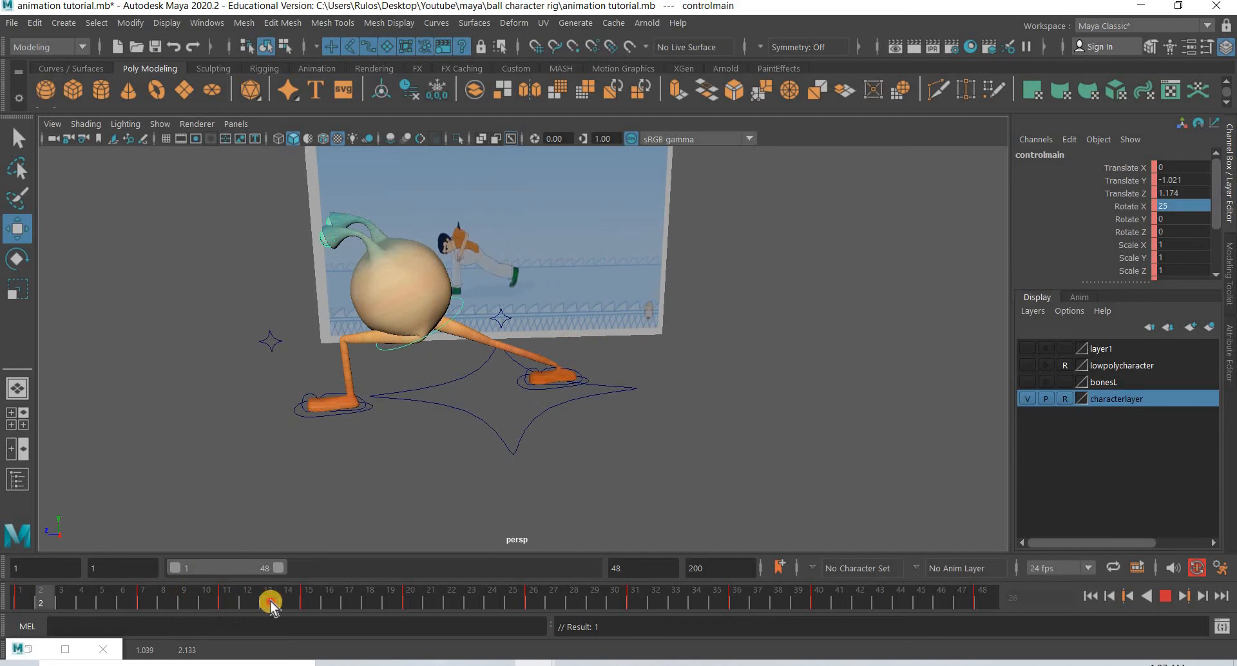
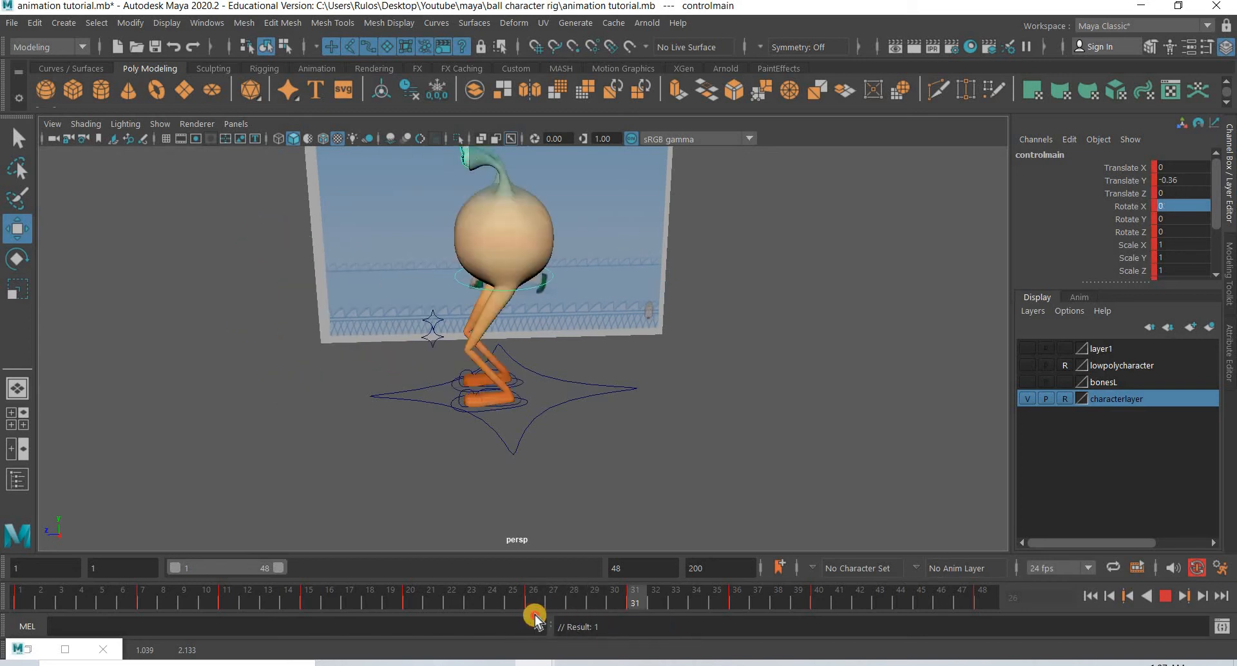
{"action": "key", "text": "Escape"}
Move the right foot control farther forward to about 3.226 in Translate Z at frame 26
{"action": "scroll", "coordinate": [430, 473], "scroll_direction": "up", "scroll_amount": 6}
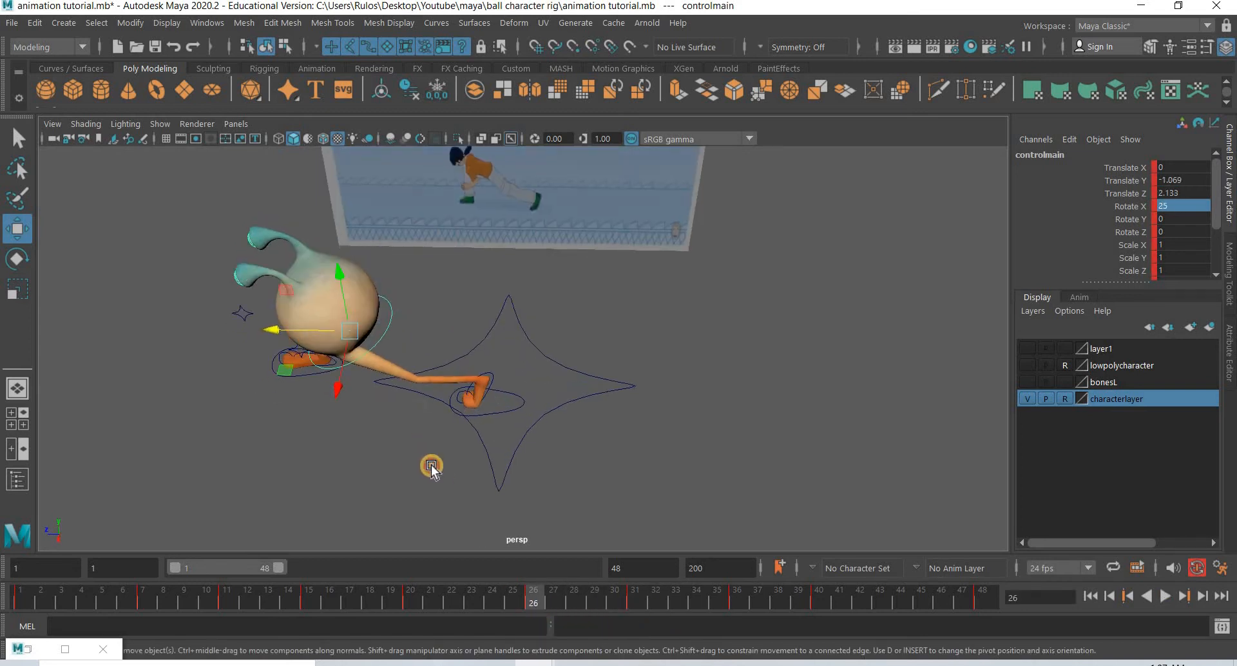
{"action": "scroll", "coordinate": [512, 438], "scroll_direction": "up", "scroll_amount": 4}
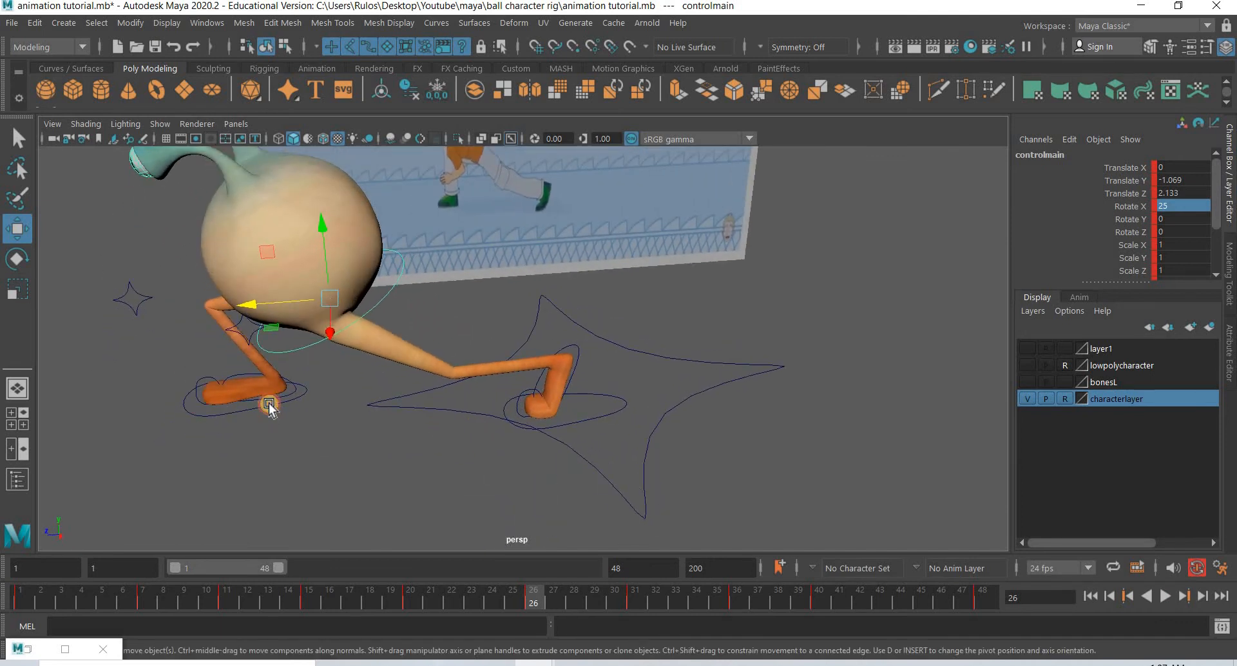
{"action": "left_click", "coordinate": [233, 397]}
{"action": "left_click_drag", "start_coordinate": [190, 395], "coordinate": [137, 404]}
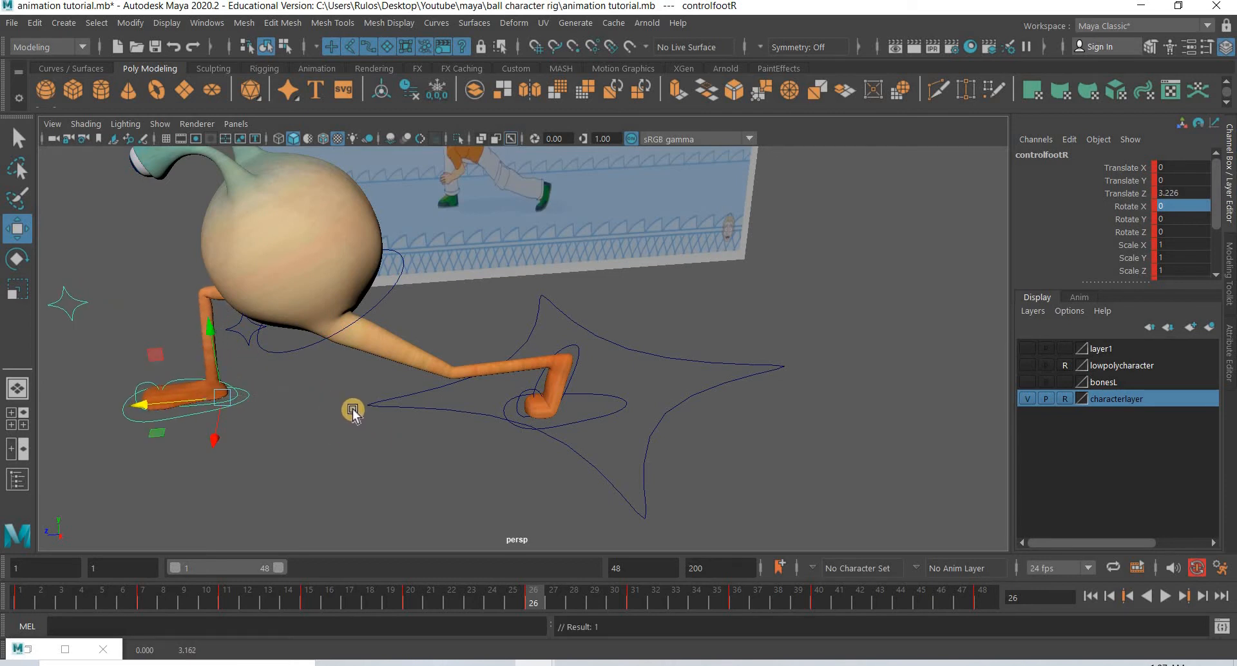
Nudge the main control forward to about 2.185 in Translate Z and scrub up to frame 26 to check the lunge
{"action": "left_click_drag", "start_coordinate": [350, 427], "coordinate": [358, 389], "text": "alt"}
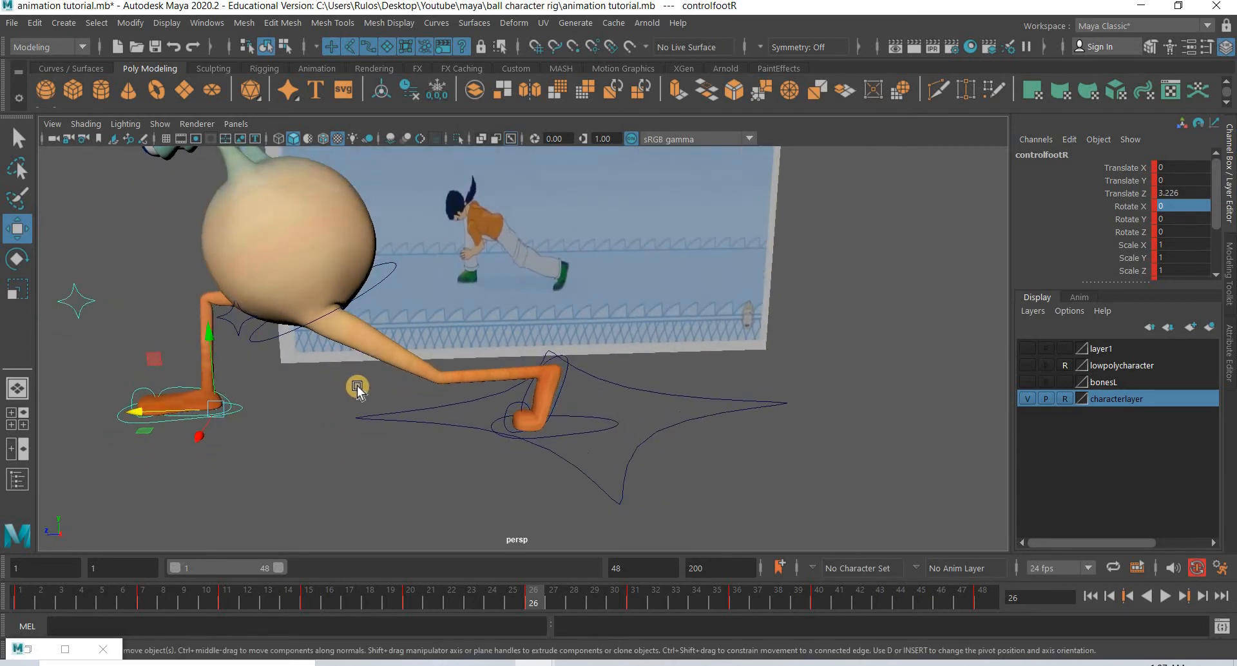
{"action": "left_click", "coordinate": [256, 307]}
{"action": "left_click_drag", "start_coordinate": [255, 307], "coordinate": [248, 304]}
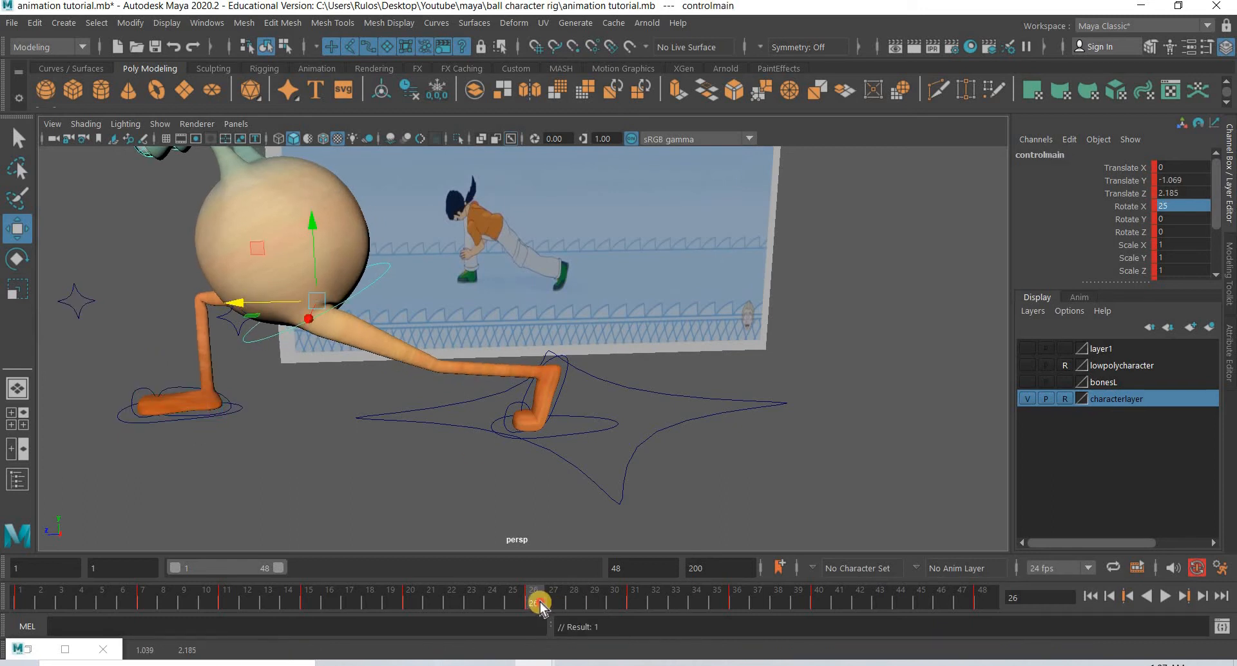
{"action": "left_click_drag", "start_coordinate": [494, 602], "coordinate": [533, 604]}
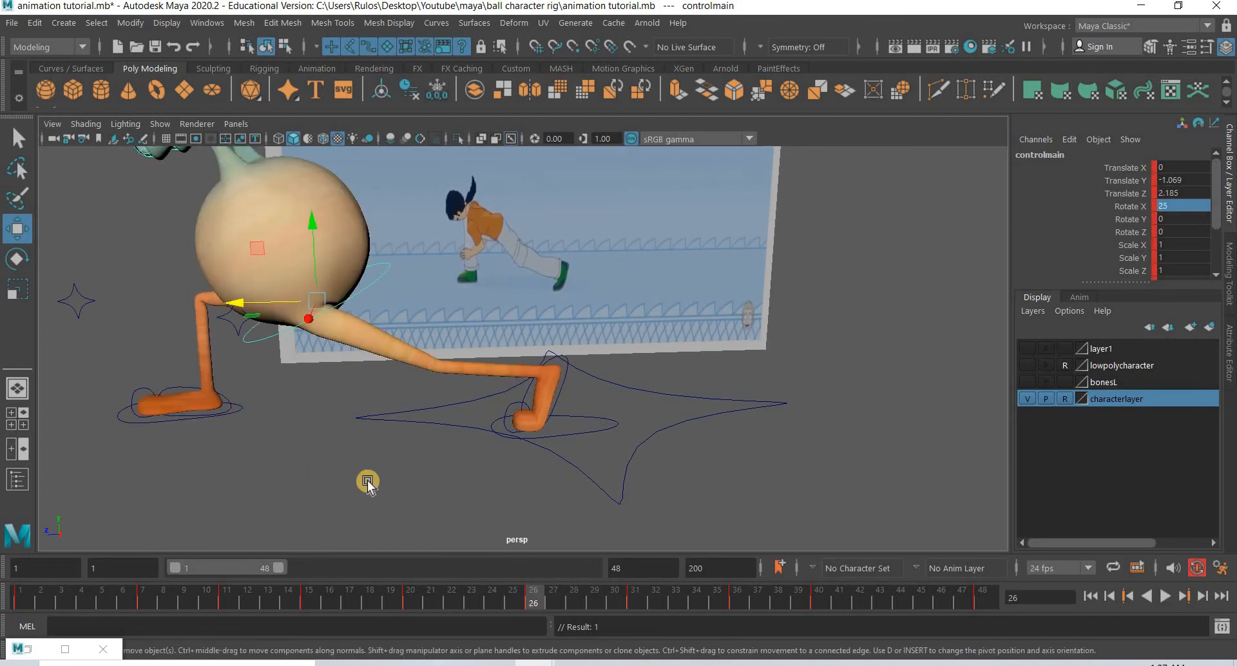
Add both feet and toe controls to the selection, then copy the pose keys at frame 26 and paste them at frame 31
{"action": "left_click", "coordinate": [586, 426]}
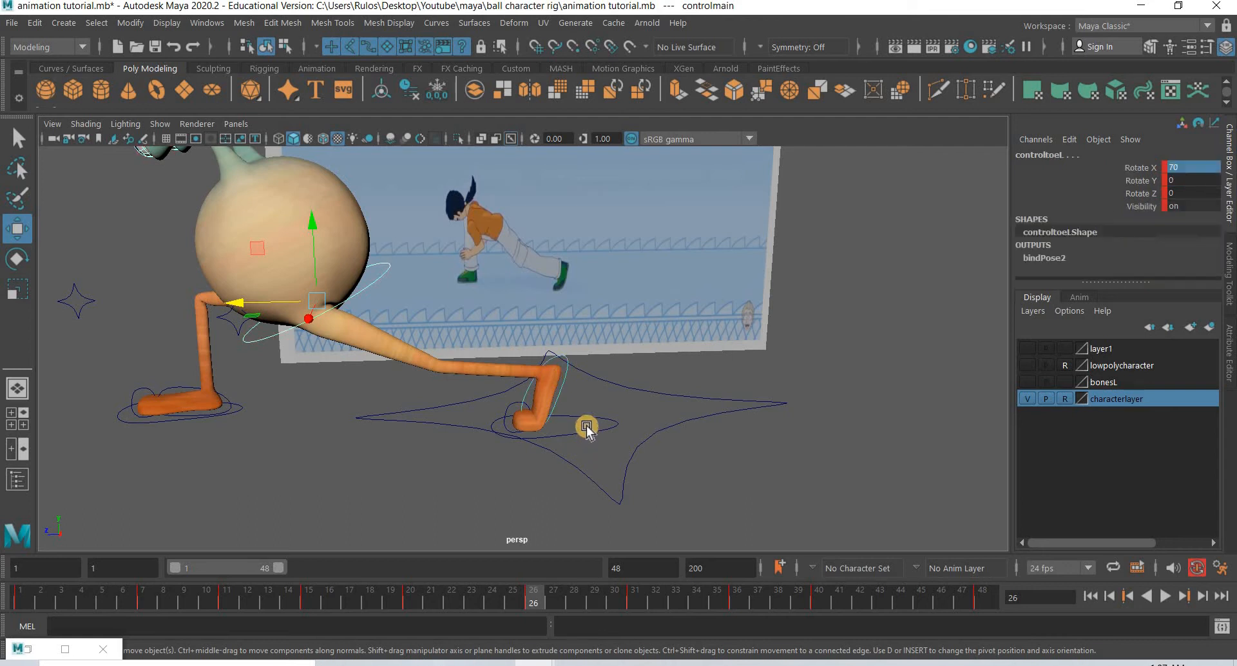
{"action": "key", "text": "Up"}
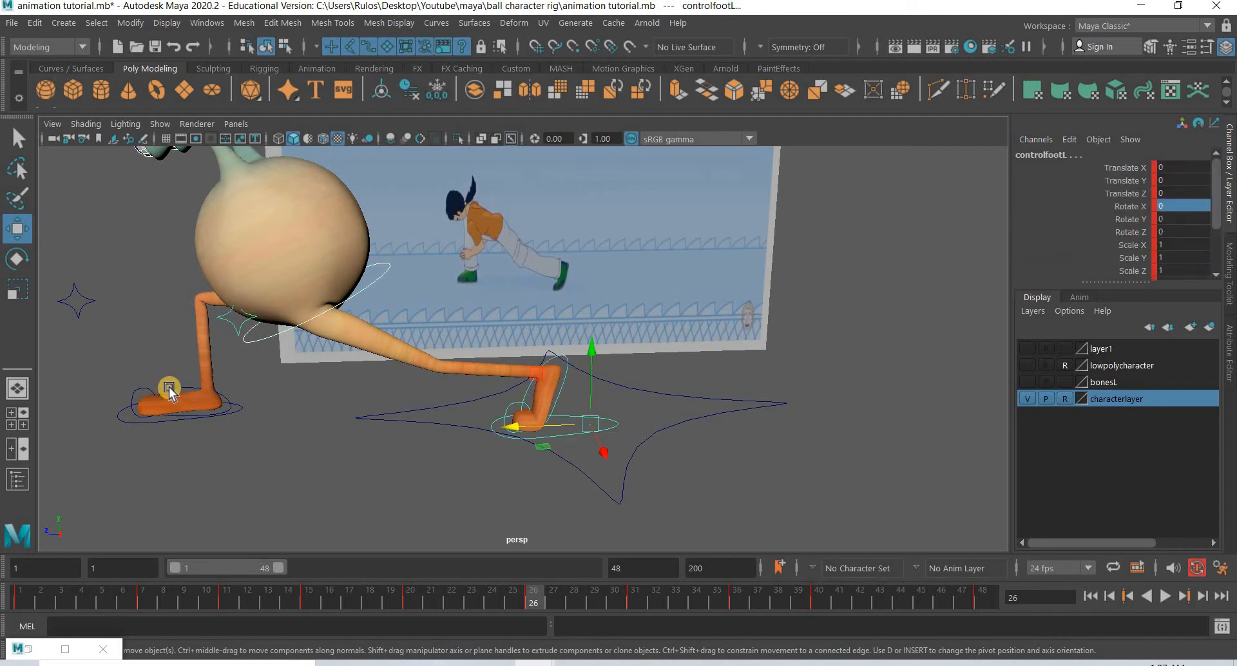
{"action": "left_click", "coordinate": [150, 423]}
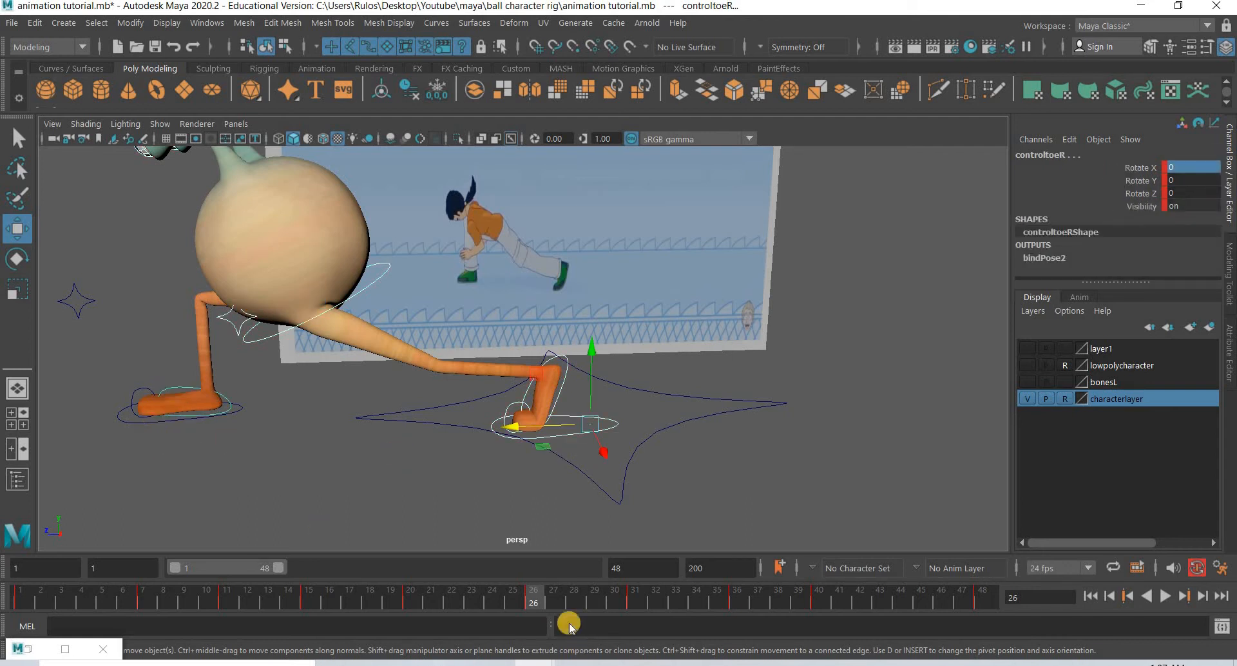
{"action": "key", "text": "Up"}
{"action": "right_click", "coordinate": [537, 605]}
{"action": "left_click", "coordinate": [589, 304]}
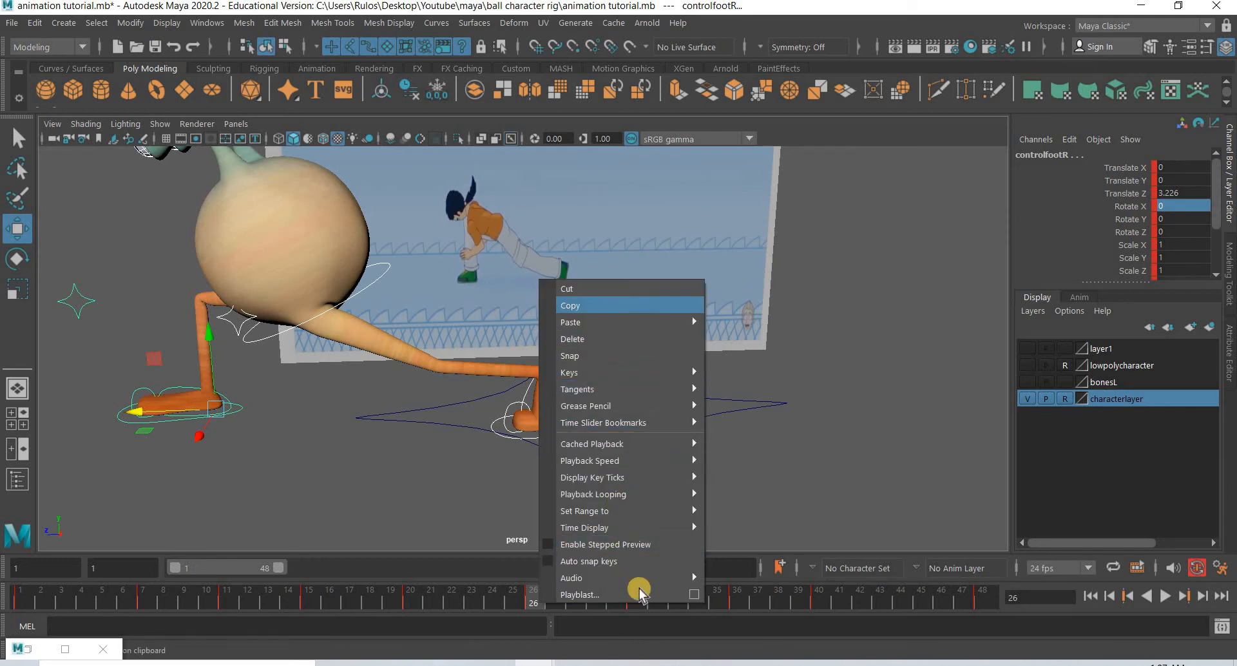
{"action": "left_click", "coordinate": [634, 599]}
{"action": "right_click", "coordinate": [634, 599]}
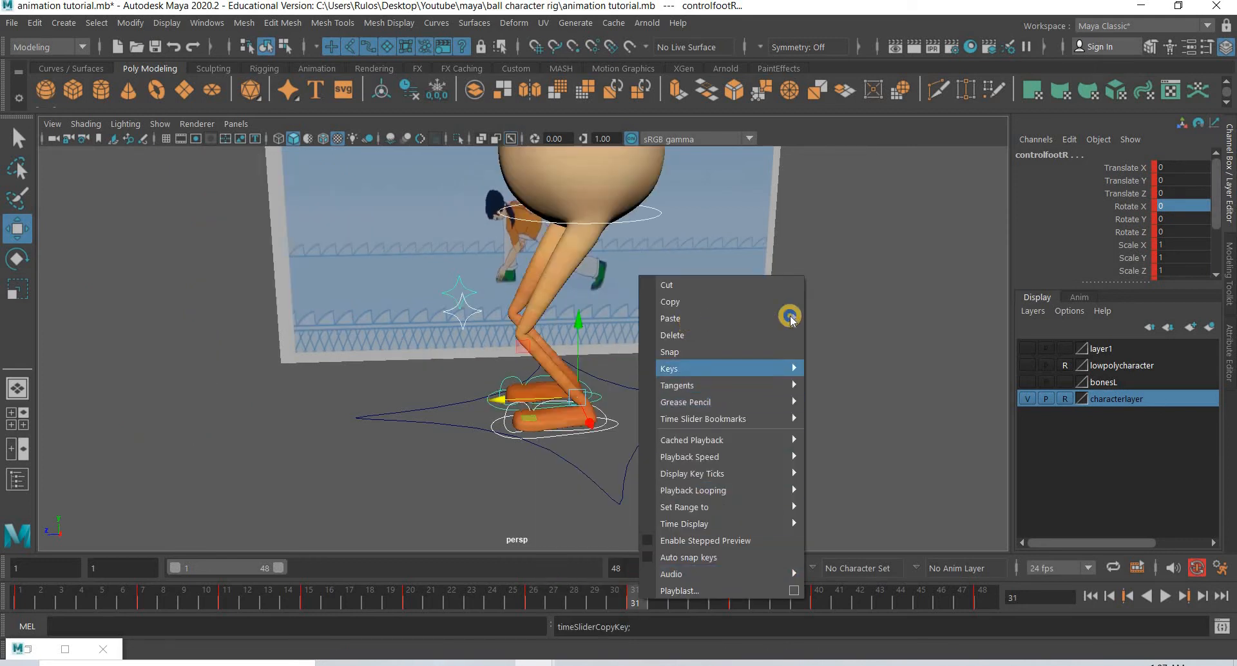
{"action": "mouse_move", "coordinate": [774, 318]}
{"action": "left_click", "coordinate": [835, 318]}
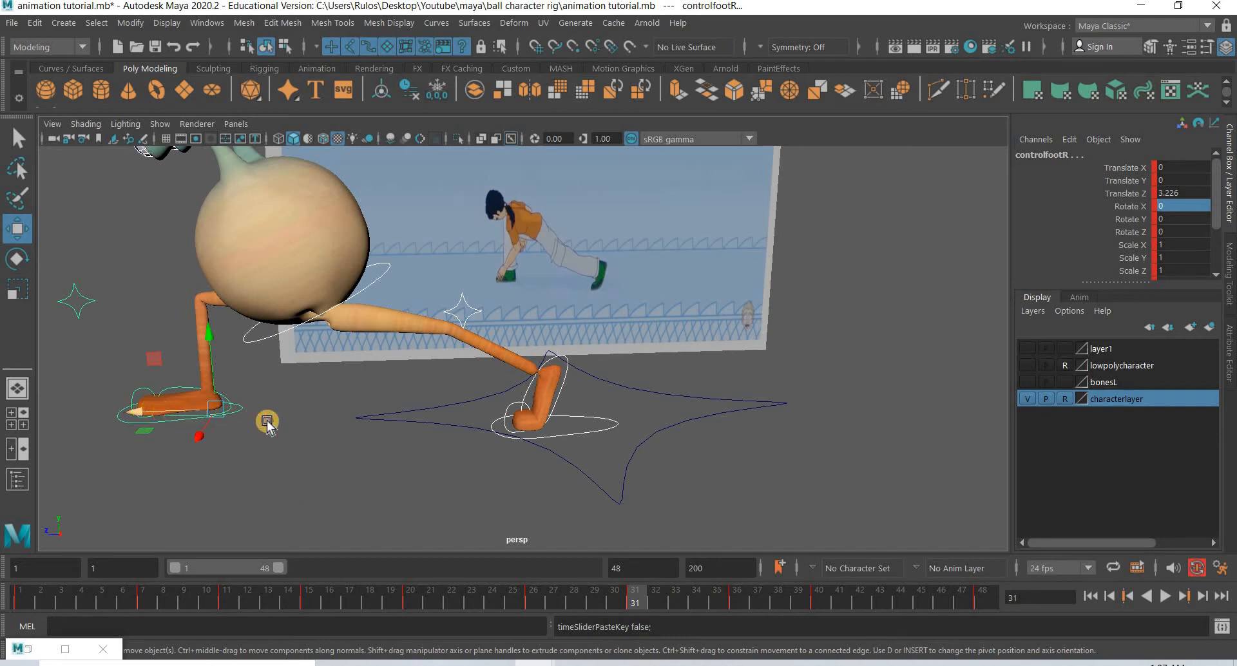
Move all the selected pose controls back together at frame 31 until the right foot's Translate Z is about -0.004
{"action": "middle_click_drag", "start_coordinate": [267, 422], "coordinate": [966, 461]}
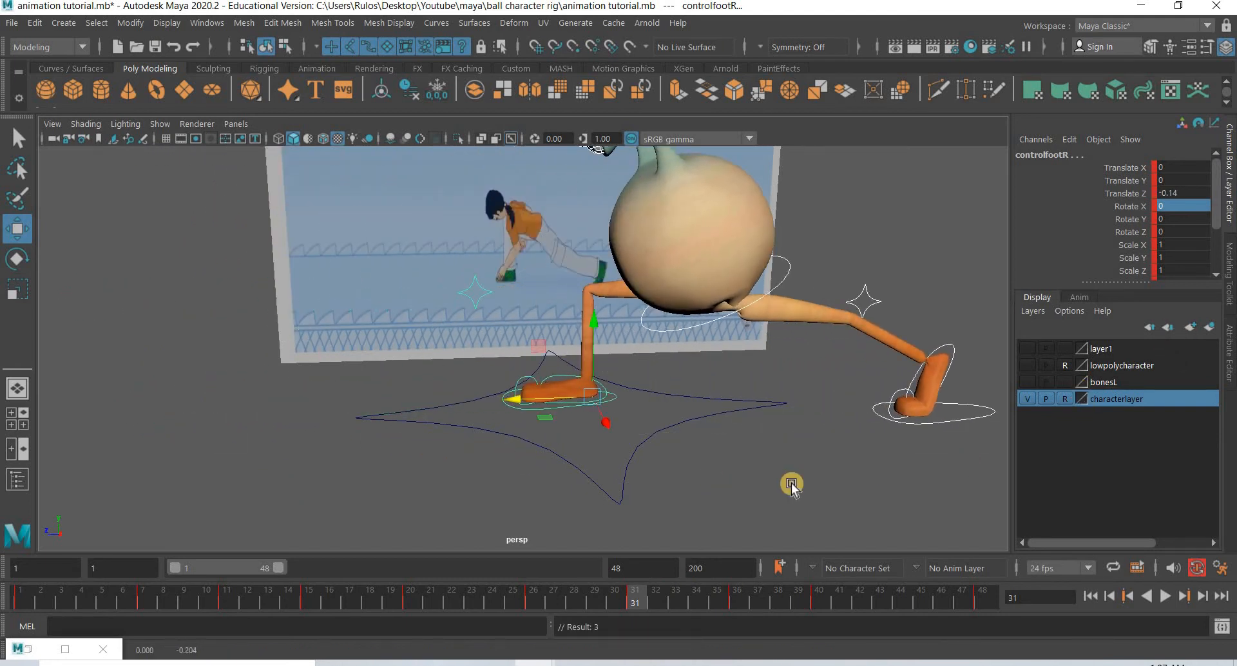
{"action": "left_click", "coordinate": [445, 405]}
{"action": "left_click", "coordinate": [529, 410]}
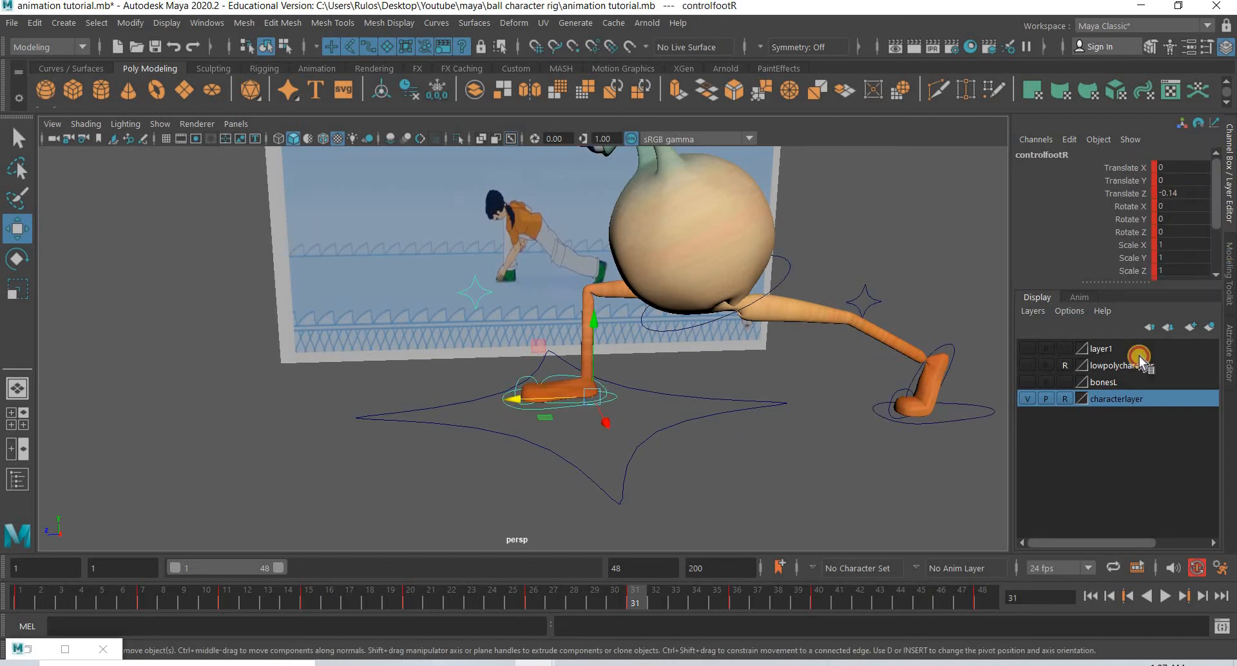
{"action": "key", "text": "ctrl+c"}
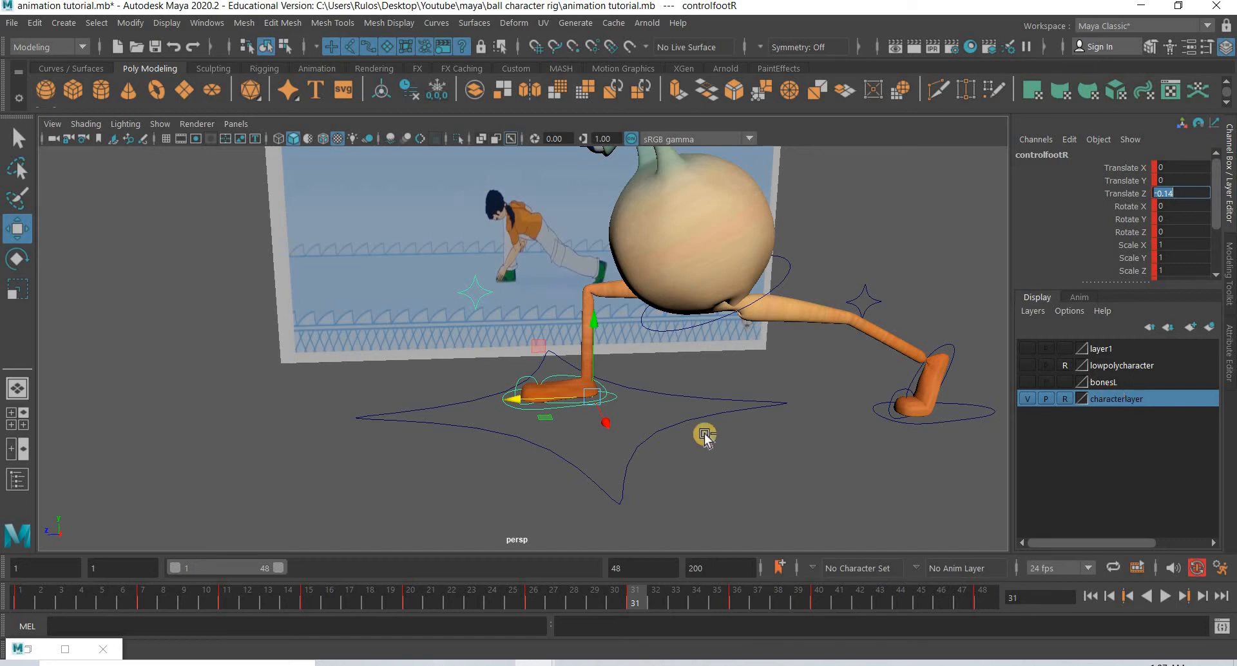
{"action": "left_click", "coordinate": [706, 461]}
{"action": "key", "text": "ctrl+z"}
{"action": "key", "text": "ctrl+z"}
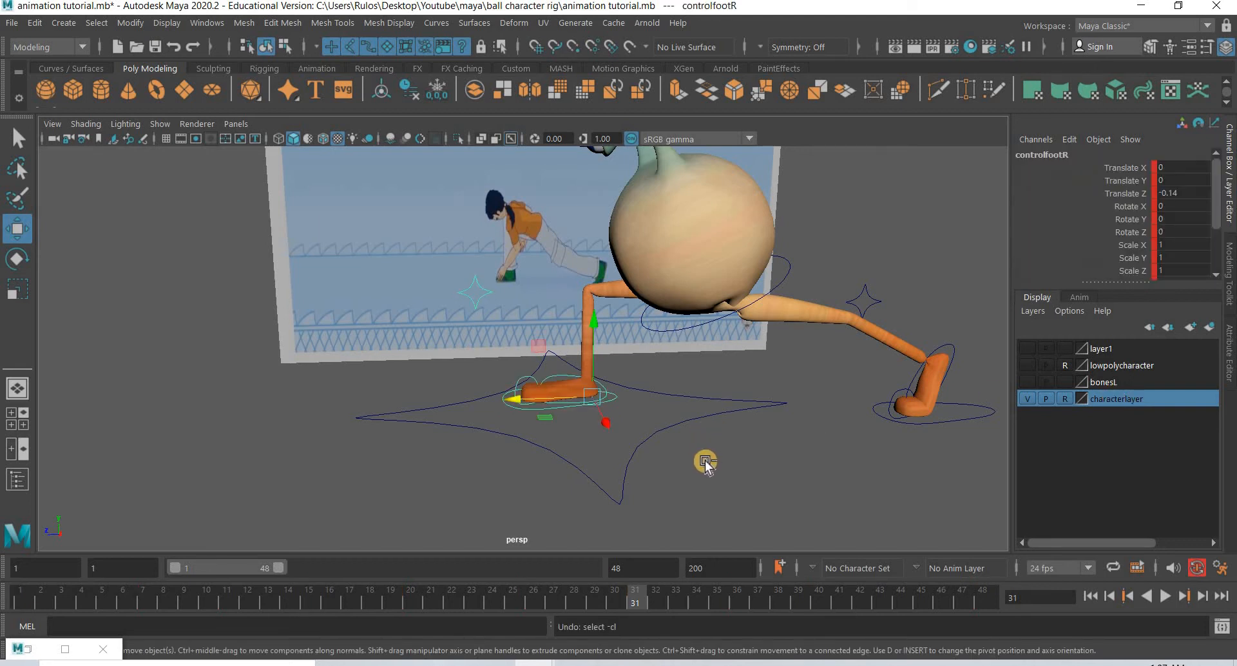
{"action": "left_click", "coordinate": [548, 395]}
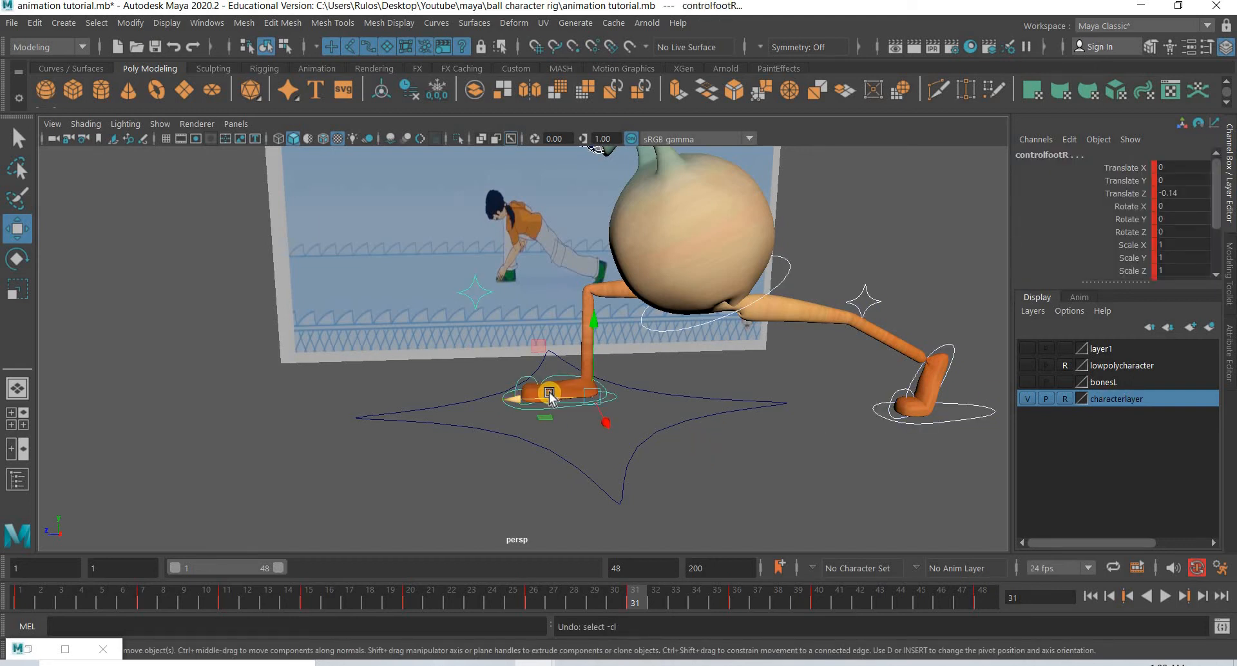
{"action": "left_click_drag", "start_coordinate": [548, 395], "coordinate": [538, 394]}
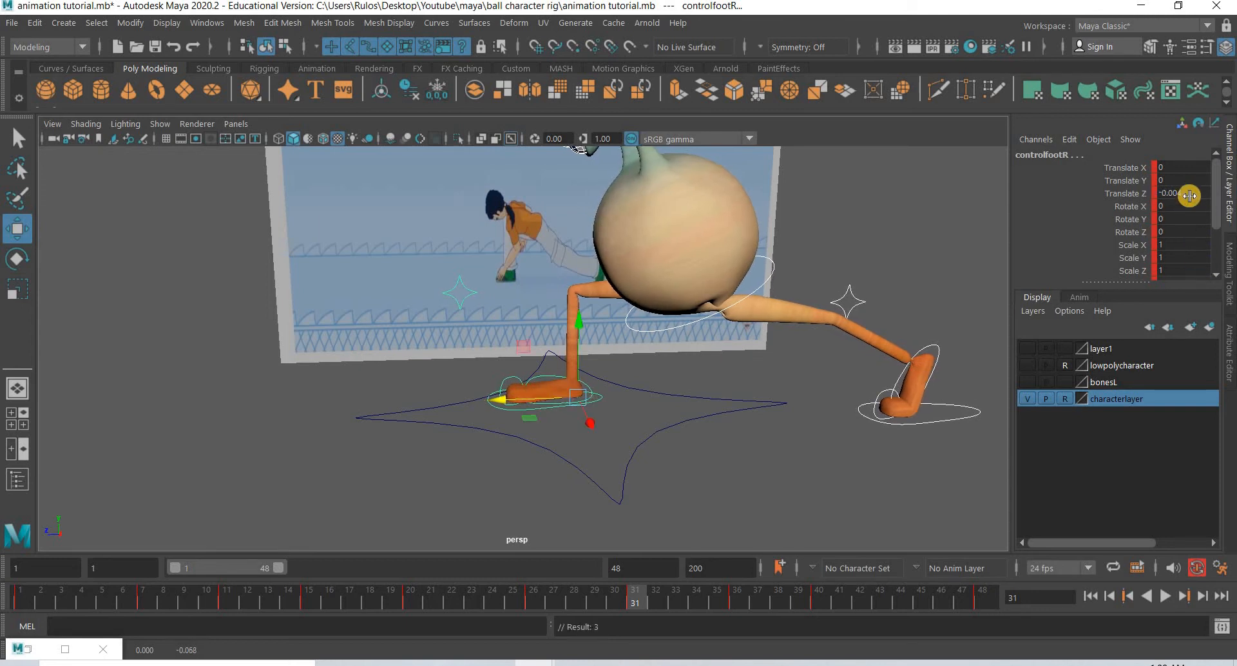
Try setting Translate Z to 0 on all the selected controls at once, and undo it
{"action": "type", "text": "0"}
{"action": "key", "text": "Return"}
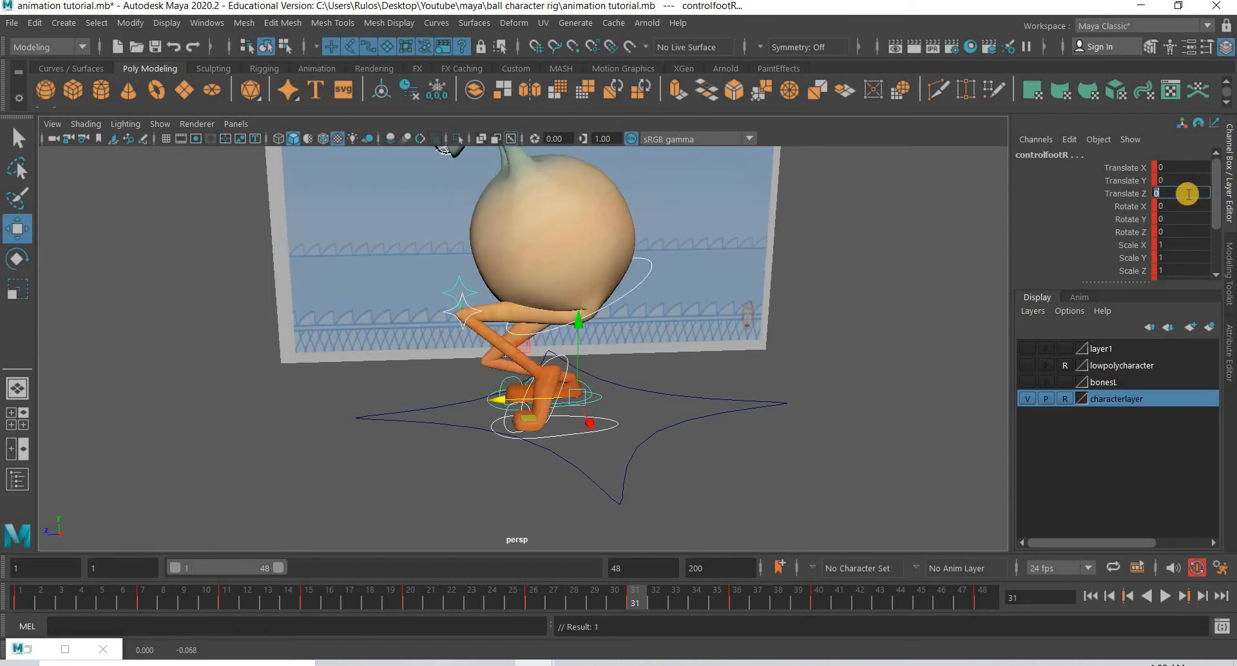
{"action": "left_click", "coordinate": [786, 477]}
{"action": "key", "text": "ctrl+z"}
{"action": "key", "text": "ctrl+z"}
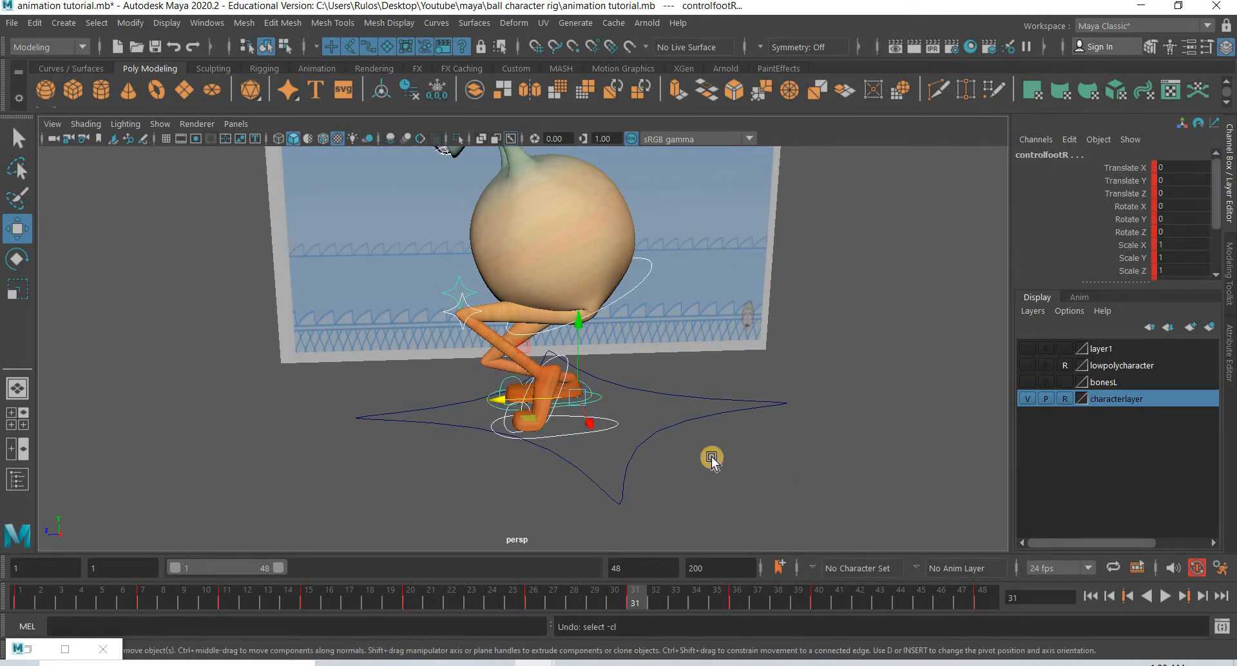
{"action": "left_click", "coordinate": [530, 410]}
{"action": "key", "text": "ctrl+z"}
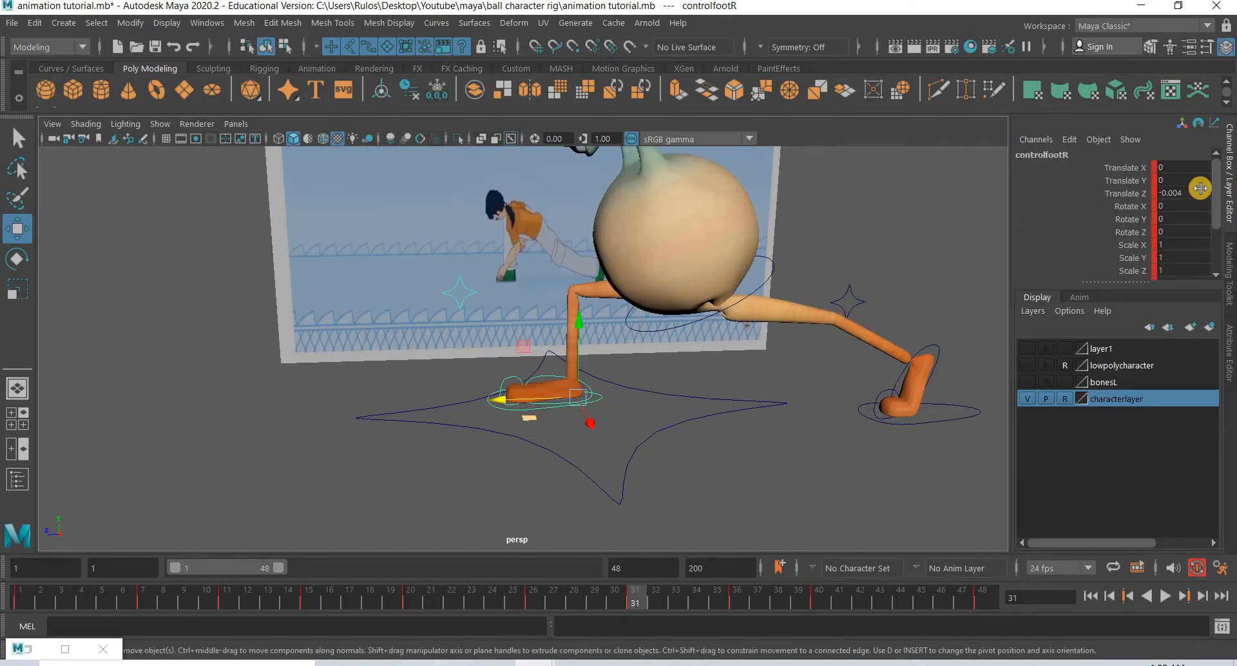
Set the right foot control's Translate Z to 0 at frame 31 and clear the selection
{"action": "type", "text": "0"}
{"action": "key", "text": "Return"}
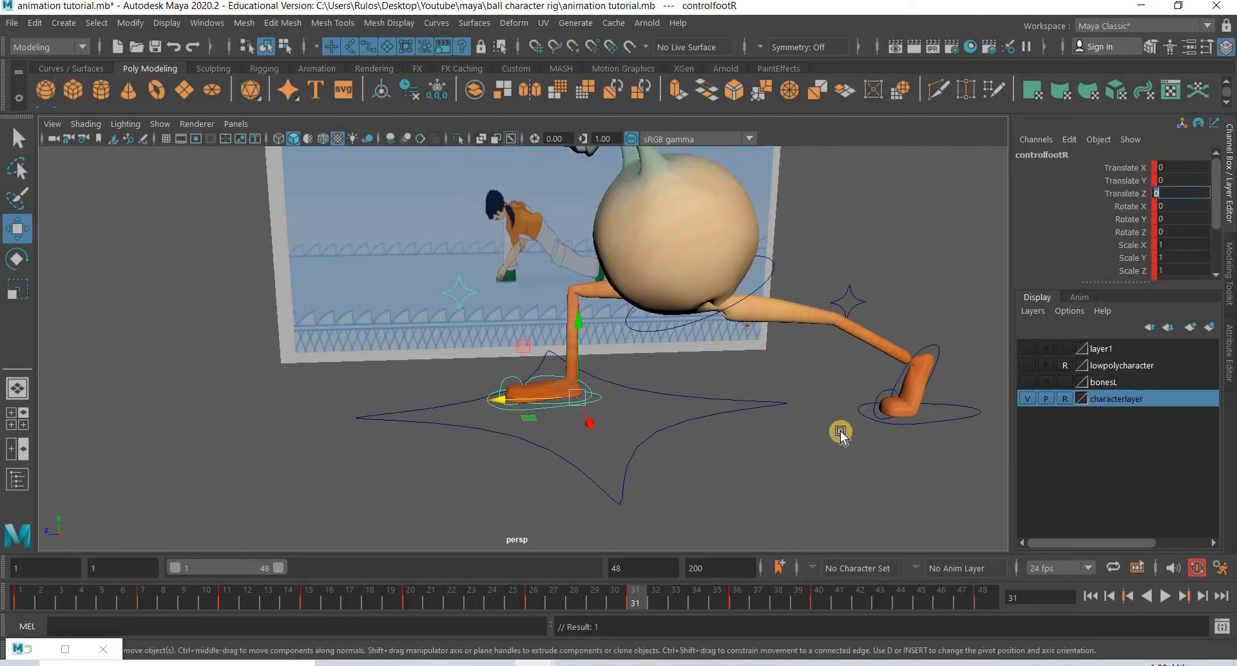
{"action": "left_click", "coordinate": [761, 486]}
Move the back leg's knee control forward to about 2.859 in Translate Z and down to about -0.169 in Translate Y
{"action": "left_click_drag", "start_coordinate": [773, 488], "coordinate": [798, 456], "text": "alt"}
{"action": "left_click_drag", "start_coordinate": [725, 343], "coordinate": [705, 332], "text": "alt"}
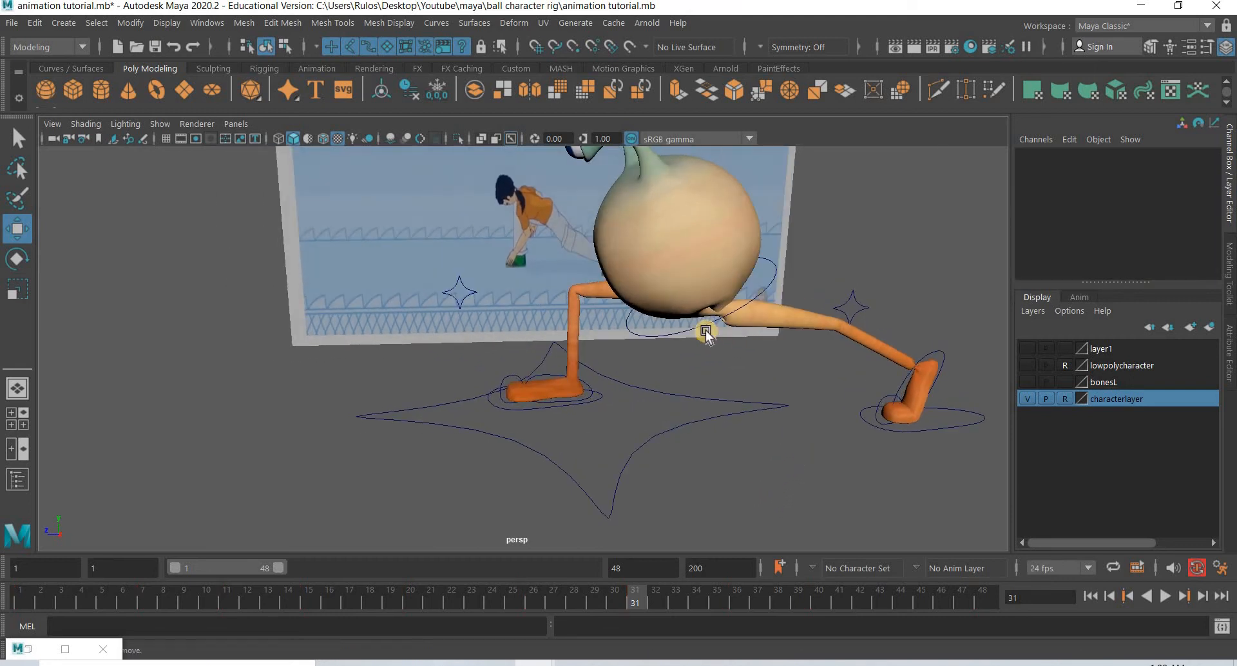
{"action": "left_click", "coordinate": [704, 327]}
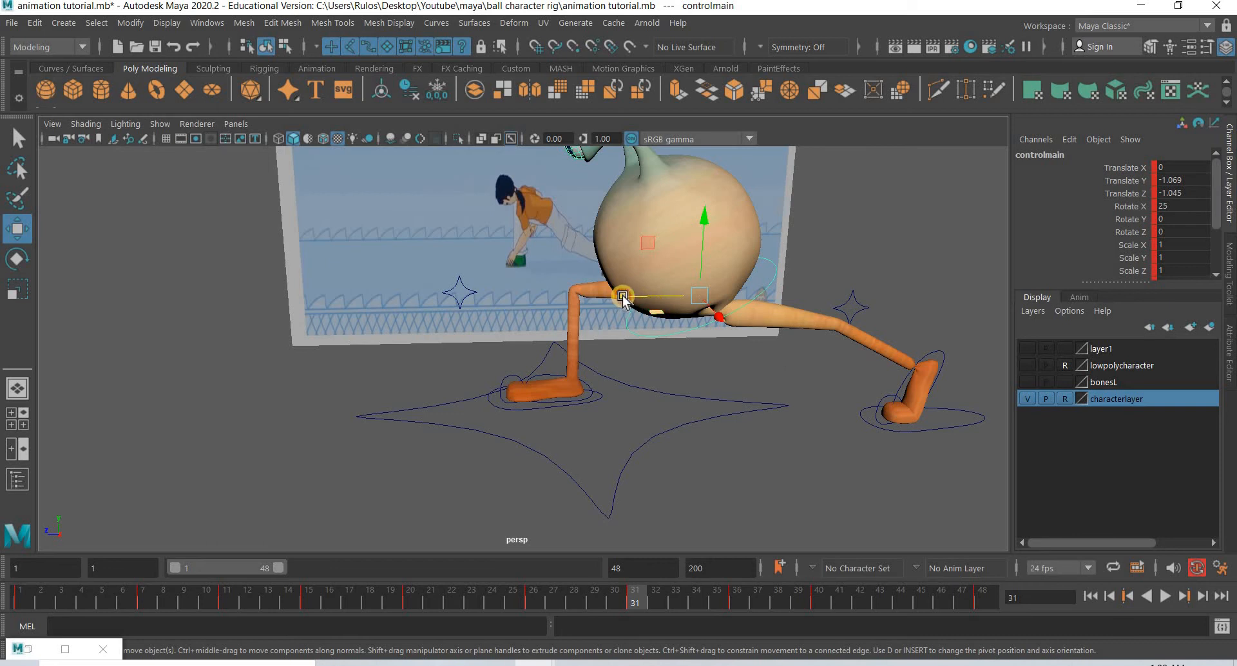
{"action": "left_click_drag", "start_coordinate": [622, 297], "coordinate": [863, 306]}
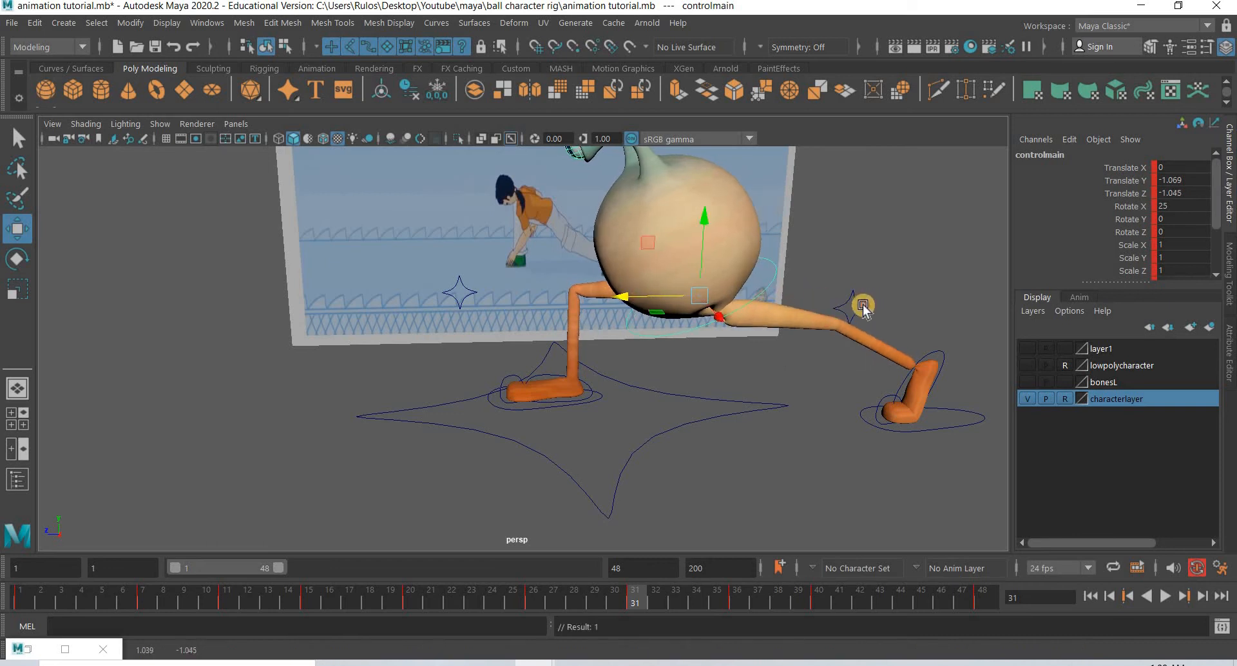
{"action": "left_click", "coordinate": [853, 308]}
{"action": "left_click_drag", "start_coordinate": [771, 311], "coordinate": [436, 338]}
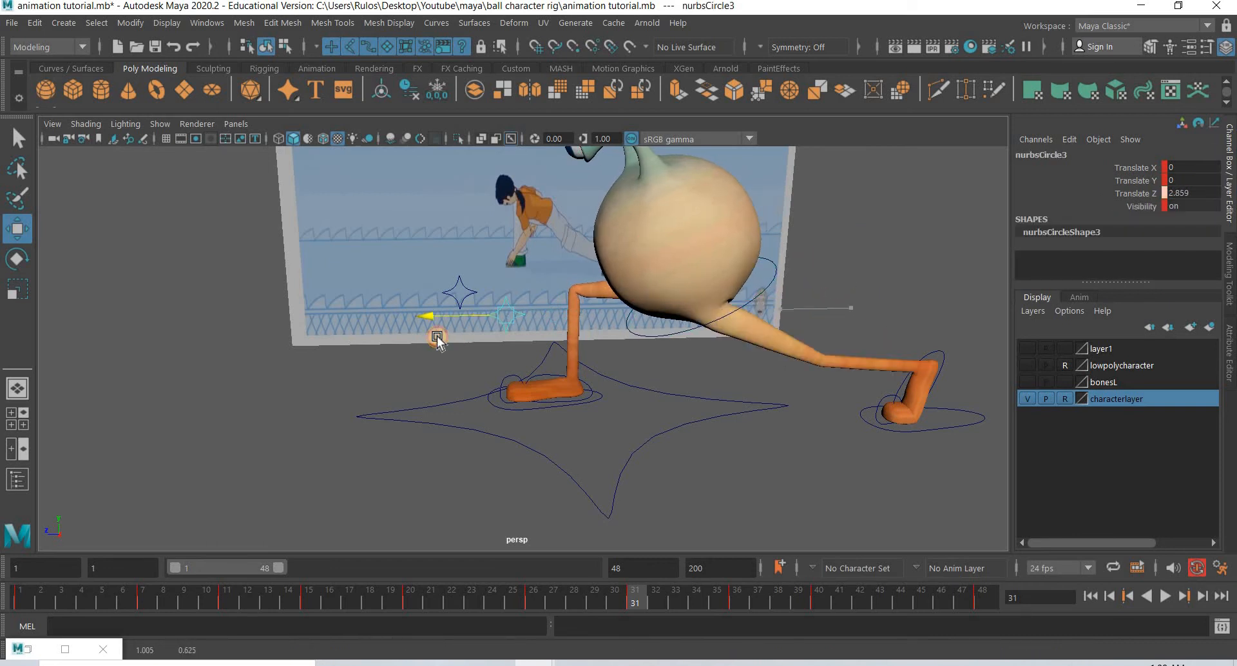
{"action": "left_click_drag", "start_coordinate": [504, 280], "coordinate": [504, 300]}
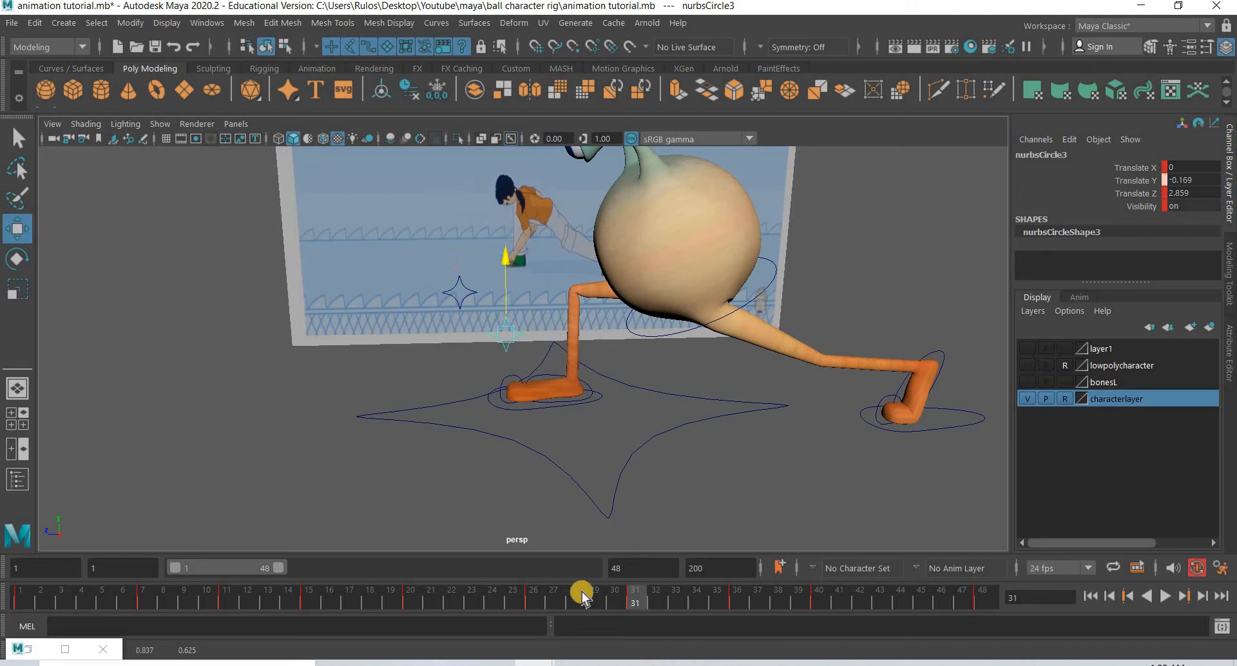
Play back the animation, go to frame 36, and move the main control to about -0.135 in Translate Y and 0.146 in Translate Z
{"action": "key", "text": "alt+v"}
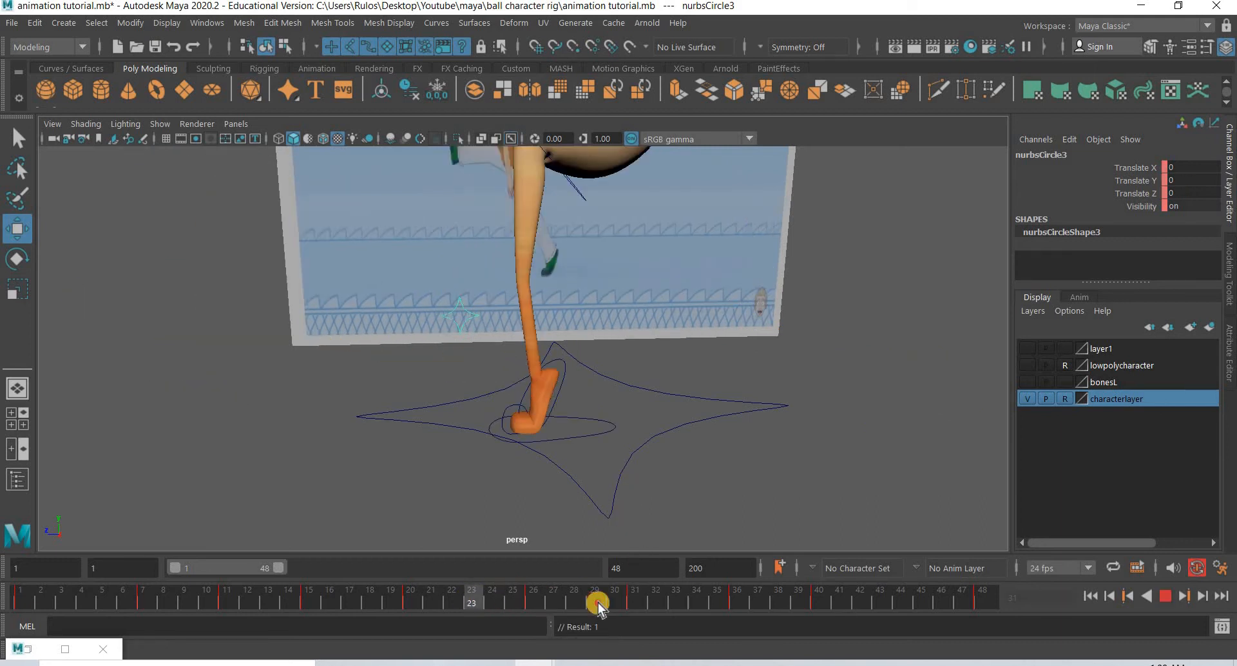
{"action": "left_click_drag", "start_coordinate": [670, 613], "coordinate": [742, 615]}
{"action": "middle_click_drag", "start_coordinate": [614, 415], "coordinate": [607, 511], "text": "alt"}
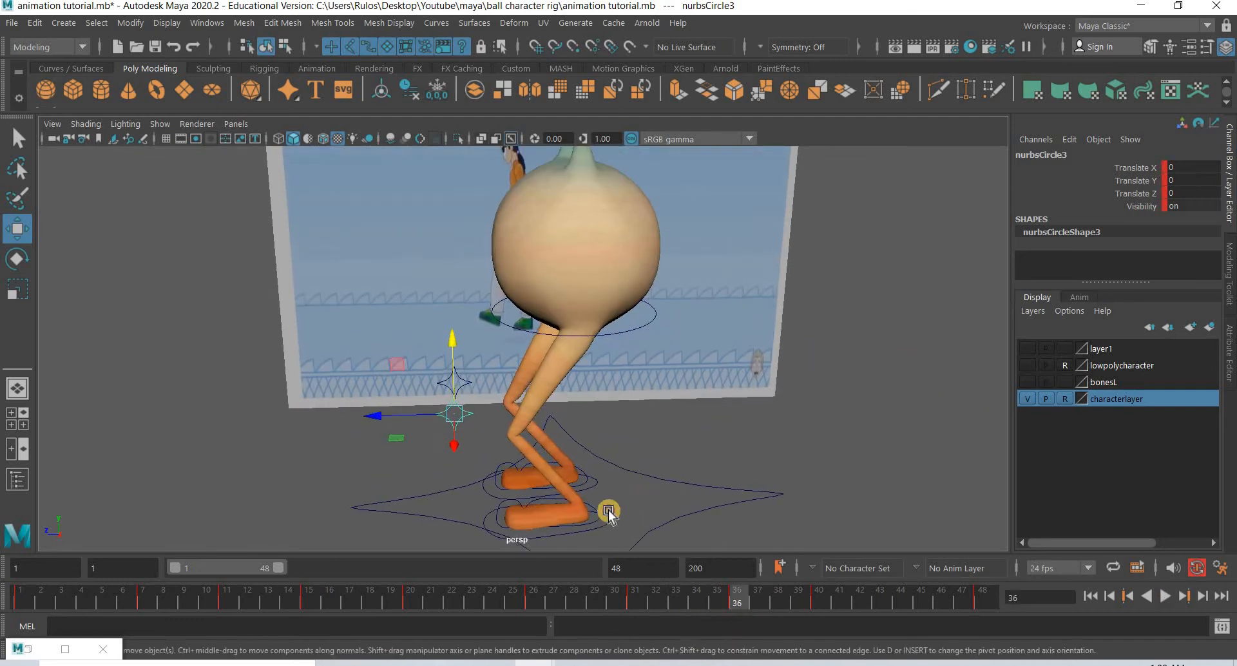
{"action": "left_click_drag", "start_coordinate": [547, 419], "coordinate": [613, 422], "text": "alt"}
{"action": "middle_click_drag", "start_coordinate": [615, 523], "coordinate": [634, 423], "text": "alt"}
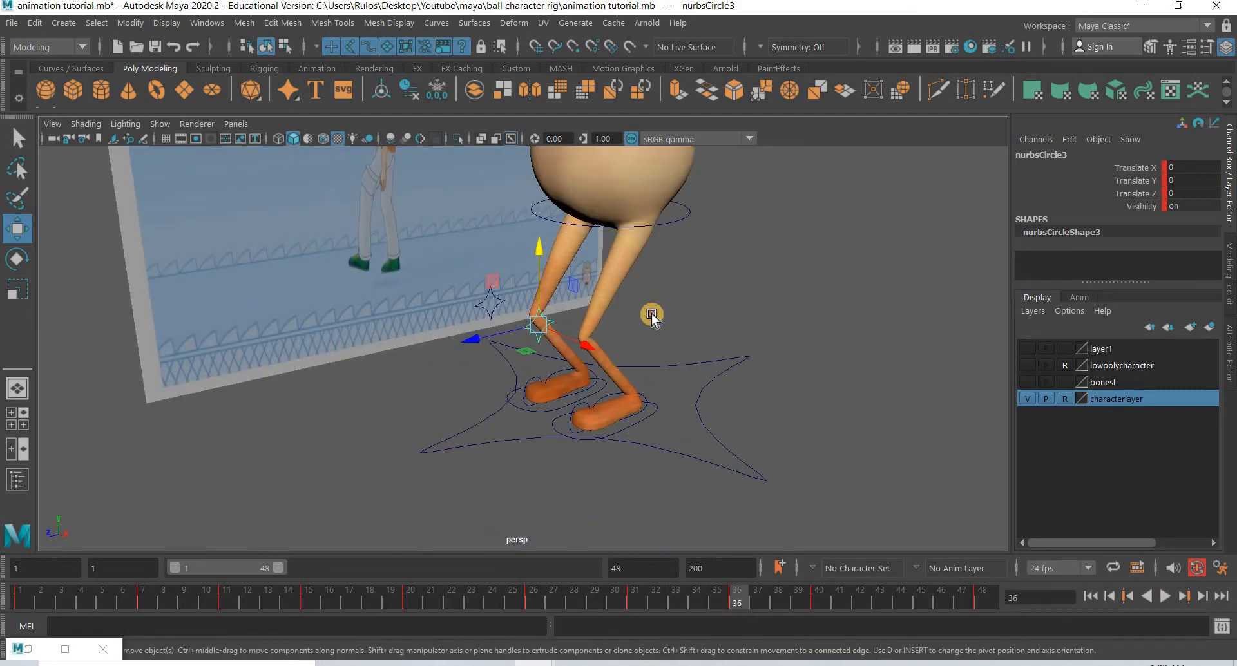
{"action": "left_click_drag", "start_coordinate": [651, 316], "coordinate": [751, 301], "text": "alt"}
{"action": "left_click", "coordinate": [694, 278]}
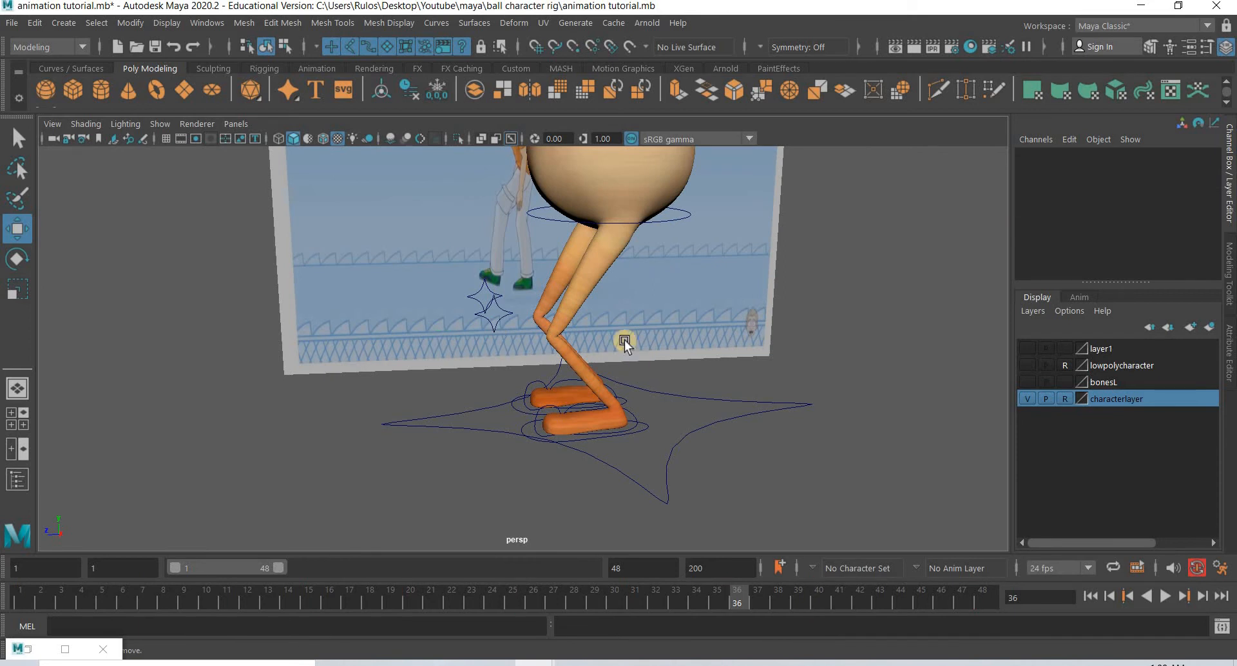
{"action": "middle_click_drag", "start_coordinate": [675, 224], "coordinate": [618, 308], "text": "alt"}
{"action": "left_click", "coordinate": [541, 312]}
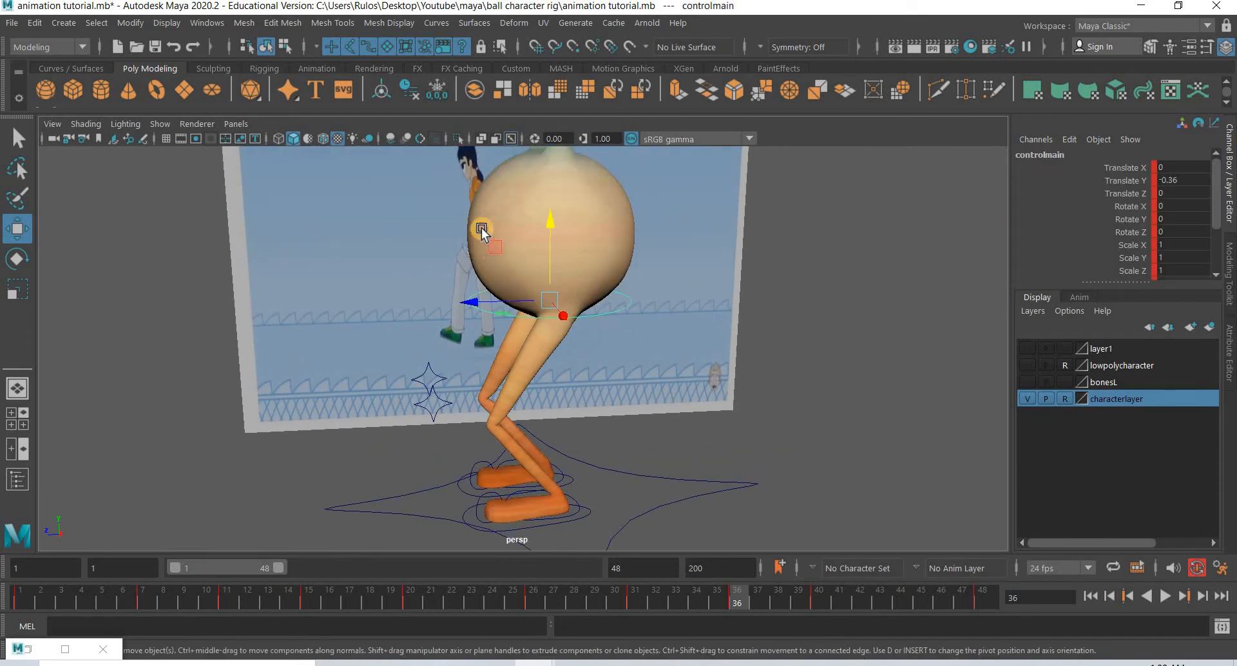
{"action": "left_click_drag", "start_coordinate": [481, 229], "coordinate": [532, 527]}
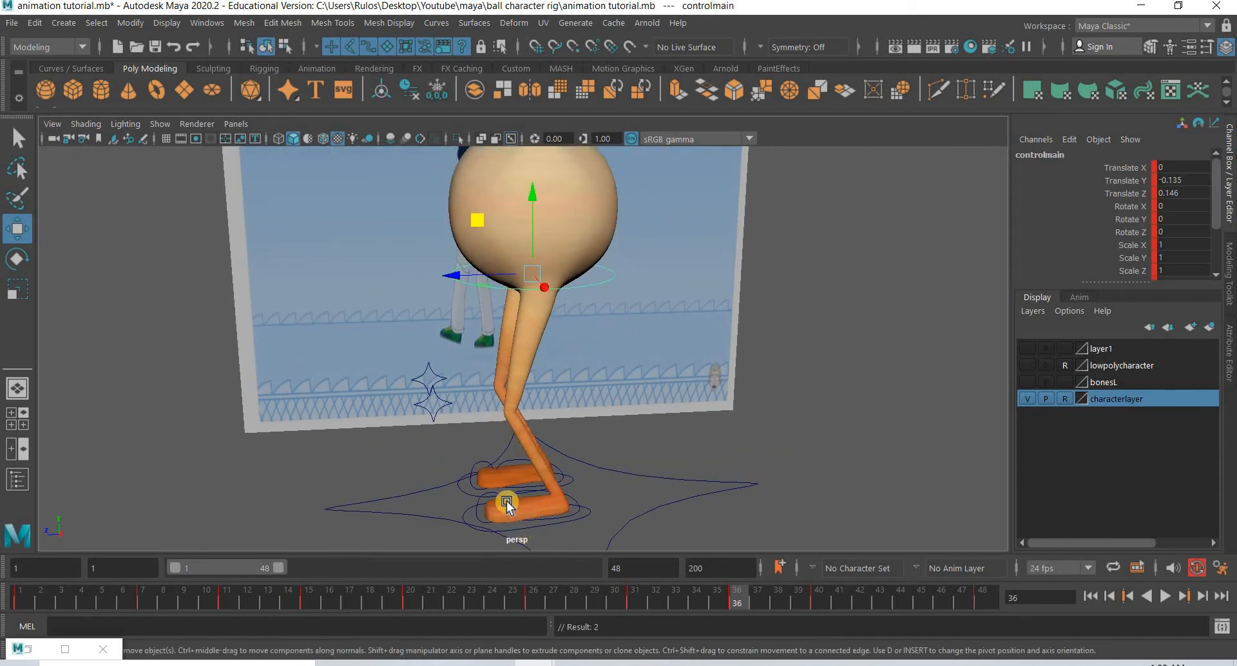
Move the left foot control to about 0.798 in Translate Z and 0.409 in Translate Y at frame 36, with Rotate X at -10
{"action": "left_click", "coordinate": [506, 506]}
{"action": "left_click_drag", "start_coordinate": [409, 505], "coordinate": [367, 515]}
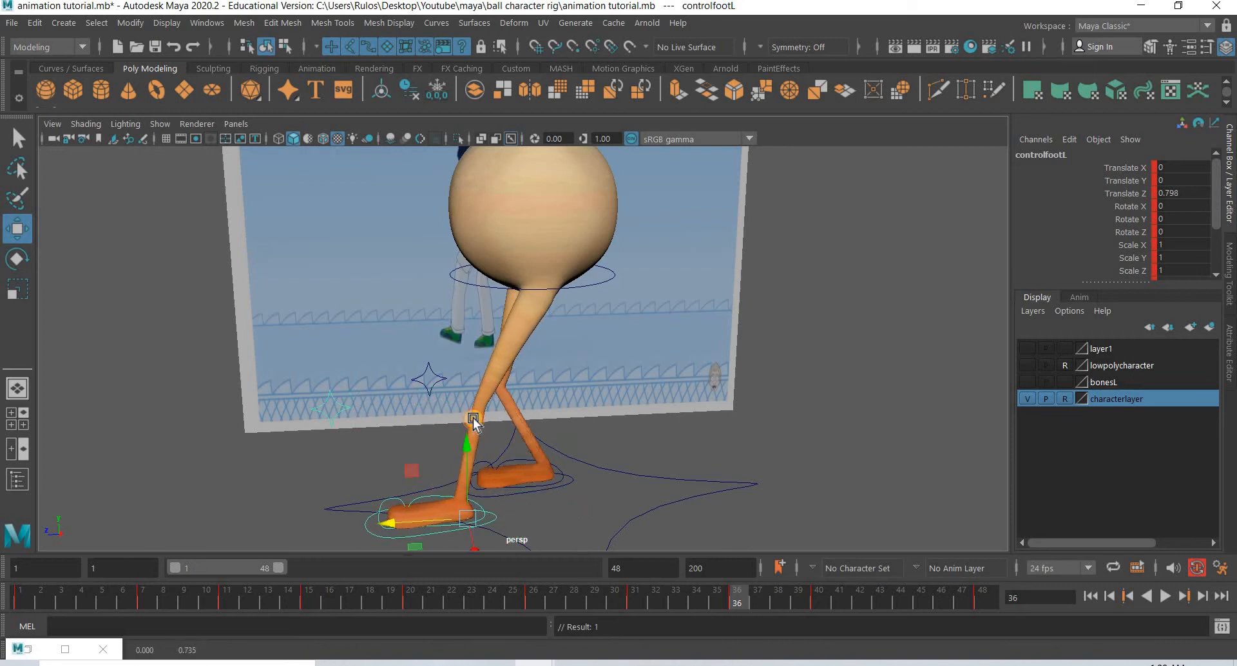
{"action": "left_click_drag", "start_coordinate": [474, 422], "coordinate": [474, 381]}
{"action": "key", "text": "e"}
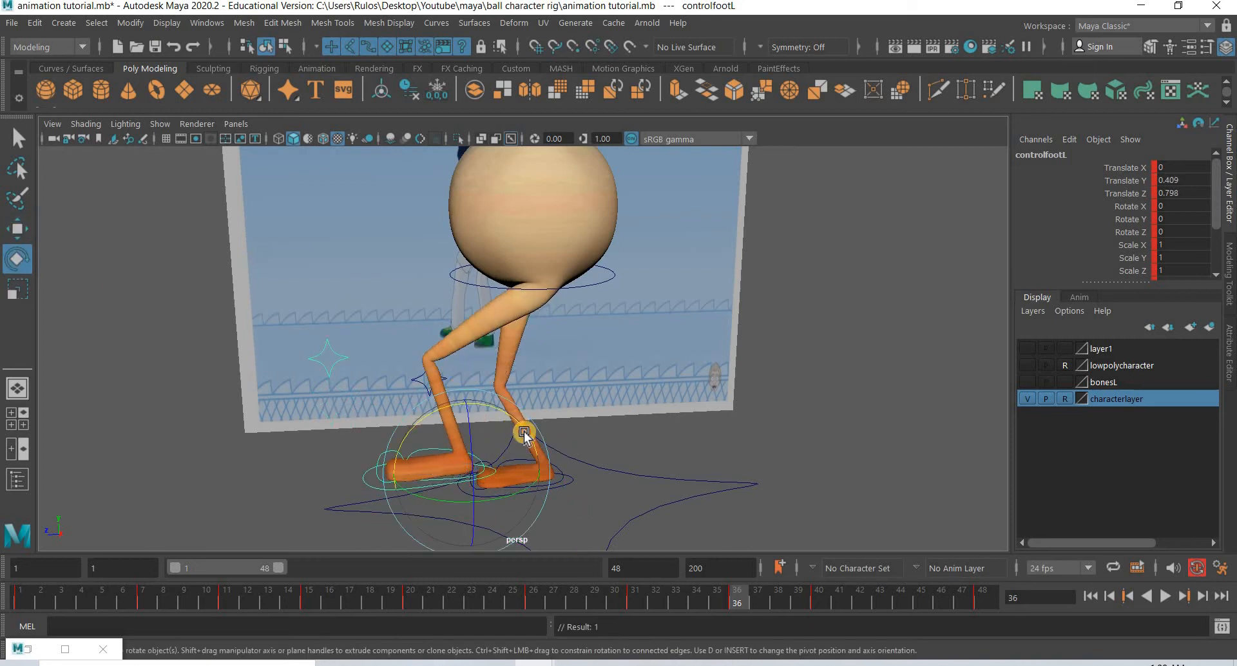
{"action": "left_click_drag", "start_coordinate": [524, 433], "coordinate": [1189, 202]}
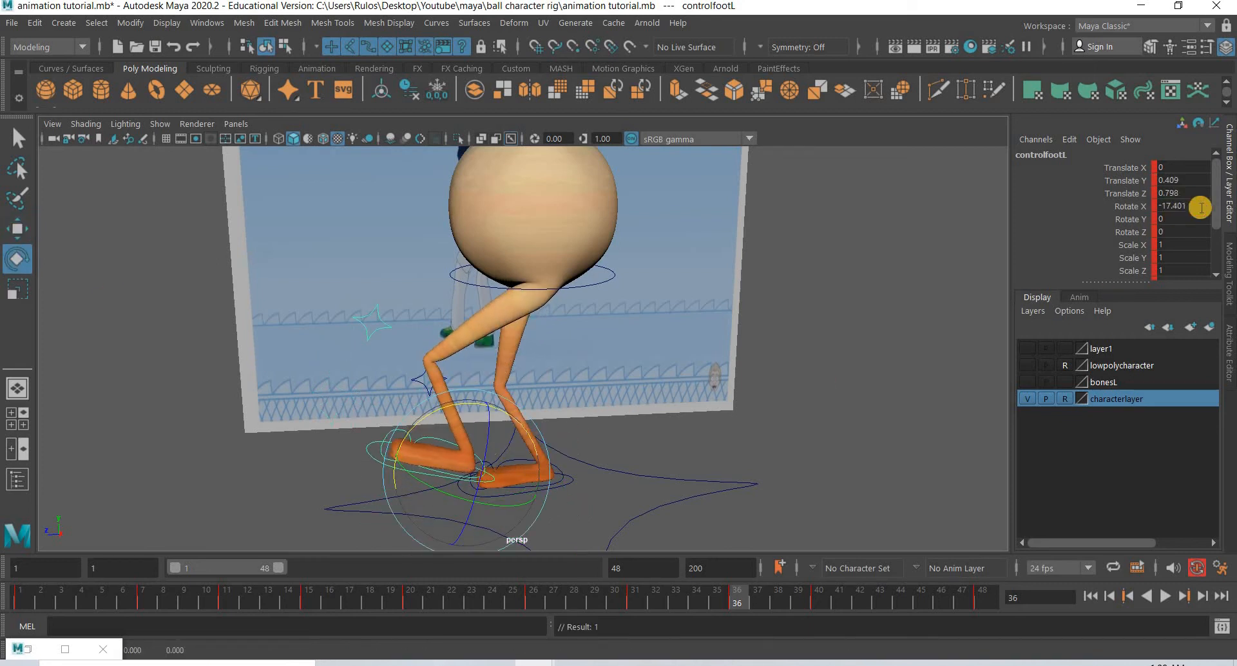
{"action": "type", "text": "-10"}
{"action": "key", "text": "Return"}
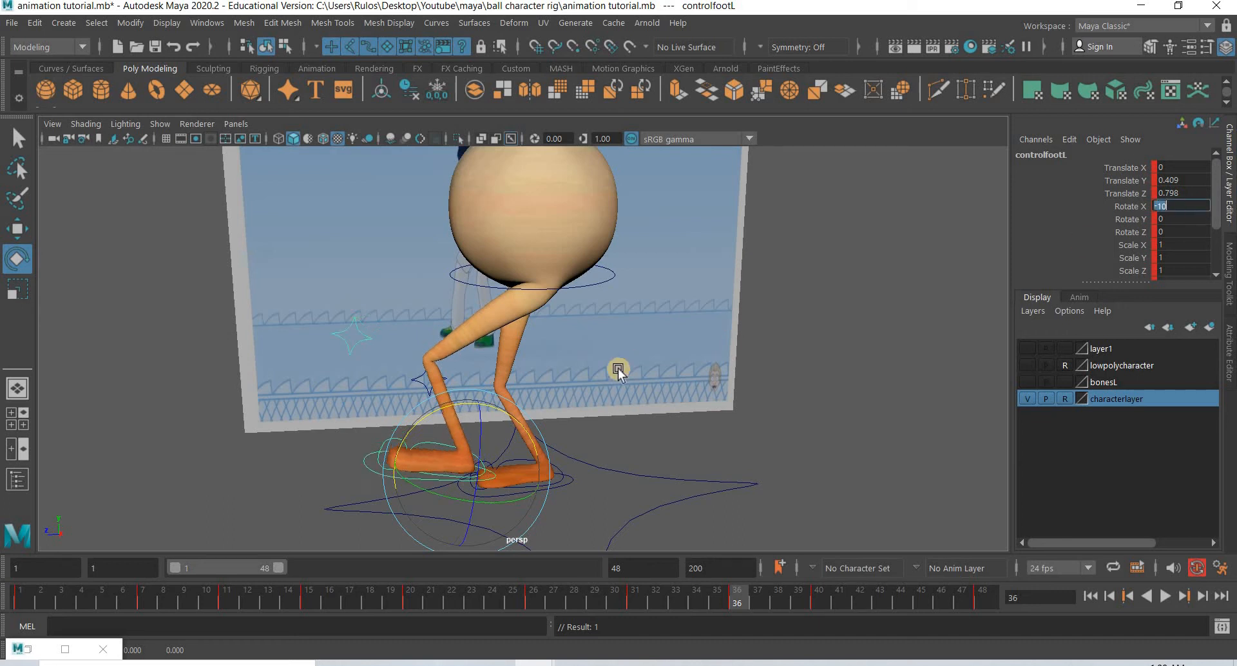
Tilt the main control forward at frame 36 by setting its Rotate X to 10
{"action": "left_click_drag", "start_coordinate": [629, 400], "coordinate": [571, 315], "text": "alt"}
{"action": "left_click", "coordinate": [571, 314]}
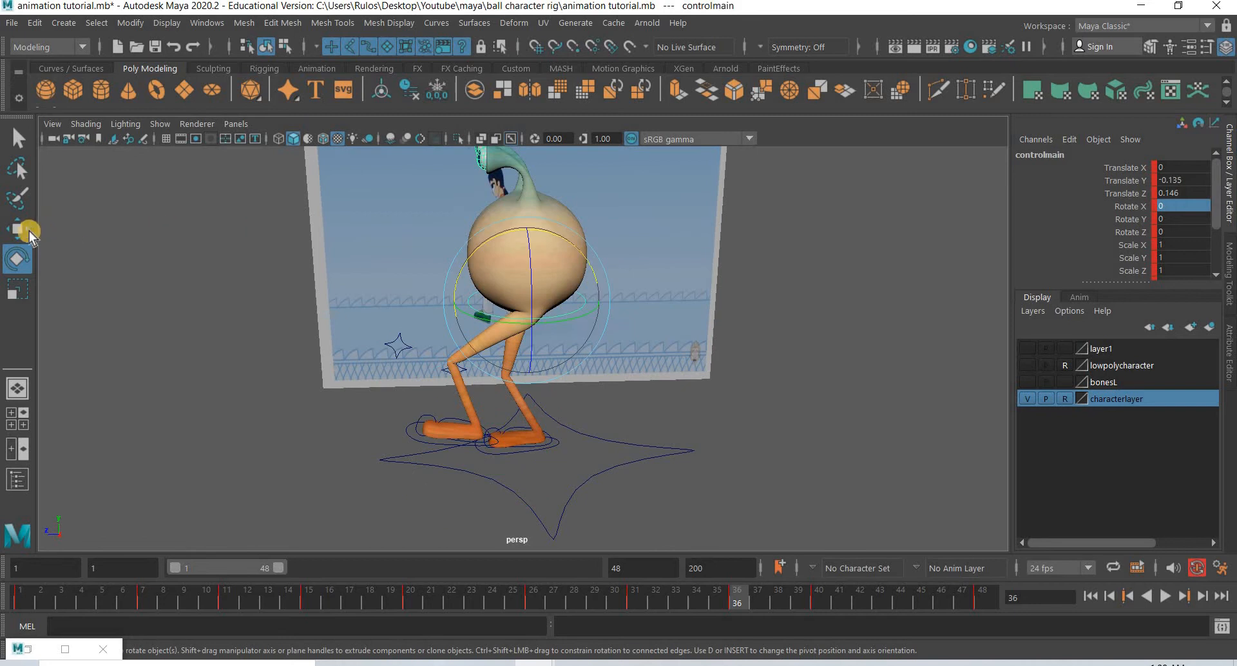
{"action": "left_click_drag", "start_coordinate": [1165, 205], "coordinate": [1188, 204], "text": "ctrl"}
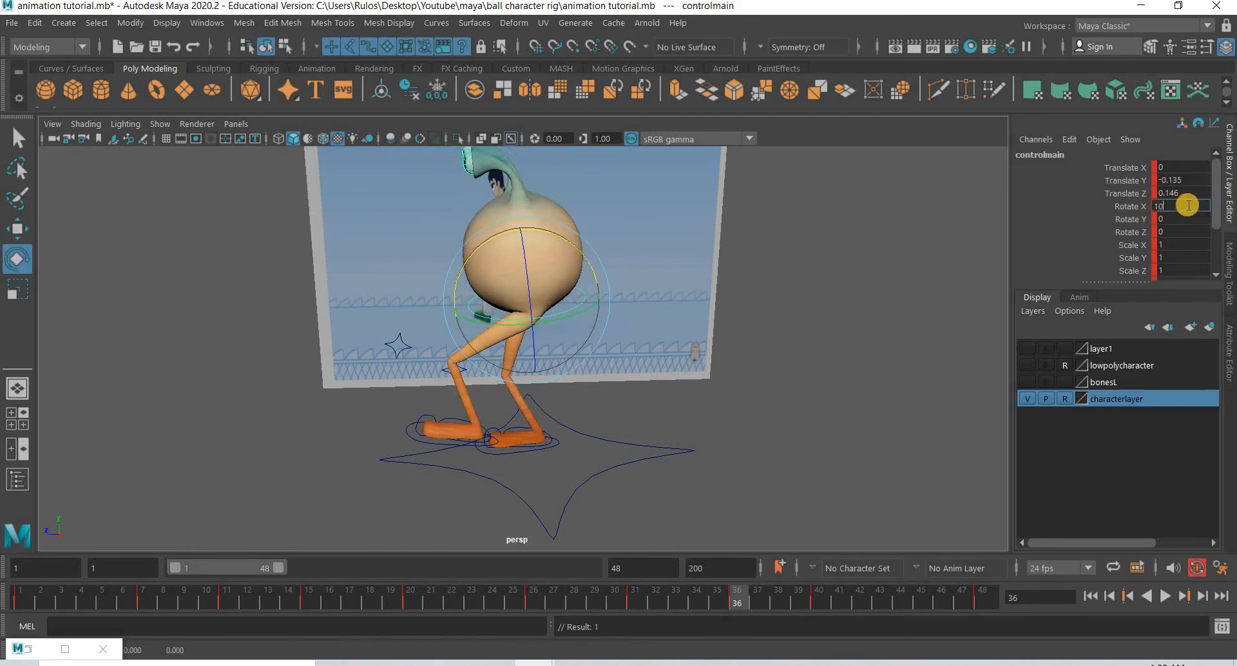
{"action": "type", "text": "10"}
{"action": "key", "text": "Return"}
{"action": "left_click_drag", "start_coordinate": [640, 434], "coordinate": [674, 494], "text": "alt"}
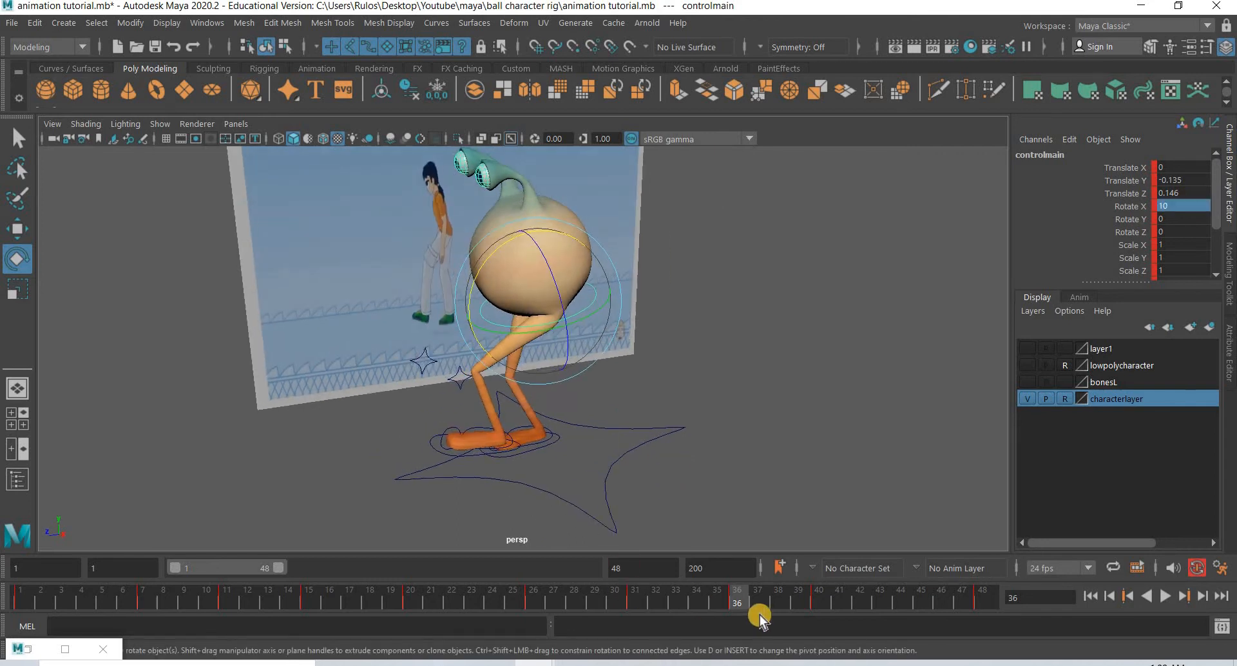
Go to frame 40 and set the right toe control's Rotate X to 70
{"action": "left_click", "coordinate": [729, 603]}
{"action": "left_click_drag", "start_coordinate": [750, 610], "coordinate": [821, 609]}
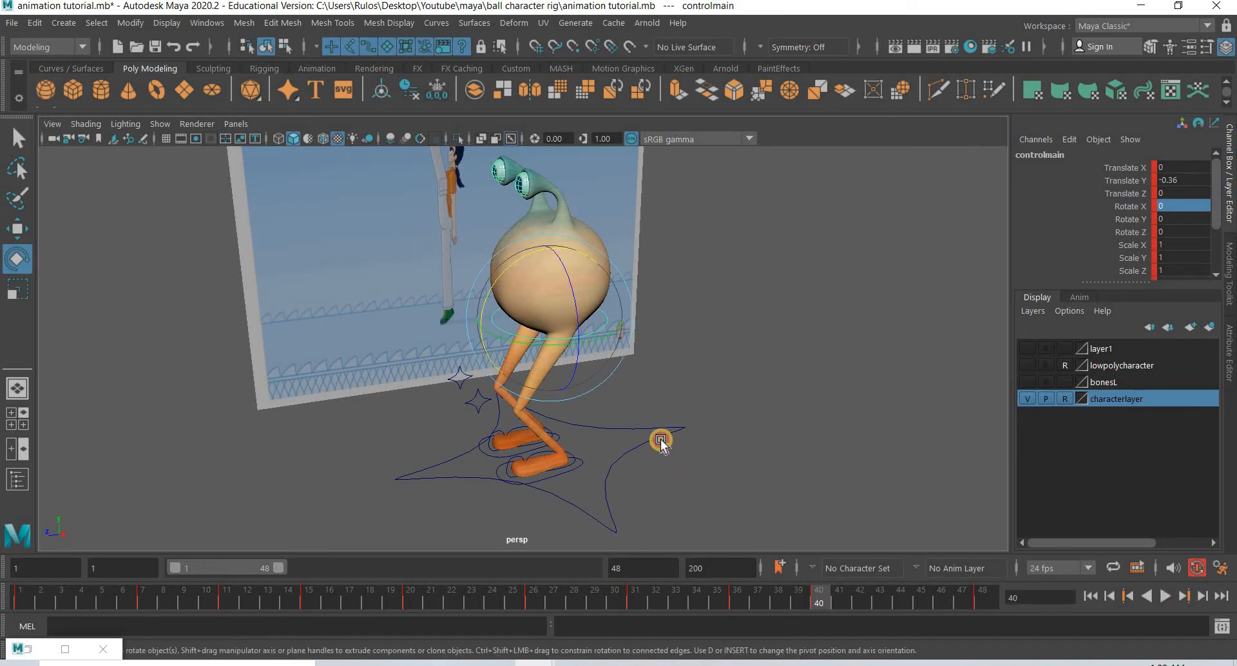
{"action": "left_click_drag", "start_coordinate": [660, 442], "coordinate": [552, 436], "text": "alt"}
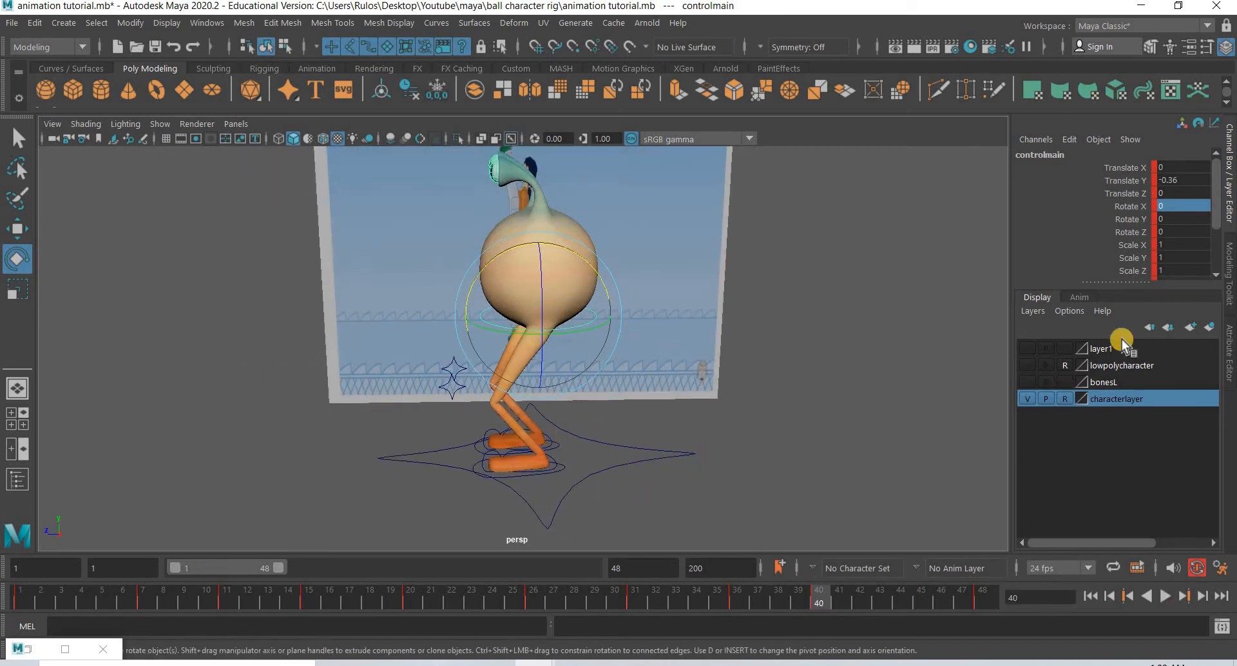
{"action": "left_click", "coordinate": [550, 443]}
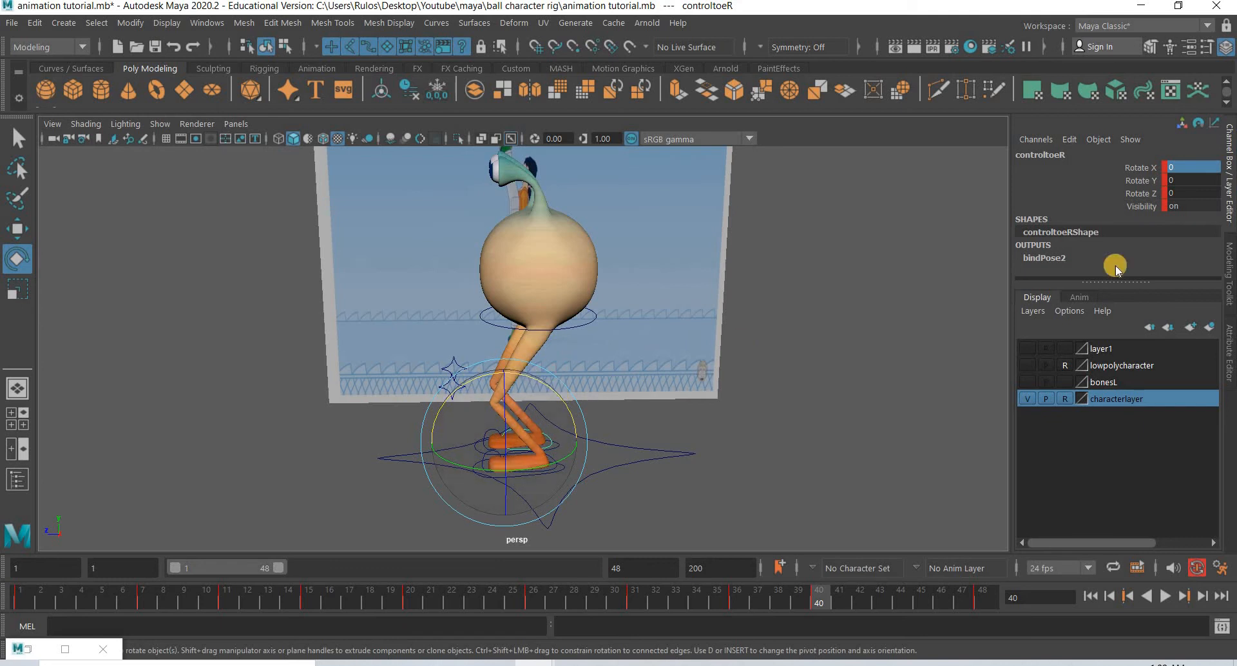
{"action": "middle_click_drag", "start_coordinate": [1115, 266], "coordinate": [1215, 168]}
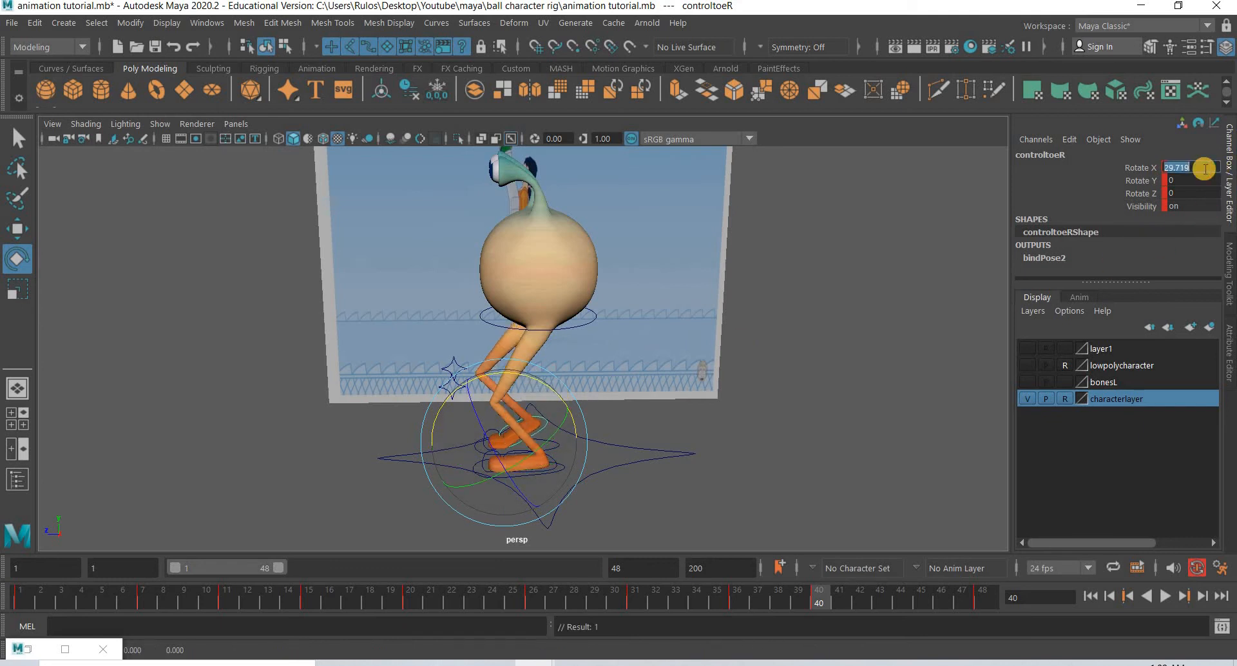
{"action": "type", "text": "0"}
{"action": "key", "text": "Return"}
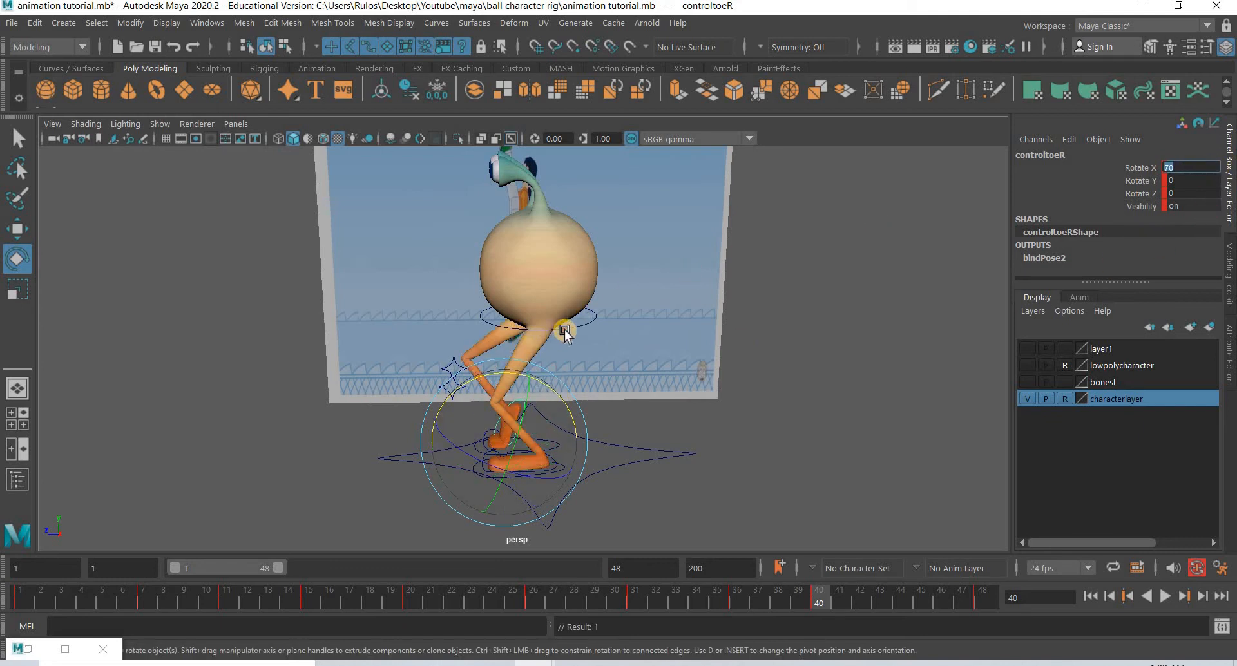
Move the main body control up and forward at frame 40, to about Translate Y 0.284 and Translate Z 0.311
{"action": "key", "text": "w"}
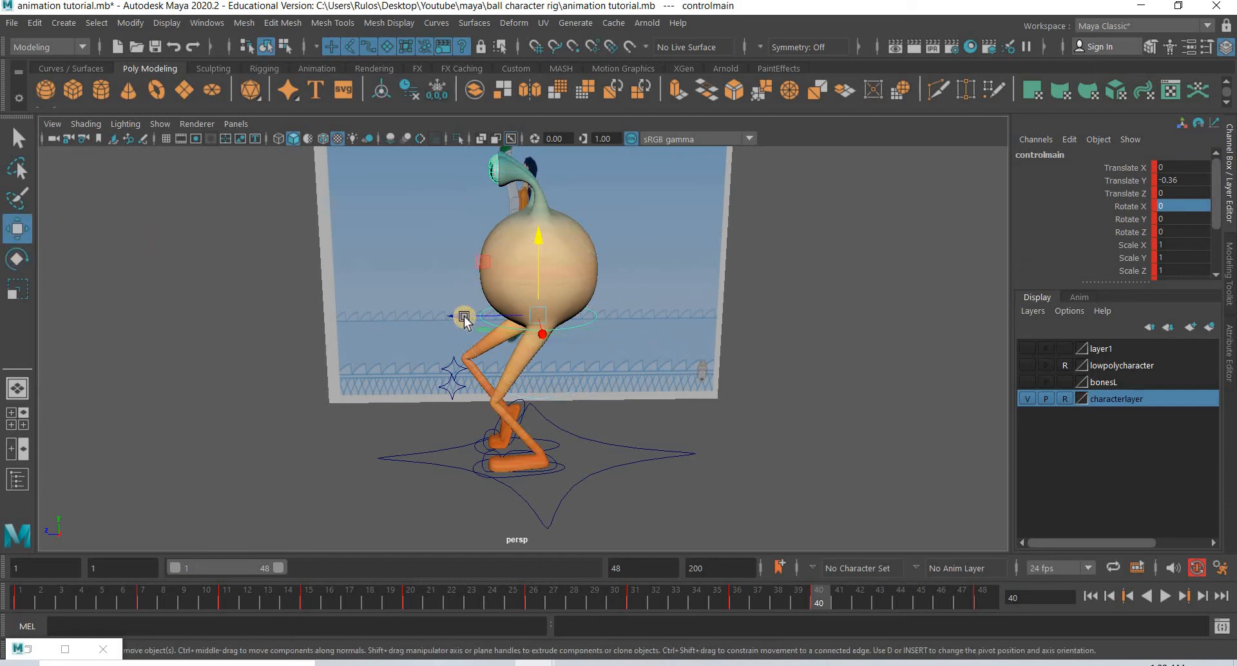
{"action": "left_click_drag", "start_coordinate": [439, 315], "coordinate": [524, 194]}
{"action": "key", "text": "ctrl+z"}
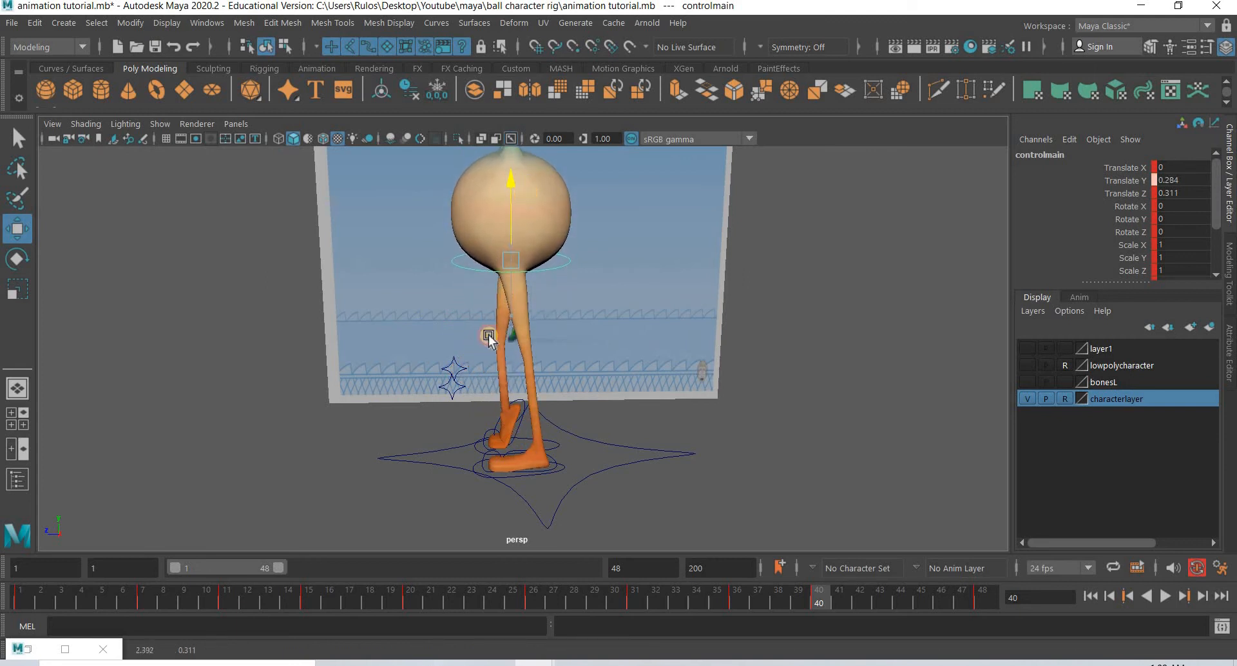
Raise the left foot control in front of the body to about Translate Y 3.684 and Z 1.682, tilting the foot to about Rotate X -63
{"action": "left_click", "coordinate": [521, 477]}
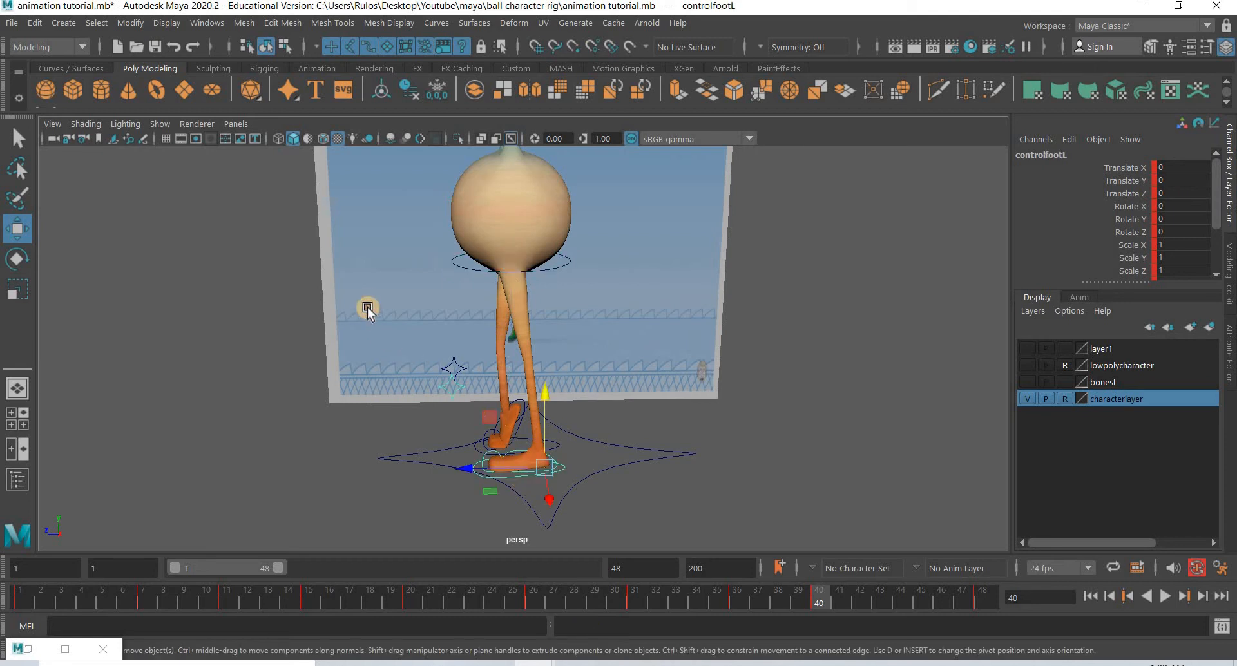
{"action": "middle_click_drag", "start_coordinate": [367, 309], "coordinate": [442, 312]}
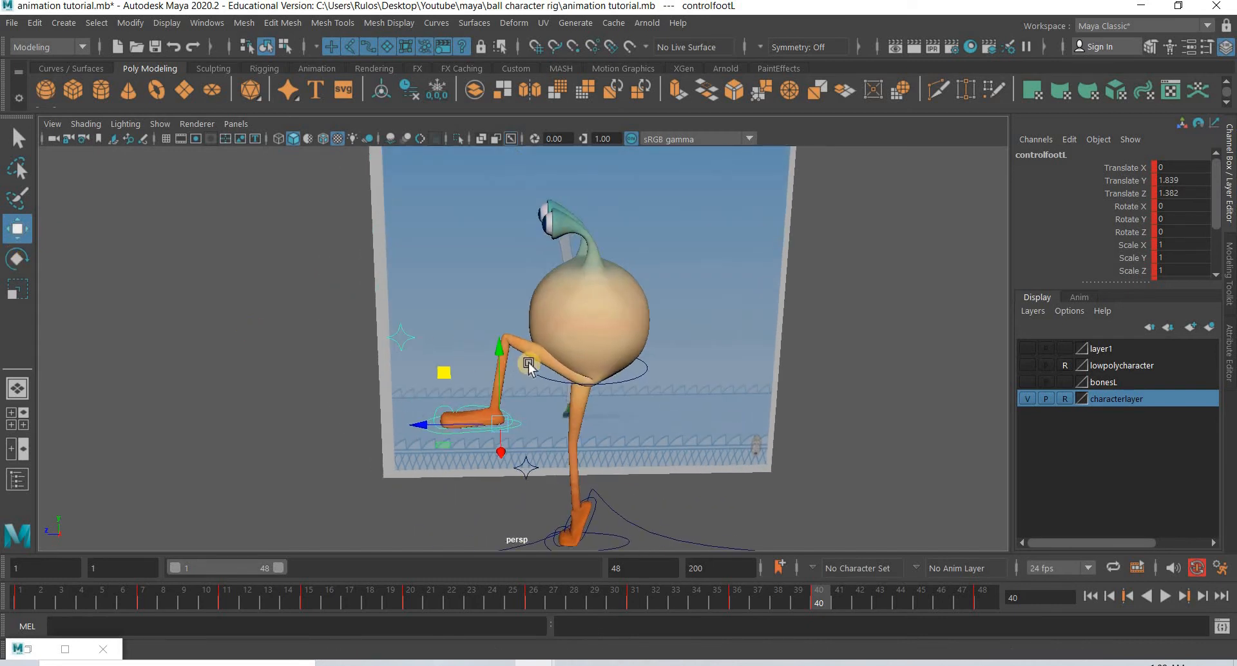
{"action": "key", "text": "e"}
{"action": "middle_click_drag", "start_coordinate": [385, 349], "coordinate": [20, 224]}
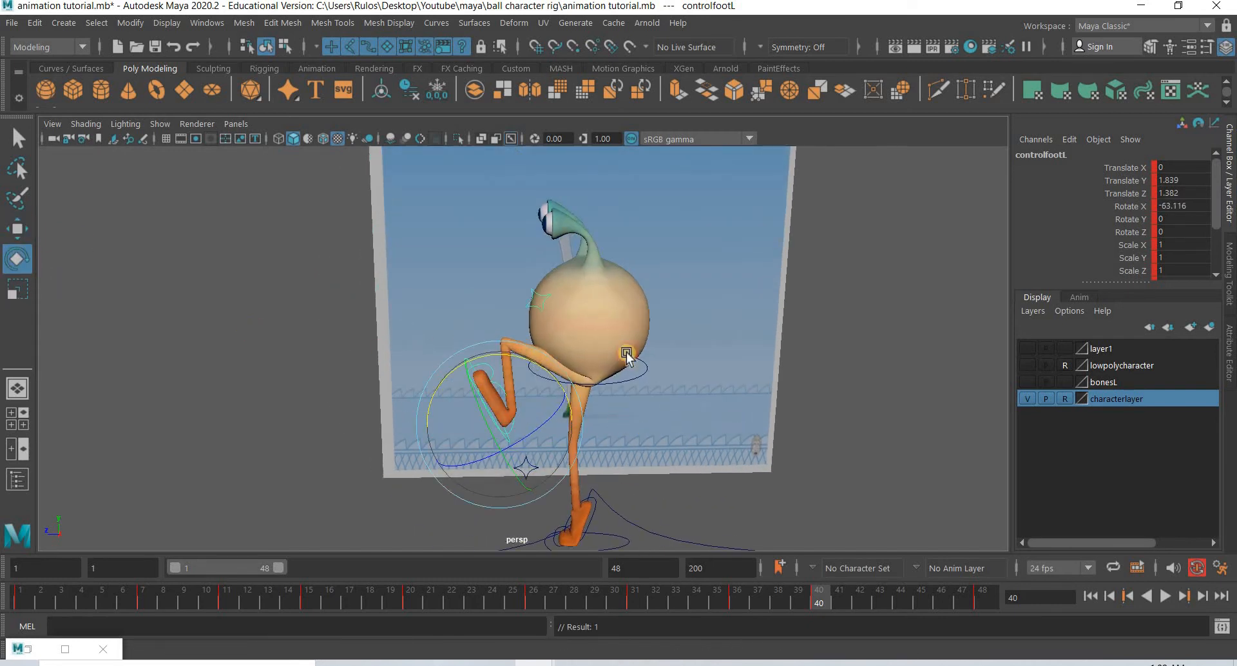
{"action": "key", "text": "w"}
{"action": "middle_click_drag", "start_coordinate": [410, 259], "coordinate": [49, 253]}
Rotate the raised left foot control further back and set its Rotate X to -135
{"action": "key", "text": "e"}
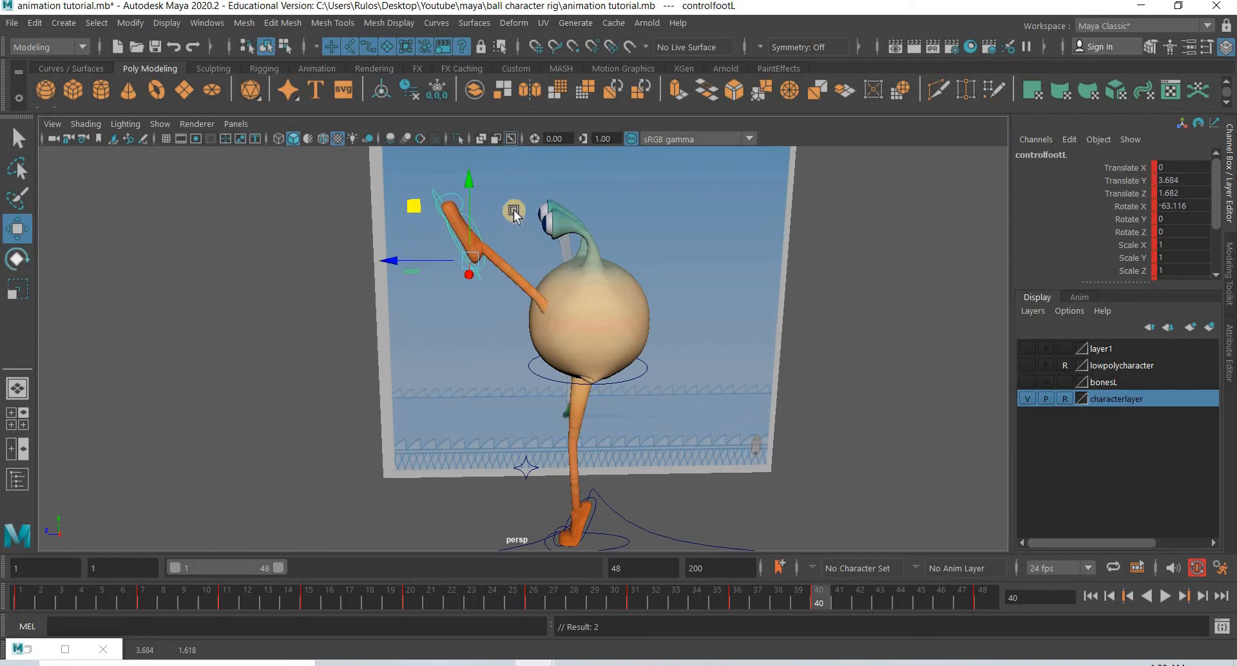
{"action": "middle_click_drag", "start_coordinate": [573, 266], "coordinate": [1203, 205]}
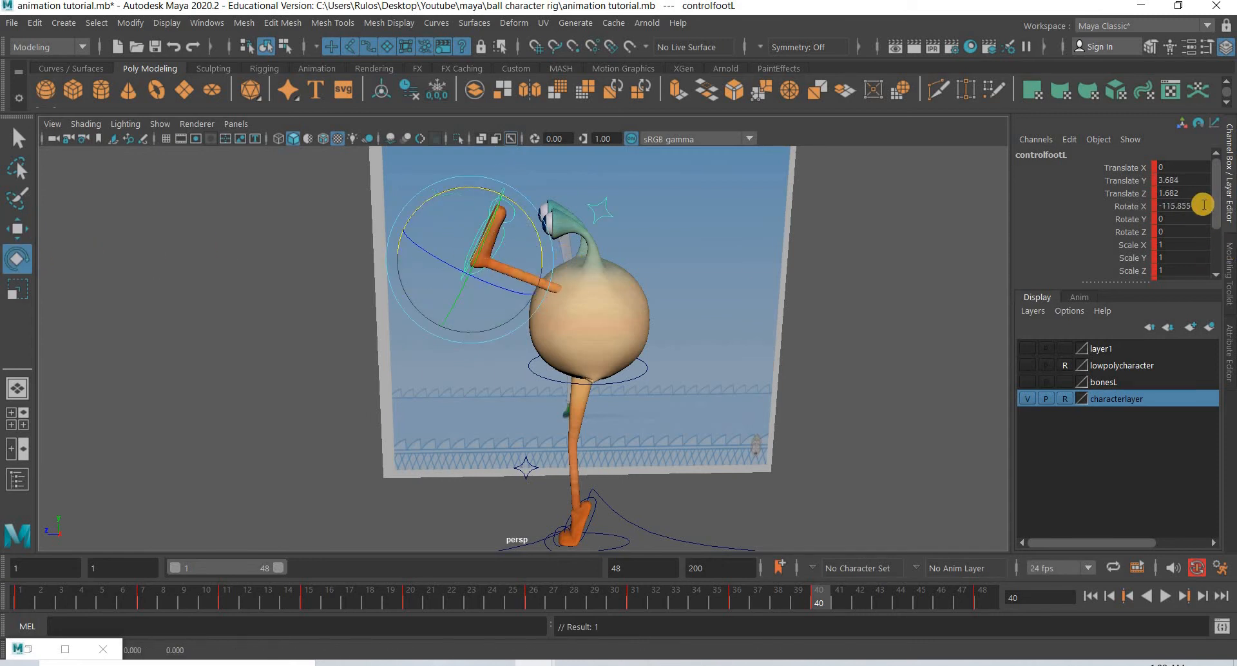
{"action": "left_click", "coordinate": [1203, 204]}
{"action": "type", "text": "-135"}
{"action": "key", "text": "Return"}
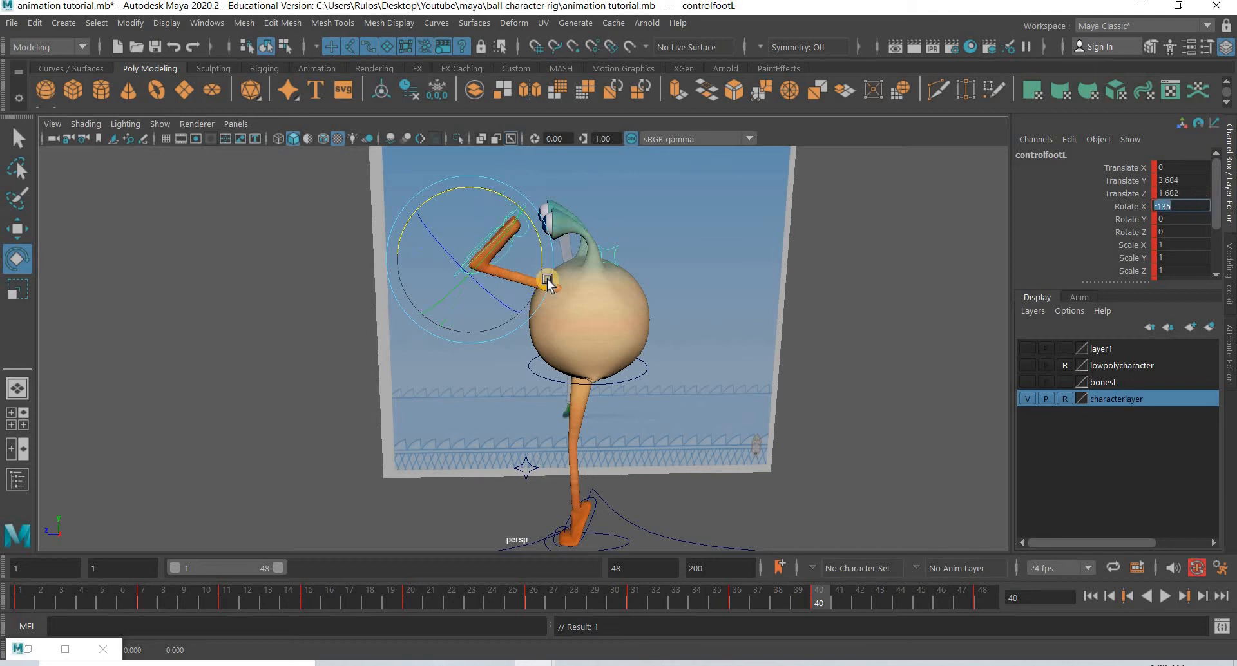
Tilt the main body control backward by setting its Rotate X to -50
{"action": "key", "text": "w"}
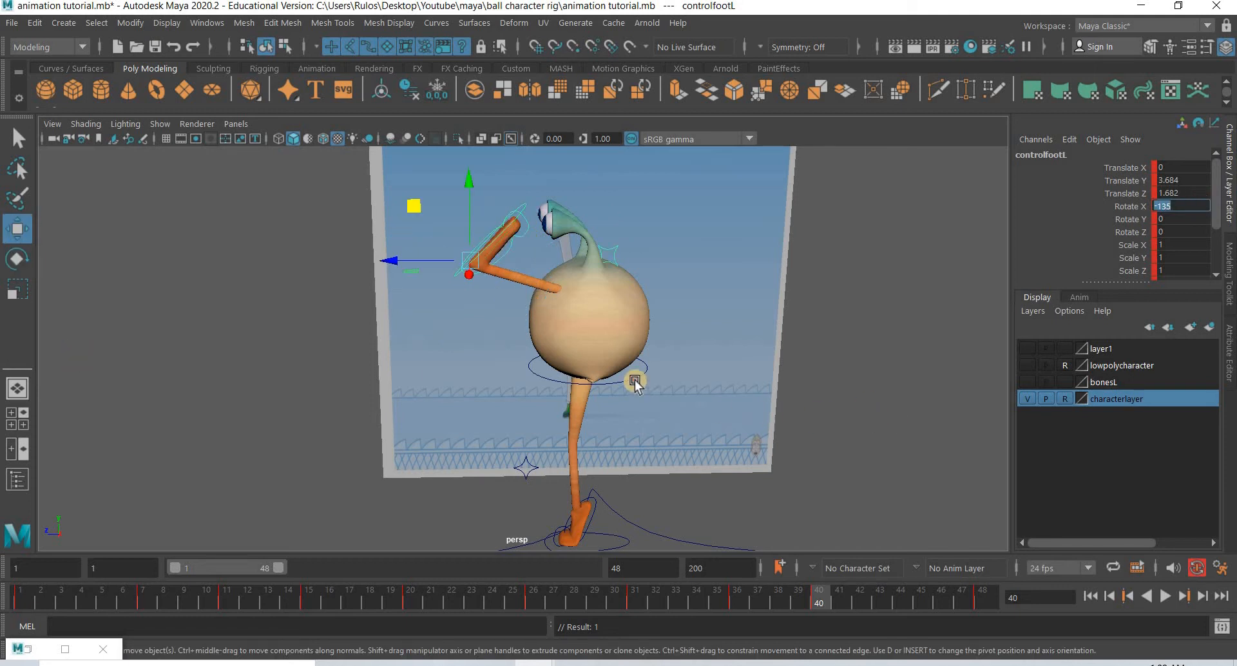
{"action": "left_click", "coordinate": [530, 370]}
{"action": "key", "text": "e"}
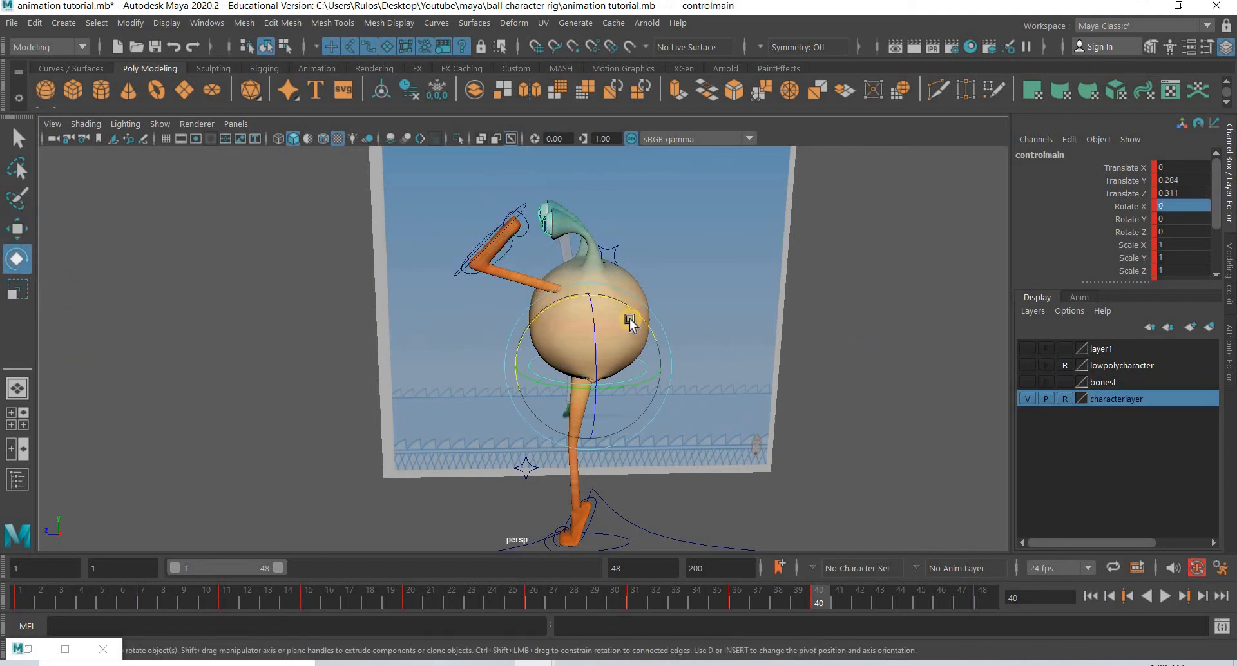
{"action": "left_click_drag", "start_coordinate": [1206, 206], "coordinate": [1196, 207], "text": "ctrl"}
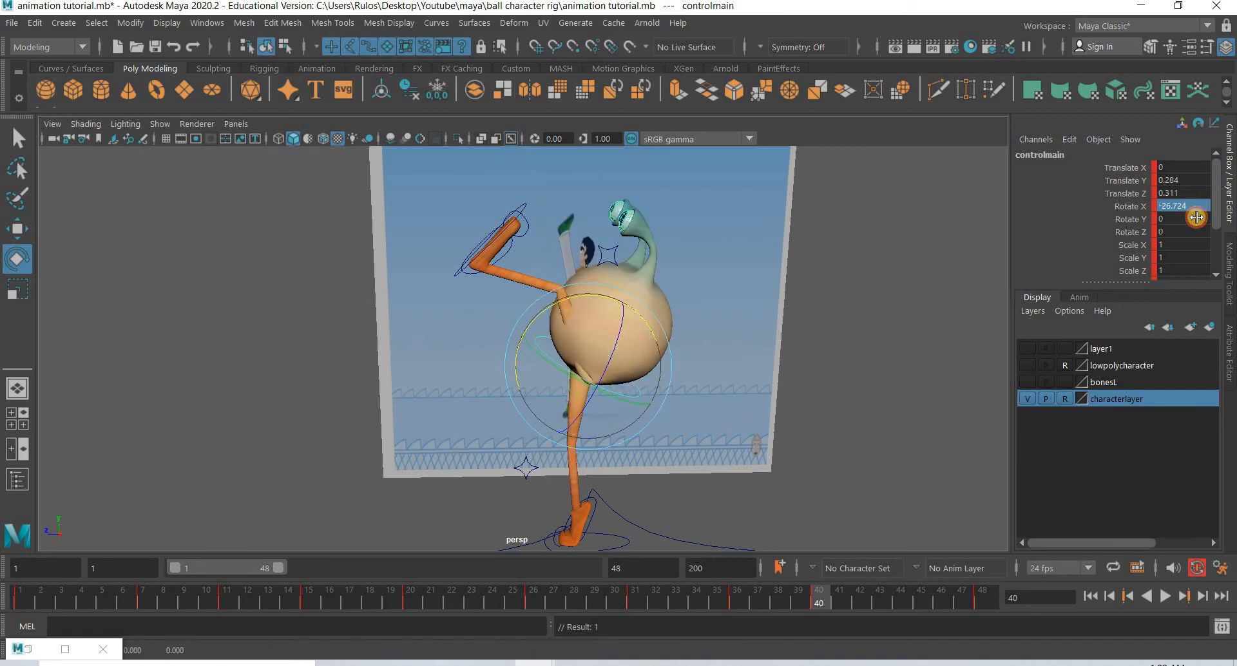
{"action": "type", "text": "-50"}
{"action": "key", "text": "Return"}
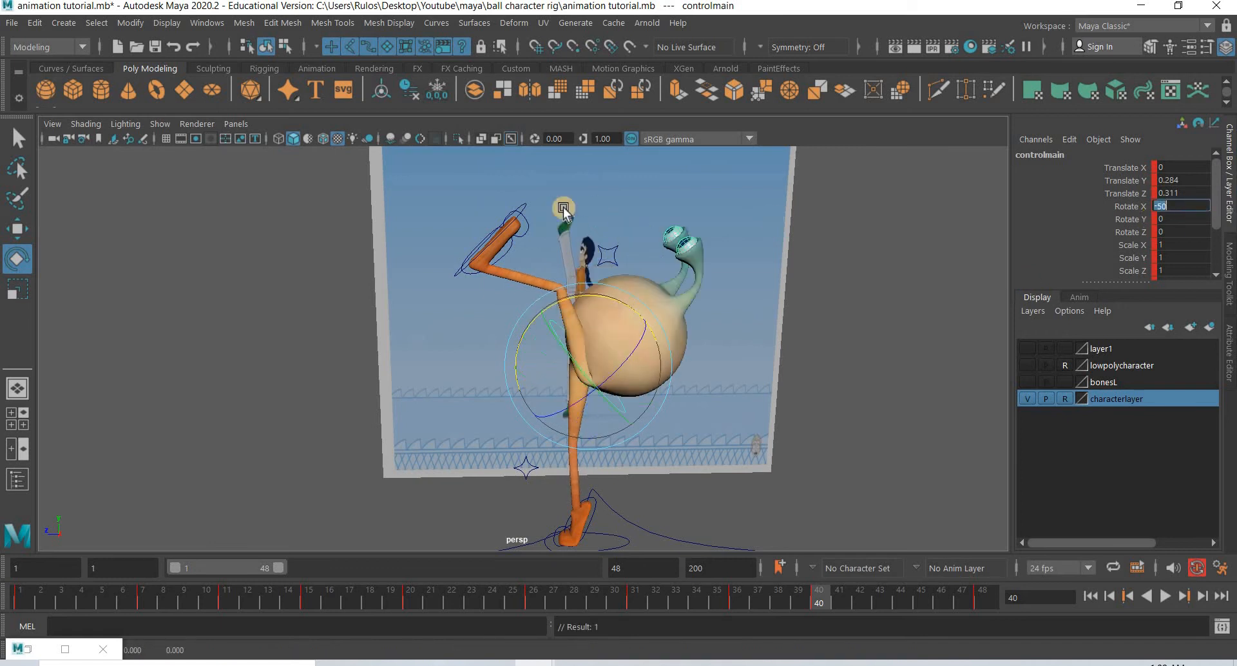
Shift the left foot control to about Translate Y 3.951 and Z 1.658, and key it at frame 40
{"action": "left_click", "coordinate": [18, 227]}
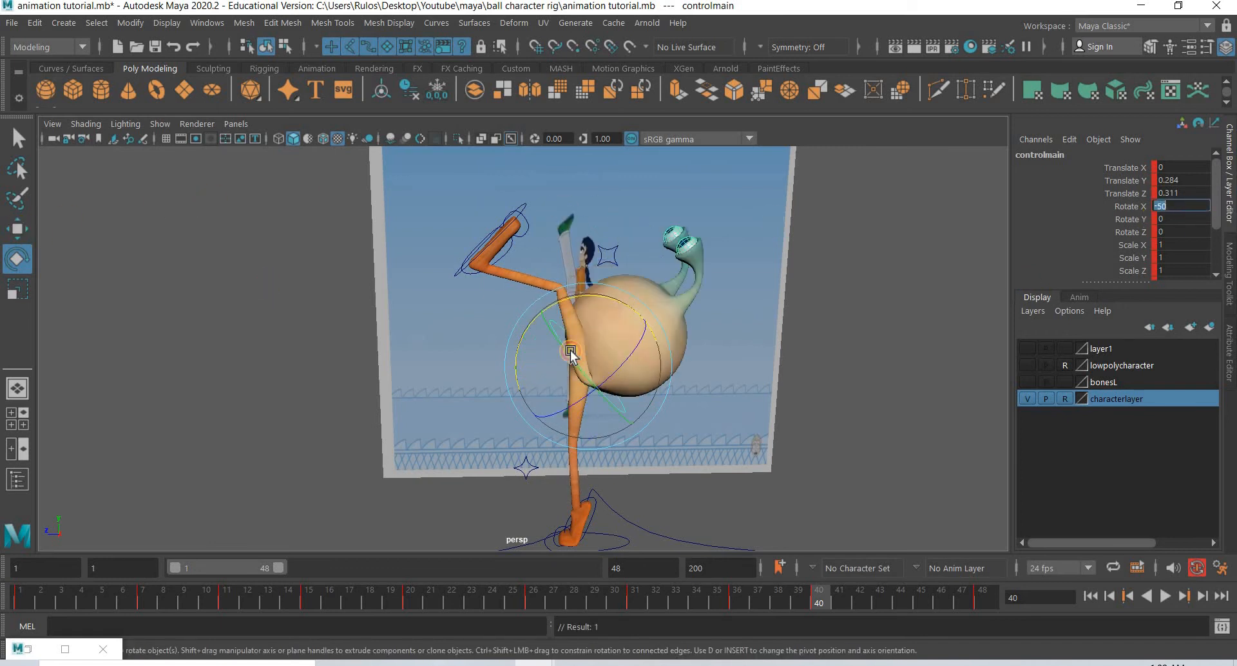
{"action": "left_click", "coordinate": [460, 276]}
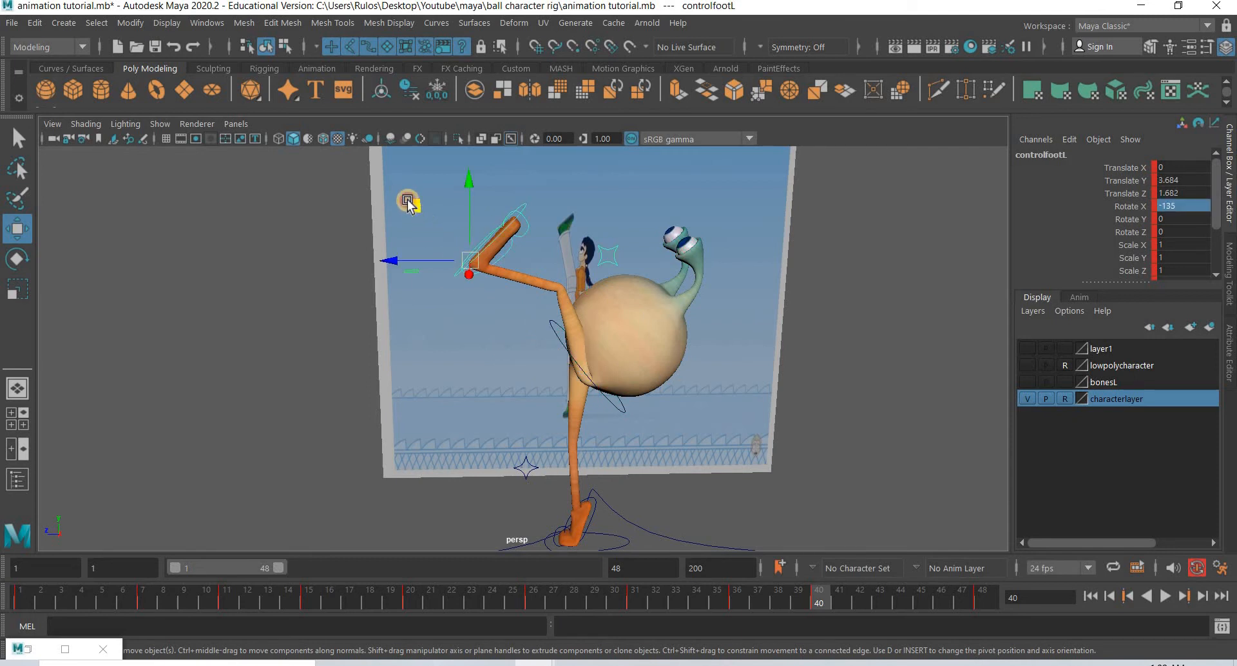
{"action": "left_click_drag", "start_coordinate": [409, 200], "coordinate": [414, 183]}
{"action": "key", "text": "s"}
Play back the animation, and hold the kick pose by keying all rig controls at frame 44
{"action": "scroll", "coordinate": [565, 407], "scroll_direction": "down", "scroll_amount": 3}
{"action": "left_click_drag", "start_coordinate": [566, 409], "coordinate": [638, 451], "text": "alt"}
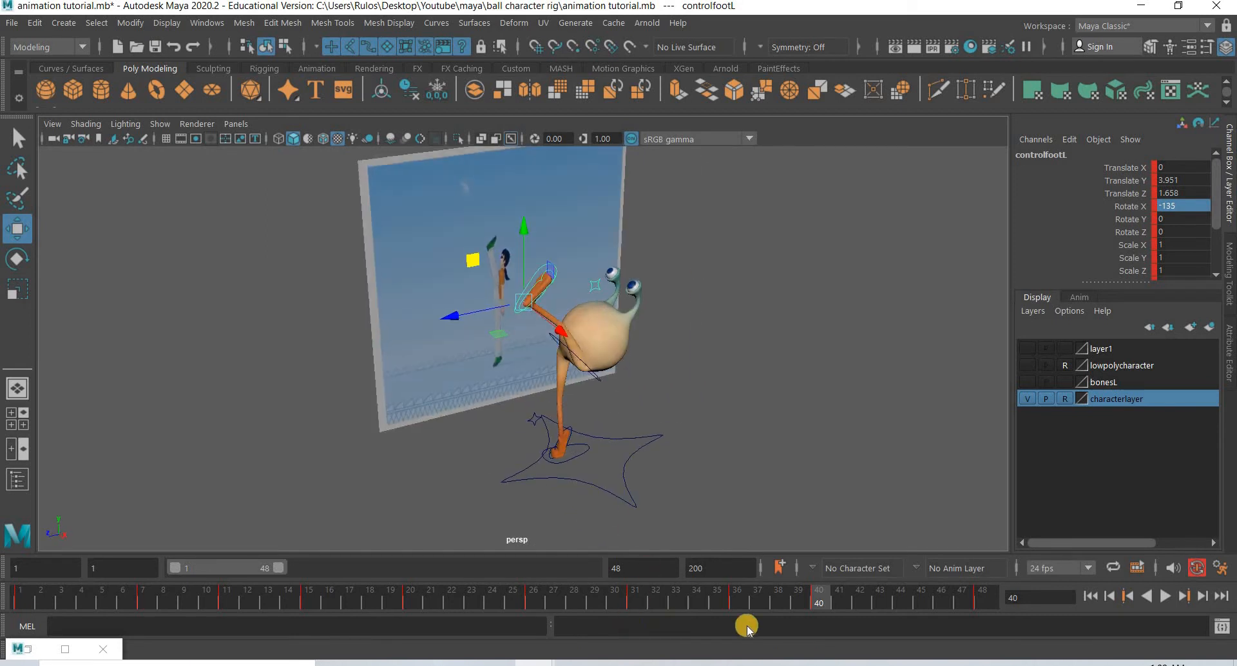
{"action": "key", "text": "alt+v"}
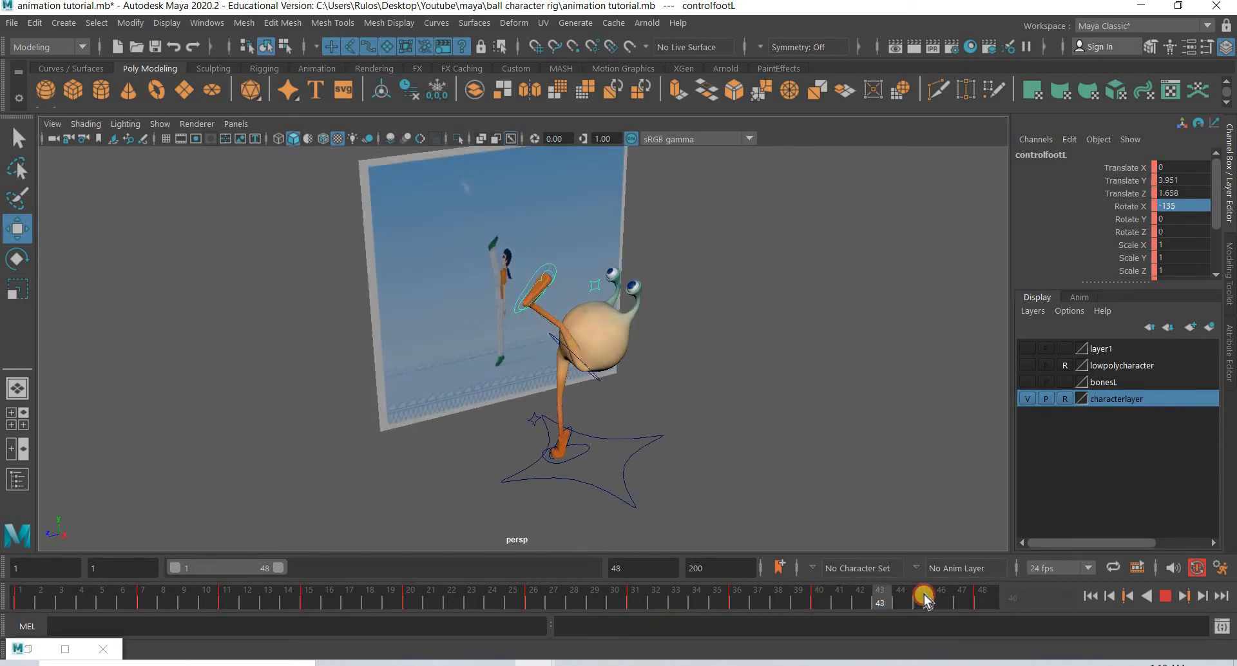
{"action": "mouse_move", "coordinate": [902, 594]}
{"action": "left_mouse_down"}
{"action": "mouse_move", "coordinate": [825, 590]}
{"action": "mouse_move", "coordinate": [919, 586]}
{"action": "mouse_move", "coordinate": [899, 591]}
{"action": "left_mouse_up"}
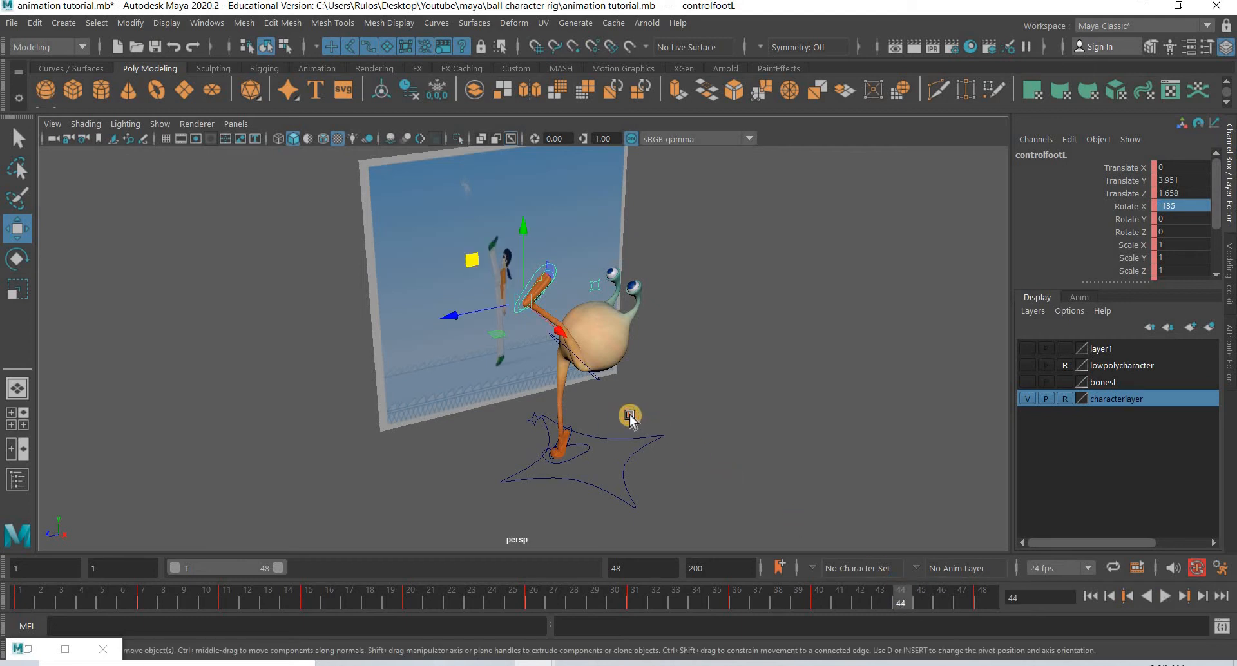
{"action": "left_click_drag", "start_coordinate": [631, 417], "coordinate": [632, 421], "text": "alt"}
{"action": "scroll", "coordinate": [644, 430], "scroll_direction": "up", "scroll_amount": 3}
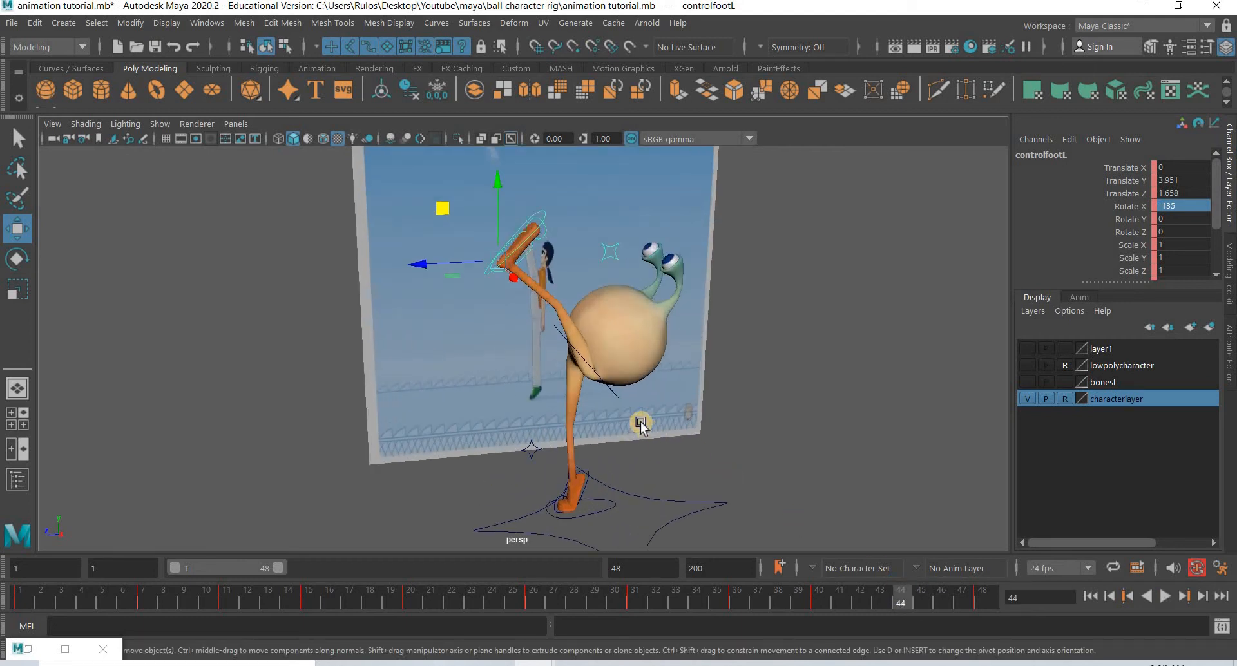
{"action": "middle_click_drag", "start_coordinate": [640, 423], "coordinate": [641, 423], "text": "alt"}
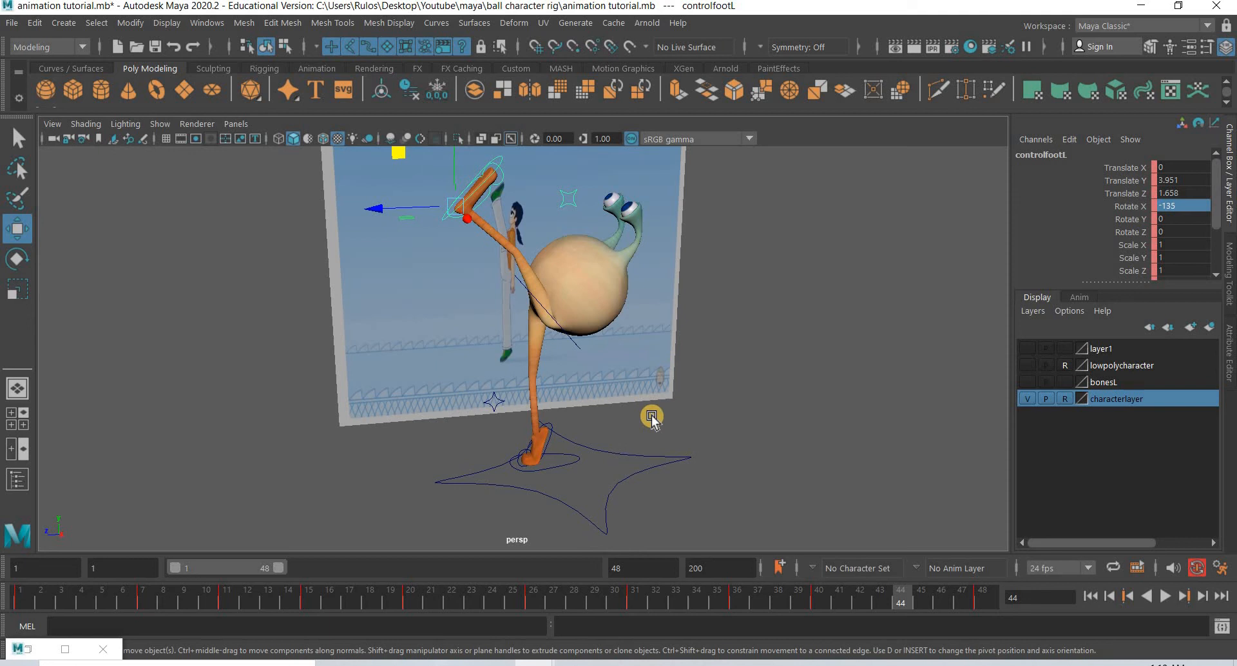
{"action": "right_click_drag", "start_coordinate": [652, 418], "coordinate": [324, 192], "text": "alt"}
{"action": "left_click_drag", "start_coordinate": [246, 164], "coordinate": [934, 555]}
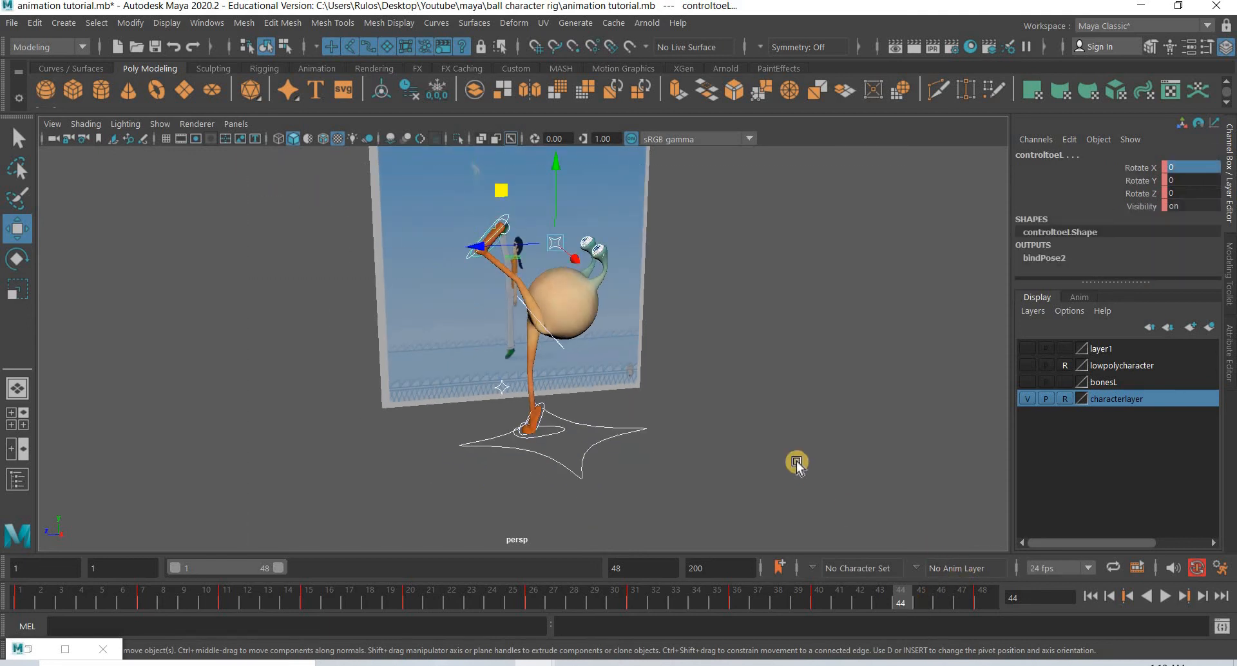
{"action": "key", "text": "s"}
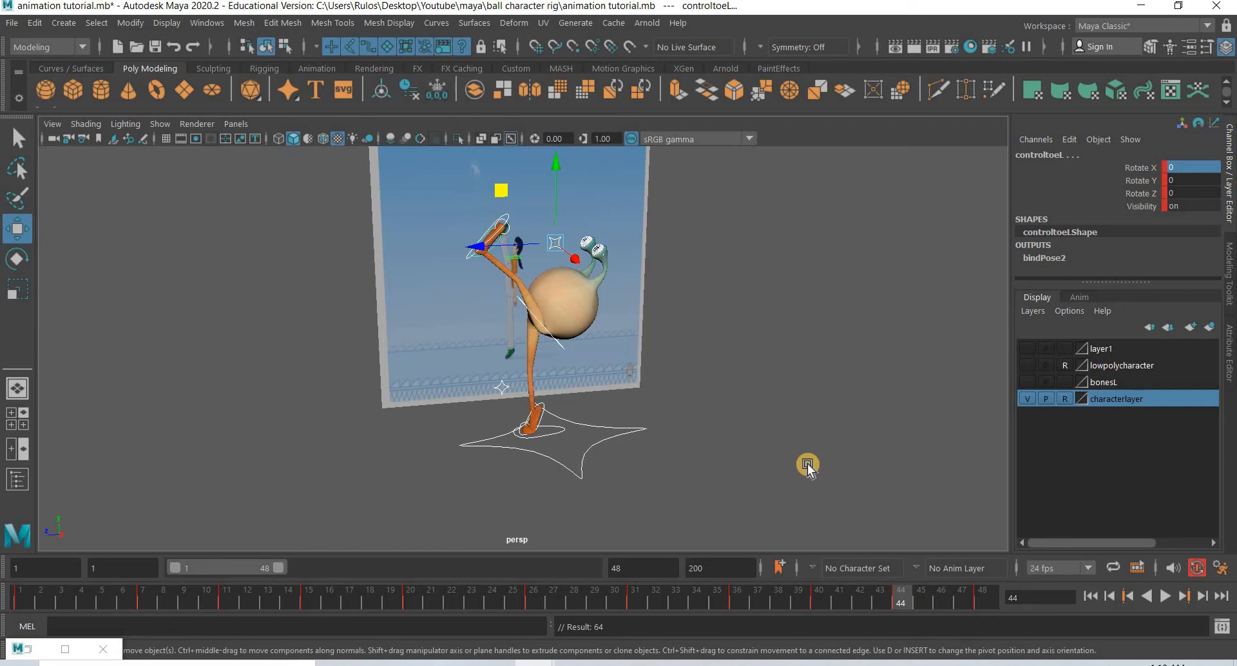
Compare the character's key poses with the reference video from frame 1 through frame 48
{"action": "left_click", "coordinate": [25, 598]}
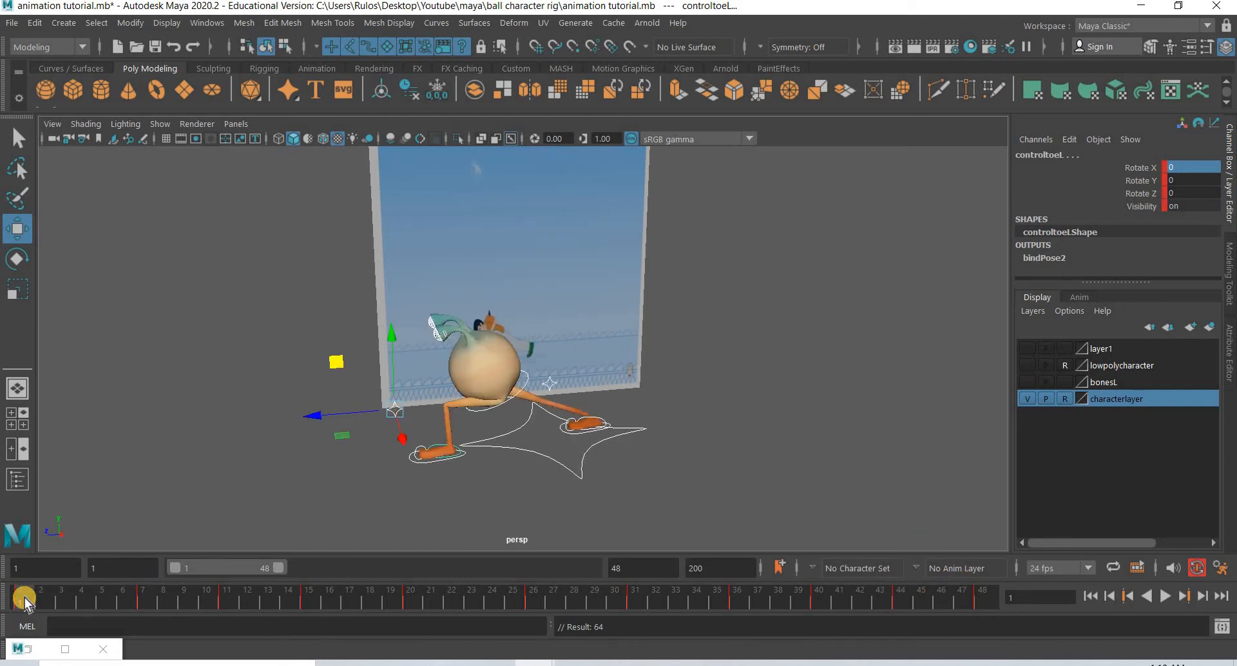
{"action": "left_click", "coordinate": [144, 595]}
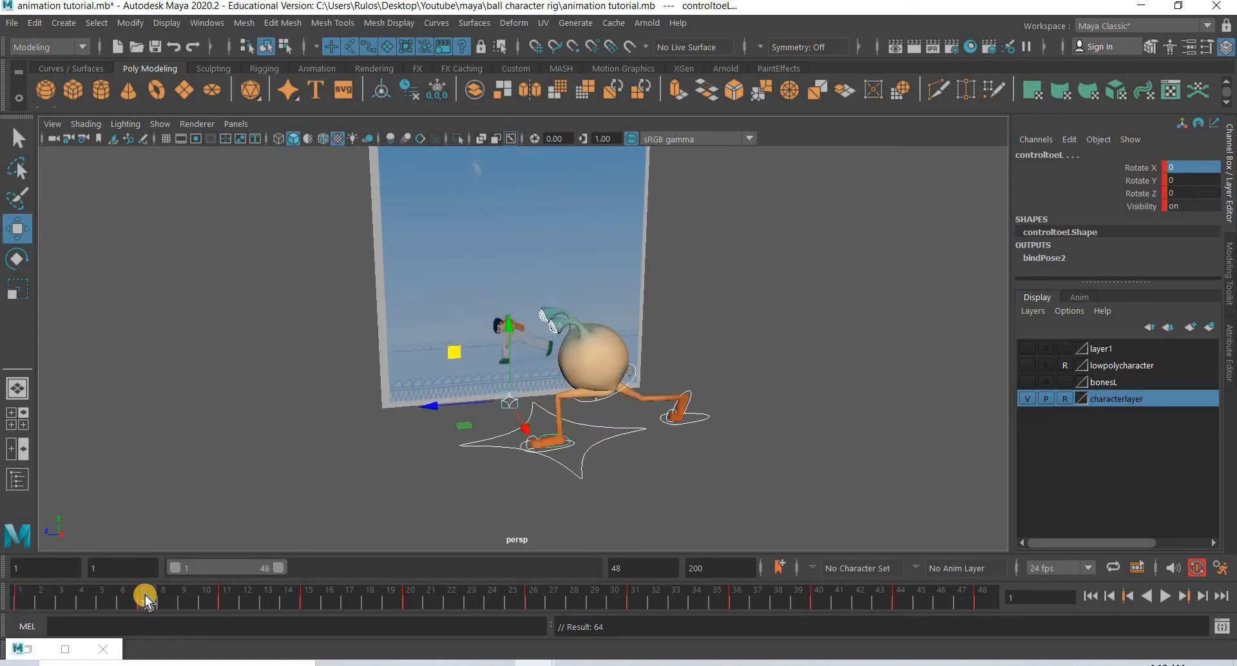
{"action": "left_click_drag", "start_coordinate": [226, 599], "coordinate": [306, 599]}
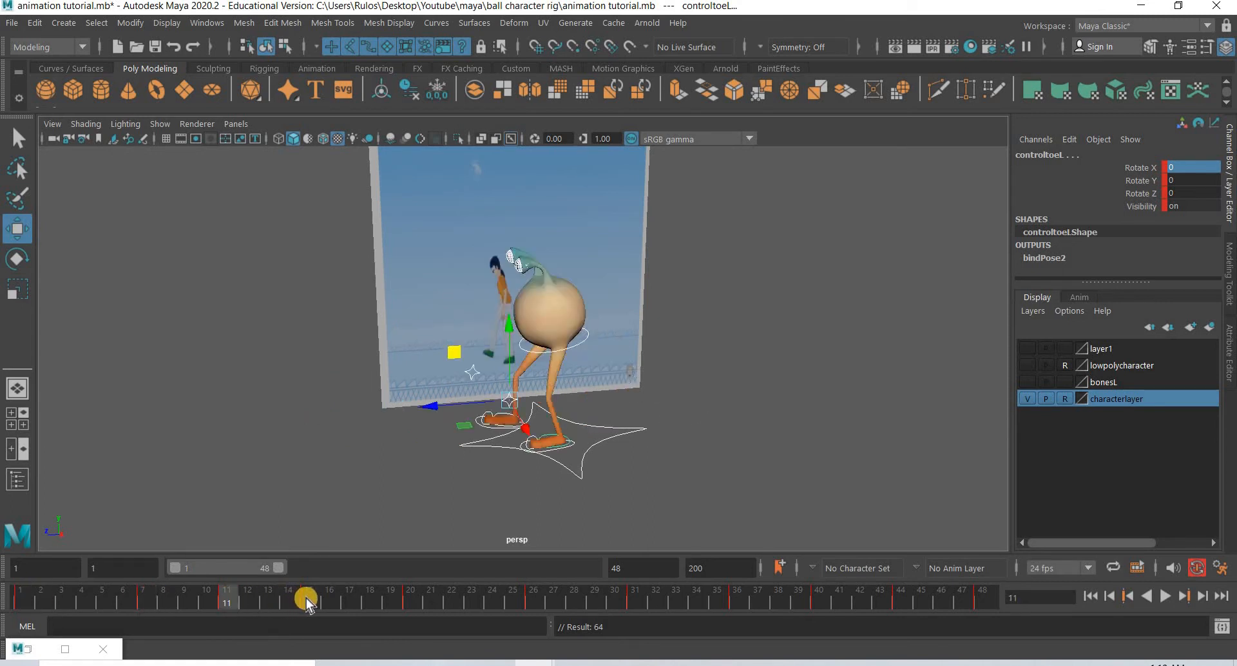
{"action": "left_click", "coordinate": [410, 598]}
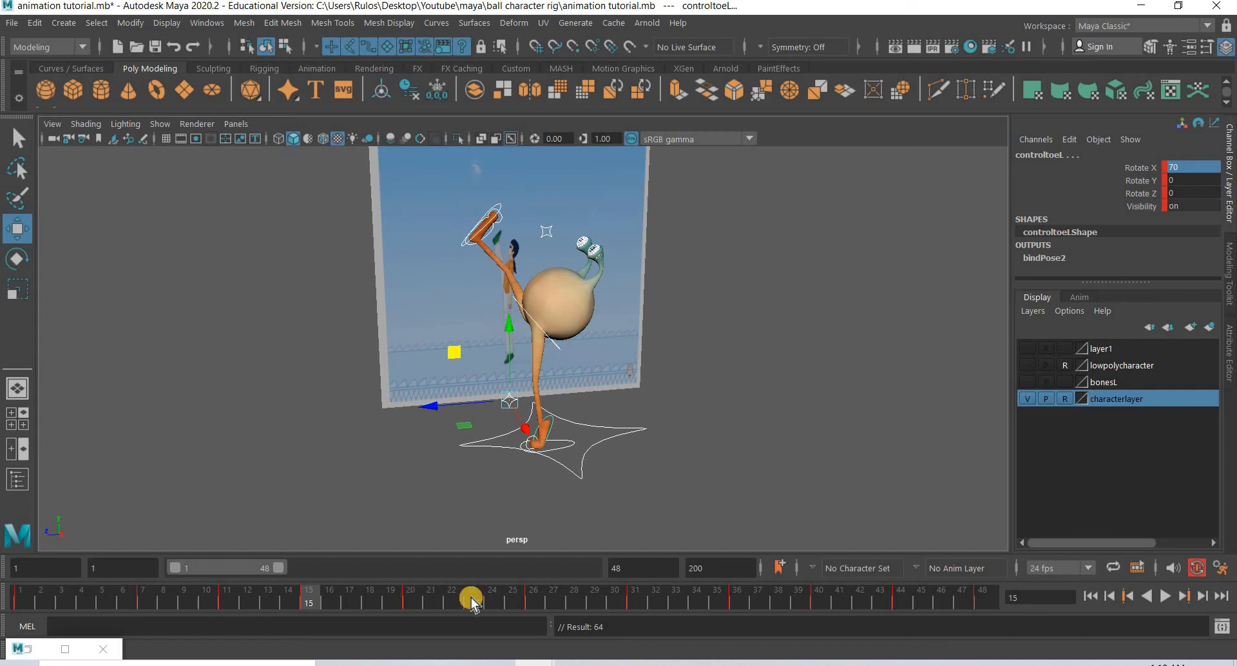
{"action": "left_click", "coordinate": [633, 601]}
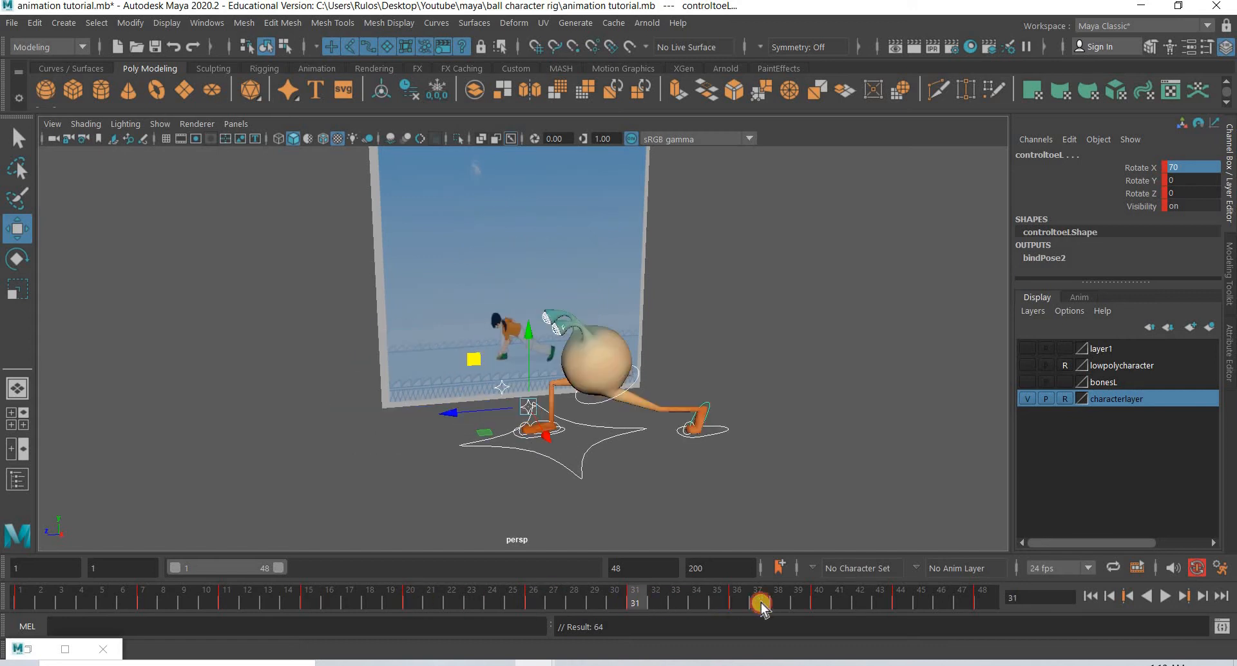
{"action": "left_click", "coordinate": [820, 601]}
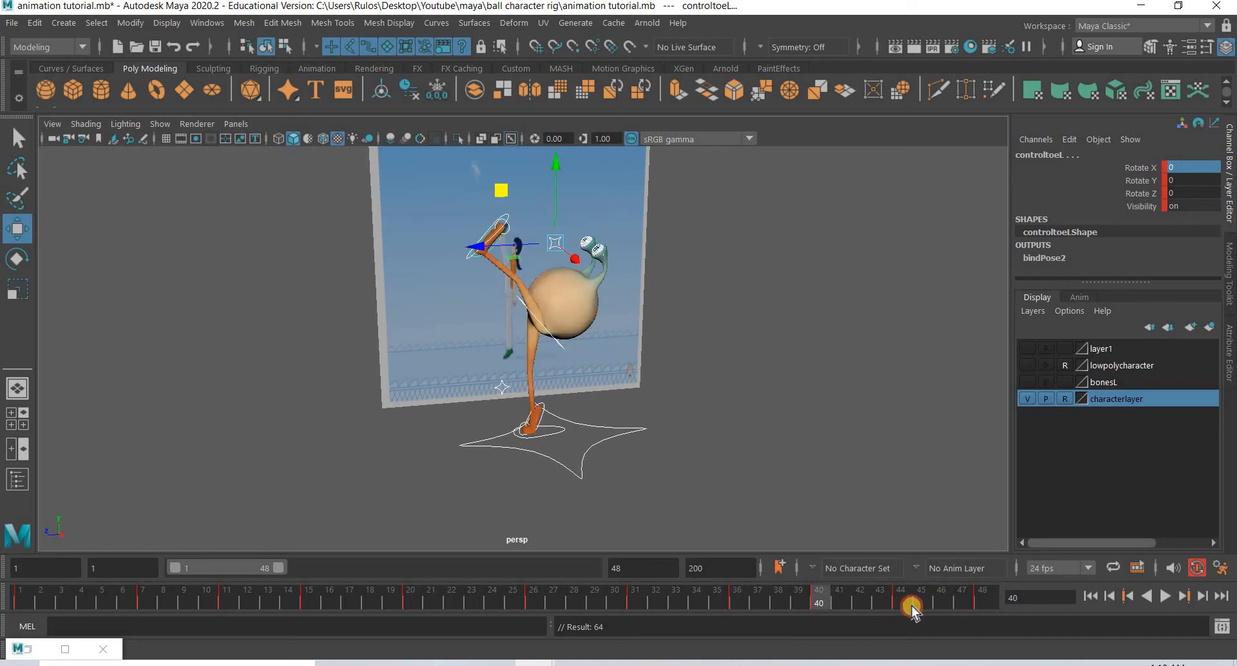
{"action": "left_click", "coordinate": [910, 604]}
{"action": "left_click", "coordinate": [981, 602]}
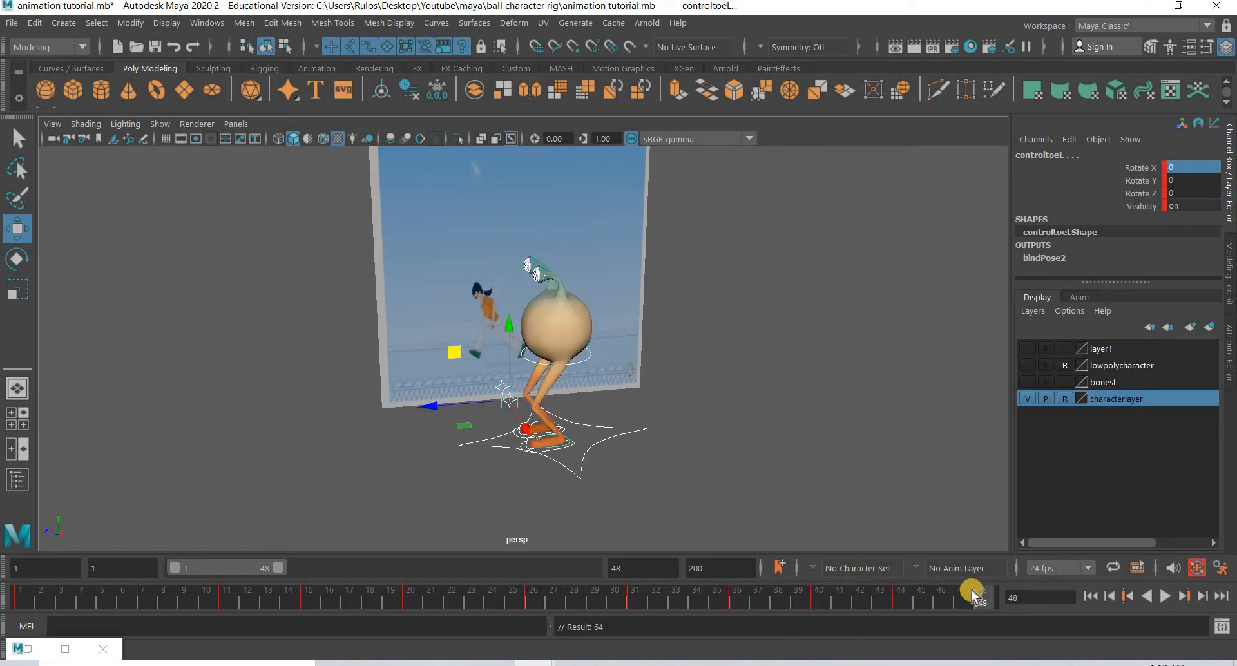
{"action": "left_click", "coordinate": [902, 600]}
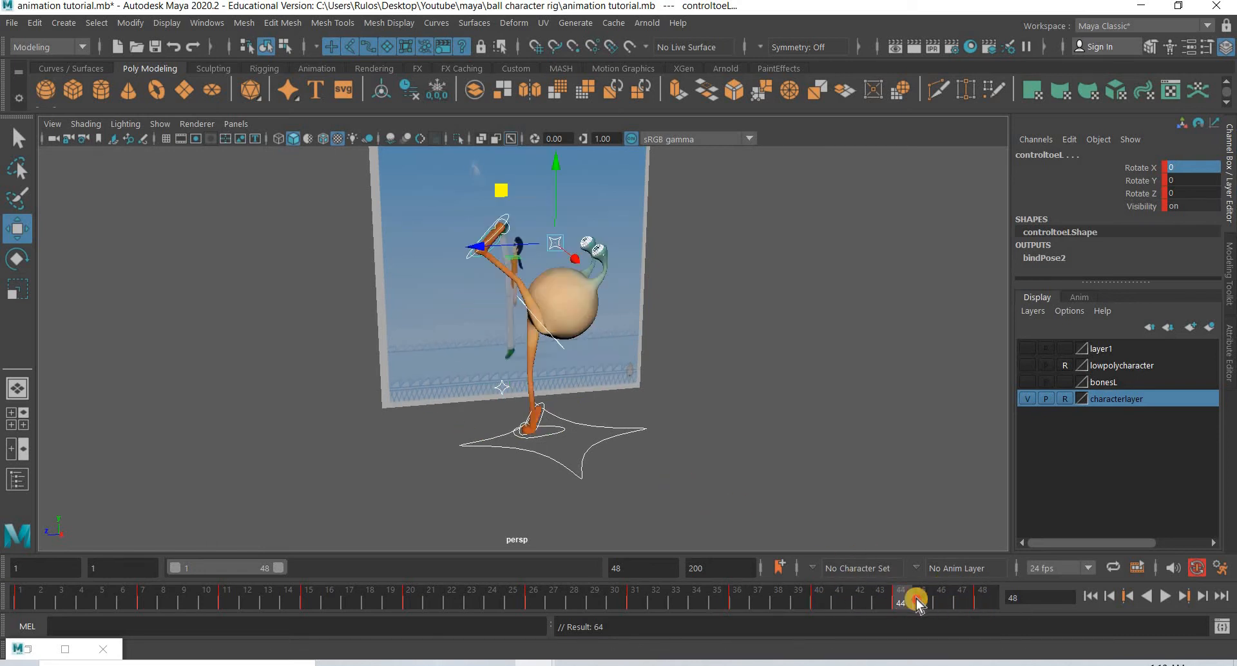
{"action": "left_click", "coordinate": [979, 607]}
Play back the animation and examine the character's movement between frames 40 and 48
{"action": "key", "text": "alt+v"}
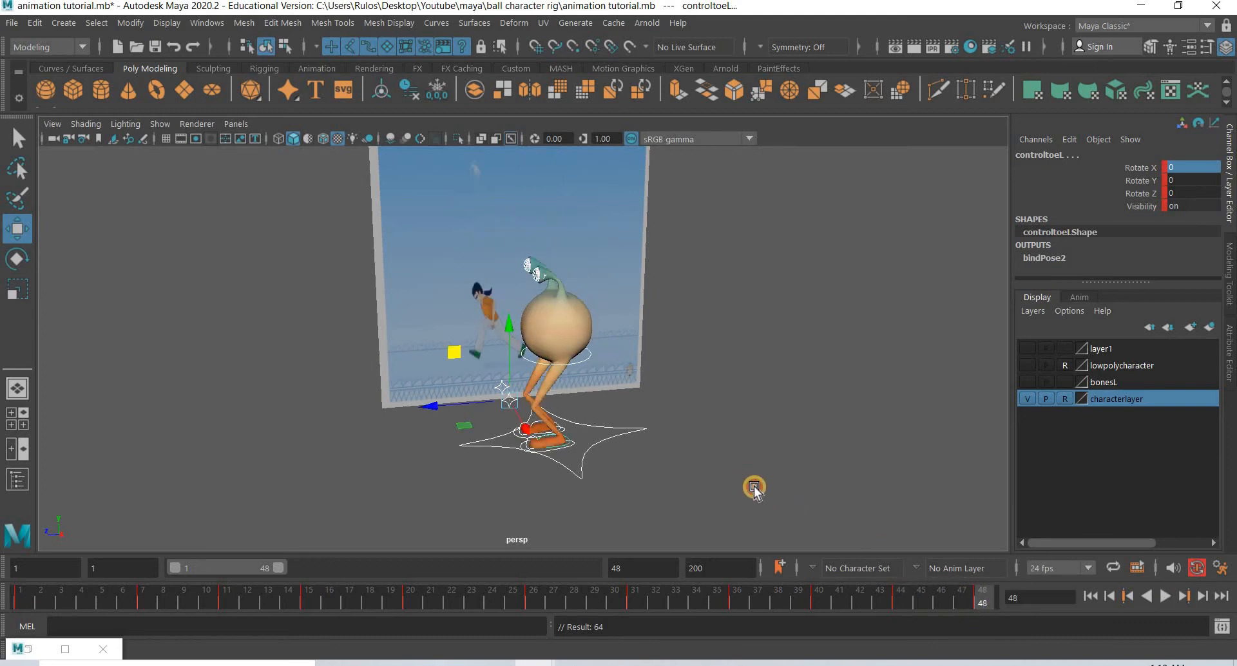
{"action": "left_click_drag", "start_coordinate": [754, 487], "coordinate": [751, 512], "text": "alt"}
{"action": "left_click_drag", "start_coordinate": [825, 602], "coordinate": [903, 599]}
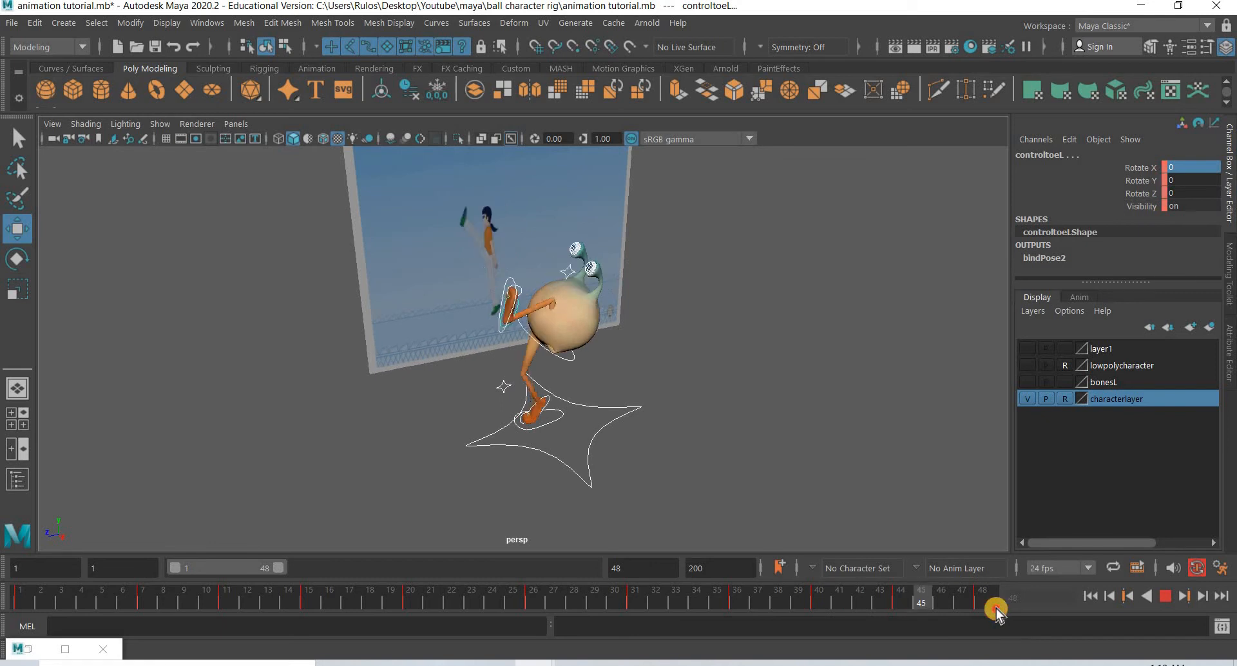
{"action": "key", "text": "alt+v"}
{"action": "left_click_drag", "start_coordinate": [666, 489], "coordinate": [690, 509], "text": "alt"}
{"action": "right_click_drag", "start_coordinate": [691, 508], "coordinate": [707, 419], "text": "alt"}
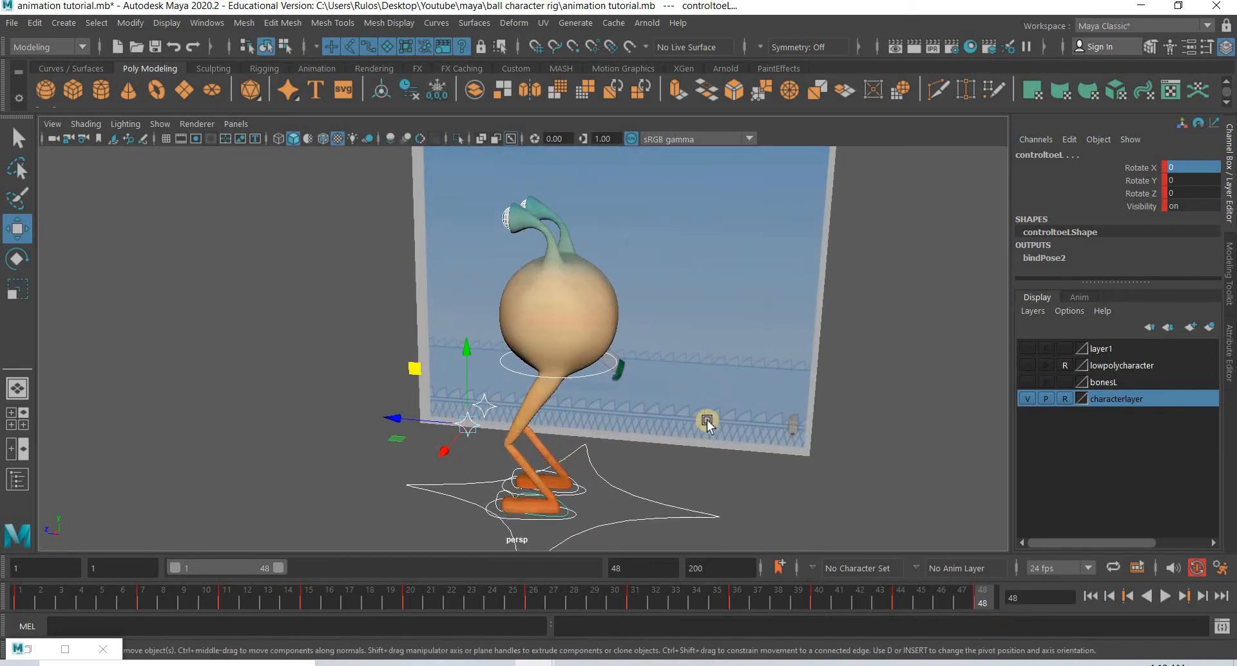
Copy the keys of all rig controls from frame 1 and paste them at frame 48
{"action": "middle_click_drag", "start_coordinate": [707, 420], "coordinate": [742, 295], "text": "alt"}
{"action": "left_click", "coordinate": [27, 594]}
{"action": "right_click", "coordinate": [27, 597]}
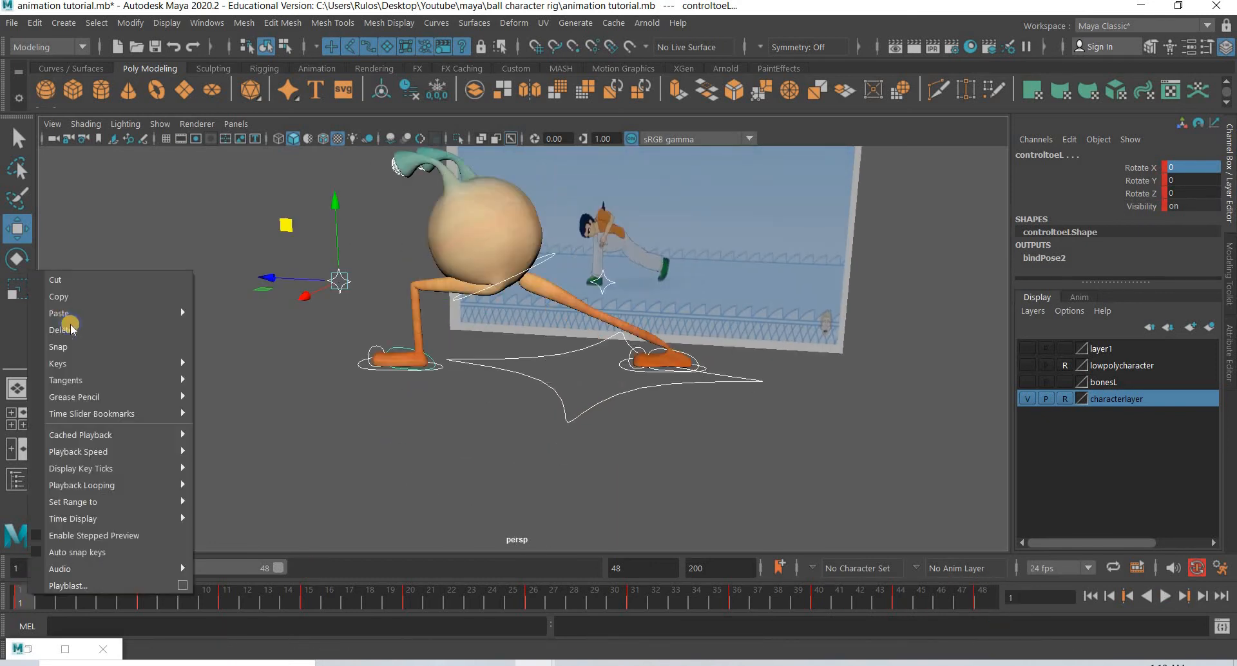
{"action": "left_click", "coordinate": [72, 295]}
{"action": "left_click", "coordinate": [985, 601]}
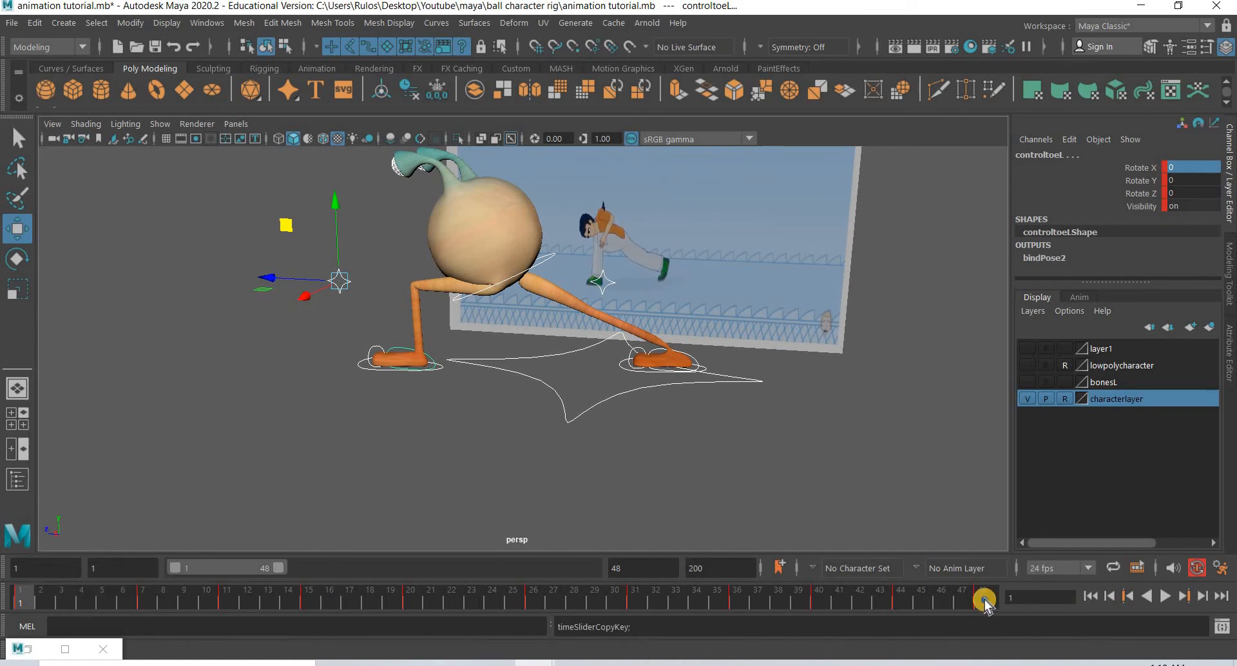
{"action": "right_click", "coordinate": [986, 601]}
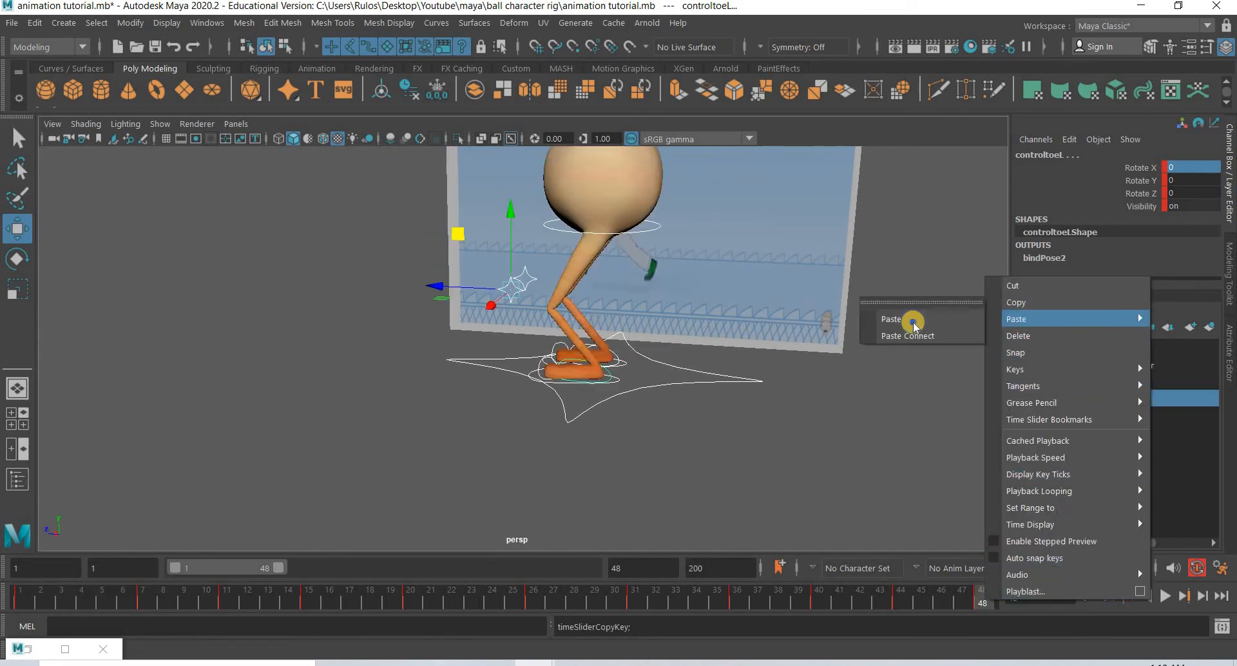
{"action": "left_click", "coordinate": [899, 318]}
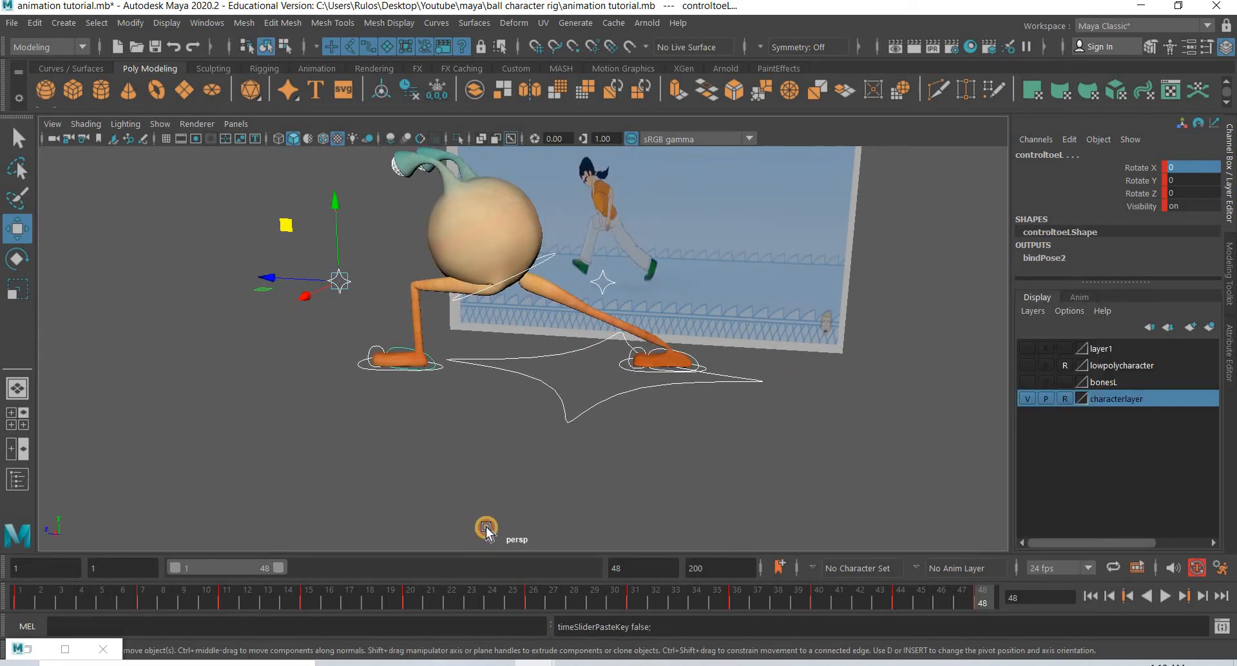
Set the right toe control's Rotate X to 70 at frame 1
{"action": "left_click_drag", "start_coordinate": [486, 528], "coordinate": [533, 517], "text": "alt"}
{"action": "middle_click_drag", "start_coordinate": [563, 482], "coordinate": [532, 517], "text": "alt"}
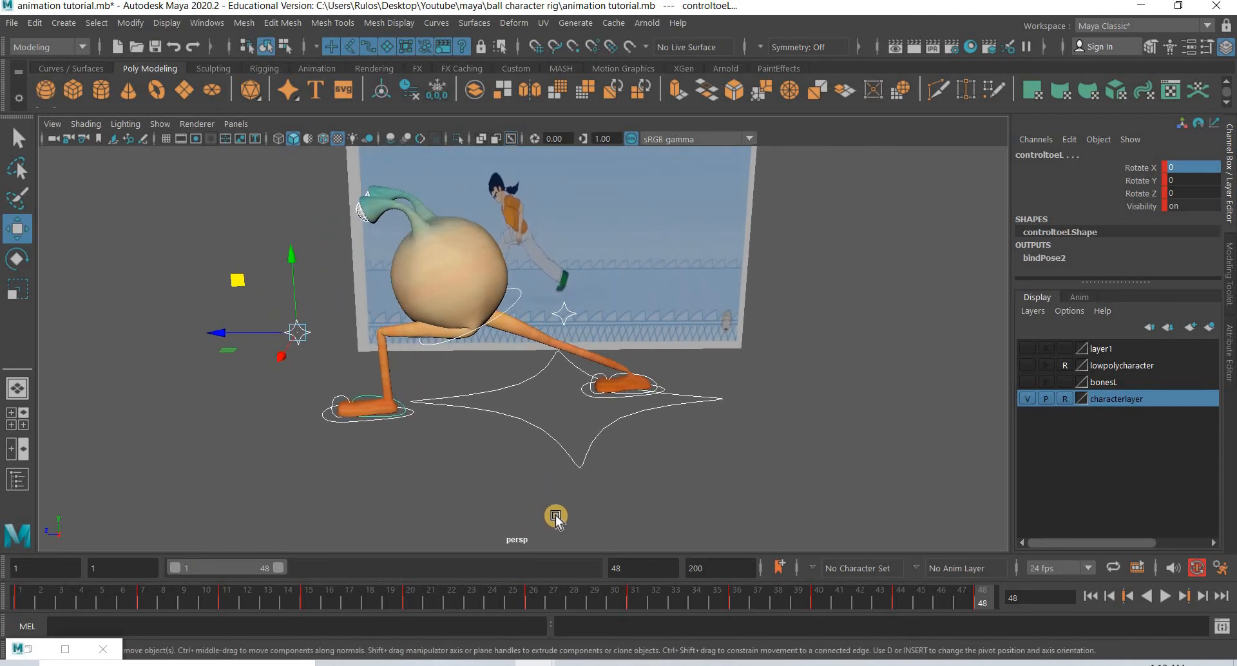
{"action": "left_click", "coordinate": [30, 601]}
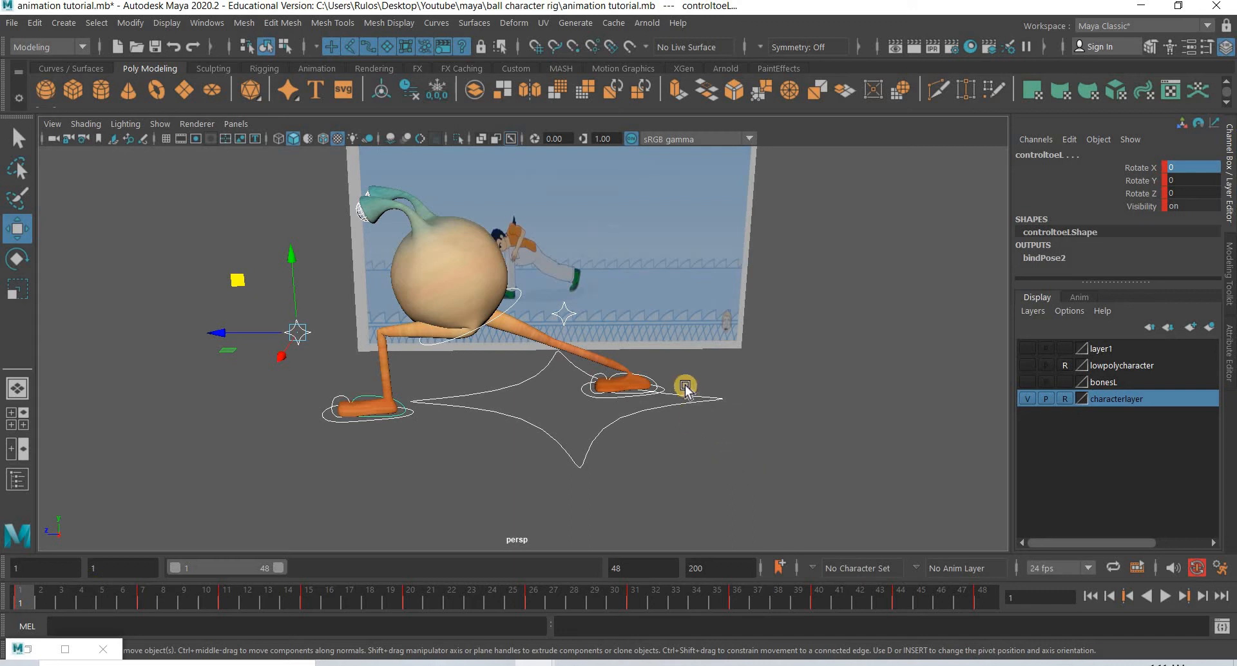
{"action": "left_click", "coordinate": [658, 379]}
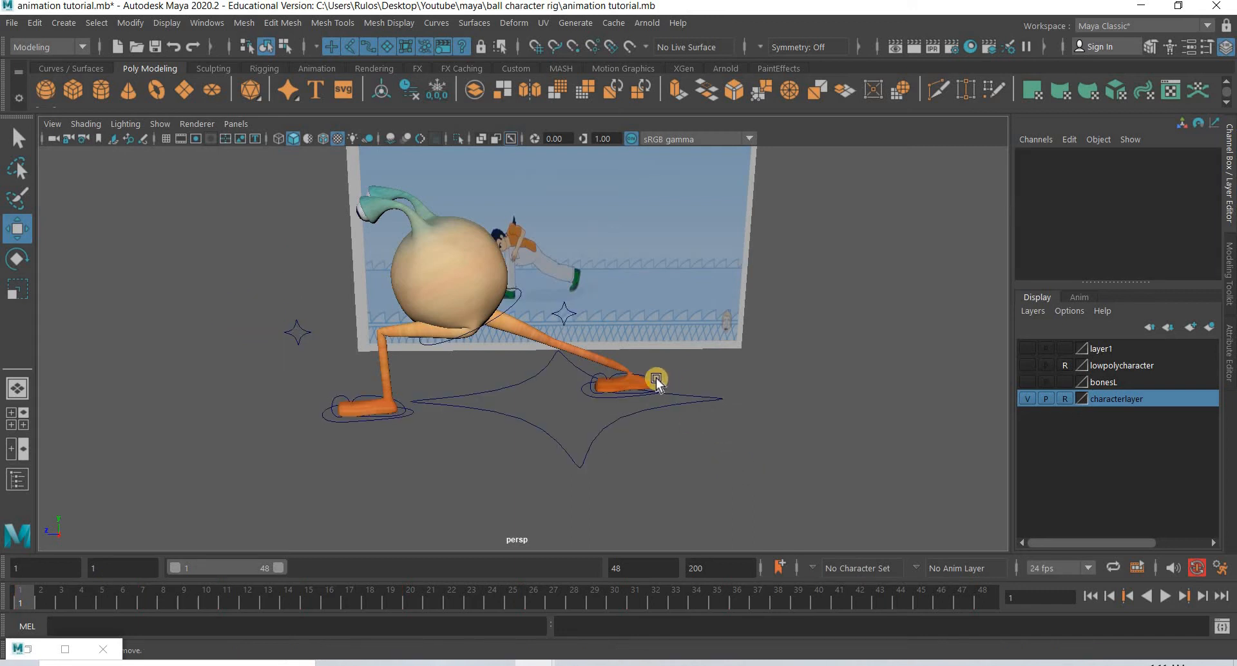
{"action": "left_click", "coordinate": [656, 379]}
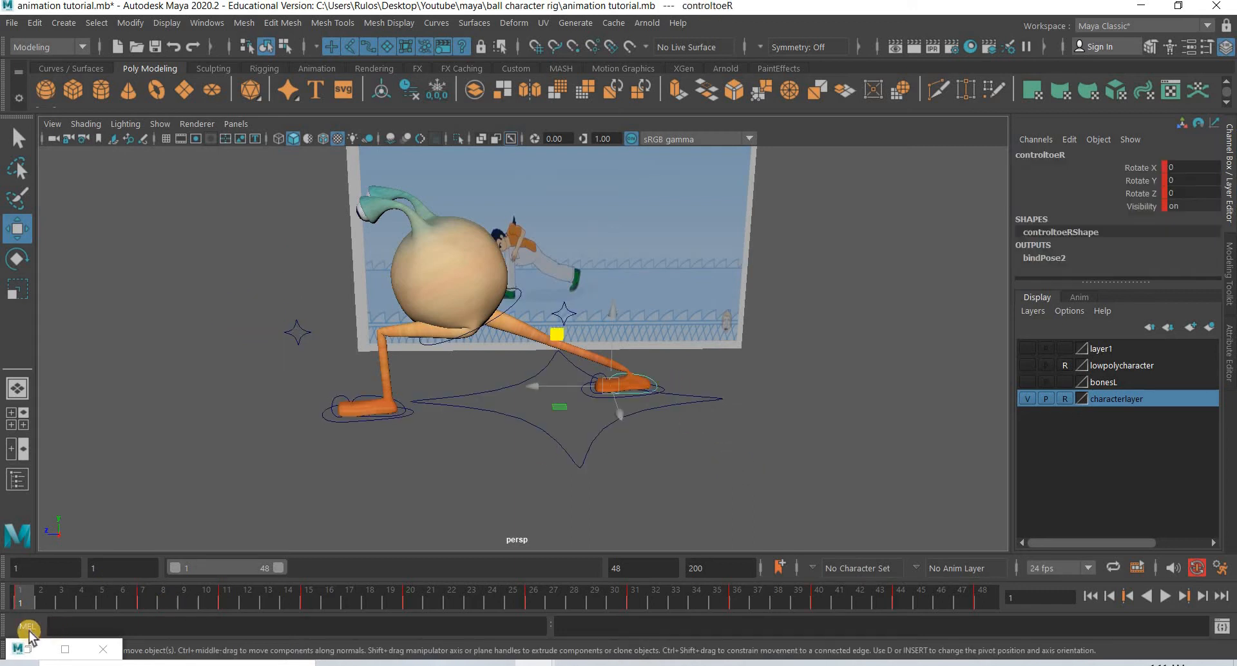
{"action": "left_click_drag", "start_coordinate": [68, 596], "coordinate": [598, 607]}
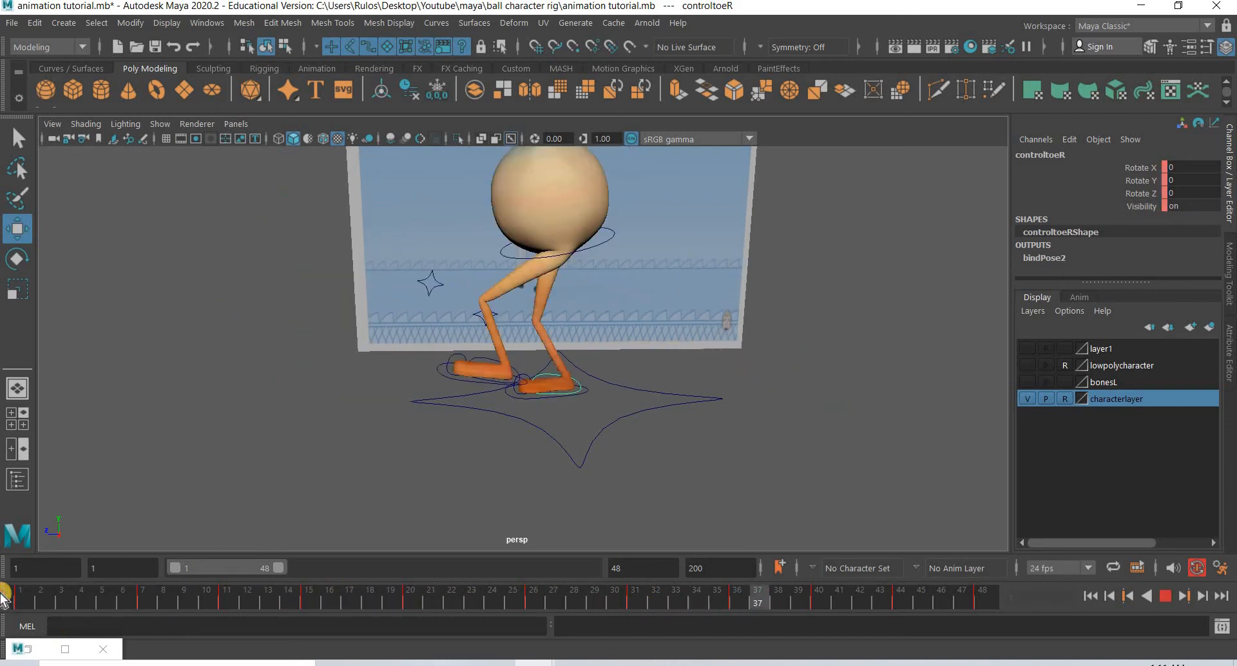
{"action": "key", "text": "Escape"}
{"action": "left_click", "coordinate": [17, 258]}
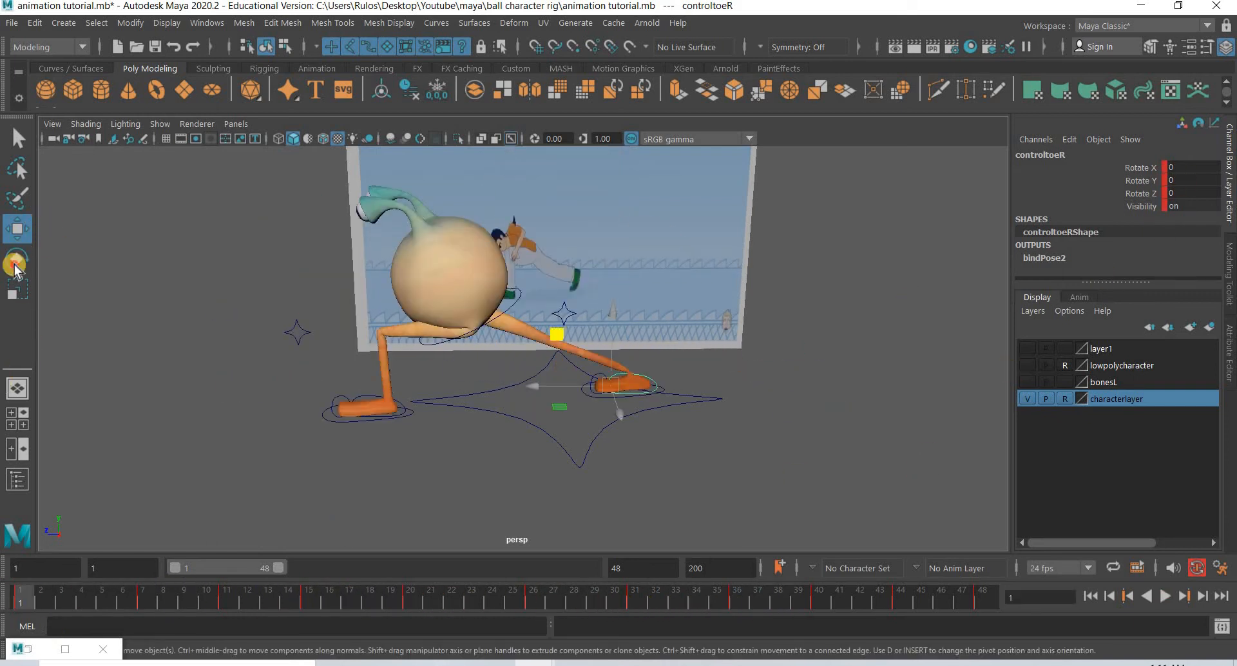
{"action": "left_click_drag", "start_coordinate": [1175, 170], "coordinate": [1202, 175], "text": "ctrl"}
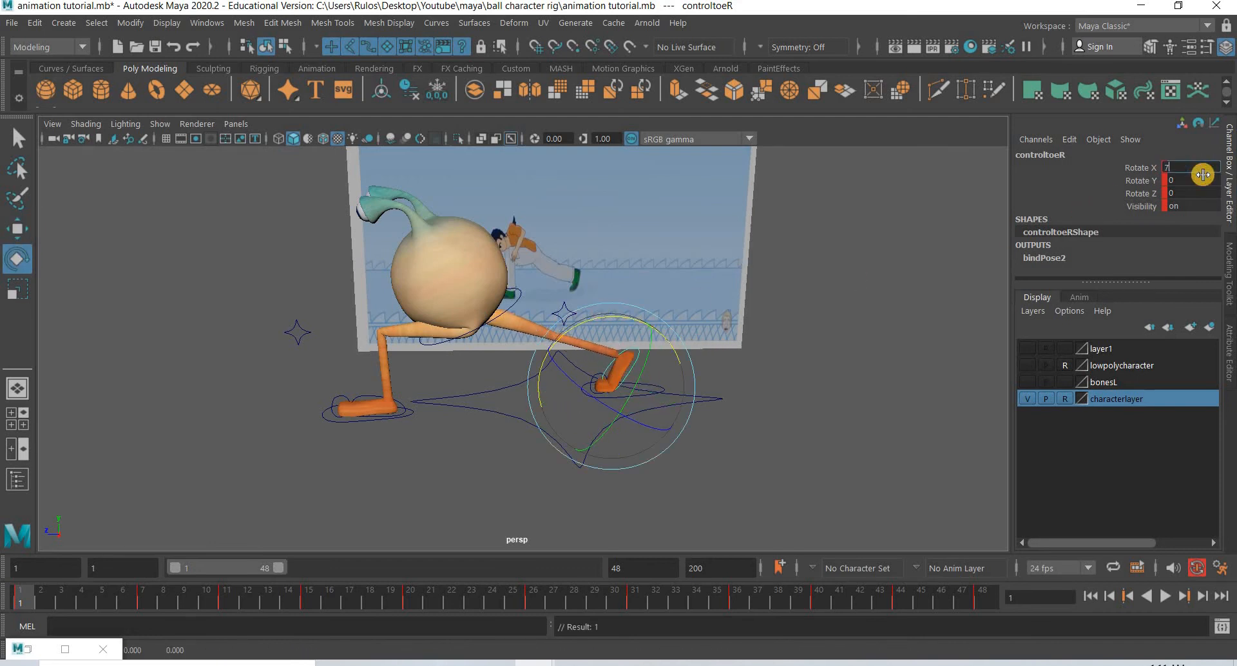
{"action": "key", "text": "Return"}
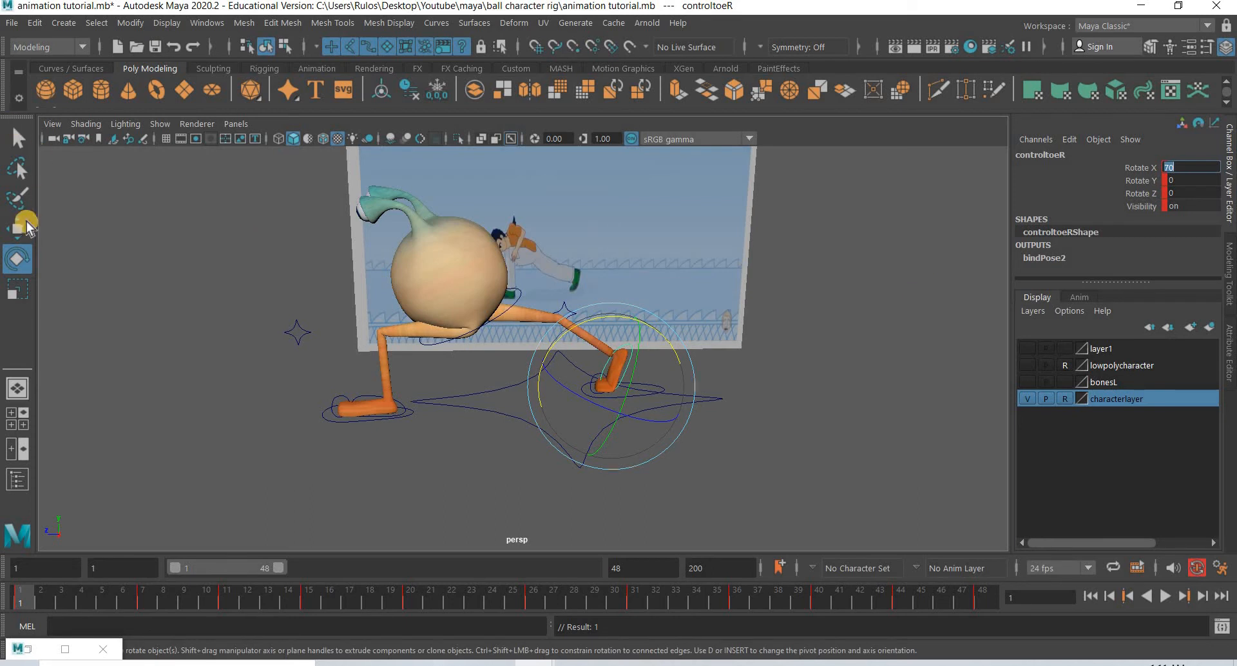
Move the right leg's knee control forward, ahead of the character's body, at frame 1
{"action": "key", "text": "w"}
{"action": "left_click", "coordinate": [575, 311]}
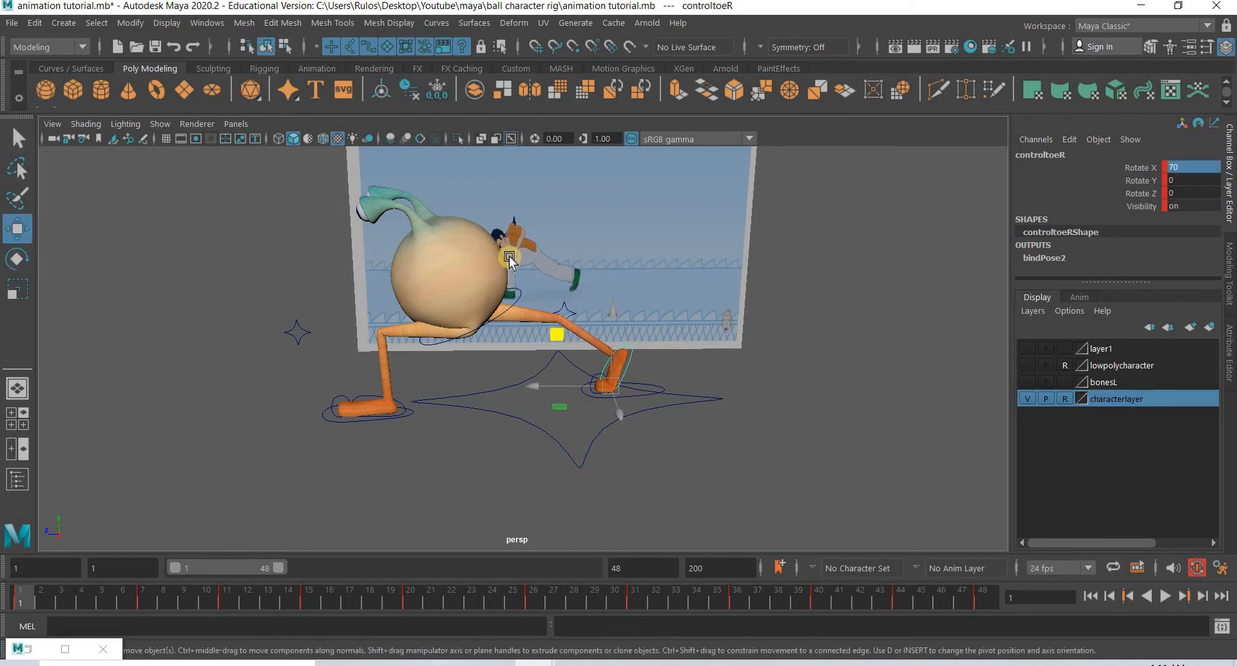
{"action": "left_click_drag", "start_coordinate": [509, 258], "coordinate": [235, 317]}
Copy the adjusted frame 1 pose of all rig controls and paste it at frame 48
{"action": "left_click", "coordinate": [982, 599]}
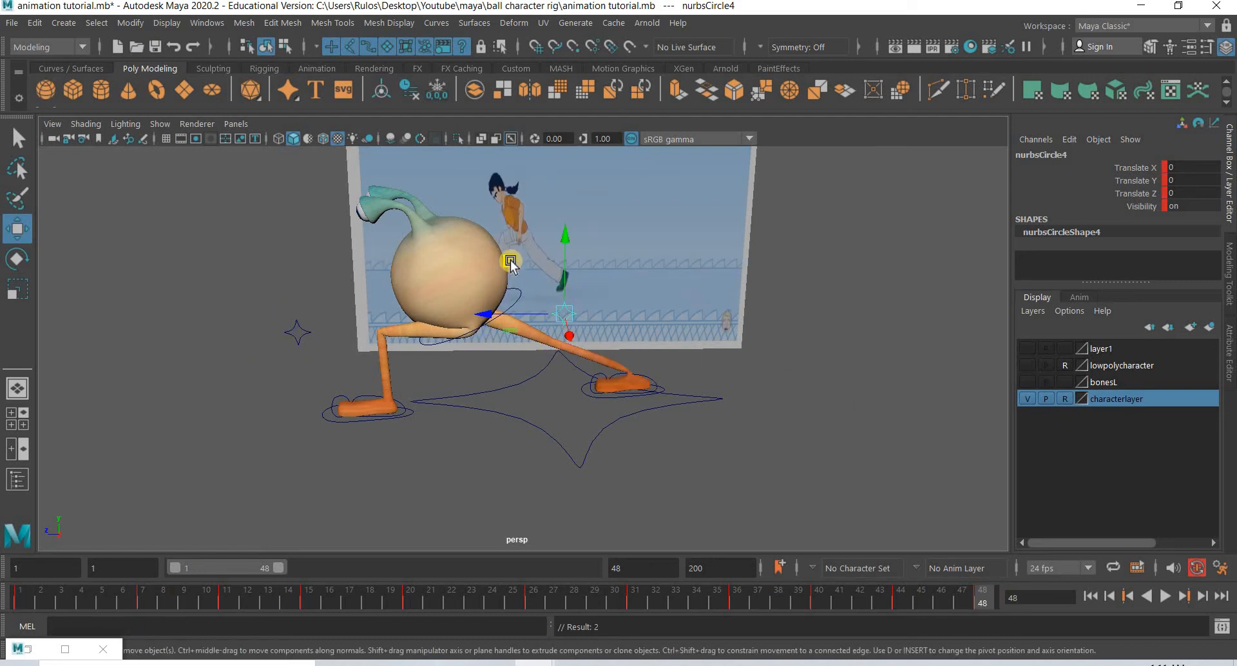
{"action": "left_click_drag", "start_coordinate": [821, 198], "coordinate": [8, 540]}
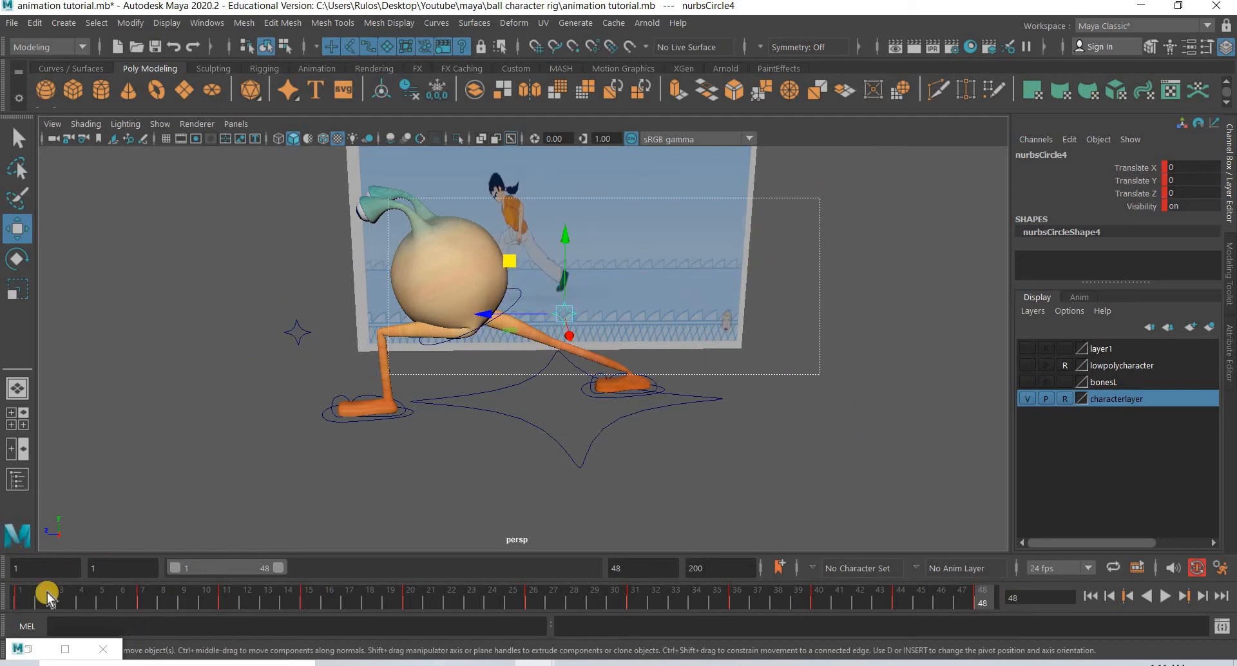
{"action": "left_click", "coordinate": [26, 601]}
{"action": "right_click", "coordinate": [39, 602]}
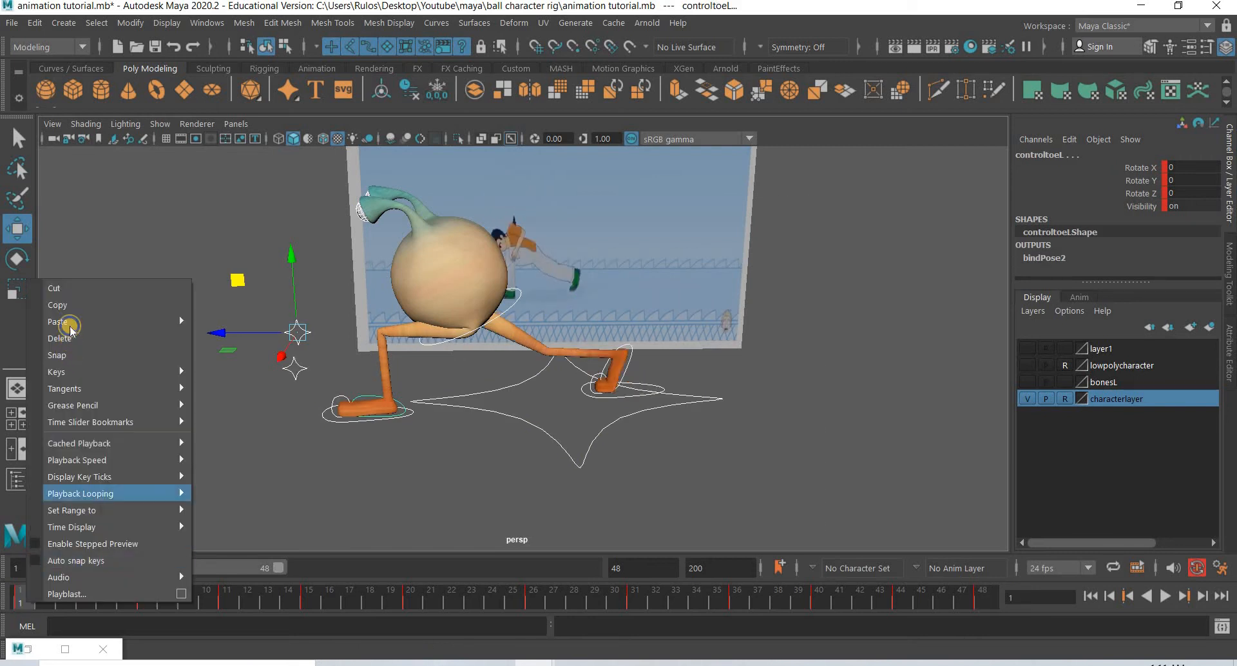
{"action": "left_click", "coordinate": [71, 305]}
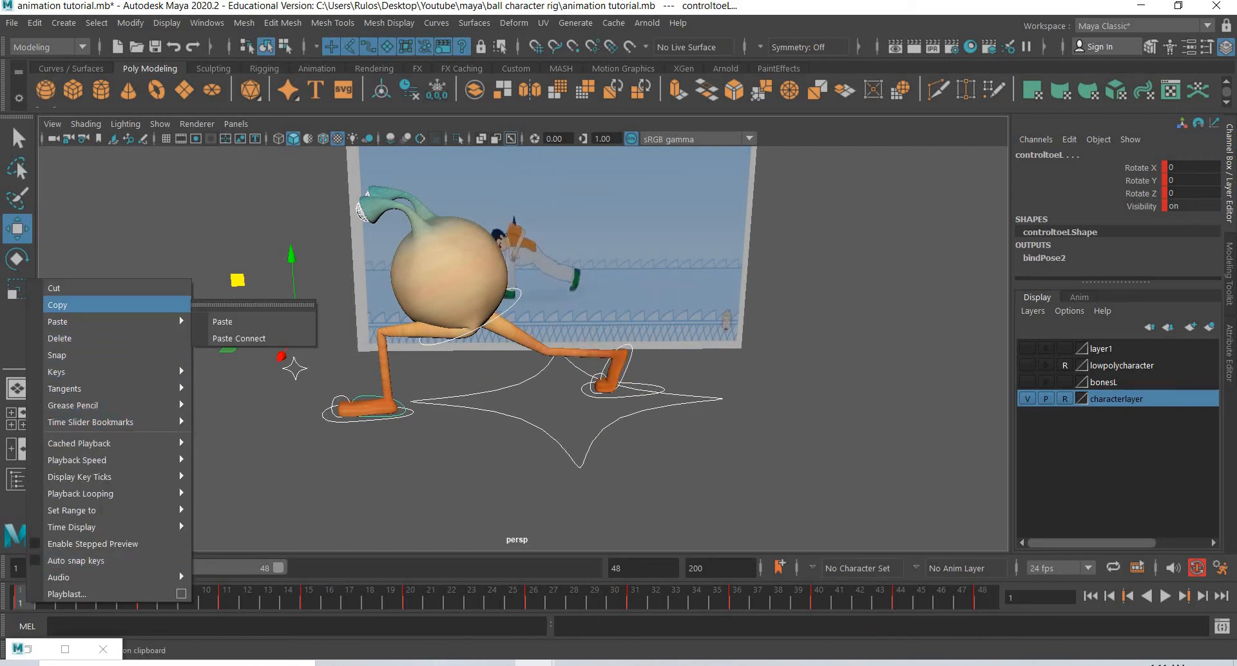
{"action": "left_click", "coordinate": [977, 599]}
{"action": "right_click", "coordinate": [978, 599]}
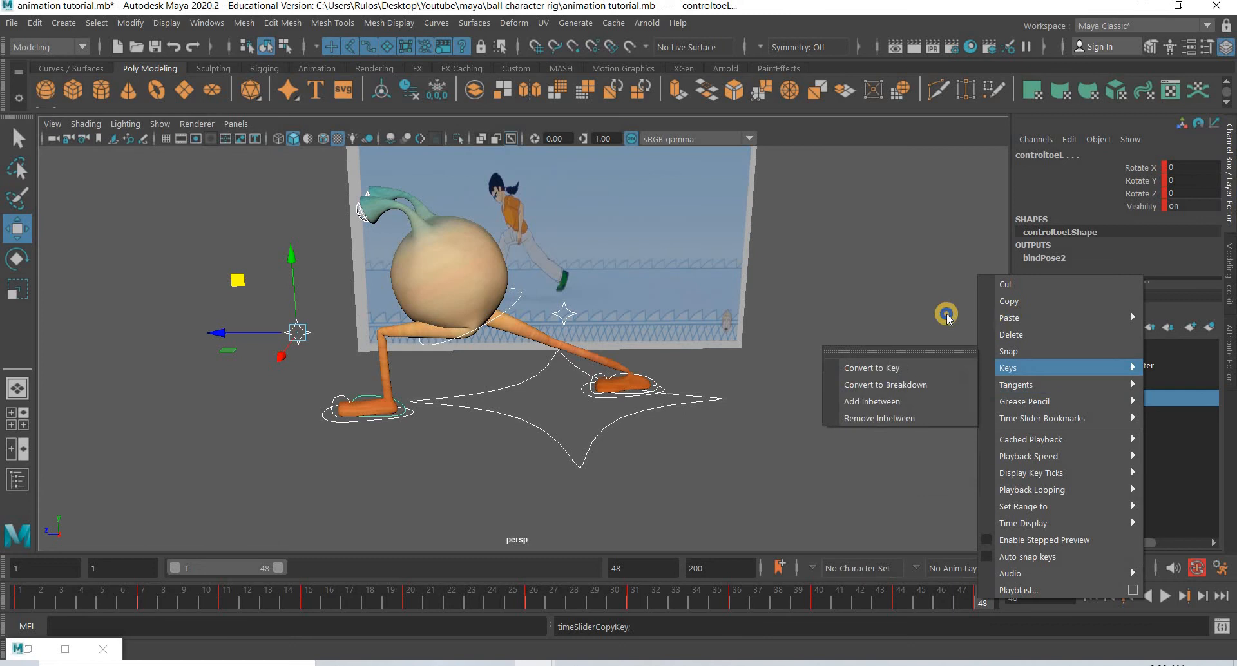
{"action": "mouse_move", "coordinate": [1031, 318]}
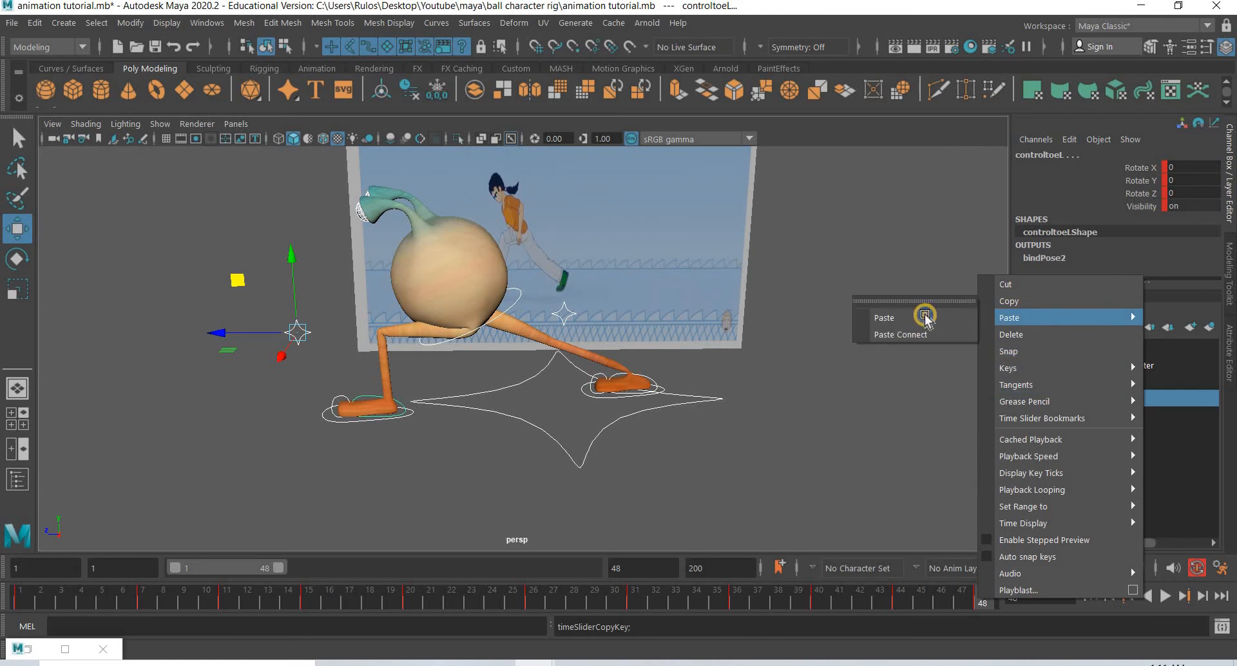
{"action": "left_click", "coordinate": [925, 318]}
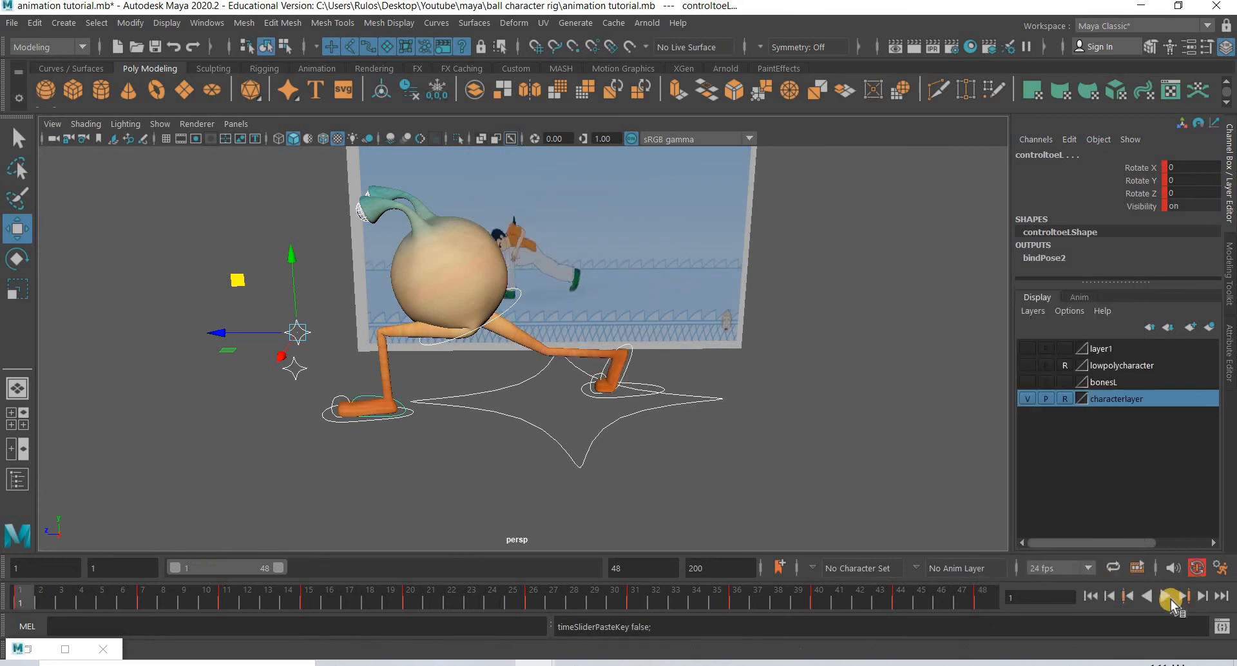
Play back the looping animation and examine the character's poses from the side and from the front
{"action": "left_click", "coordinate": [1168, 598]}
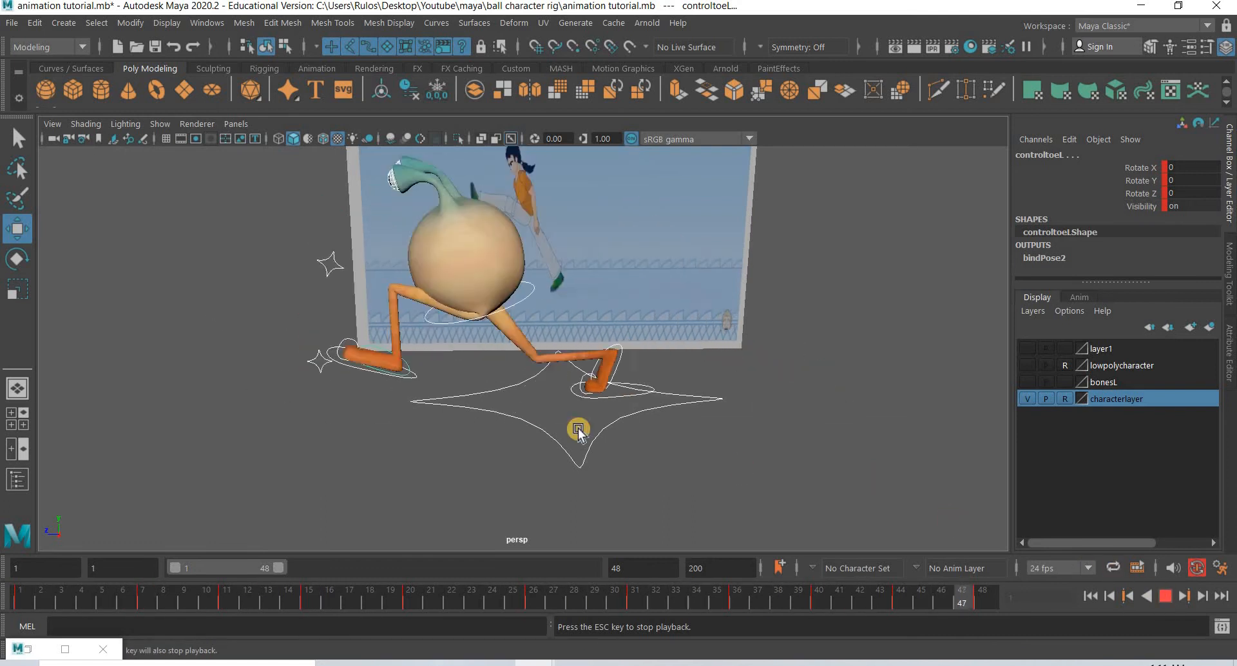
{"action": "key", "text": "Escape"}
{"action": "scroll", "coordinate": [603, 489], "scroll_direction": "down", "scroll_amount": 3}
{"action": "left_click_drag", "start_coordinate": [603, 489], "coordinate": [752, 483], "text": "alt"}
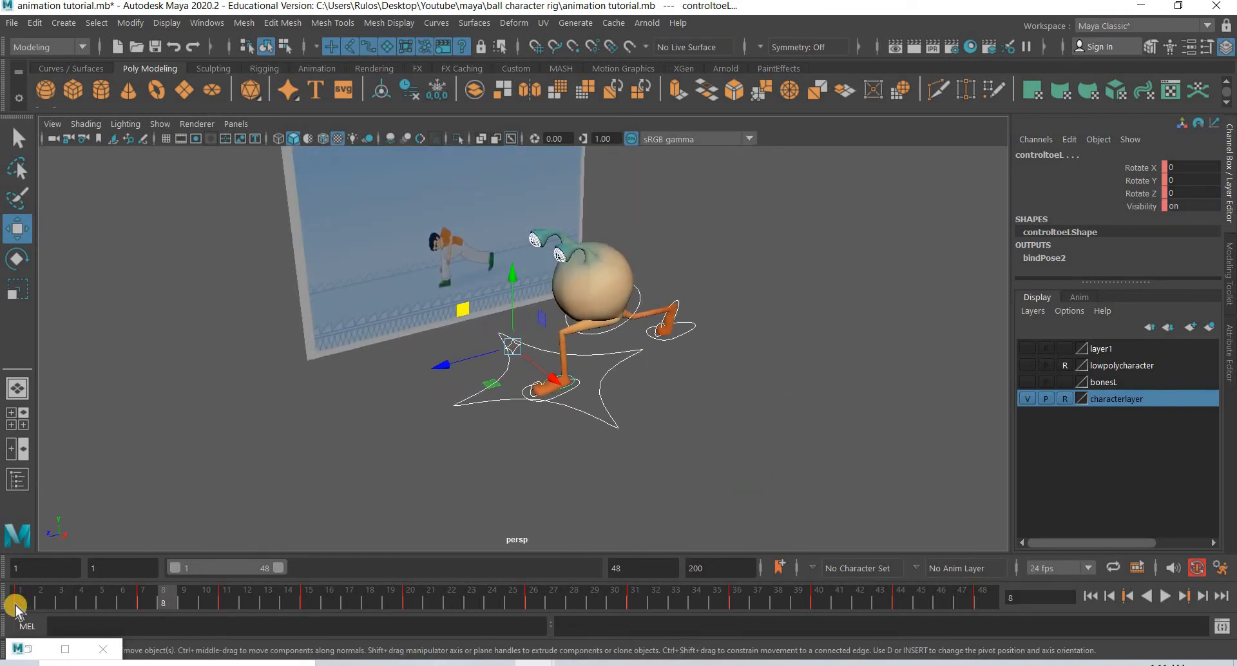
{"action": "left_click", "coordinate": [14, 606]}
{"action": "left_click", "coordinate": [1159, 596]}
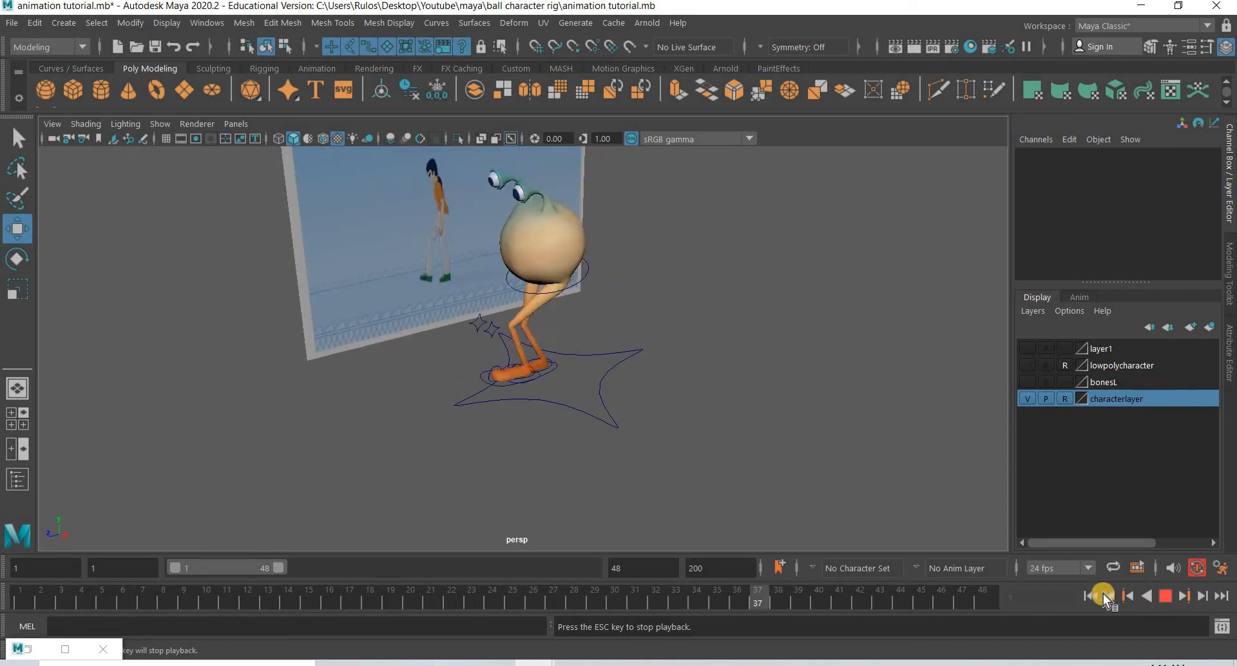
{"action": "key", "text": "Escape"}
Apply auto tangents to every key of all rig controls in the Graph Editor
{"action": "scroll", "coordinate": [740, 513], "scroll_direction": "down", "scroll_amount": 3}
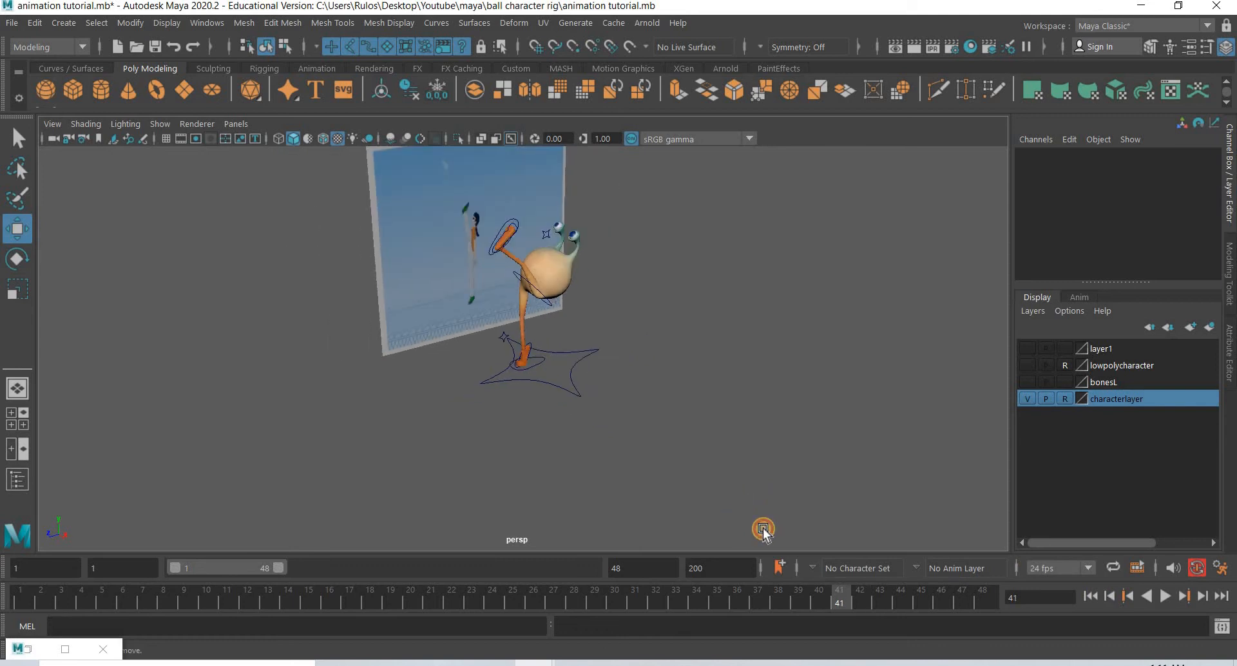
{"action": "left_click_drag", "start_coordinate": [765, 533], "coordinate": [802, 520], "text": "alt"}
{"action": "left_click_drag", "start_coordinate": [685, 284], "coordinate": [406, 387], "text": "alt"}
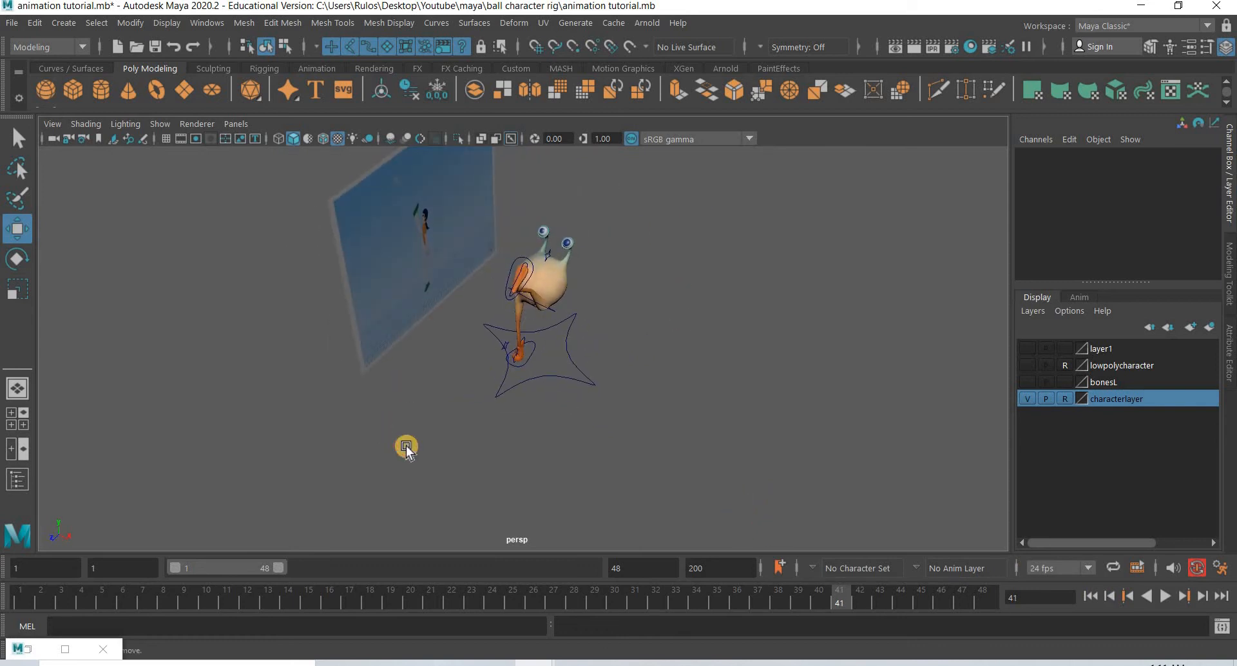
{"action": "left_click_drag", "start_coordinate": [406, 446], "coordinate": [405, 432]}
{"action": "left_click", "coordinate": [70, 651]}
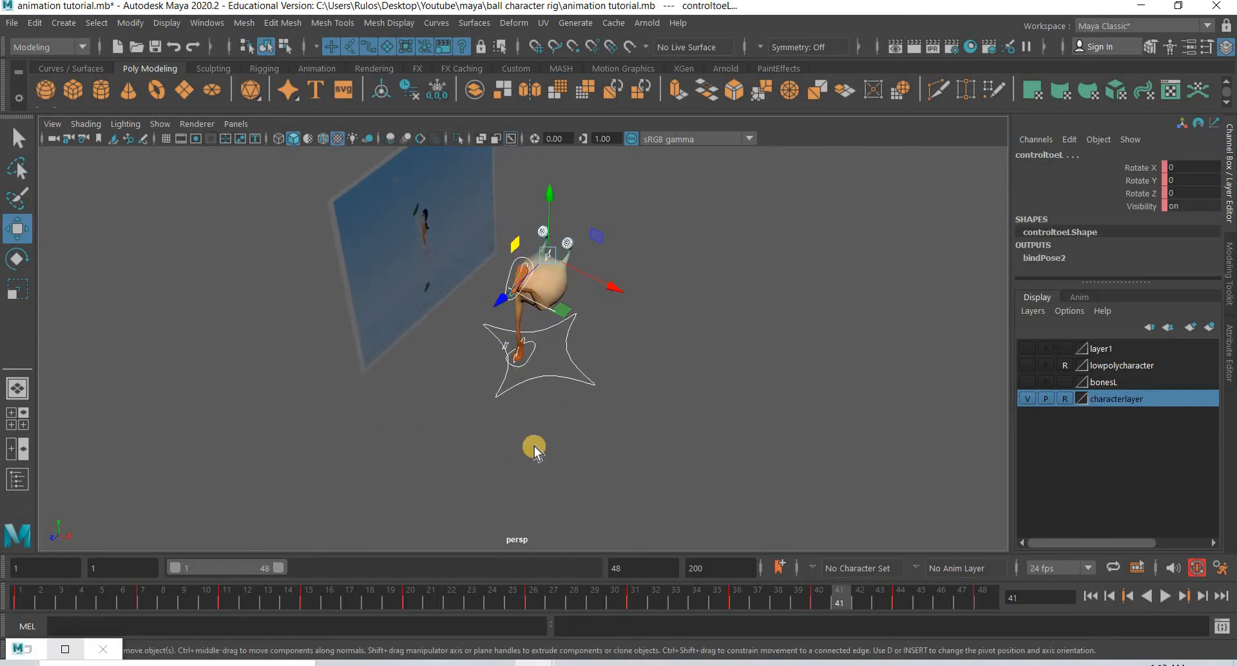
{"action": "key", "text": "f"}
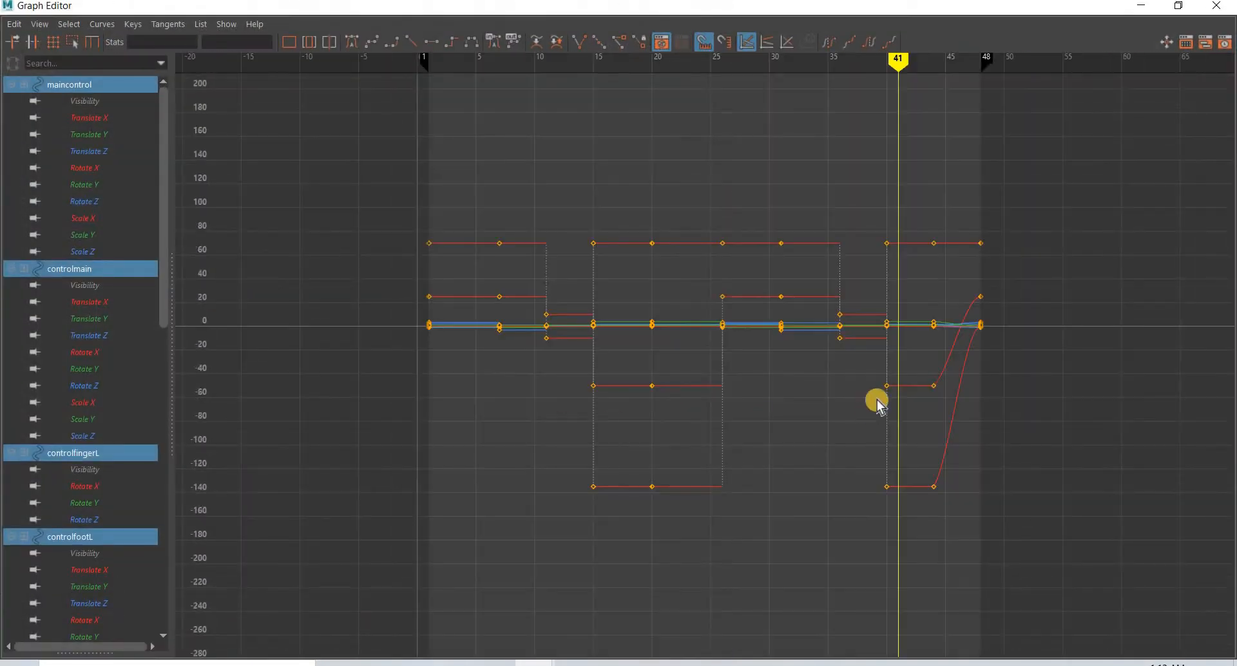
{"action": "left_click_drag", "start_coordinate": [1150, 561], "coordinate": [470, 158]}
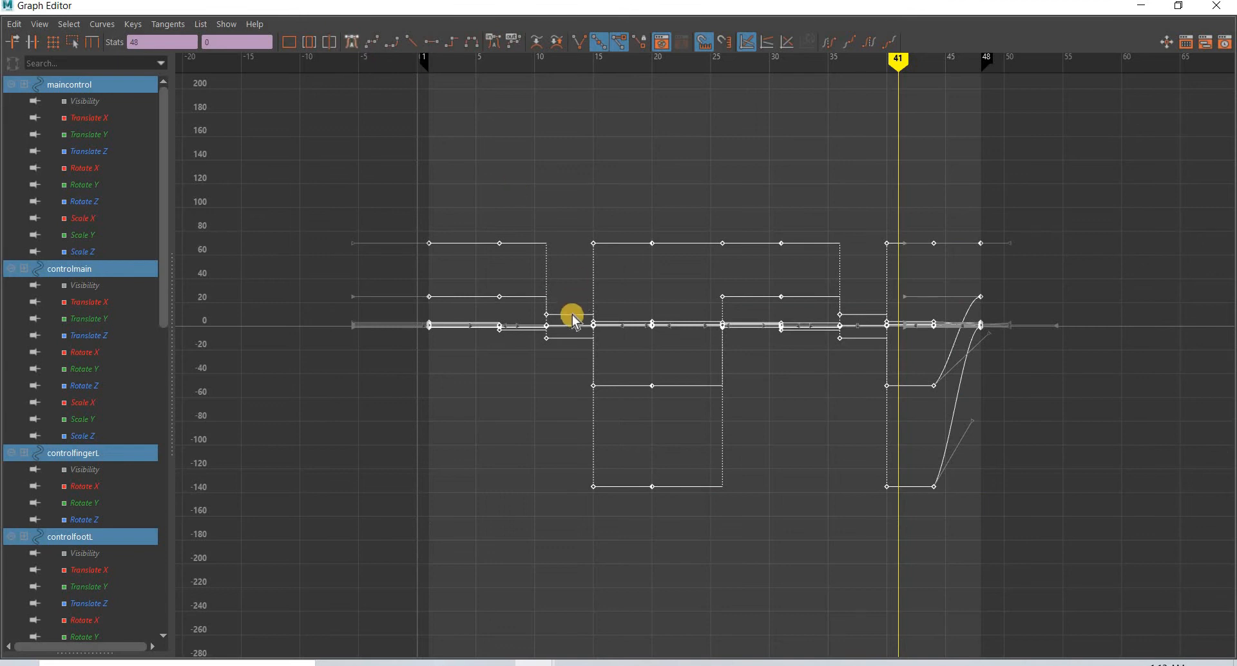
{"action": "left_click", "coordinate": [351, 41]}
{"action": "left_click", "coordinate": [1141, 5]}
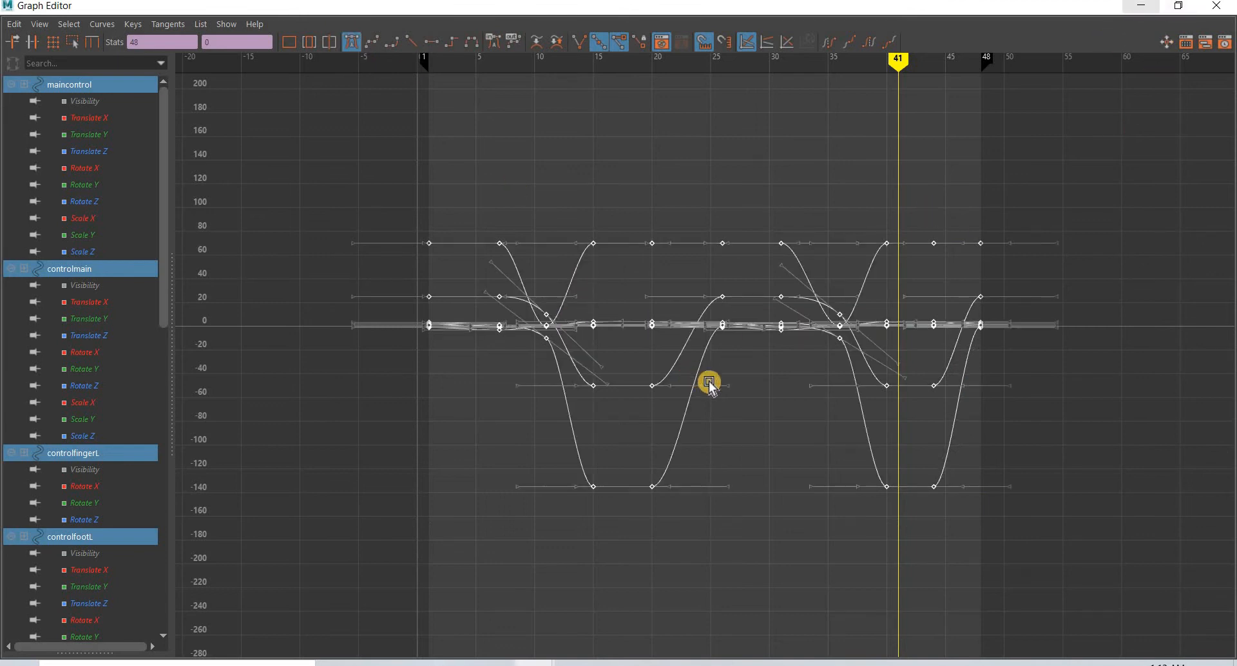
Play back the smoothed animation from frame 1 and examine the character's movement from different angles
{"action": "left_click_drag", "start_coordinate": [638, 413], "coordinate": [563, 486], "text": "alt"}
{"action": "scroll", "coordinate": [563, 487], "scroll_direction": "up", "scroll_amount": 4}
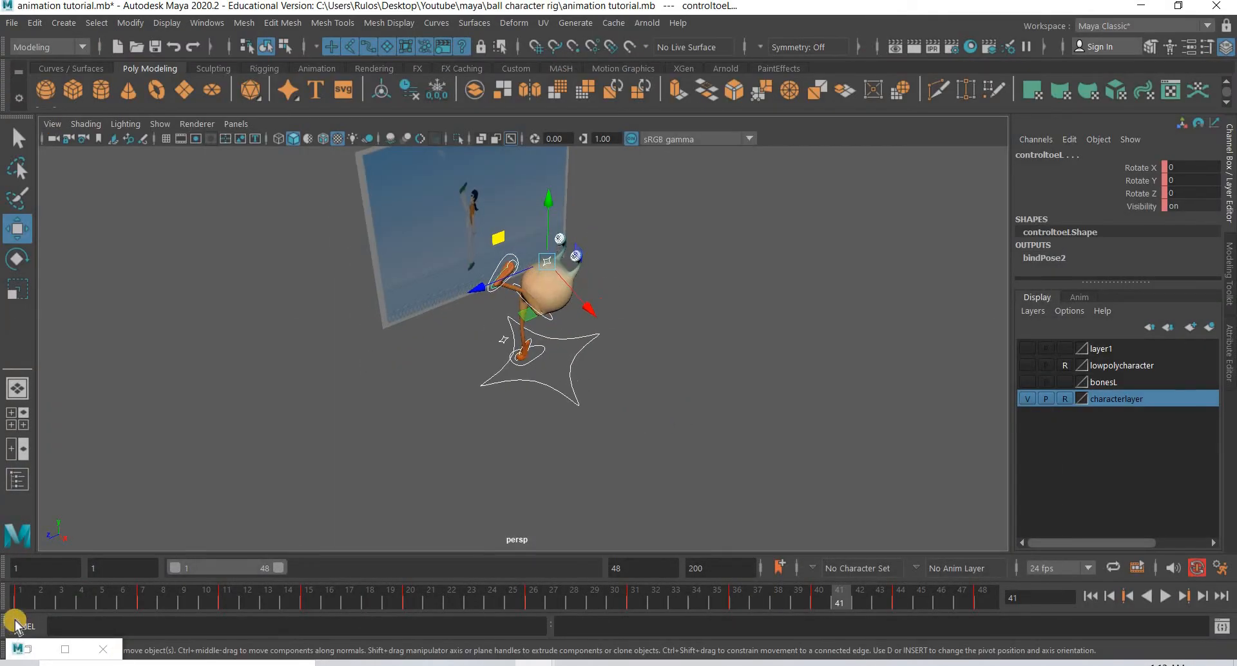
{"action": "mouse_move", "coordinate": [20, 594]}
{"action": "left_mouse_down"}
{"action": "mouse_move", "coordinate": [450, 597]}
{"action": "mouse_move", "coordinate": [20, 596]}
{"action": "left_mouse_up"}
{"action": "left_click", "coordinate": [605, 492]}
{"action": "left_click_drag", "start_coordinate": [605, 491], "coordinate": [616, 428], "text": "alt"}
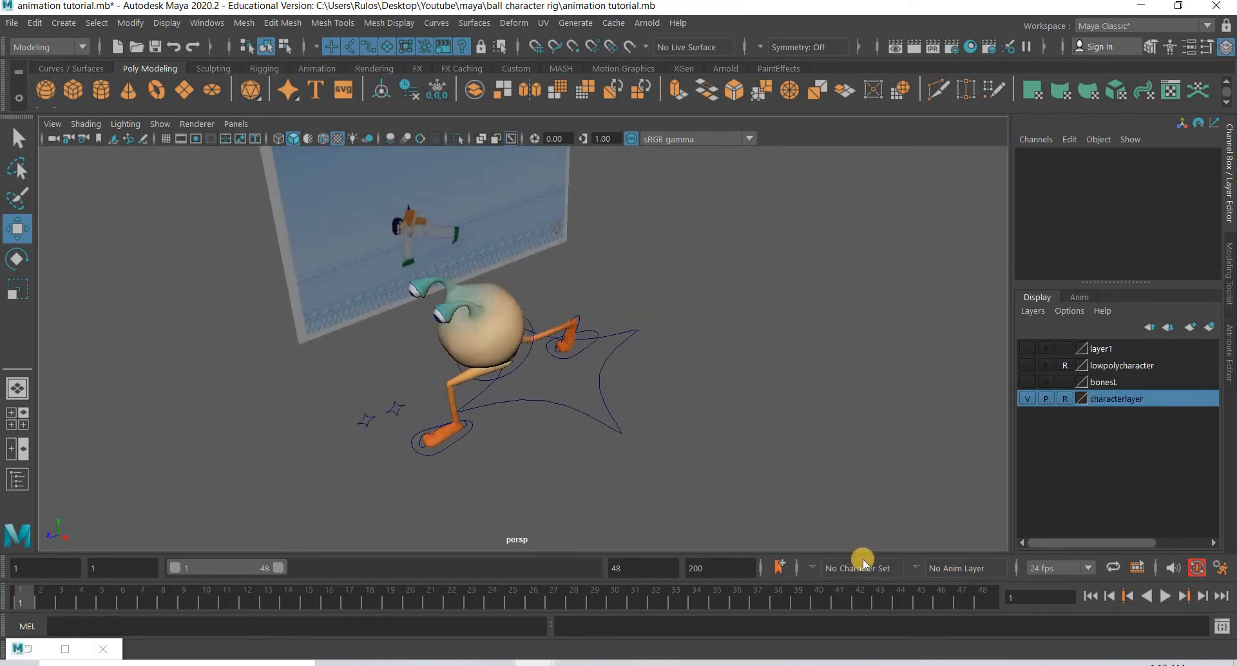
{"action": "left_click", "coordinate": [1168, 596]}
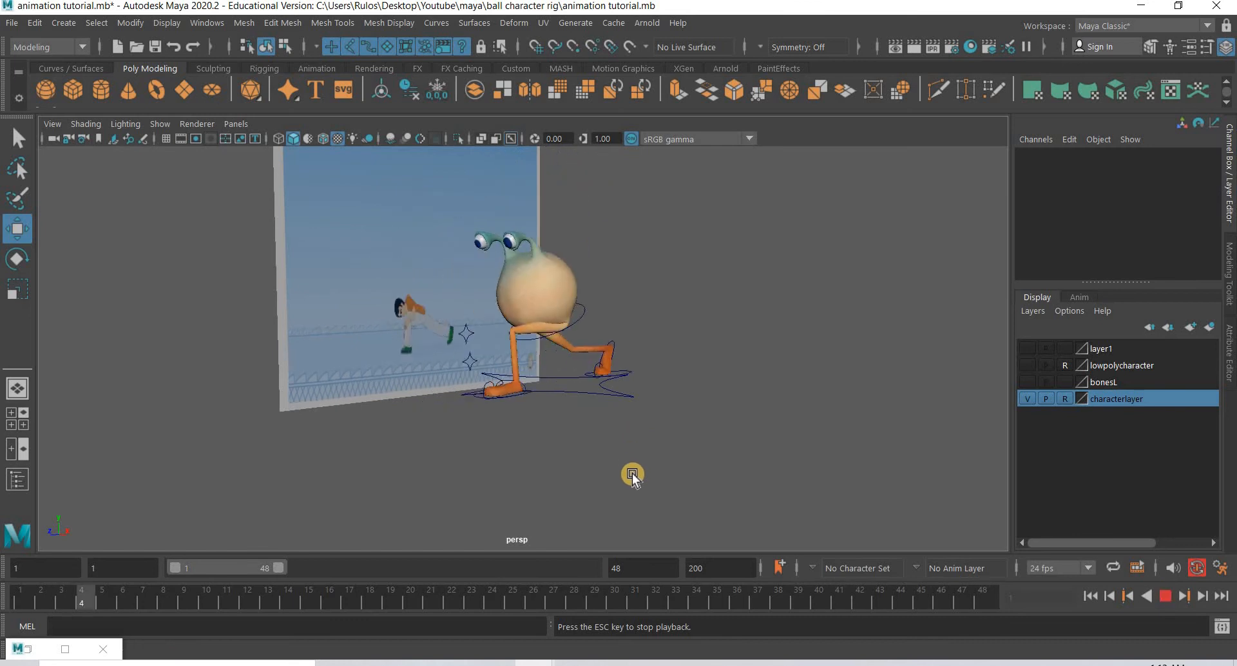
{"action": "left_click", "coordinate": [1166, 596]}
{"action": "left_click", "coordinate": [1169, 597]}
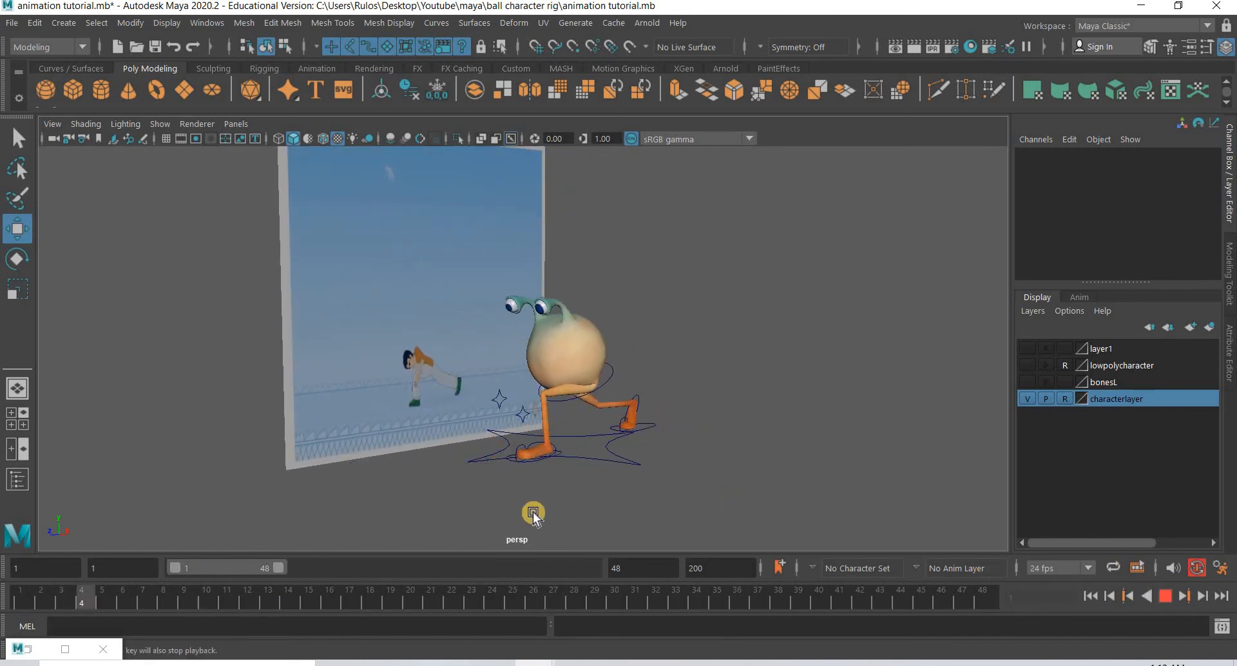
{"action": "key", "text": "Escape"}
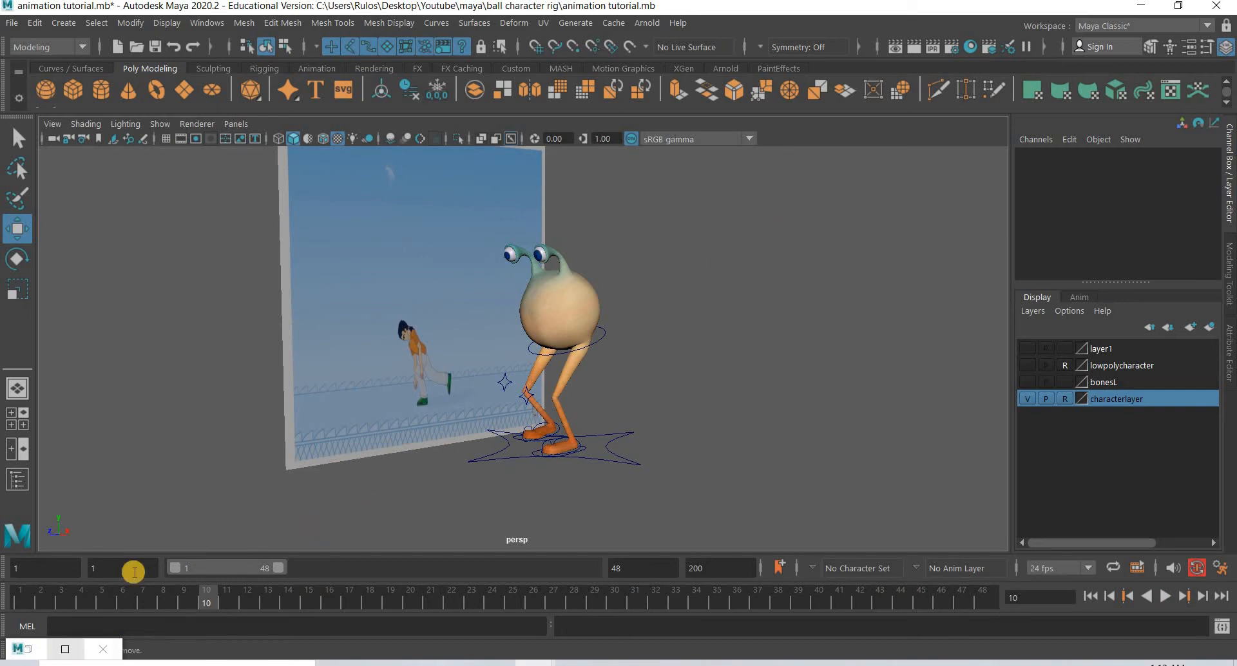
Play back the animation with the rig controls selected and examine the legs and feet up close around frame 12
{"action": "left_click", "coordinate": [536, 451]}
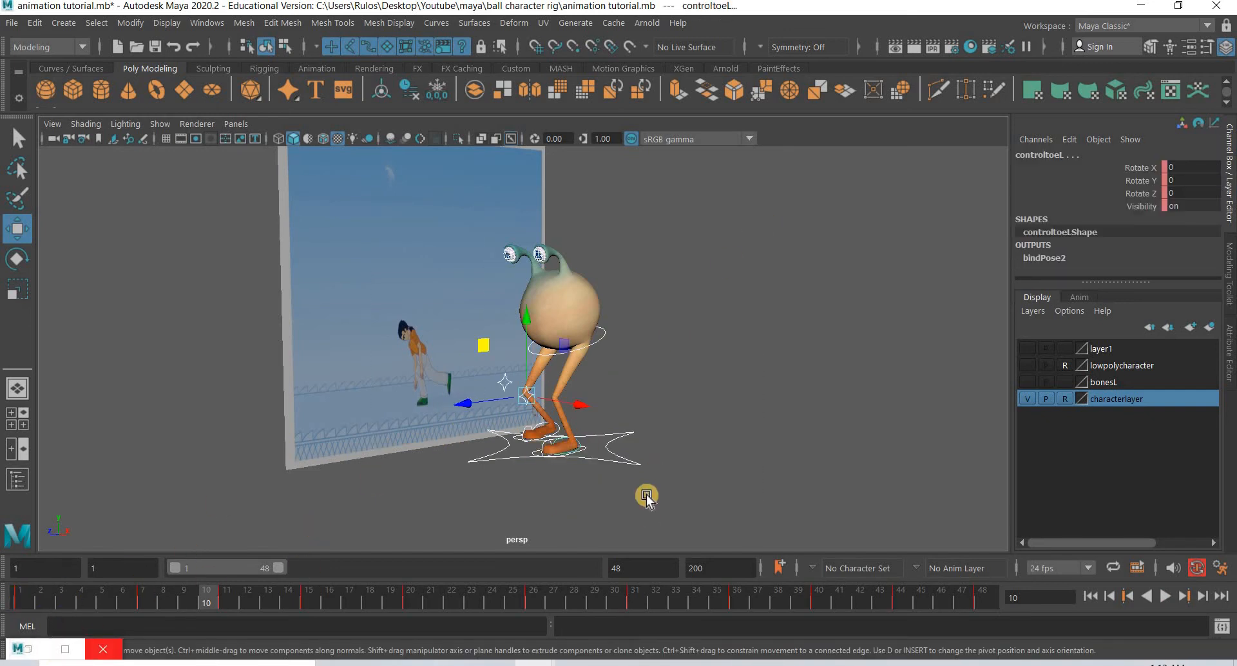
{"action": "key", "text": "alt+v"}
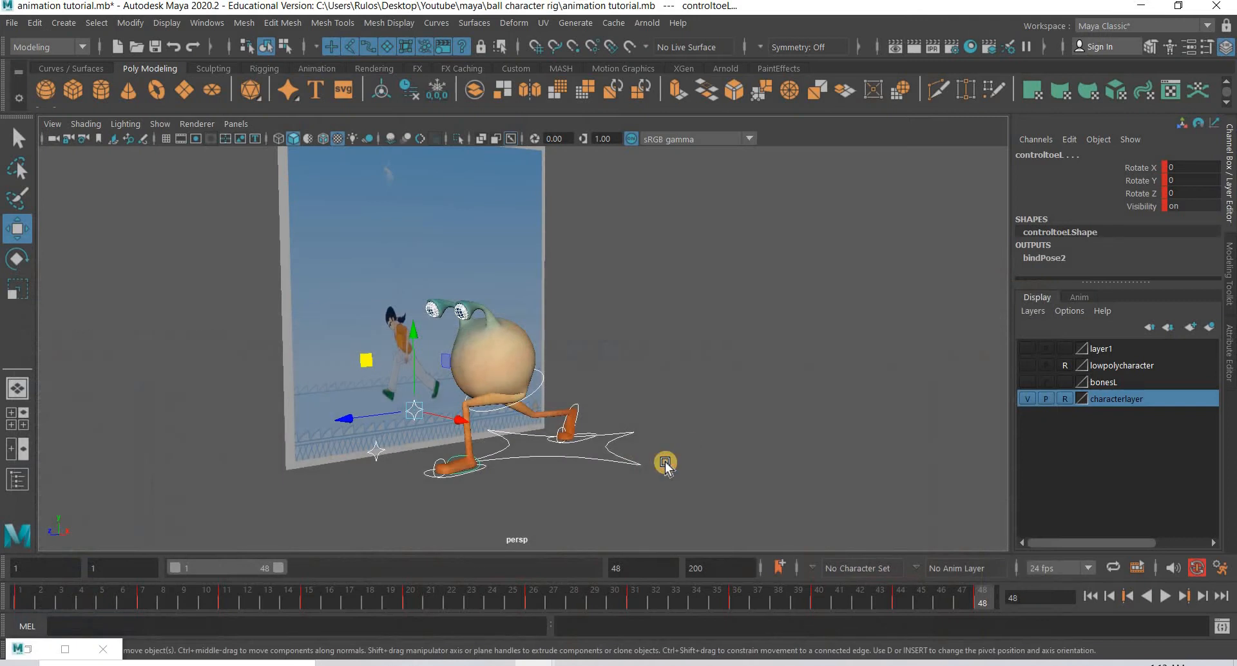
{"action": "right_click_drag", "start_coordinate": [640, 484], "coordinate": [717, 353], "text": "alt"}
{"action": "left_click_drag", "start_coordinate": [717, 353], "coordinate": [563, 461], "text": "alt"}
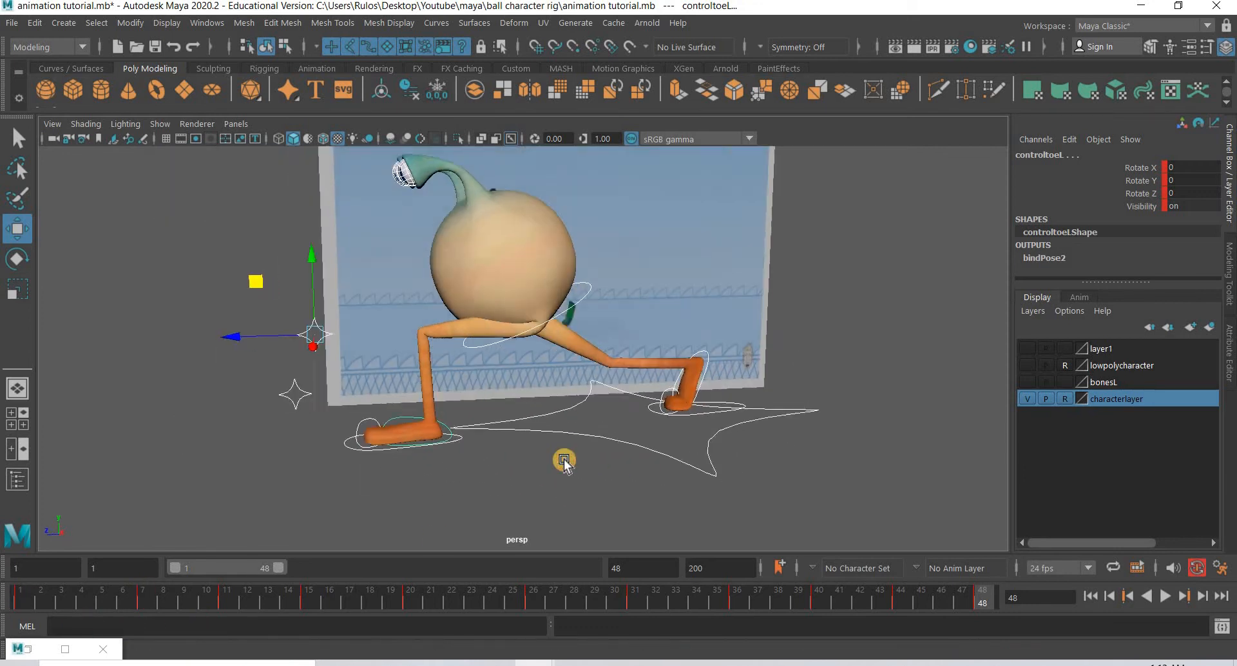
{"action": "scroll", "coordinate": [563, 461], "scroll_direction": "up", "scroll_amount": 3}
{"action": "left_click_drag", "start_coordinate": [29, 598], "coordinate": [253, 602]}
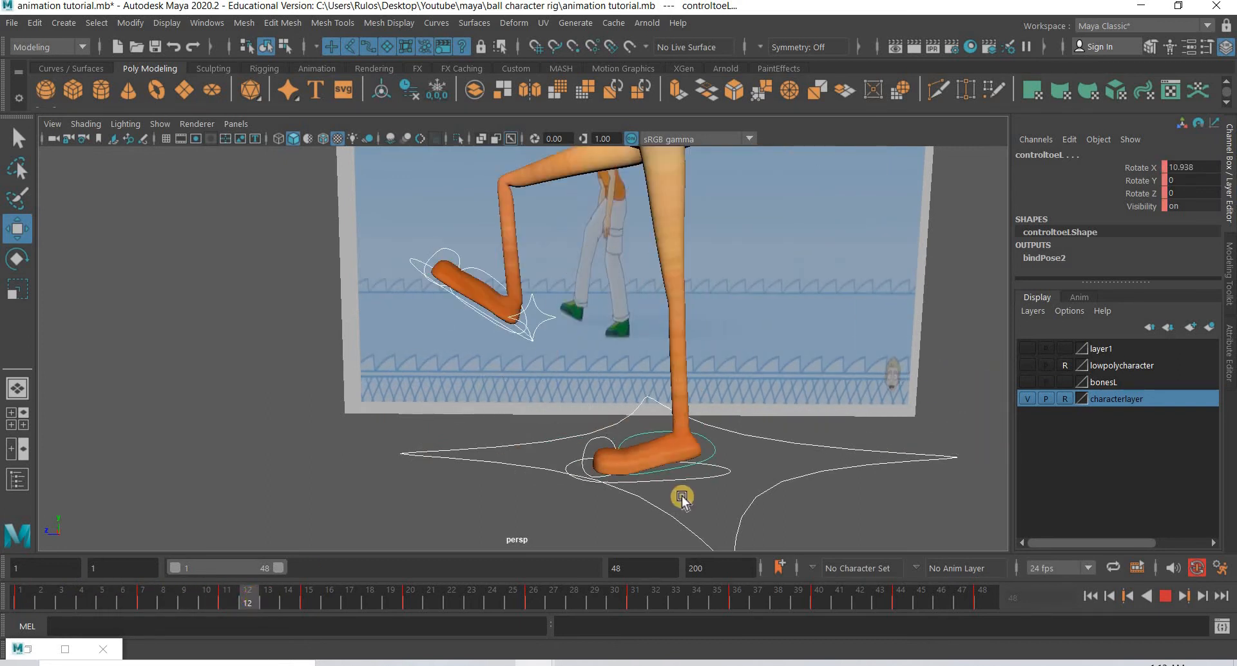
{"action": "middle_click_drag", "start_coordinate": [681, 497], "coordinate": [625, 508], "text": "alt"}
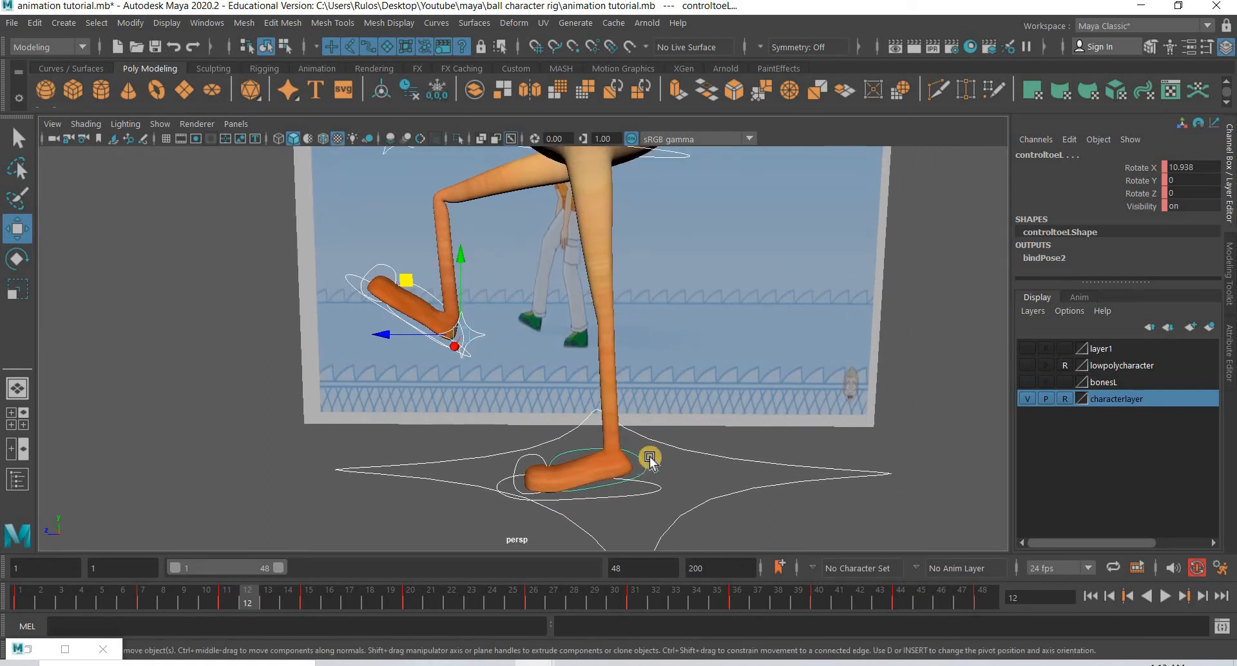
Open the main body control's curves in the Graph Editor and try lowering the body at frame 12
{"action": "left_click", "coordinate": [683, 474]}
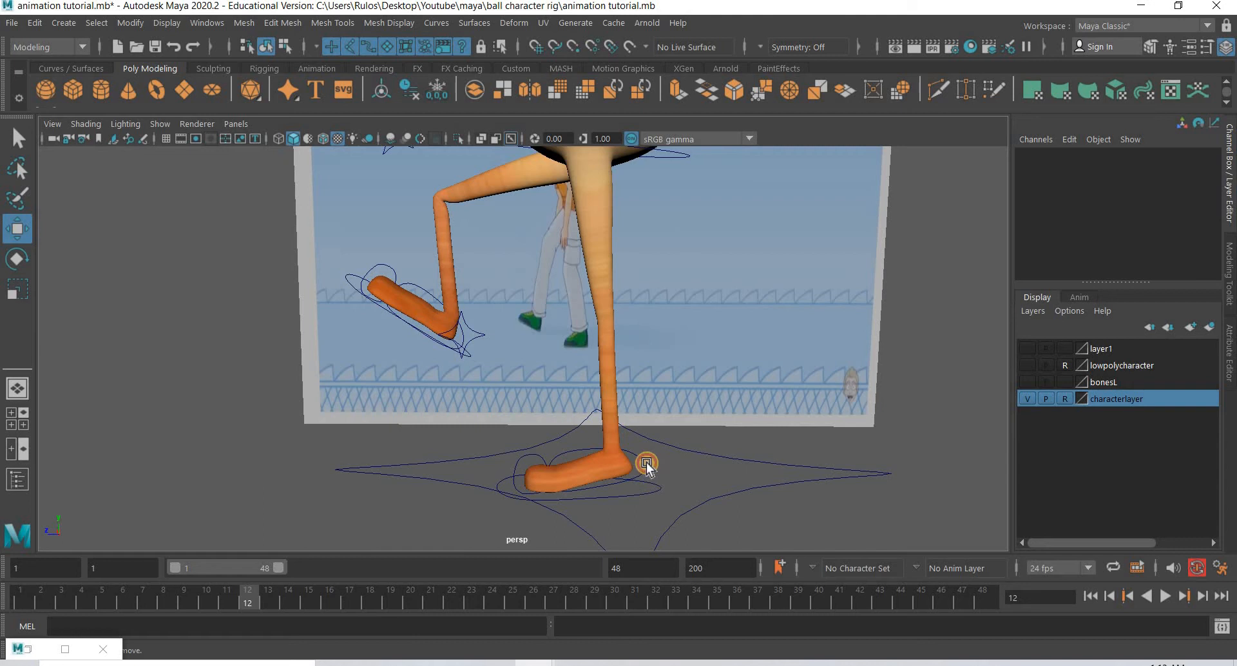
{"action": "key", "text": "ctrl+z"}
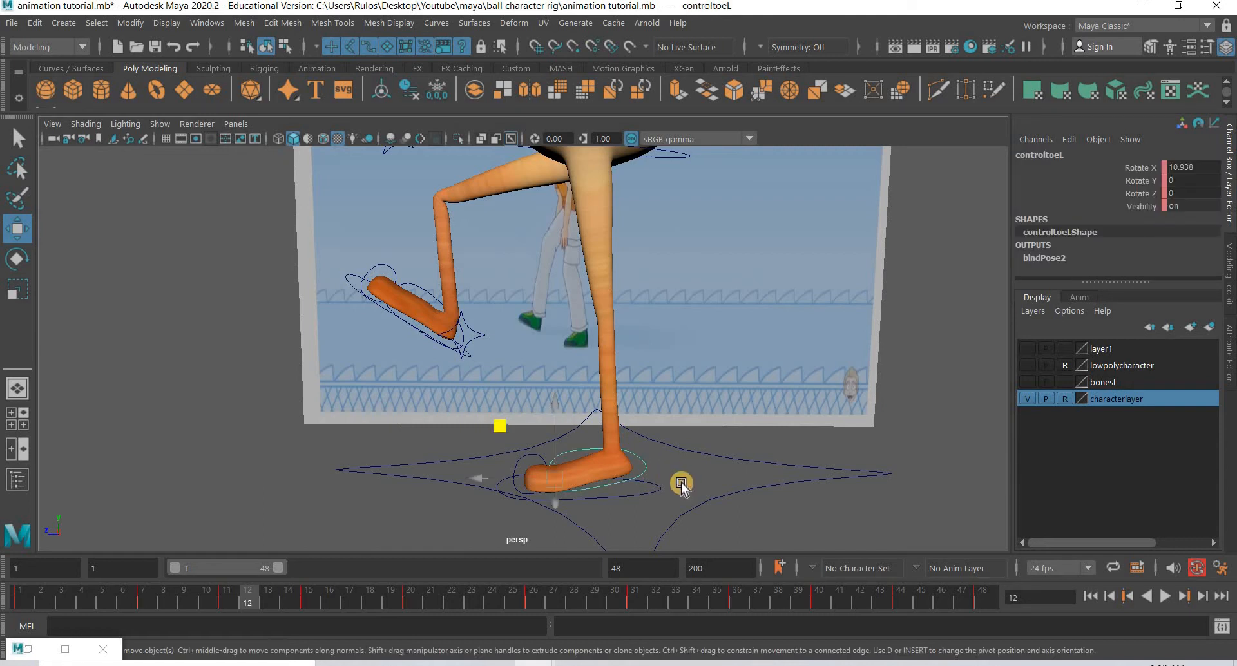
{"action": "scroll", "coordinate": [636, 335], "scroll_direction": "down", "scroll_amount": 8}
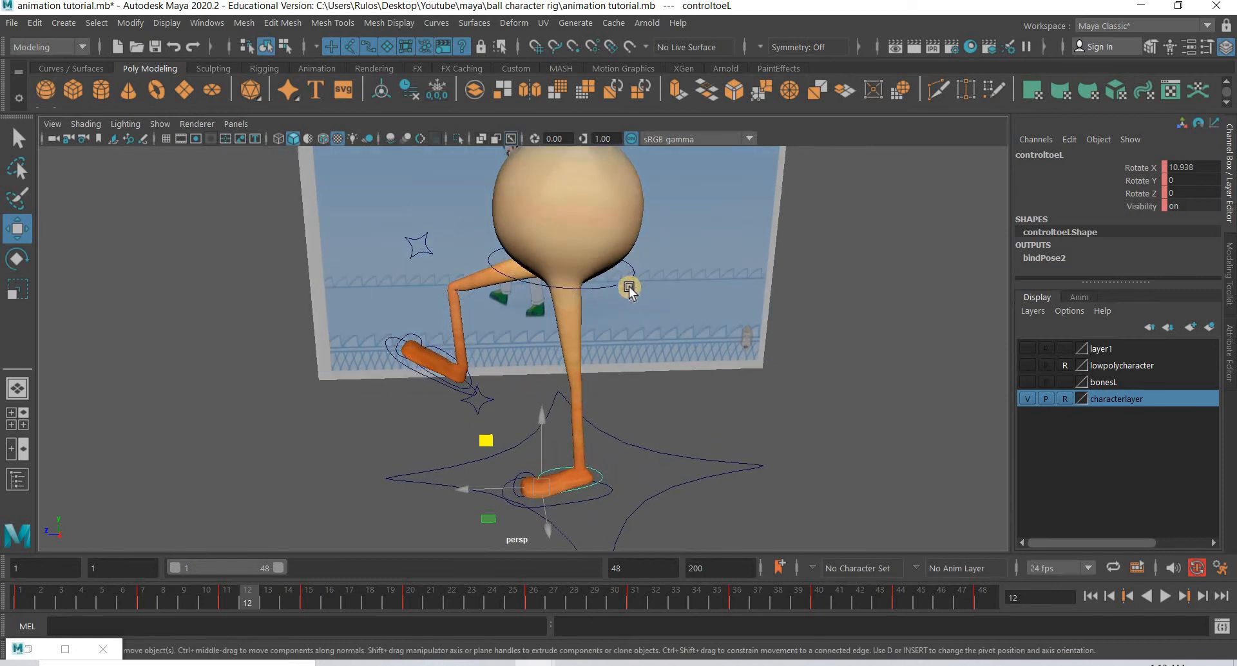
{"action": "left_click", "coordinate": [629, 288]}
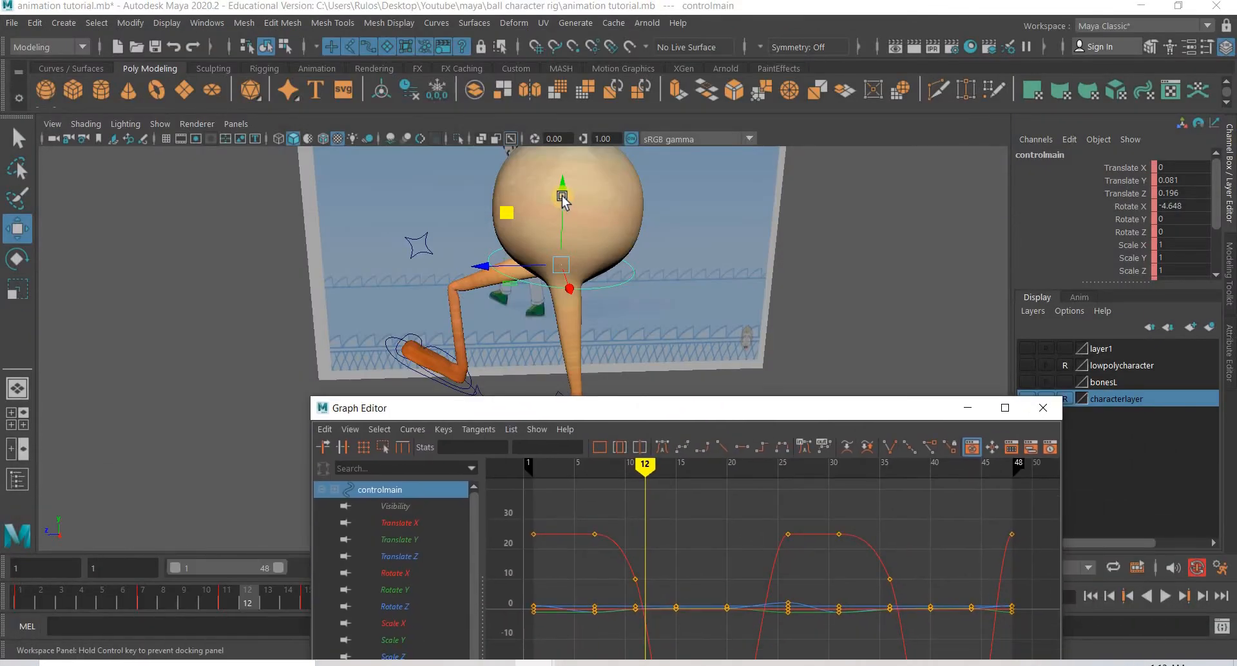
{"action": "left_click_drag", "start_coordinate": [562, 221], "coordinate": [597, 312]}
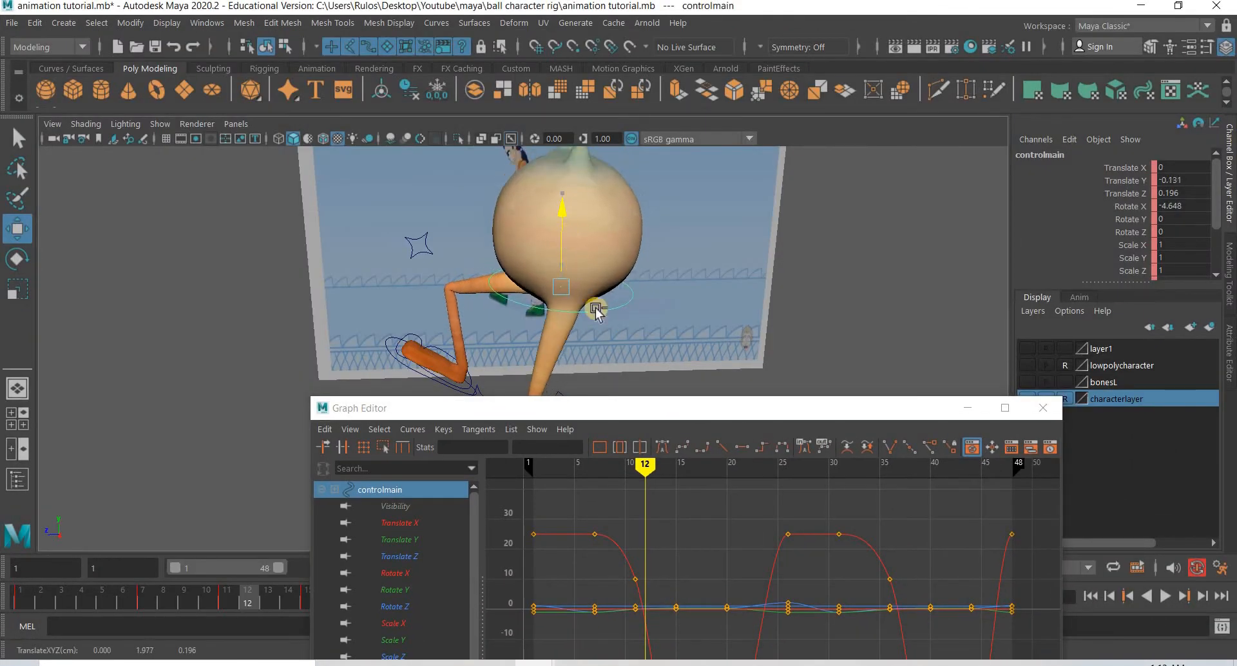
{"action": "key", "text": "ctrl+z"}
Isolate the main body control's Translate Y curve and try tilting the tangent of its frame 15 key
{"action": "left_click", "coordinate": [396, 539]}
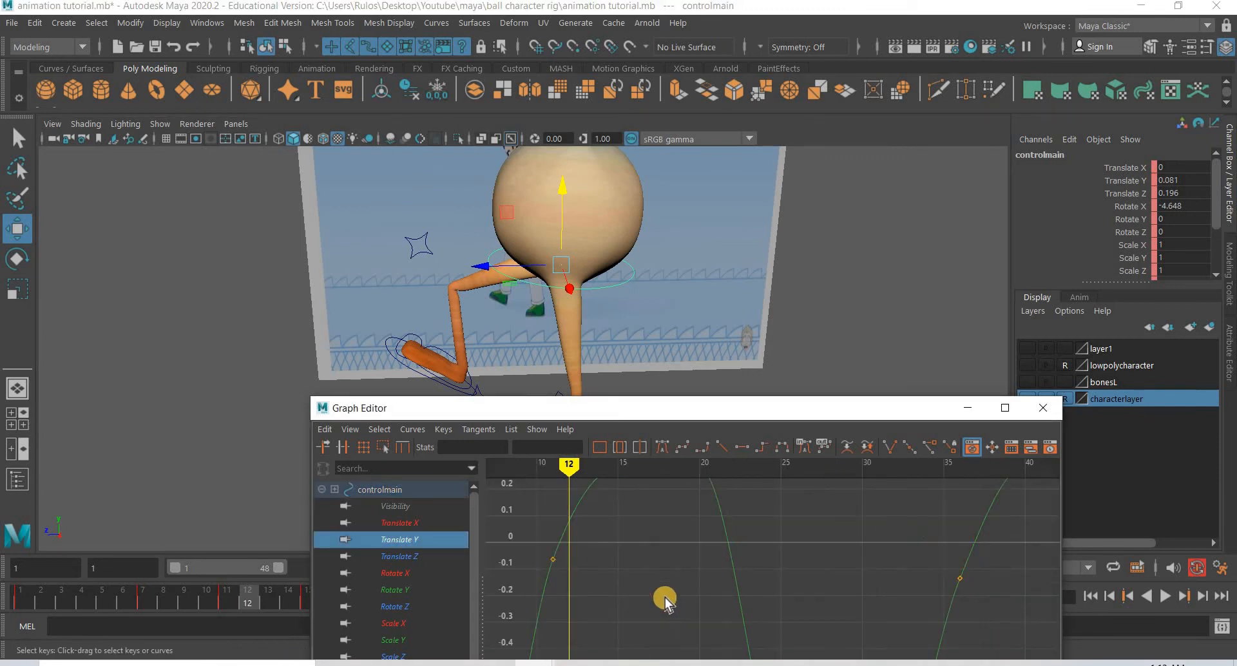
{"action": "middle_click_drag", "start_coordinate": [680, 552], "coordinate": [688, 568], "text": "alt"}
{"action": "left_click_drag", "start_coordinate": [673, 564], "coordinate": [688, 524]}
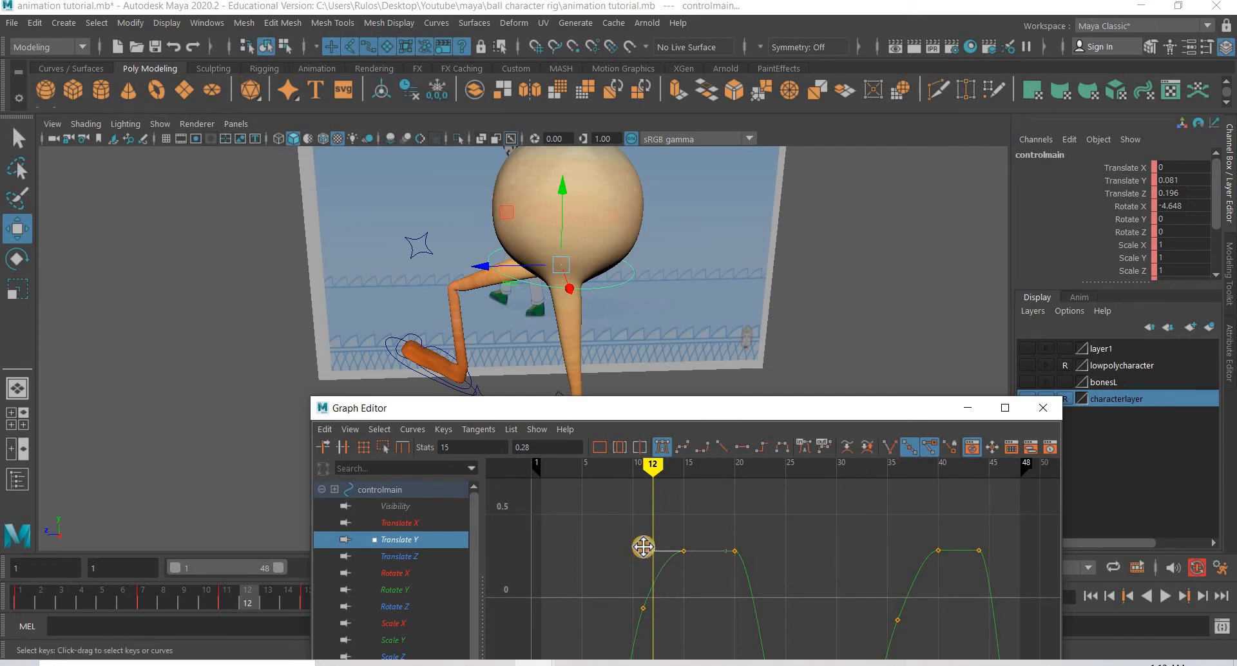
{"action": "middle_click_drag", "start_coordinate": [643, 547], "coordinate": [638, 570]}
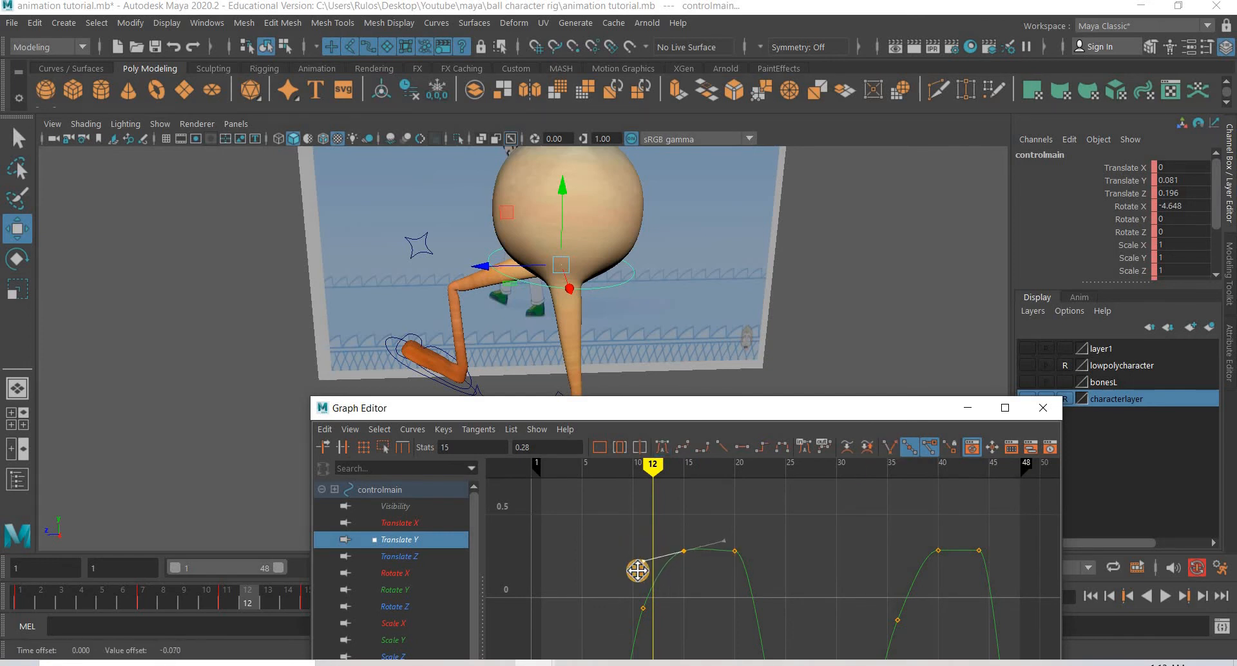
{"action": "key", "text": "ctrl+z"}
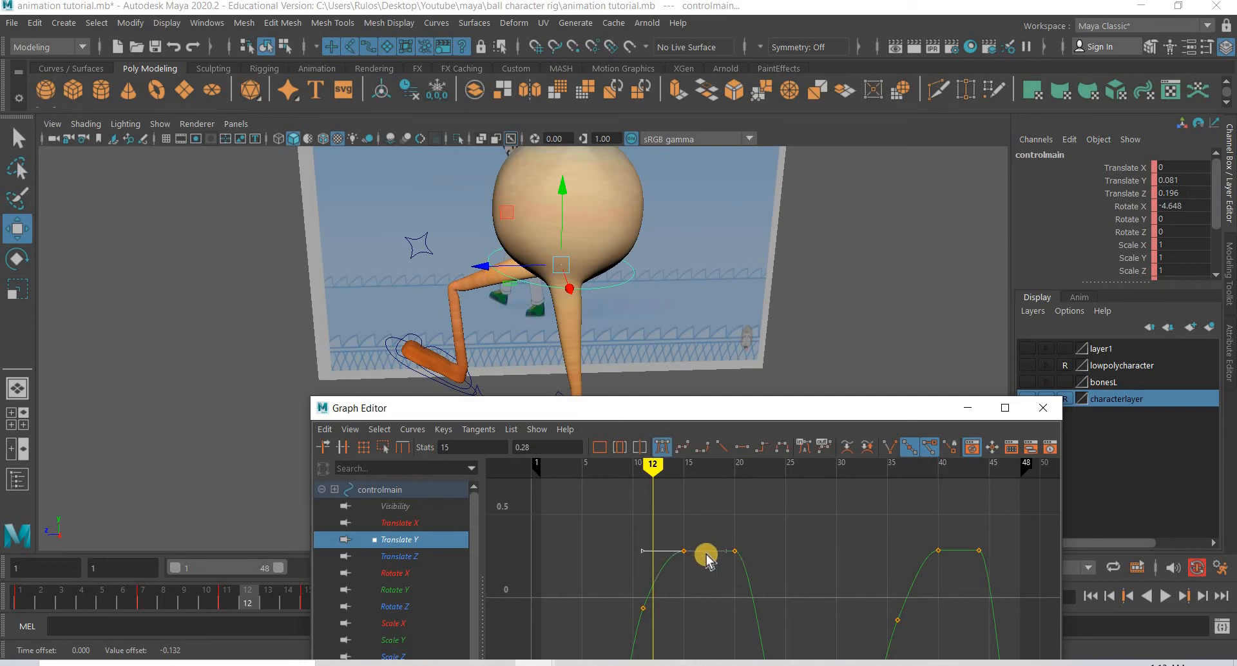
Break the tangents of the frame 11 key on the body's Translate Y curve, lower its outgoing handle, and move the Graph Editor aside
{"action": "left_click", "coordinate": [880, 451]}
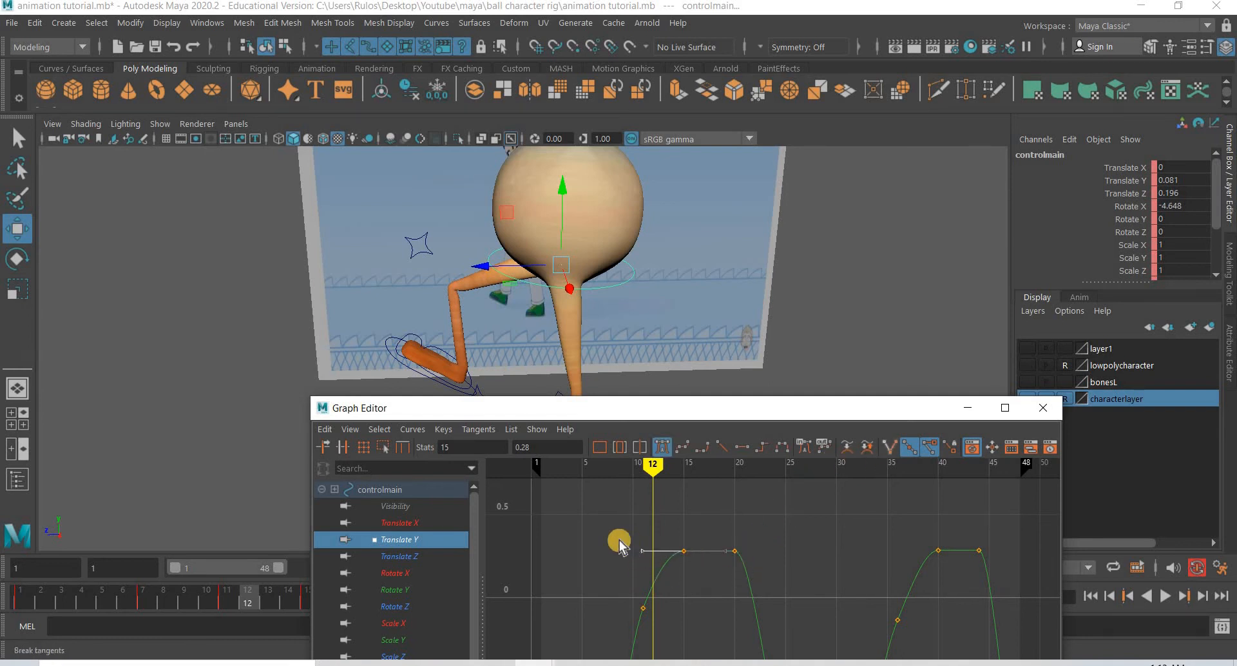
{"action": "left_click_drag", "start_coordinate": [657, 628], "coordinate": [634, 600]}
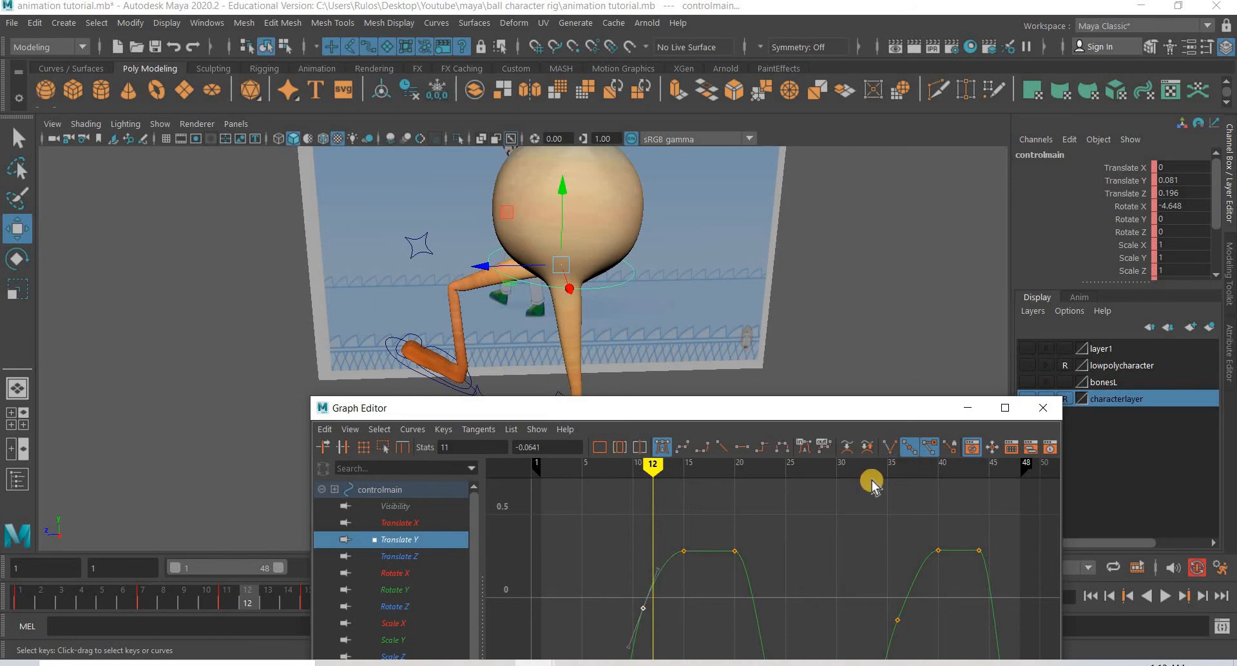
{"action": "mouse_move", "coordinate": [646, 559]}
{"action": "left_mouse_down"}
{"action": "mouse_move", "coordinate": [670, 581]}
{"action": "mouse_move", "coordinate": [662, 571]}
{"action": "left_mouse_up"}
{"action": "left_click_drag", "start_coordinate": [704, 407], "coordinate": [1054, 248]}
{"action": "left_click_drag", "start_coordinate": [1010, 409], "coordinate": [1011, 411]}
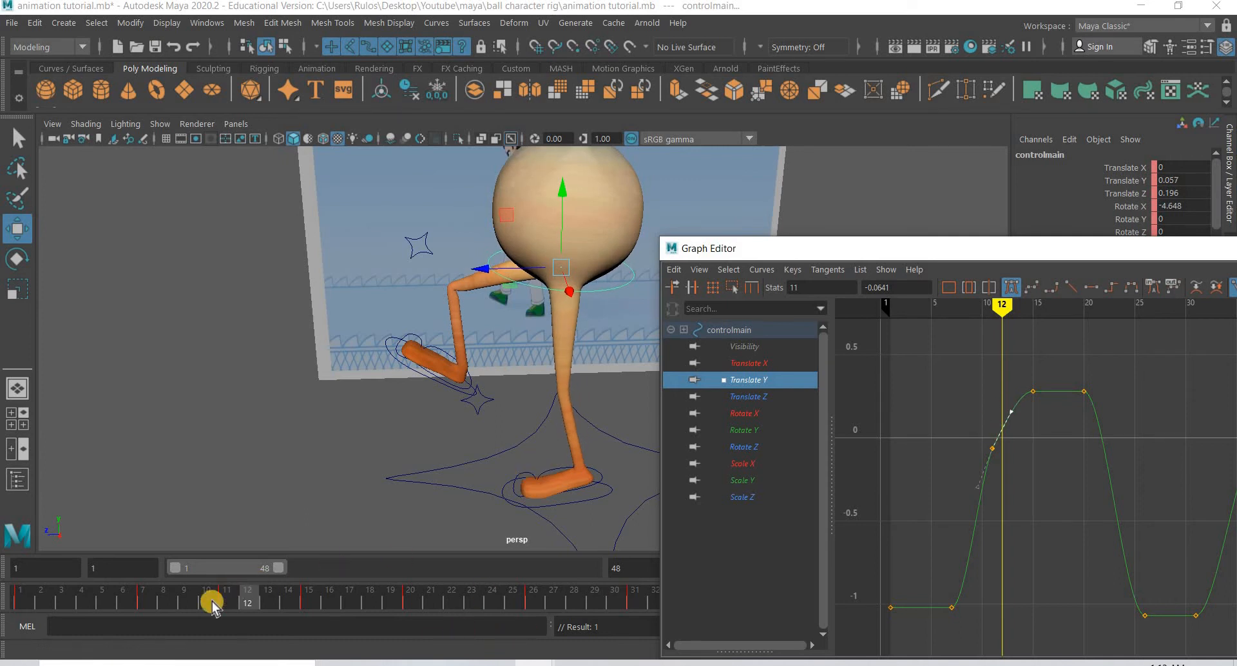
Scrub through the kick between frames 9 and 20 and examine the body's rise against the reference video
{"action": "left_click_drag", "start_coordinate": [242, 605], "coordinate": [312, 600]}
{"action": "middle_click_drag", "start_coordinate": [448, 439], "coordinate": [251, 449], "text": "alt"}
{"action": "scroll", "coordinate": [560, 433], "scroll_direction": "down", "scroll_amount": 4}
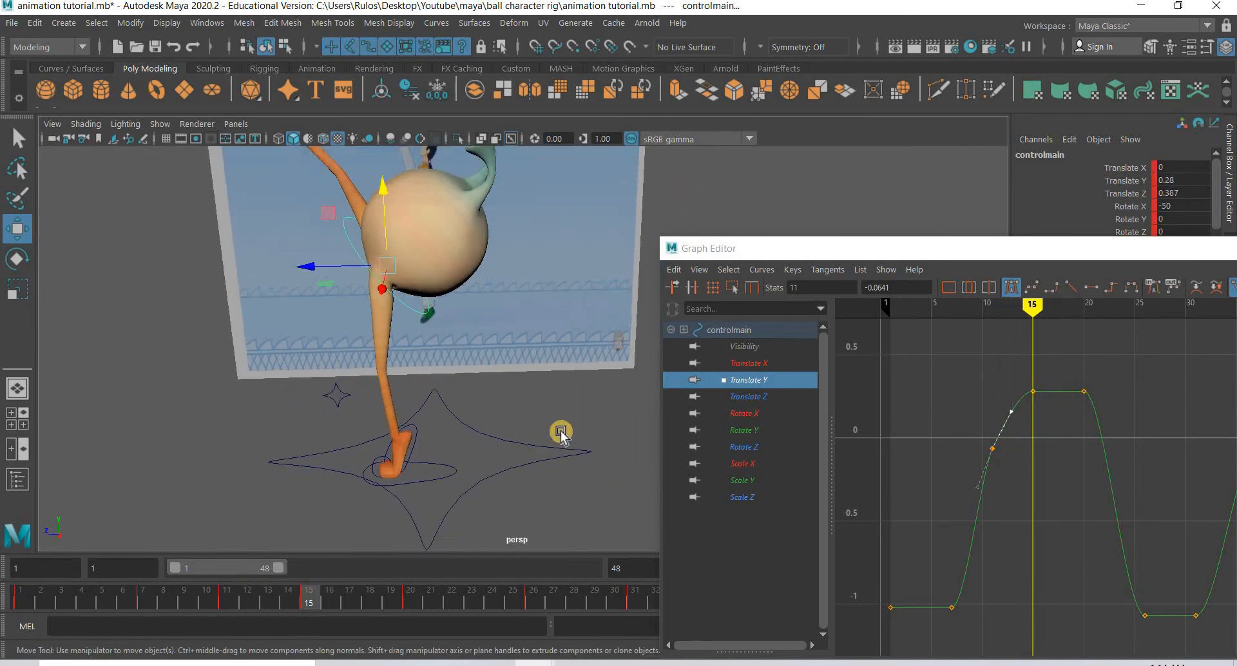
{"action": "middle_click_drag", "start_coordinate": [401, 533], "coordinate": [324, 583], "text": "alt"}
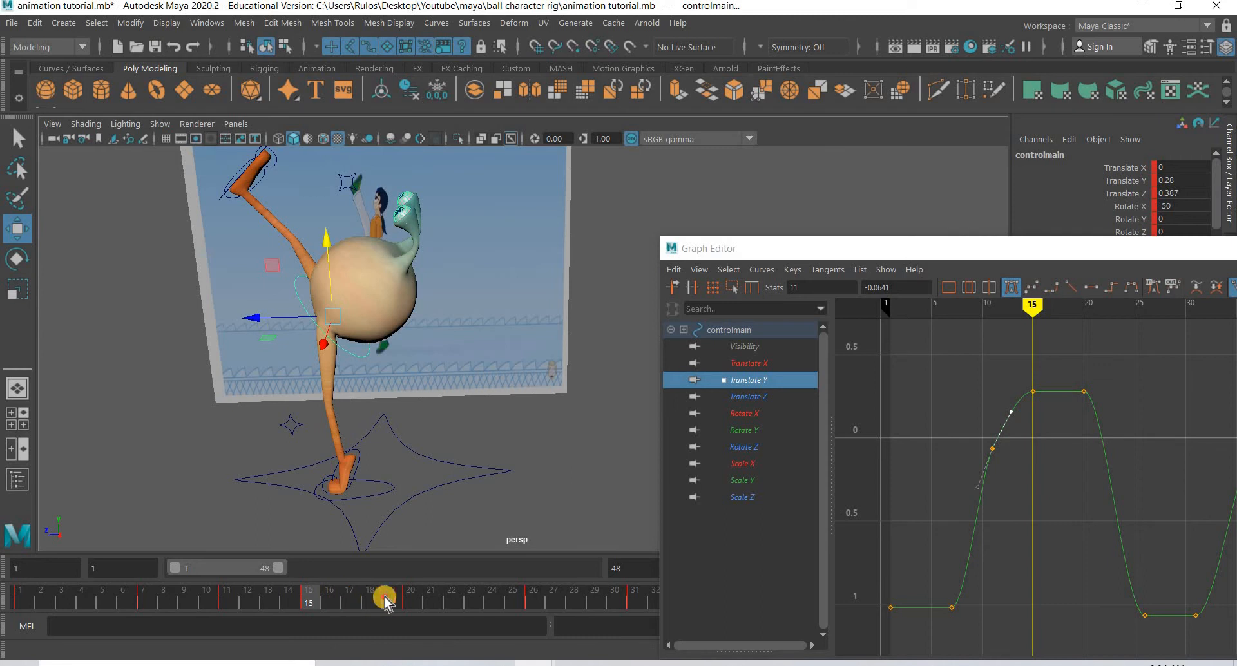
{"action": "mouse_move", "coordinate": [385, 602]}
{"action": "left_mouse_down"}
{"action": "mouse_move", "coordinate": [492, 603]}
{"action": "mouse_move", "coordinate": [22, 597]}
{"action": "mouse_move", "coordinate": [223, 607]}
{"action": "mouse_move", "coordinate": [187, 596]}
{"action": "mouse_move", "coordinate": [193, 524]}
{"action": "left_mouse_up"}
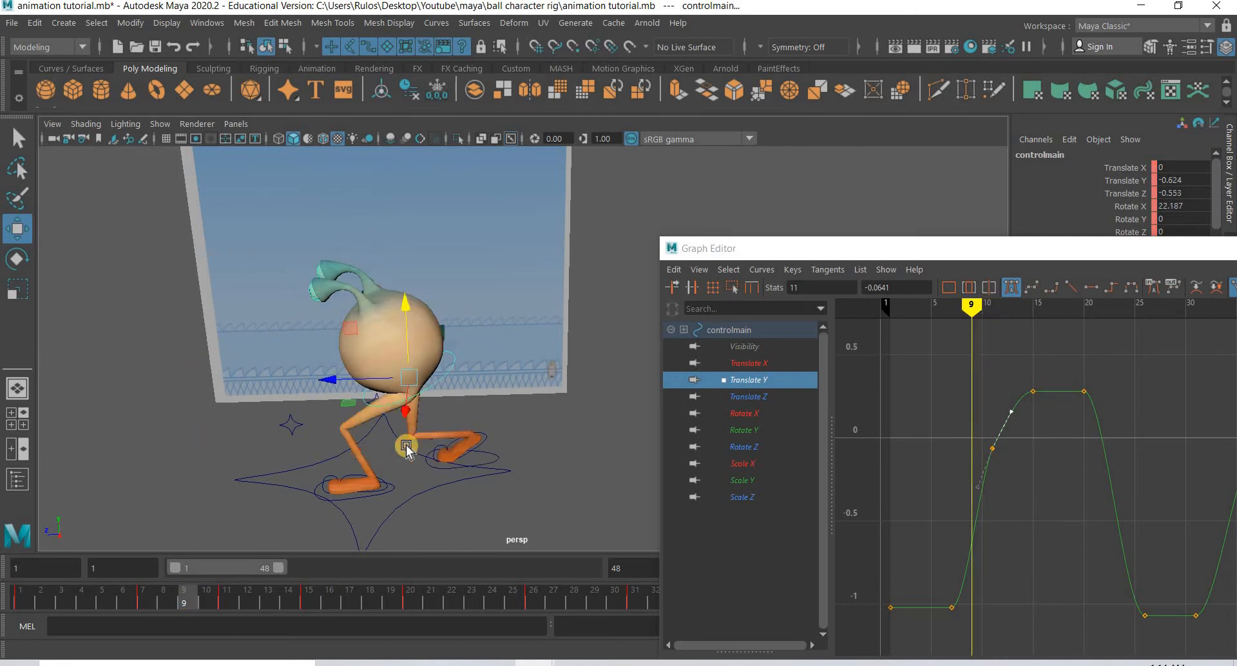
Examine the feet up close from the side while stepping between frames 9, 10 and 11
{"action": "left_click_drag", "start_coordinate": [380, 427], "coordinate": [392, 450], "text": "alt"}
{"action": "right_click_drag", "start_coordinate": [392, 449], "coordinate": [408, 376], "text": "alt"}
{"action": "left_click_drag", "start_coordinate": [409, 376], "coordinate": [310, 533], "text": "alt"}
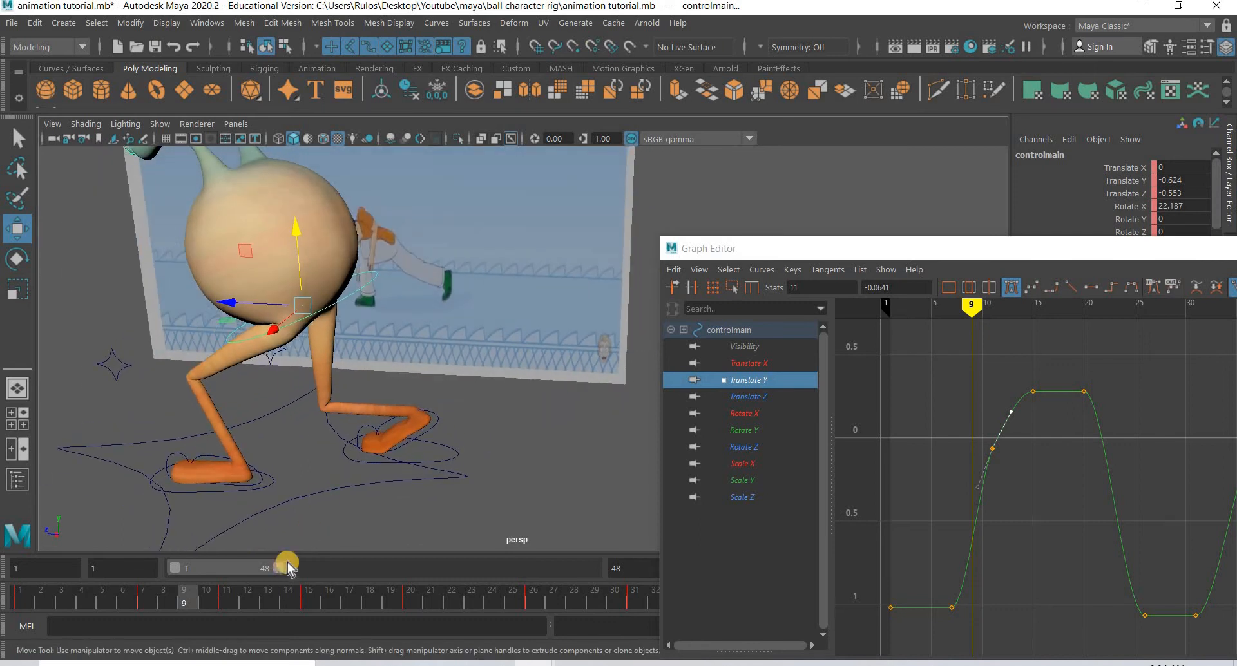
{"action": "left_click", "coordinate": [206, 601]}
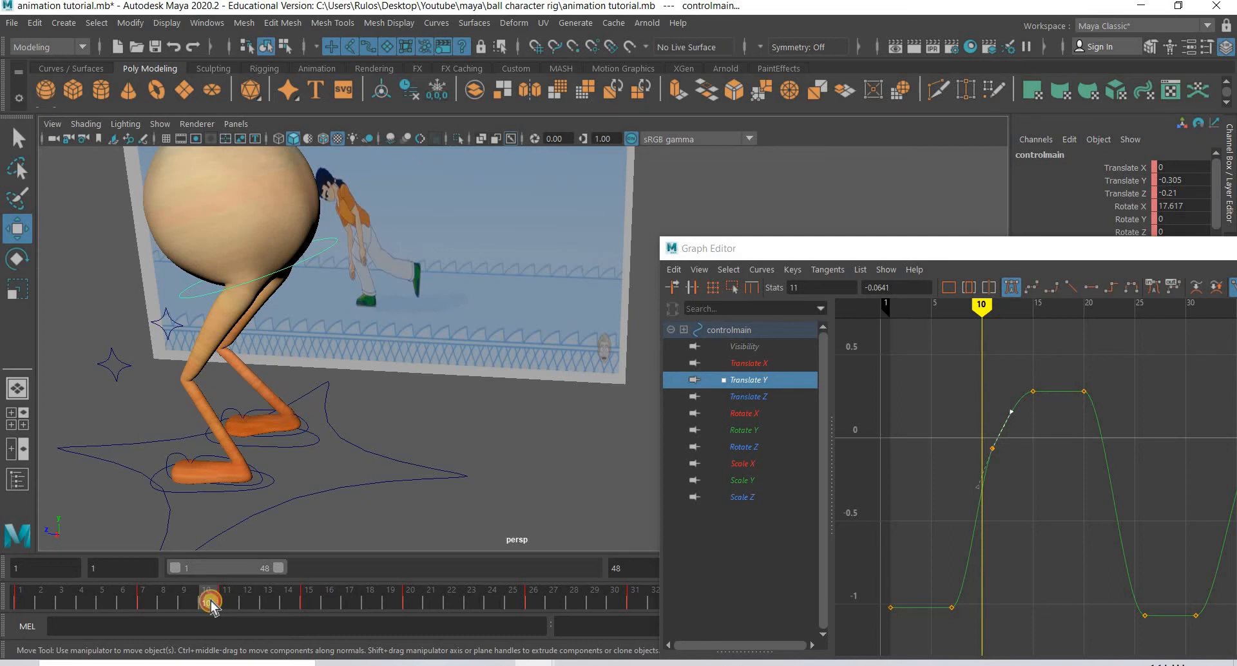
{"action": "left_click", "coordinate": [219, 602]}
{"action": "left_click", "coordinate": [211, 602]}
{"action": "left_click", "coordinate": [219, 601]}
{"action": "left_click", "coordinate": [217, 600]}
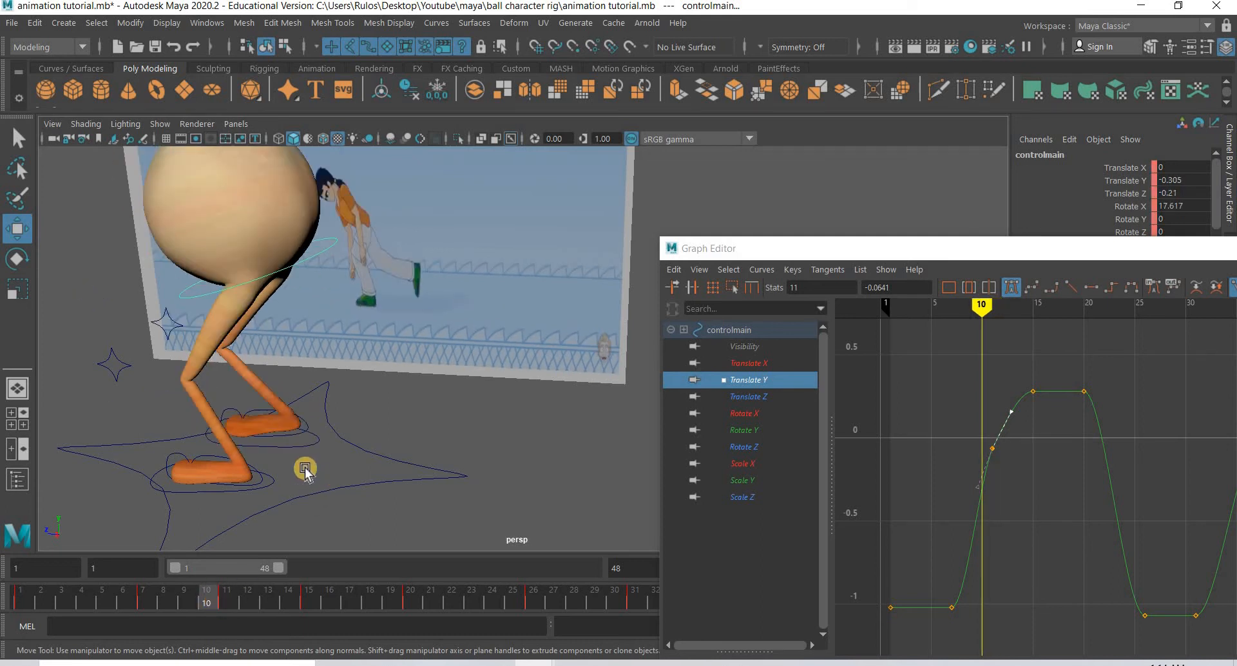
Rotate the right foot control about X at frame 10 so that the toes point further down
{"action": "left_click", "coordinate": [398, 488]}
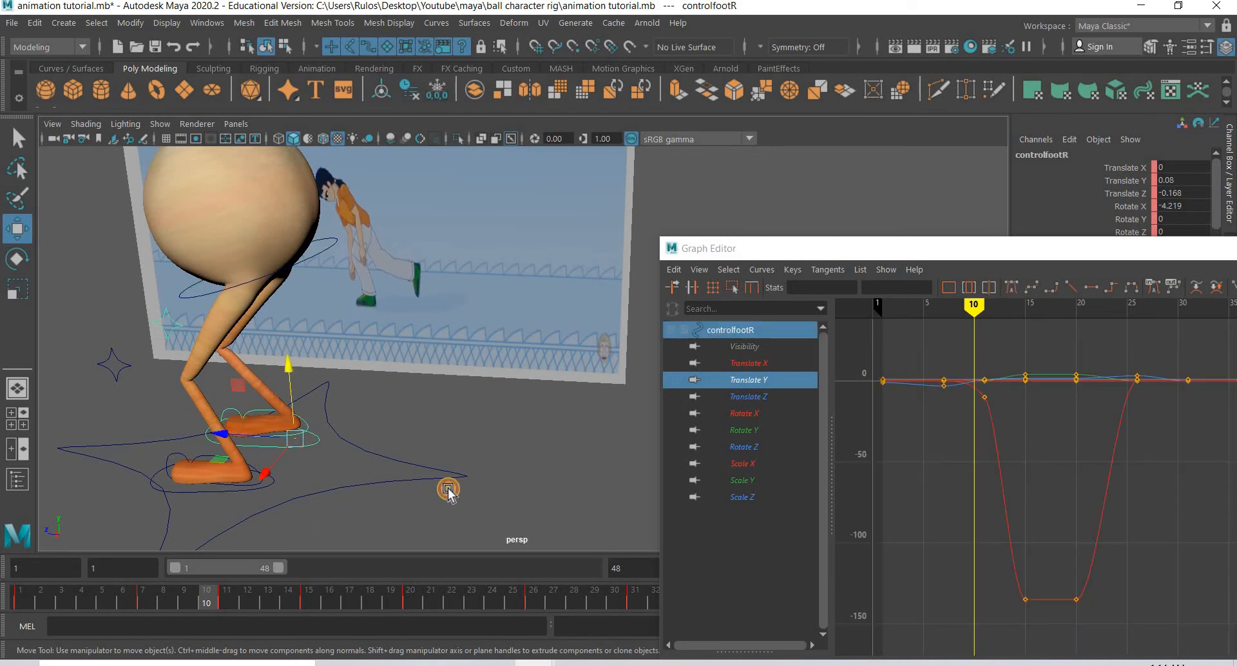
{"action": "left_click_drag", "start_coordinate": [449, 490], "coordinate": [496, 331], "text": "alt"}
{"action": "middle_click_drag", "start_coordinate": [457, 525], "coordinate": [509, 387], "text": "alt"}
{"action": "left_click_drag", "start_coordinate": [193, 371], "coordinate": [374, 391], "text": "alt"}
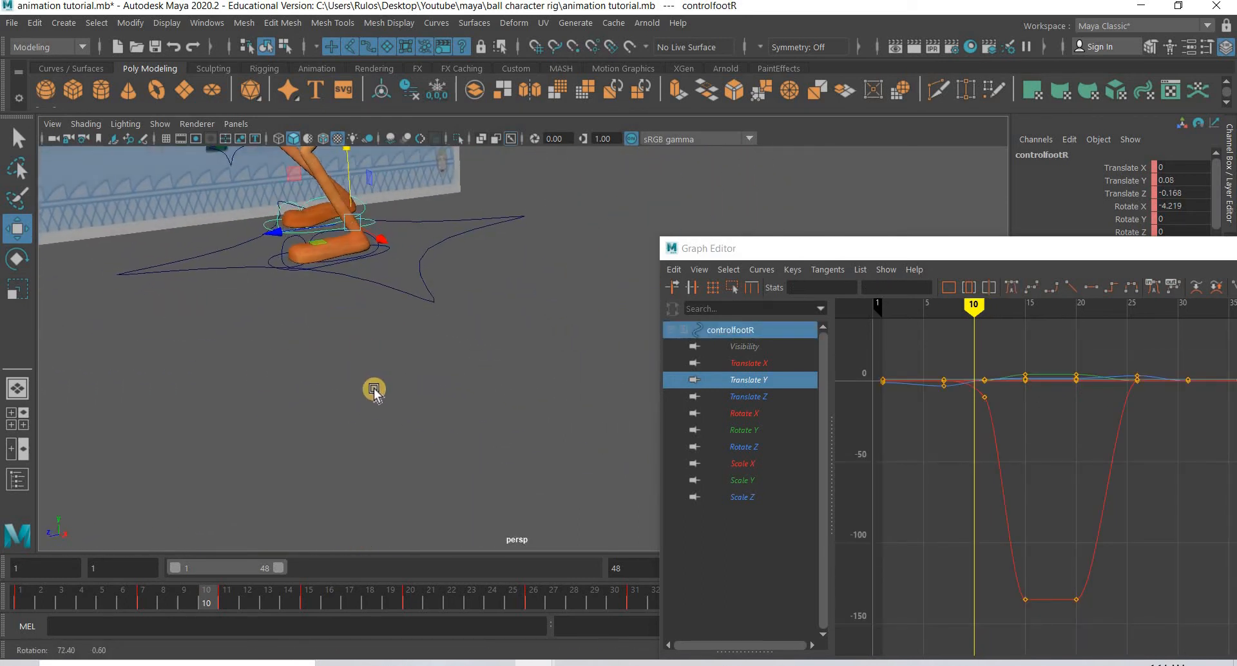
{"action": "middle_click_drag", "start_coordinate": [32, 188], "coordinate": [51, 265], "text": "alt"}
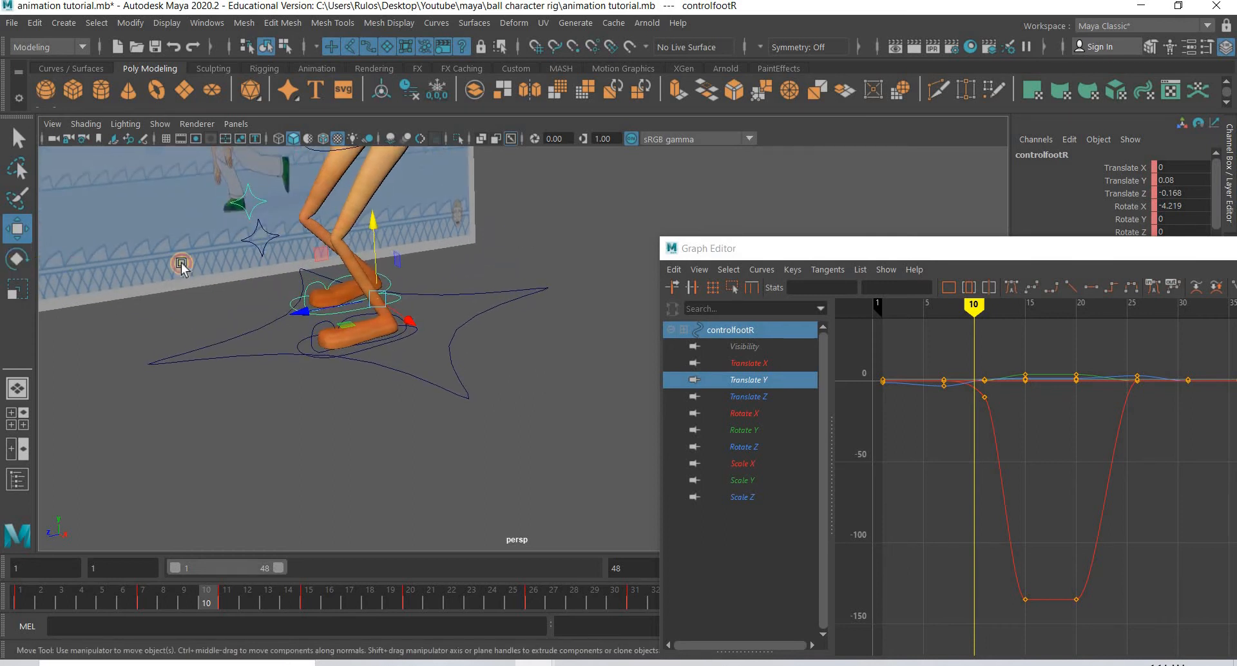
{"action": "key", "text": "e"}
{"action": "left_click_drag", "start_coordinate": [313, 283], "coordinate": [320, 284]}
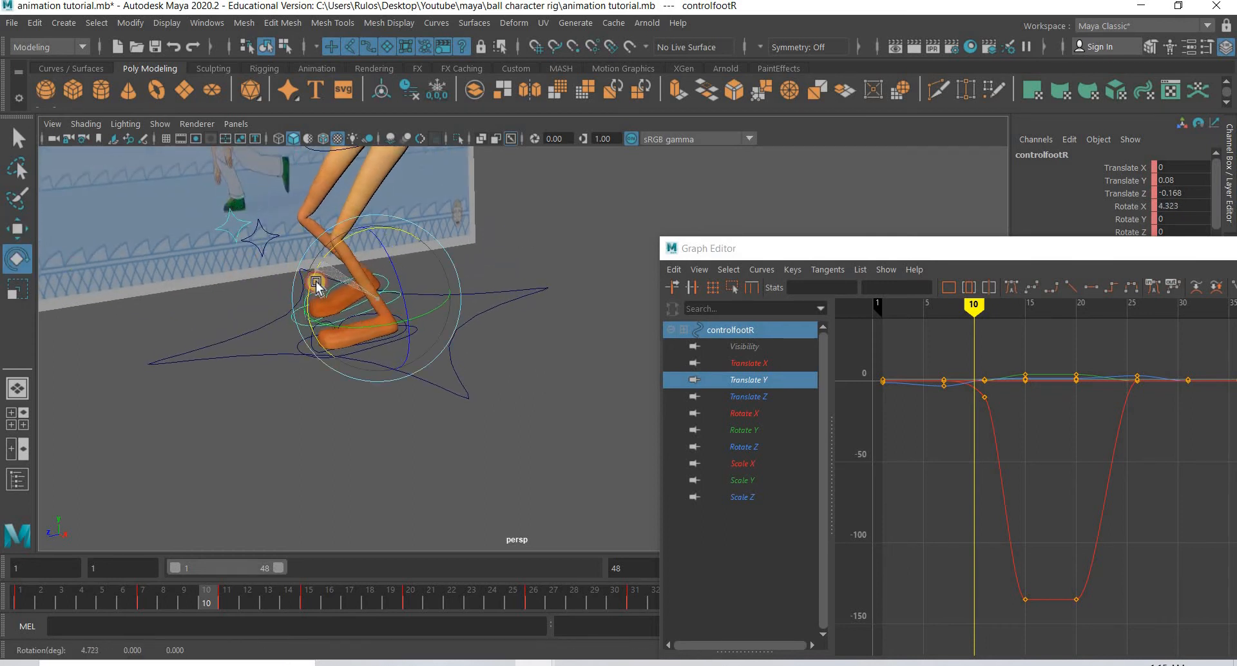
Move the right foot control forward and down at frame 12, to Translate Y 0.718 and Translate Z 1.626
{"action": "left_click_drag", "start_coordinate": [173, 601], "coordinate": [247, 600]}
{"action": "middle_click_drag", "start_coordinate": [380, 232], "coordinate": [391, 395], "text": "alt"}
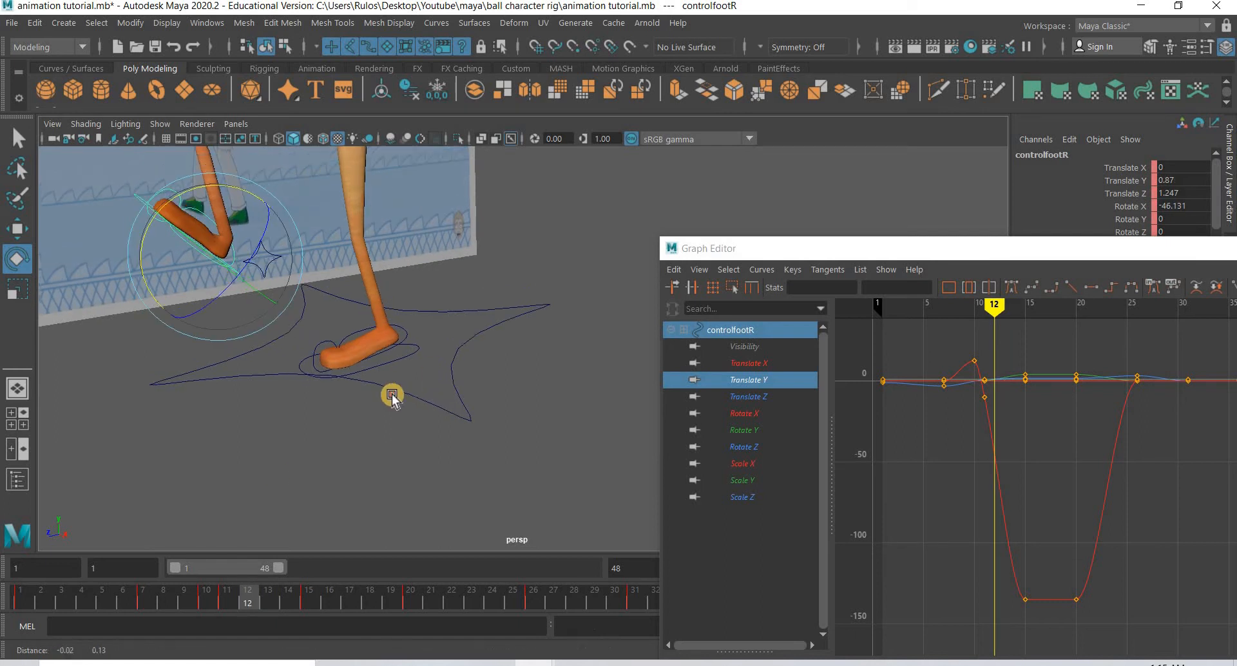
{"action": "left_click_drag", "start_coordinate": [398, 395], "coordinate": [373, 409], "text": "alt"}
{"action": "left_click_drag", "start_coordinate": [251, 598], "coordinate": [254, 589]}
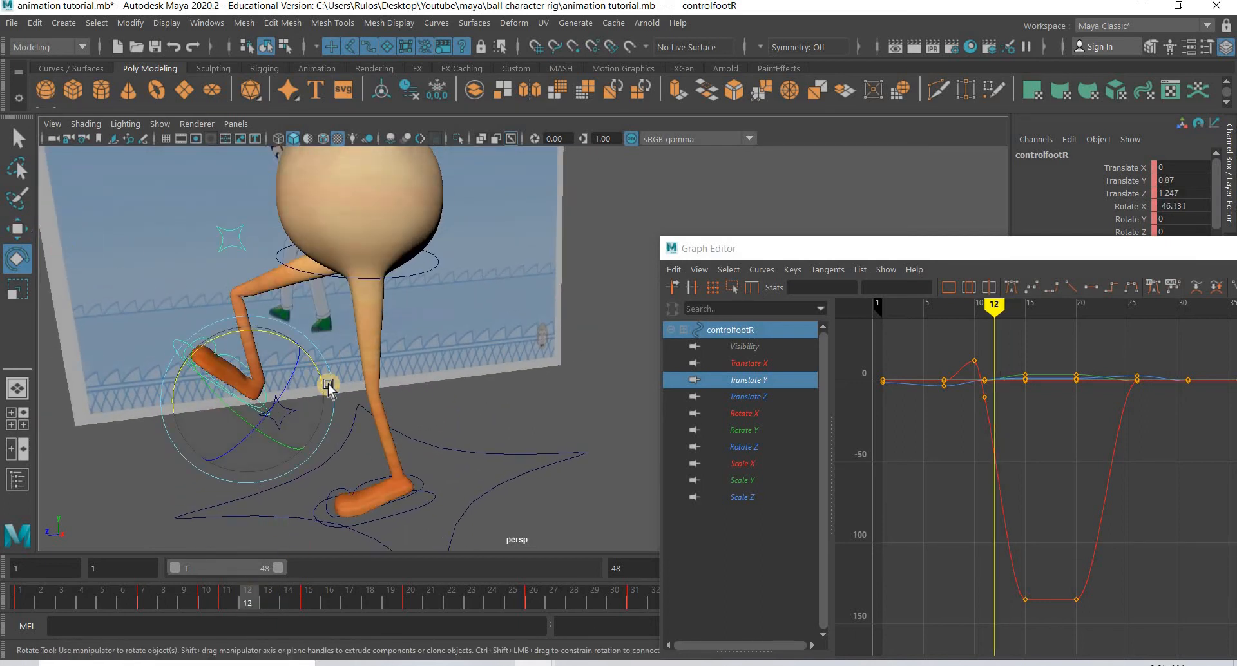
{"action": "key", "text": "w"}
{"action": "left_click_drag", "start_coordinate": [339, 387], "coordinate": [89, 292], "text": "alt"}
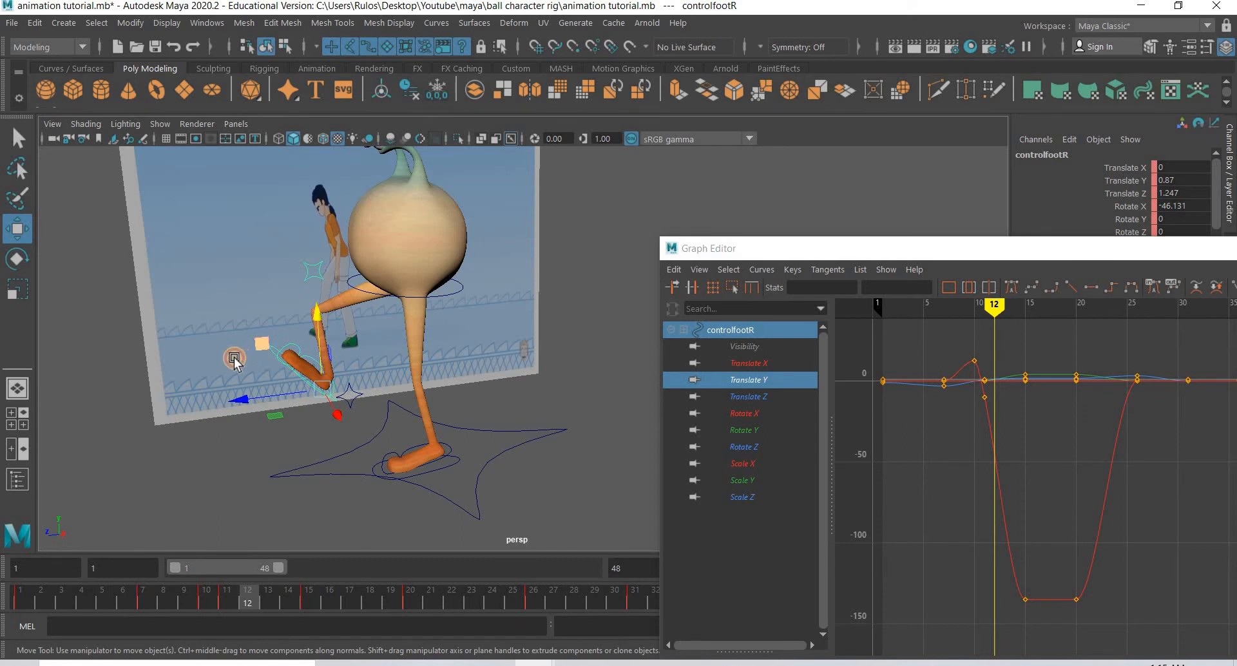
{"action": "left_click_drag", "start_coordinate": [262, 344], "coordinate": [231, 360]}
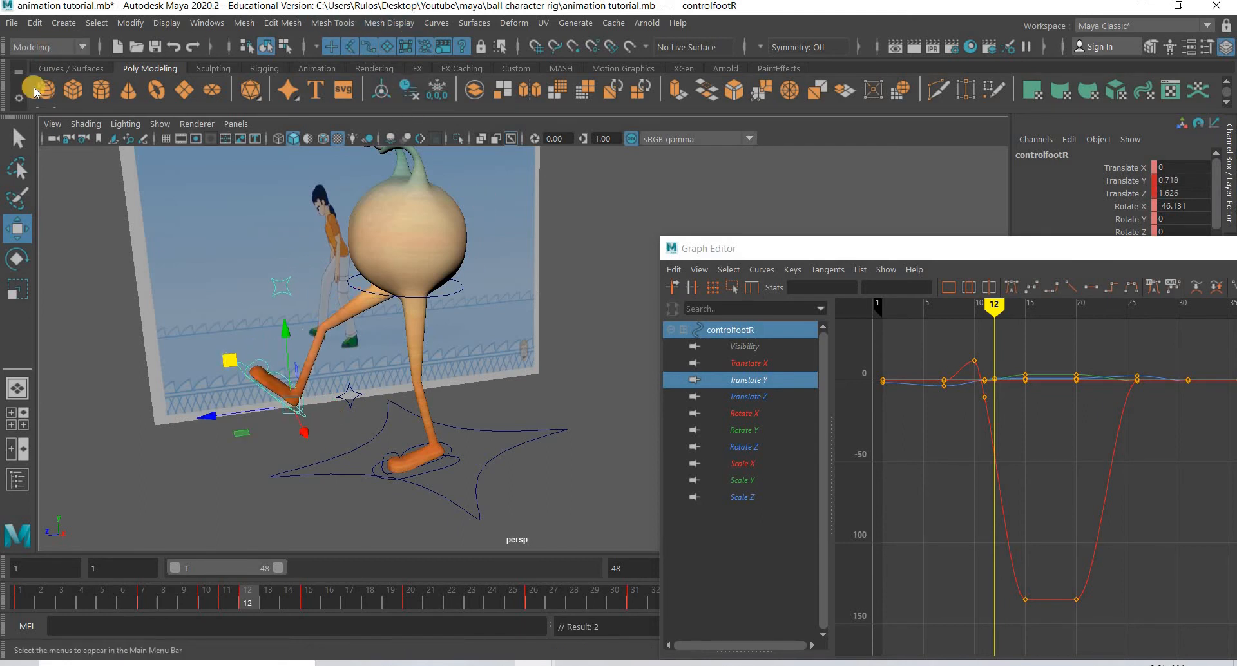
Create a motion trail for the right foot control and move the foot at frame 13 to about Translate Y 1.87 and Z 2.1
{"action": "left_click", "coordinate": [41, 47]}
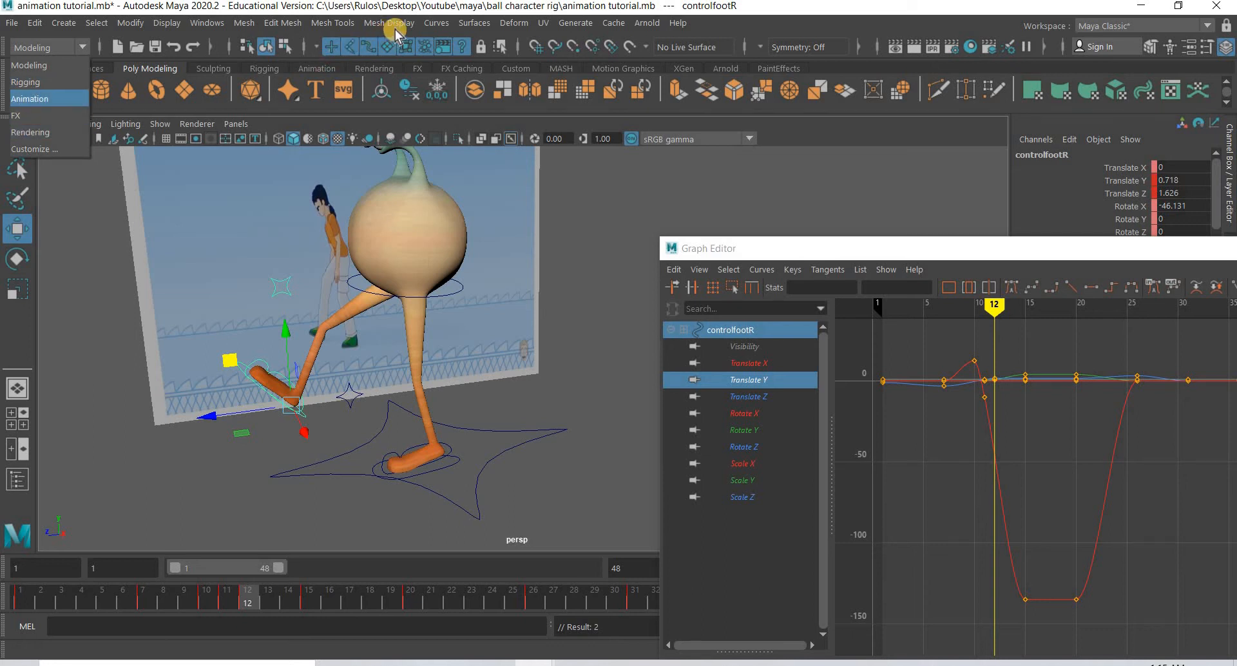
{"action": "left_click", "coordinate": [354, 25]}
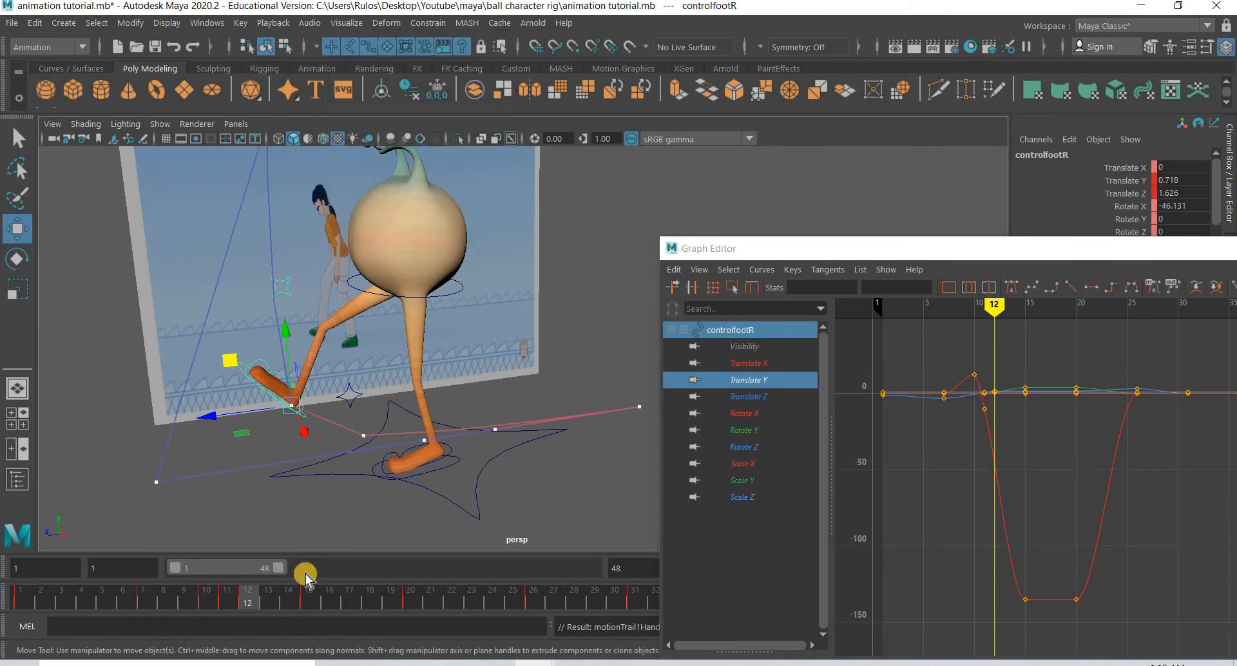
{"action": "left_click_drag", "start_coordinate": [229, 606], "coordinate": [280, 609]}
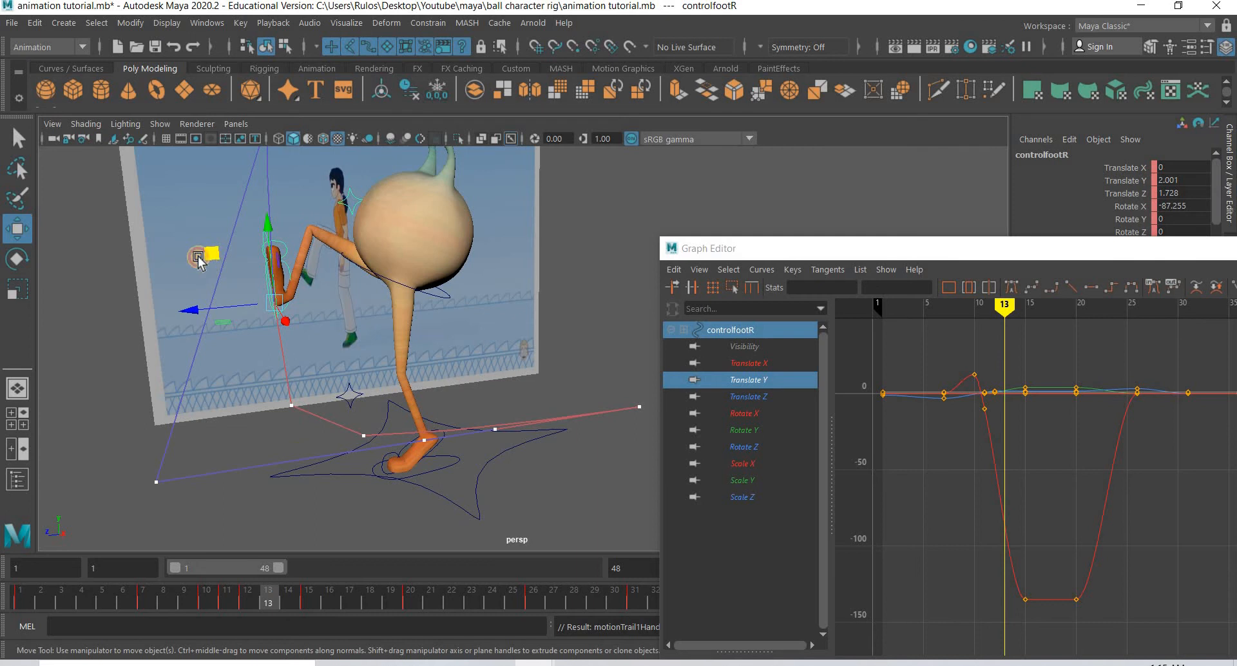
{"action": "mouse_move", "coordinate": [198, 257]}
{"action": "left_mouse_down"}
{"action": "mouse_move", "coordinate": [162, 275]}
{"action": "mouse_move", "coordinate": [182, 269]}
{"action": "left_mouse_up"}
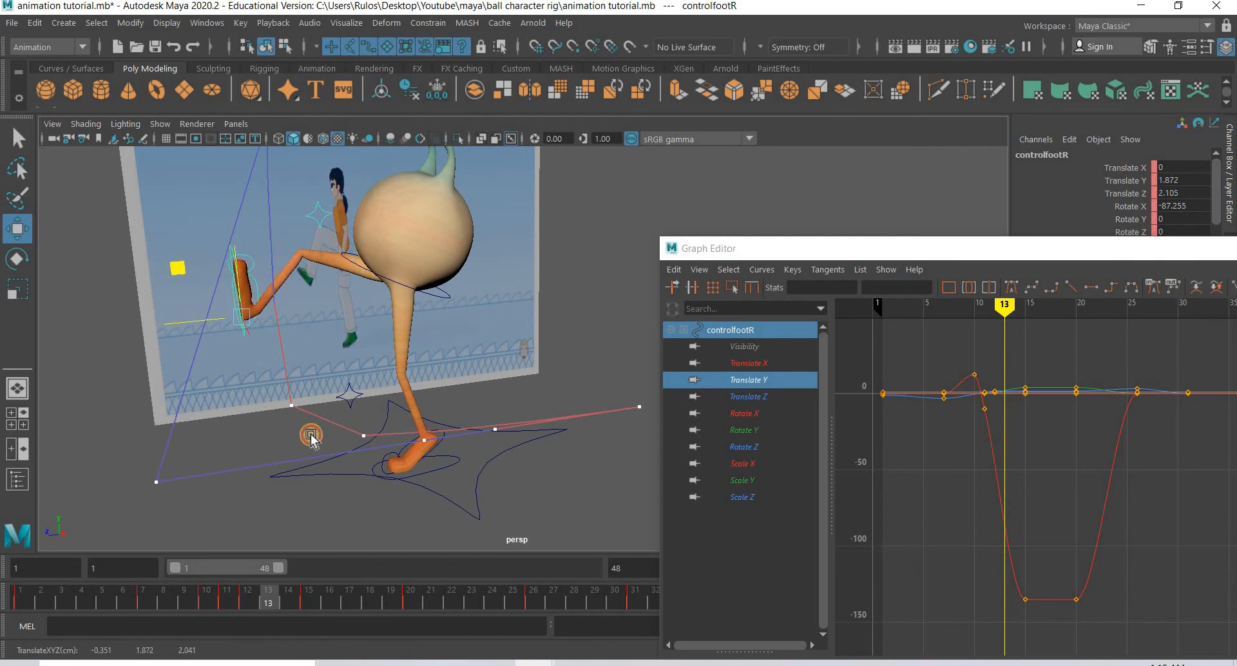
Raise the right foot control at frame 14 to Translate Y 3.609 and Translate Z 2.035, and key it
{"action": "left_click_drag", "start_coordinate": [245, 608], "coordinate": [290, 605]}
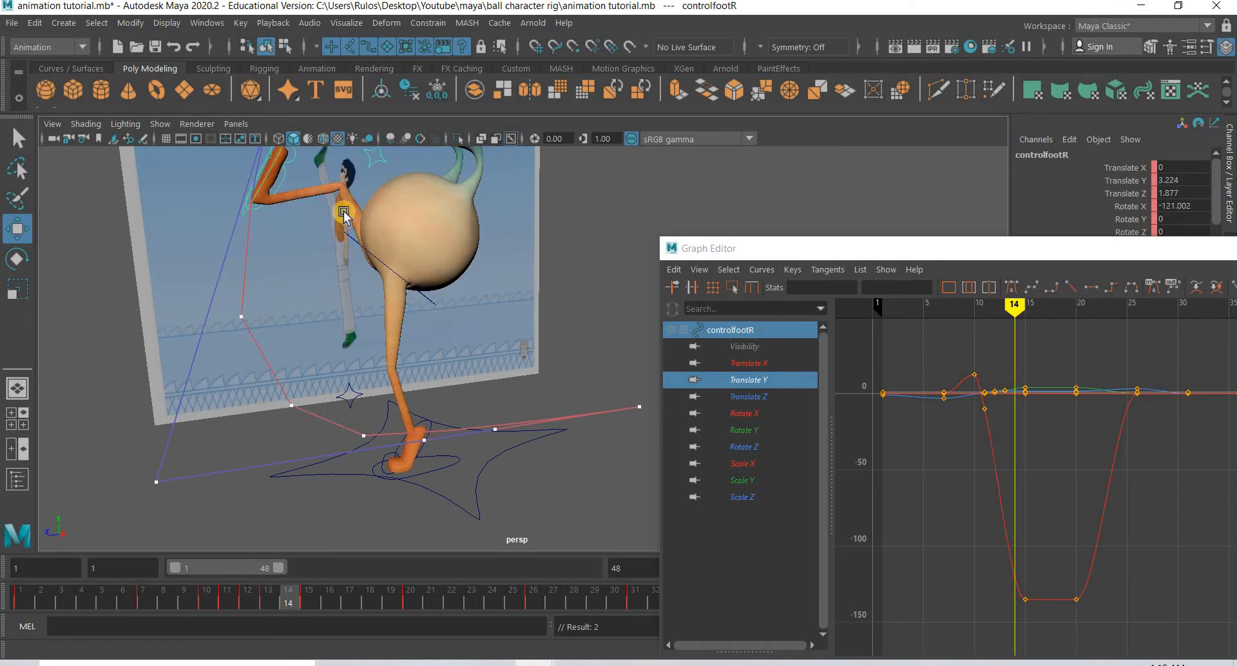
{"action": "middle_click_drag", "start_coordinate": [343, 212], "coordinate": [348, 358], "text": "alt"}
{"action": "mouse_move", "coordinate": [190, 297]}
{"action": "left_mouse_down"}
{"action": "mouse_move", "coordinate": [175, 266]}
{"action": "mouse_move", "coordinate": [194, 279]}
{"action": "left_mouse_up"}
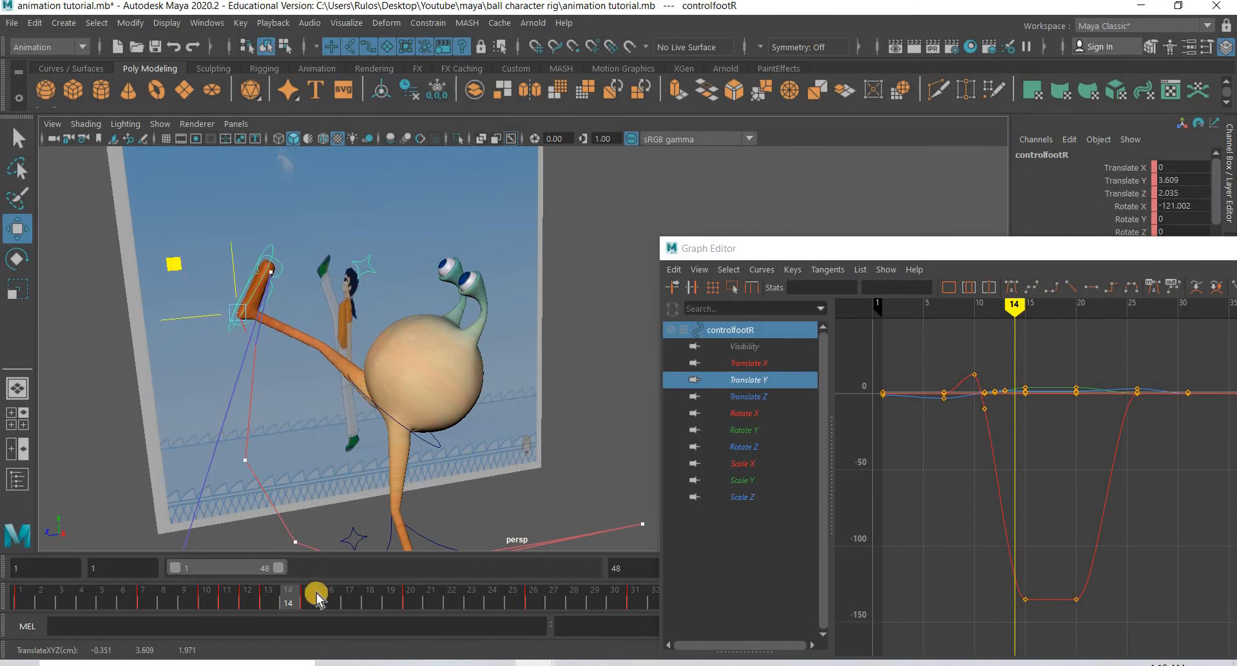
{"action": "key", "text": "s"}
Move the right foot control further forward at frame 13, to Translate Y 1.897 and Translate Z 2.342
{"action": "mouse_move", "coordinate": [290, 605]}
{"action": "left_mouse_down"}
{"action": "mouse_move", "coordinate": [222, 605]}
{"action": "mouse_move", "coordinate": [288, 608]}
{"action": "mouse_move", "coordinate": [270, 604]}
{"action": "left_mouse_up"}
{"action": "key", "text": "w"}
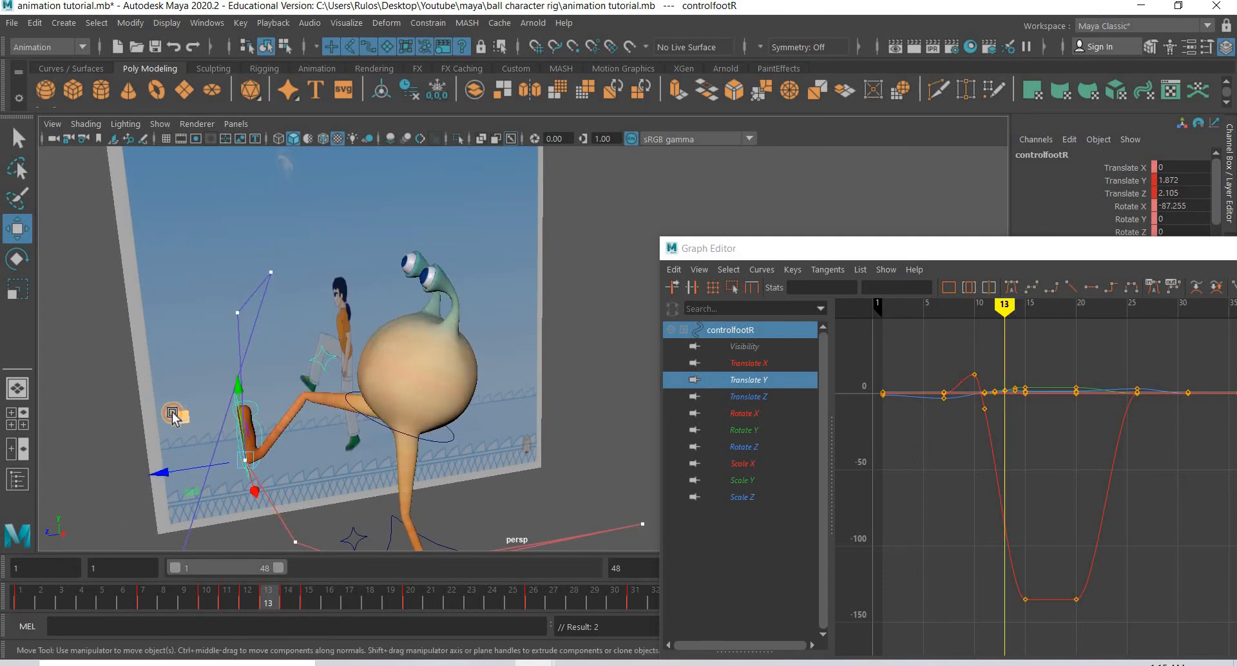
{"action": "middle_click_drag", "start_coordinate": [172, 416], "coordinate": [164, 415]}
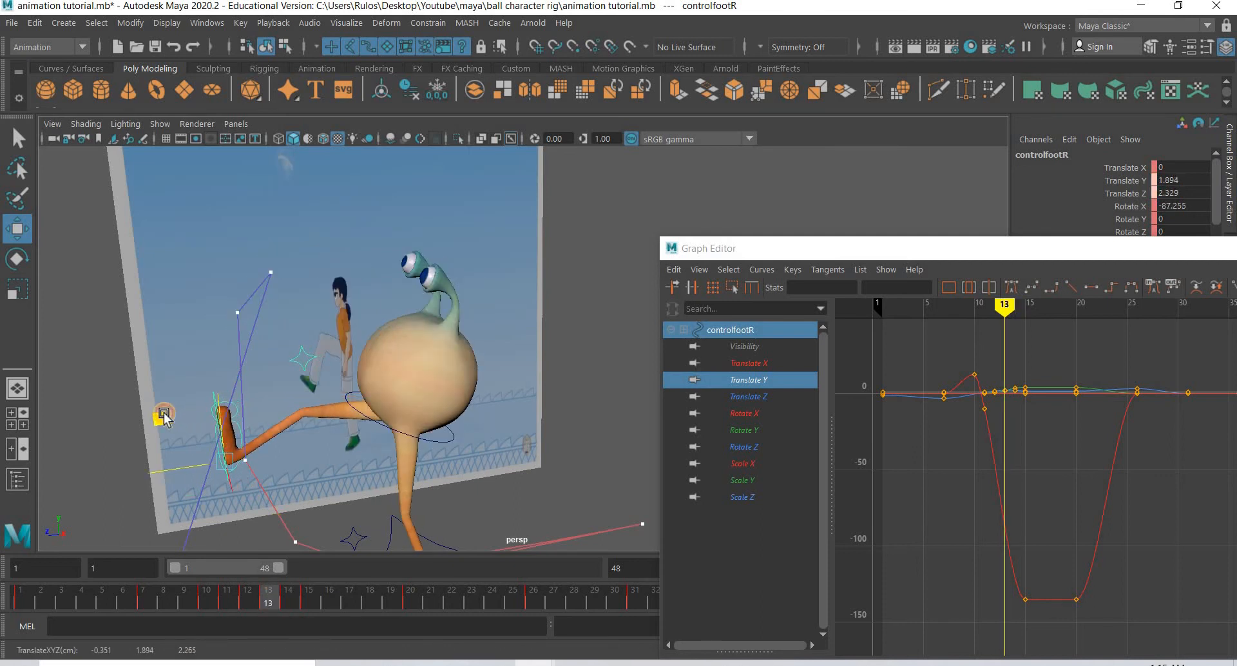
{"action": "left_click_drag", "start_coordinate": [163, 414], "coordinate": [163, 414]}
{"action": "left_click_drag", "start_coordinate": [326, 408], "coordinate": [323, 365], "text": "alt"}
{"action": "middle_click_drag", "start_coordinate": [323, 363], "coordinate": [325, 328], "text": "alt"}
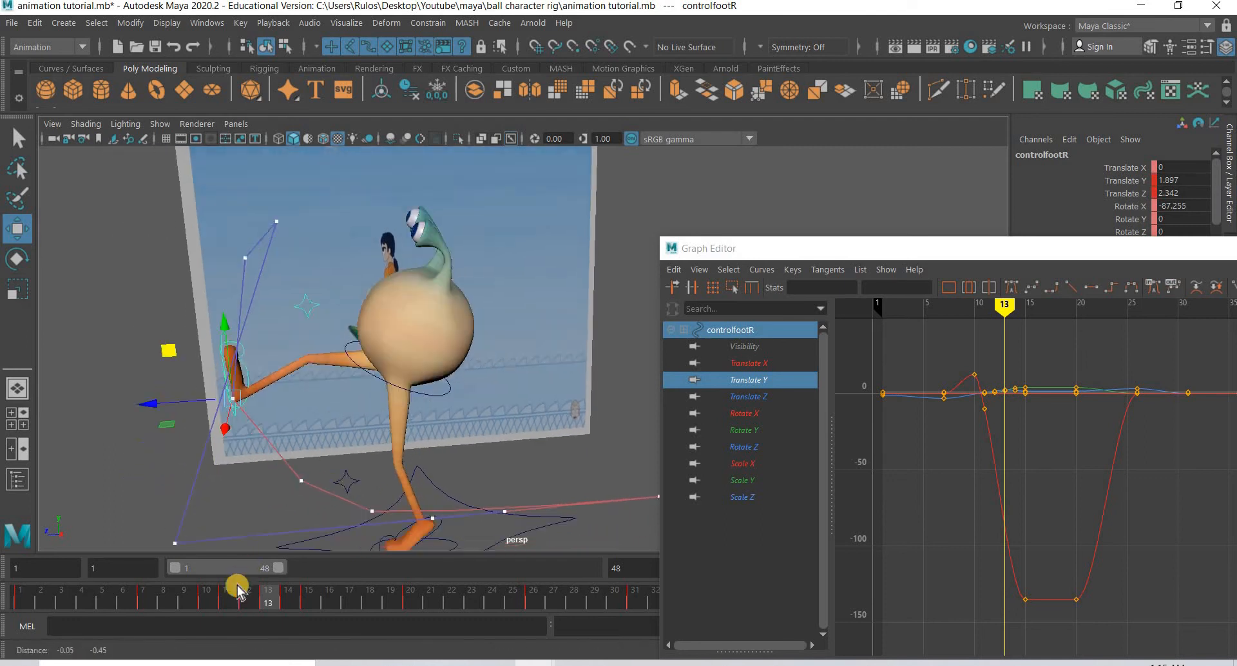
Review the kick's descent, then move and key the right foot control at frame 22 at Translate Y 2.87 and Translate Z 2.479
{"action": "left_click", "coordinate": [210, 598]}
{"action": "left_click_drag", "start_coordinate": [284, 604], "coordinate": [487, 614]}
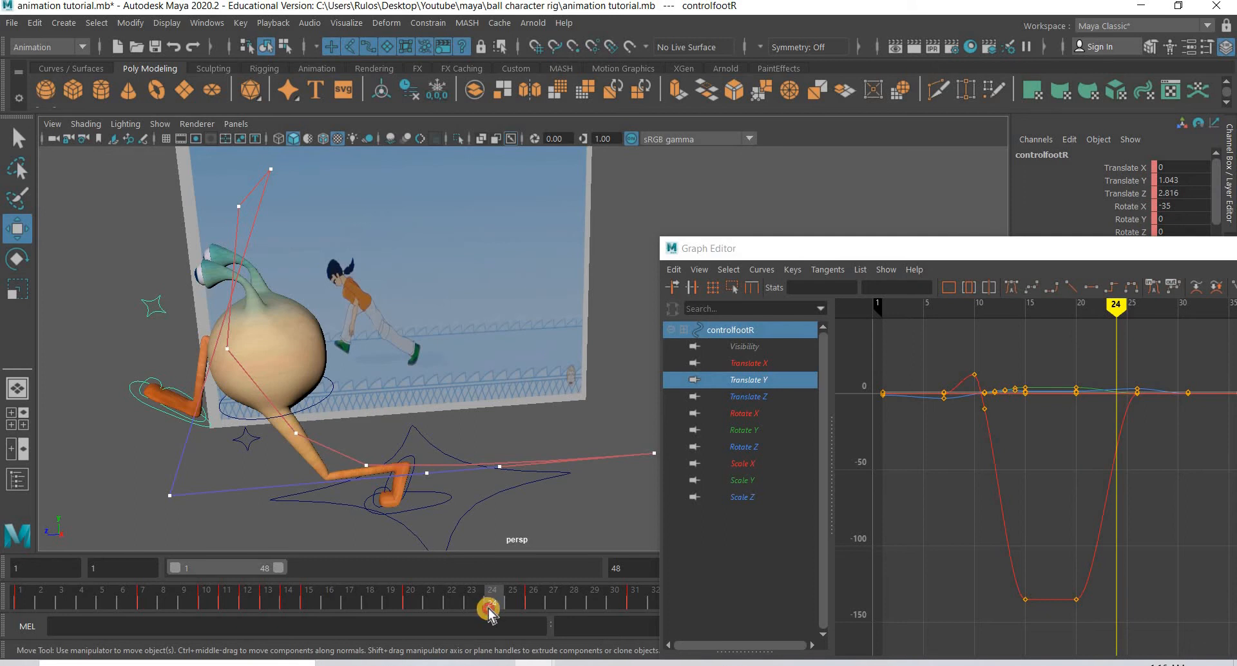
{"action": "left_click", "coordinate": [525, 611]}
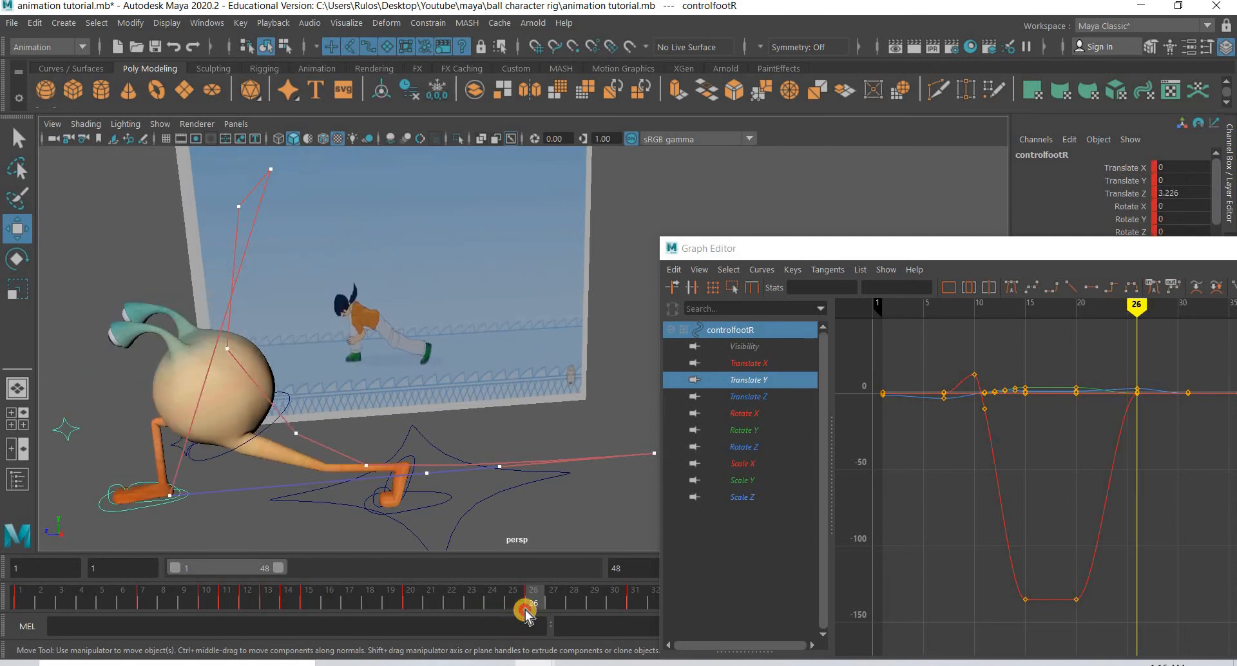
{"action": "left_click_drag", "start_coordinate": [482, 615], "coordinate": [543, 618]}
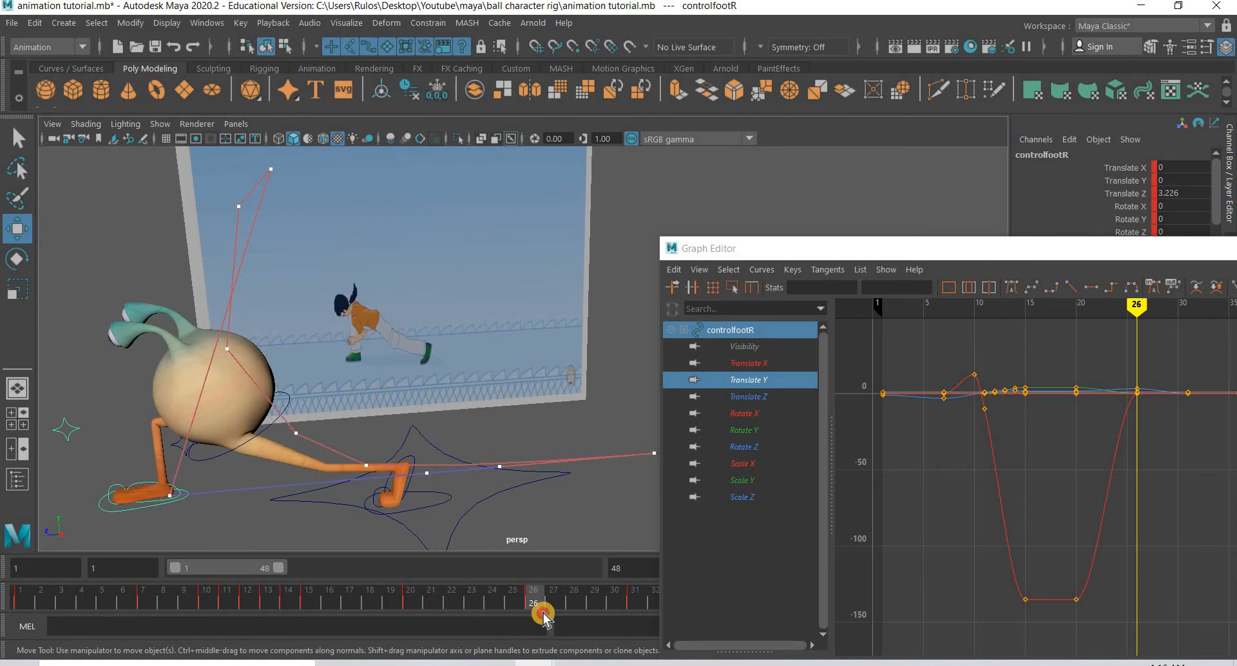
{"action": "left_click", "coordinate": [458, 616]}
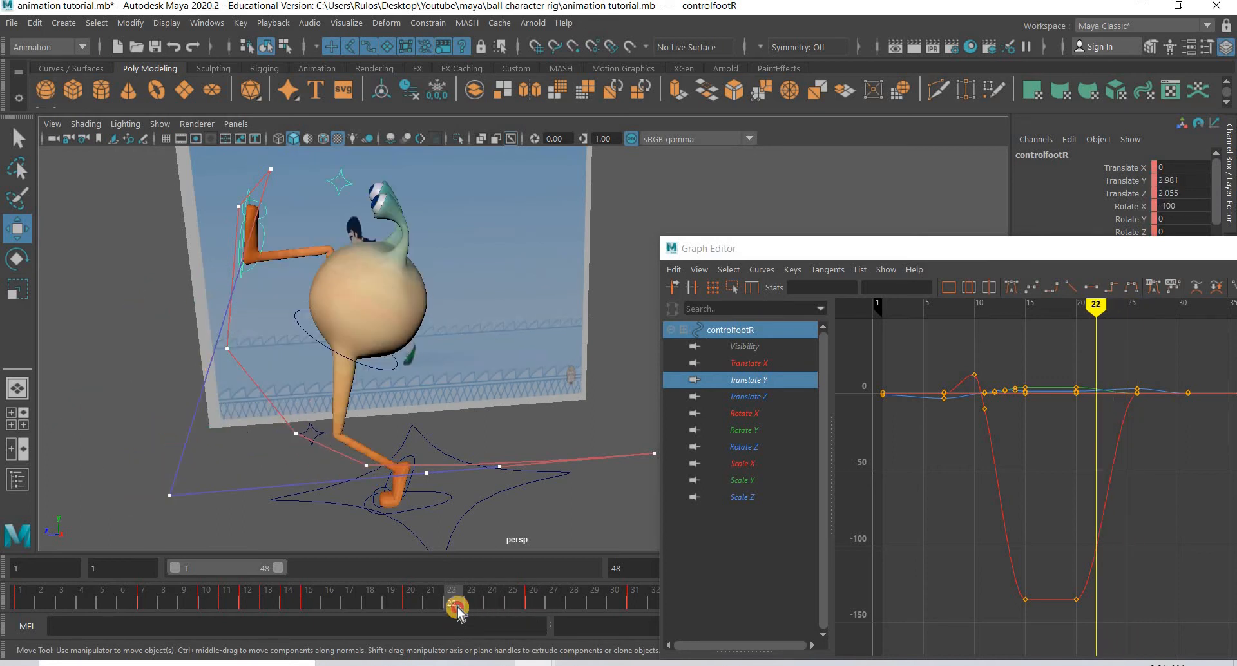
{"action": "left_click_drag", "start_coordinate": [450, 557], "coordinate": [161, 389], "text": "alt"}
{"action": "left_click_drag", "start_coordinate": [169, 225], "coordinate": [129, 240]}
{"action": "key", "text": "s"}
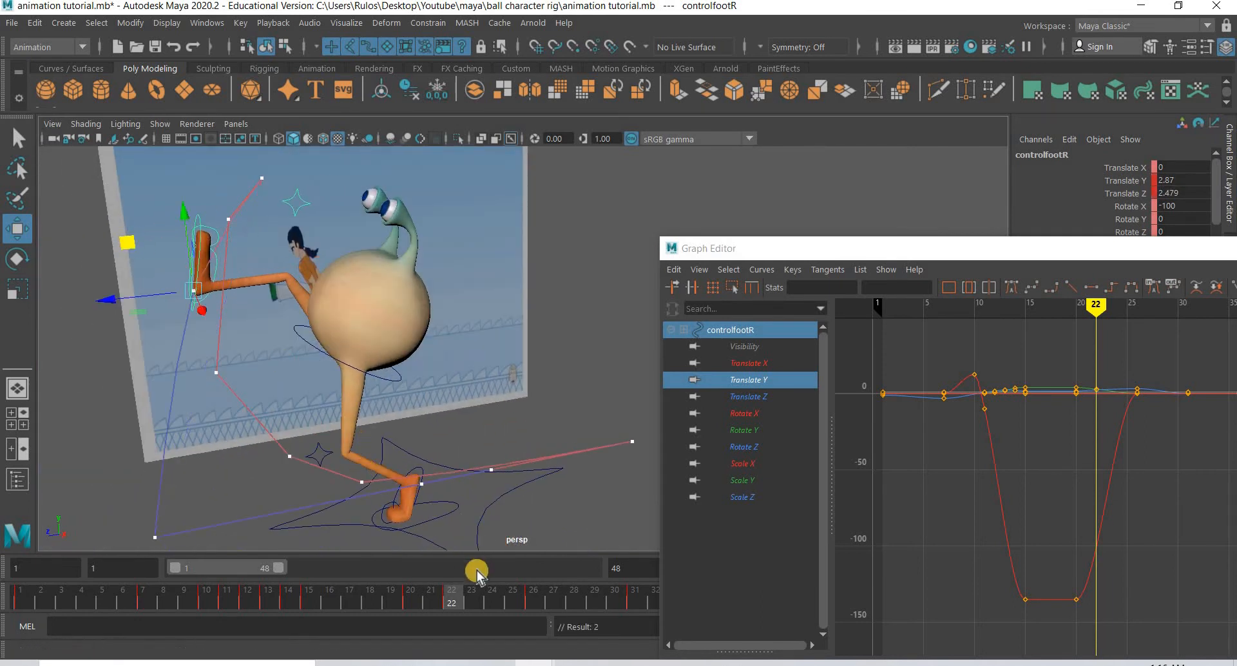
Push the right foot control forward and down at frame 24, to Translate Y 0.904 and Translate Z 3.246
{"action": "left_click", "coordinate": [487, 597]}
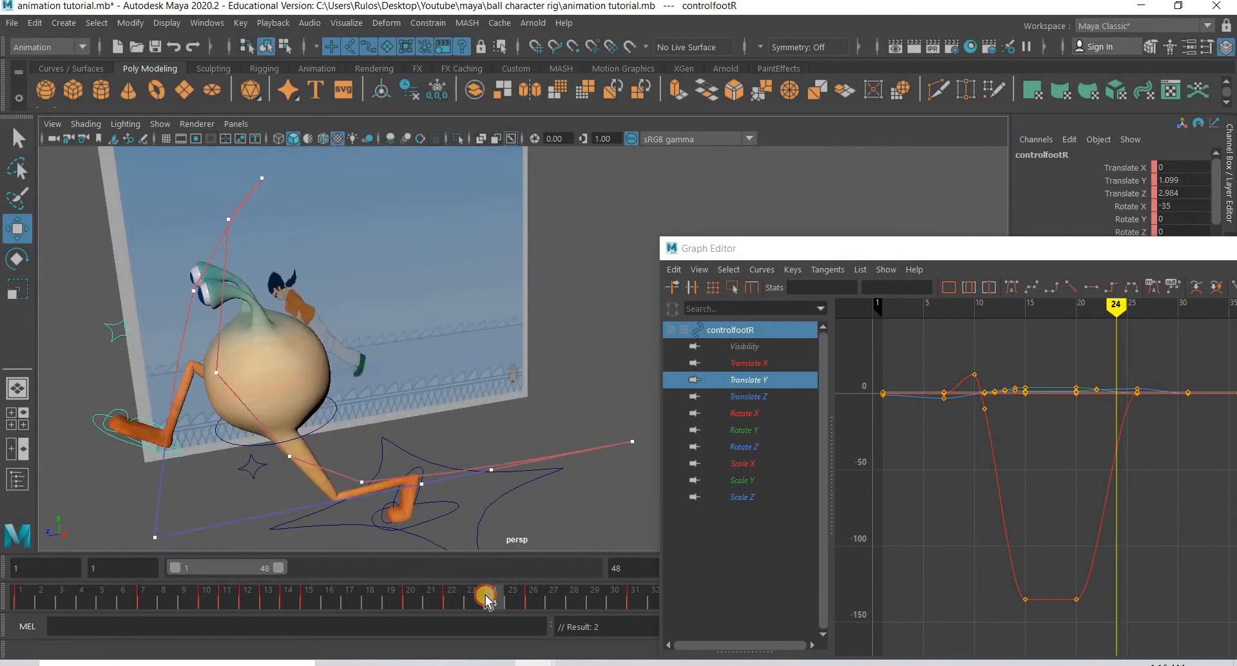
{"action": "left_click", "coordinate": [483, 596]}
{"action": "left_click", "coordinate": [486, 596]}
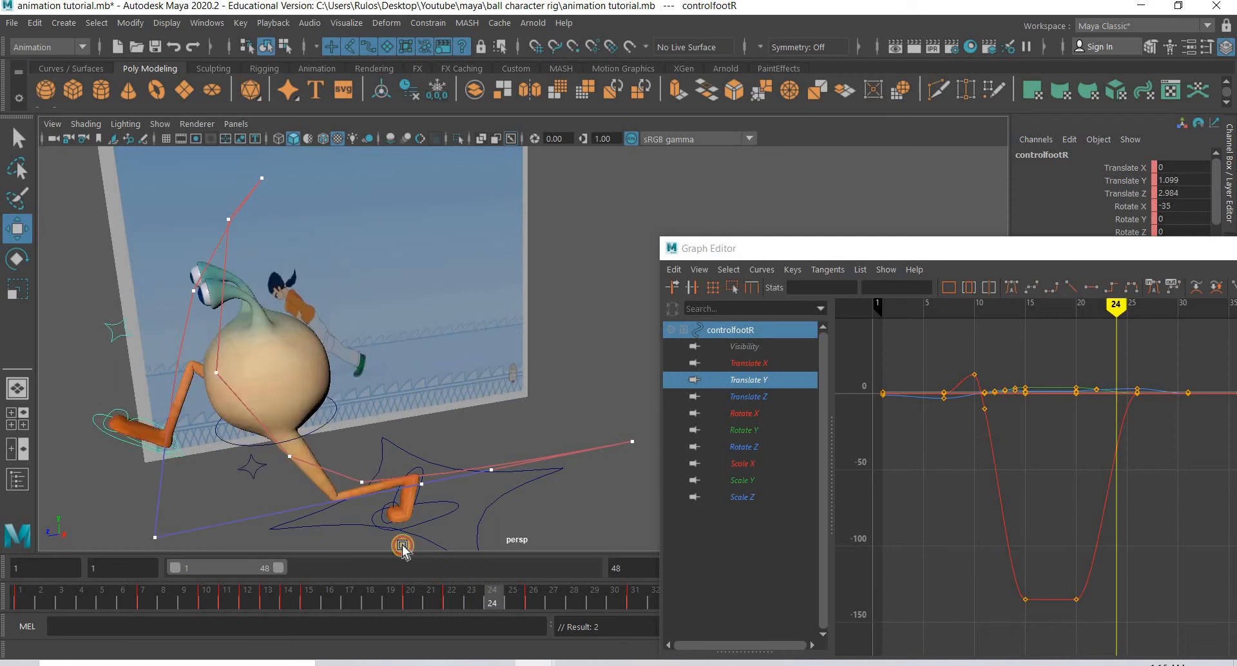
{"action": "left_click", "coordinate": [91, 415]}
{"action": "left_click_drag", "start_coordinate": [96, 406], "coordinate": [70, 427]}
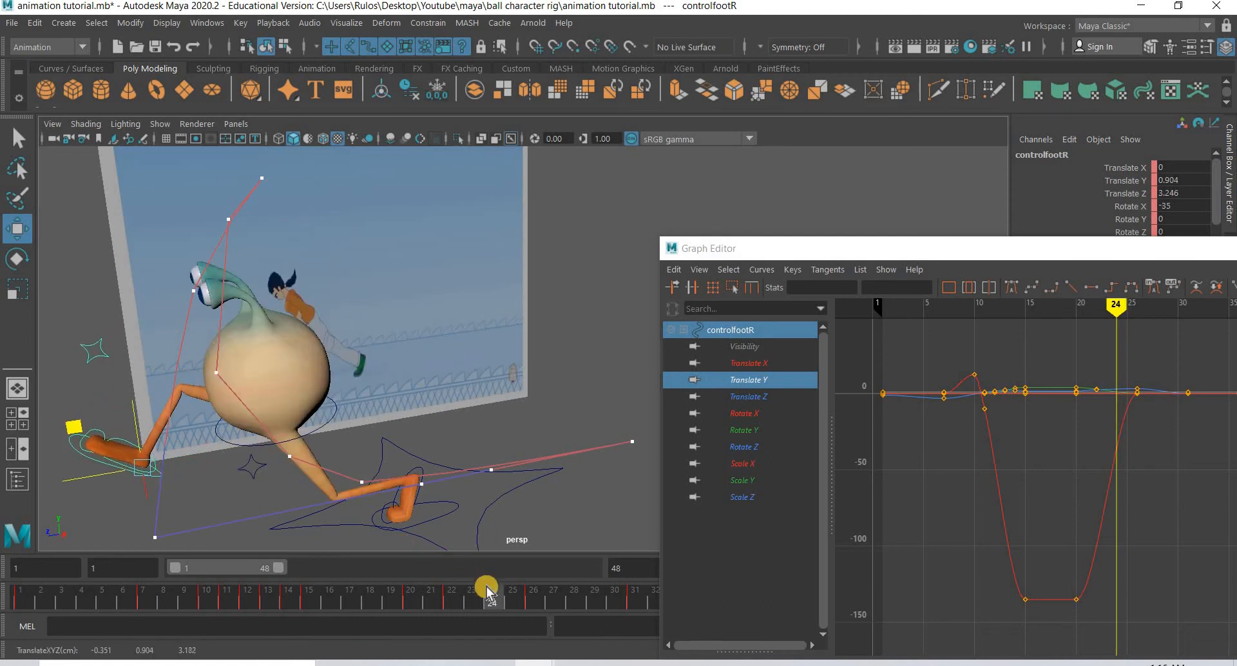
{"action": "left_click", "coordinate": [532, 598]}
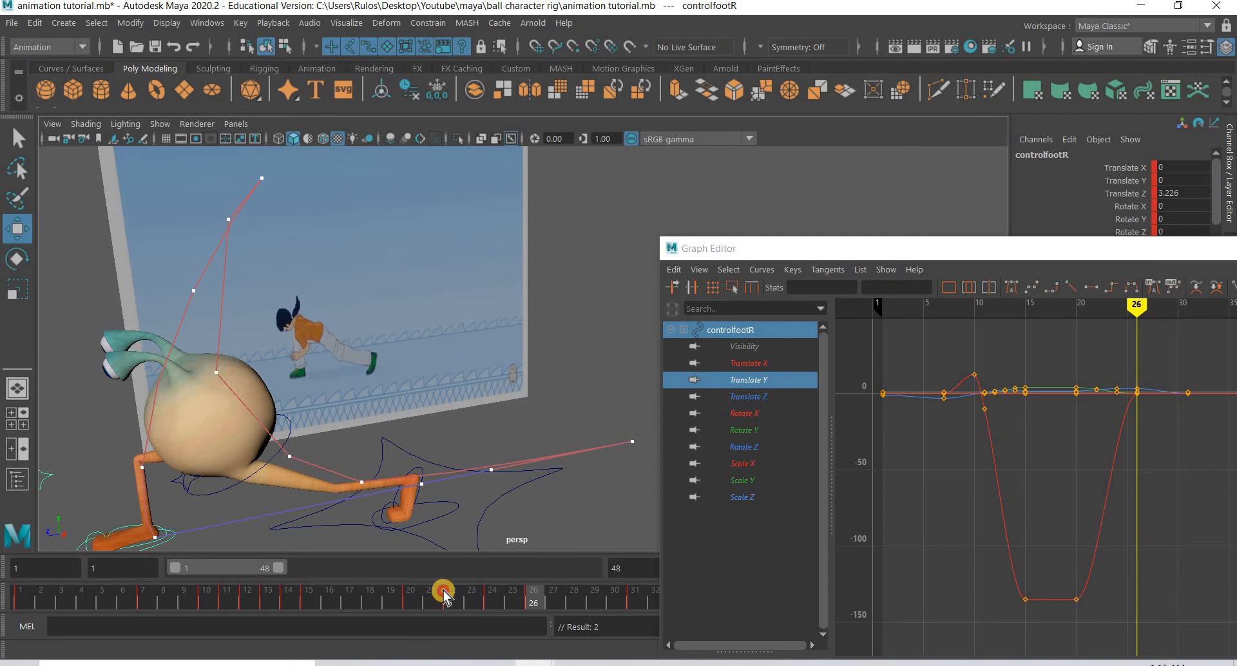
Fine-tune the right foot's descending arc to Translate Y 2.928, Z 2.604 at frame 22 and Y 0.932, Z 3.343 at frame 24
{"action": "mouse_move", "coordinate": [443, 594]}
{"action": "left_mouse_down"}
{"action": "mouse_move", "coordinate": [432, 591]}
{"action": "mouse_move", "coordinate": [463, 583]}
{"action": "mouse_move", "coordinate": [428, 583]}
{"action": "mouse_move", "coordinate": [444, 592]}
{"action": "left_mouse_up"}
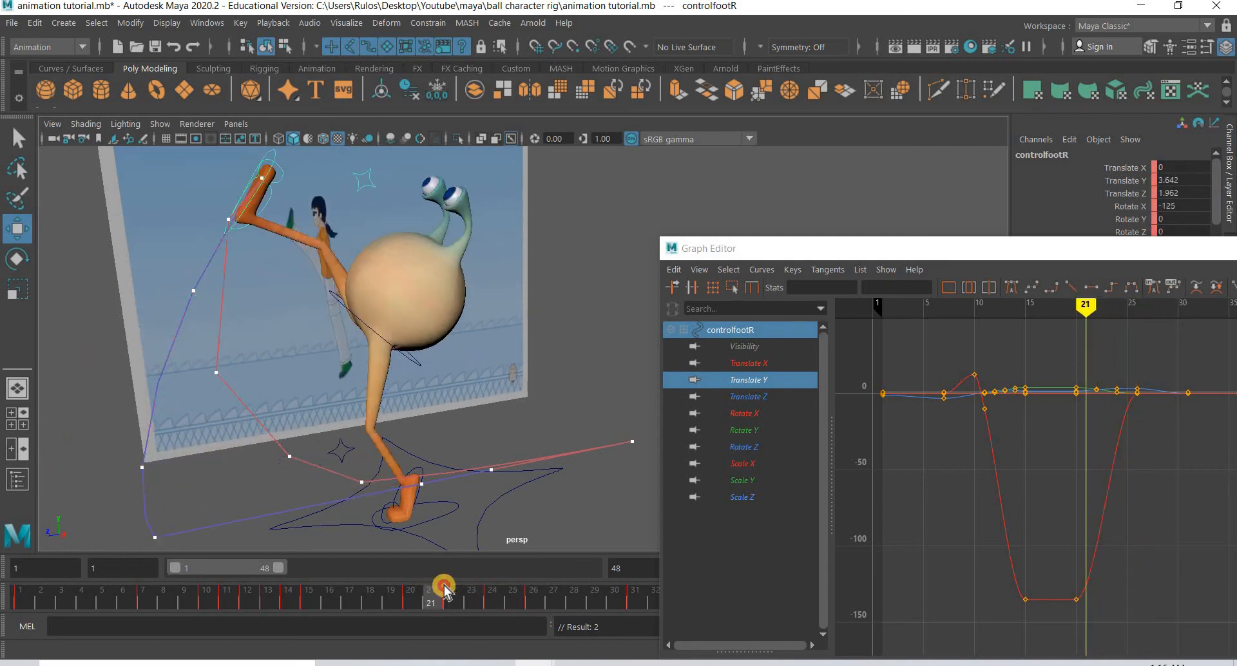
{"action": "left_click_drag", "start_coordinate": [122, 244], "coordinate": [112, 240]}
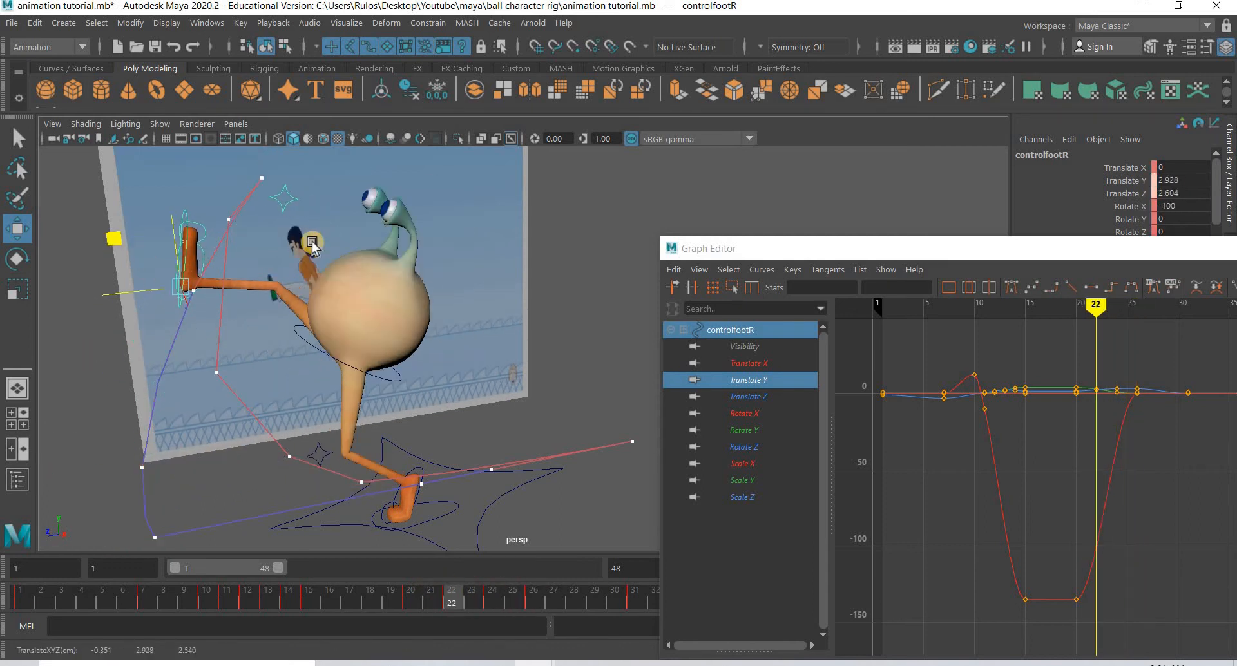
{"action": "left_click", "coordinate": [491, 603]}
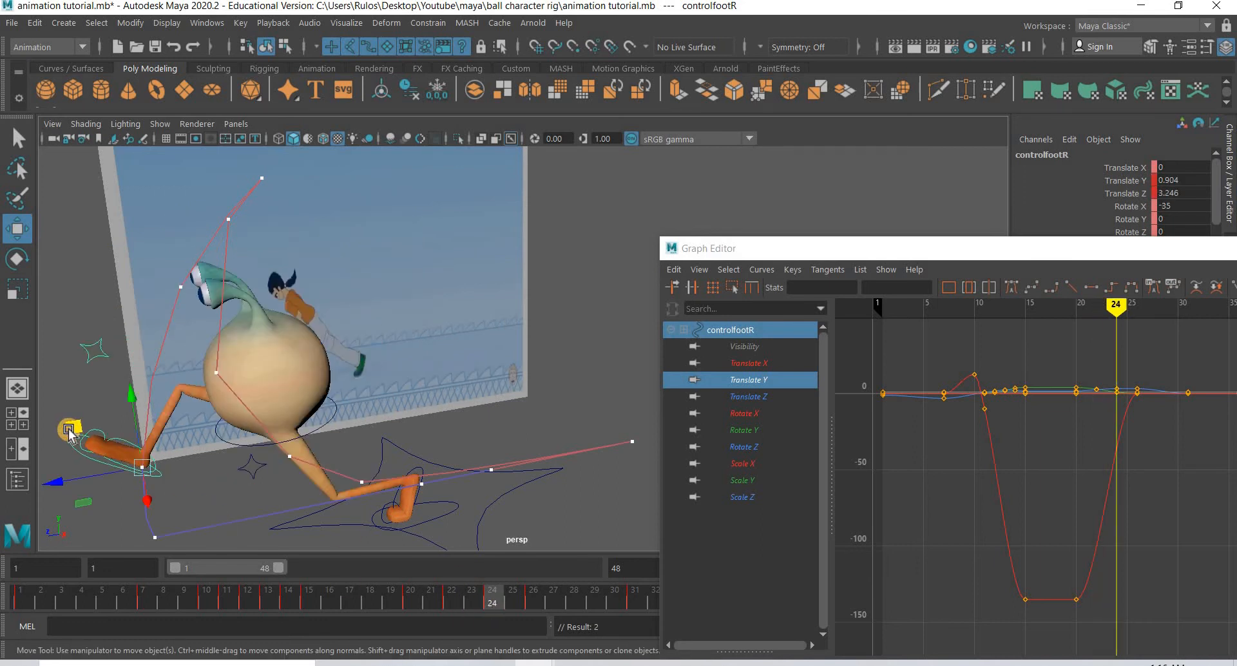
{"action": "left_click_drag", "start_coordinate": [68, 432], "coordinate": [60, 430]}
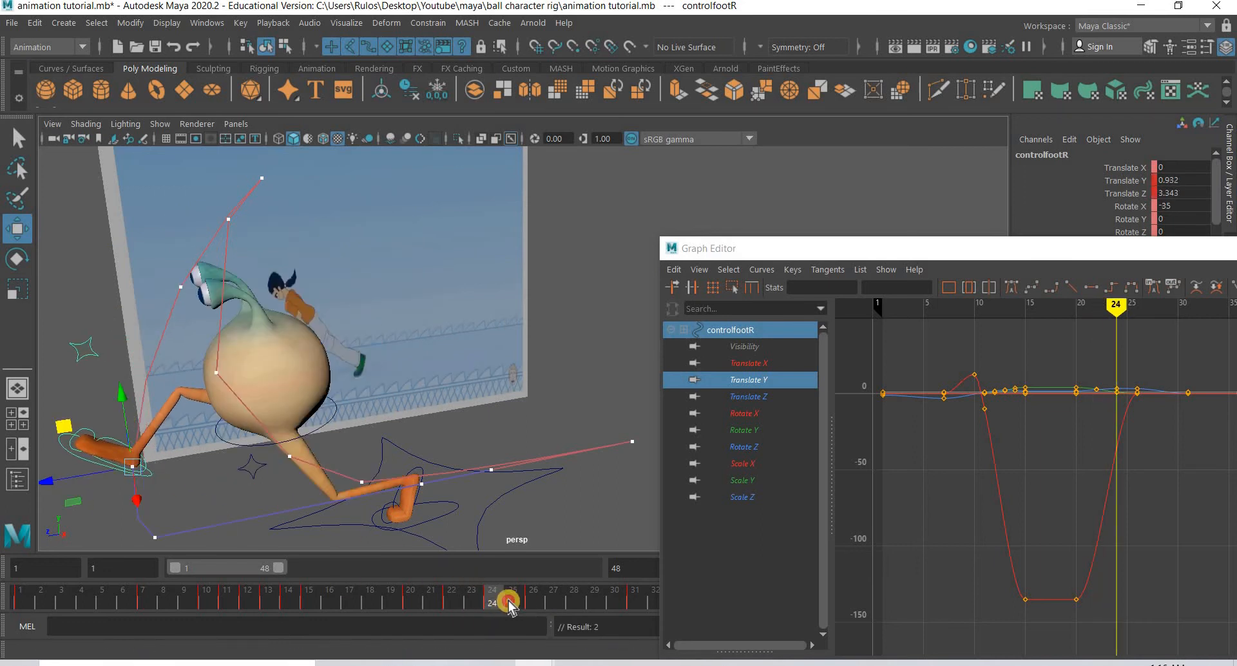
Close the Graph Editor and play back the loop to review the right foot's arc and the following left-foot kick
{"action": "mouse_move", "coordinate": [471, 604]}
{"action": "left_mouse_down"}
{"action": "mouse_move", "coordinate": [359, 597]}
{"action": "mouse_move", "coordinate": [477, 597]}
{"action": "mouse_move", "coordinate": [508, 615]}
{"action": "mouse_move", "coordinate": [90, 590]}
{"action": "mouse_move", "coordinate": [635, 637]}
{"action": "left_mouse_up"}
{"action": "middle_click_drag", "start_coordinate": [334, 449], "coordinate": [173, 420], "text": "alt"}
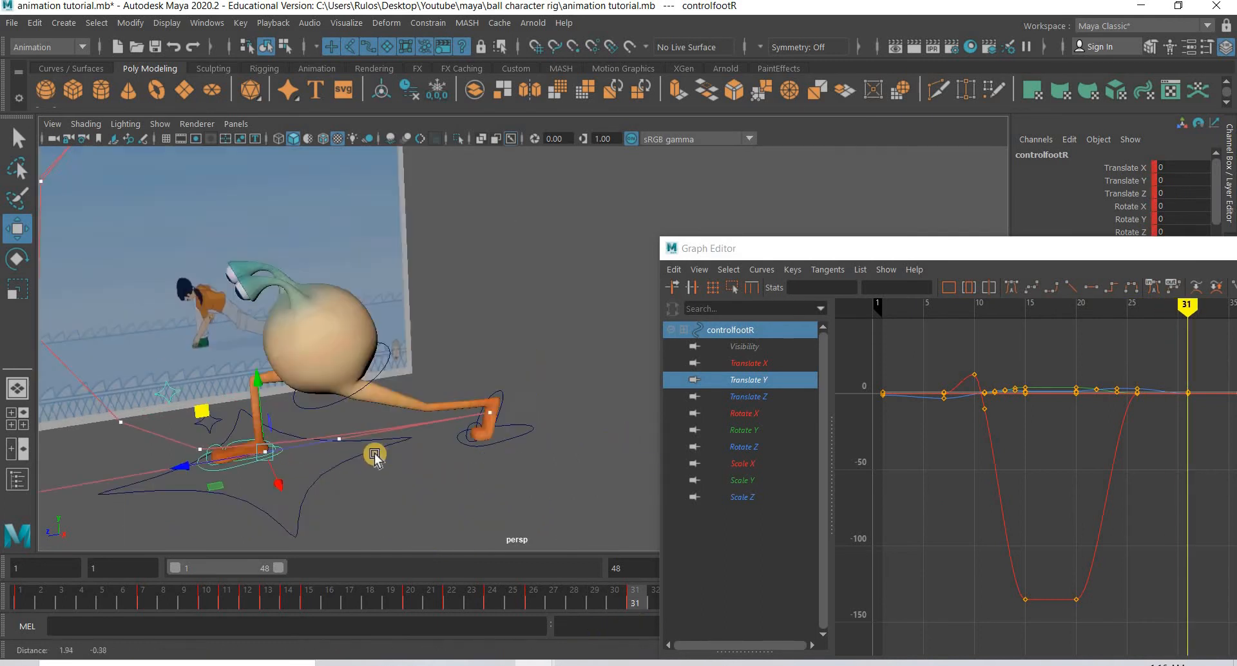
{"action": "scroll", "coordinate": [375, 455], "scroll_direction": "down", "scroll_amount": 3}
{"action": "left_click_drag", "start_coordinate": [1128, 257], "coordinate": [644, 611]}
{"action": "key", "text": "alt+v"}
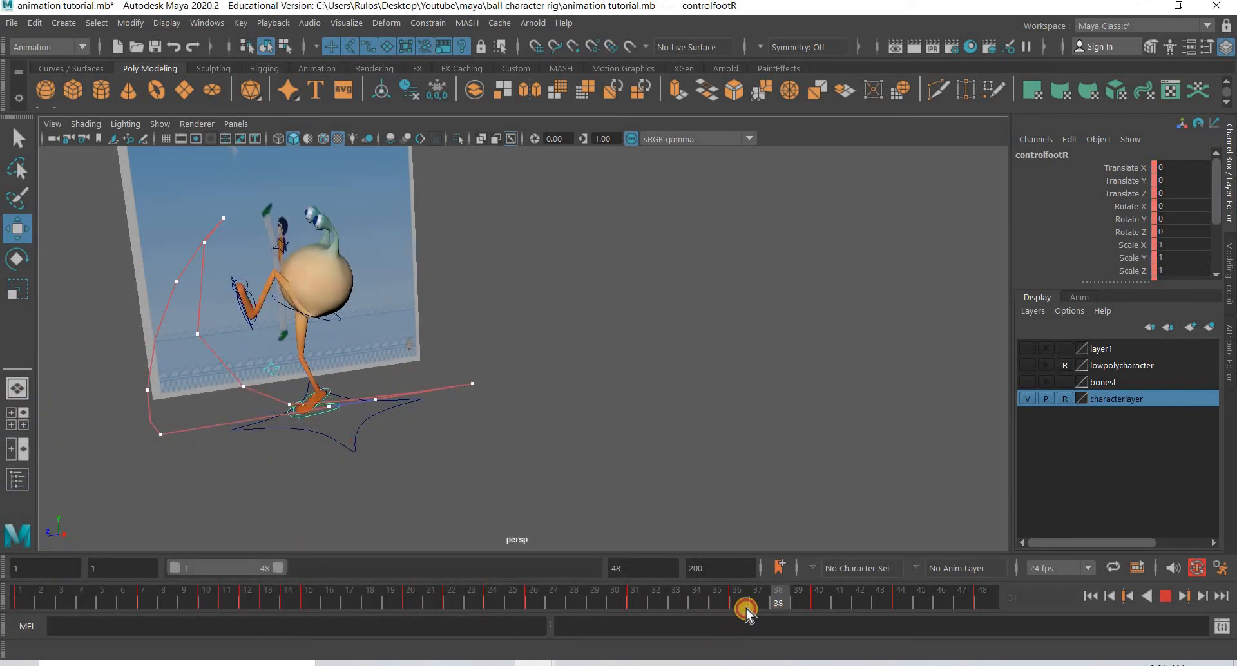
{"action": "left_click_drag", "start_coordinate": [676, 609], "coordinate": [695, 612]}
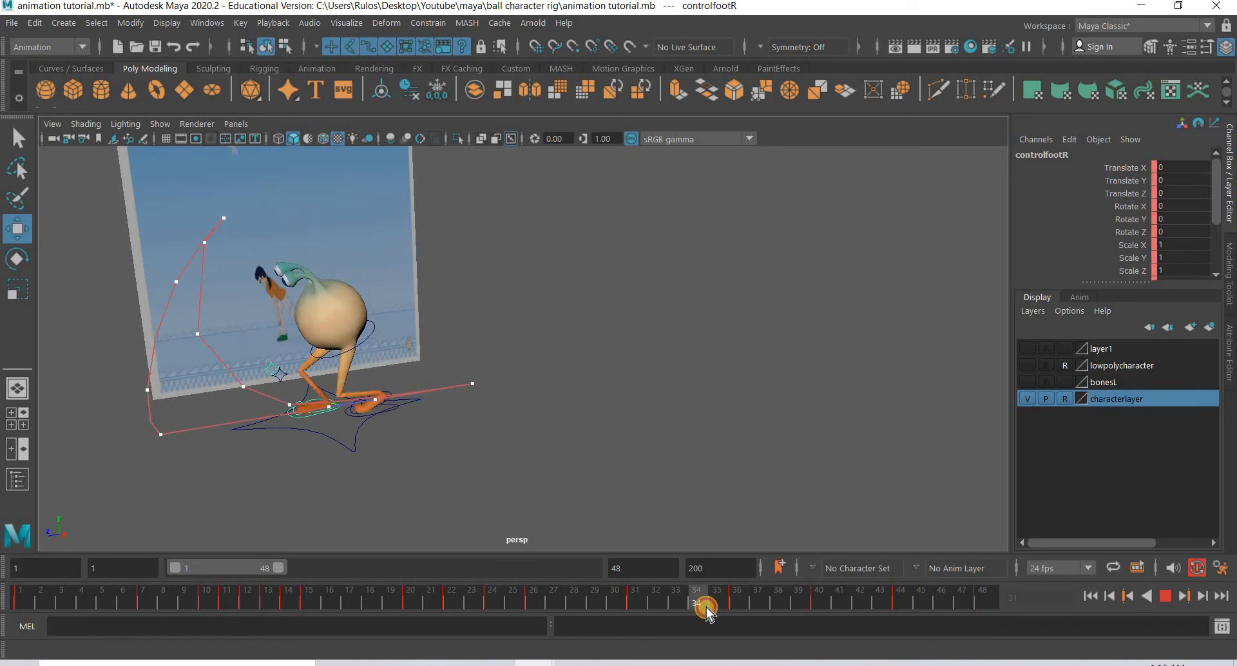
Rotate the left foot control at frame 35 to Rotate X 16.18 so that the toes point down
{"action": "right_click_drag", "start_coordinate": [329, 441], "coordinate": [336, 444], "text": "alt"}
{"action": "middle_click_drag", "start_coordinate": [336, 444], "coordinate": [522, 413], "text": "alt"}
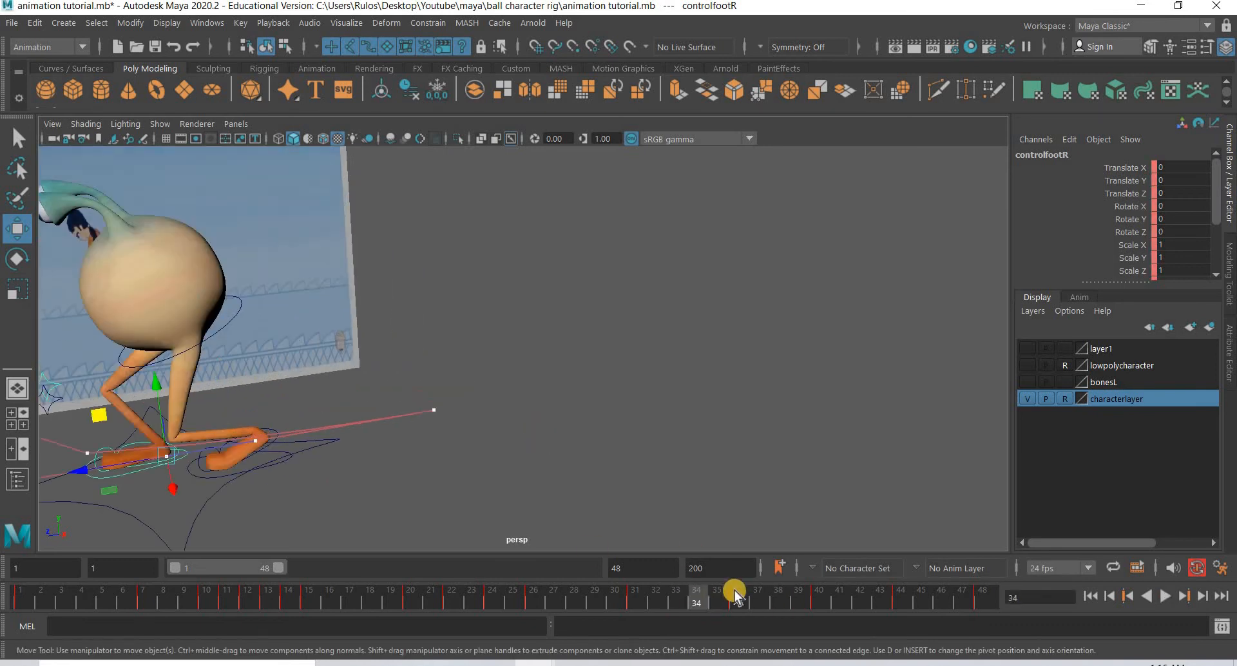
{"action": "left_click", "coordinate": [719, 601]}
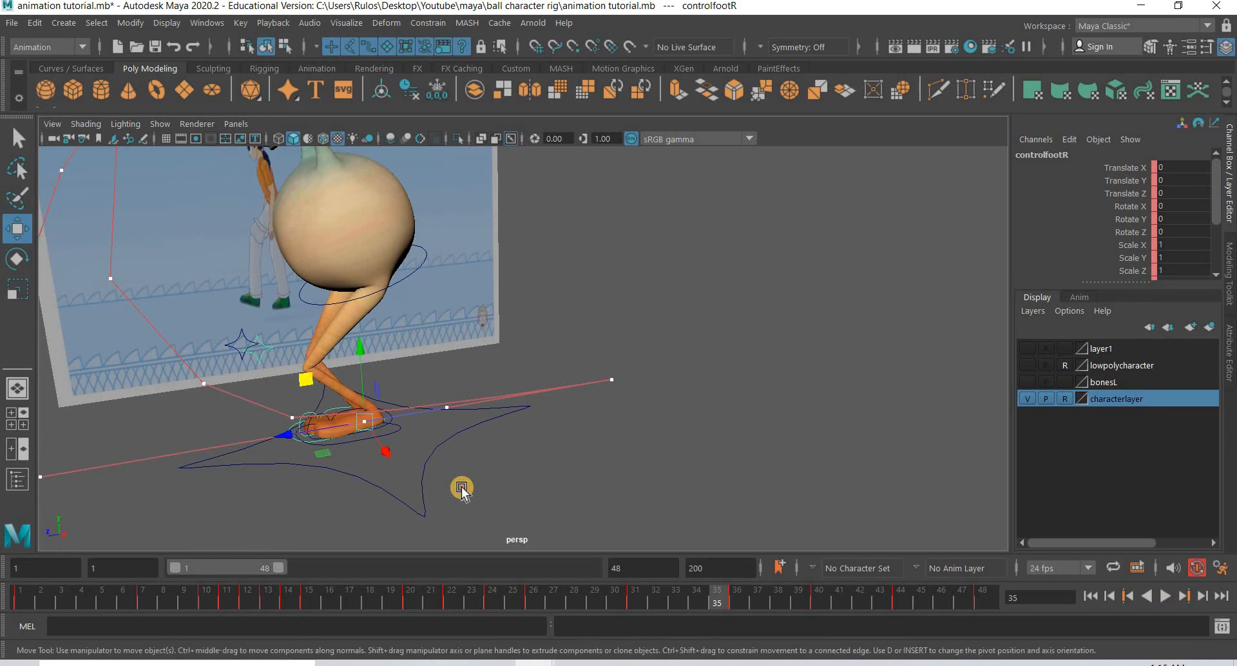
{"action": "left_click_drag", "start_coordinate": [456, 490], "coordinate": [540, 436], "text": "alt"}
{"action": "middle_click_drag", "start_coordinate": [532, 435], "coordinate": [616, 387], "text": "alt"}
{"action": "right_click_drag", "start_coordinate": [474, 408], "coordinate": [540, 488], "text": "alt"}
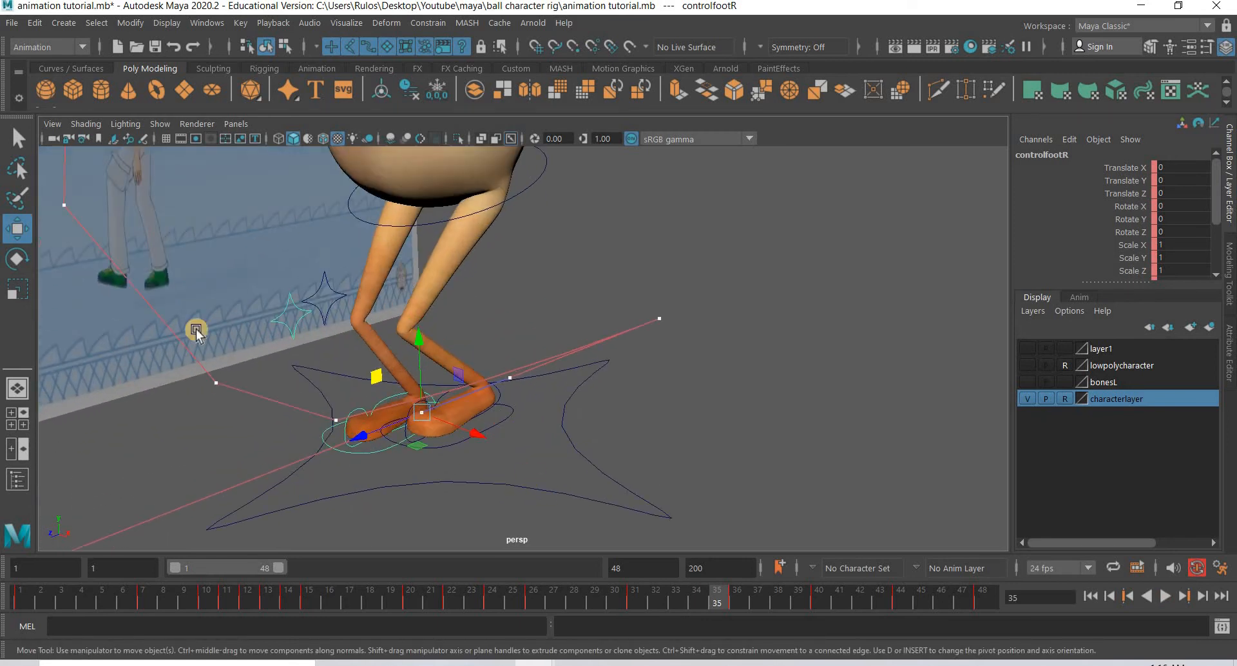
{"action": "left_click", "coordinate": [469, 441]}
{"action": "key", "text": "e"}
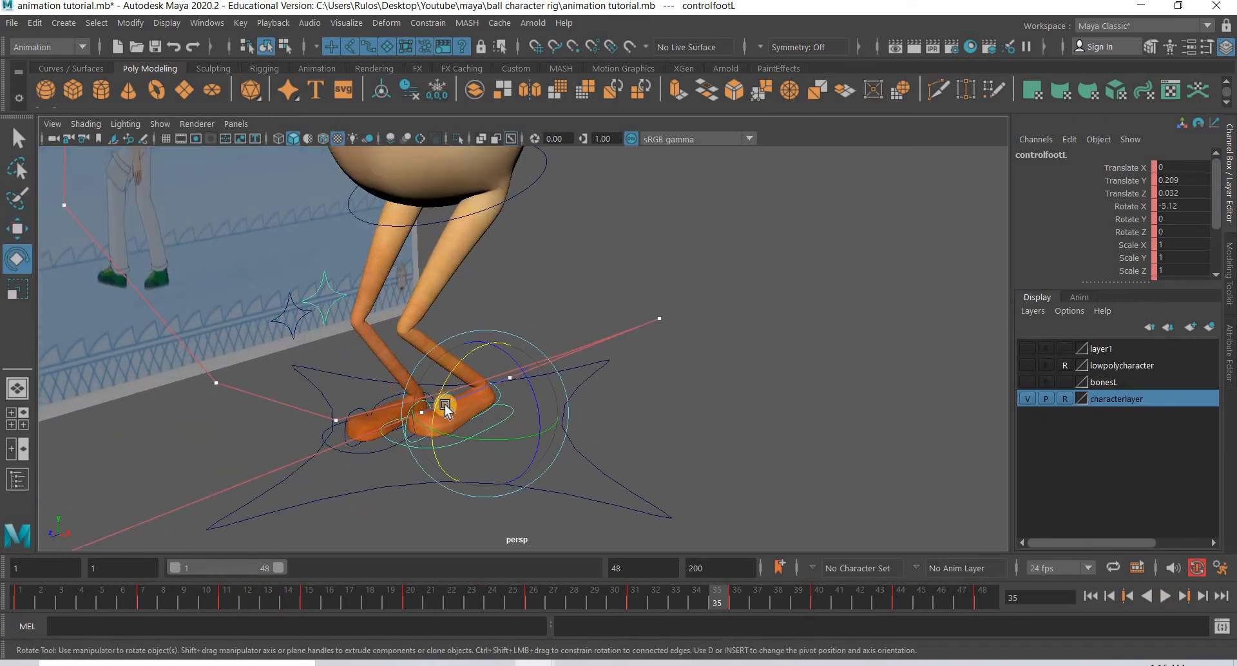
{"action": "left_click_drag", "start_coordinate": [441, 409], "coordinate": [433, 443]}
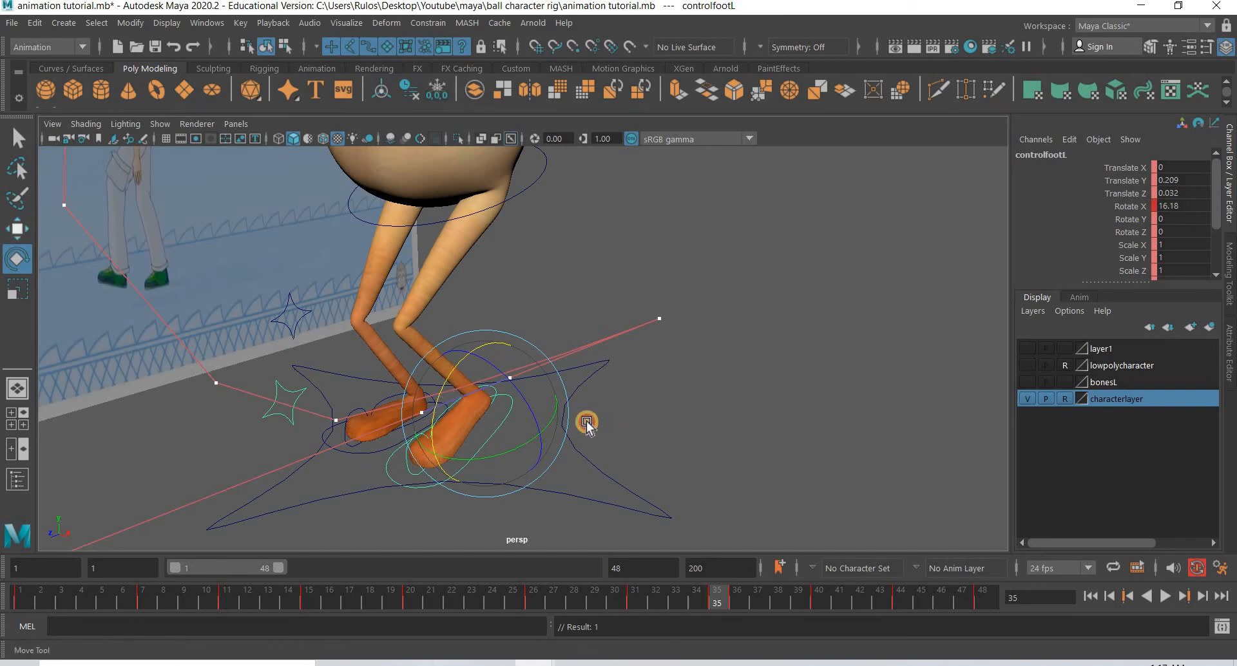
Create an editable motion trail for the left foot control and move the foot at frame 37 to Translate Y 0.933 and Z 1.934
{"action": "key", "text": "w"}
{"action": "left_click_drag", "start_coordinate": [586, 434], "coordinate": [661, 598], "text": "alt"}
{"action": "key", "text": "alt+v"}
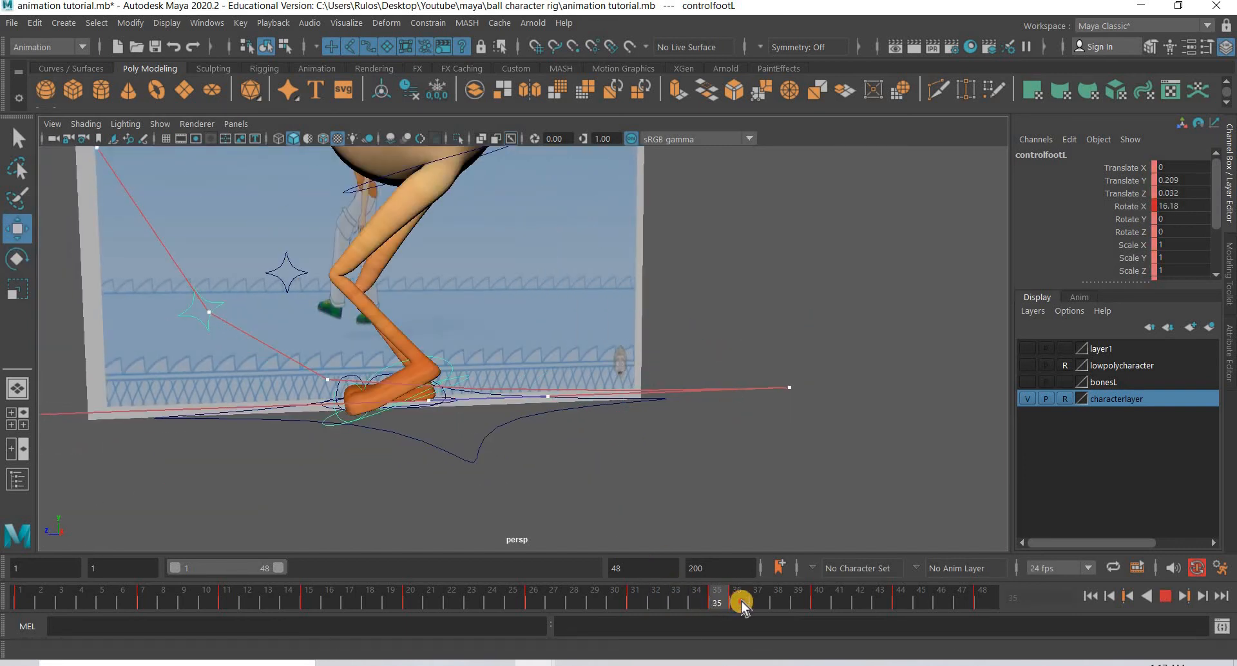
{"action": "left_click_drag", "start_coordinate": [662, 468], "coordinate": [647, 455]}
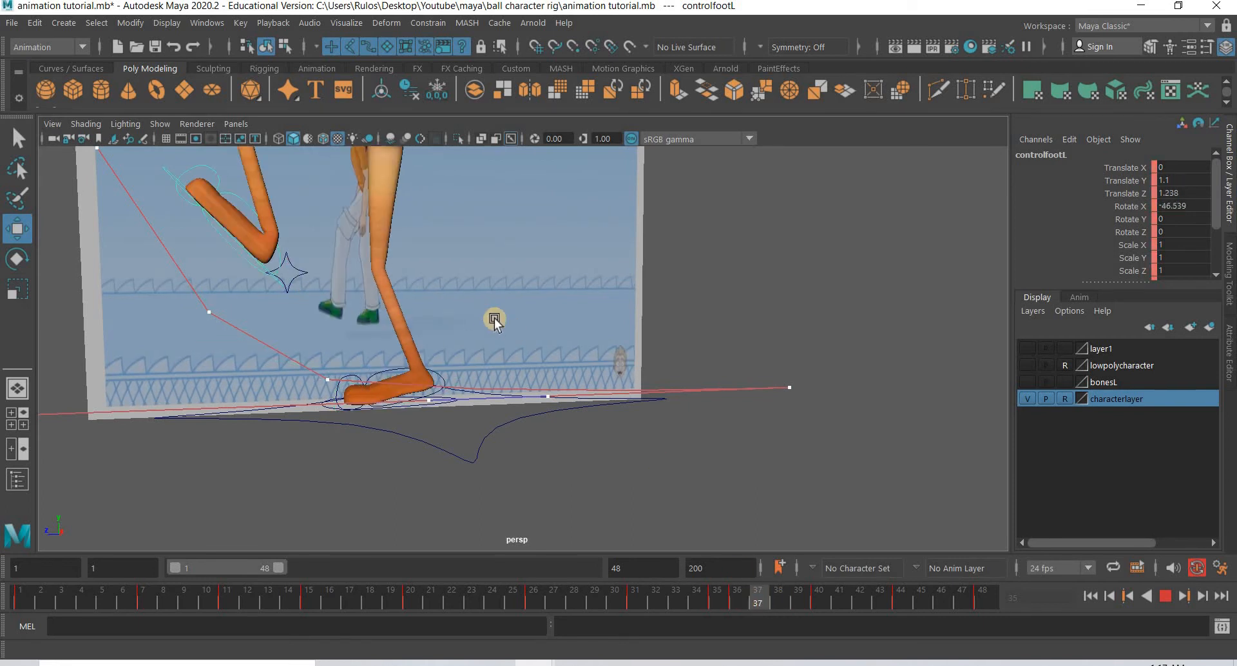
{"action": "right_click_drag", "start_coordinate": [568, 439], "coordinate": [543, 427], "text": "alt"}
{"action": "middle_click_drag", "start_coordinate": [348, 364], "coordinate": [426, 472], "text": "alt"}
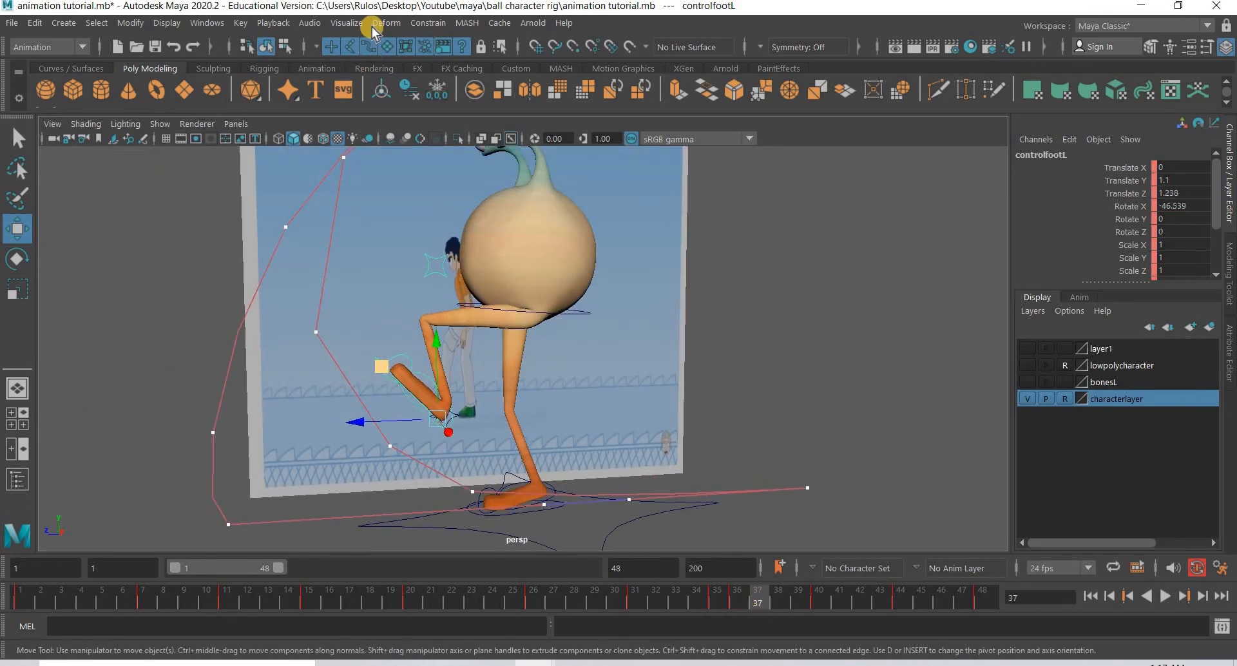
{"action": "left_click", "coordinate": [346, 23]}
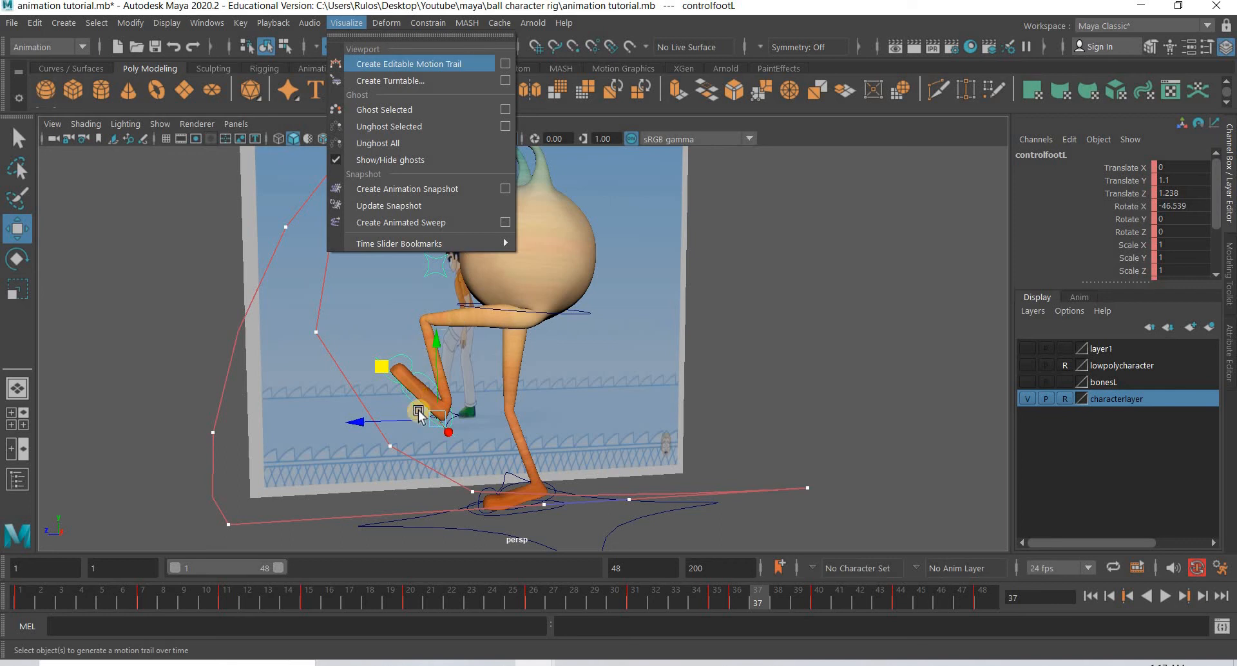
{"action": "left_click_drag", "start_coordinate": [327, 385], "coordinate": [308, 392]}
Move the left foot control forward at frame 38, to Translate Y 2.121 and Translate Z 2.36
{"action": "left_click", "coordinate": [779, 597]}
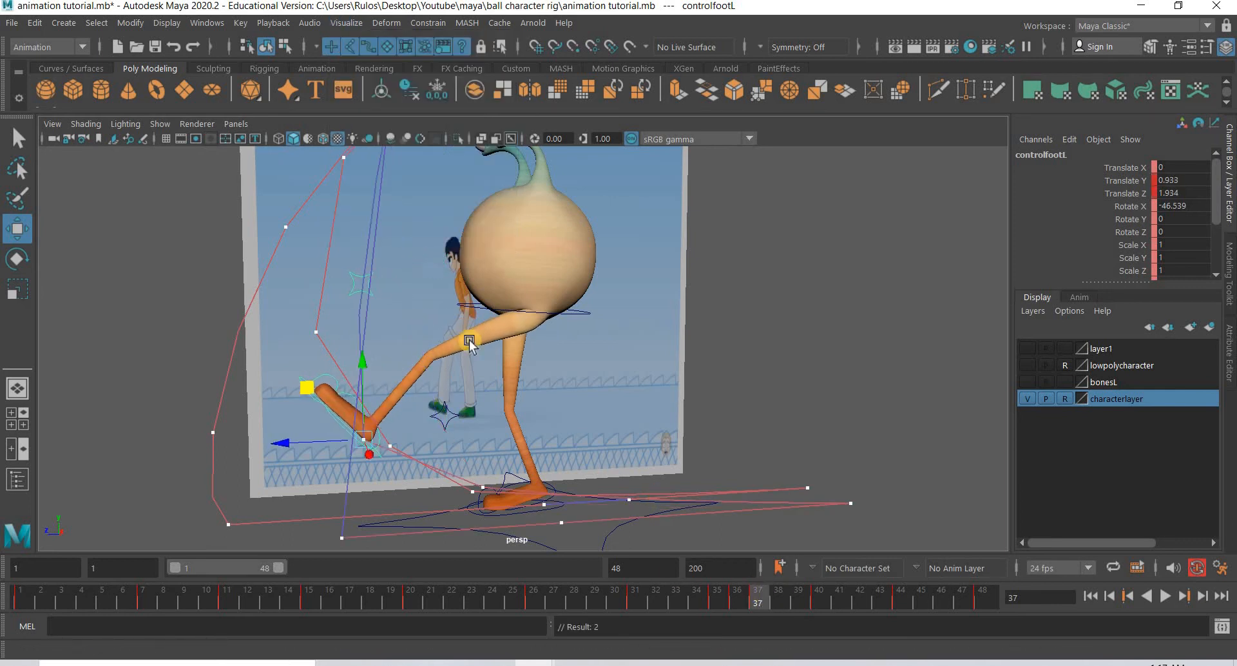
{"action": "left_click_drag", "start_coordinate": [304, 260], "coordinate": [256, 260]}
{"action": "left_click", "coordinate": [780, 603]}
Reposition the left foot control at frame 39 to Translate Y 3.171 and Translate Z 2.23 along the kick's arc
{"action": "left_click", "coordinate": [796, 604]}
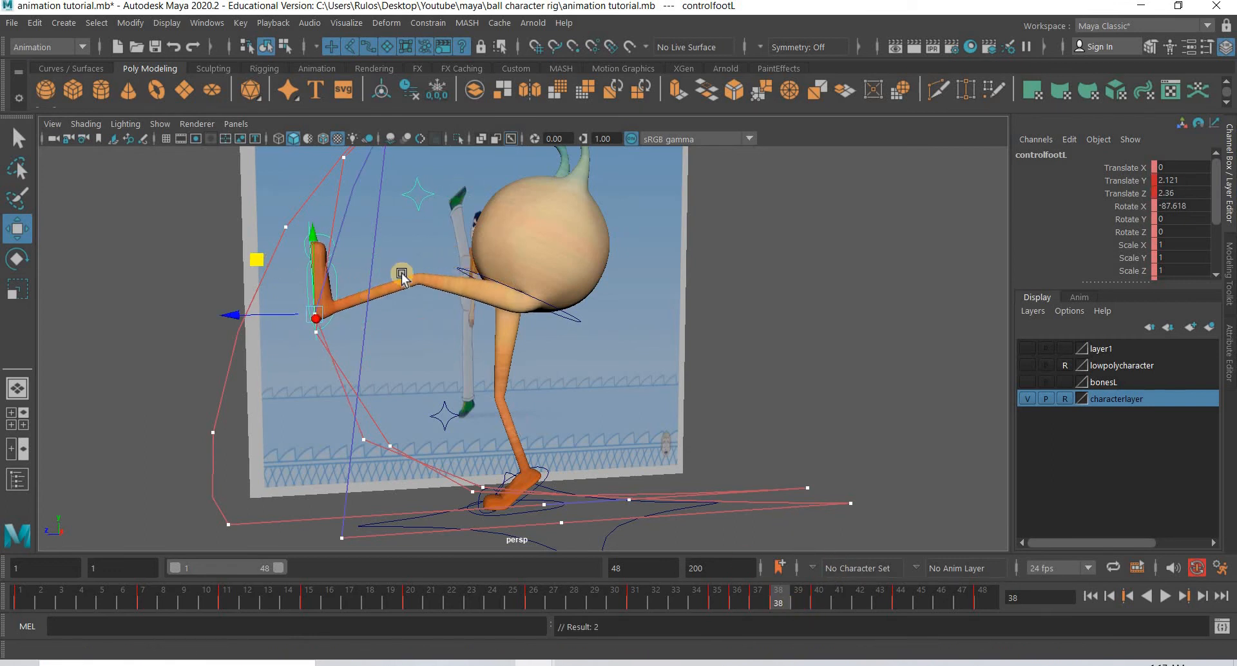
{"action": "middle_click_drag", "start_coordinate": [319, 158], "coordinate": [355, 309], "text": "alt"}
{"action": "mouse_move", "coordinate": [340, 290]}
{"action": "left_mouse_down"}
{"action": "mouse_move", "coordinate": [321, 295]}
{"action": "mouse_move", "coordinate": [359, 302]}
{"action": "left_mouse_up"}
{"action": "scroll", "coordinate": [375, 329], "scroll_direction": "down", "scroll_amount": 3}
{"action": "middle_click_drag", "start_coordinate": [691, 523], "coordinate": [538, 424], "text": "alt"}
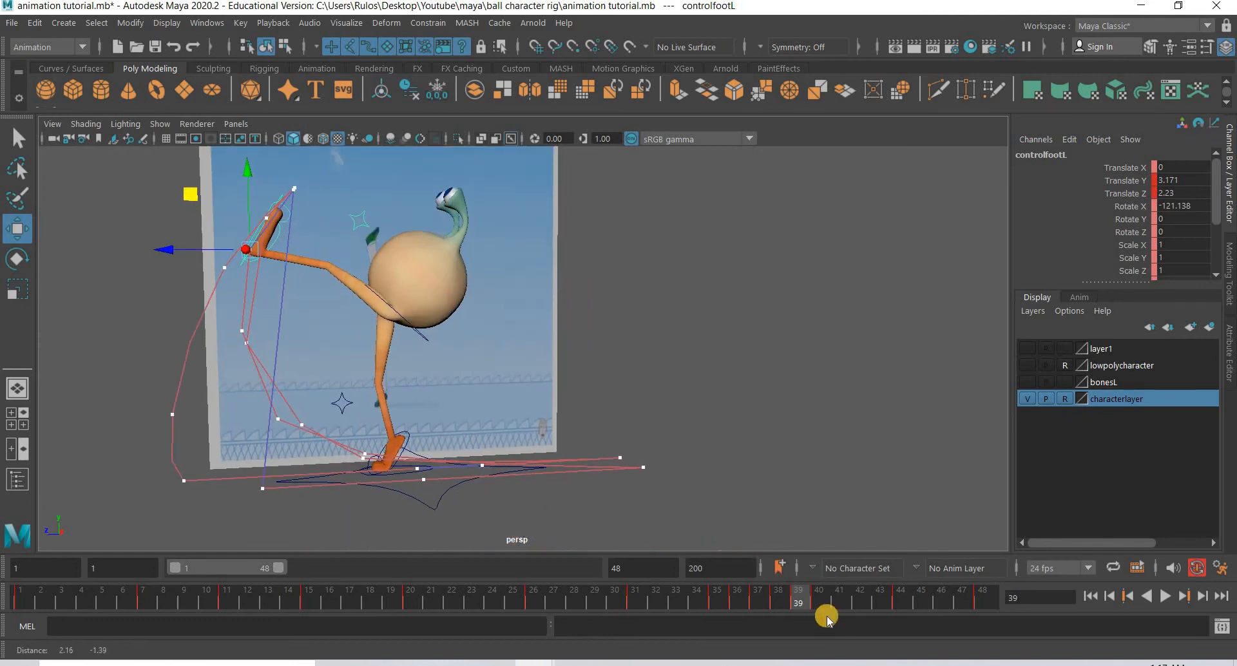
Move the left foot control forward and down at frame 46, to Translate Y 1.451 and Translate Z 2.395
{"action": "left_click", "coordinate": [829, 604]}
{"action": "left_click_drag", "start_coordinate": [838, 605], "coordinate": [936, 605]}
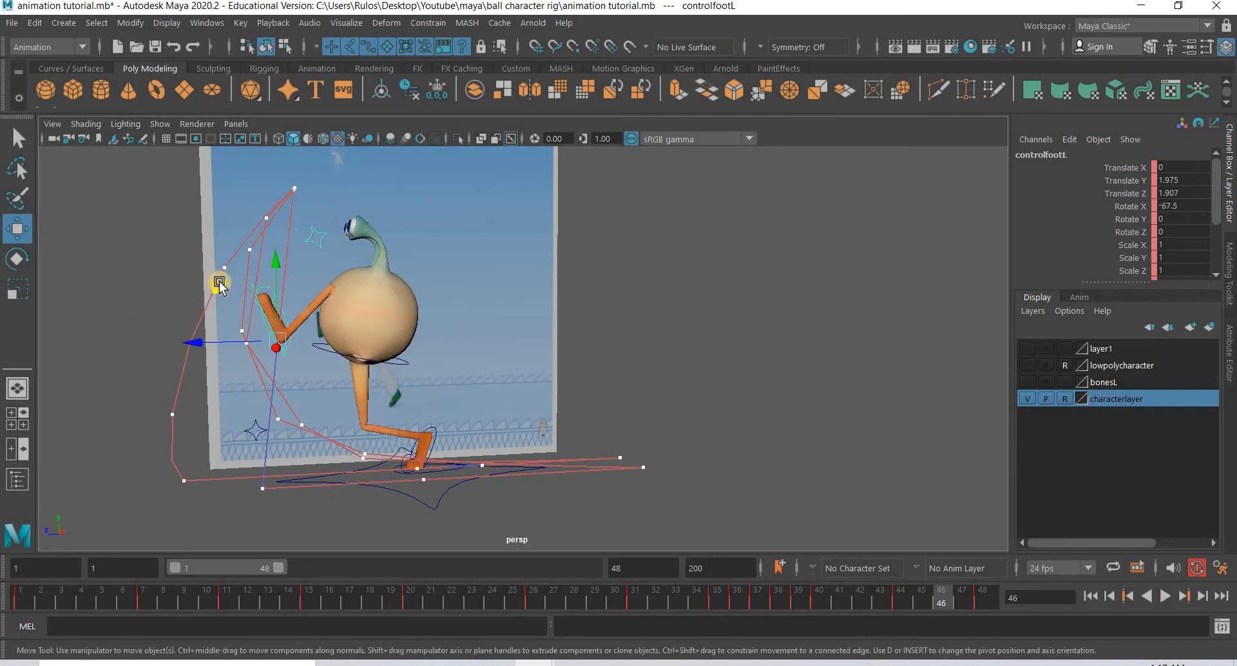
{"action": "left_click_drag", "start_coordinate": [192, 305], "coordinate": [181, 329]}
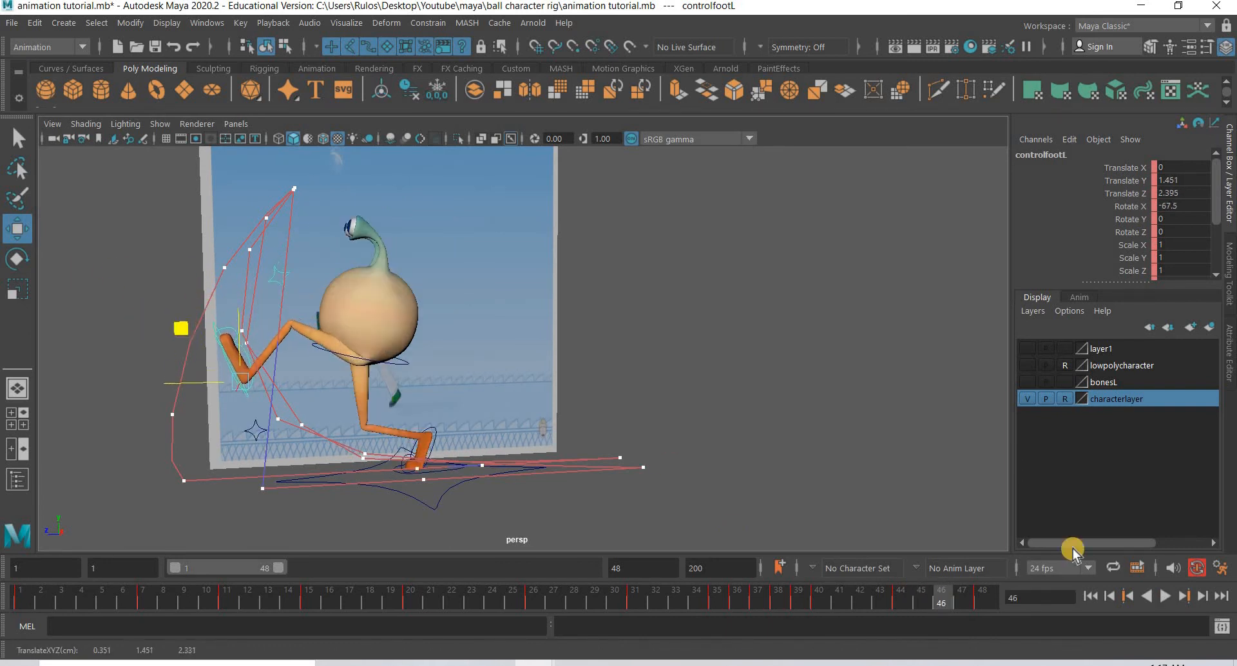
Move the left foot control forward at frame 47, to Translate Y 0.476 and Translate Z 2.512
{"action": "left_click", "coordinate": [939, 601]}
{"action": "left_click", "coordinate": [958, 601]}
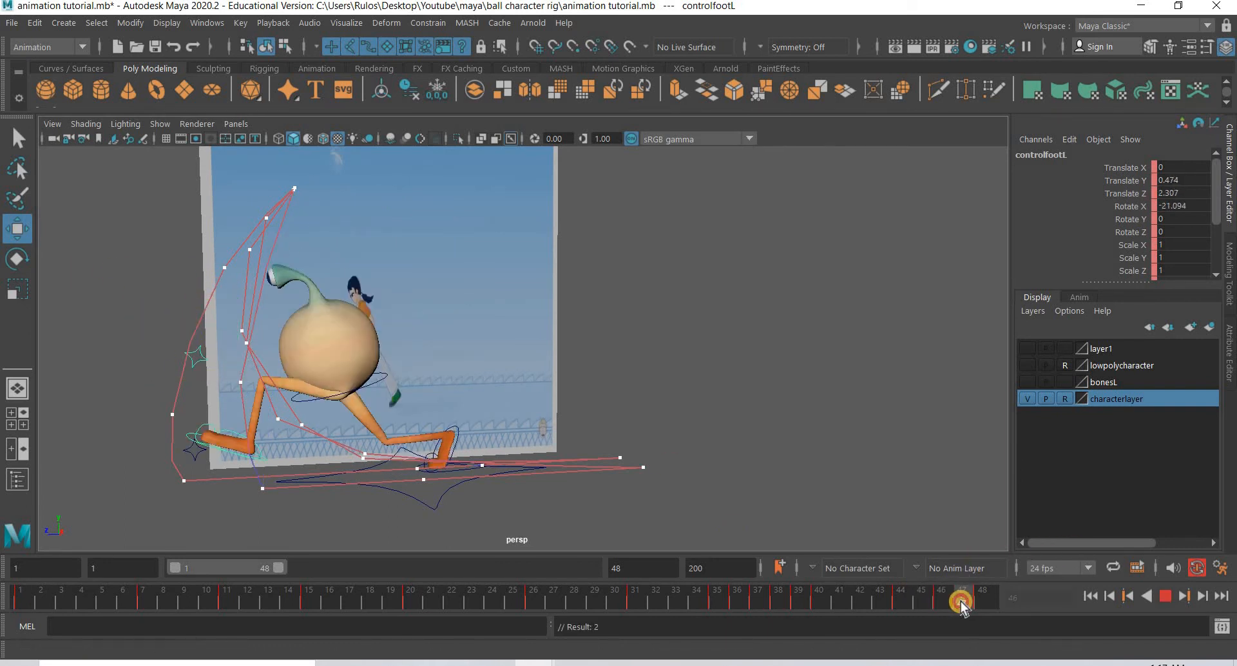
{"action": "left_click_drag", "start_coordinate": [183, 408], "coordinate": [171, 409]}
{"action": "left_click", "coordinate": [959, 606]}
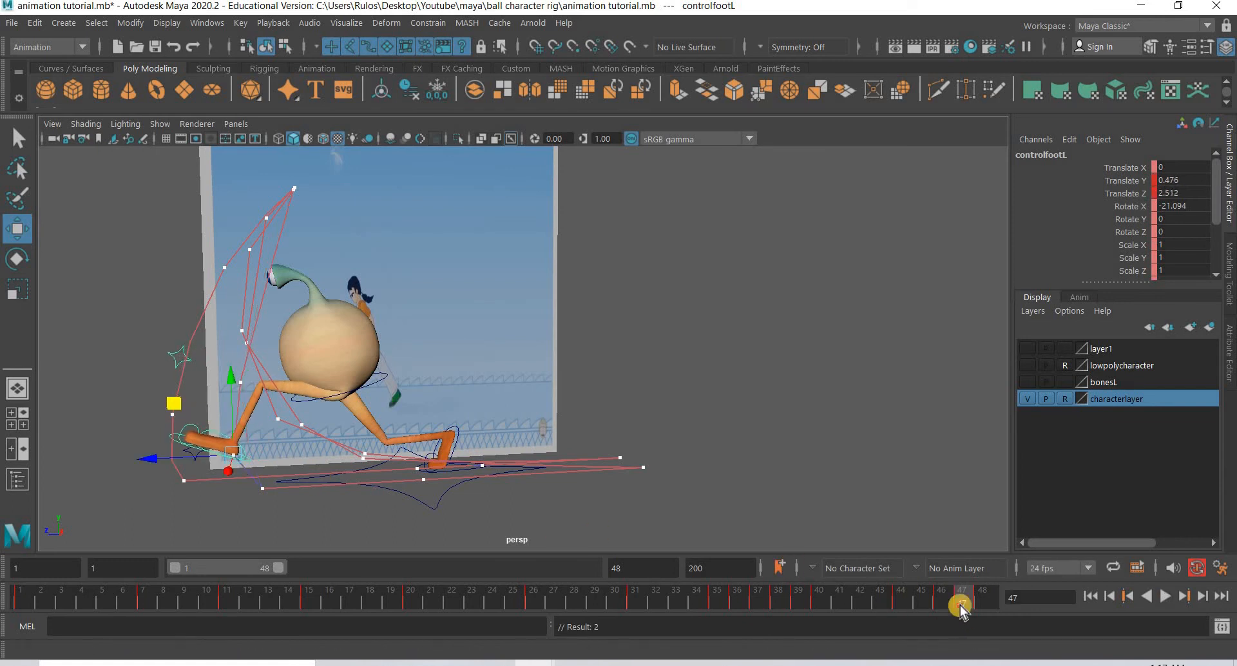
Reposition the left foot control to Translate Y 2.77 and Z 2.285 at frame 45, and to Translate Z 2.584 at frame 46
{"action": "left_click_drag", "start_coordinate": [991, 609], "coordinate": [921, 600]}
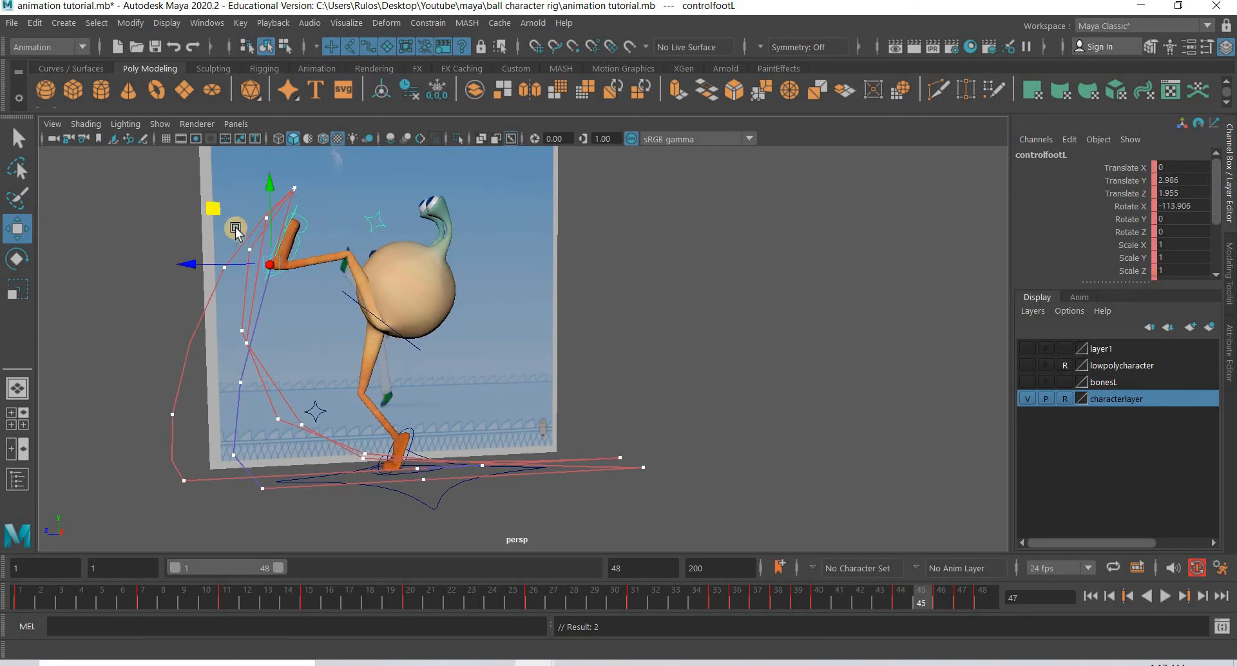
{"action": "left_click_drag", "start_coordinate": [199, 232], "coordinate": [192, 237]}
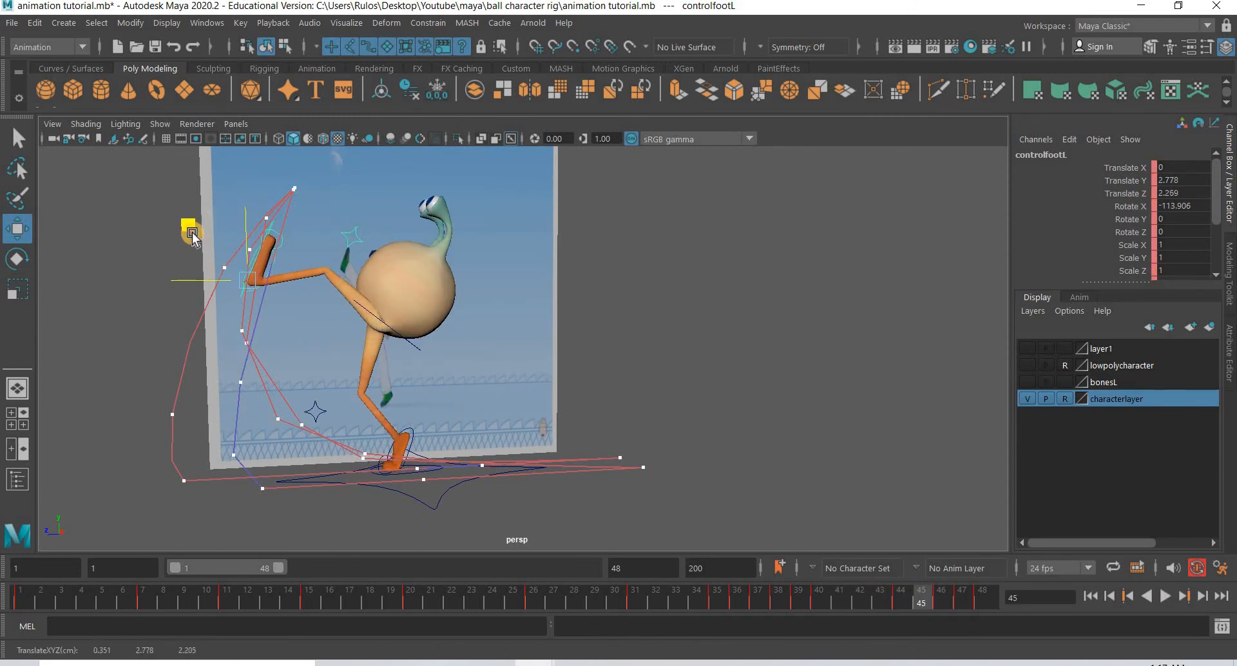
{"action": "left_click", "coordinate": [939, 603]}
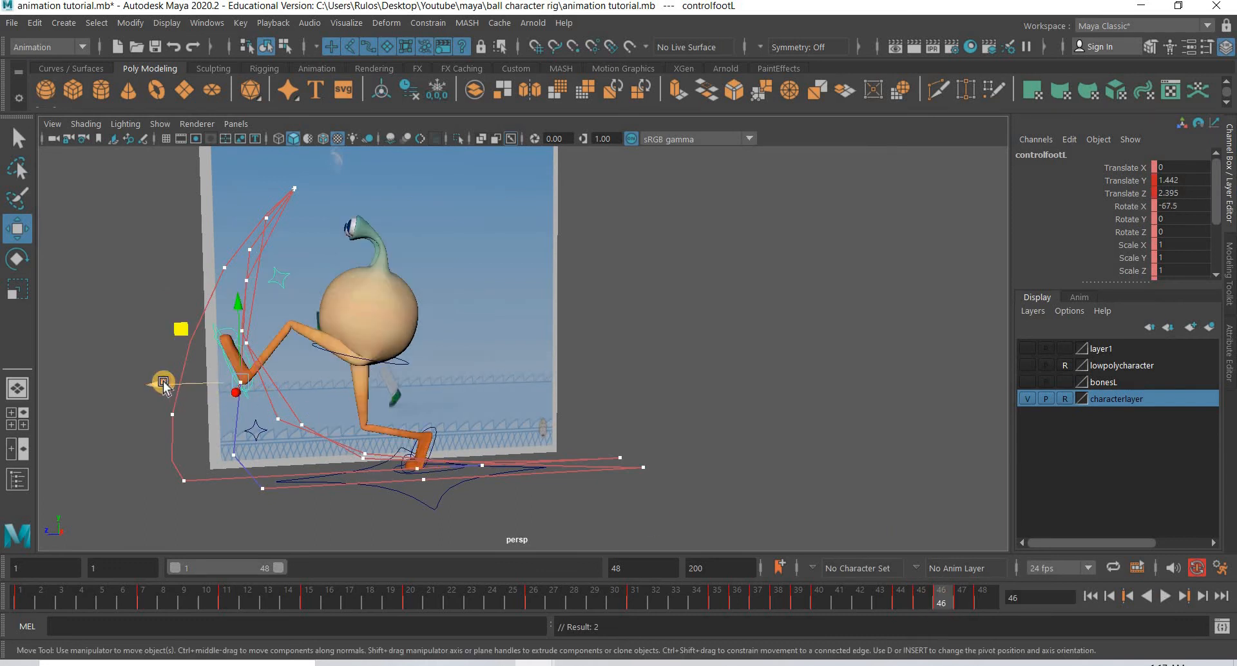
{"action": "left_click_drag", "start_coordinate": [163, 383], "coordinate": [147, 384]}
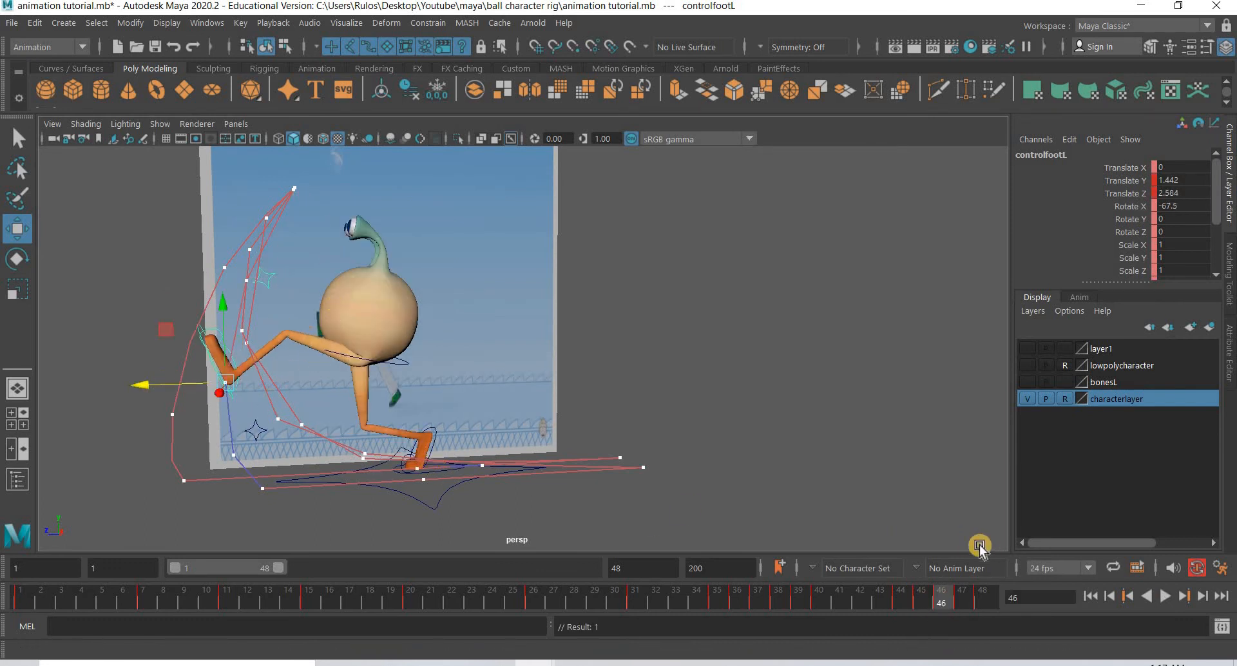
{"action": "key", "text": "alt+v"}
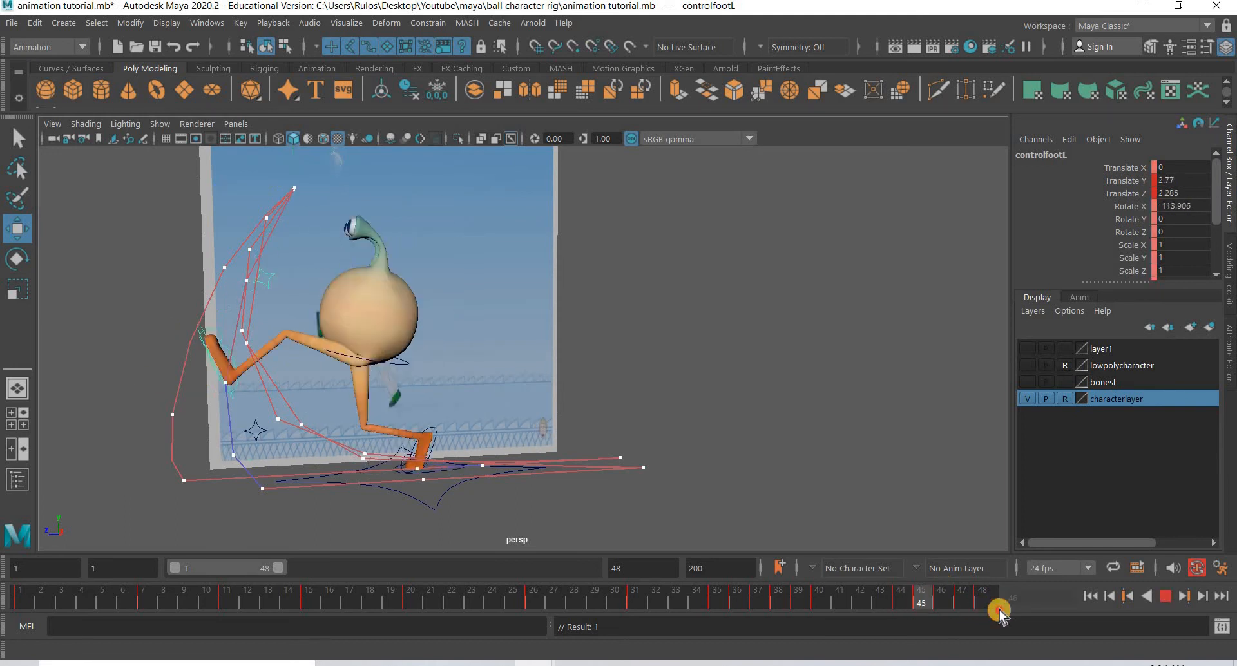
{"action": "left_click", "coordinate": [716, 588]}
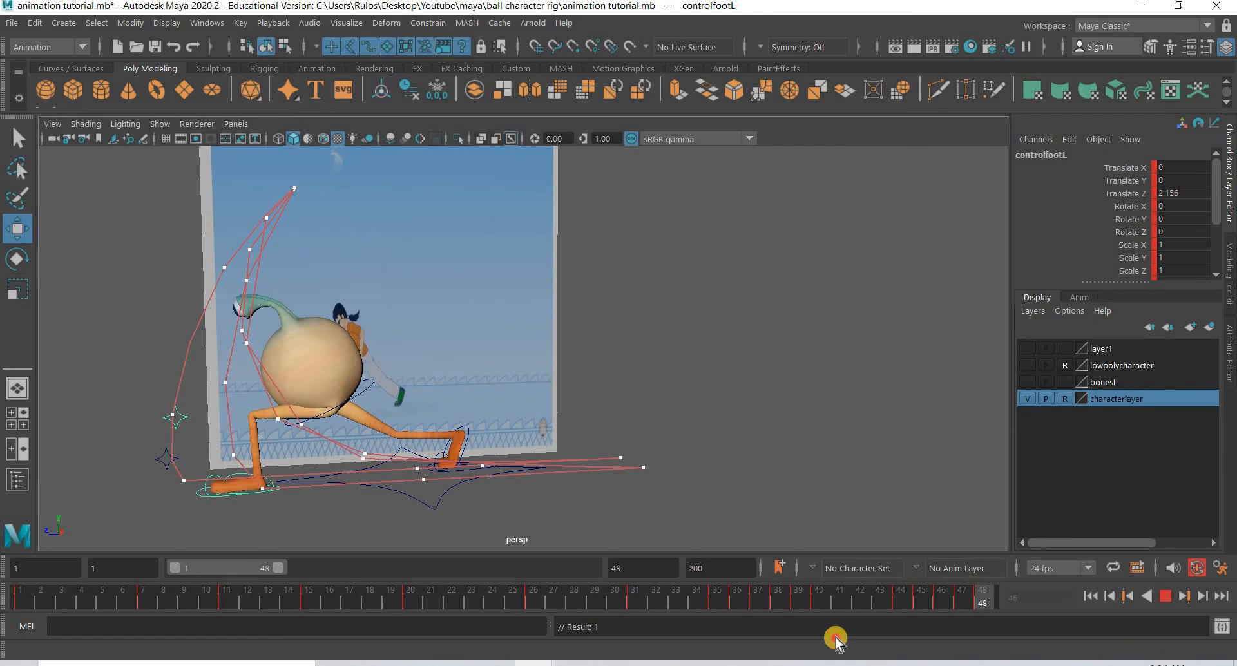
Select the character's main body control at frame 1, ready for rotating
{"action": "left_click_drag", "start_coordinate": [35, 591], "coordinate": [8, 591]}
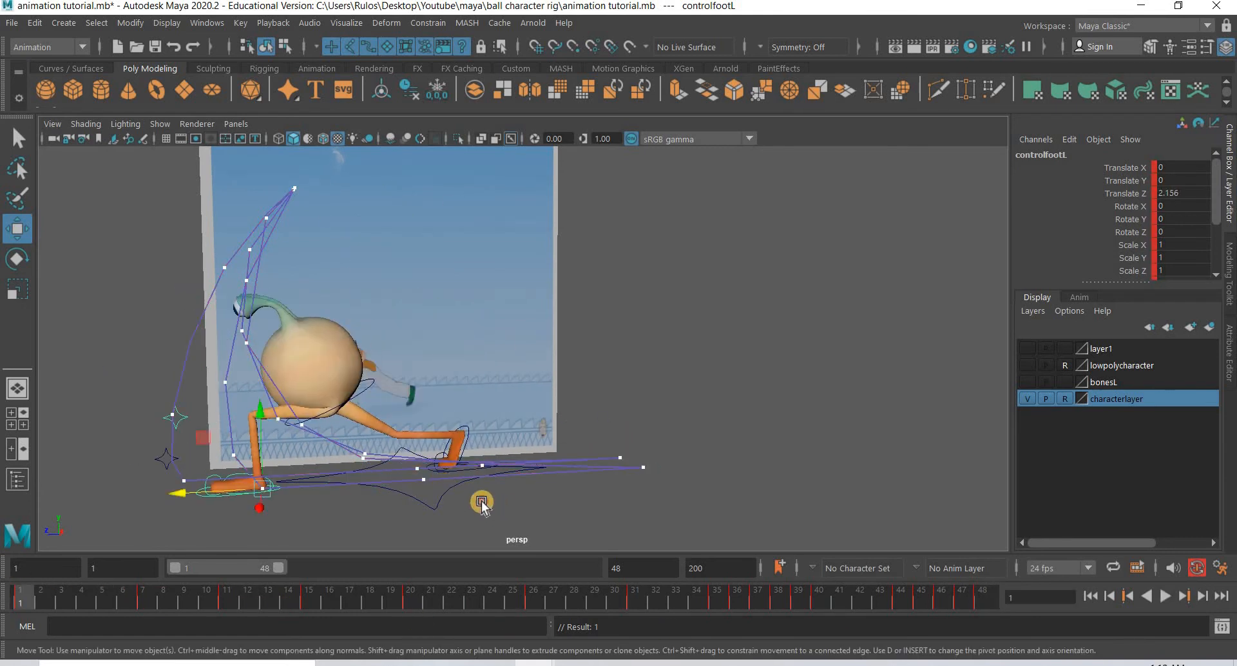
{"action": "left_click_drag", "start_coordinate": [483, 500], "coordinate": [543, 387], "text": "alt"}
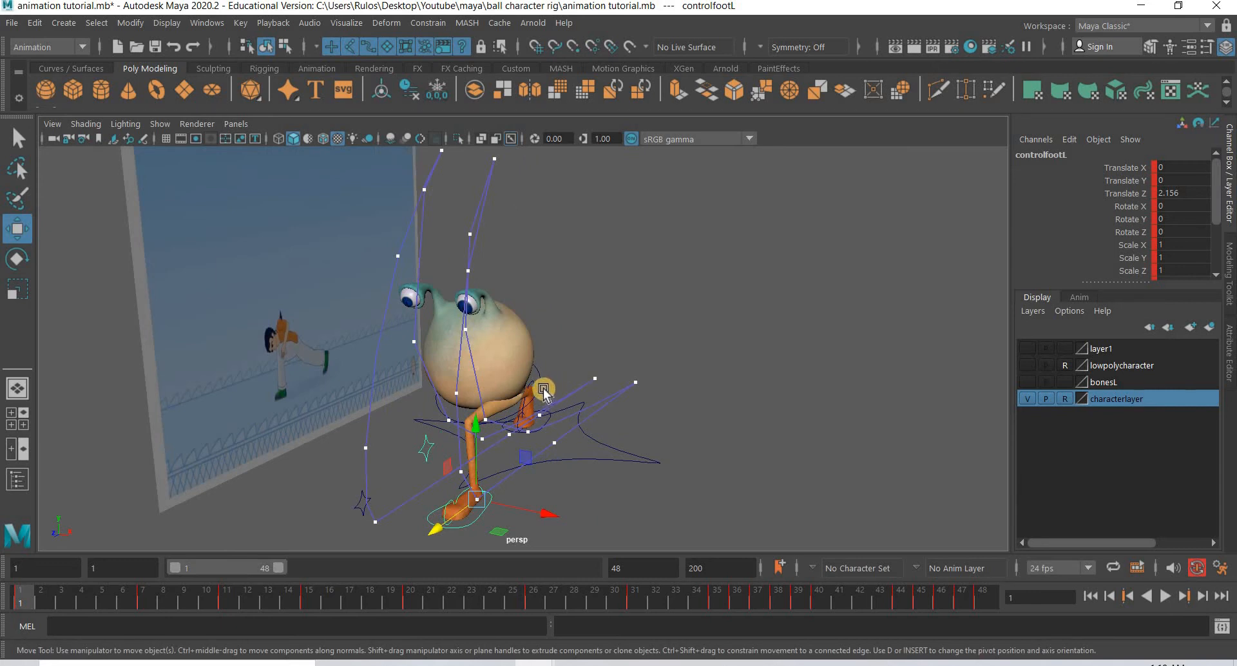
{"action": "left_click", "coordinate": [542, 384]}
{"action": "left_click_drag", "start_coordinate": [656, 436], "coordinate": [643, 446], "text": "alt"}
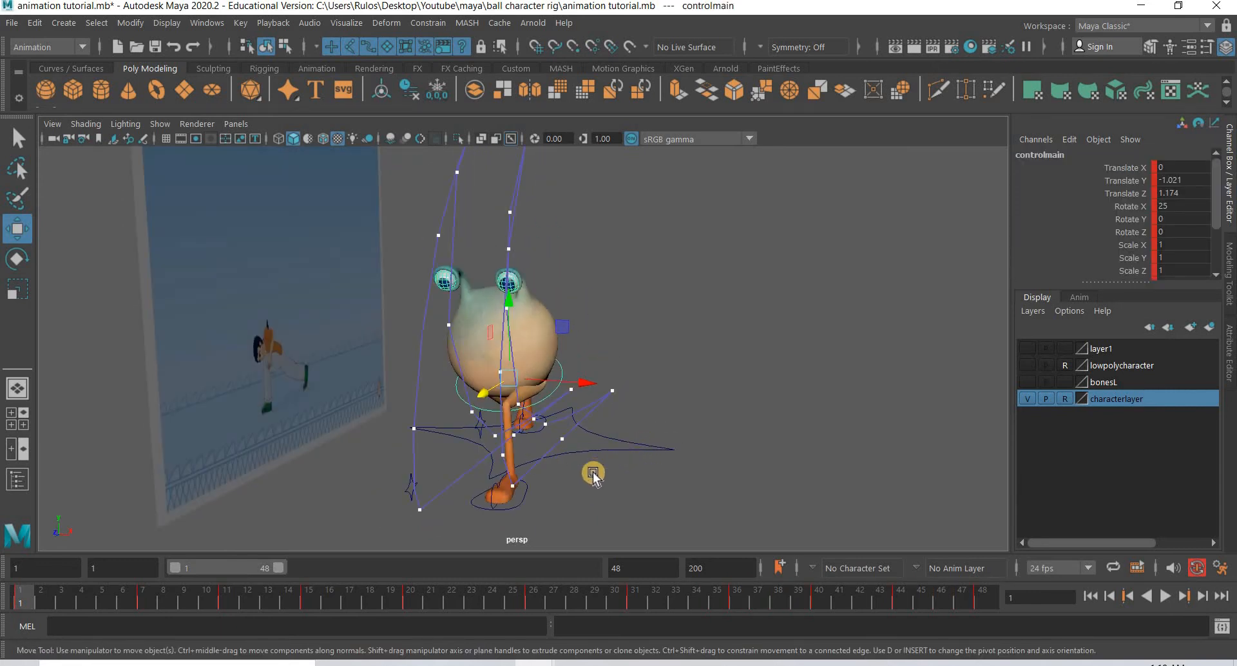
{"action": "left_click", "coordinate": [15, 265]}
{"action": "left_click_drag", "start_coordinate": [673, 467], "coordinate": [512, 436], "text": "alt"}
{"action": "left_click_drag", "start_coordinate": [35, 600], "coordinate": [142, 599]}
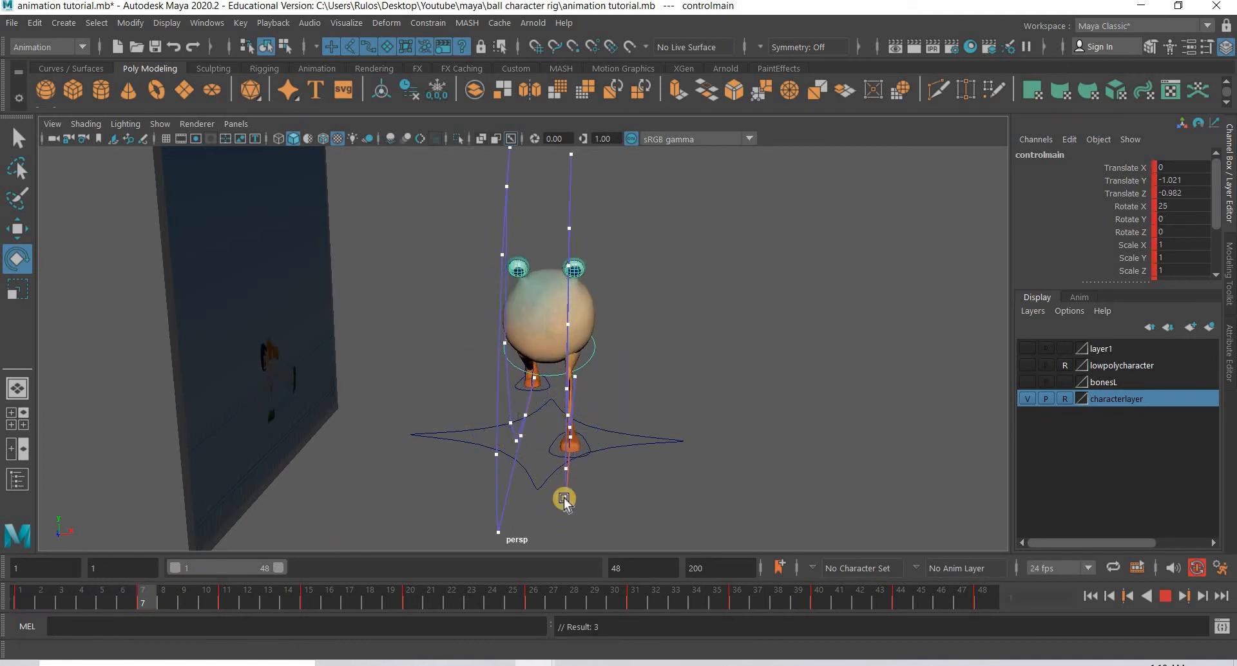
{"action": "key", "text": "comma"}
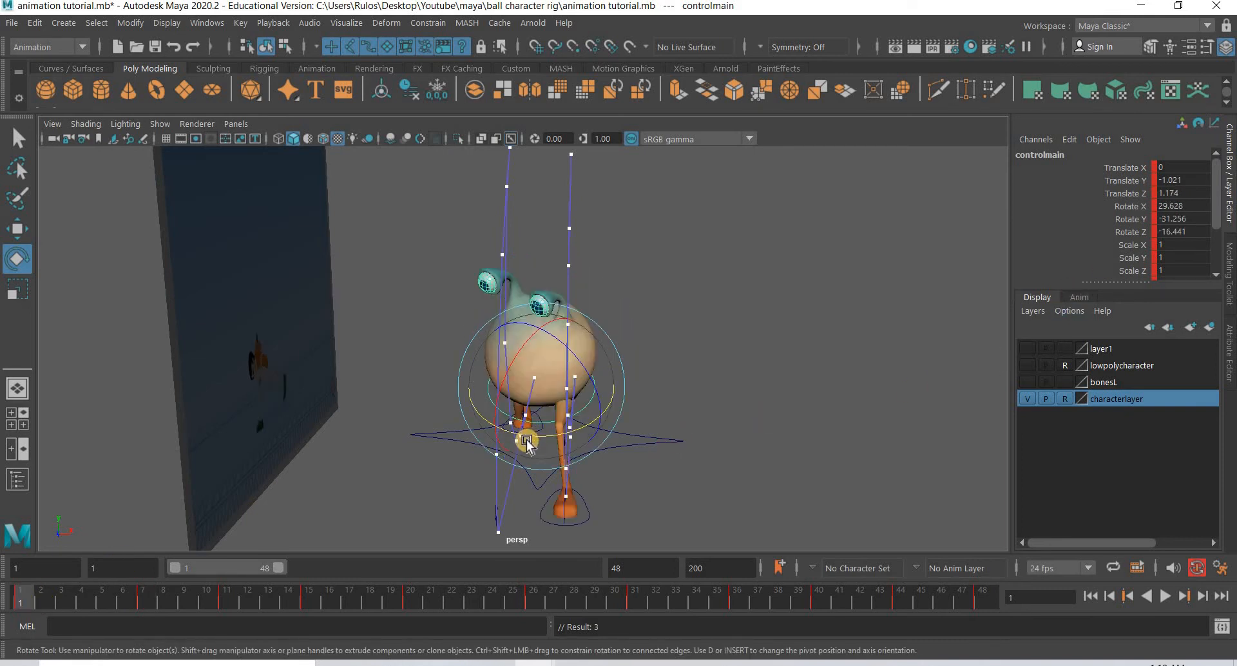
{"action": "key", "text": "ctrl+z"}
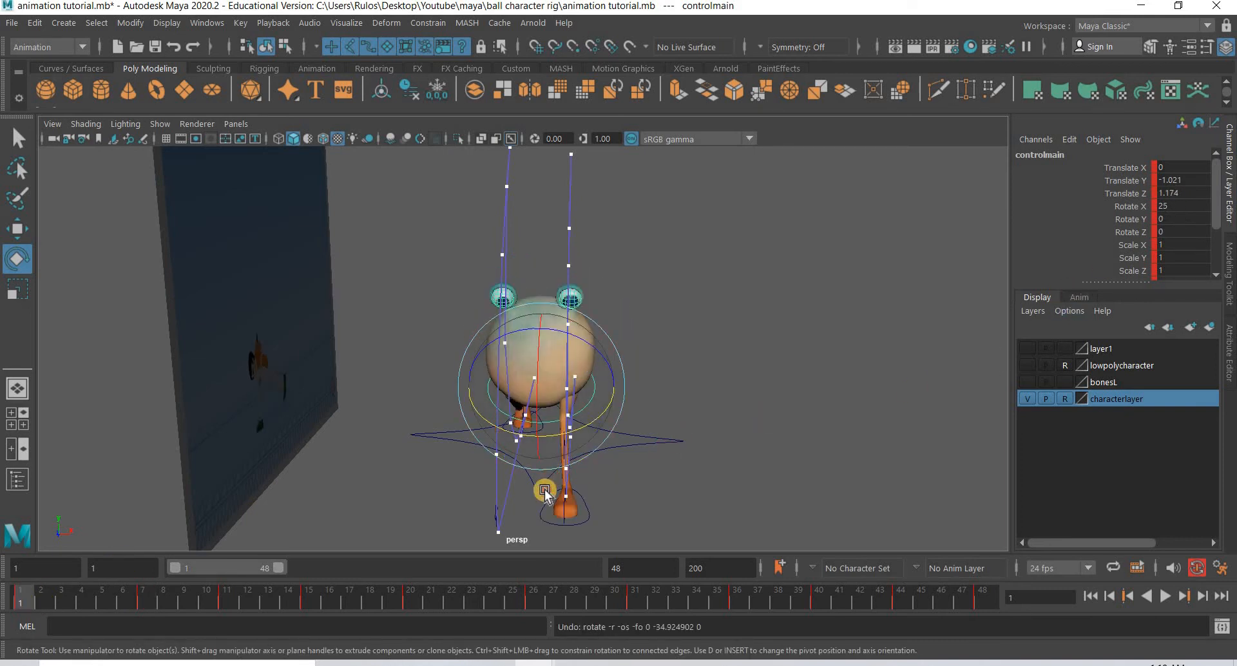
Rotate the main control to X 31.449, Y -35.903, Z -19.73 at frame 1 and X 28.986, Y -29.296, Z -15.167 at frame 7
{"action": "left_click_drag", "start_coordinate": [544, 493], "coordinate": [469, 469], "text": "alt"}
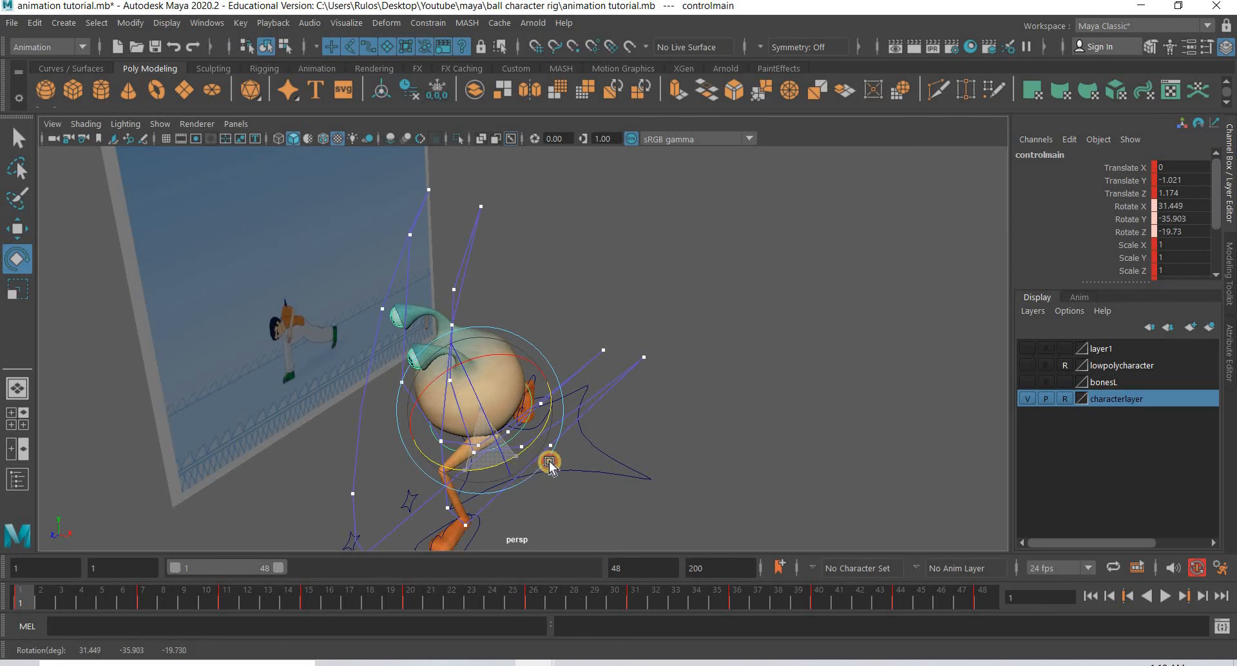
{"action": "left_click_drag", "start_coordinate": [554, 459], "coordinate": [401, 541], "text": "alt"}
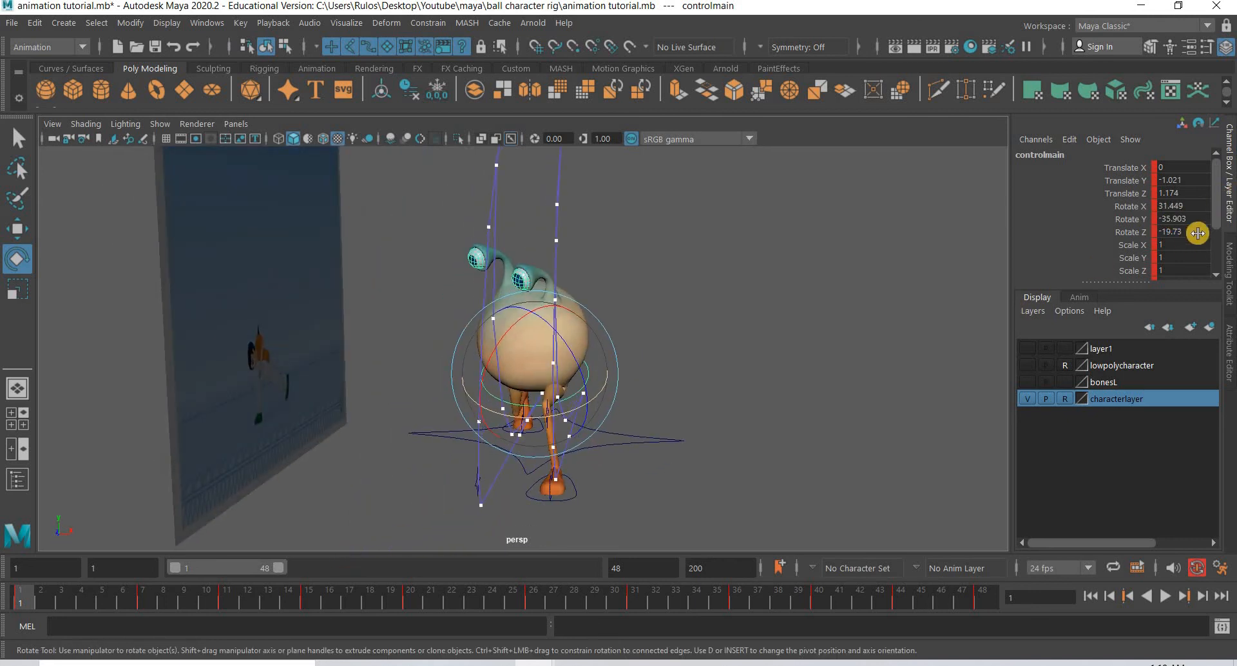
{"action": "key", "text": "period"}
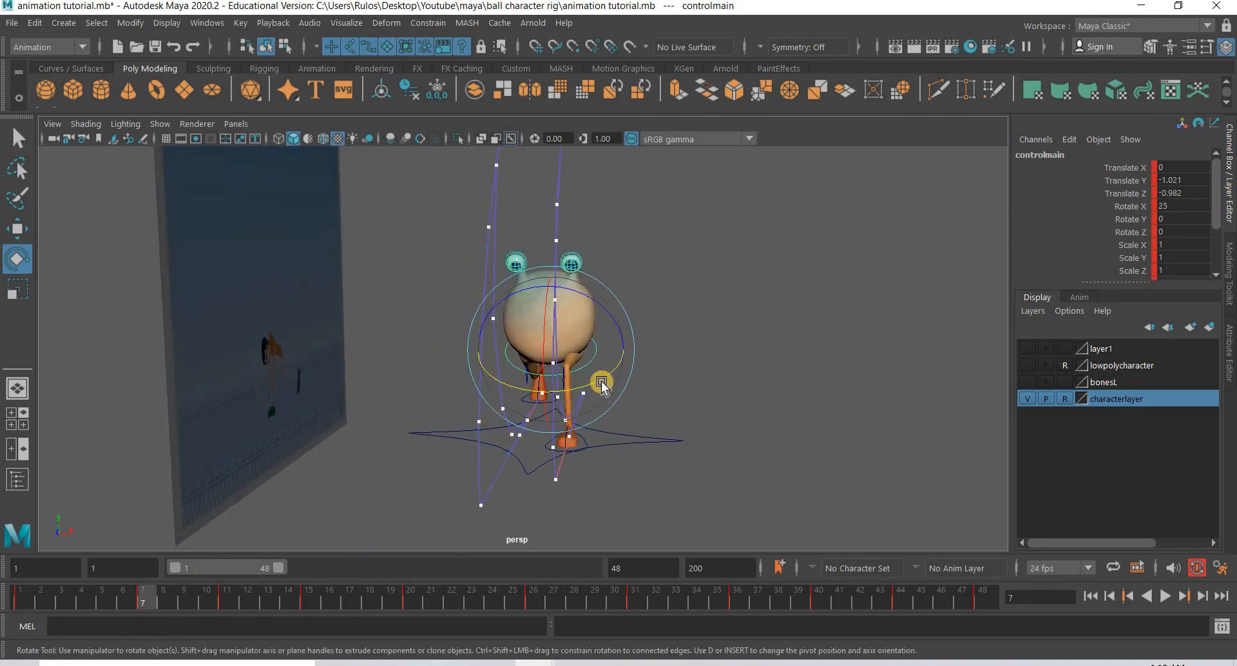
{"action": "left_click_drag", "start_coordinate": [595, 387], "coordinate": [525, 428]}
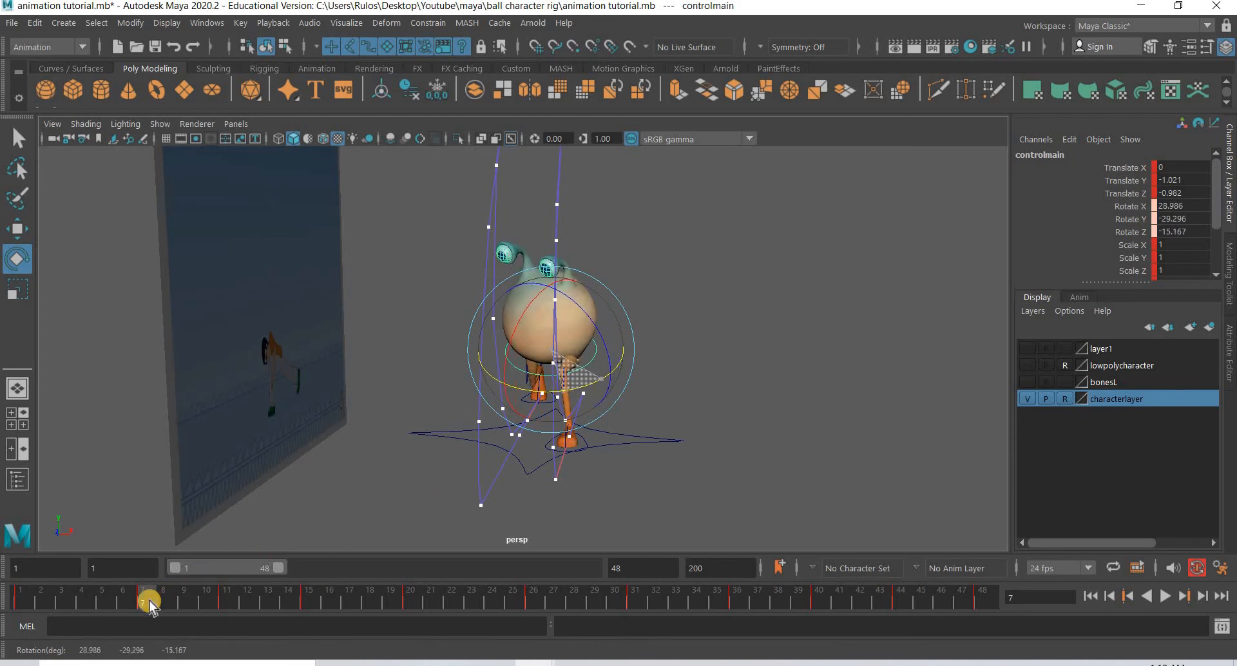
Twist the main control at frame 15 to Rotate X -56.506, Y 23.28 and Z -30.847, and key the pose
{"action": "key", "text": "alt+v"}
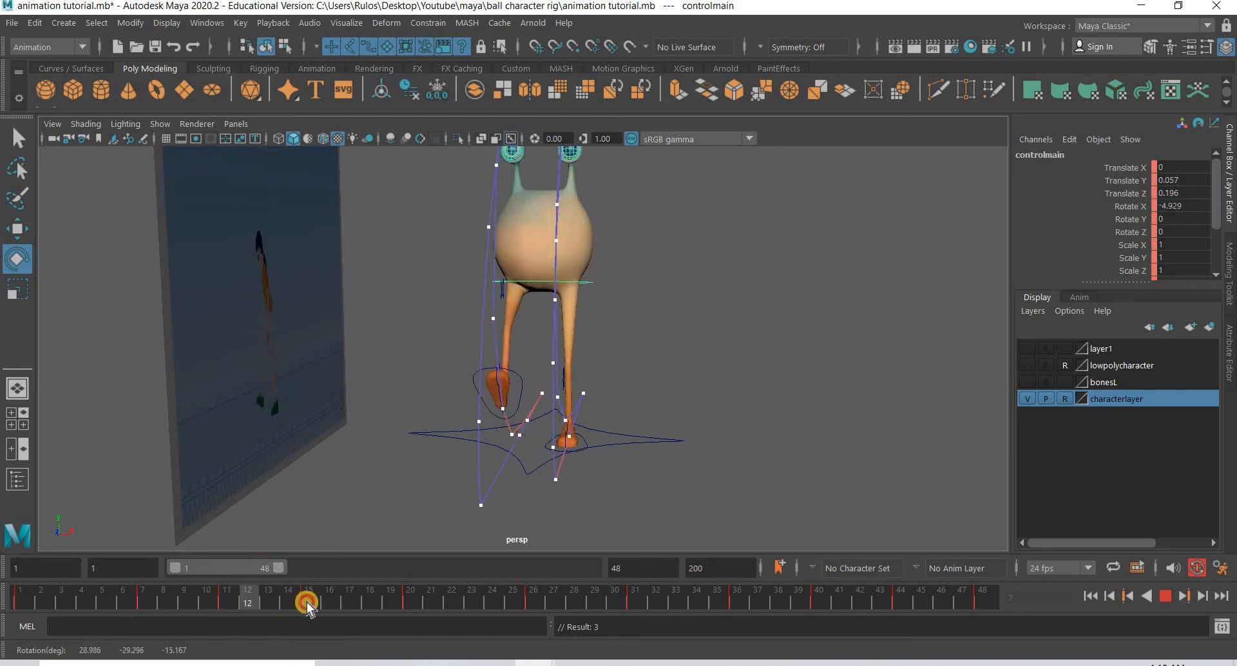
{"action": "key", "text": "alt+v"}
{"action": "left_click_drag", "start_coordinate": [617, 390], "coordinate": [608, 301], "text": "alt"}
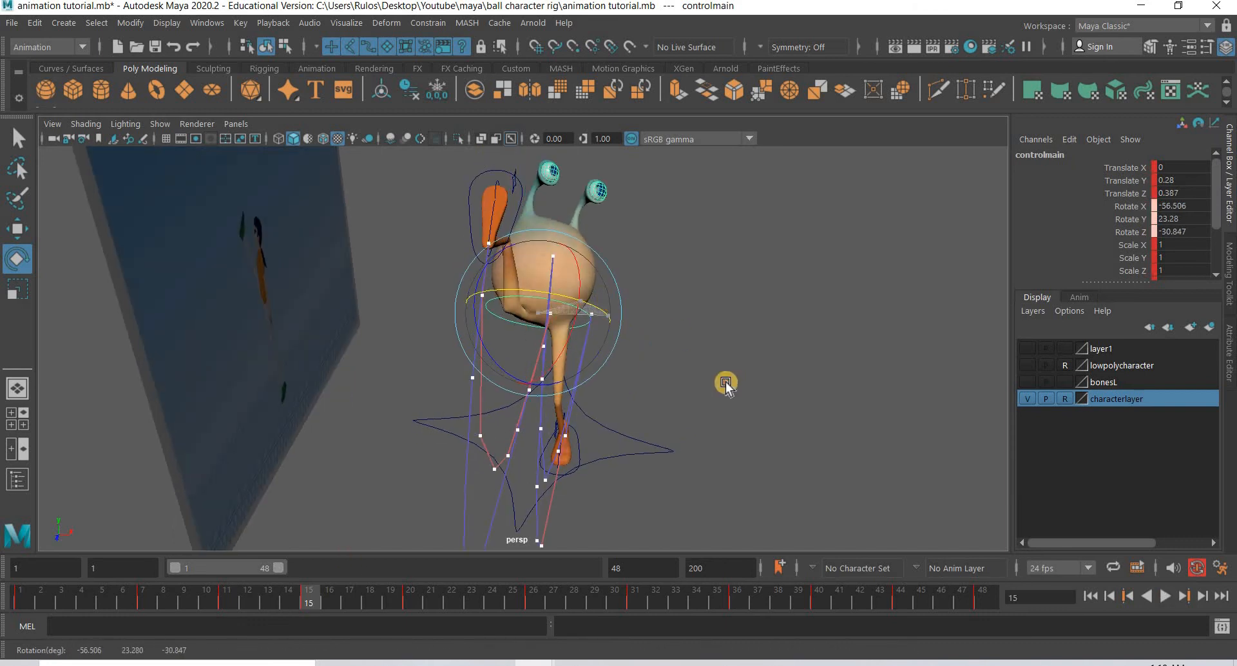
{"action": "key", "text": "s"}
{"action": "left_click_drag", "start_coordinate": [674, 384], "coordinate": [639, 378], "text": "alt"}
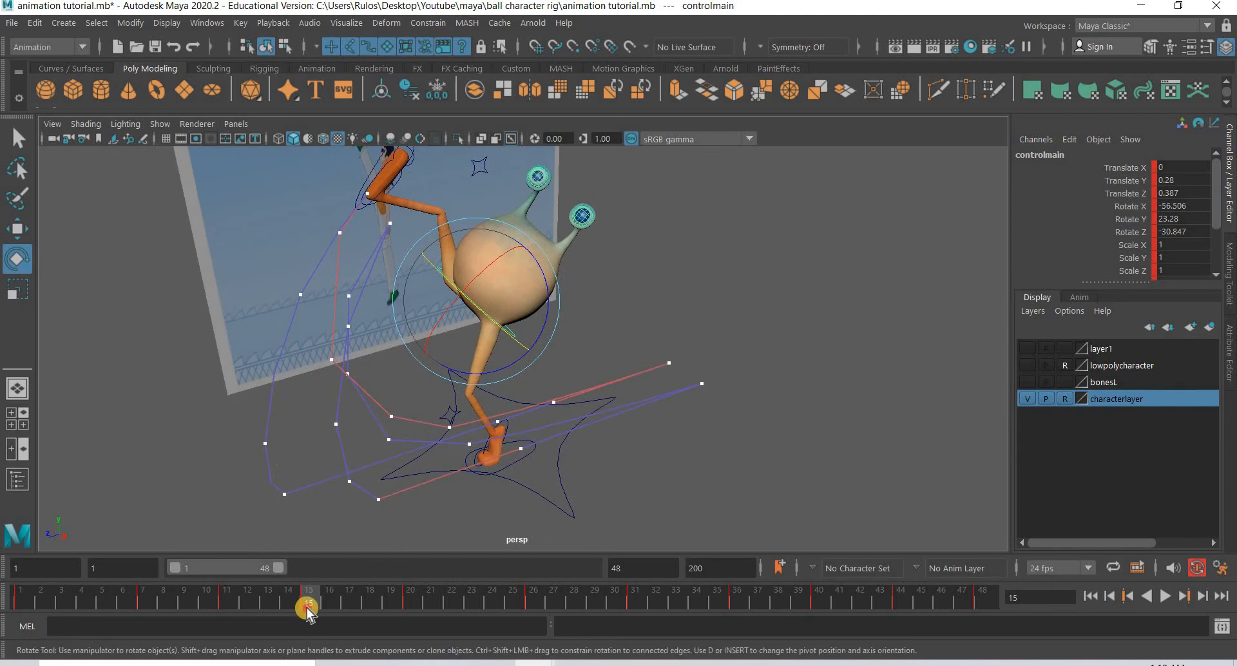
Rotate the main control at frame 20 to X -55.009, Y 20.762, Z -26.859 and raise it to Translate Y about 0.39
{"action": "left_click_drag", "start_coordinate": [382, 608], "coordinate": [410, 602]}
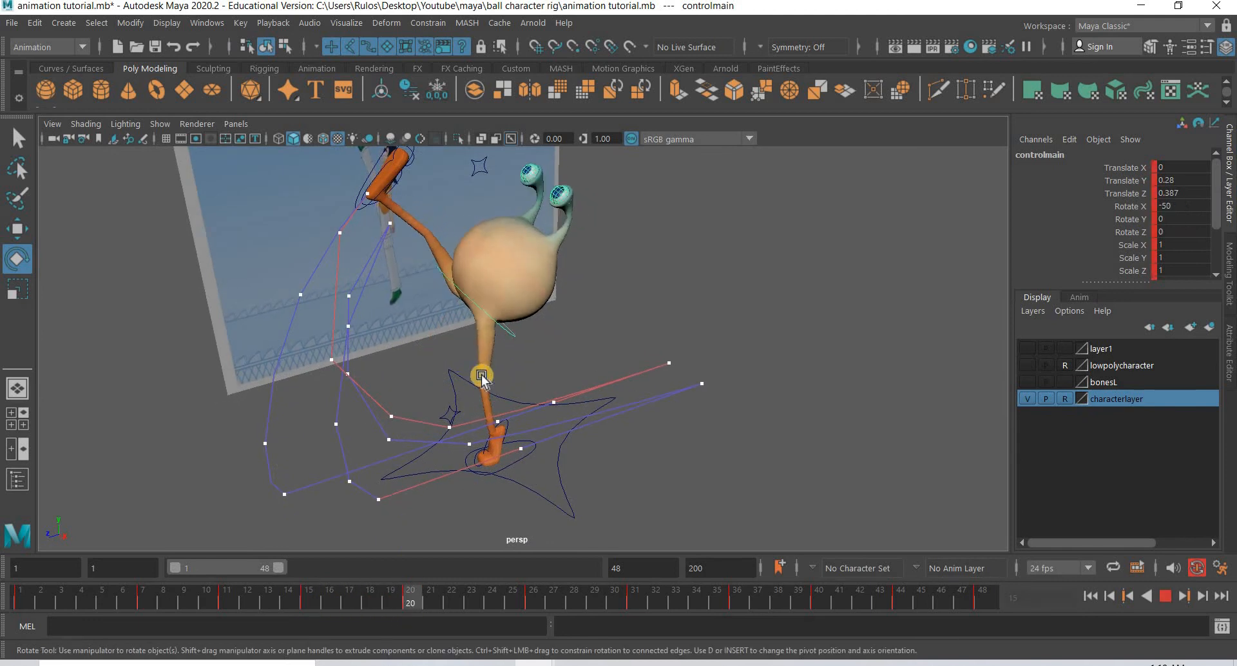
{"action": "left_click_drag", "start_coordinate": [506, 329], "coordinate": [524, 382]}
{"action": "left_click", "coordinate": [18, 228]}
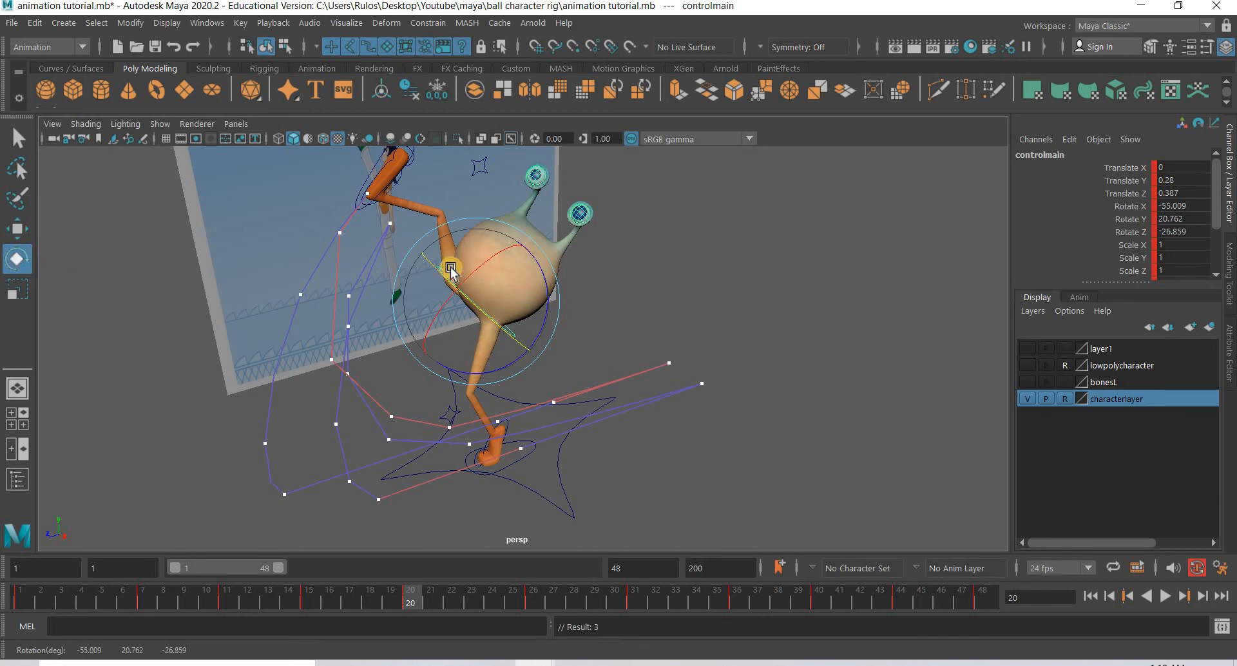
{"action": "left_click_drag", "start_coordinate": [475, 243], "coordinate": [475, 242]}
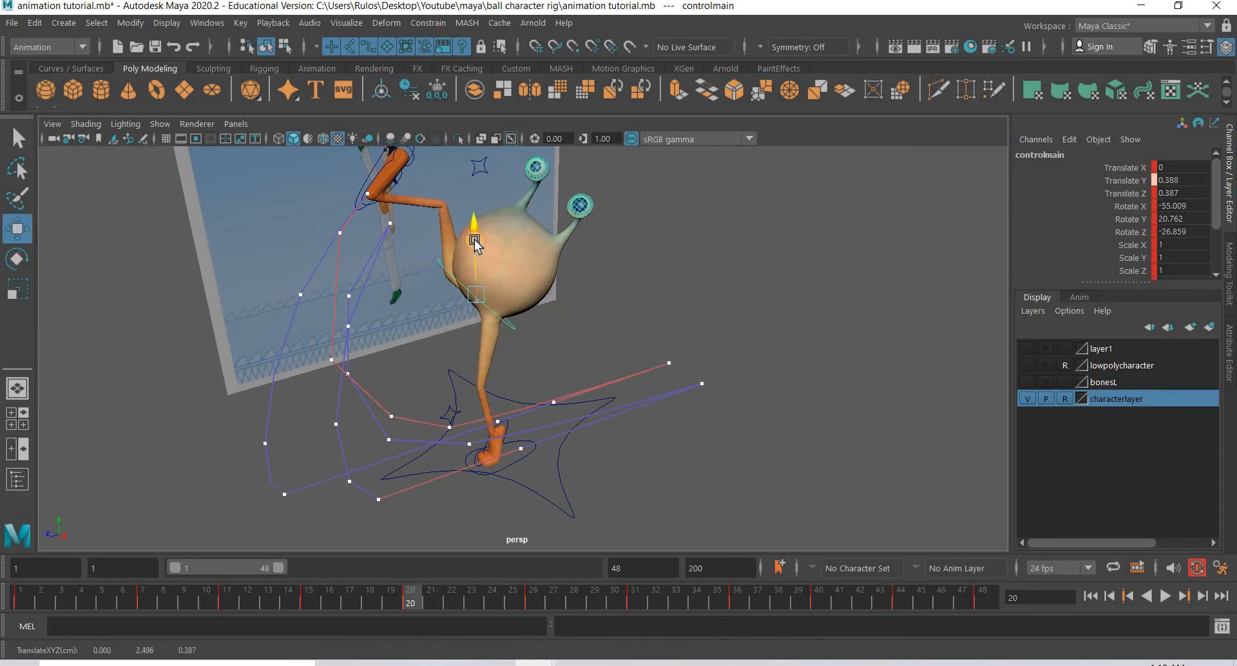
Try twisting the main control at frame 22 to Rotate X -39.019, Y 31.812 and Z -31.789, and undo the rotation
{"action": "left_click_drag", "start_coordinate": [506, 310], "coordinate": [410, 237], "text": "alt"}
{"action": "left_click", "coordinate": [408, 263]}
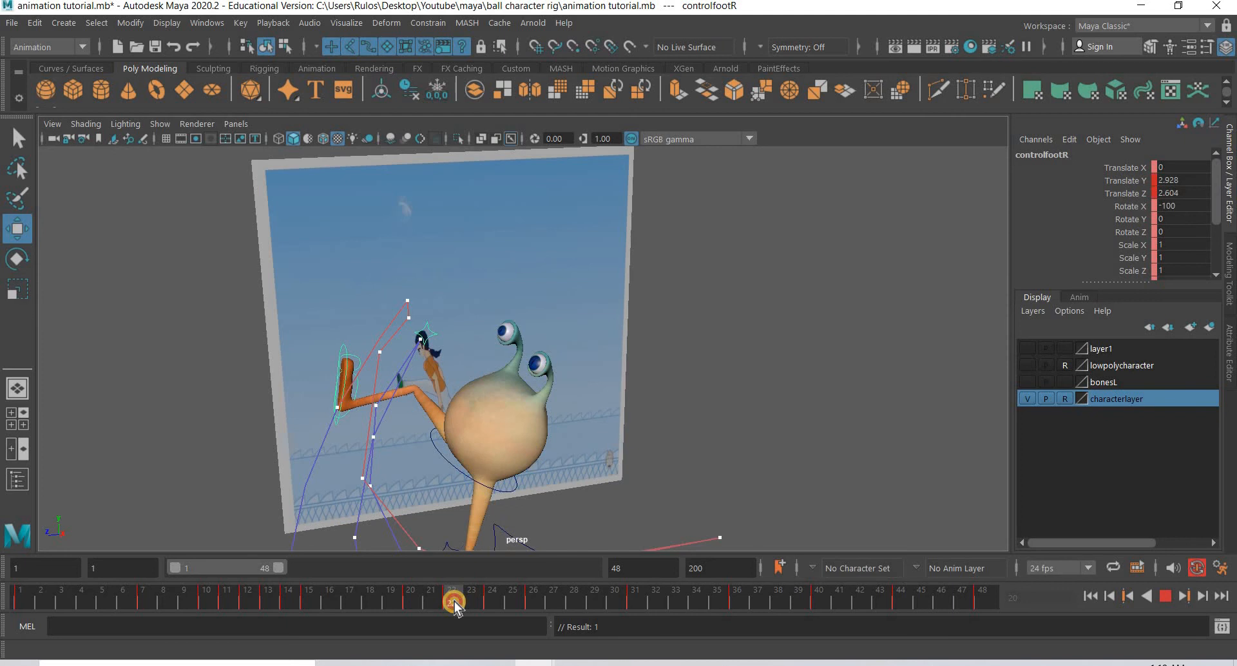
{"action": "middle_click_drag", "start_coordinate": [511, 489], "coordinate": [497, 403], "text": "alt"}
{"action": "left_click", "coordinate": [504, 417]}
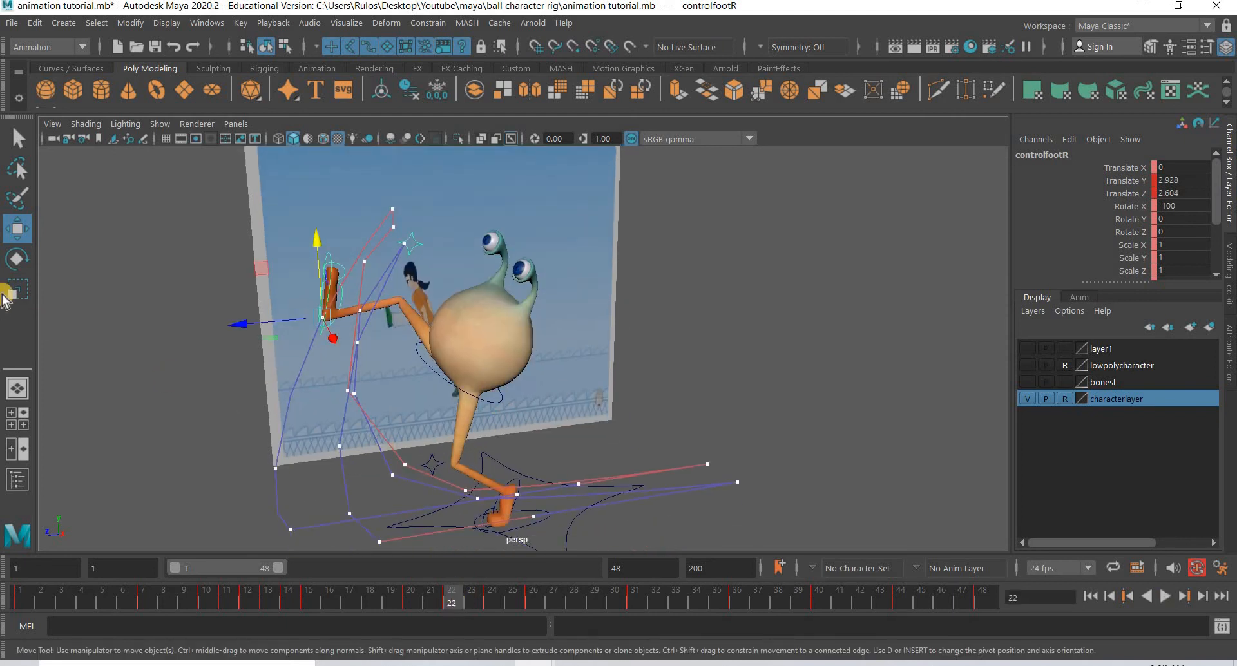
{"action": "left_click", "coordinate": [18, 260]}
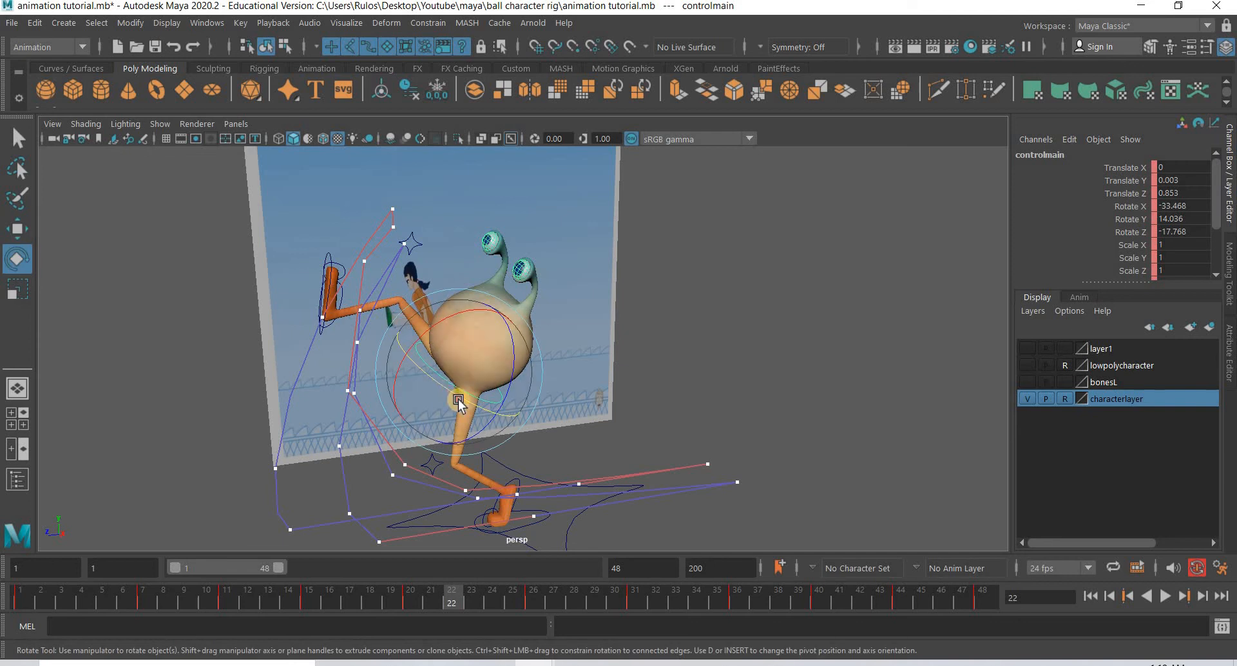
{"action": "left_click_drag", "start_coordinate": [451, 394], "coordinate": [488, 549]}
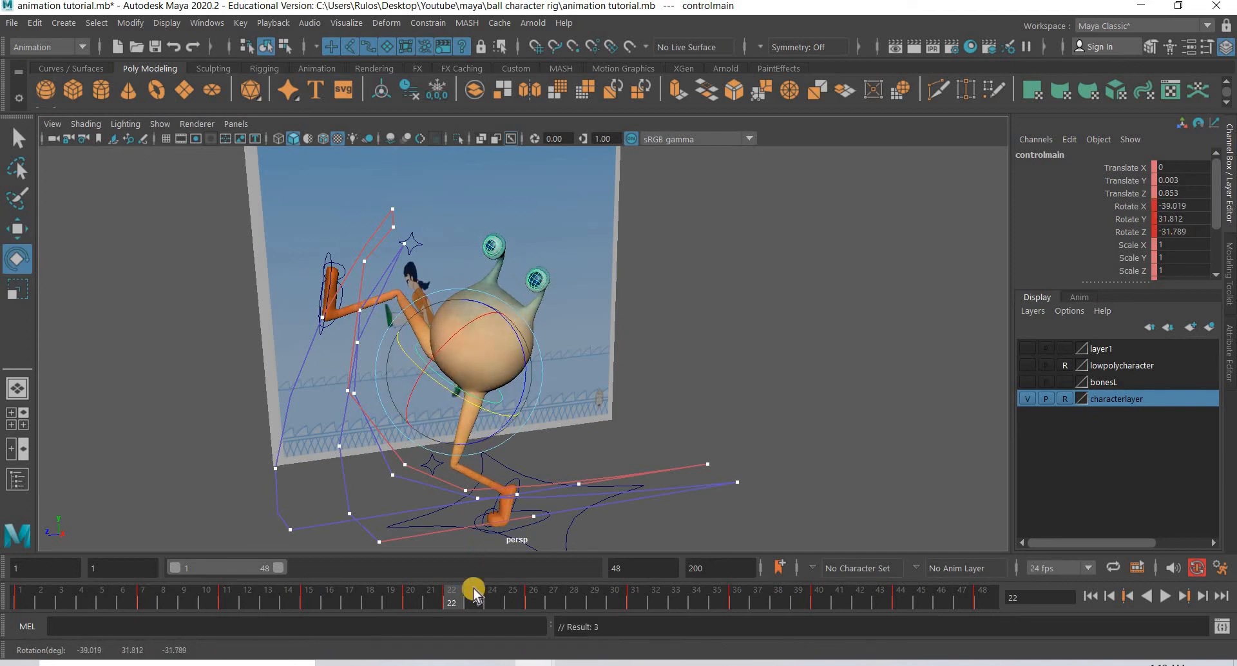
{"action": "key", "text": "ctrl+z"}
Twist the main control at frame 26 to Rotate X 28.048, Y 26.001 and Z 13.146, and key its rotation
{"action": "left_click_drag", "start_coordinate": [508, 605], "coordinate": [533, 609]}
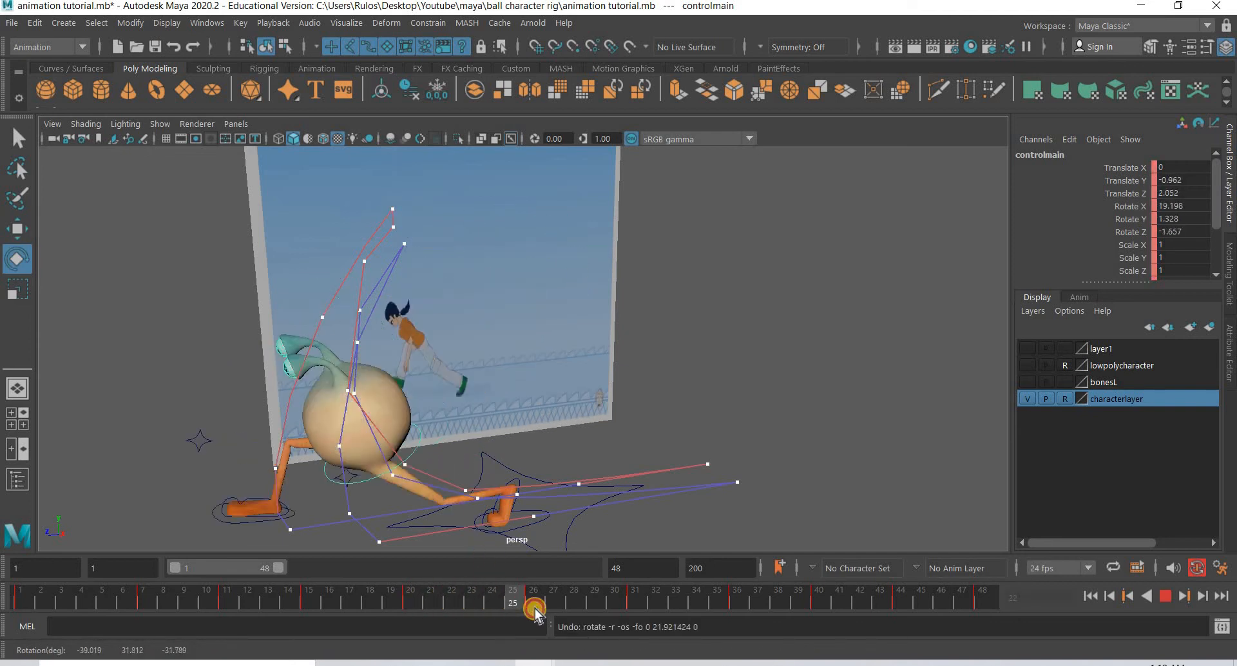
{"action": "left_click_drag", "start_coordinate": [503, 357], "coordinate": [480, 388], "text": "alt"}
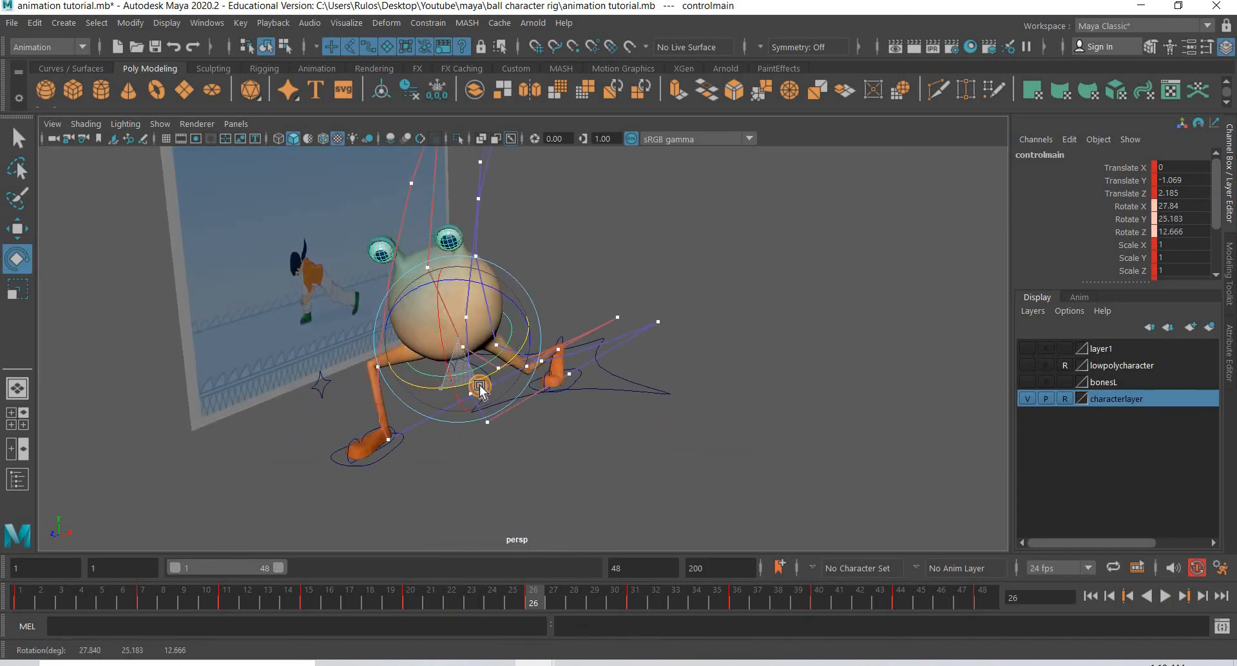
{"action": "key", "text": "shift+e"}
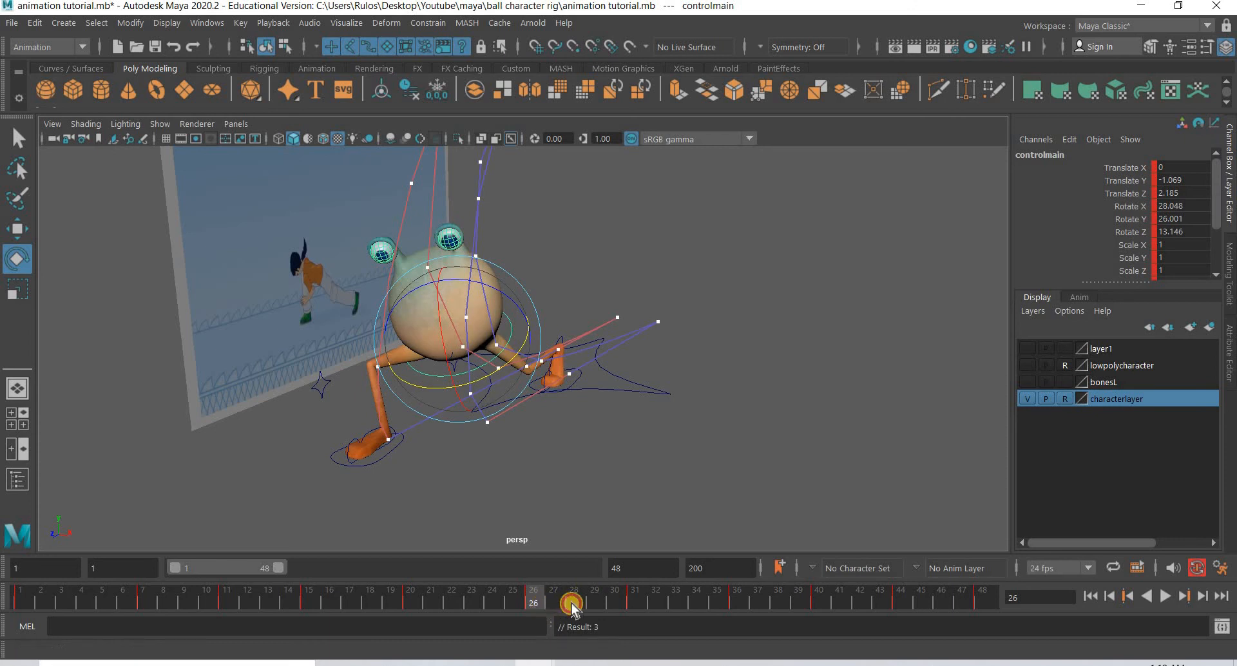
Twist the main control at frame 31 to about Rotate X 26.7, Y 20 and Z 9.8, and key its rotation
{"action": "left_click_drag", "start_coordinate": [614, 604], "coordinate": [634, 604]}
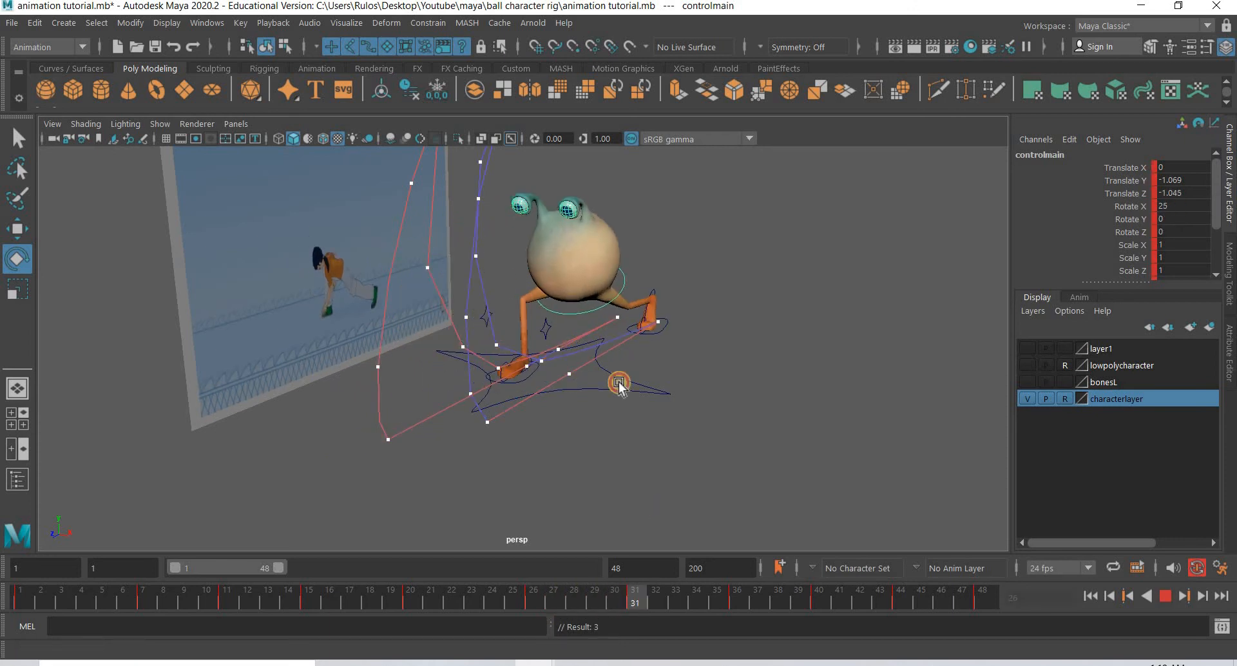
{"action": "left_click_drag", "start_coordinate": [600, 330], "coordinate": [613, 326]}
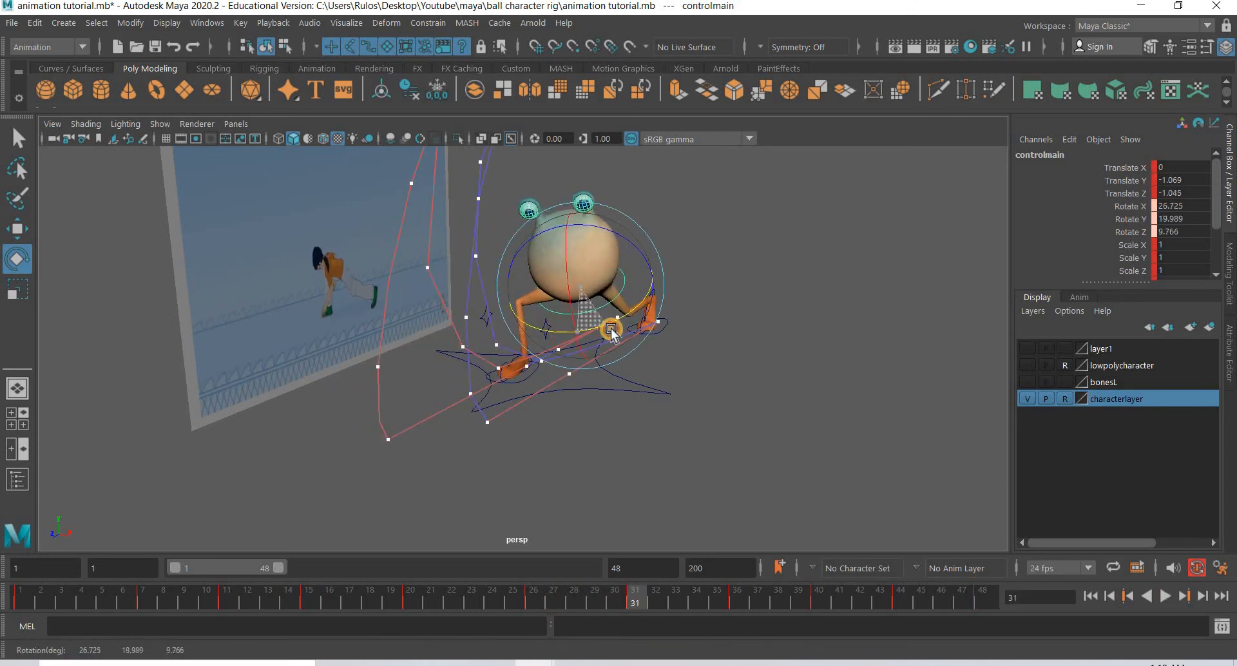
{"action": "key", "text": "shift+e"}
Twist the main control at frame 40 to Rotate X -54.488, Y -19.764 and Z 25.354, and key its rotation
{"action": "key", "text": "alt+v"}
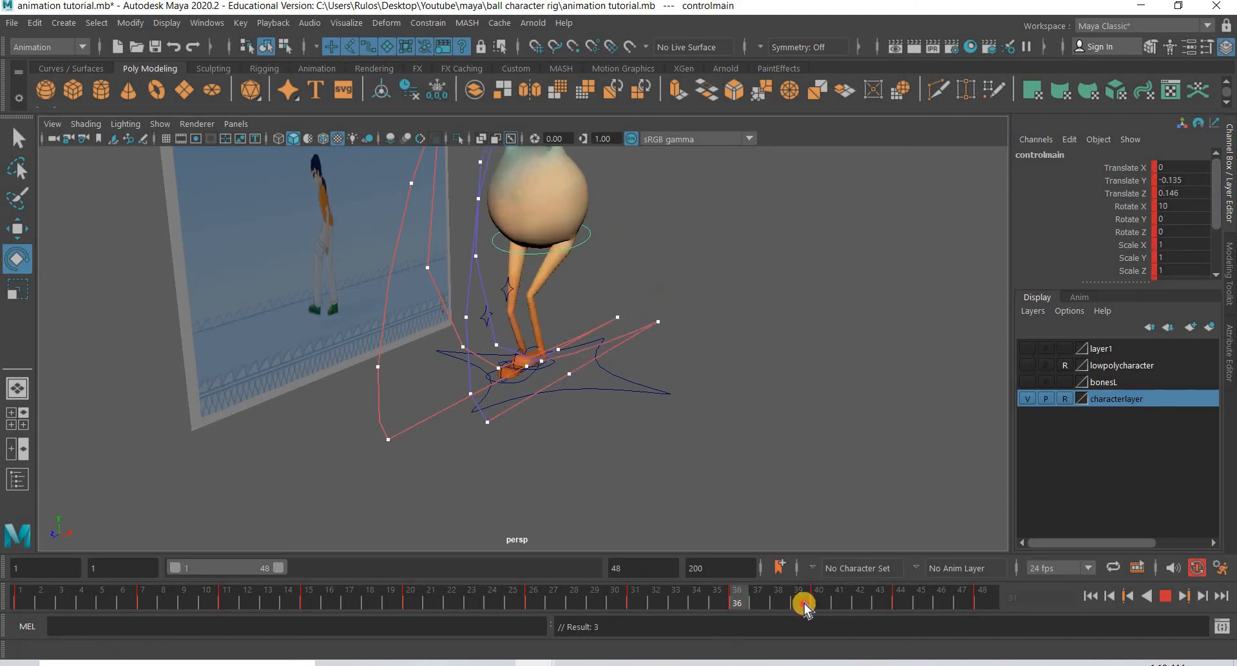
{"action": "key", "text": "alt+v"}
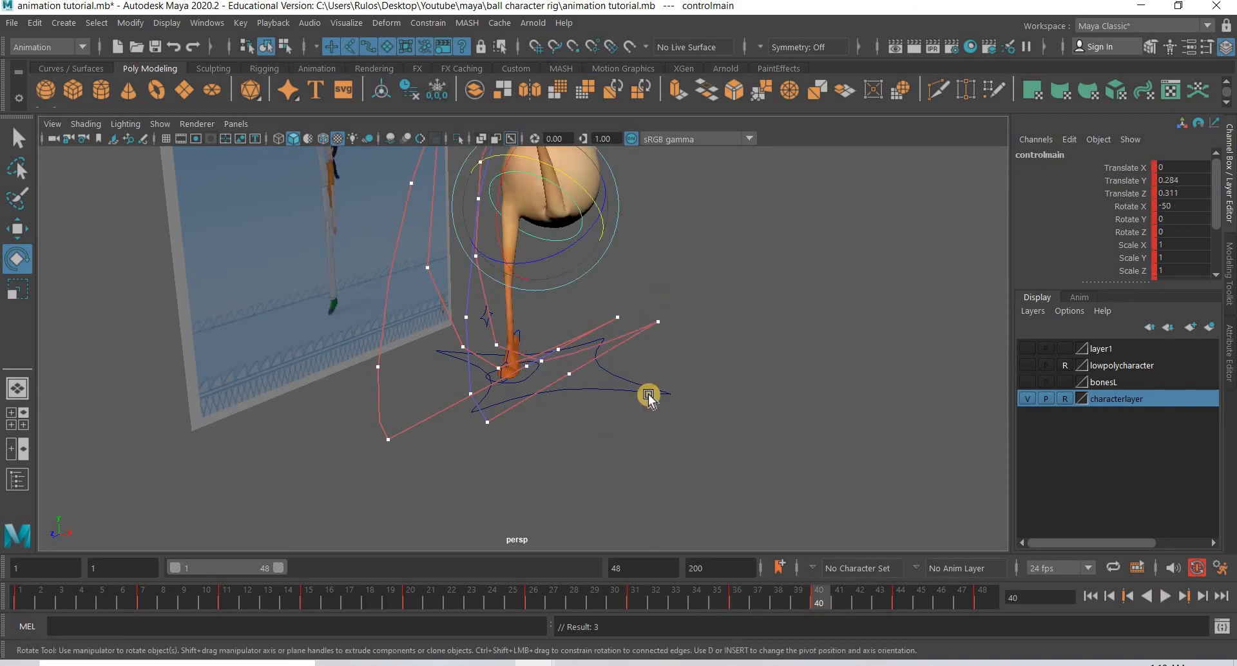
{"action": "middle_click_drag", "start_coordinate": [580, 210], "coordinate": [646, 395], "text": "alt"}
{"action": "left_click_drag", "start_coordinate": [610, 381], "coordinate": [644, 421]}
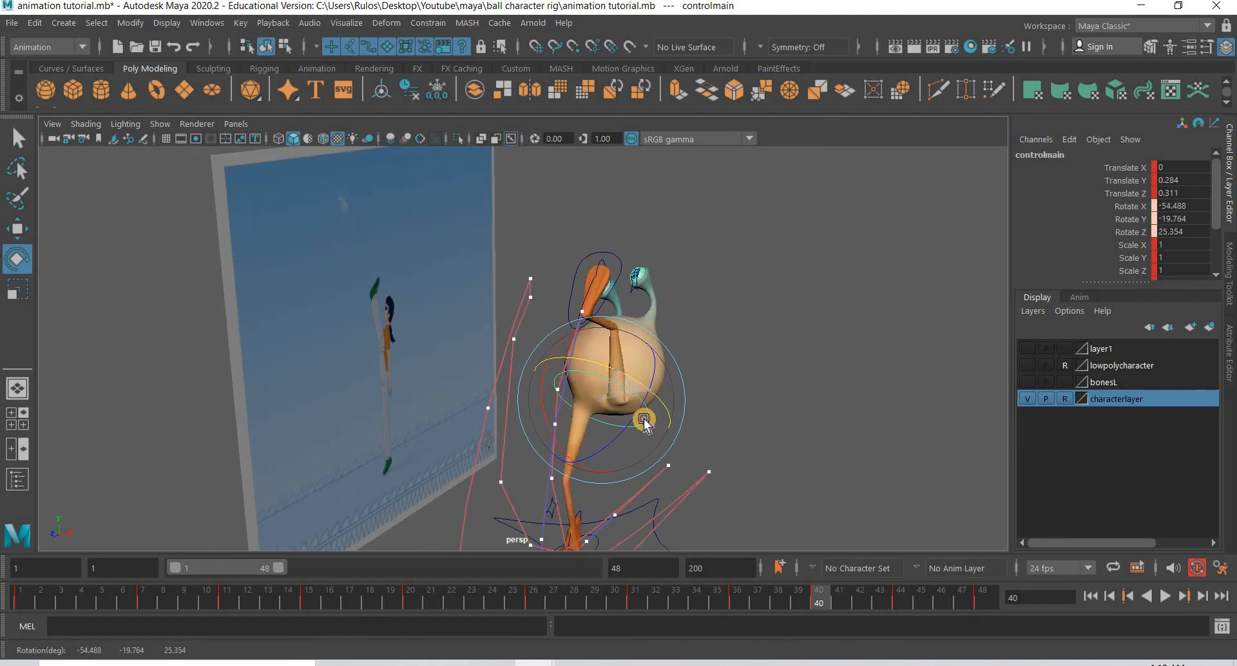
{"action": "key", "text": "shift+e"}
Twist the main control at frame 44 to Rotate X -55.926, Y -22.358 and Z 29.352, and key its rotation
{"action": "left_click", "coordinate": [908, 602]}
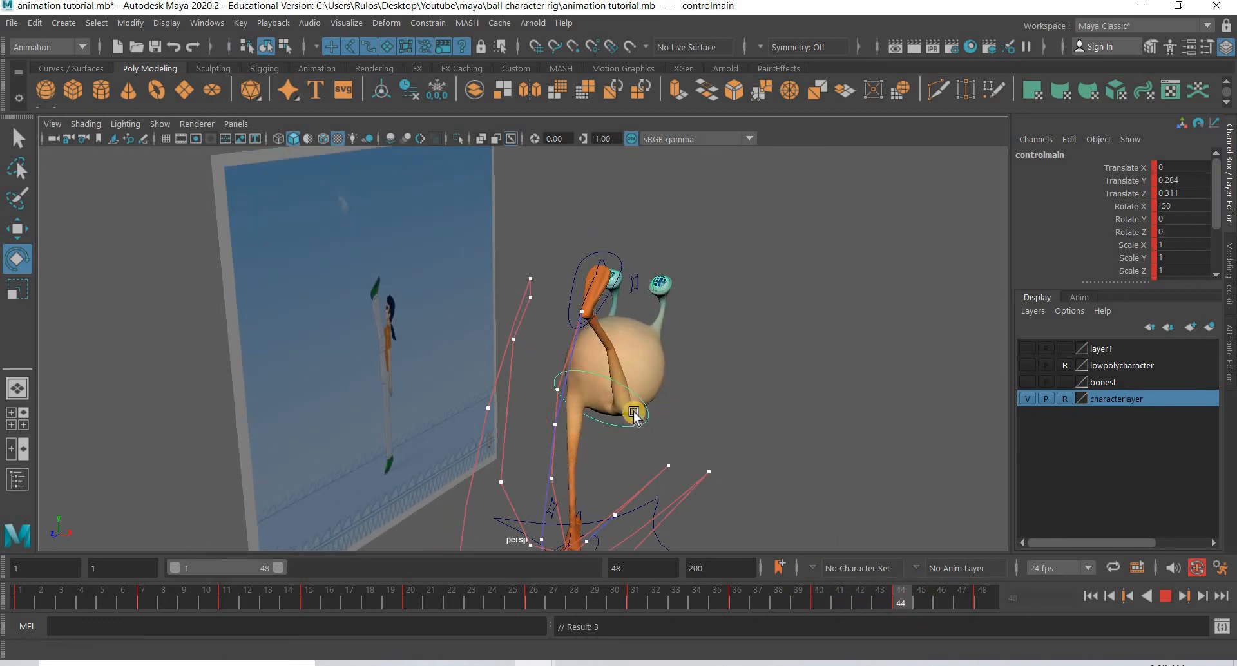
{"action": "left_click_drag", "start_coordinate": [592, 358], "coordinate": [597, 365]}
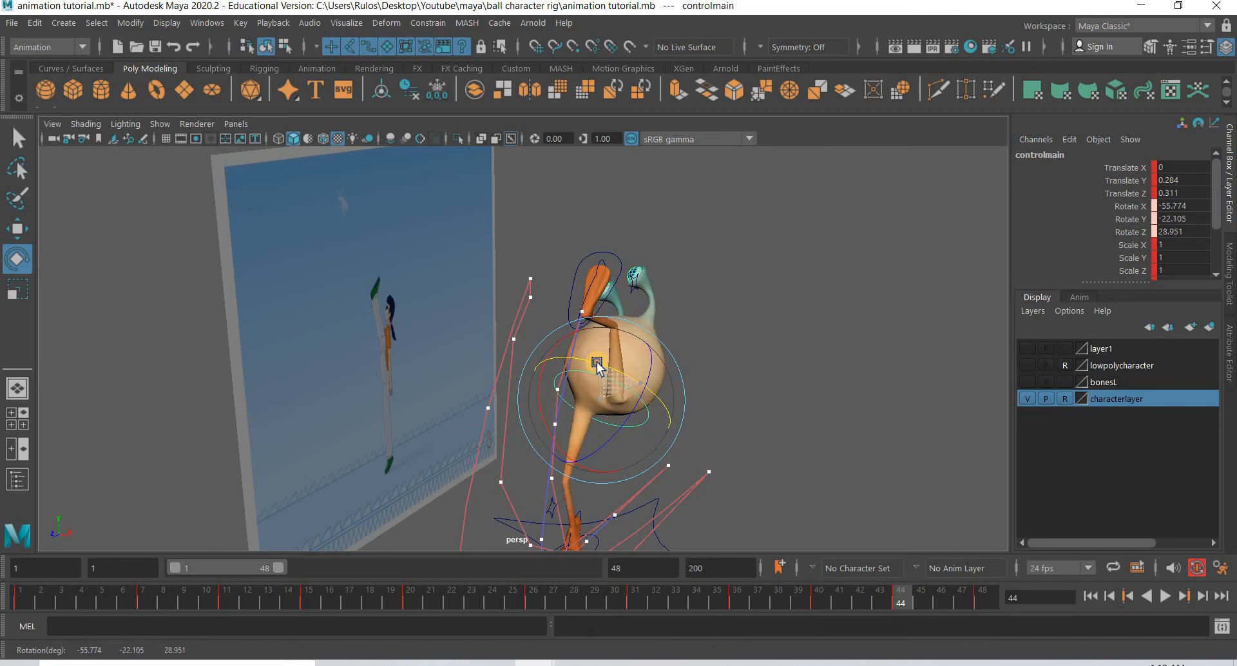
{"action": "key", "text": "shift+e"}
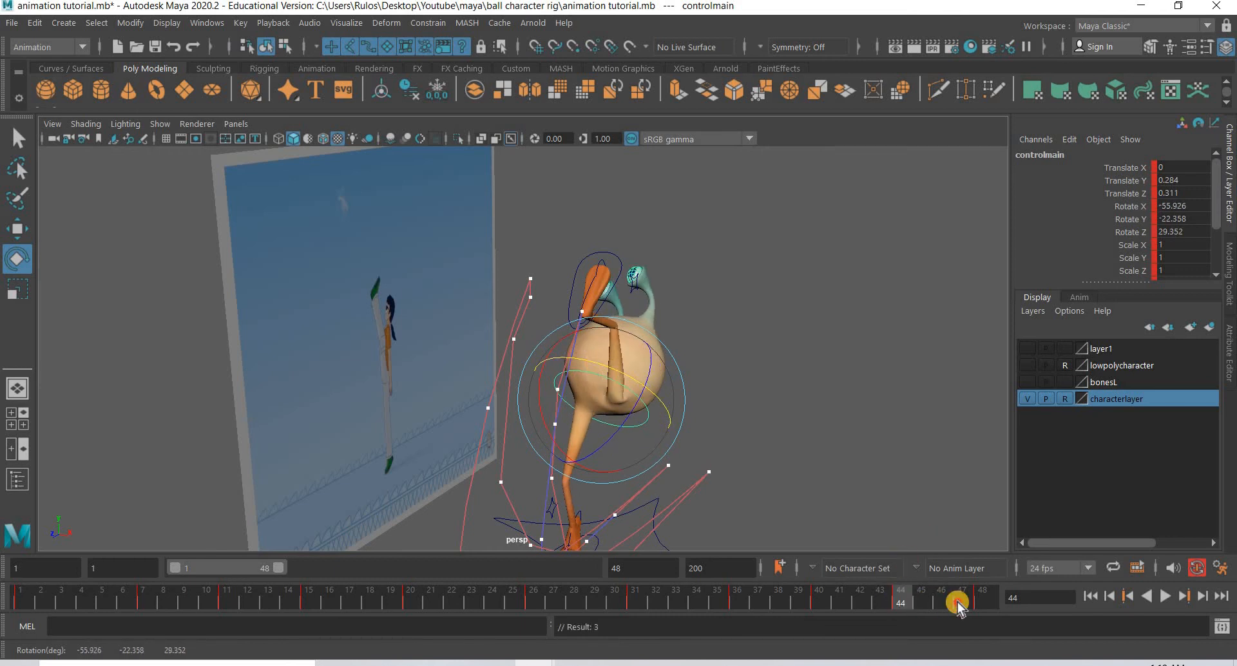
Twist and key the main control at frame 48 to Rotate X 29.133, Y -29.763 and Z -15.465, and compare it with frame 1
{"action": "left_click_drag", "start_coordinate": [958, 605], "coordinate": [986, 606]}
{"action": "middle_click_drag", "start_coordinate": [583, 507], "coordinate": [546, 373], "text": "alt"}
{"action": "left_click_drag", "start_coordinate": [584, 391], "coordinate": [517, 422], "text": "alt"}
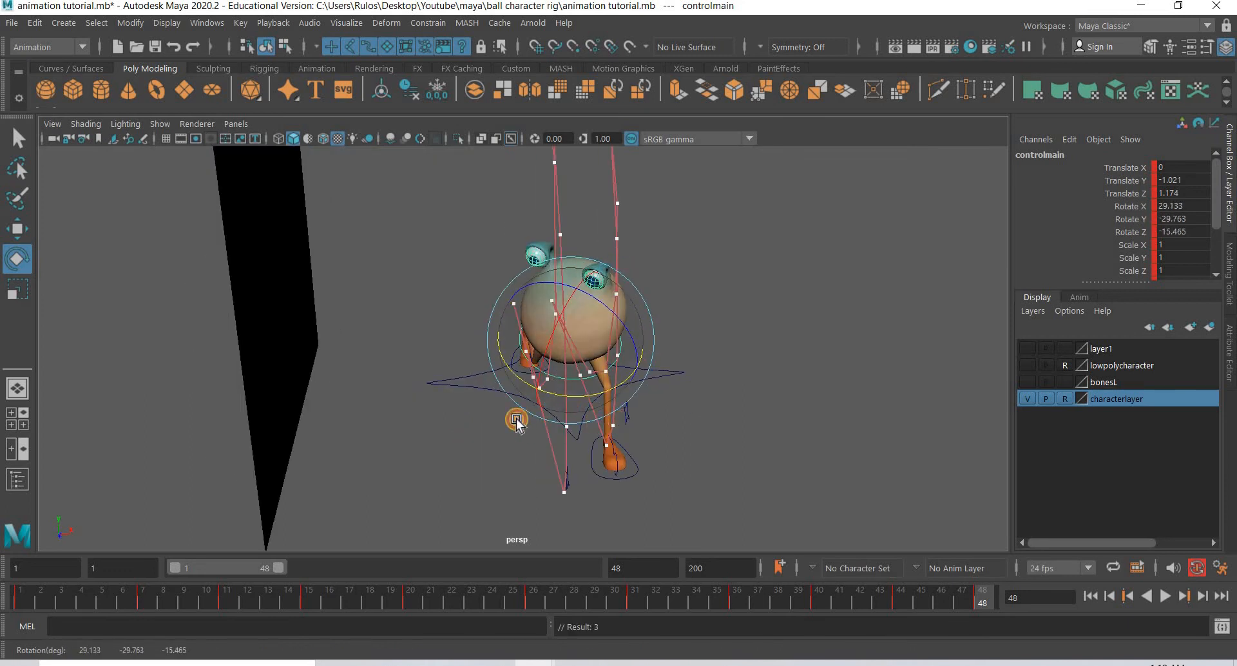
{"action": "left_click_drag", "start_coordinate": [47, 597], "coordinate": [28, 598]}
{"action": "key", "text": "period"}
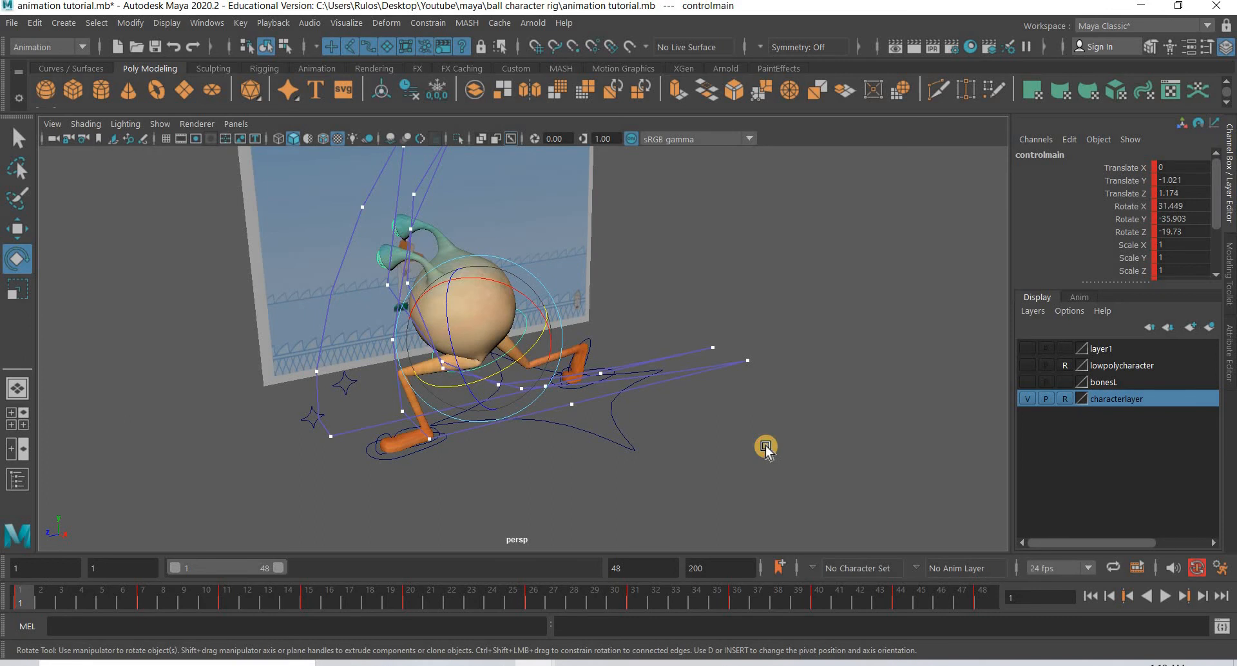
Deselect the control and play the animation from two angles to check the body twist against the reference video
{"action": "left_click", "coordinate": [766, 447]}
{"action": "scroll", "coordinate": [676, 473], "scroll_direction": "down", "scroll_amount": 3}
{"action": "left_click_drag", "start_coordinate": [681, 470], "coordinate": [679, 470], "text": "alt"}
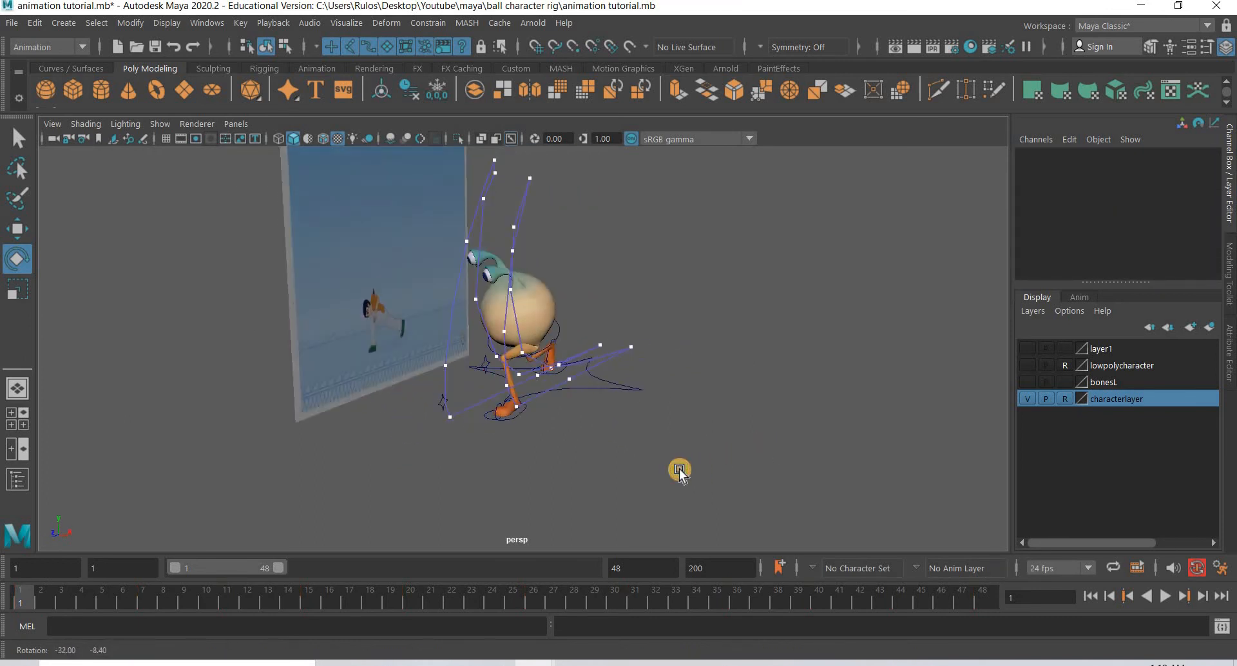
{"action": "scroll", "coordinate": [679, 450], "scroll_direction": "up", "scroll_amount": 3}
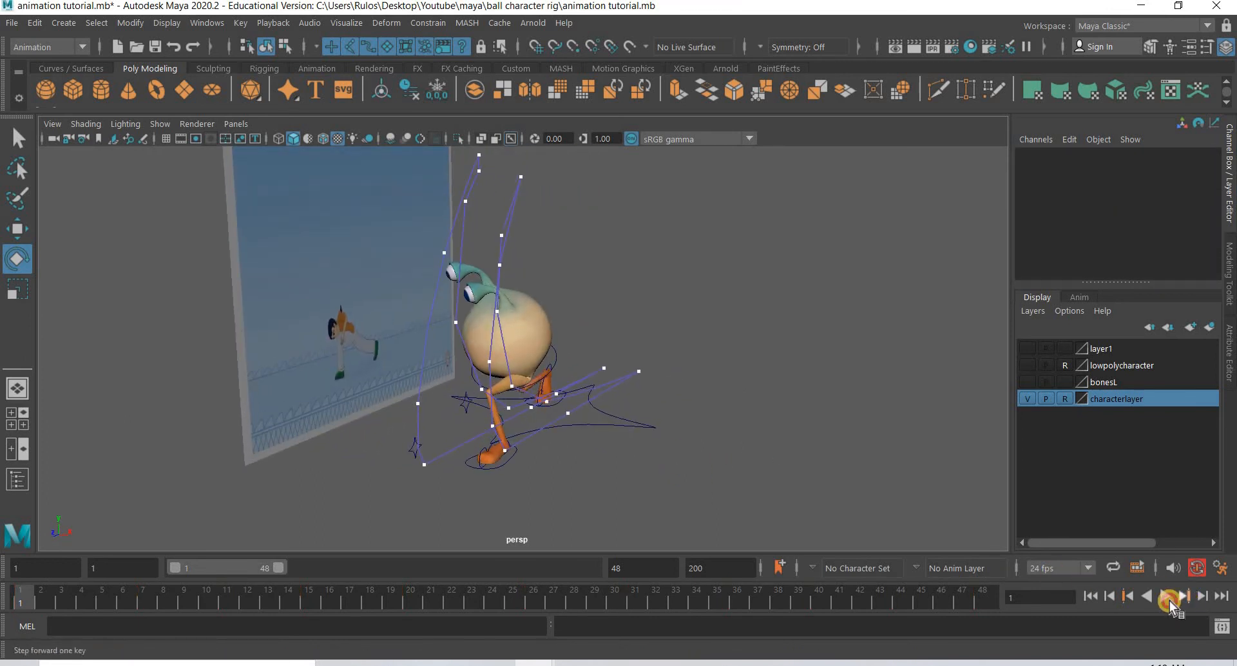
{"action": "left_click", "coordinate": [1169, 601]}
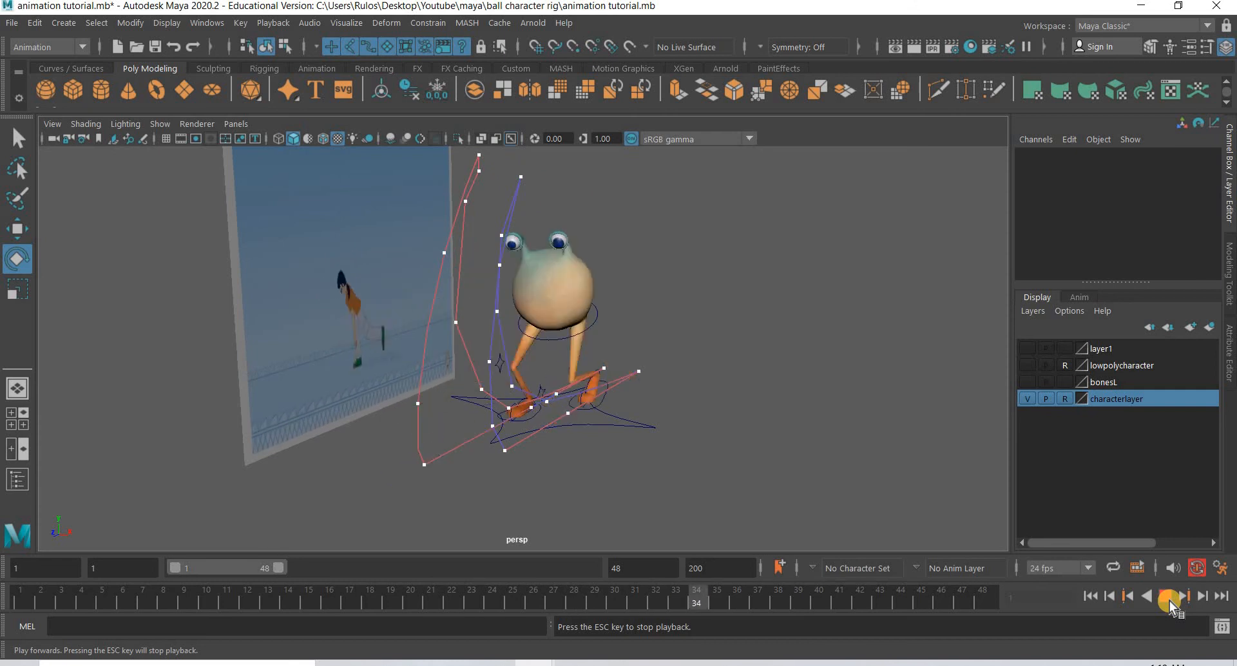
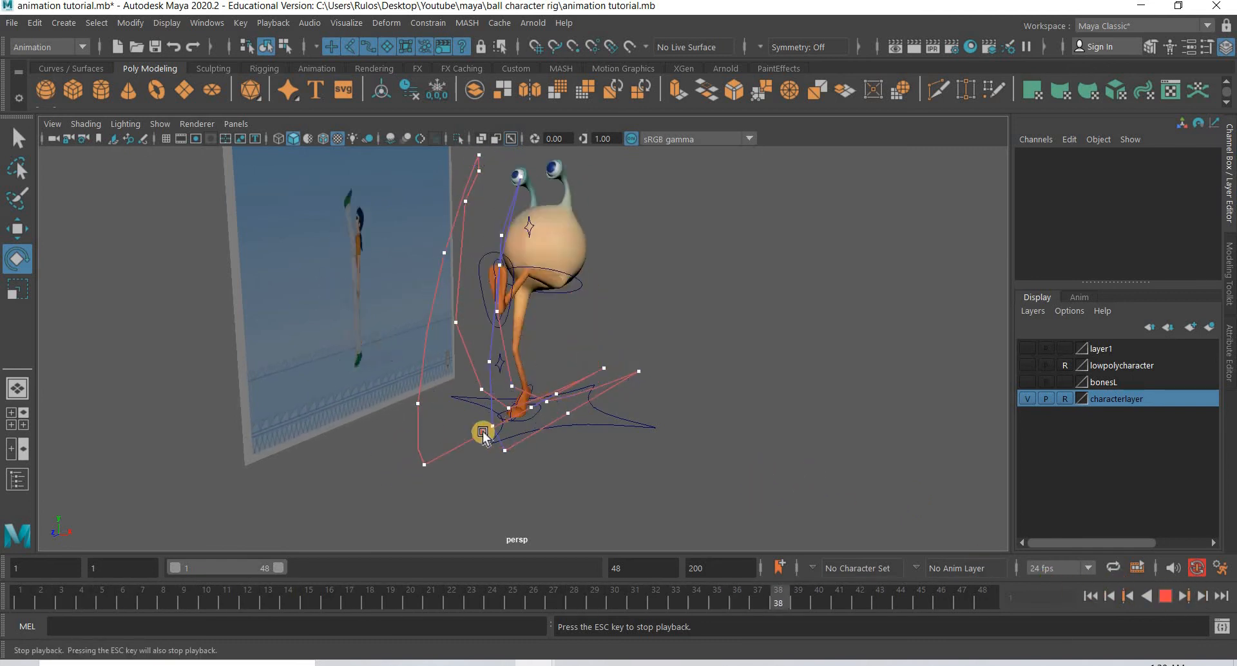
{"action": "key", "text": "Escape"}
{"action": "left_click_drag", "start_coordinate": [433, 437], "coordinate": [473, 438], "text": "alt"}
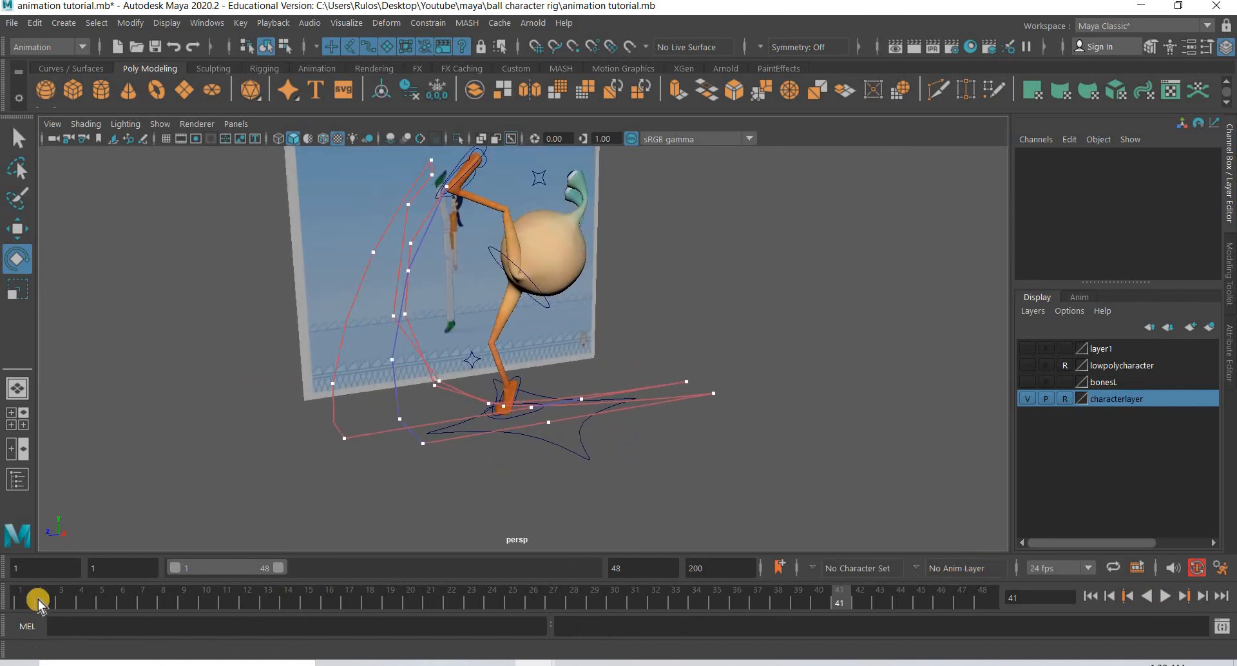
{"action": "left_click", "coordinate": [1090, 598]}
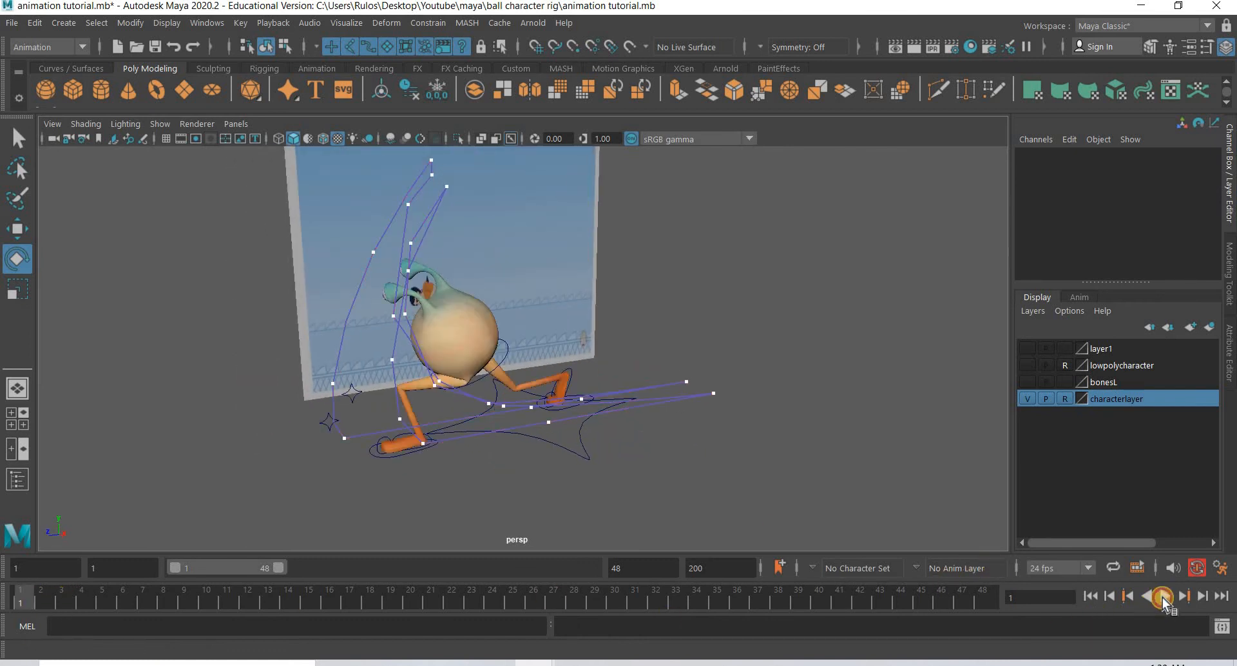
{"action": "left_click", "coordinate": [1162, 596]}
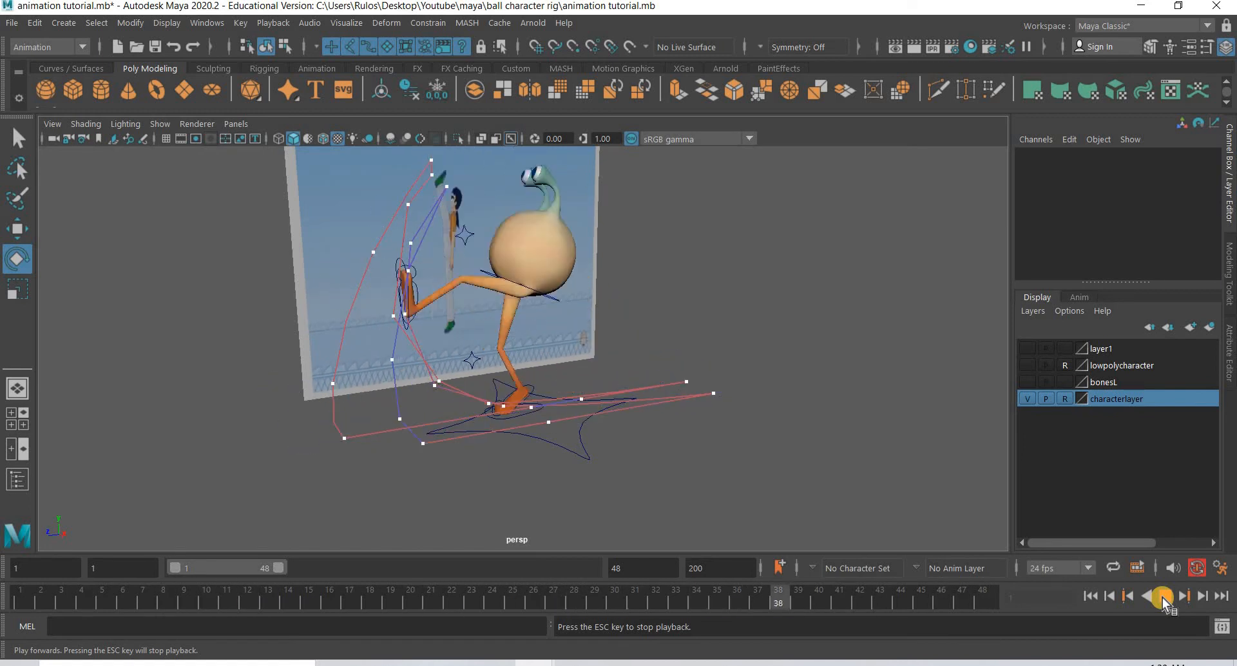
{"action": "key", "text": "Escape"}
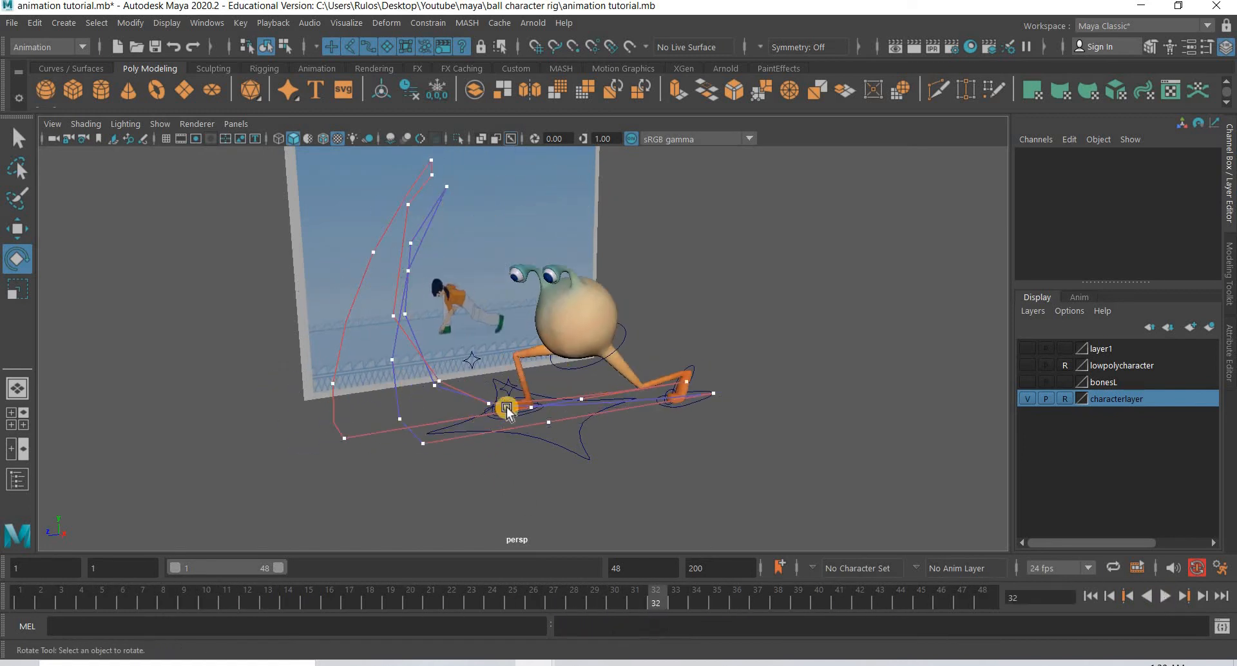
Turn off the reference display of characterlayer and delete the reference video plane
{"action": "left_click_drag", "start_coordinate": [500, 454], "coordinate": [550, 464], "text": "alt"}
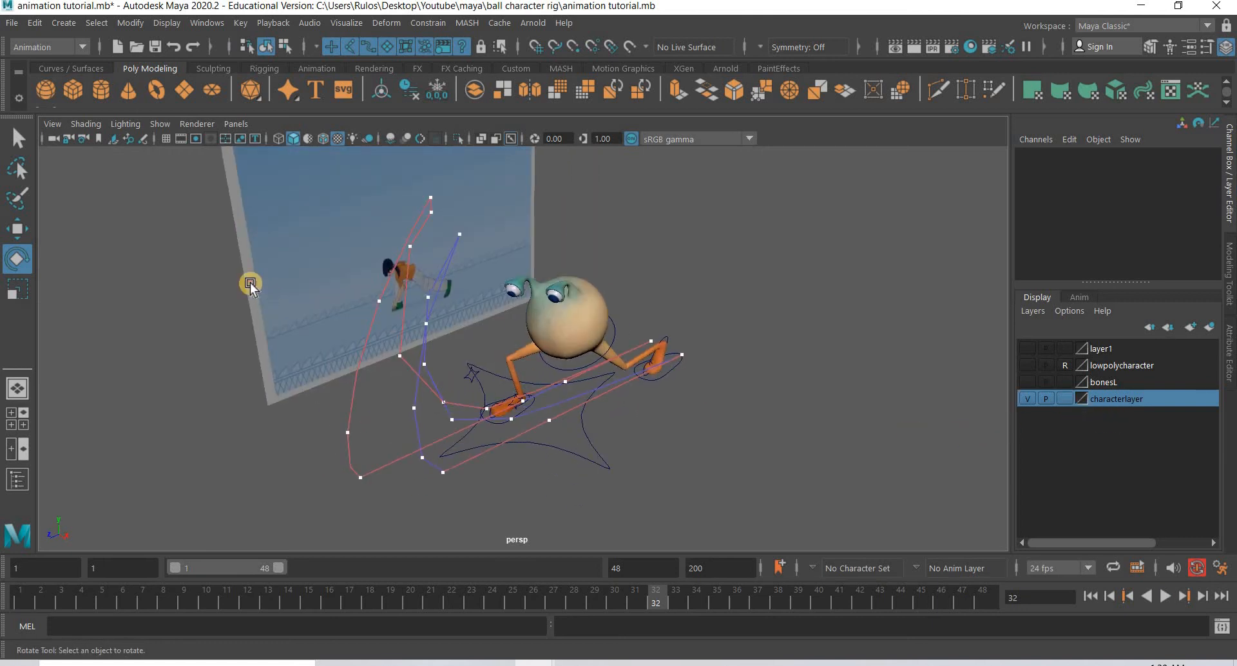
{"action": "left_click", "coordinate": [250, 283]}
{"action": "key", "text": "Delete"}
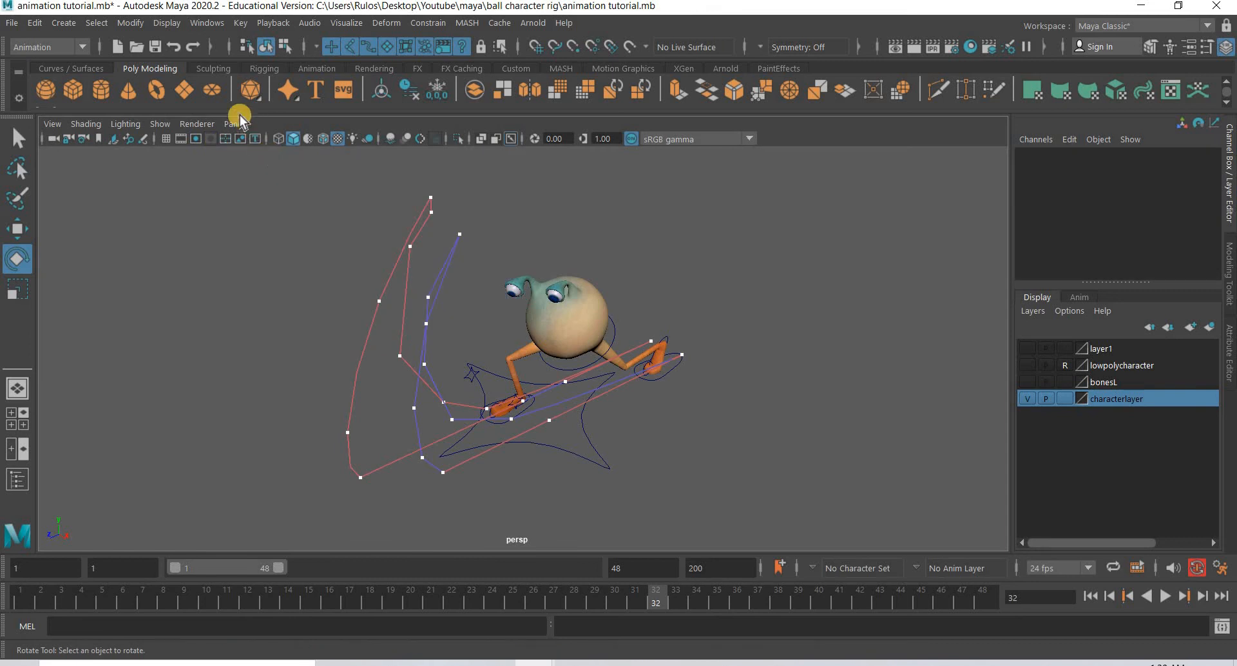
Create a polygon plane under the character and scale it uniformly to about 12.087
{"action": "left_click", "coordinate": [183, 89]}
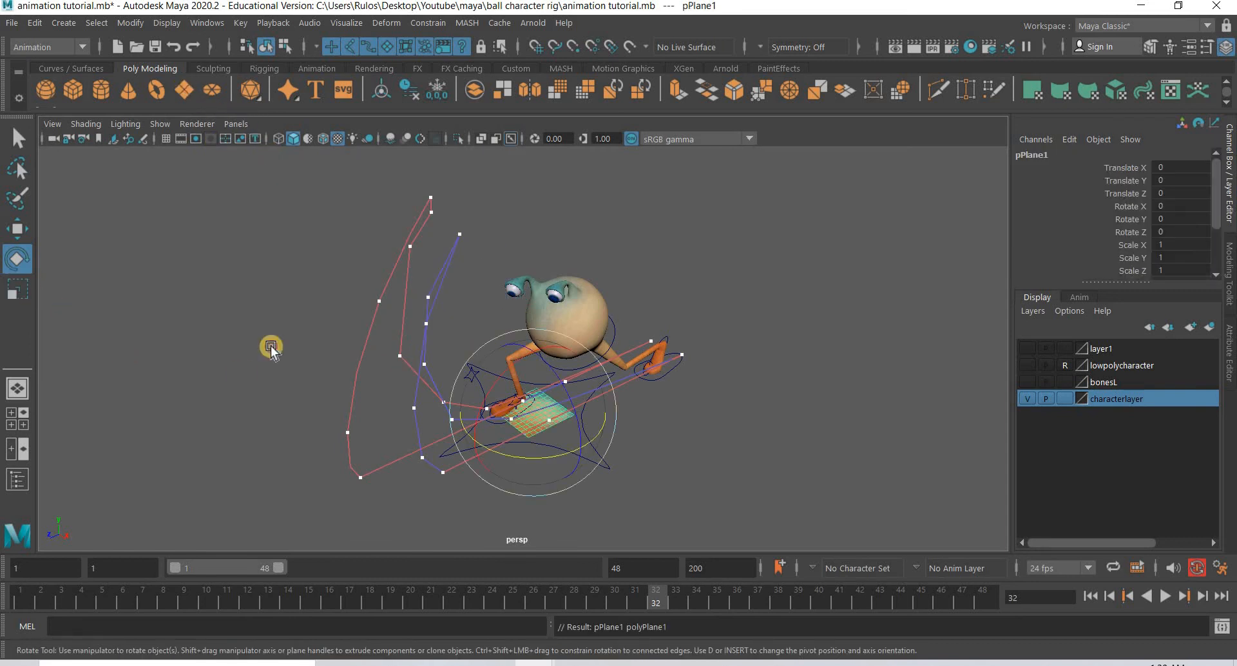
{"action": "key", "text": "r"}
{"action": "middle_click_drag", "start_coordinate": [766, 541], "coordinate": [748, 451]}
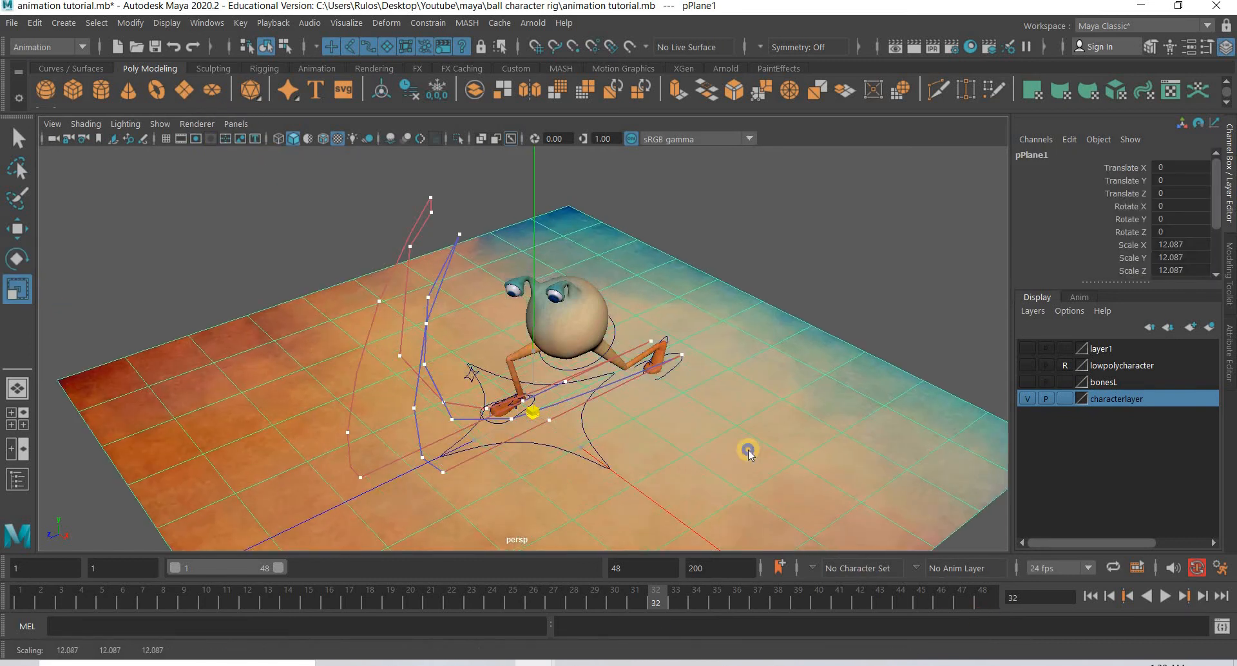
Assign a new Lambert material to the ground plane
{"action": "right_click_drag", "start_coordinate": [747, 452], "coordinate": [771, 648]}
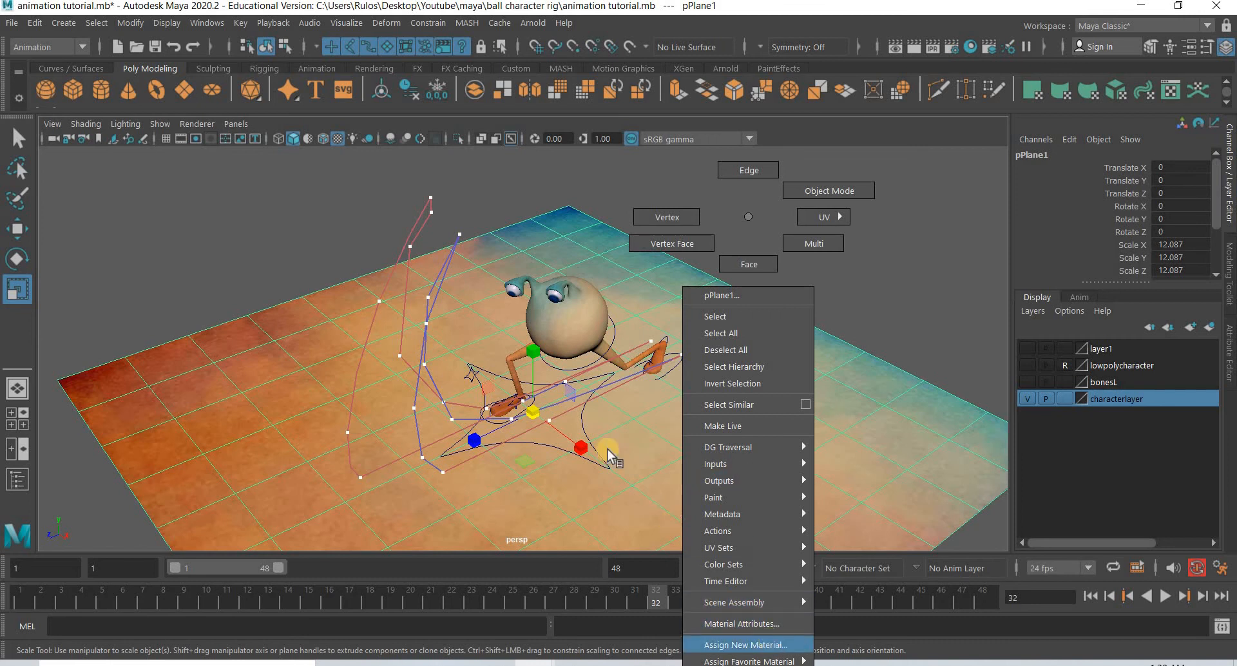
{"action": "left_click", "coordinate": [521, 339]}
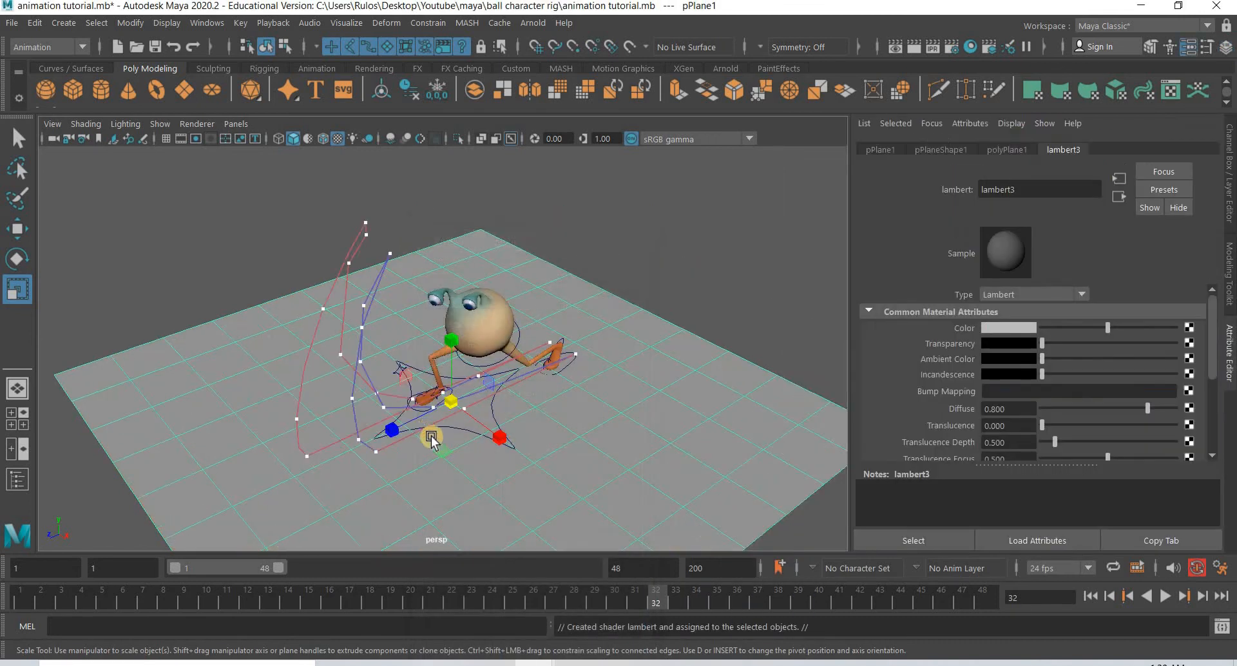
{"action": "scroll", "coordinate": [431, 435], "scroll_direction": "down", "scroll_amount": 5}
Set the ground plane's subdivisions to 5 in width and 1 in height, and switch it to vertex editing
{"action": "left_click", "coordinate": [1229, 153]}
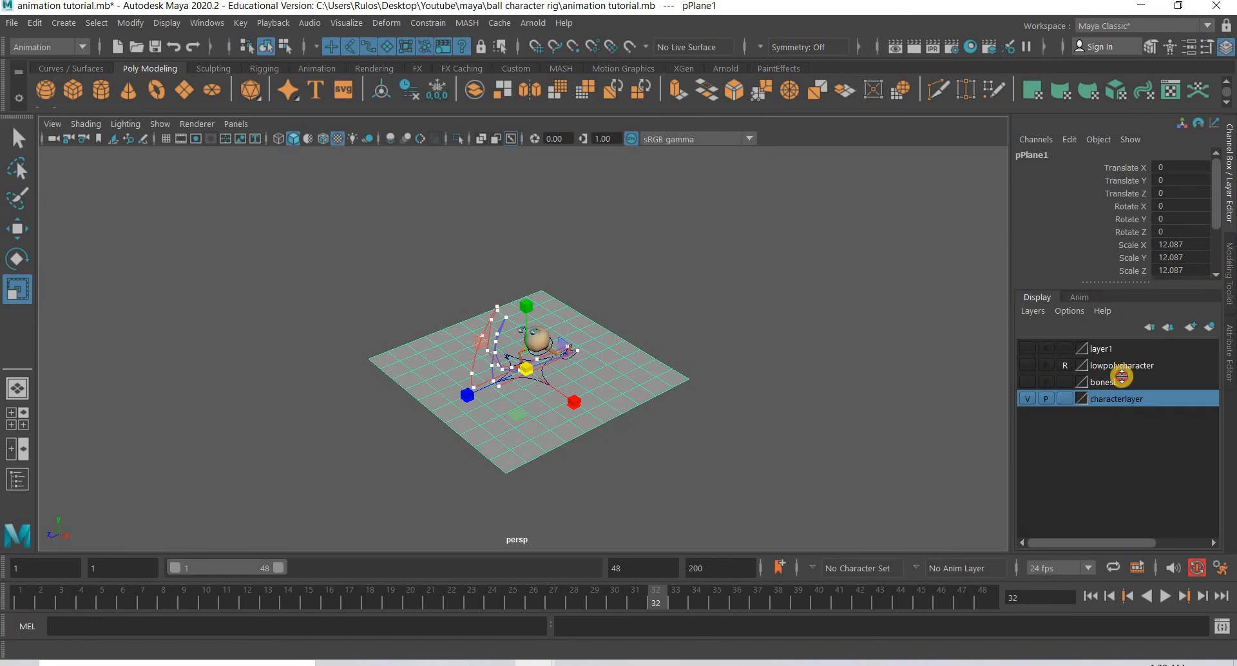
{"action": "left_click_drag", "start_coordinate": [1140, 494], "coordinate": [1139, 504]}
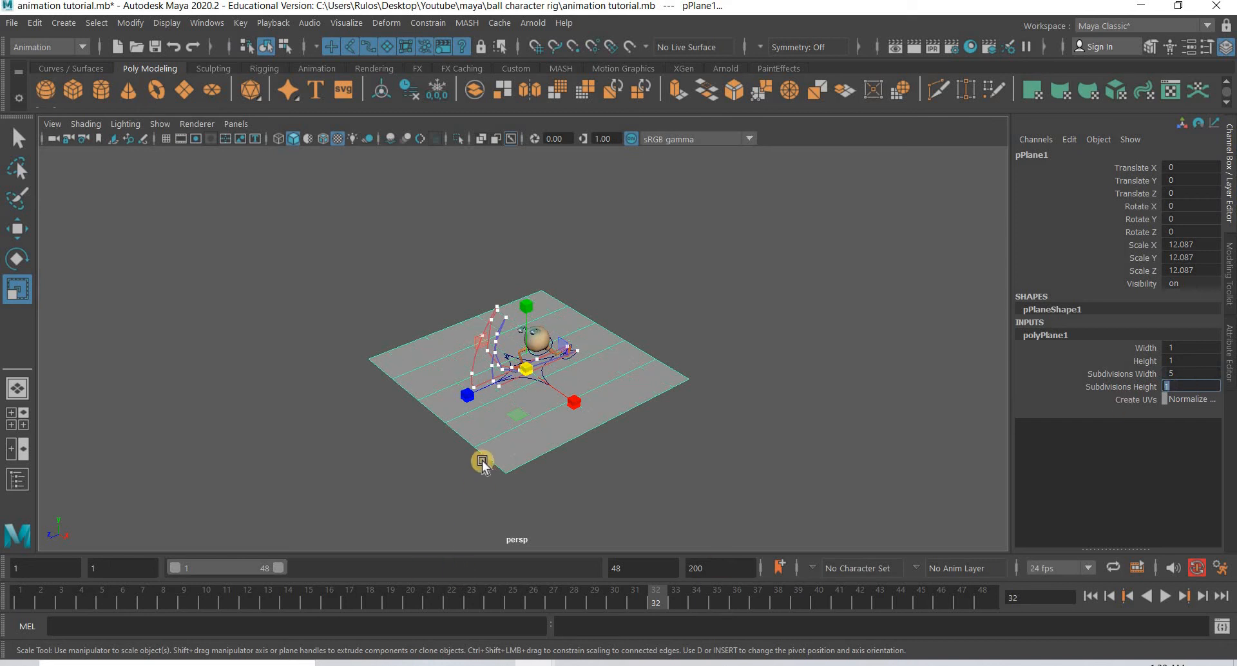
{"action": "right_click_drag", "start_coordinate": [479, 217], "coordinate": [398, 222]}
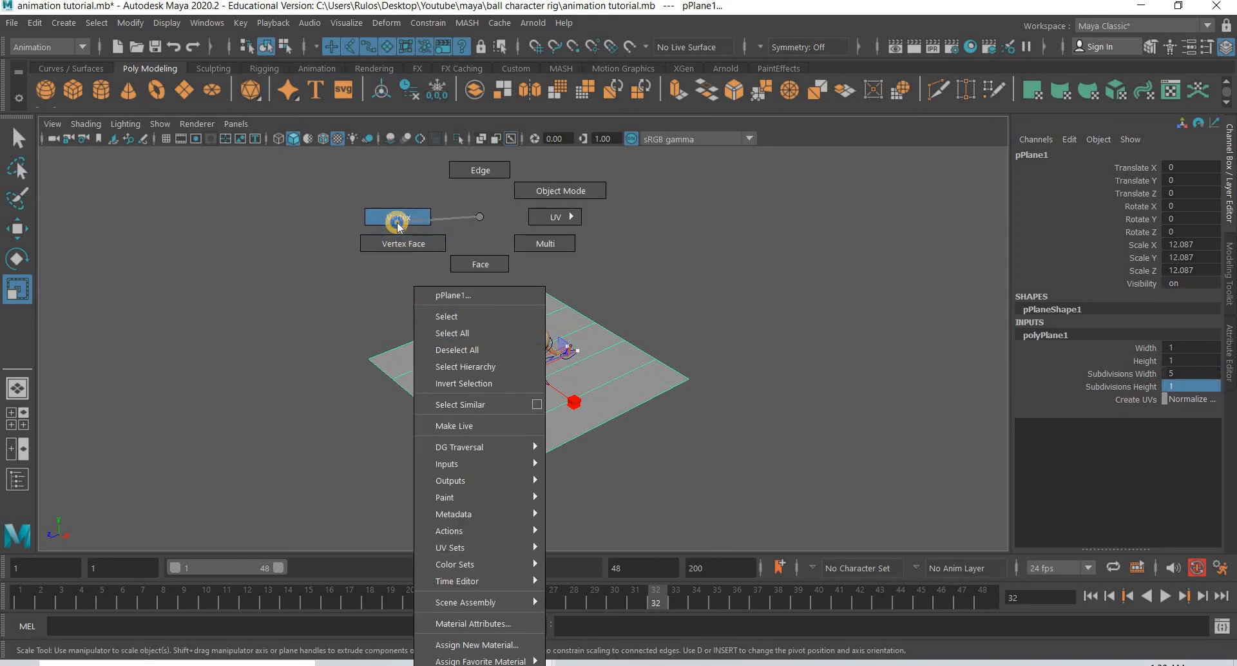
{"action": "right_click_drag", "start_coordinate": [289, 132], "coordinate": [270, 109]}
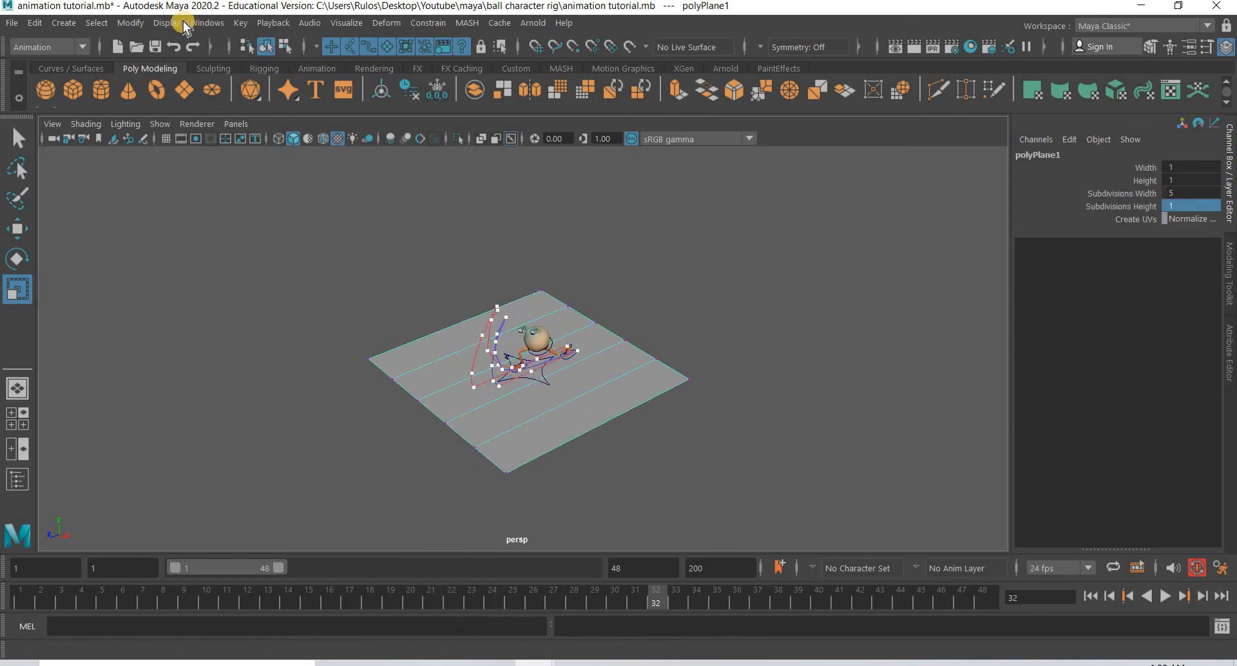
Delete both motion trail handles from the scene using the Outliner
{"action": "left_click", "coordinate": [199, 24]}
{"action": "left_click", "coordinate": [251, 200]}
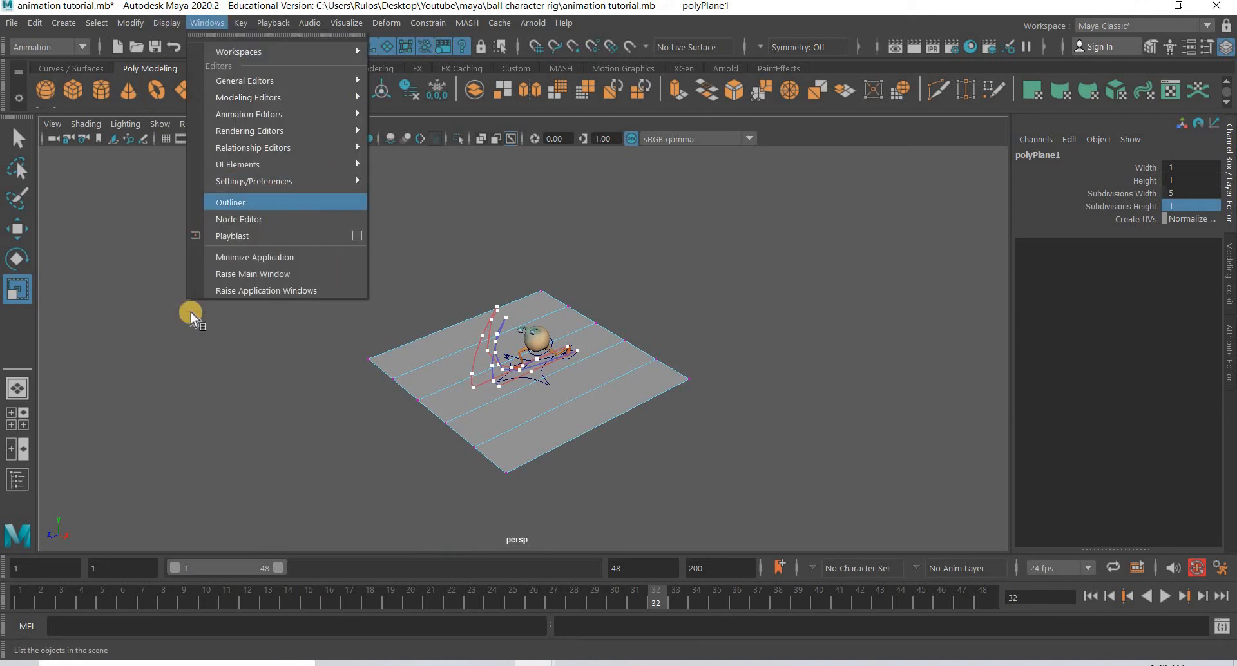
{"action": "left_click", "coordinate": [159, 331]}
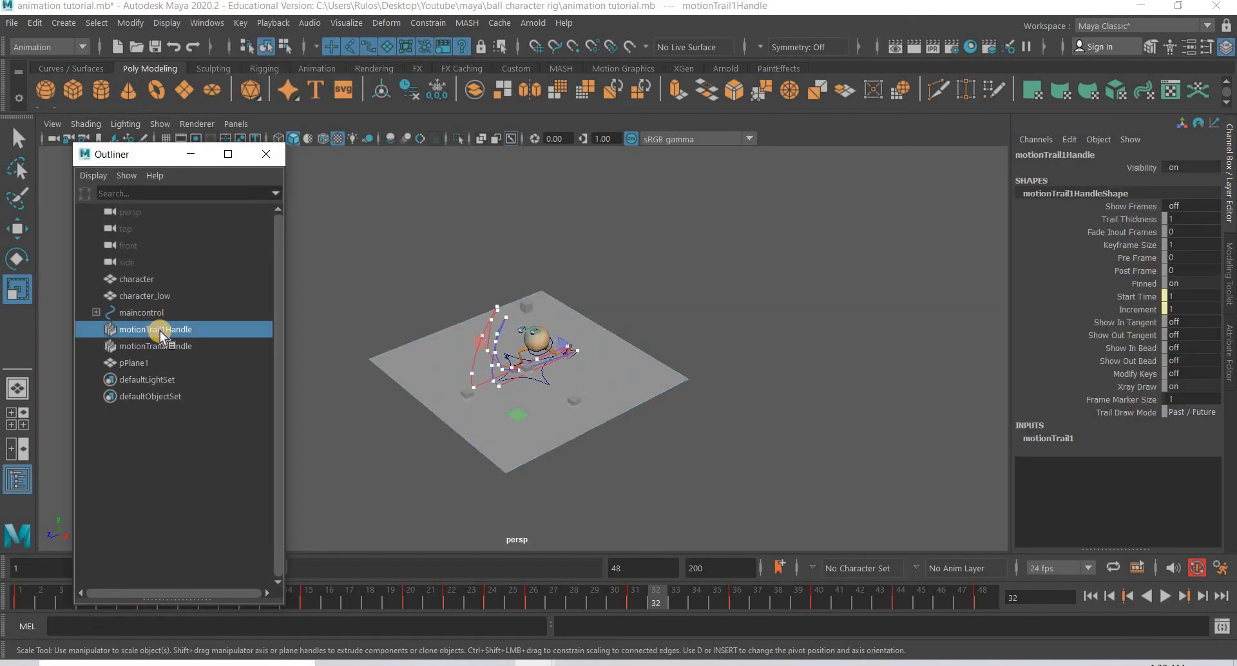
{"action": "key", "text": "Delete"}
{"action": "left_click", "coordinate": [164, 329]}
{"action": "key", "text": "Delete"}
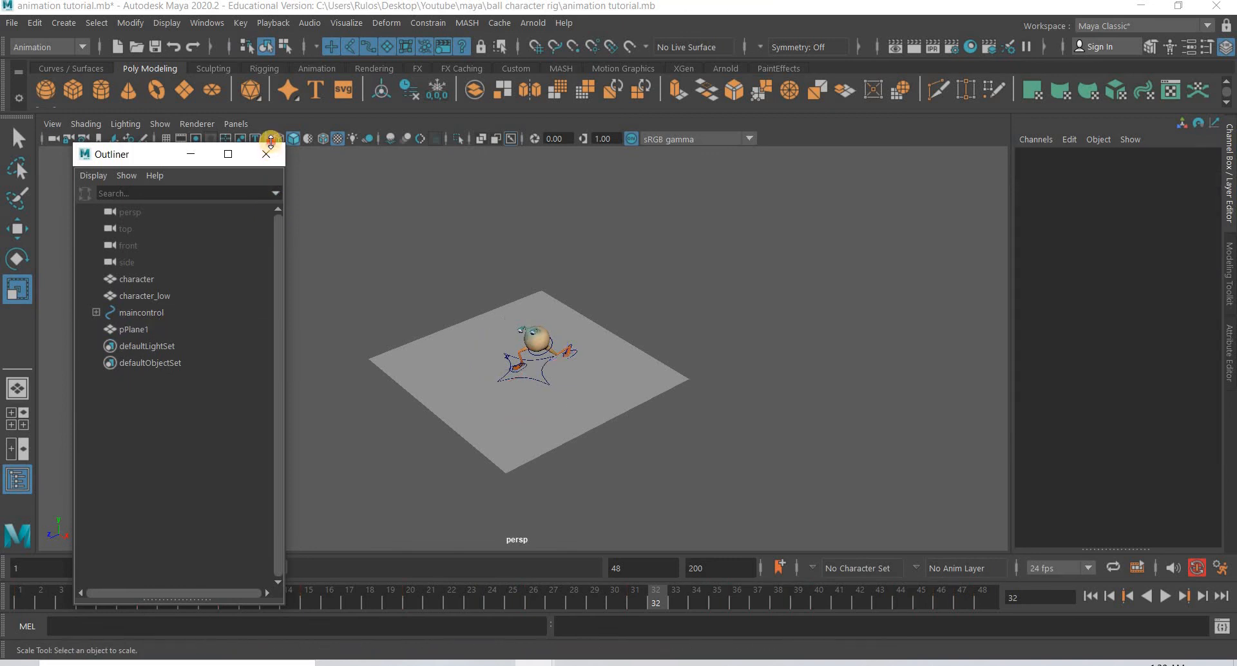
Switch the ground plane to vertex editing and raise its end row of vertices high above the floor to start a back wall
{"action": "scroll", "coordinate": [371, 431], "scroll_direction": "up", "scroll_amount": 3}
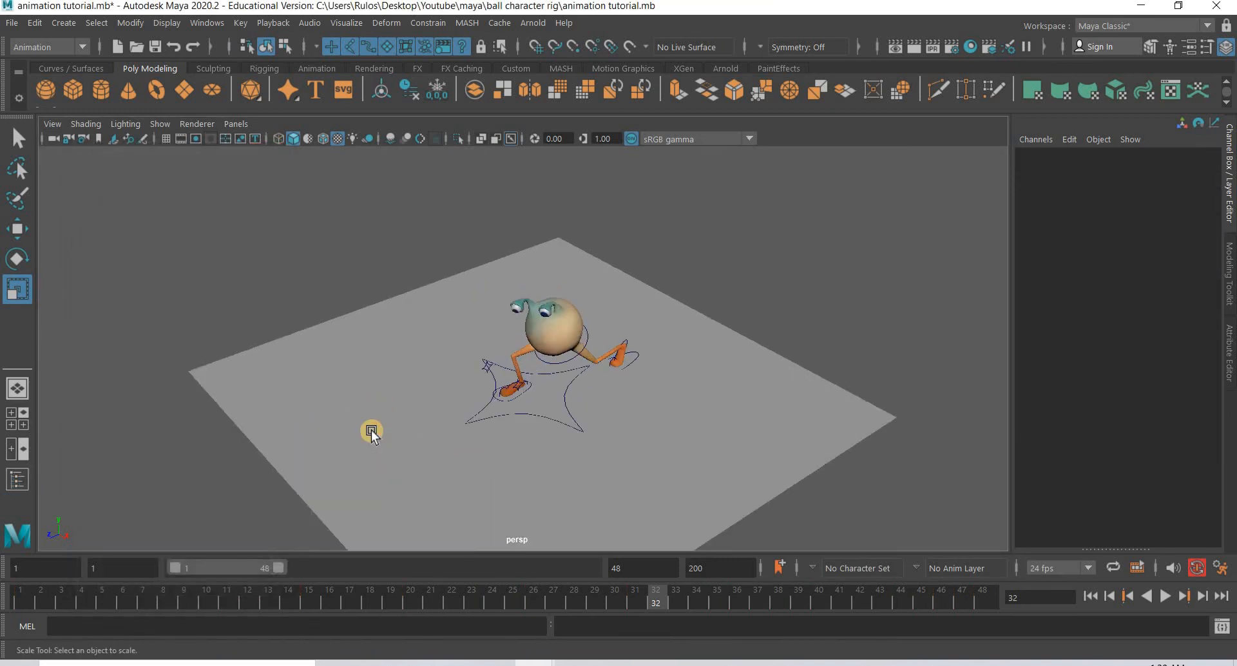
{"action": "scroll", "coordinate": [371, 430], "scroll_direction": "down", "scroll_amount": 2}
{"action": "left_click", "coordinate": [408, 425]}
{"action": "right_click_drag", "start_coordinate": [409, 218], "coordinate": [326, 221]}
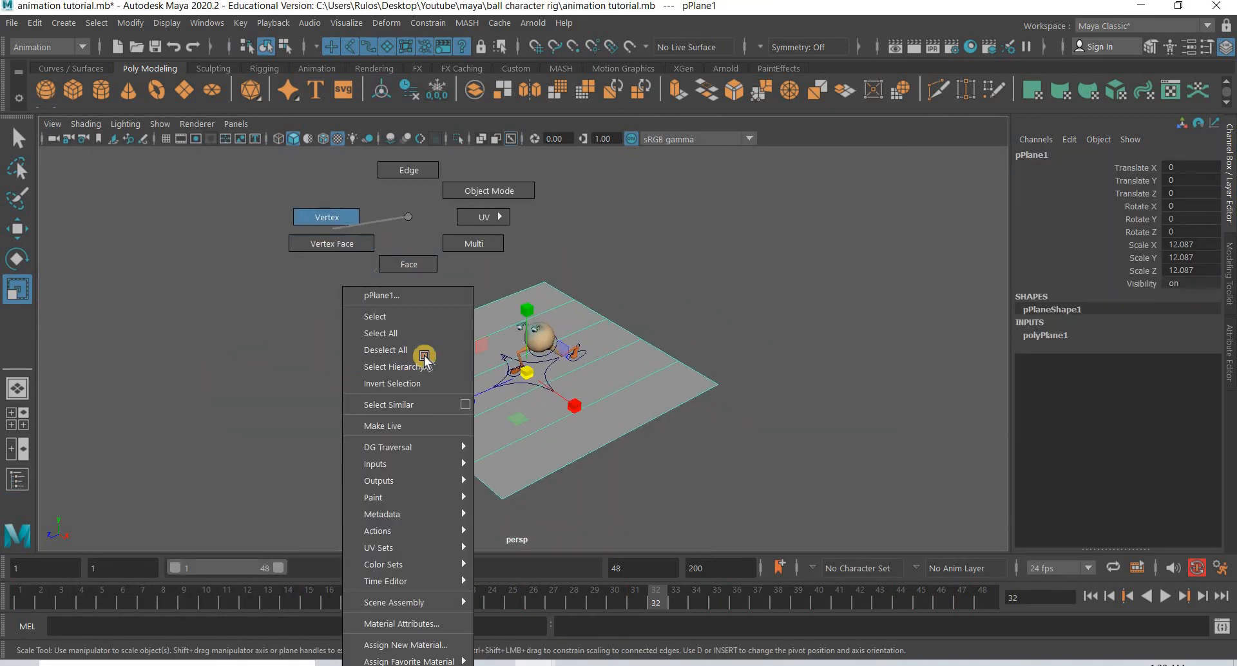
{"action": "left_click_drag", "start_coordinate": [482, 348], "coordinate": [337, 539], "text": "alt"}
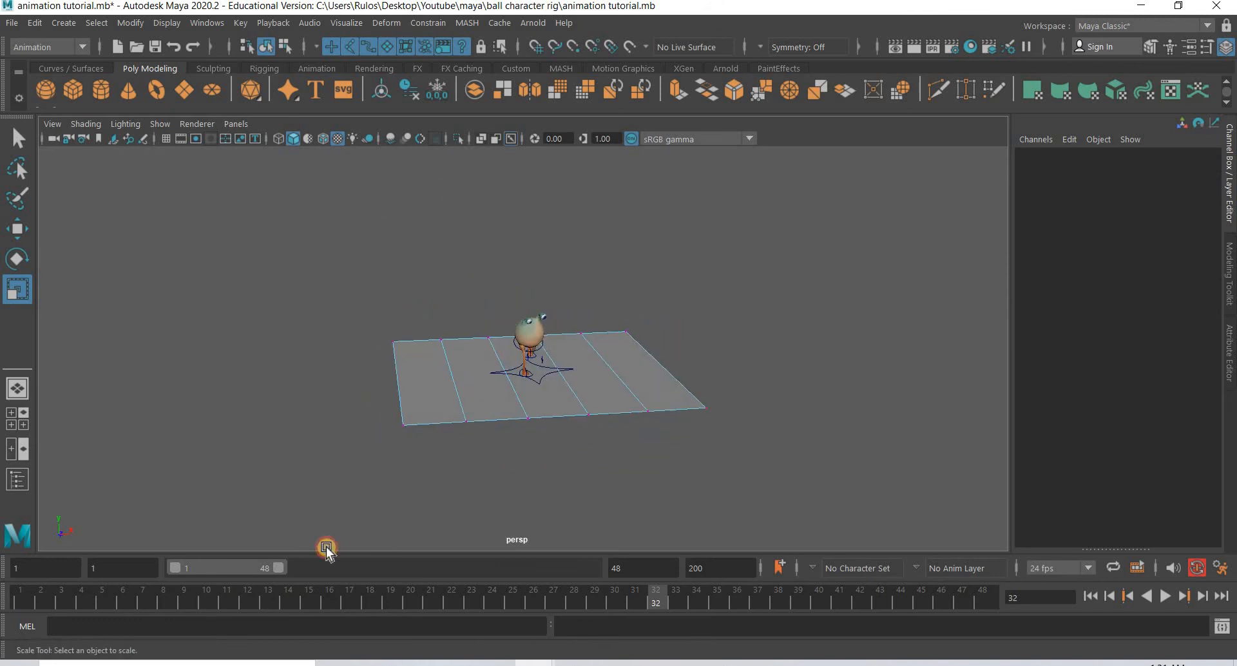
{"action": "key", "text": "w"}
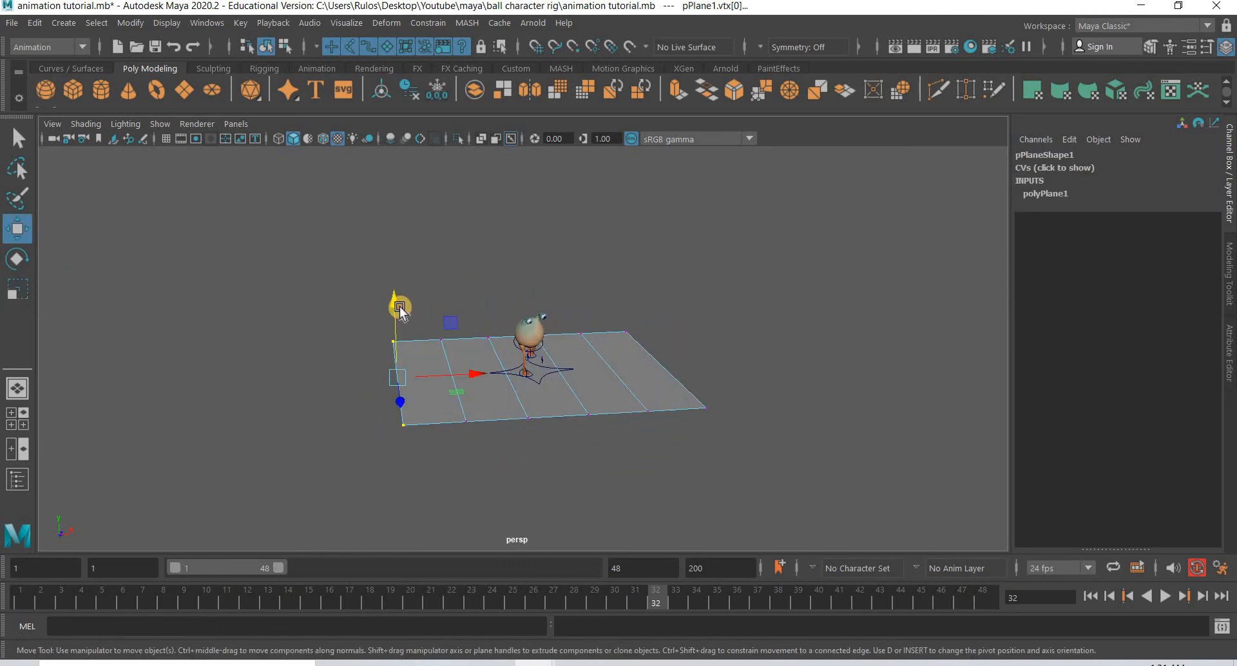
{"action": "left_click_drag", "start_coordinate": [394, 299], "coordinate": [416, 89]}
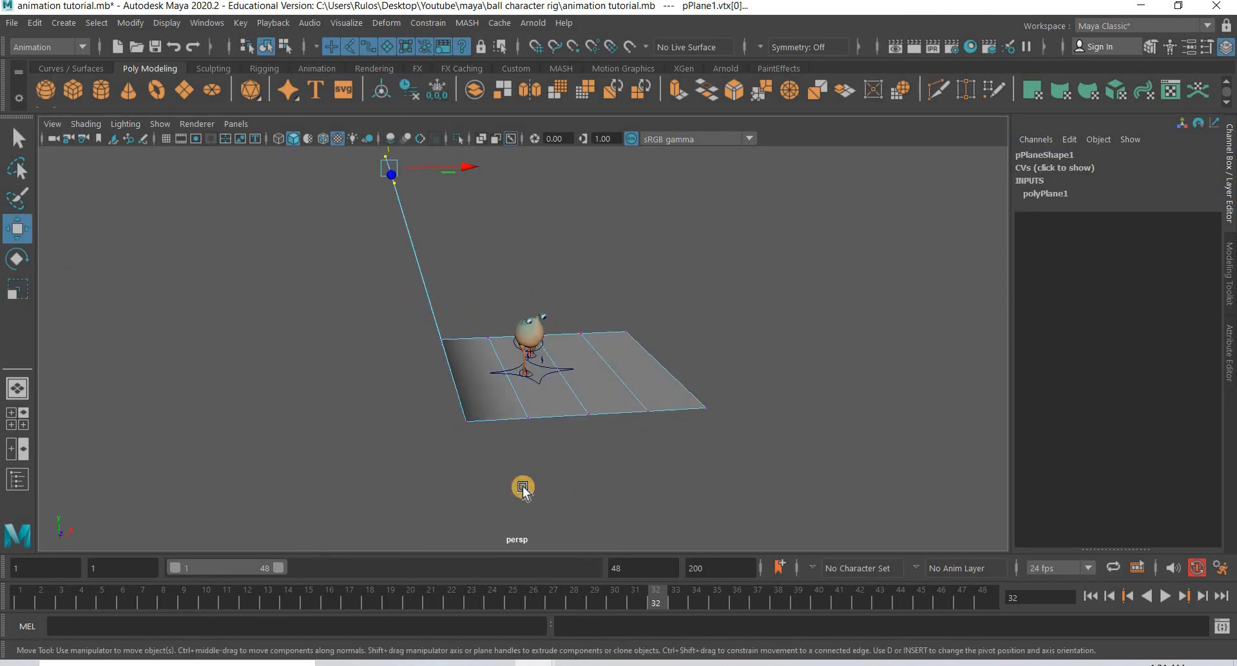
Raise the second row of plane vertices to about 4.477 cm and pull it back to about X -5.988
{"action": "left_click_drag", "start_coordinate": [522, 487], "coordinate": [469, 317], "text": "alt"}
{"action": "left_click_drag", "start_coordinate": [380, 464], "coordinate": [444, 201]}
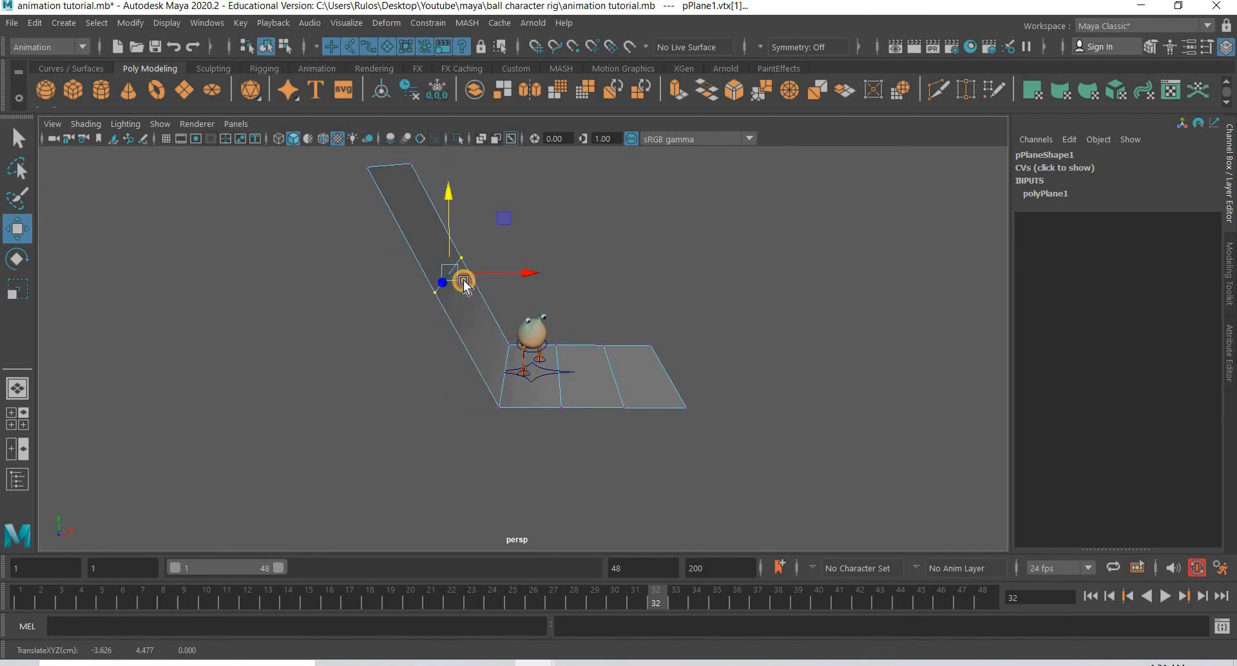
{"action": "left_click_drag", "start_coordinate": [523, 273], "coordinate": [469, 279]}
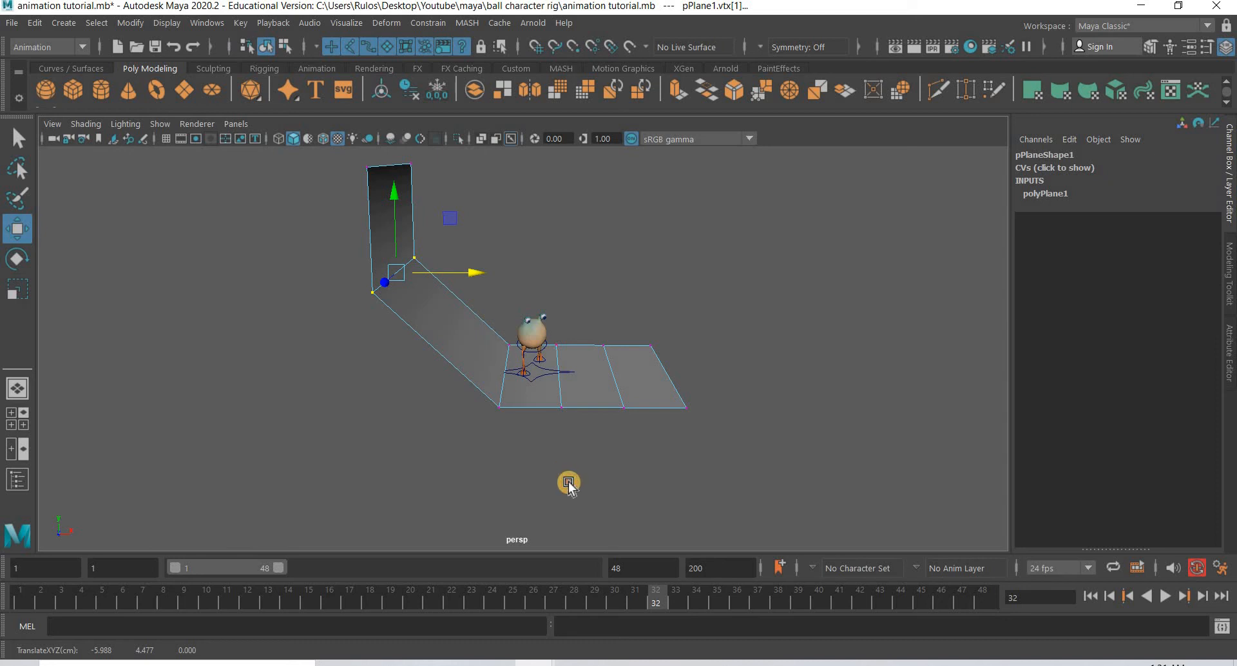
Shift the two floor vertex rows nearest the wall backward to about X -1.856, and push both wall rows back to about X -7.369
{"action": "left_click_drag", "start_coordinate": [569, 483], "coordinate": [492, 304]}
{"action": "left_click_drag", "start_coordinate": [585, 367], "coordinate": [544, 367]}
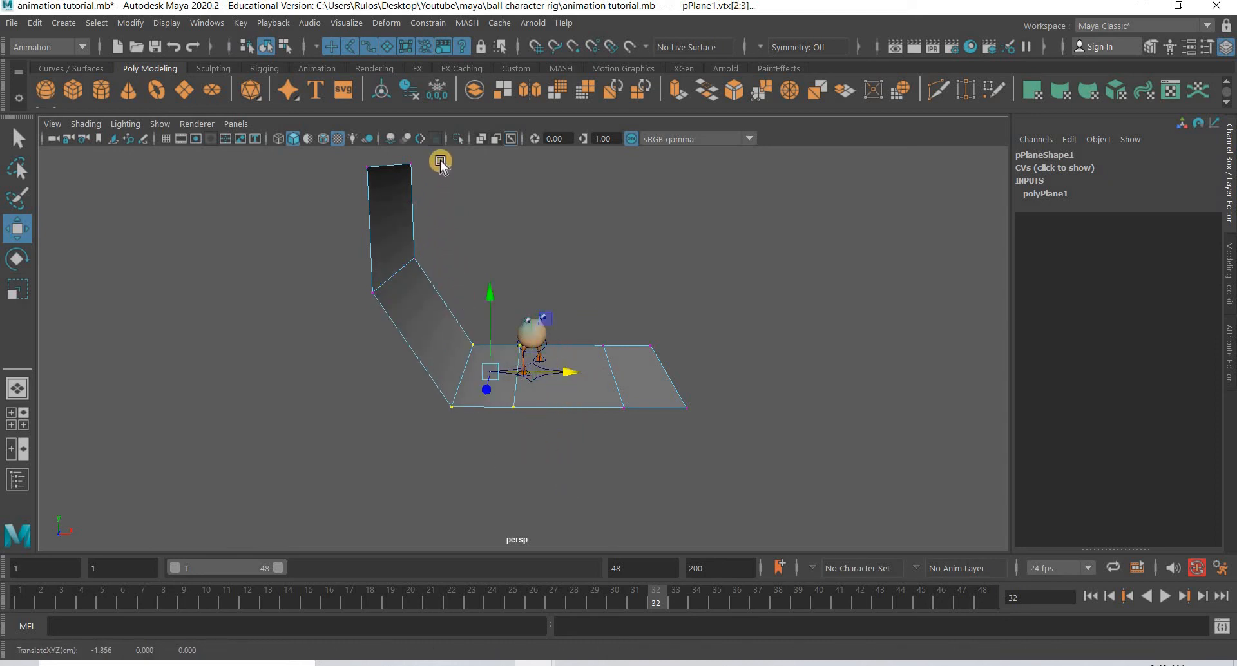
{"action": "left_click_drag", "start_coordinate": [277, 302], "coordinate": [445, 157]}
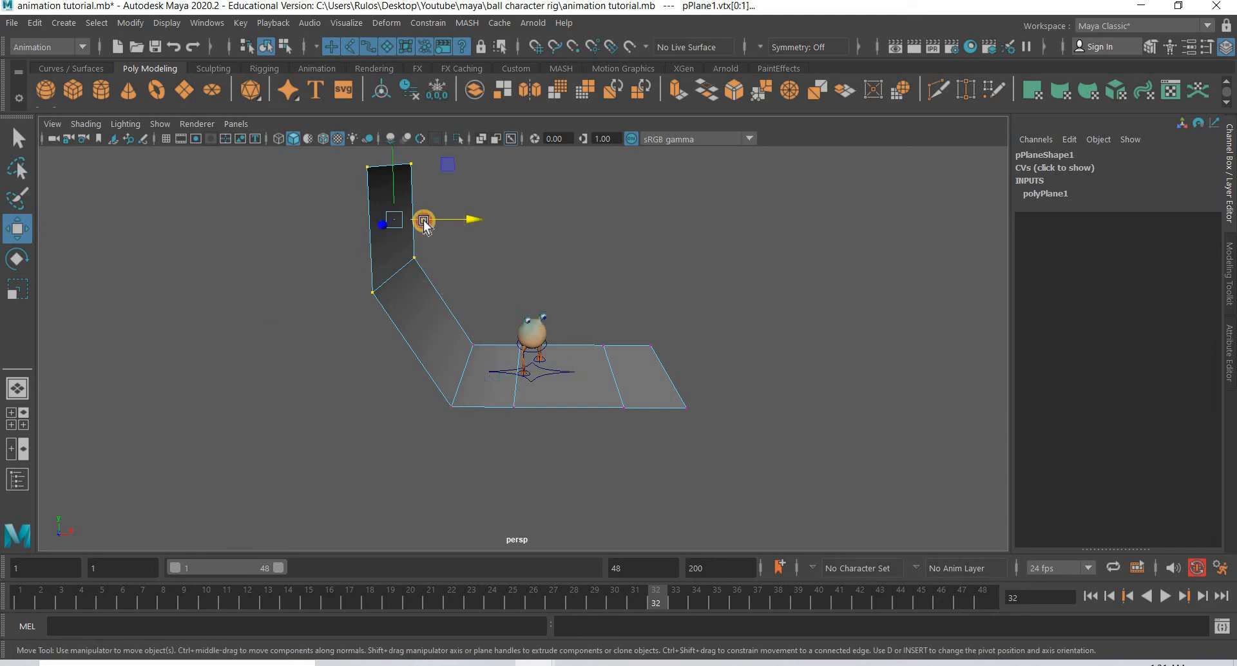
{"action": "left_click_drag", "start_coordinate": [424, 221], "coordinate": [394, 222]}
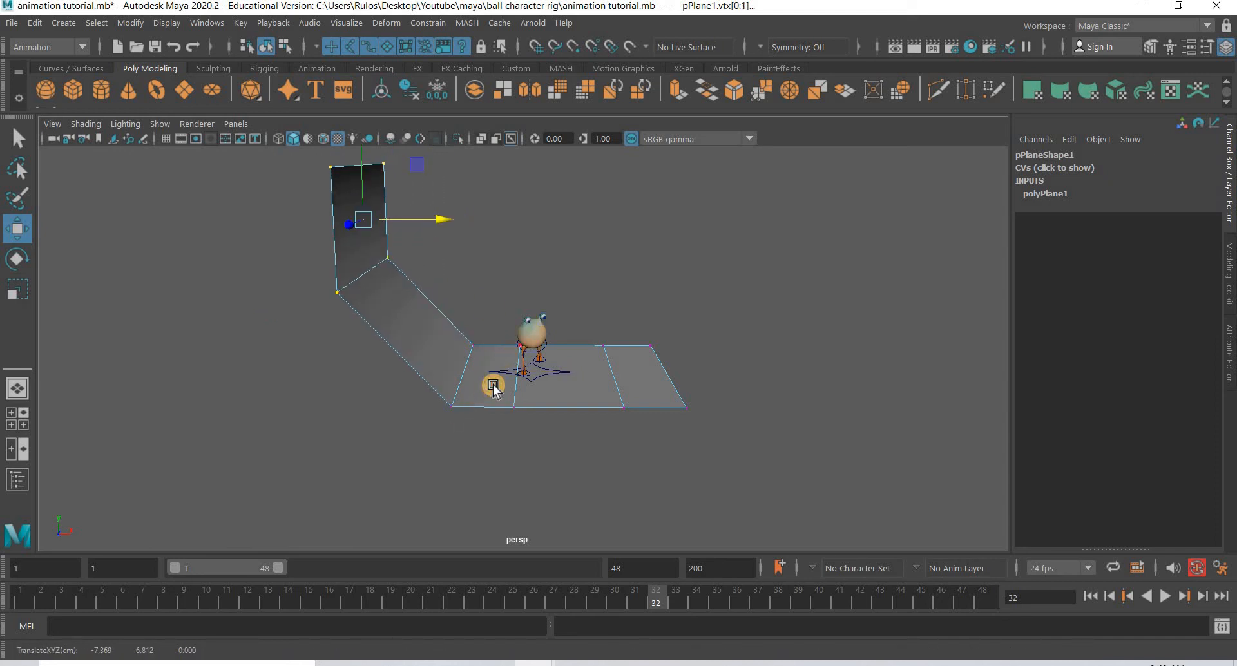
{"action": "left_click_drag", "start_coordinate": [367, 437], "coordinate": [467, 251], "text": "alt"}
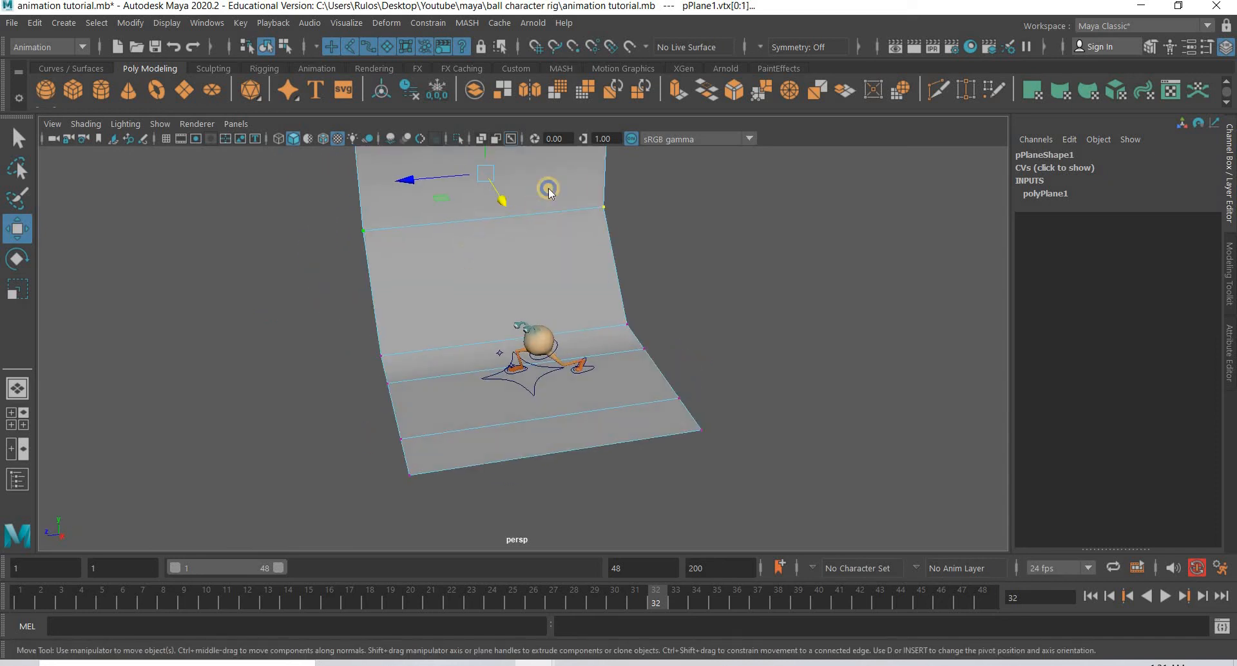
Return the backdrop to object mode and widen it along Z to a scale of about 26.587
{"action": "right_click_drag", "start_coordinate": [464, 217], "coordinate": [551, 188]}
{"action": "key", "text": "r"}
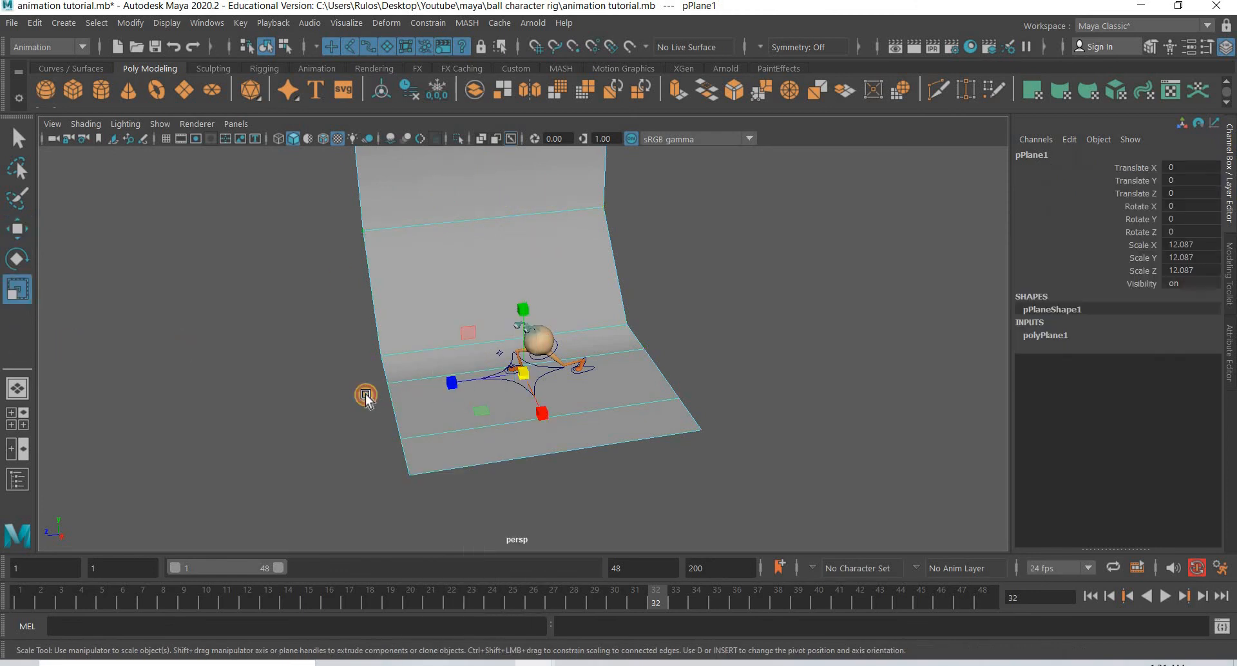
{"action": "left_click_drag", "start_coordinate": [447, 381], "coordinate": [19, 243]}
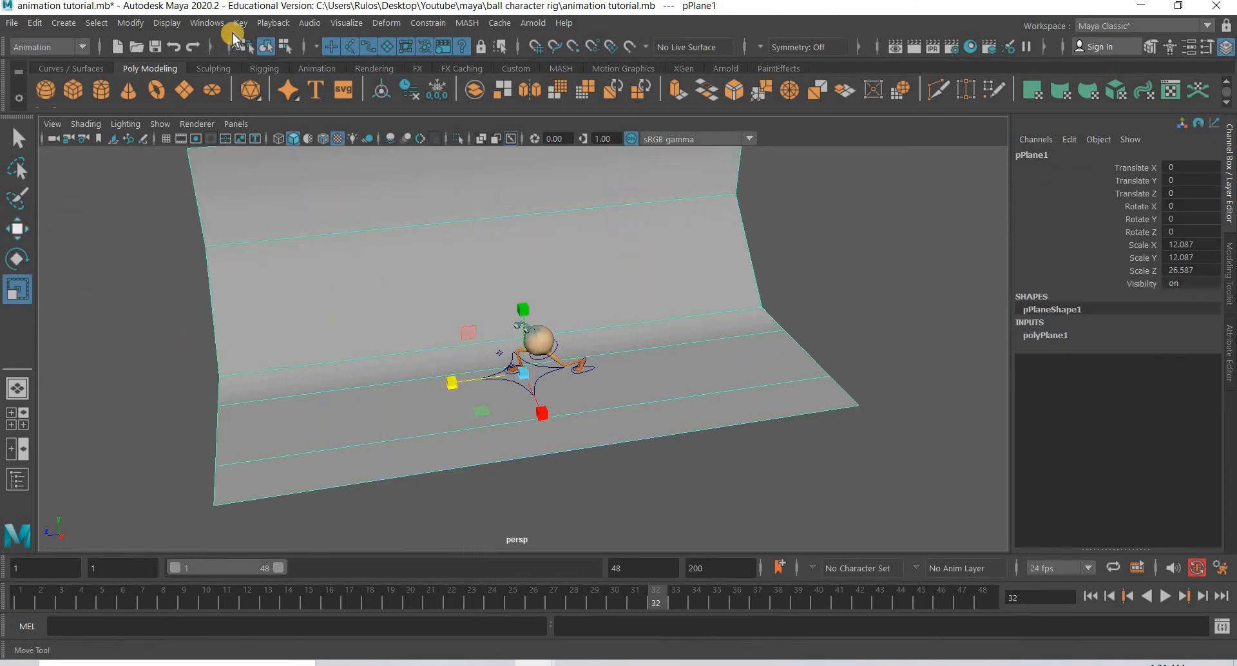
Switch to the Modeling menu set and smooth the backdrop mesh with 2 divisions
{"action": "key", "text": "w"}
{"action": "left_click", "coordinate": [48, 46]}
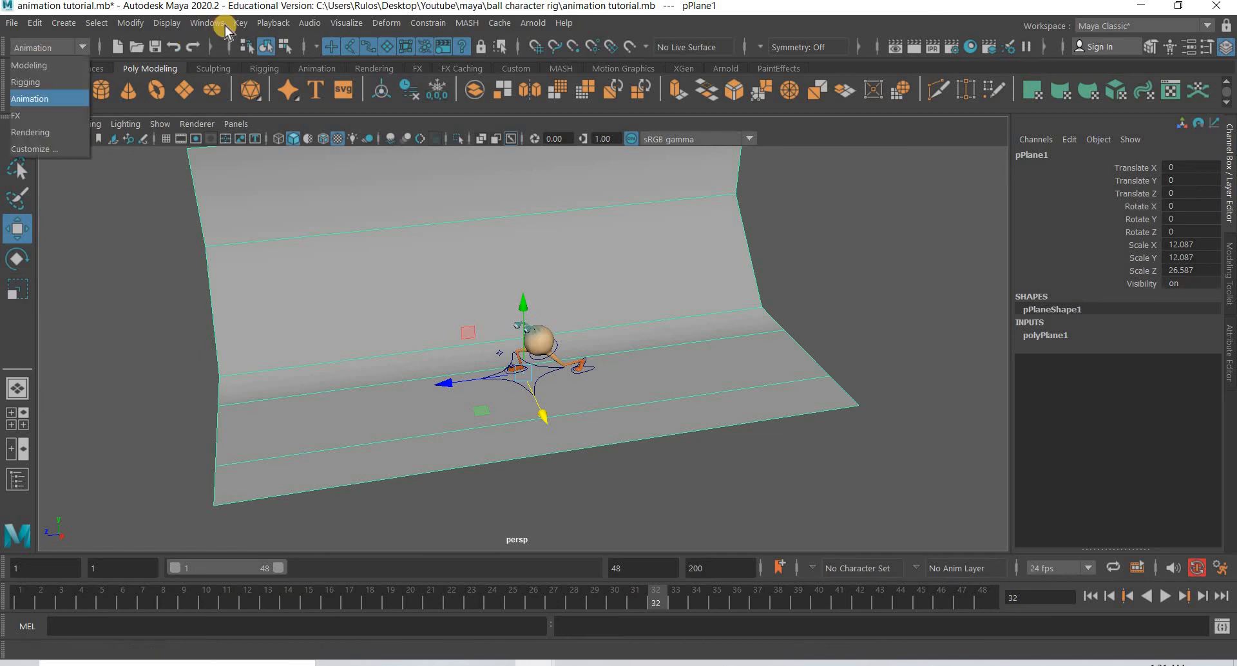
{"action": "left_click", "coordinate": [29, 65]}
{"action": "left_click", "coordinate": [245, 25]}
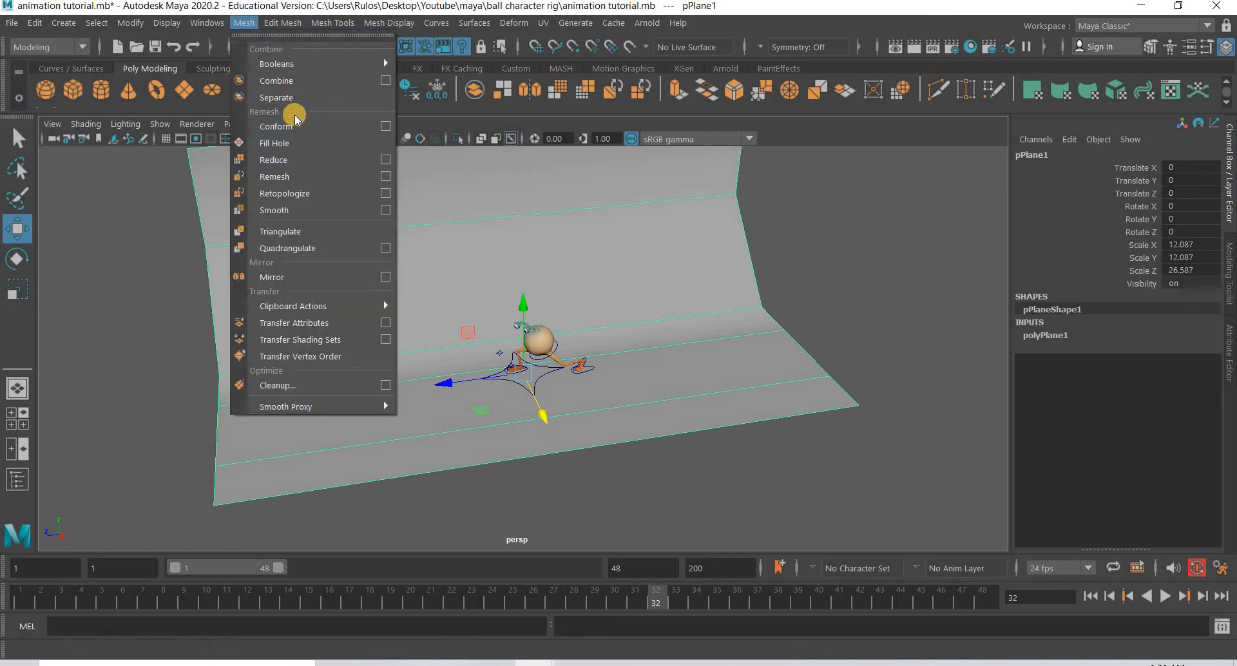
{"action": "left_click", "coordinate": [287, 211]}
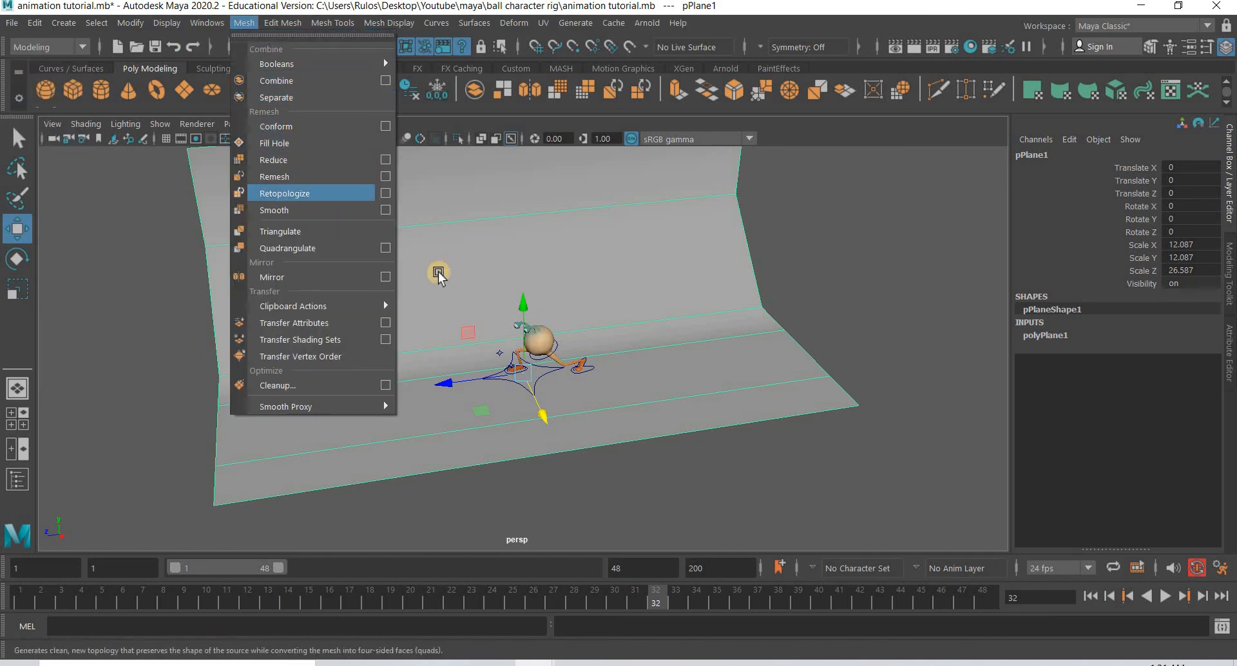
{"action": "left_click", "coordinate": [170, 380]}
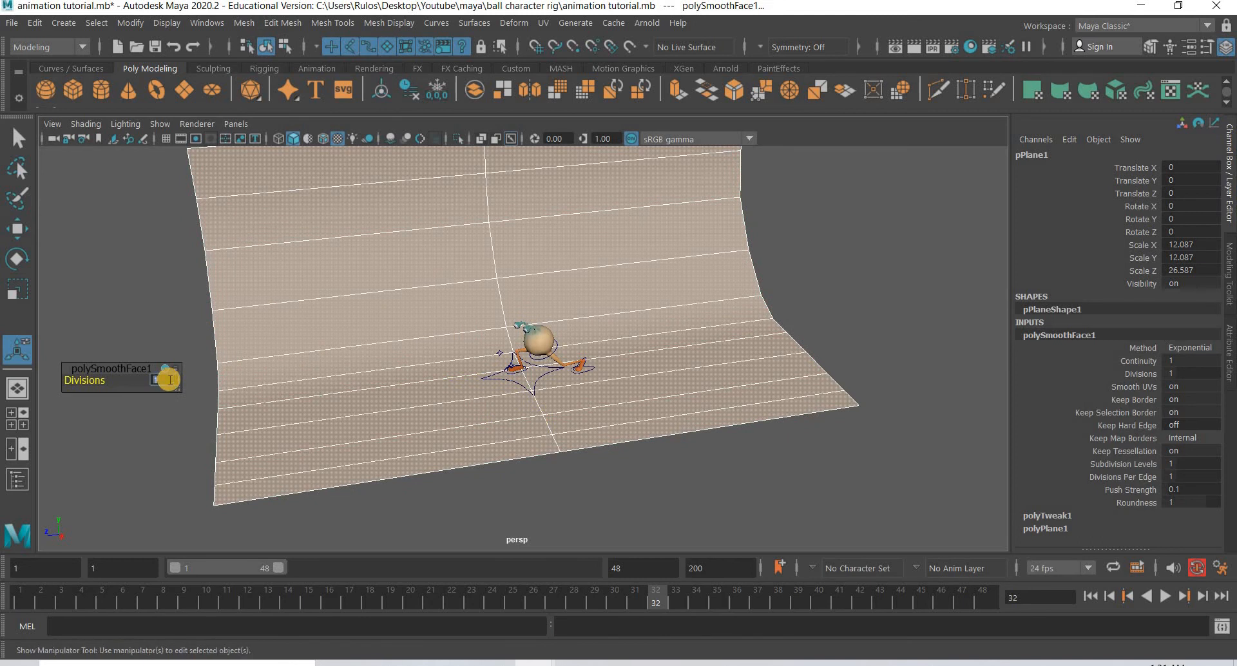
{"action": "type", "text": "2"}
{"action": "key", "text": "Return"}
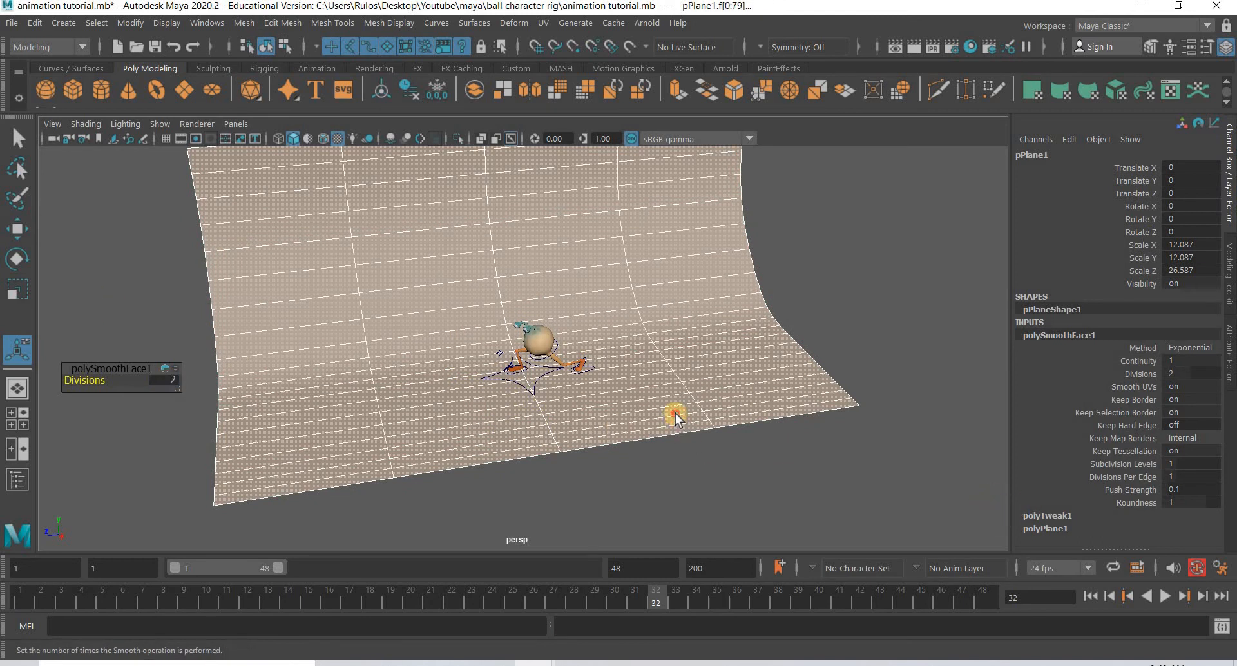
{"action": "key", "text": "F8"}
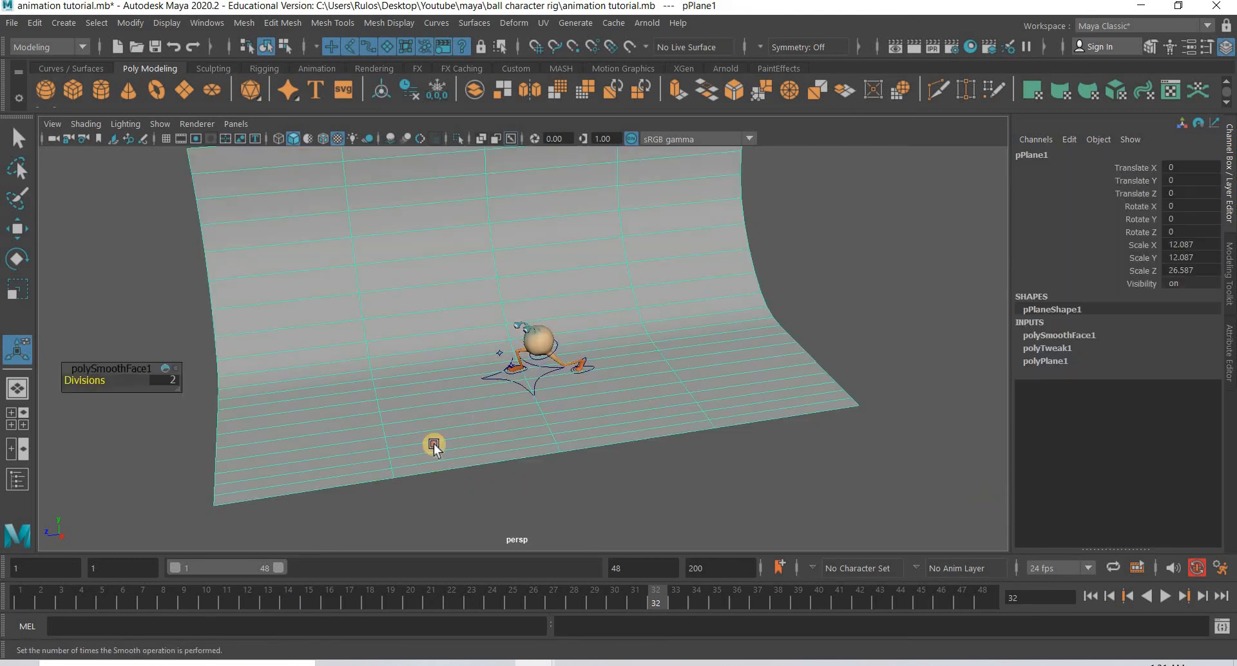
Undo the backdrop's smoothing and its widening along Z
{"action": "left_click_drag", "start_coordinate": [434, 445], "coordinate": [11, 275], "text": "alt"}
{"action": "key", "text": "w"}
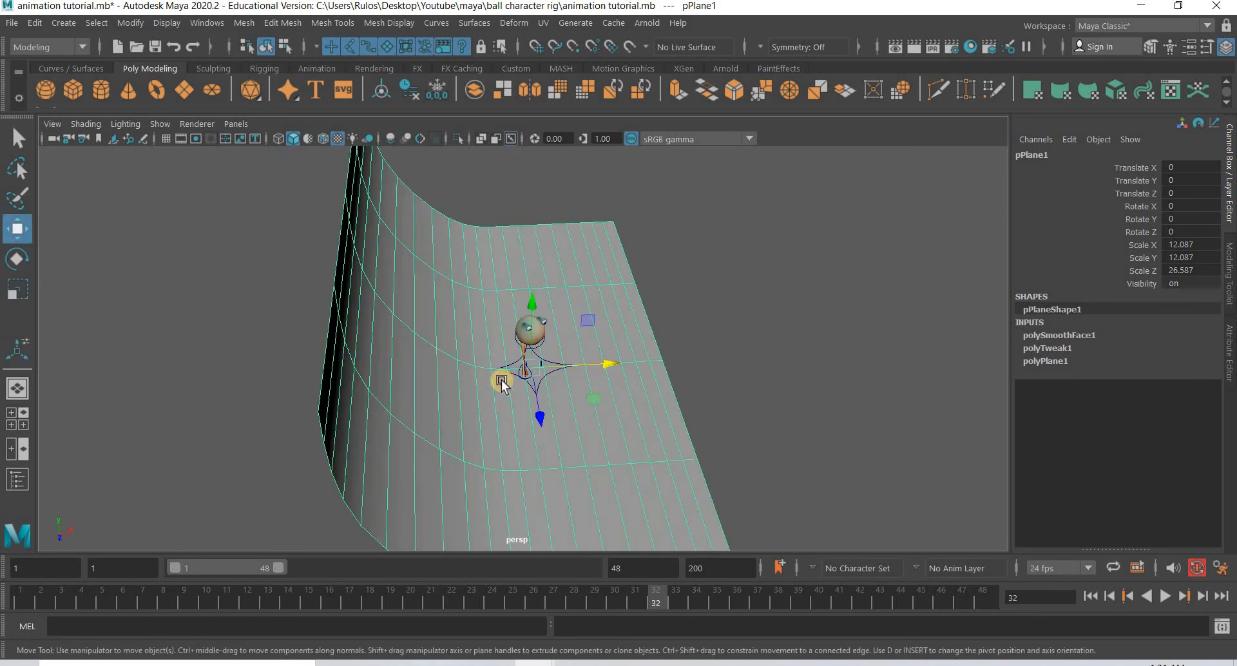
{"action": "left_click_drag", "start_coordinate": [621, 447], "coordinate": [580, 381], "text": "alt"}
{"action": "right_click_drag", "start_coordinate": [619, 217], "coordinate": [539, 223]}
{"action": "right_click_drag", "start_coordinate": [1232, 328], "coordinate": [883, 384]}
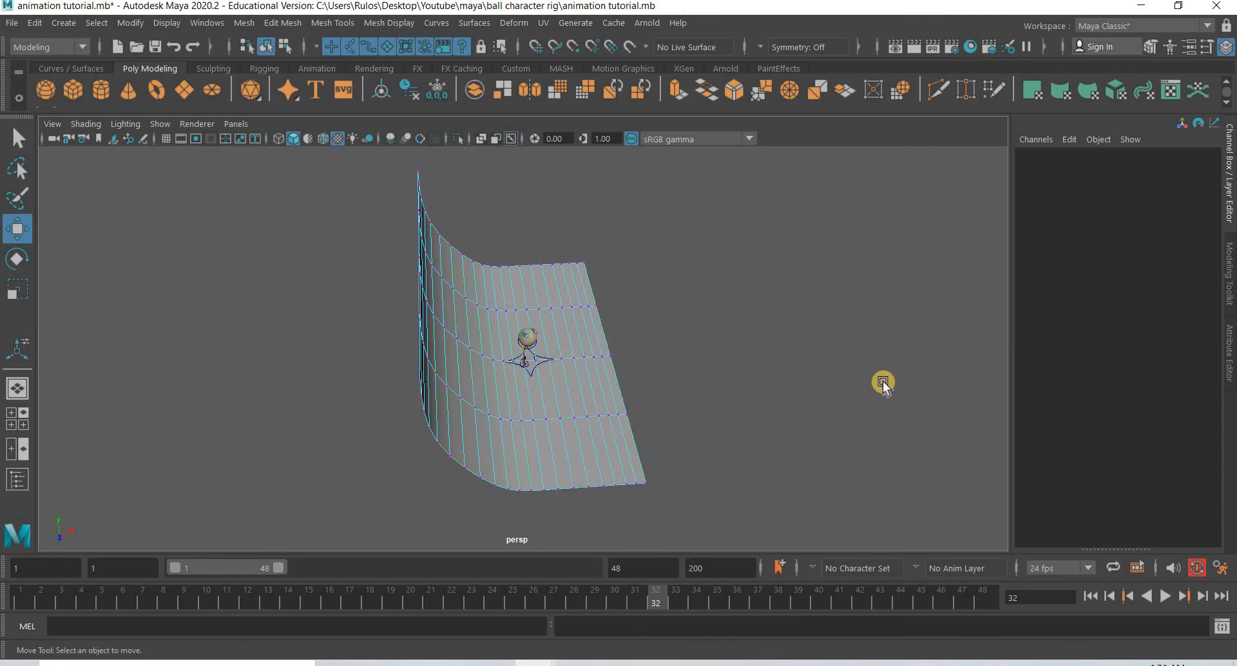
{"action": "key", "text": "ctrl+z"}
{"action": "key", "text": "ctrl+z"}
{"action": "key", "text": "ctrl+z"}
{"action": "key", "text": "ctrl+z"}
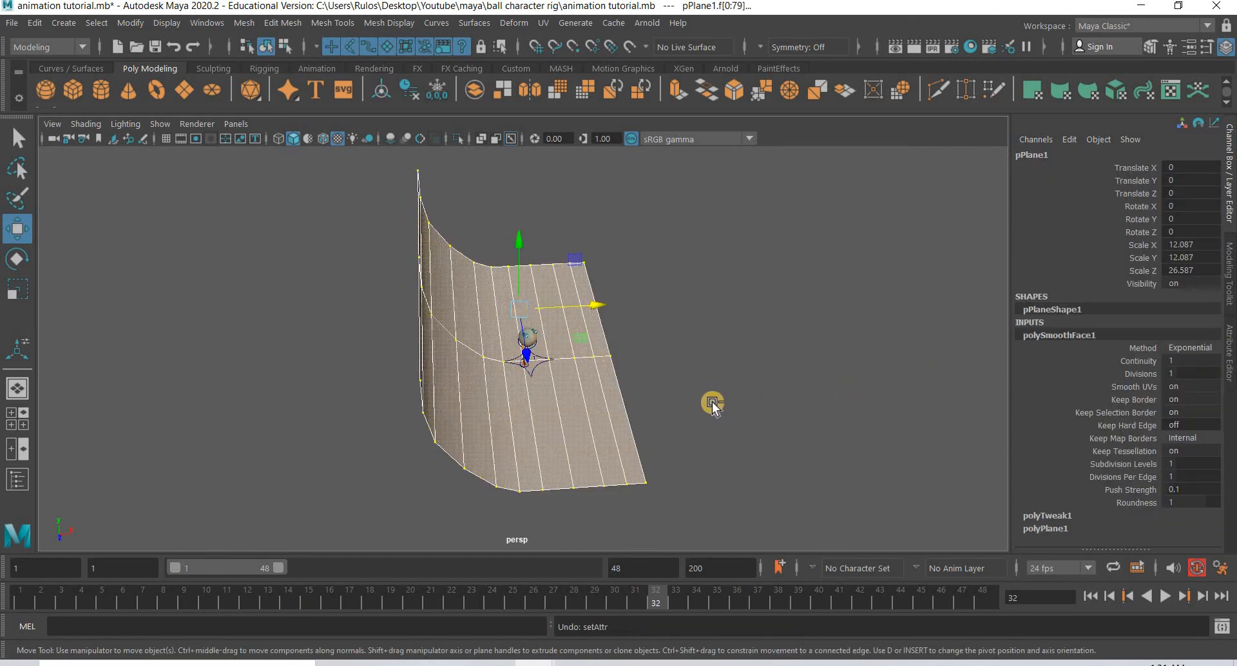
Extend the floor by moving its two front vertex rows forward to about X 11.115, and scale the backdrop along Z to about 31.753
{"action": "right_click_drag", "start_coordinate": [511, 233], "coordinate": [579, 475]}
{"action": "left_click_drag", "start_coordinate": [578, 477], "coordinate": [754, 348]}
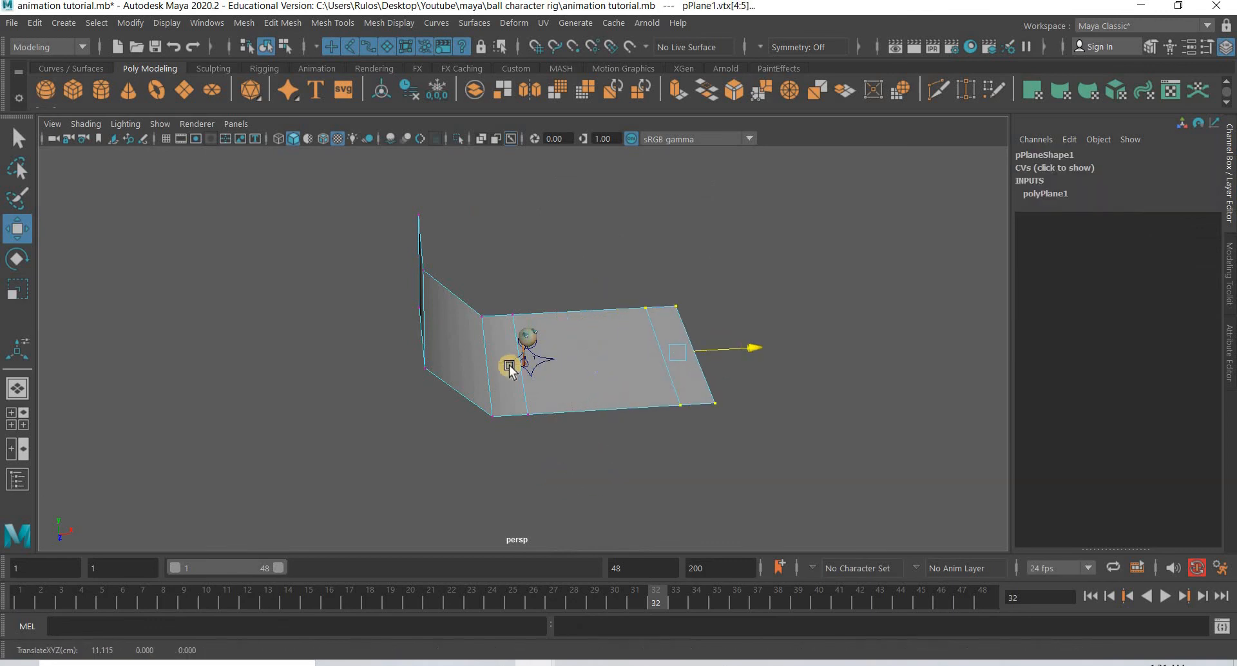
{"action": "right_click_drag", "start_coordinate": [513, 366], "coordinate": [541, 345]}
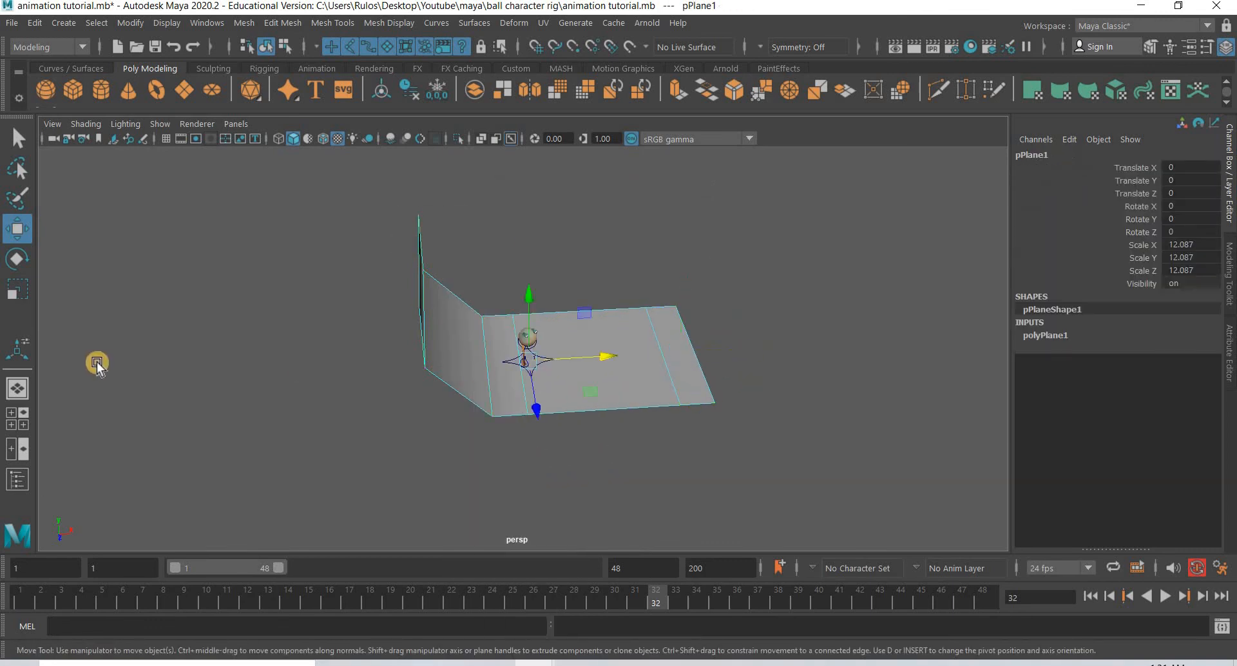
{"action": "left_click", "coordinate": [19, 291]}
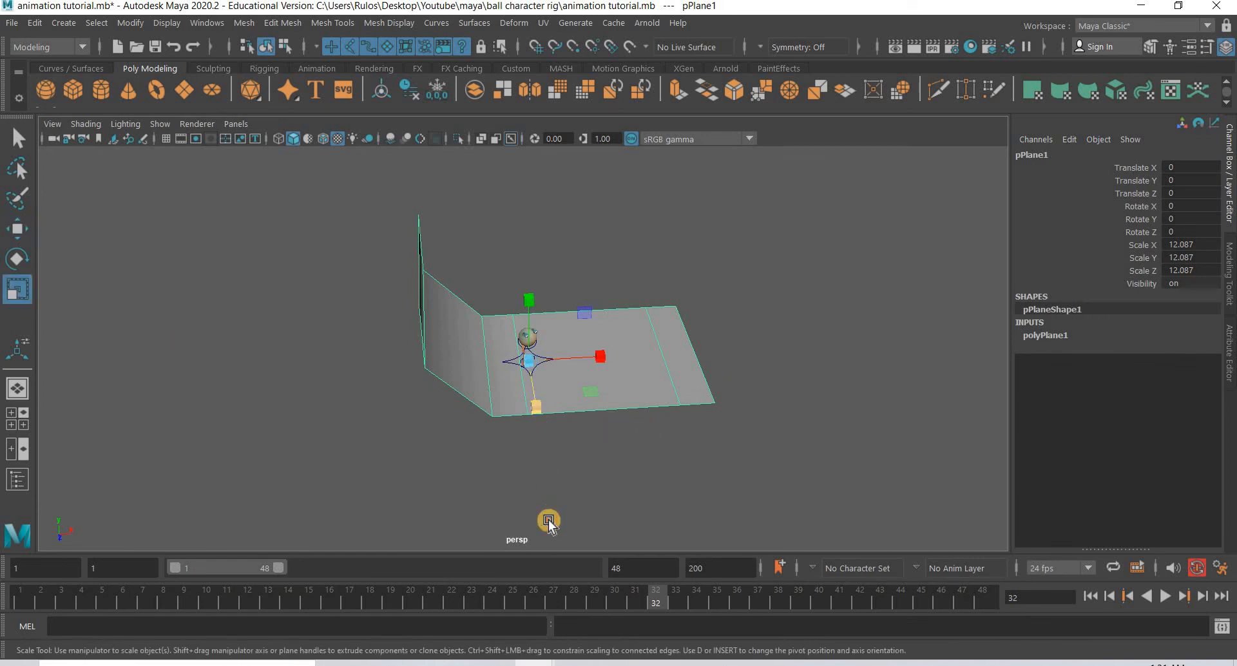
{"action": "left_click_drag", "start_coordinate": [536, 407], "coordinate": [550, 497]}
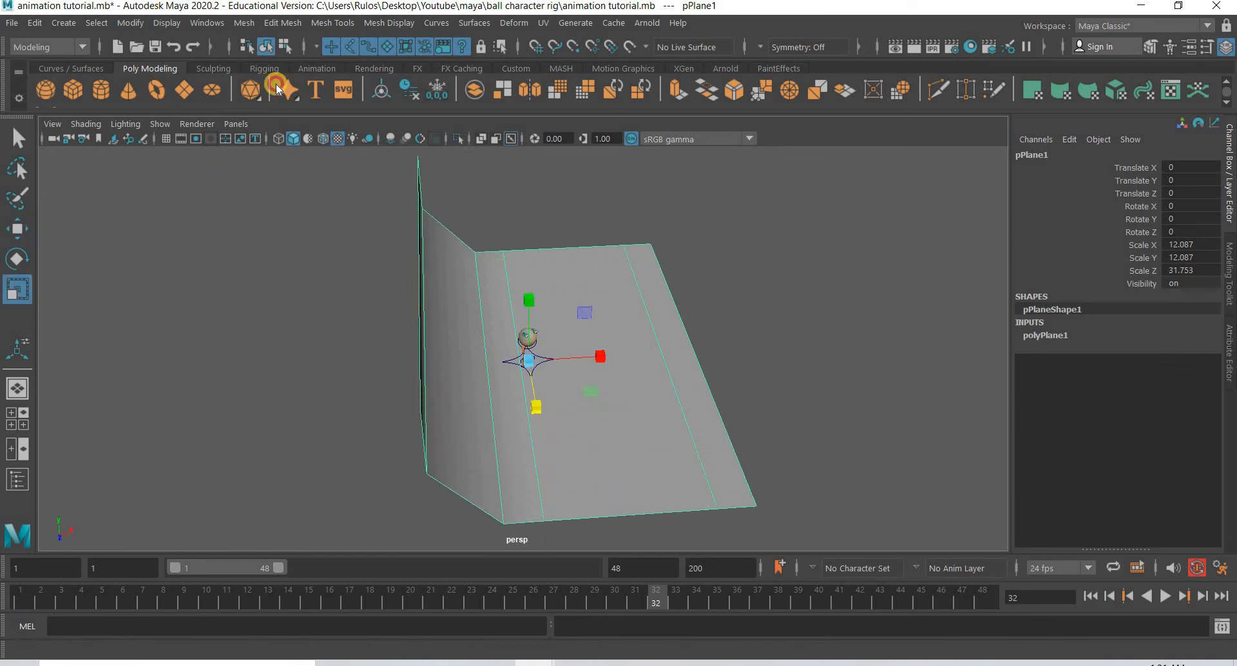
Smooth the backdrop mesh with 2 divisions and delete its construction history
{"action": "left_click", "coordinate": [293, 213]}
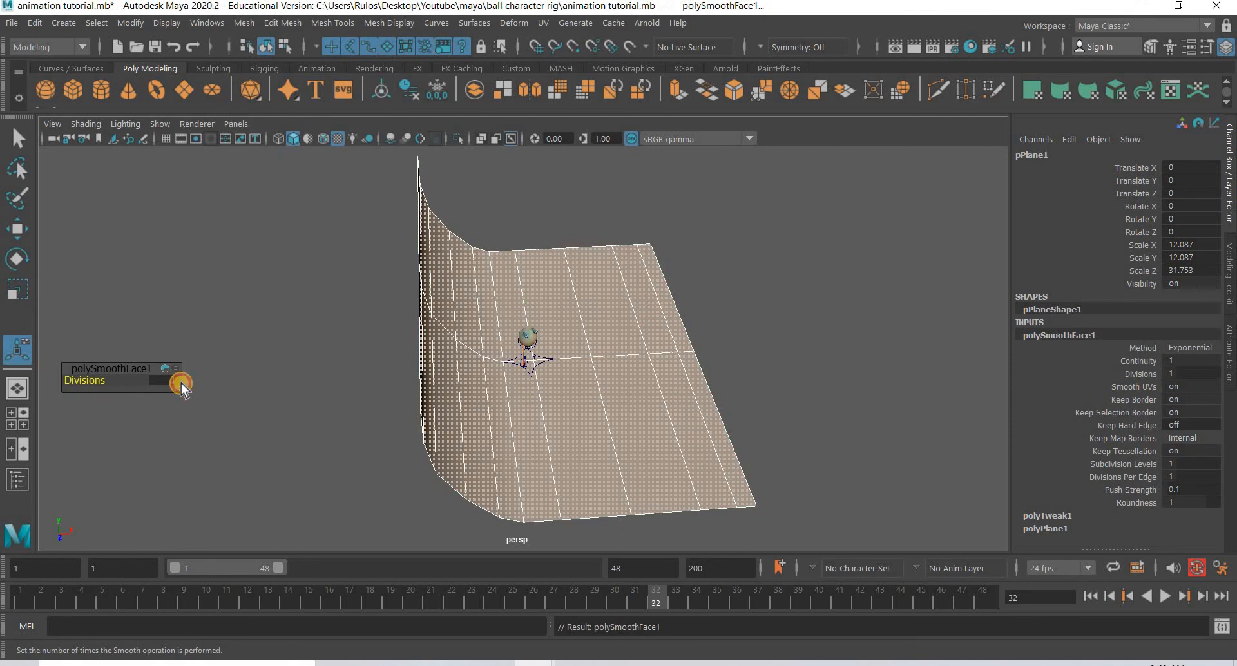
{"action": "left_click_drag", "start_coordinate": [180, 384], "coordinate": [206, 406]}
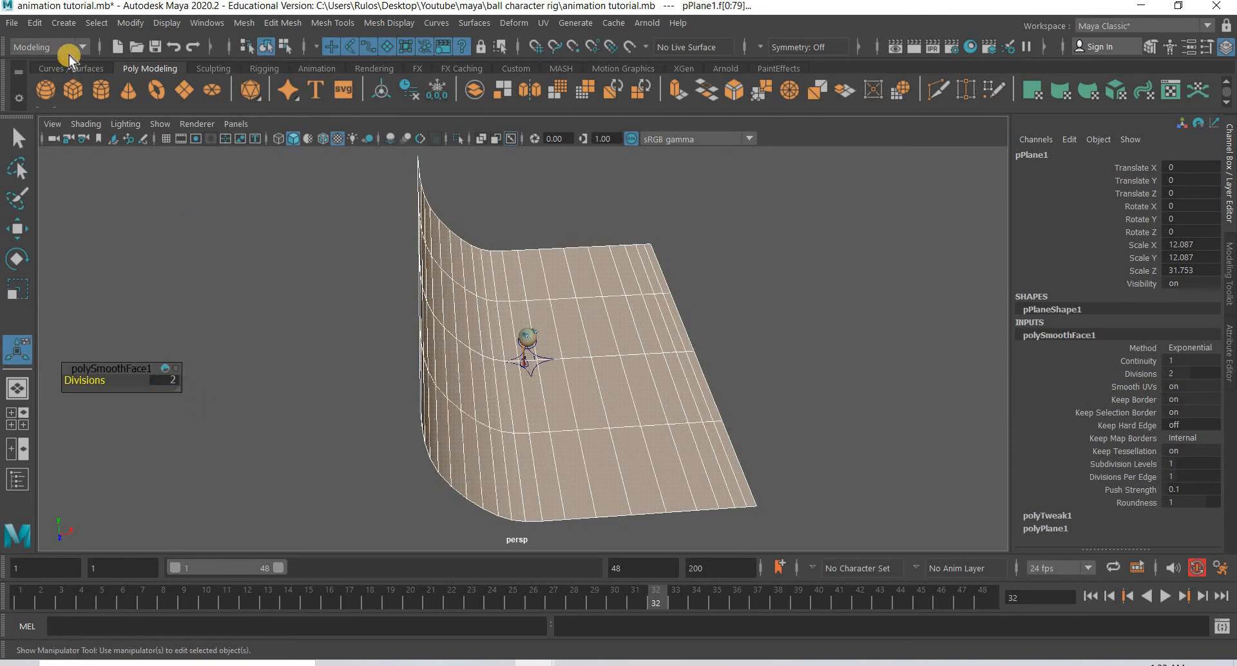
{"action": "left_click", "coordinate": [34, 23]}
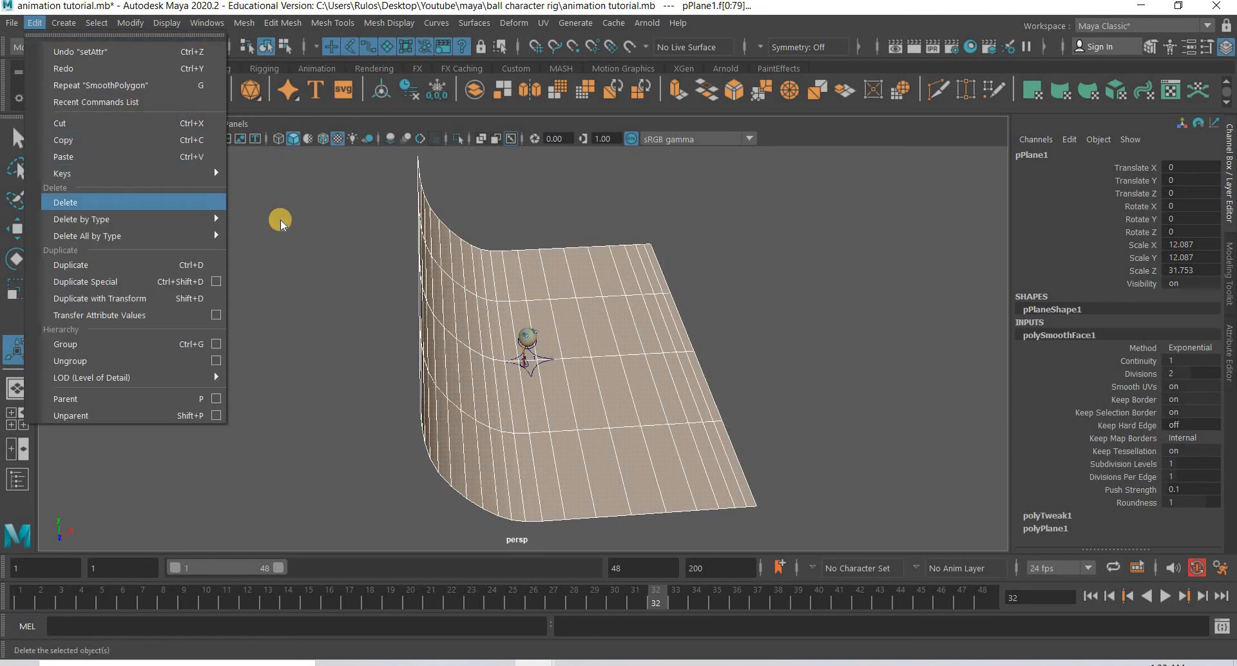
{"action": "mouse_move", "coordinate": [129, 219]}
{"action": "left_click", "coordinate": [296, 219]}
Move the backdrop along X to about -2.081
{"action": "left_click_drag", "start_coordinate": [402, 365], "coordinate": [14, 237], "text": "alt"}
{"action": "key", "text": "w"}
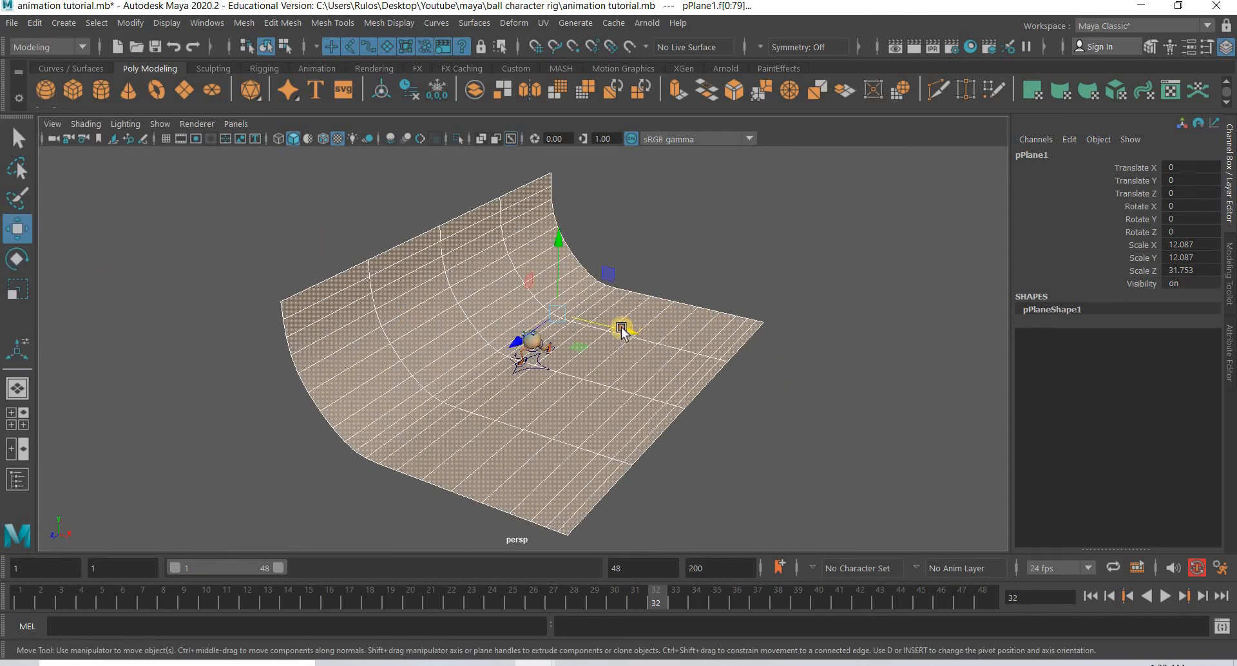
{"action": "left_click_drag", "start_coordinate": [575, 324], "coordinate": [601, 329]}
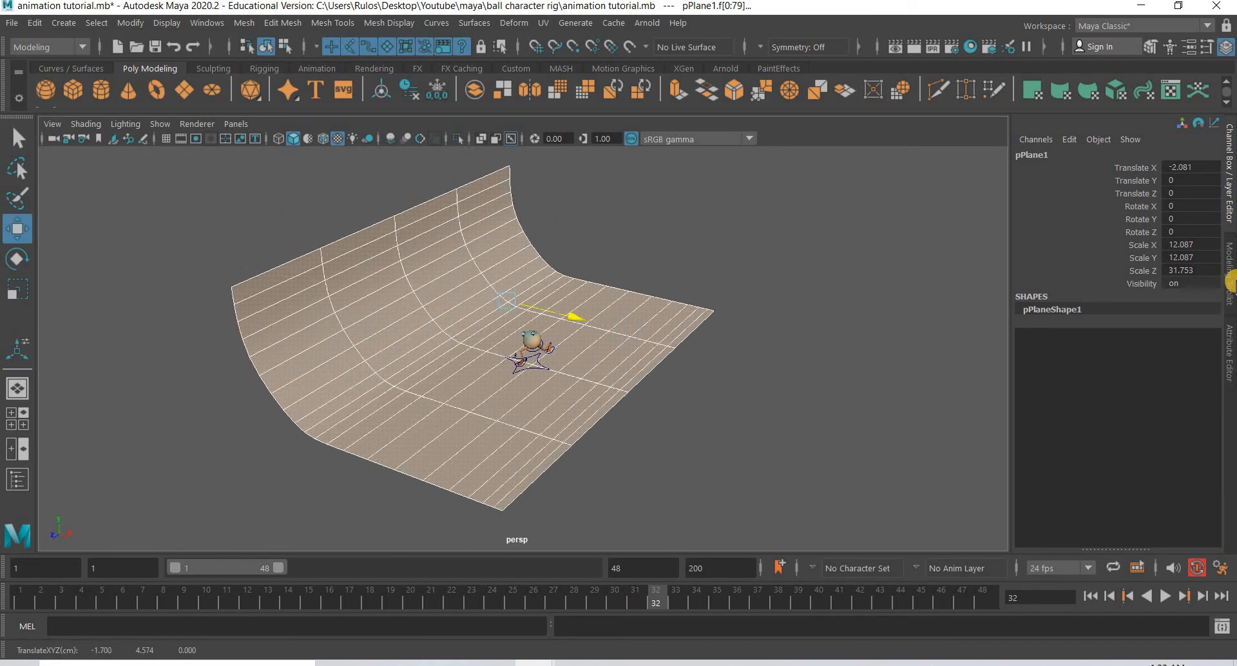
Set the color of the backdrop's Lambert material to white and deselect the mesh
{"action": "key", "text": "ctrl+a"}
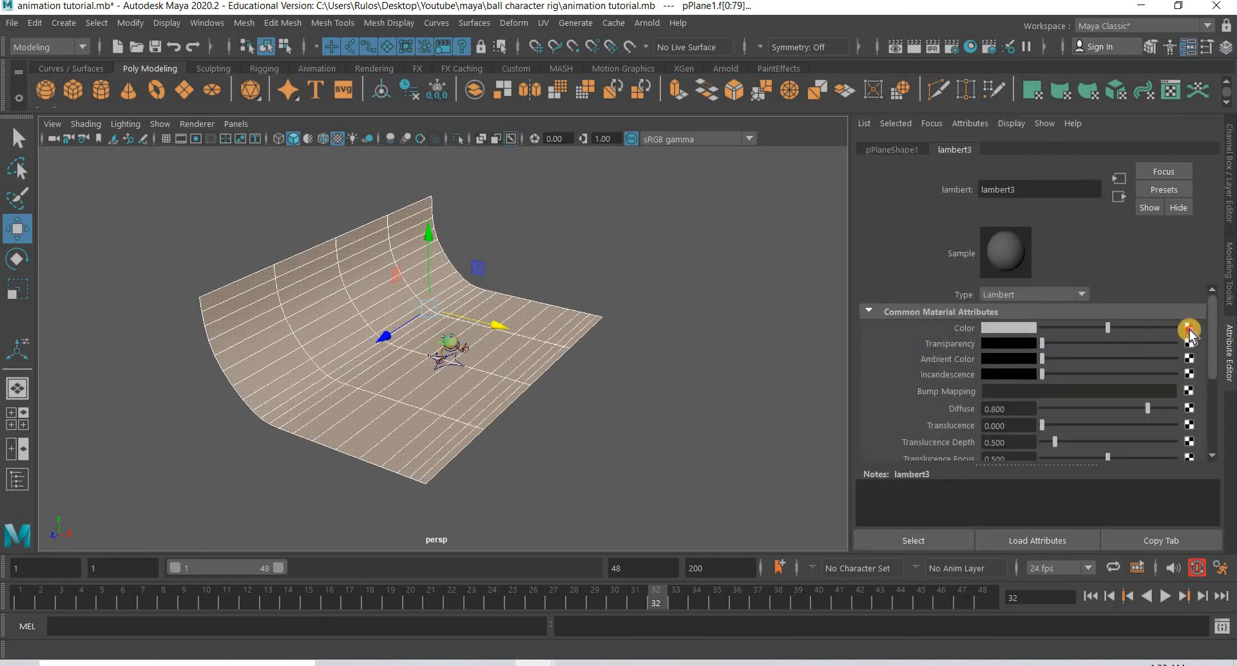
{"action": "left_click_drag", "start_coordinate": [1108, 328], "coordinate": [1189, 331]}
{"action": "left_click", "coordinate": [502, 440]}
Create a new standard camera in the scene
{"action": "left_click_drag", "start_coordinate": [501, 440], "coordinate": [496, 343], "text": "alt"}
{"action": "scroll", "coordinate": [479, 427], "scroll_direction": "up", "scroll_amount": 5}
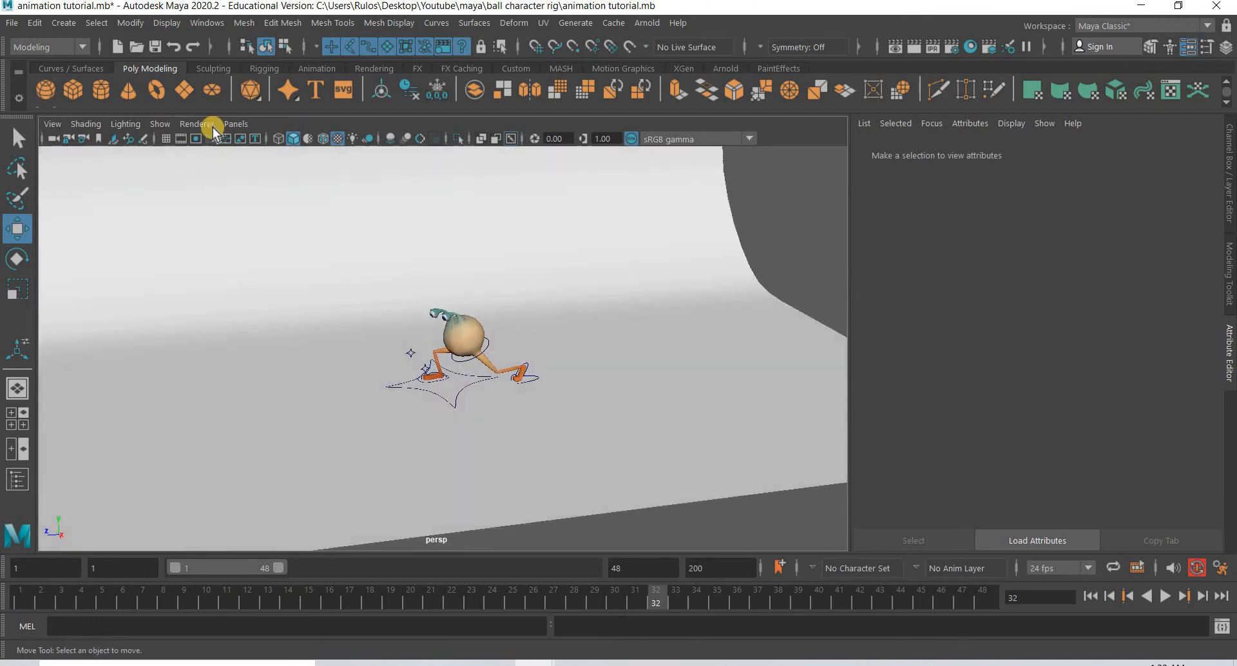
{"action": "left_click", "coordinate": [64, 23]}
{"action": "mouse_move", "coordinate": [255, 134]}
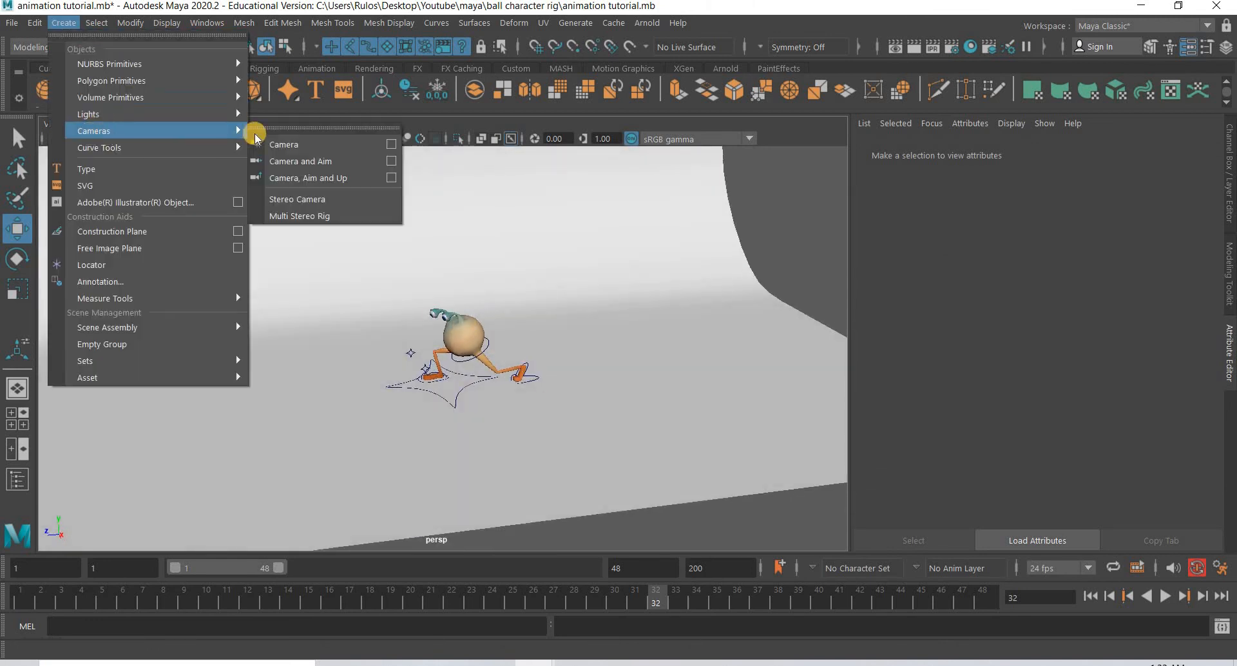
{"action": "left_click", "coordinate": [304, 148]}
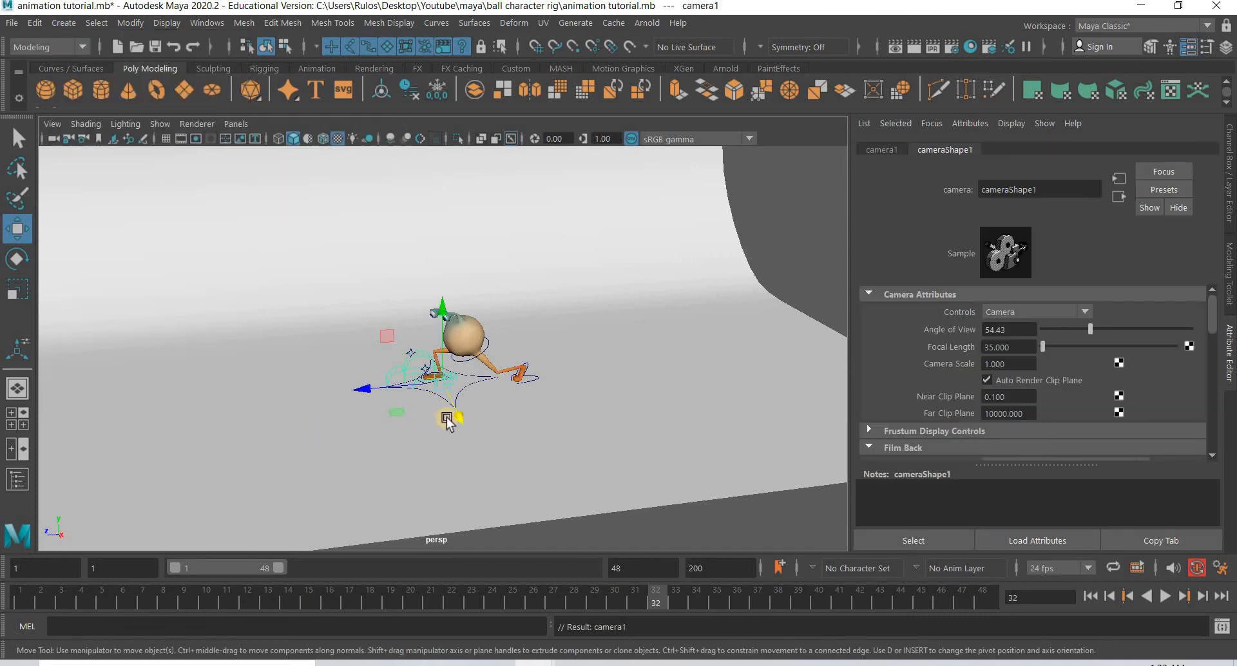
Rotate the new camera to exactly 90 degrees around Y
{"action": "key", "text": "e"}
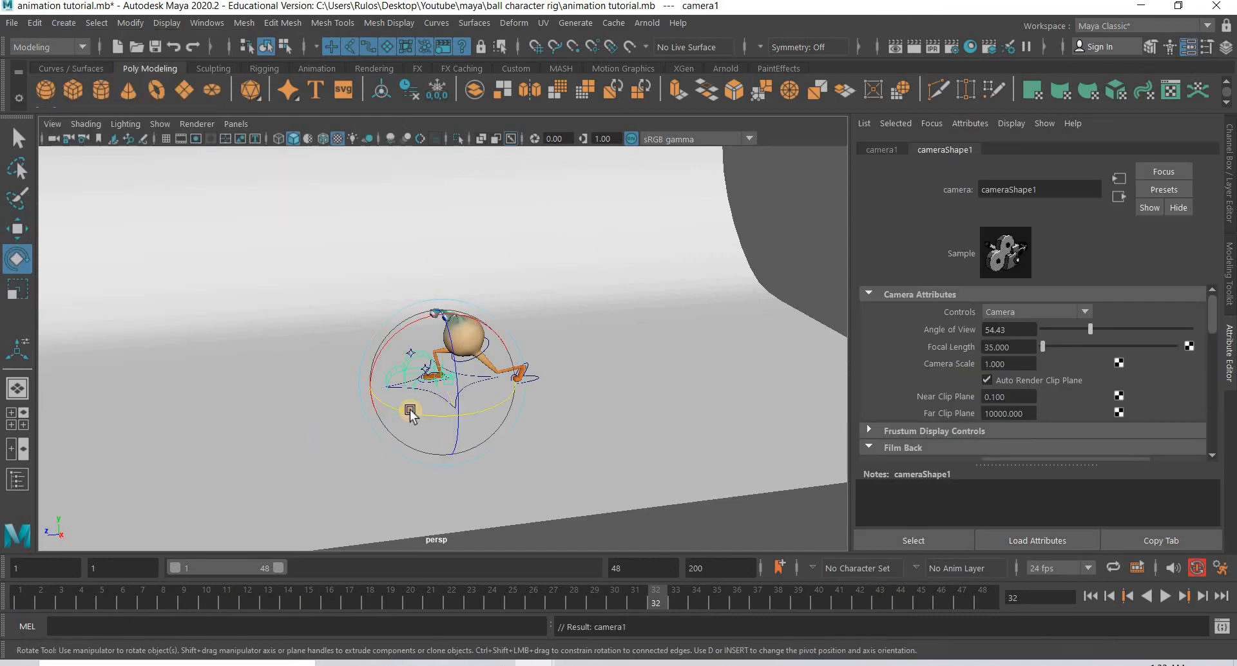
{"action": "left_click_drag", "start_coordinate": [500, 409], "coordinate": [549, 401]}
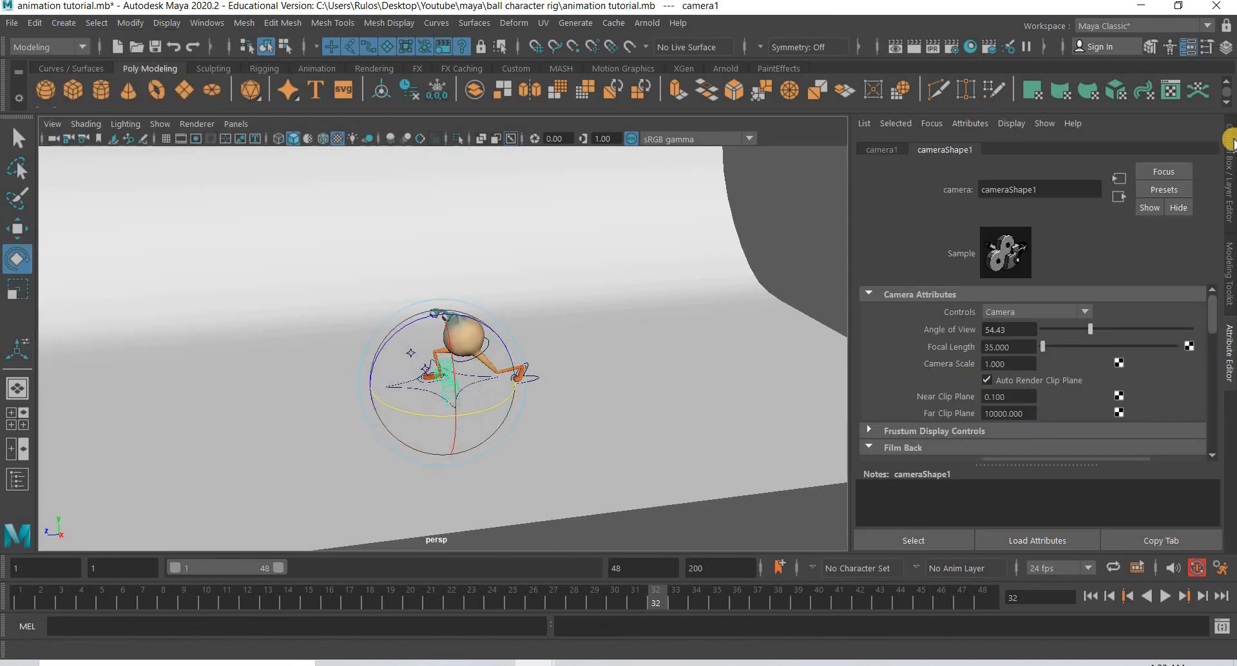
{"action": "left_click", "coordinate": [1178, 210]}
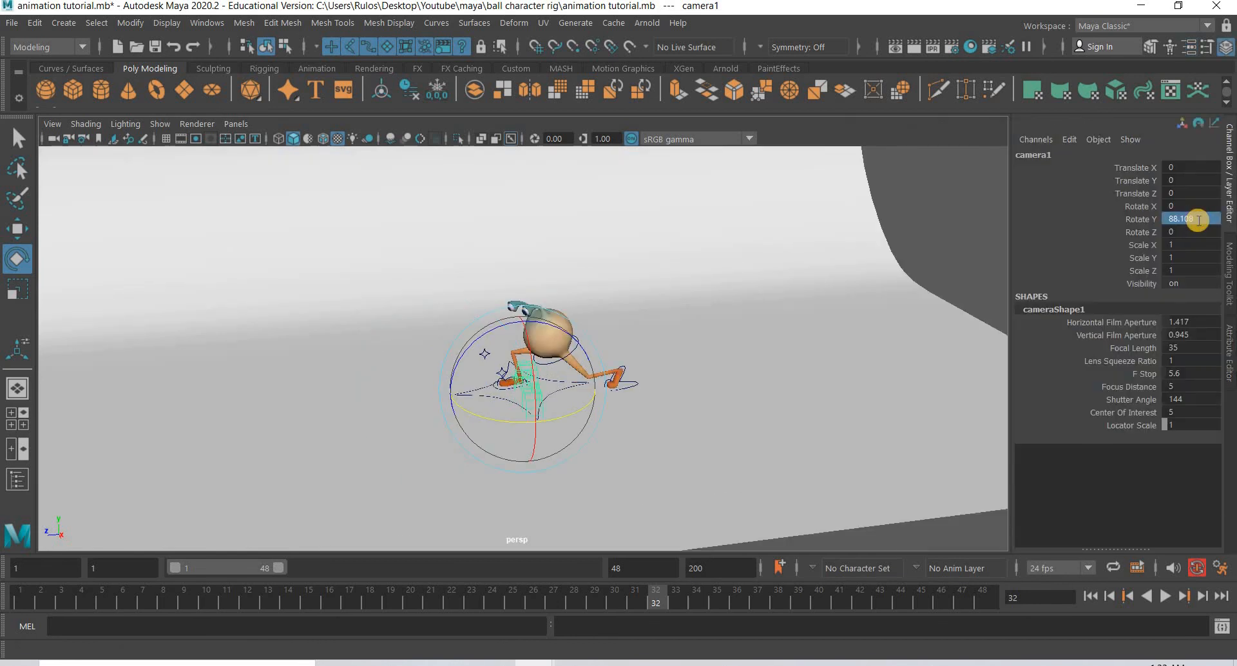
{"action": "type", "text": "90"}
{"action": "key", "text": "Return"}
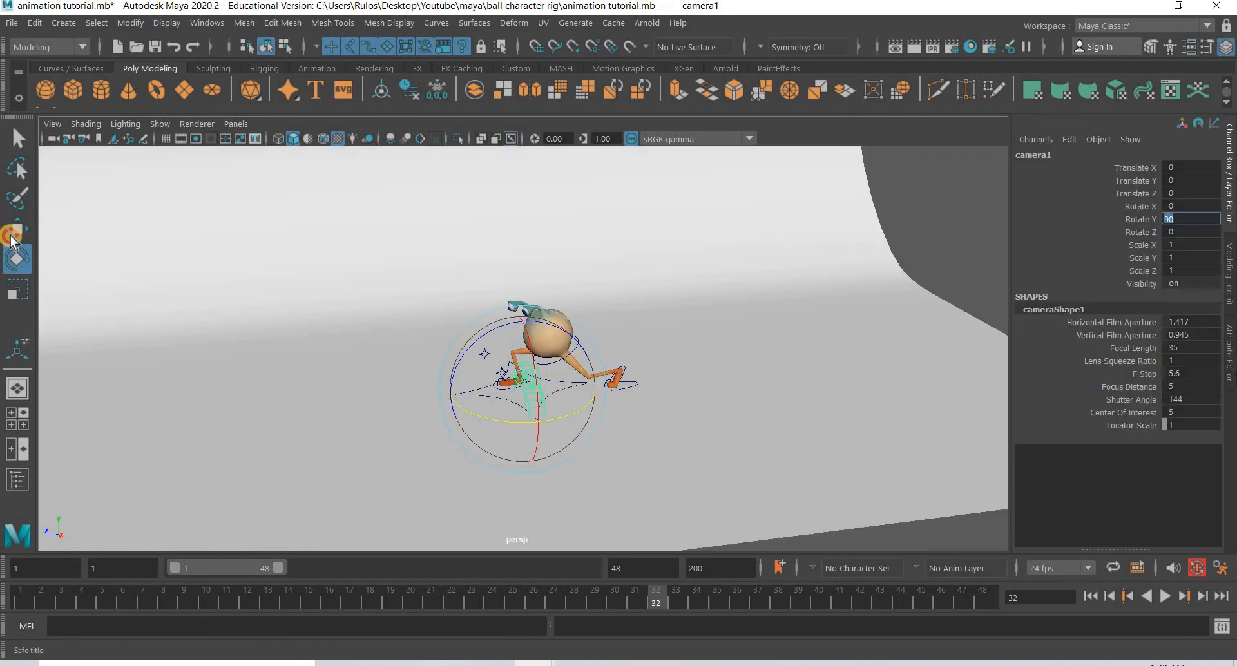
Look through camera1 in the viewport and move the camera to about 8.069 in X and 1.26 in Y
{"action": "left_click", "coordinate": [19, 229]}
{"action": "left_click", "coordinate": [238, 126]}
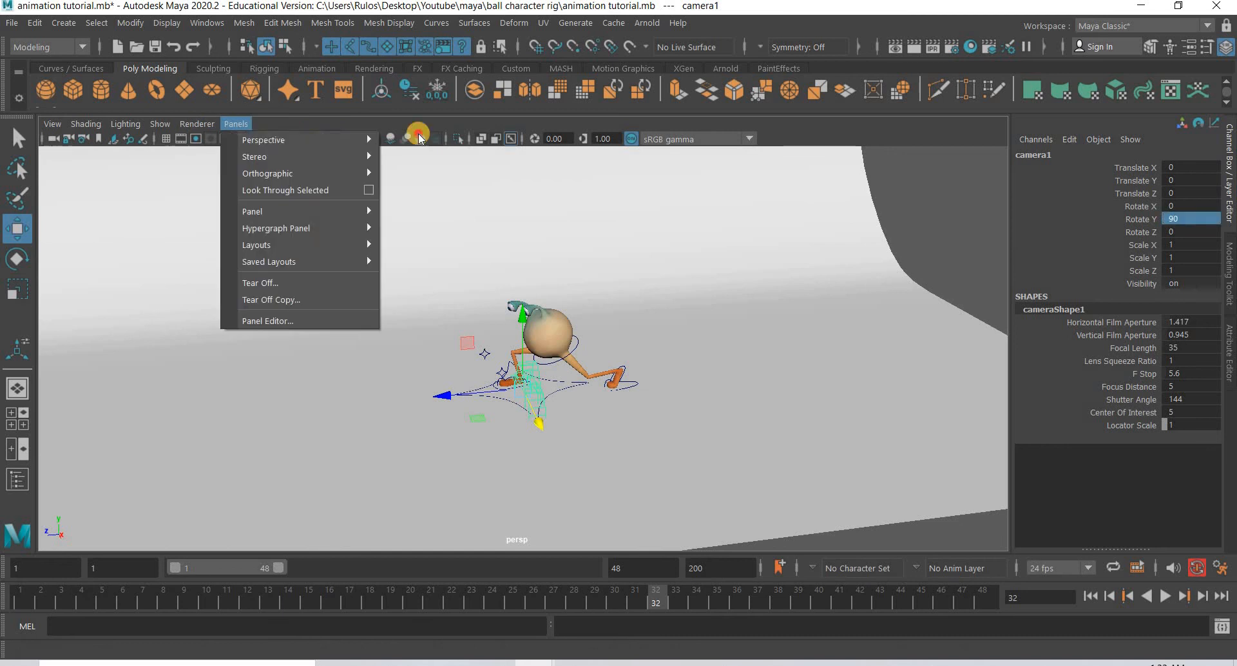
{"action": "mouse_move", "coordinate": [309, 139]}
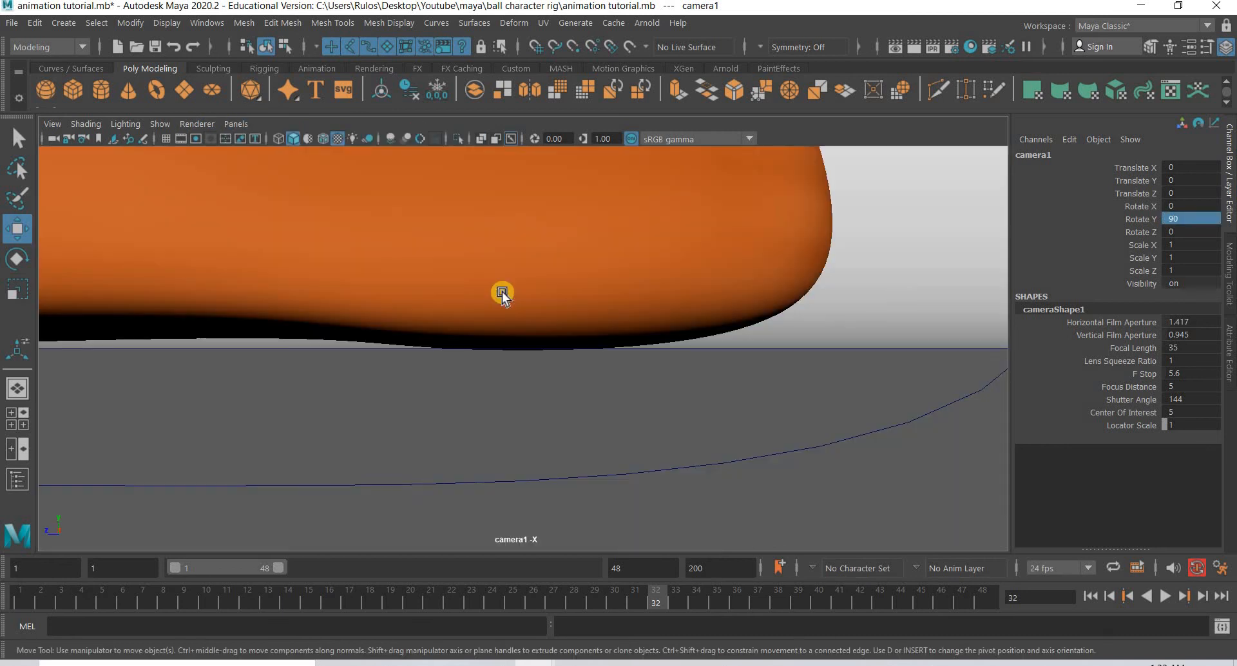
{"action": "key", "text": "space"}
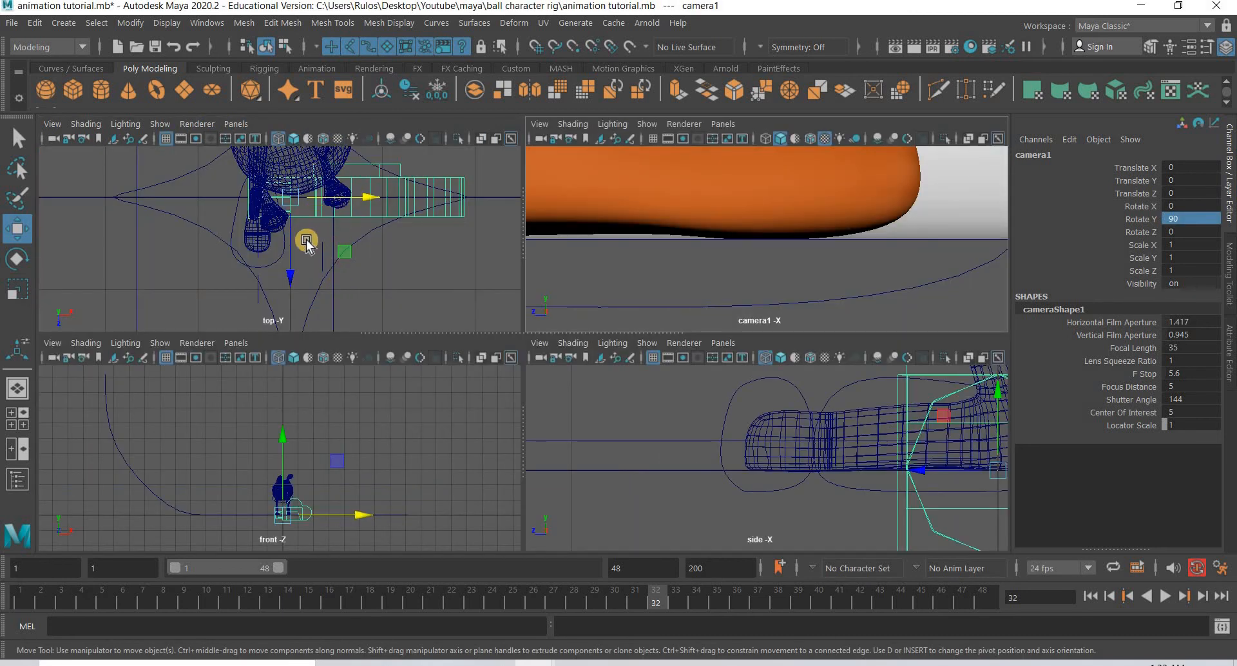
{"action": "scroll", "coordinate": [335, 237], "scroll_direction": "down", "scroll_amount": 5}
{"action": "left_click_drag", "start_coordinate": [464, 232], "coordinate": [499, 233]}
{"action": "left_click_drag", "start_coordinate": [408, 469], "coordinate": [409, 447]}
Turn on the resolution gate in the camera1 view
{"action": "left_click", "coordinate": [544, 134]}
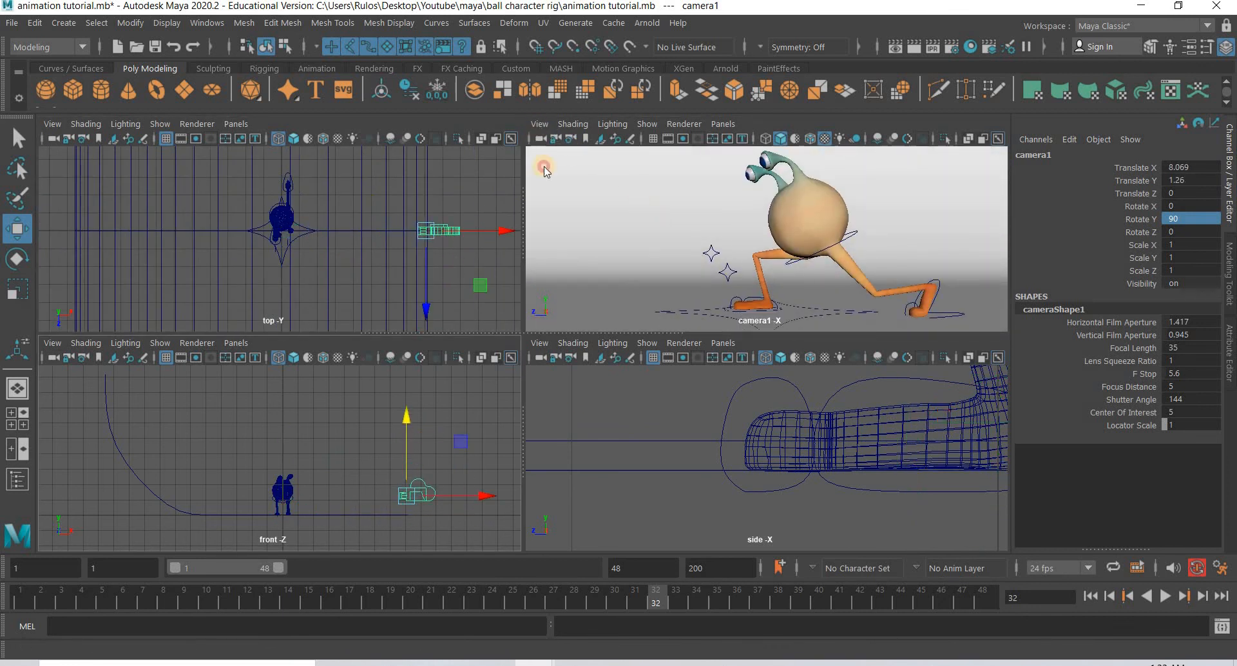
{"action": "mouse_move", "coordinate": [586, 443]}
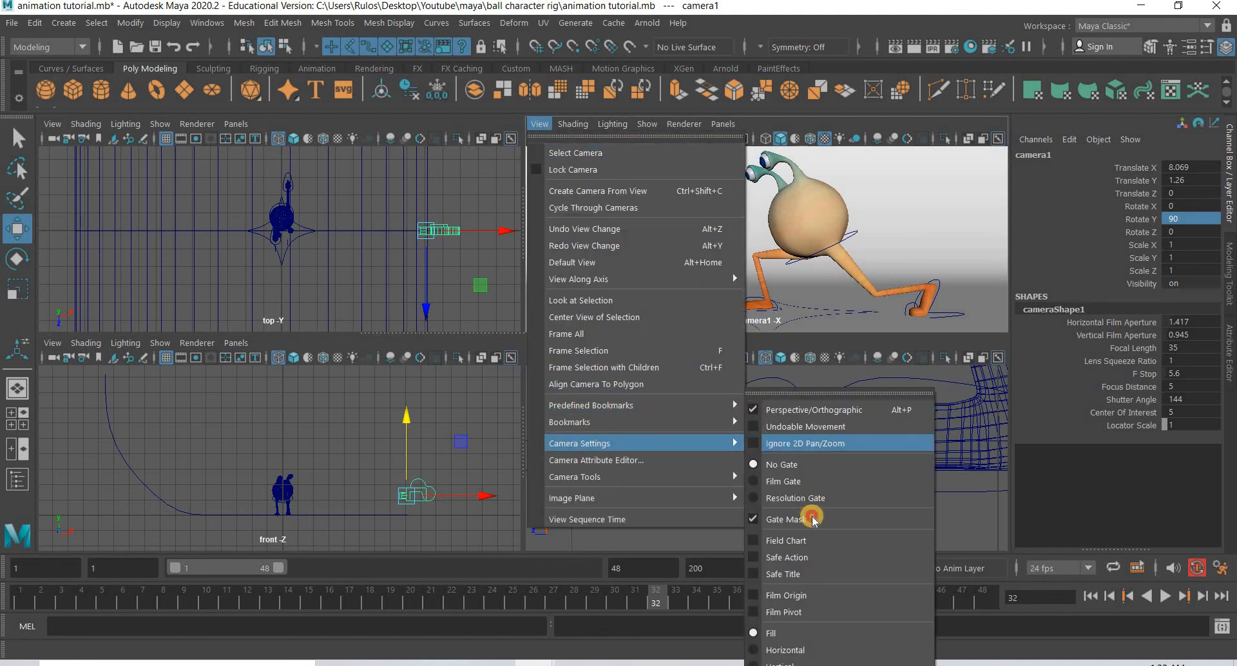
{"action": "left_click", "coordinate": [795, 498]}
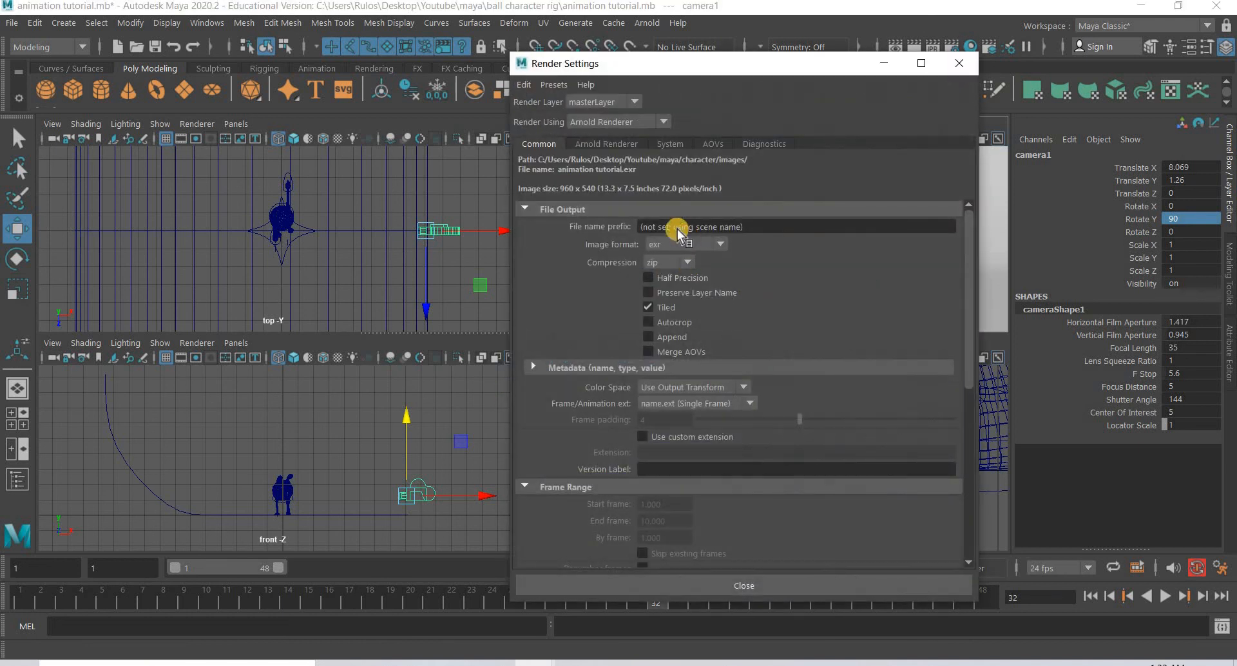
Set the file name prefix in the render settings to alienwalk
{"action": "left_click", "coordinate": [760, 226]}
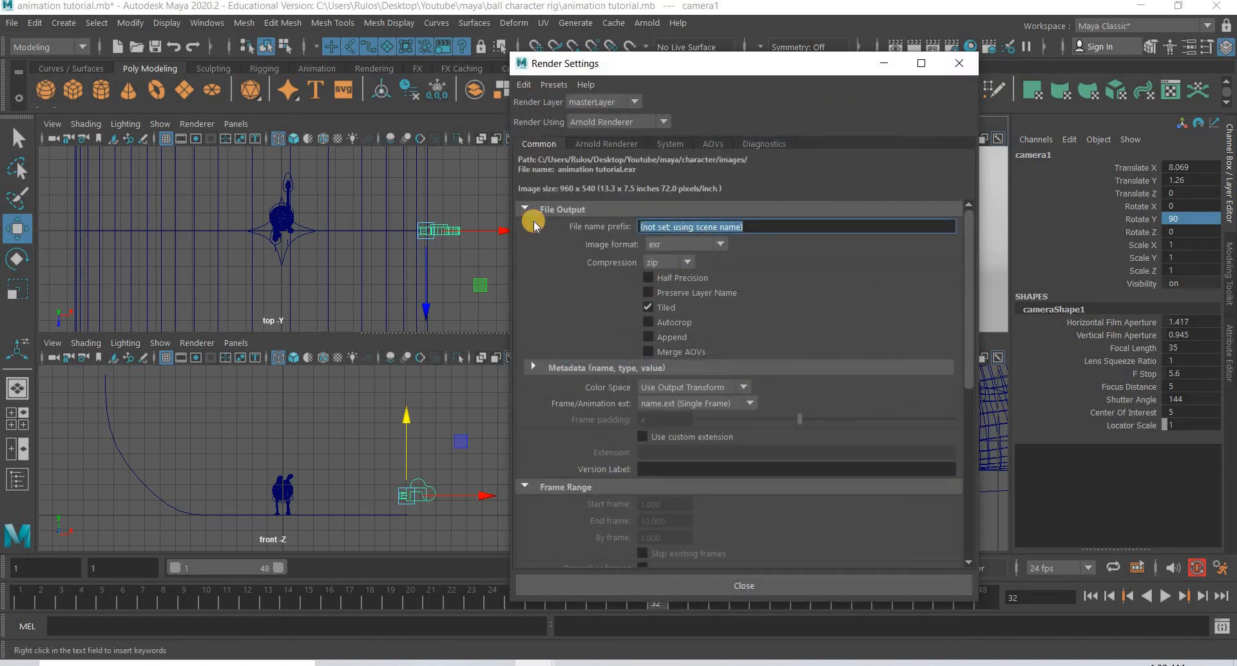
{"action": "type", "text": "alienwalk"}
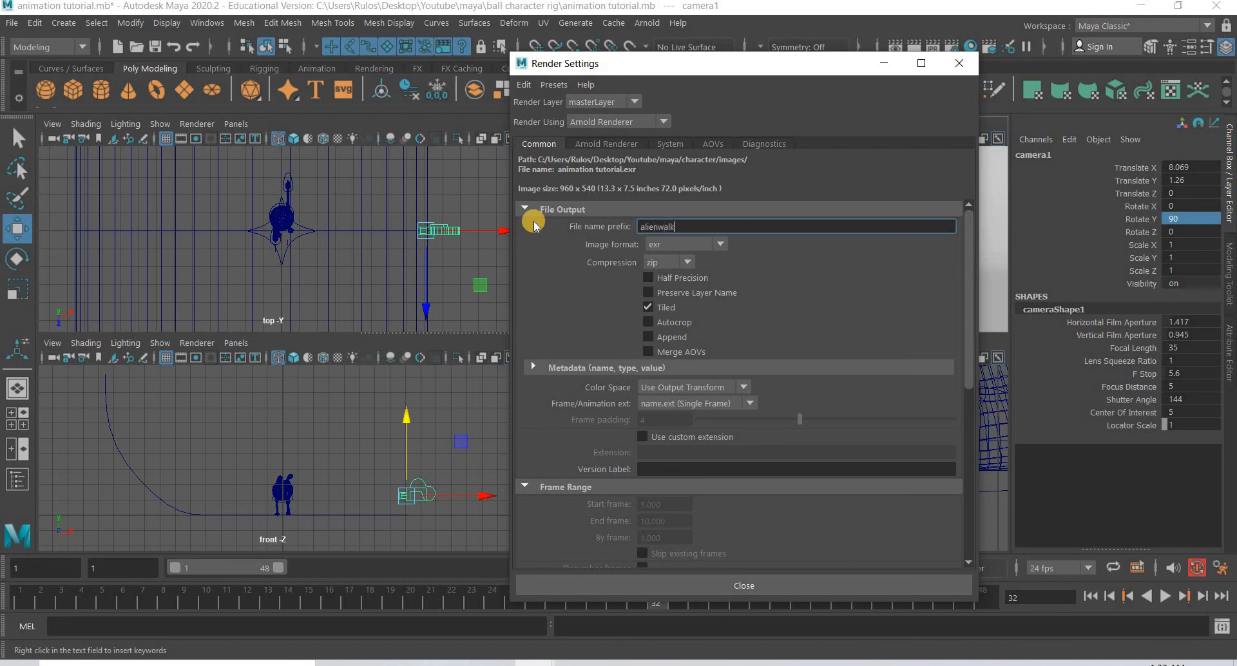
{"action": "key", "text": "Return"}
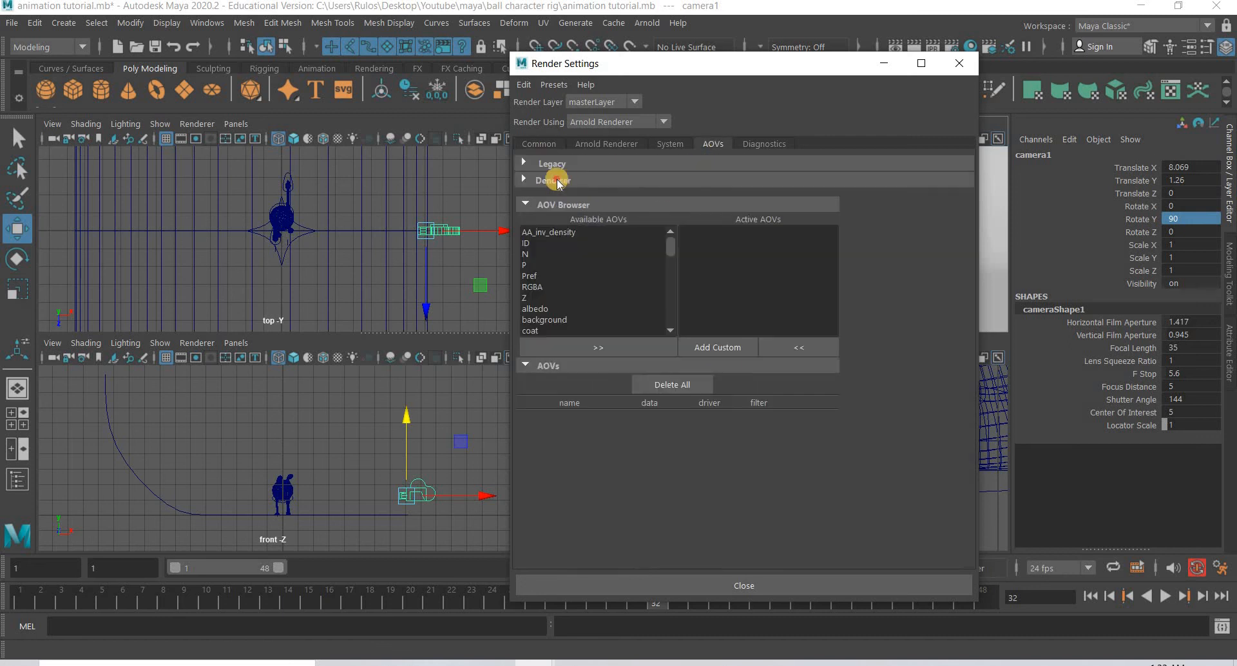
Enable Output Denoising AOVs for the Arnold denoiser and expand the Optix denoiser options
{"action": "left_click", "coordinate": [556, 180]}
{"action": "left_click", "coordinate": [695, 248]}
{"action": "left_click", "coordinate": [551, 199]}
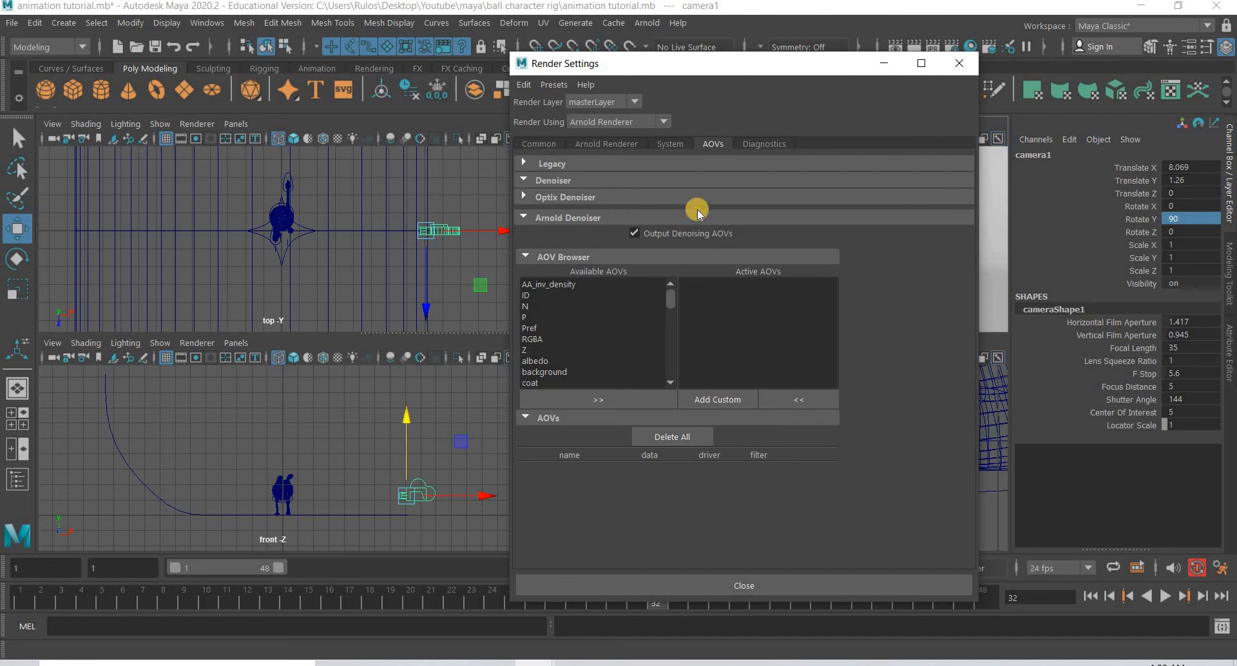
{"action": "left_click", "coordinate": [708, 145]}
{"action": "left_click", "coordinate": [562, 198]}
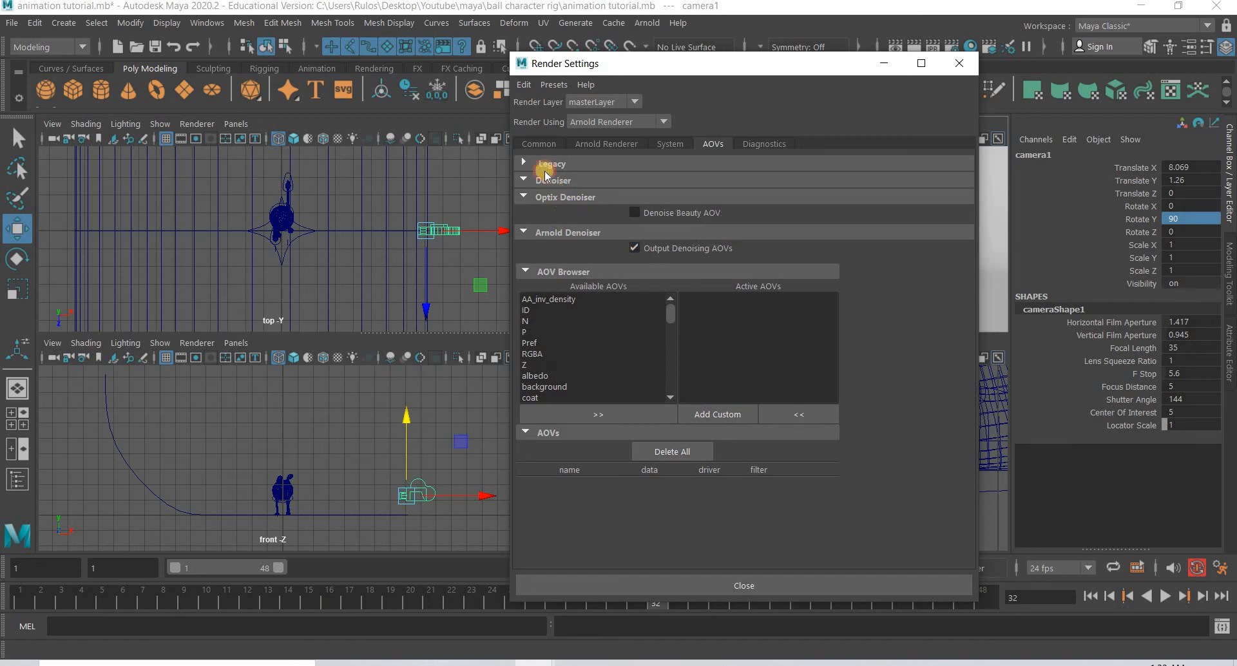
Set the frame naming to name#.ext with frame padding 2 and the end frame to 48
{"action": "left_click", "coordinate": [541, 142]}
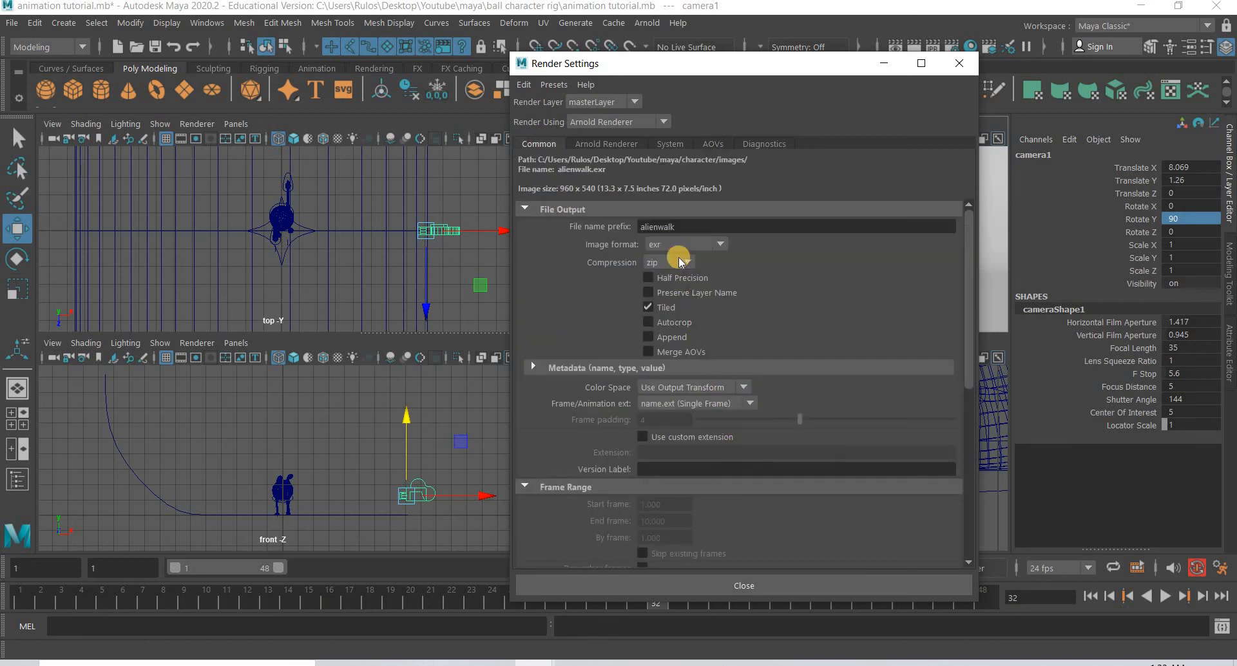
{"action": "left_click", "coordinate": [685, 413]}
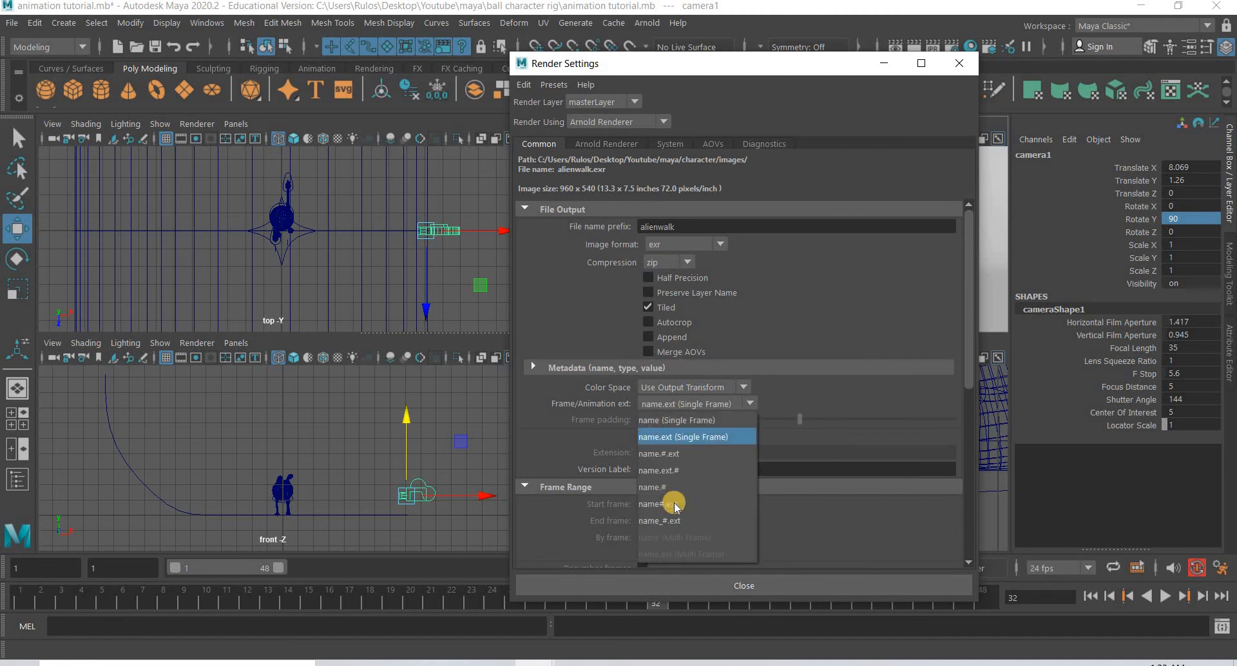
{"action": "left_click", "coordinate": [674, 503]}
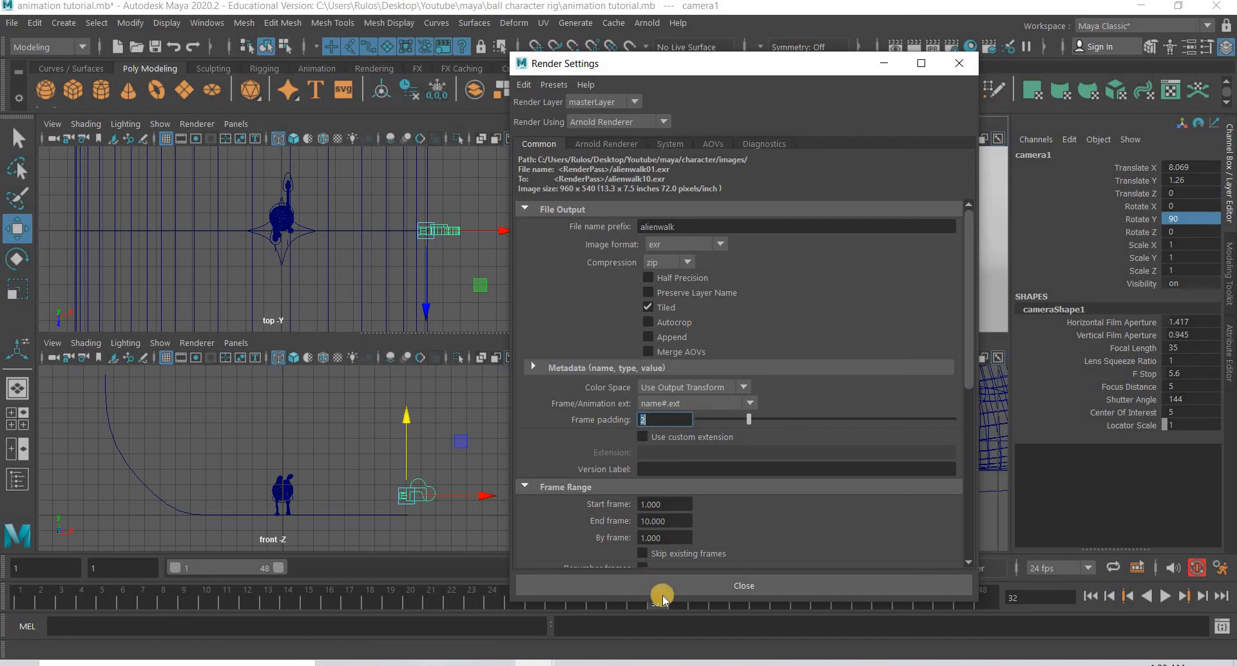
{"action": "left_click", "coordinate": [588, 523]}
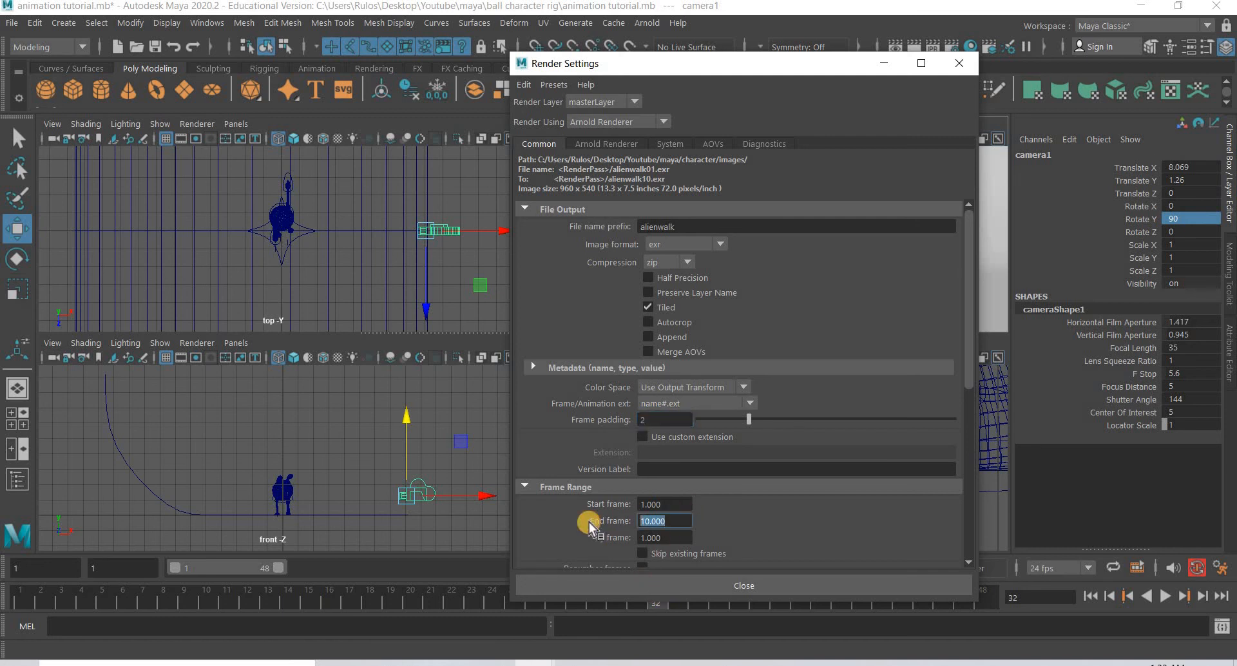
{"action": "type", "text": "48"}
{"action": "key", "text": "Return"}
Set the render image size to 720 x 720 pixels and close the render settings
{"action": "scroll", "coordinate": [677, 457], "scroll_direction": "down", "scroll_amount": 5}
{"action": "scroll", "coordinate": [673, 411], "scroll_direction": "down", "scroll_amount": 3}
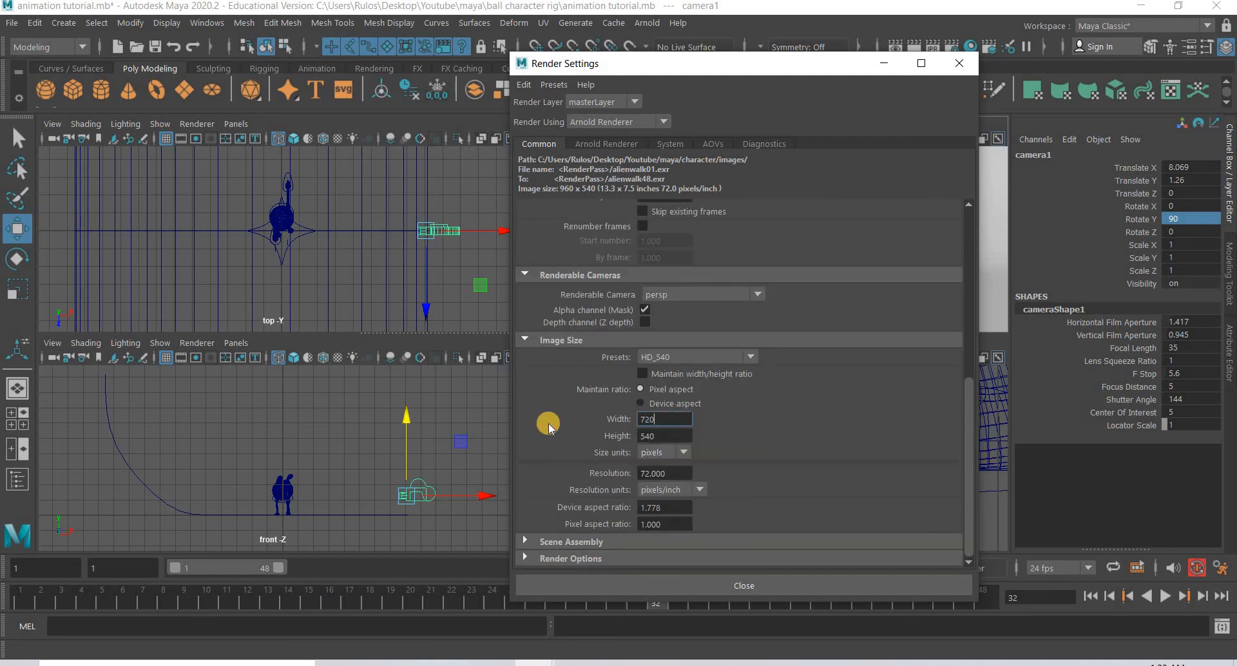
{"action": "key", "text": "Return"}
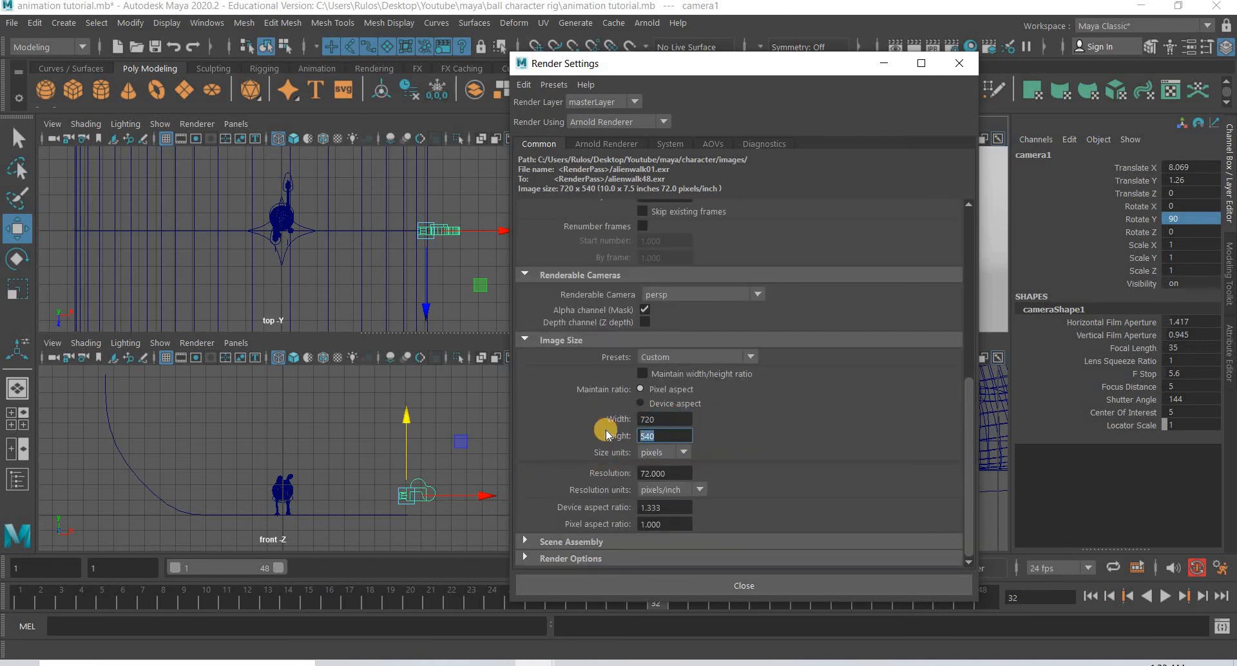
{"action": "key", "text": "Return"}
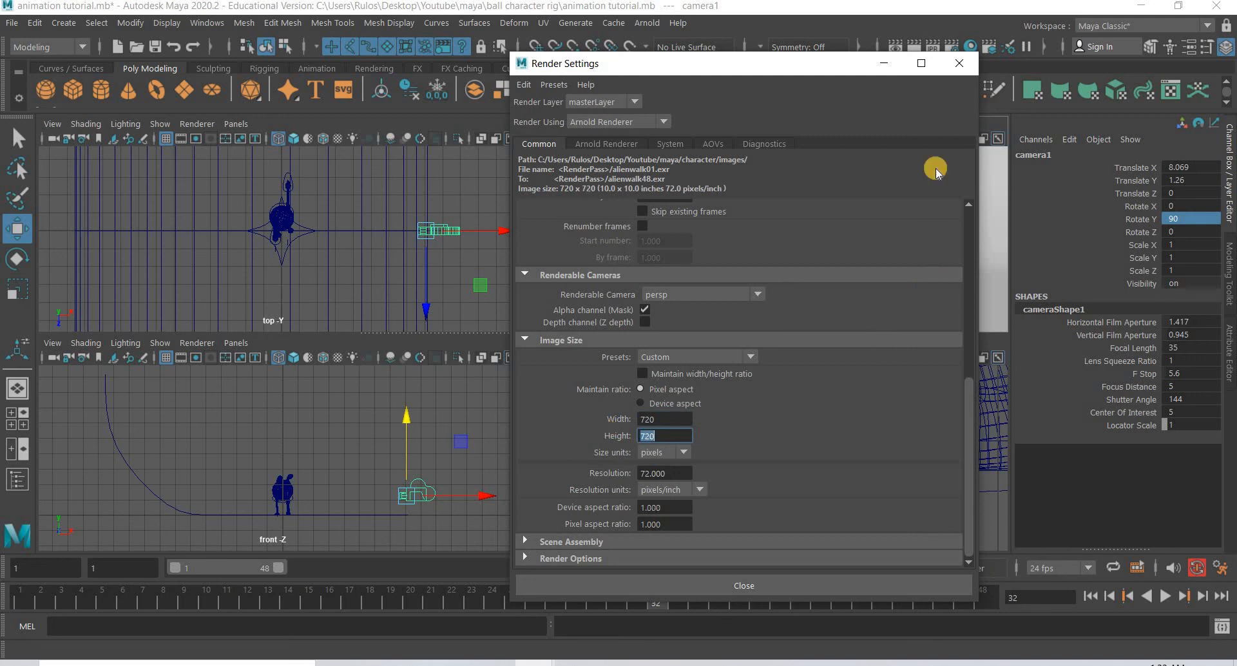
{"action": "left_click", "coordinate": [959, 63]}
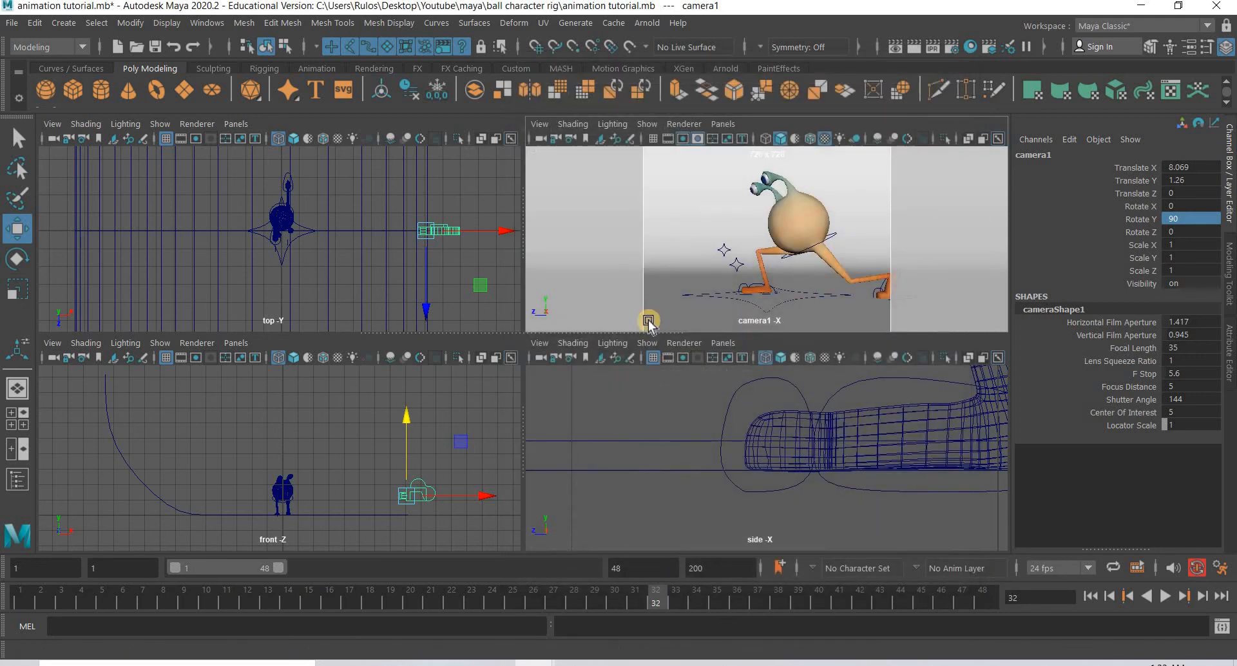
Play the animation from frame 1 through camera1 at full viewport size to check the framing
{"action": "left_click", "coordinate": [24, 609]}
{"action": "key", "text": "space"}
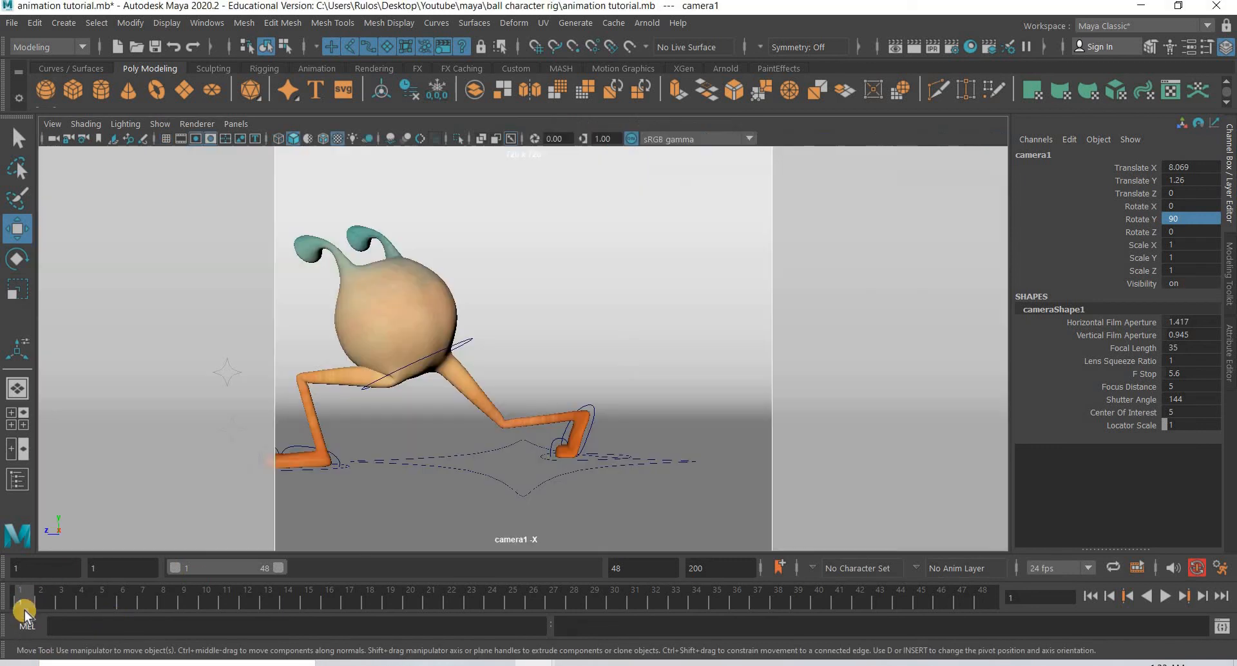
{"action": "key", "text": "alt+v"}
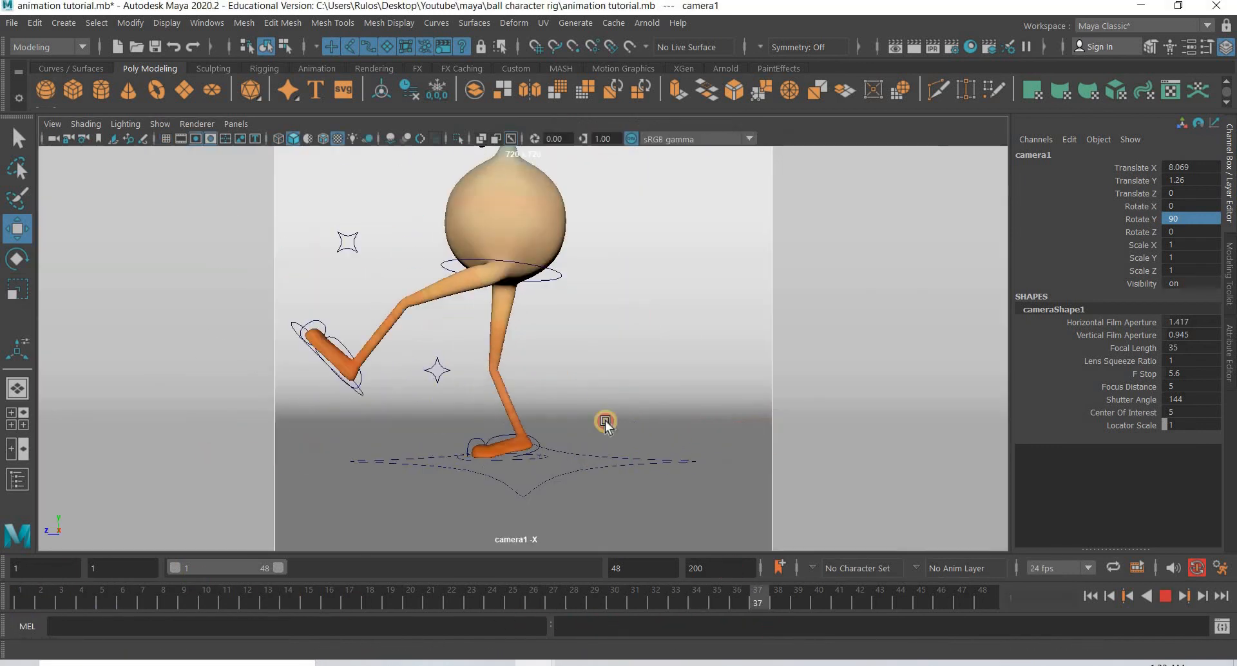
{"action": "key", "text": "alt+v"}
Move the camera back and up to about 10.126 in X and 2.183 in Y
{"action": "key", "text": "space"}
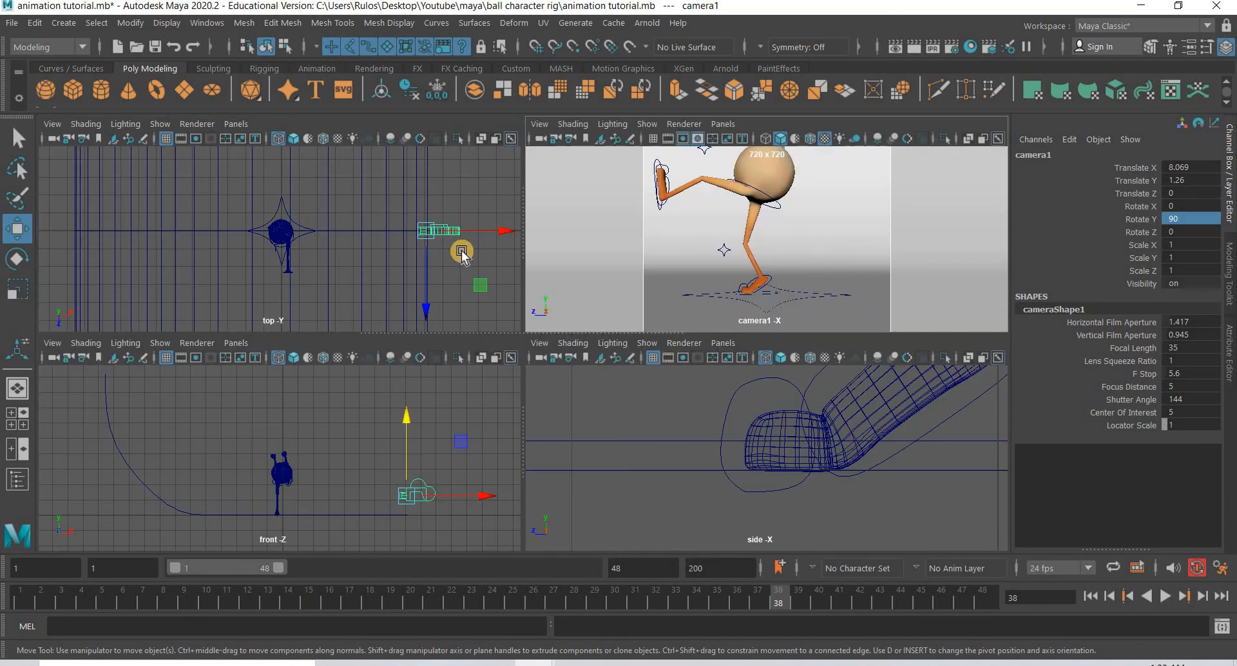
{"action": "left_click_drag", "start_coordinate": [404, 451], "coordinate": [406, 439]}
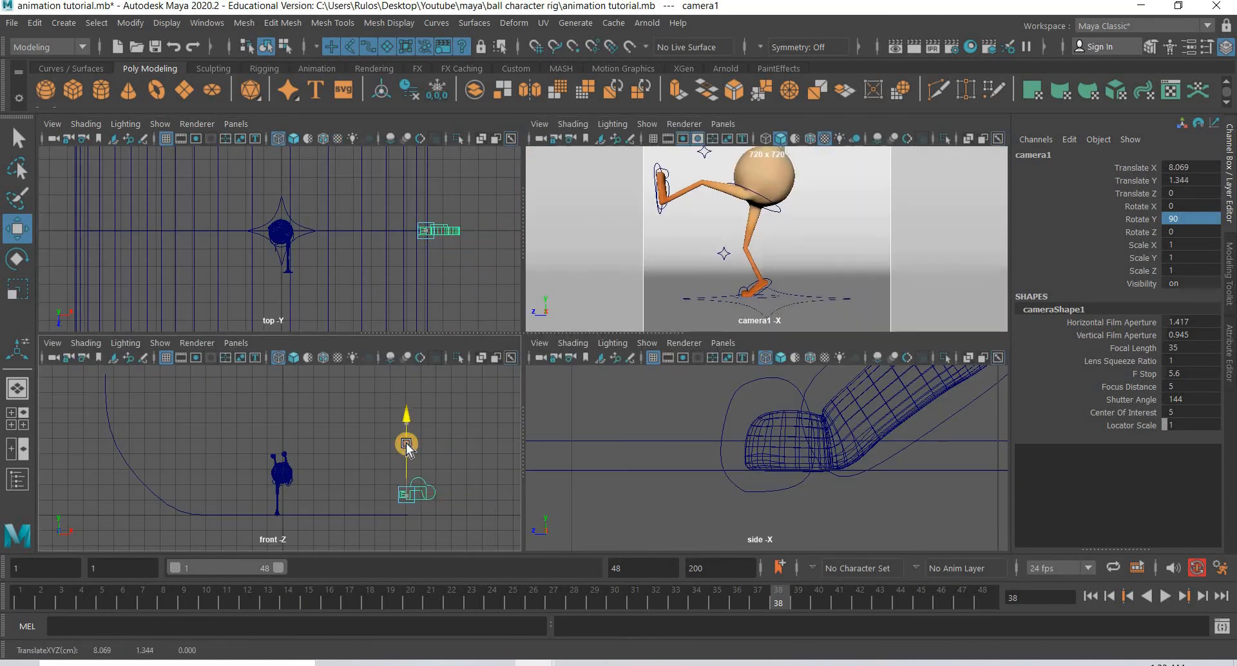
{"action": "left_click_drag", "start_coordinate": [472, 493], "coordinate": [440, 443]}
Replay the animation through the repositioned camera to check that the character's full motion fits the resolution gate
{"action": "left_click", "coordinate": [34, 594]}
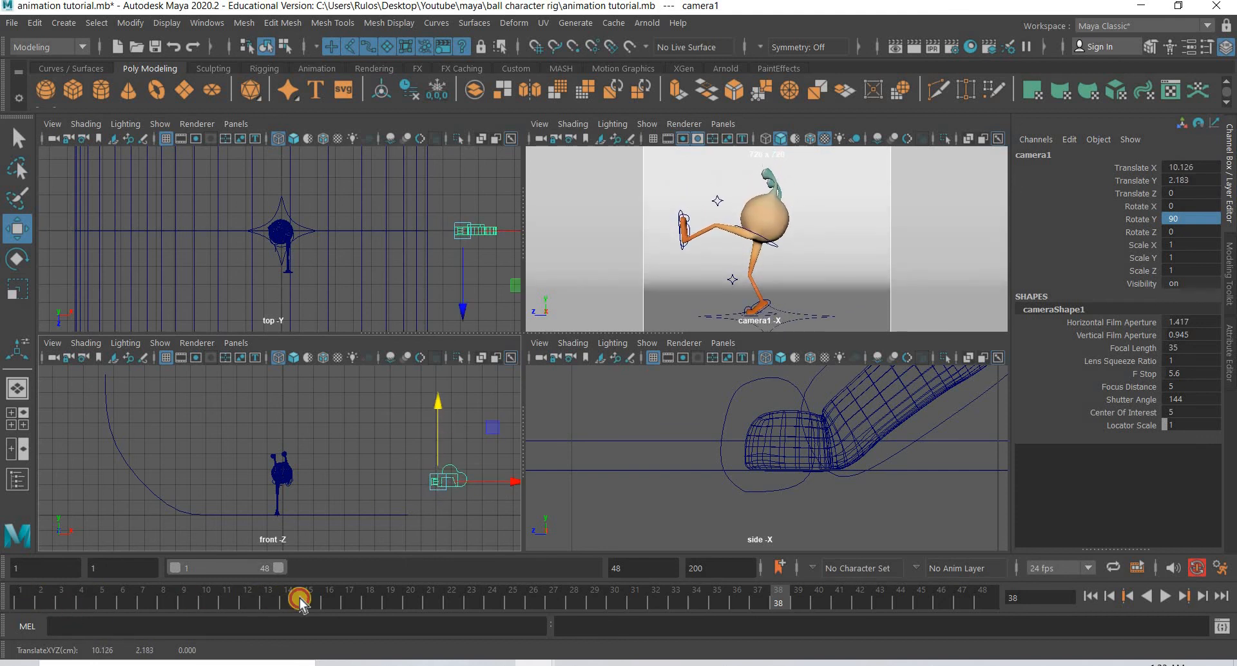
{"action": "key", "text": "alt+v"}
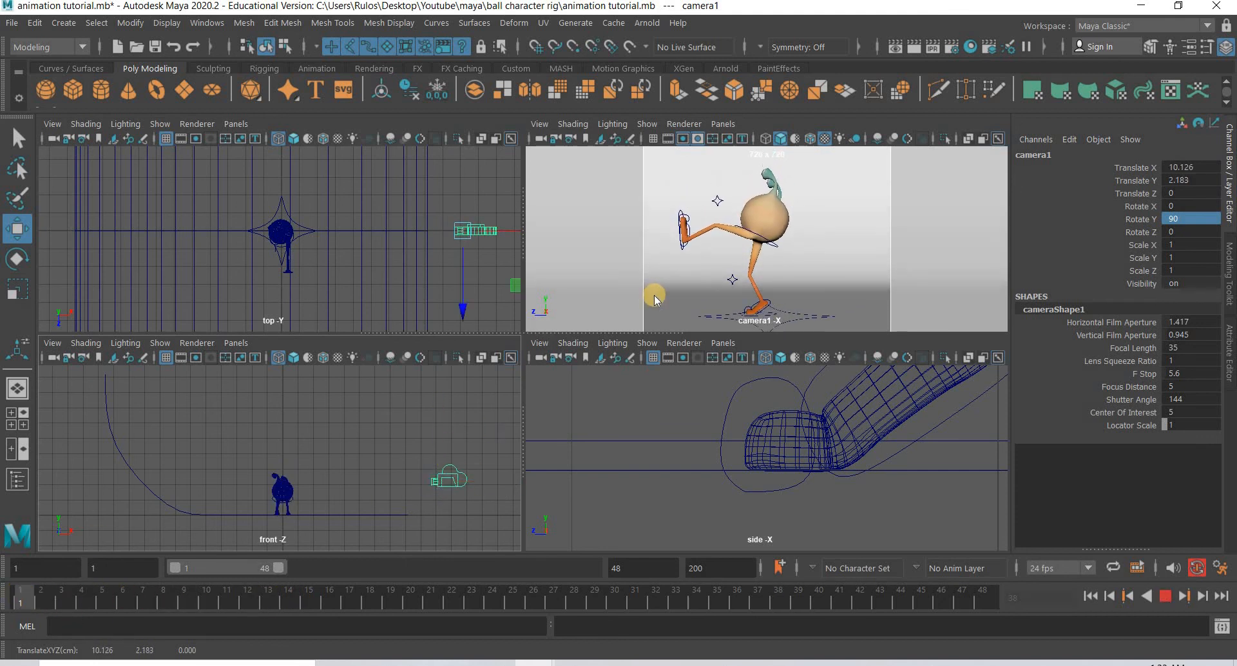
{"action": "key", "text": "Escape"}
{"action": "key", "text": "space"}
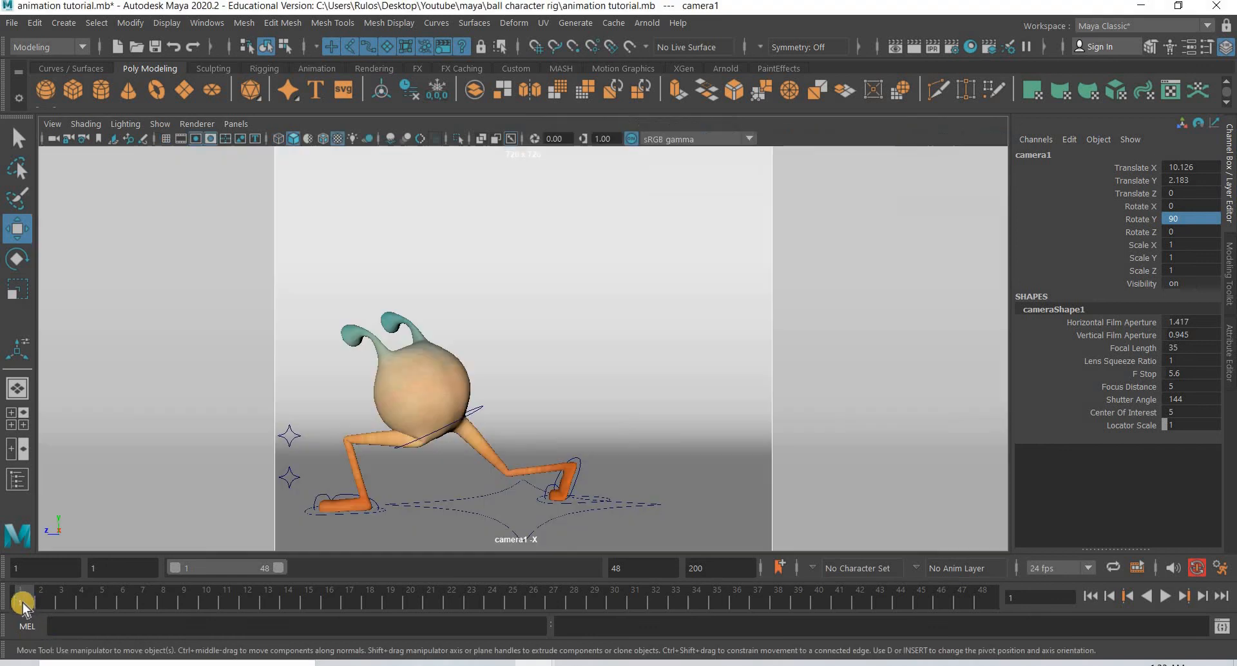
{"action": "key", "text": "alt+v"}
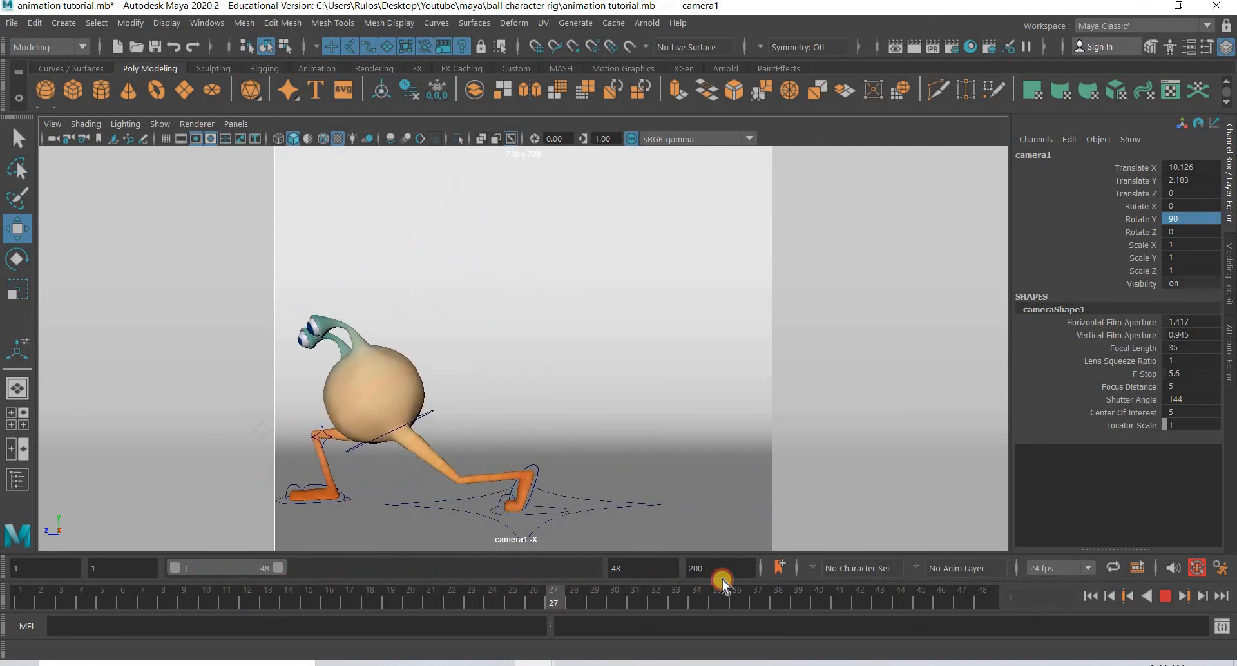
{"action": "key", "text": "Escape"}
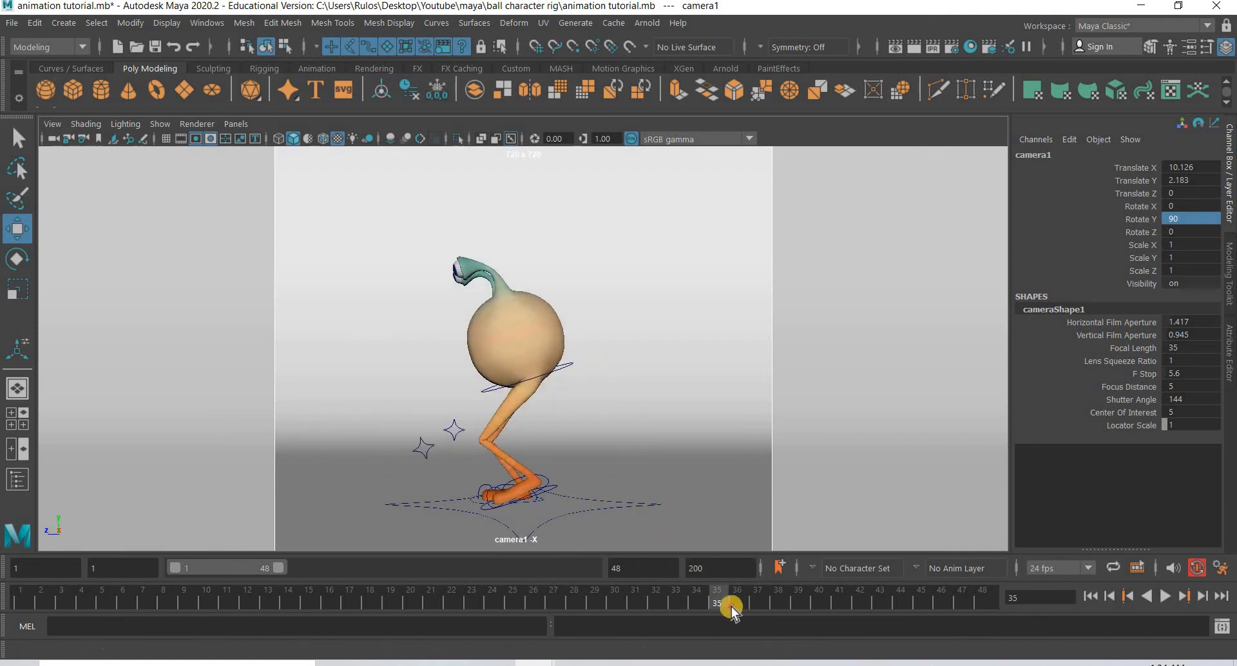
Play the opening frames of the loop and shift the camera sideways to about 0.151 in Z
{"action": "key", "text": "alt+v"}
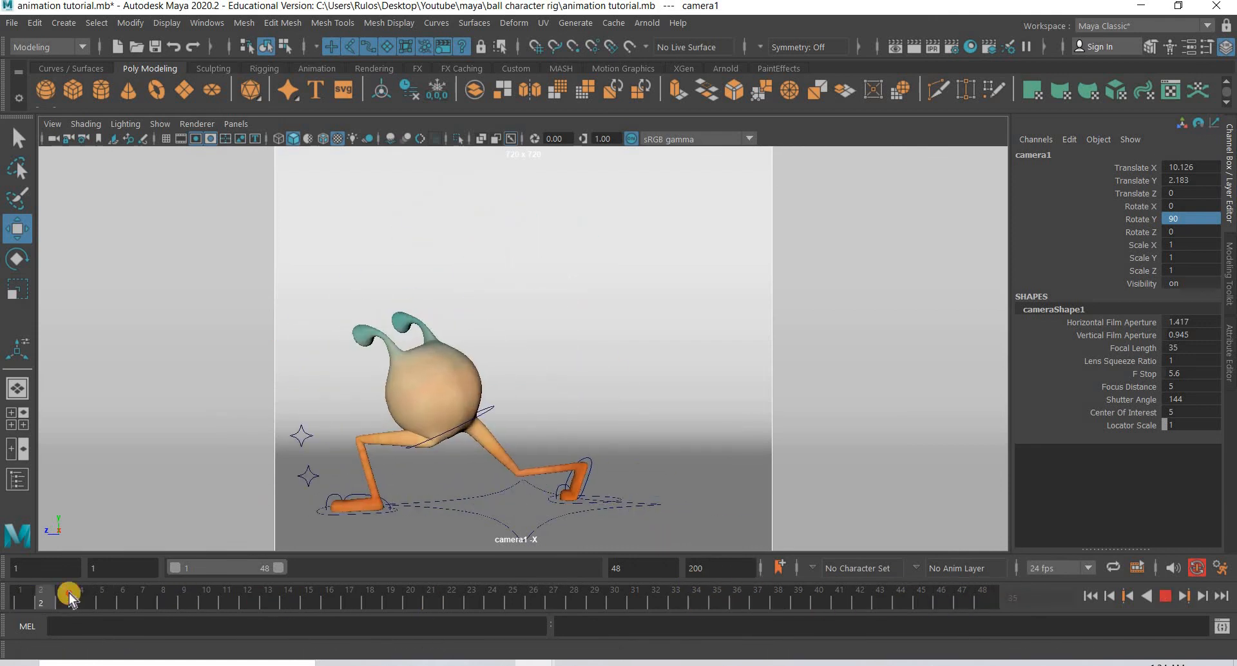
{"action": "key", "text": "Escape"}
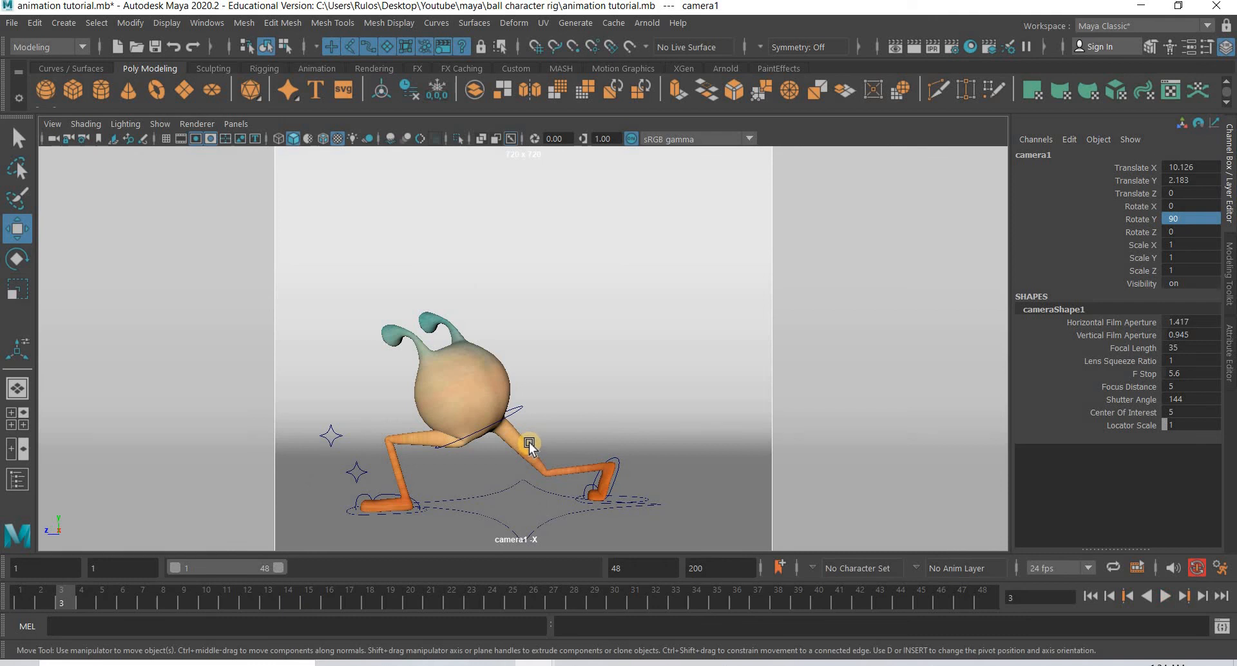
{"action": "middle_click_drag", "start_coordinate": [543, 443], "coordinate": [554, 444], "text": "alt"}
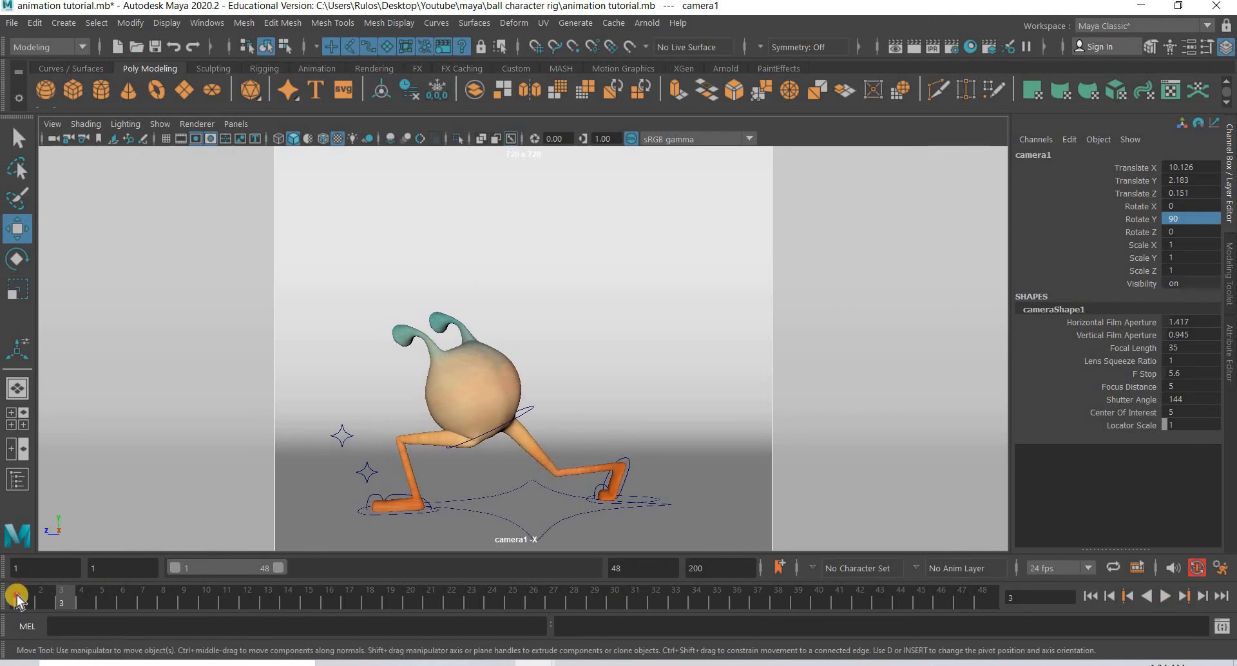
Check the framing at frame 31, shift the camera sideways to about 0.284 in Z, and scrub back through the loop to frame 1
{"action": "left_click_drag", "start_coordinate": [21, 599], "coordinate": [635, 622]}
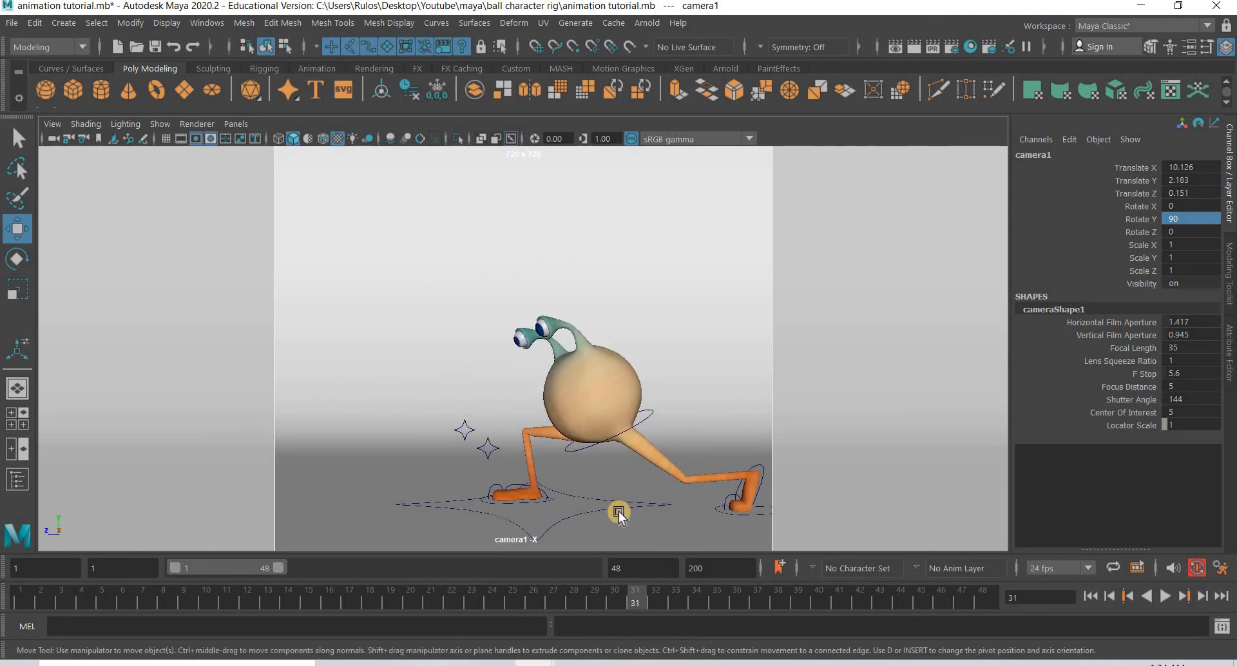
{"action": "middle_click_drag", "start_coordinate": [620, 513], "coordinate": [629, 513], "text": "alt"}
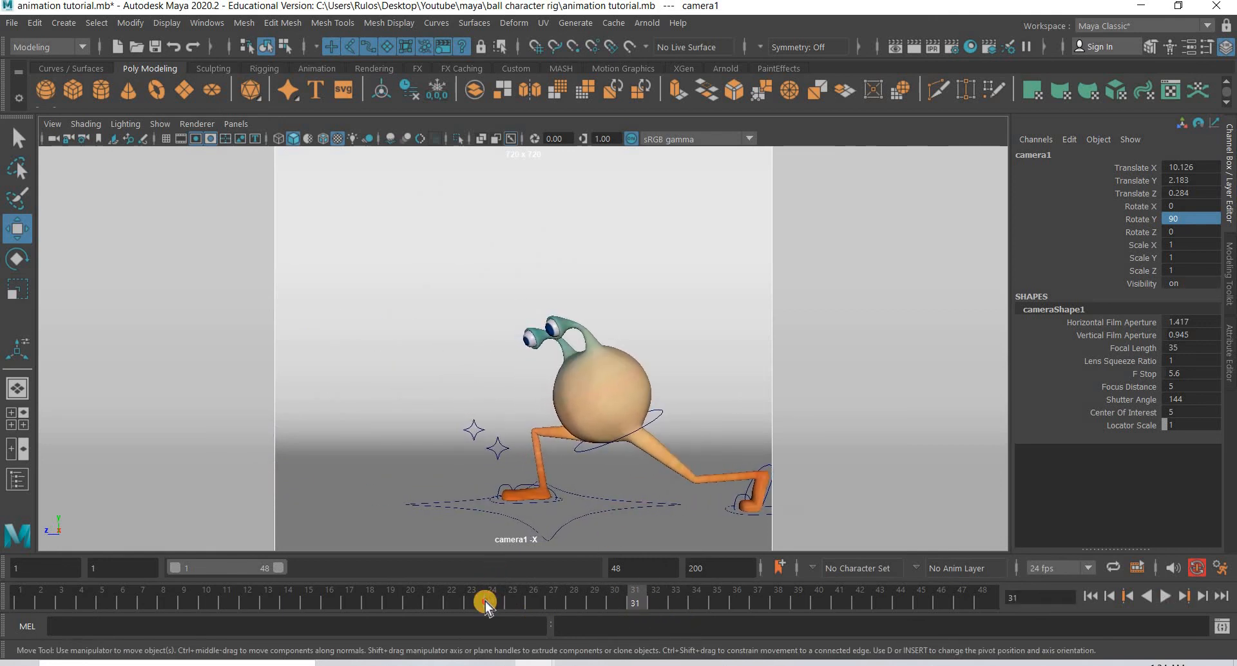
{"action": "left_click", "coordinate": [491, 602]}
{"action": "left_click_drag", "start_coordinate": [672, 602], "coordinate": [3, 600]}
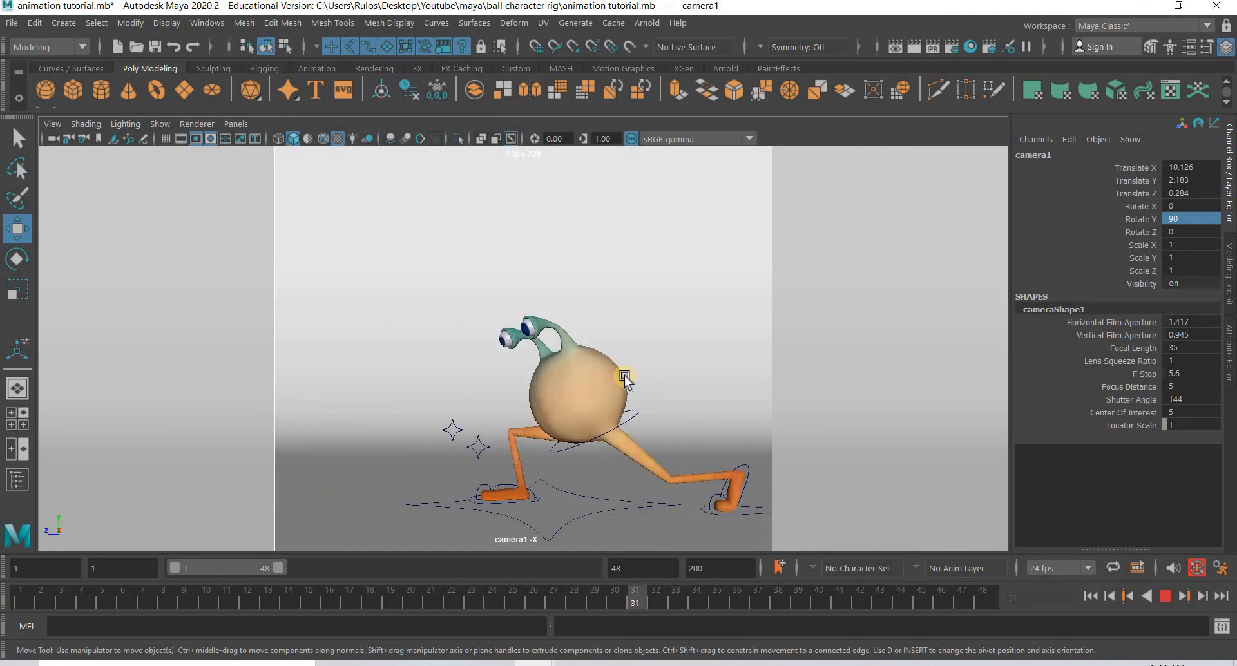
Return to the four-view layout, deselect the camera, and add an Arnold Skydome Light to the scene
{"action": "key", "text": "space"}
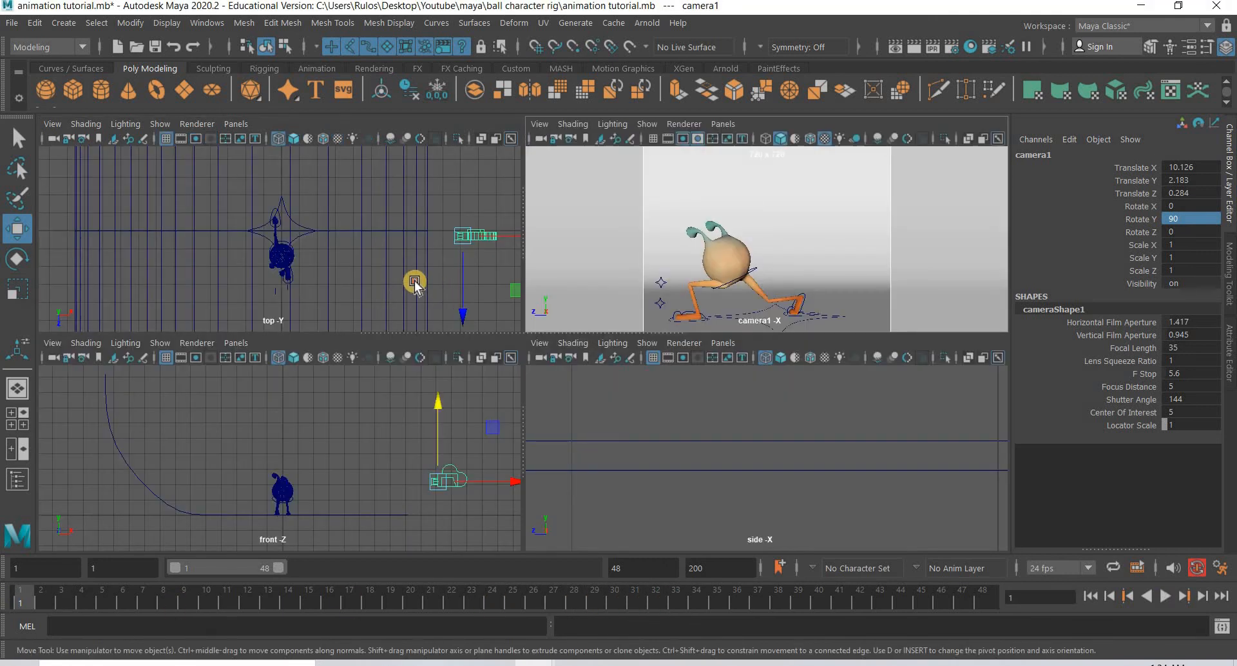
{"action": "left_click", "coordinate": [464, 288]}
{"action": "key", "text": "ctrl+z"}
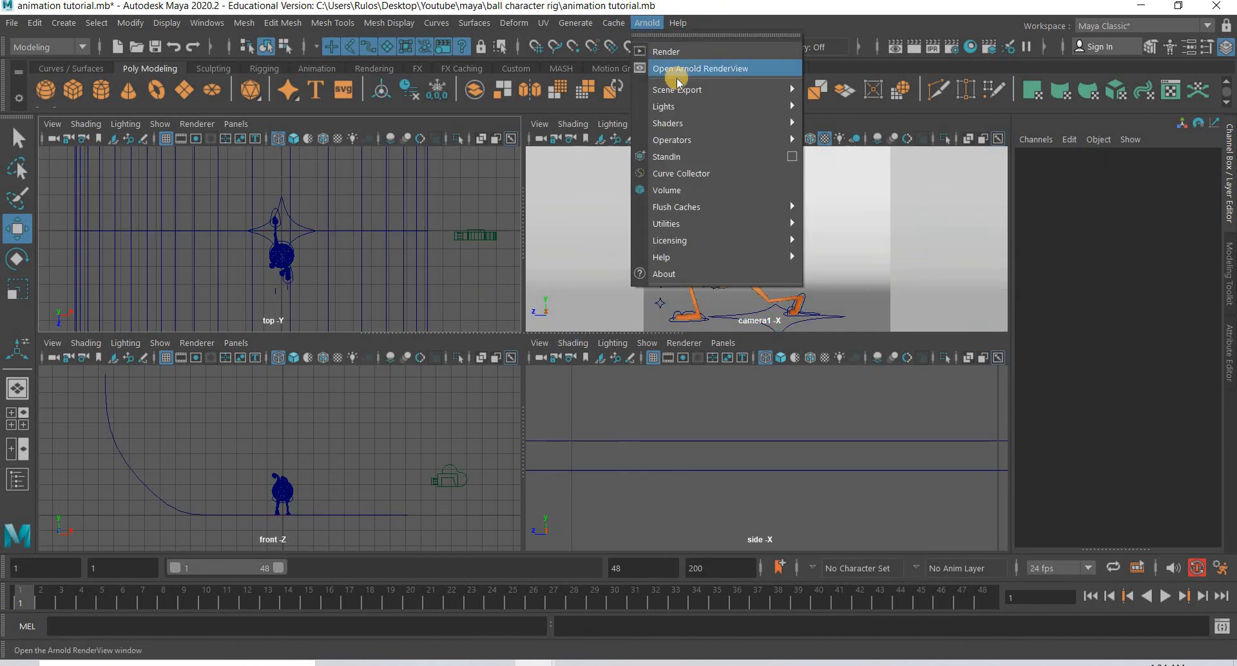
{"action": "mouse_move", "coordinate": [709, 107]}
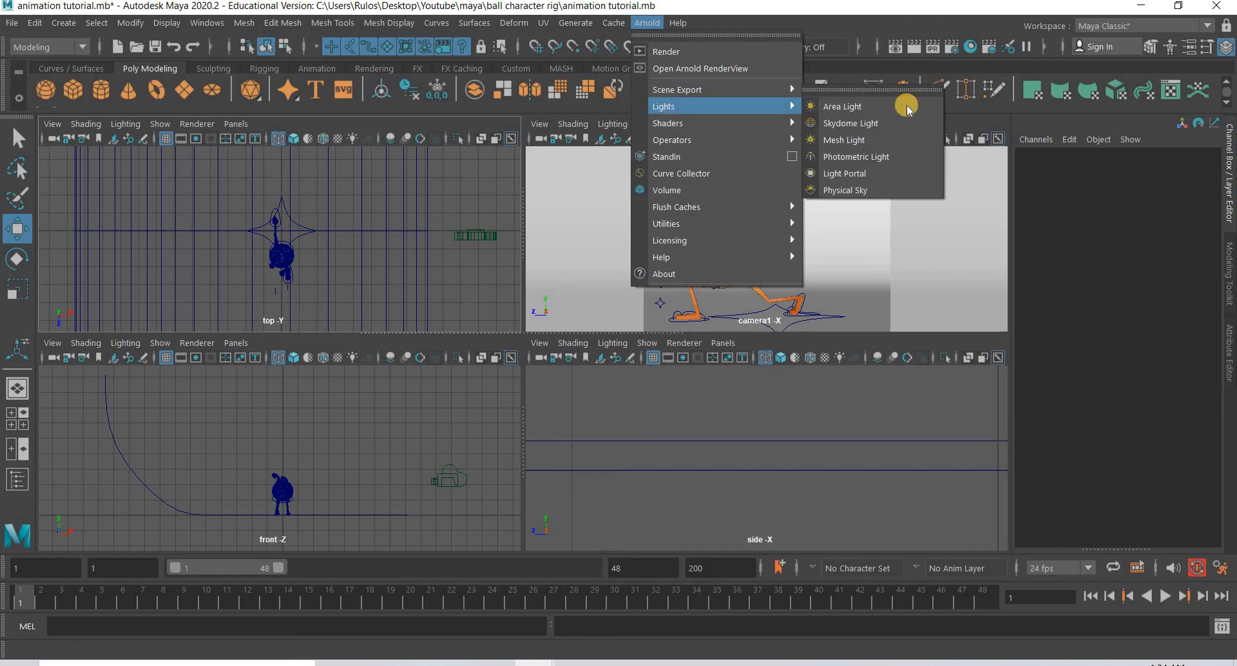
{"action": "left_click", "coordinate": [870, 123]}
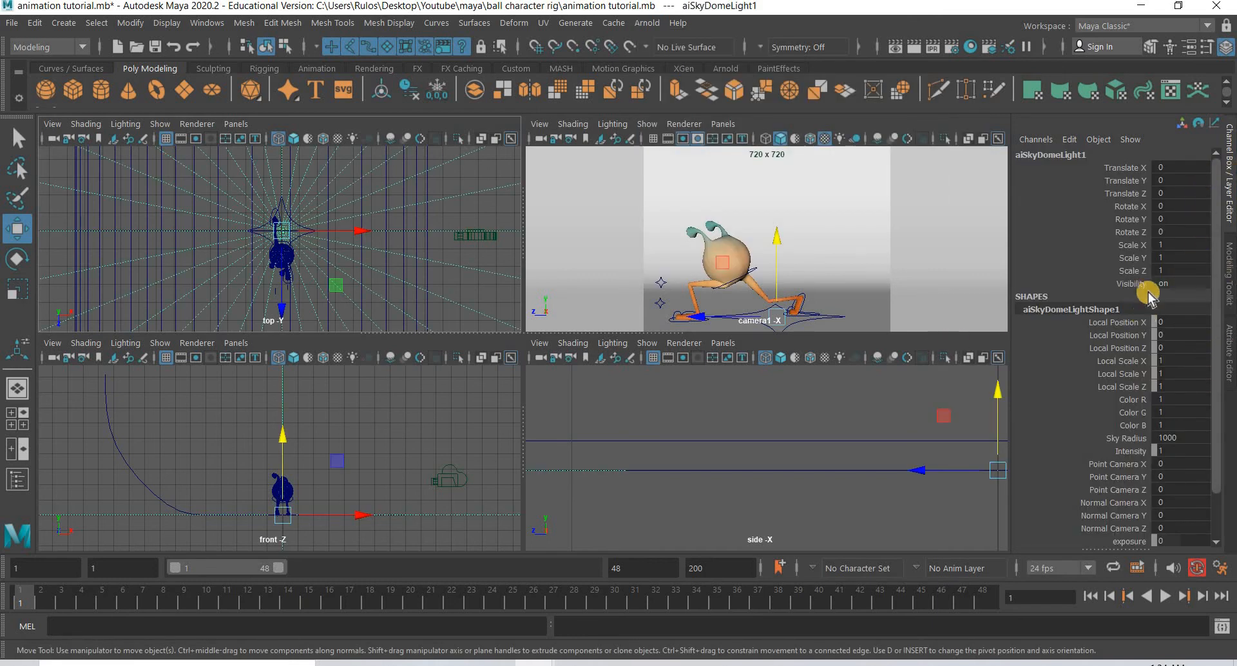
Connect a File texture to the skydome light's Color and browse to the Desktop's 3D Assets/HDRI folder for its image
{"action": "key", "text": "ctrl+a"}
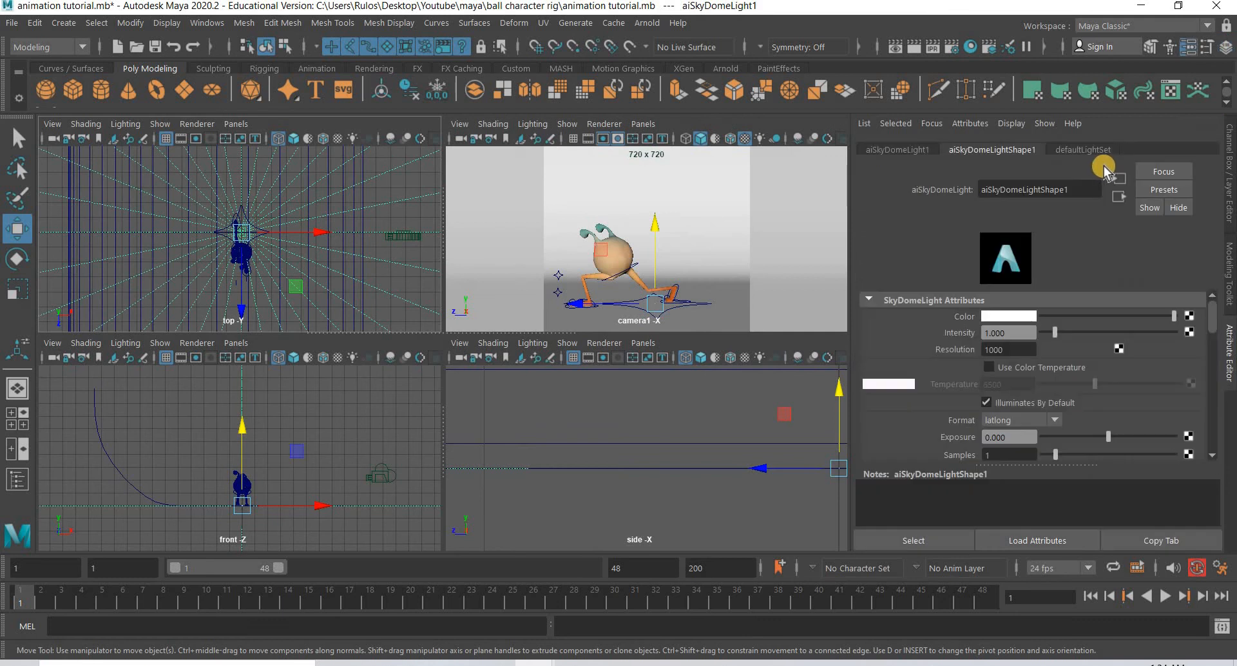
{"action": "left_click", "coordinate": [1192, 320]}
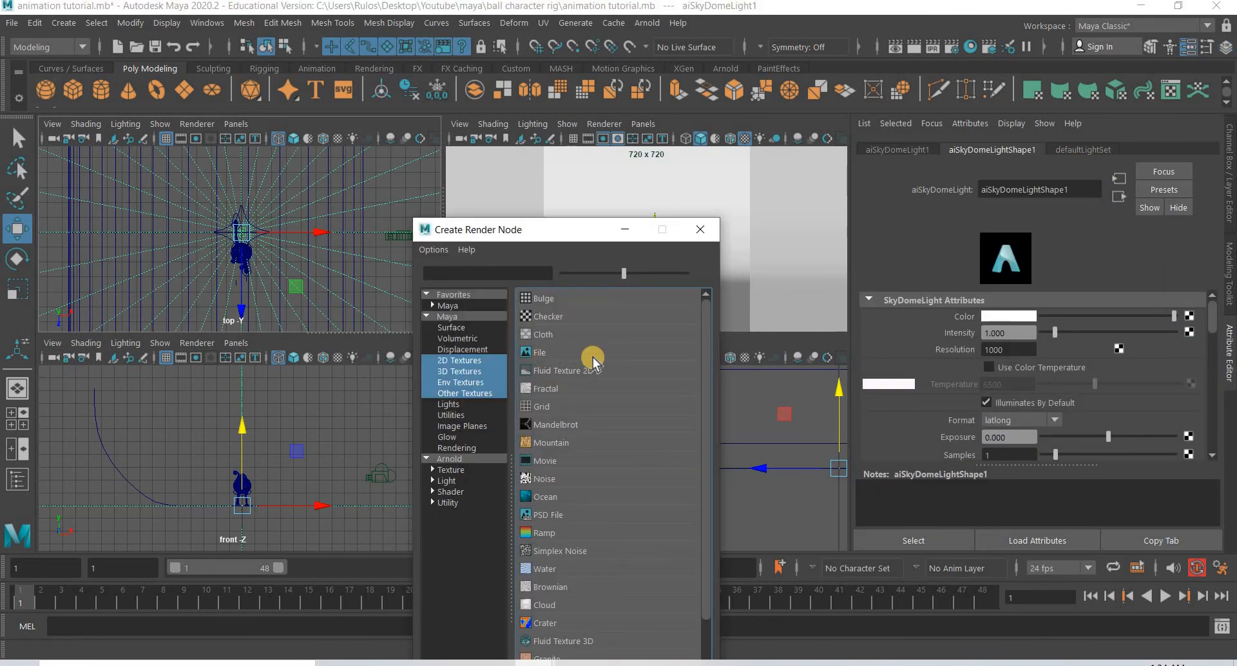
{"action": "left_click", "coordinate": [593, 357]}
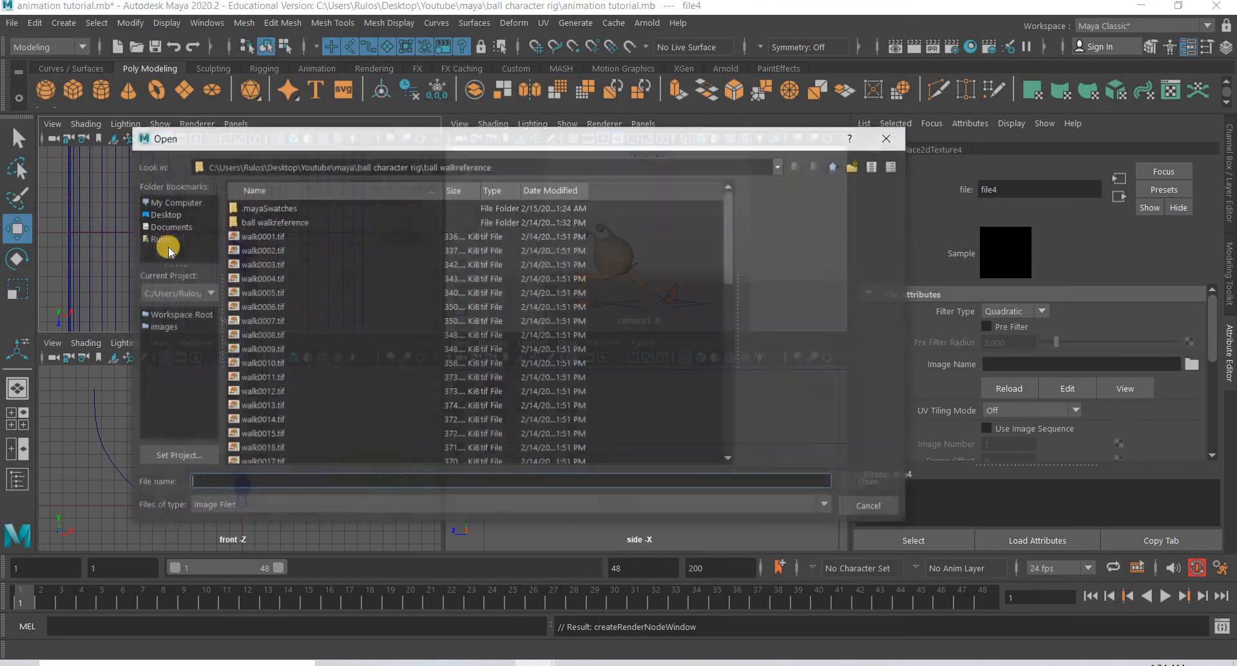
{"action": "left_click", "coordinate": [166, 214]}
{"action": "double_click", "coordinate": [243, 207]}
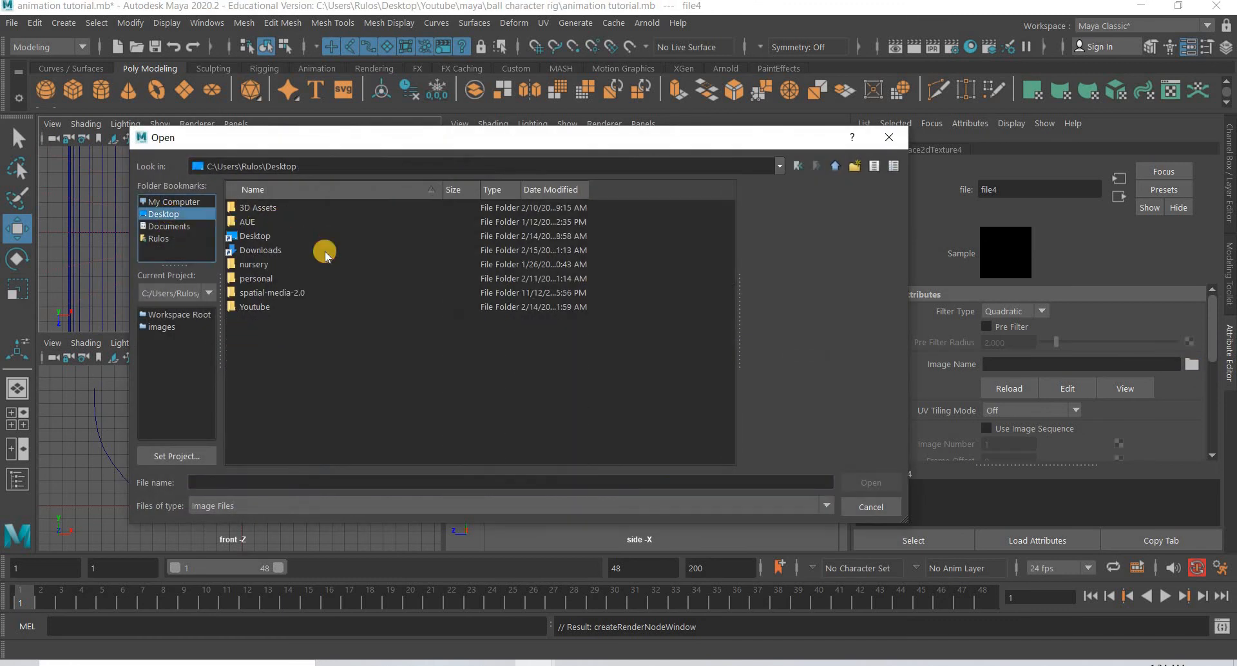
{"action": "double_click", "coordinate": [250, 250]}
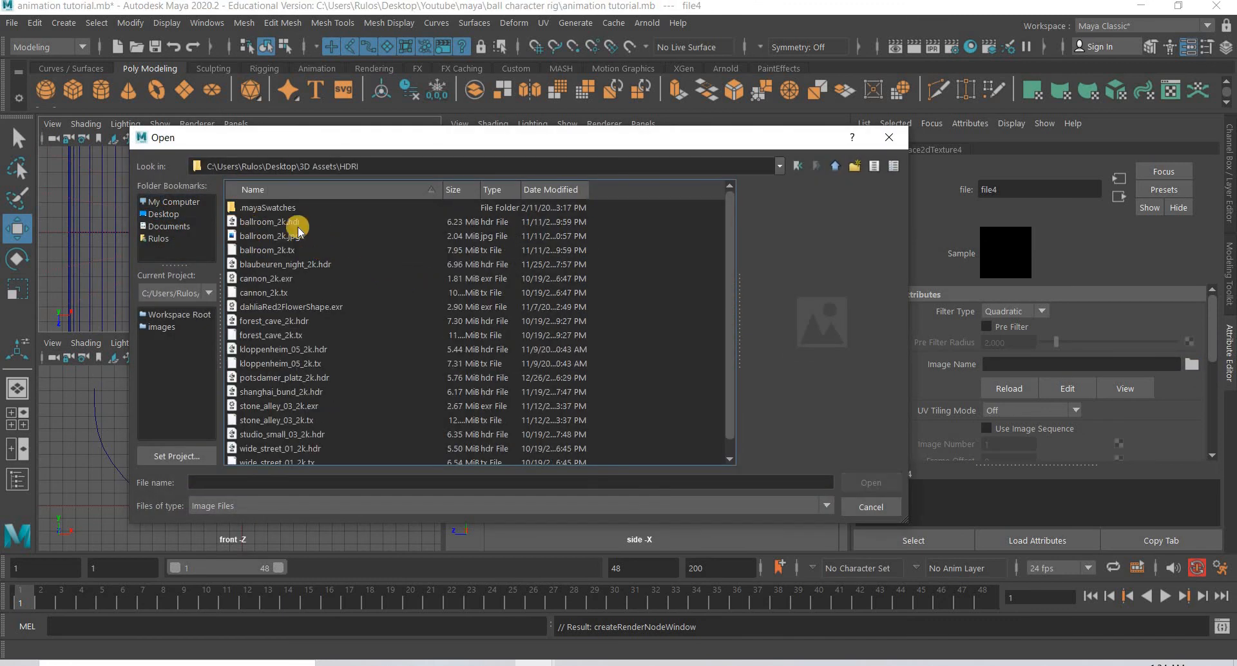
Preview the HDRI images in the folder and load forest_cave_2k.hdr as the skydome texture
{"action": "left_click", "coordinate": [276, 225]}
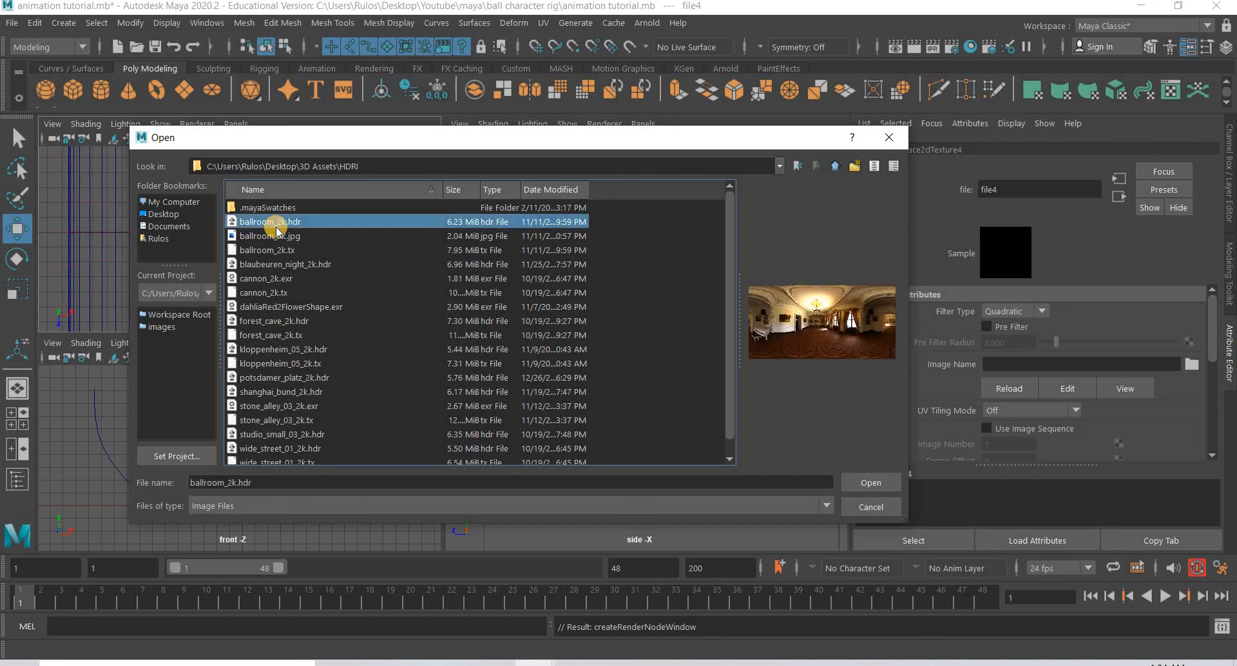
{"action": "key", "text": "Down"}
{"action": "key", "text": "Down"}
{"action": "key", "text": "Down"}
{"action": "key", "text": "Down"}
{"action": "key", "text": "Down"}
{"action": "key", "text": "Down"}
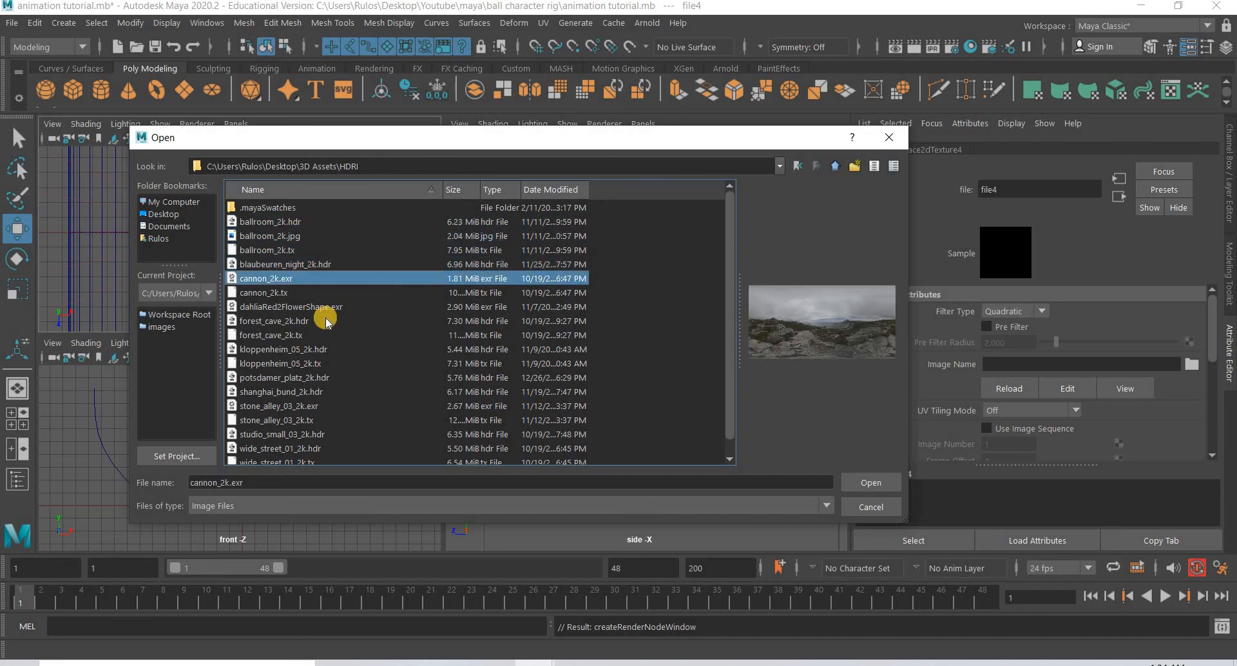
{"action": "key", "text": "Down"}
{"action": "key", "text": "Down"}
{"action": "key", "text": "Down"}
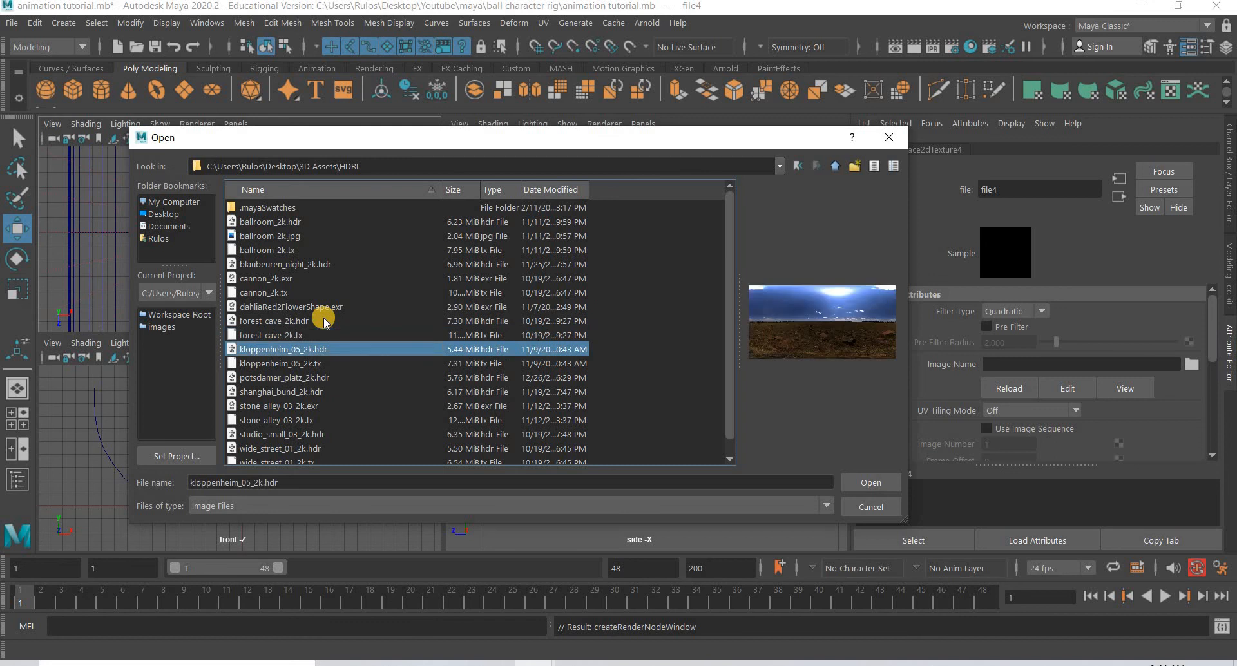
{"action": "key", "text": "Up"}
{"action": "key", "text": "Up"}
{"action": "left_click", "coordinate": [863, 490]}
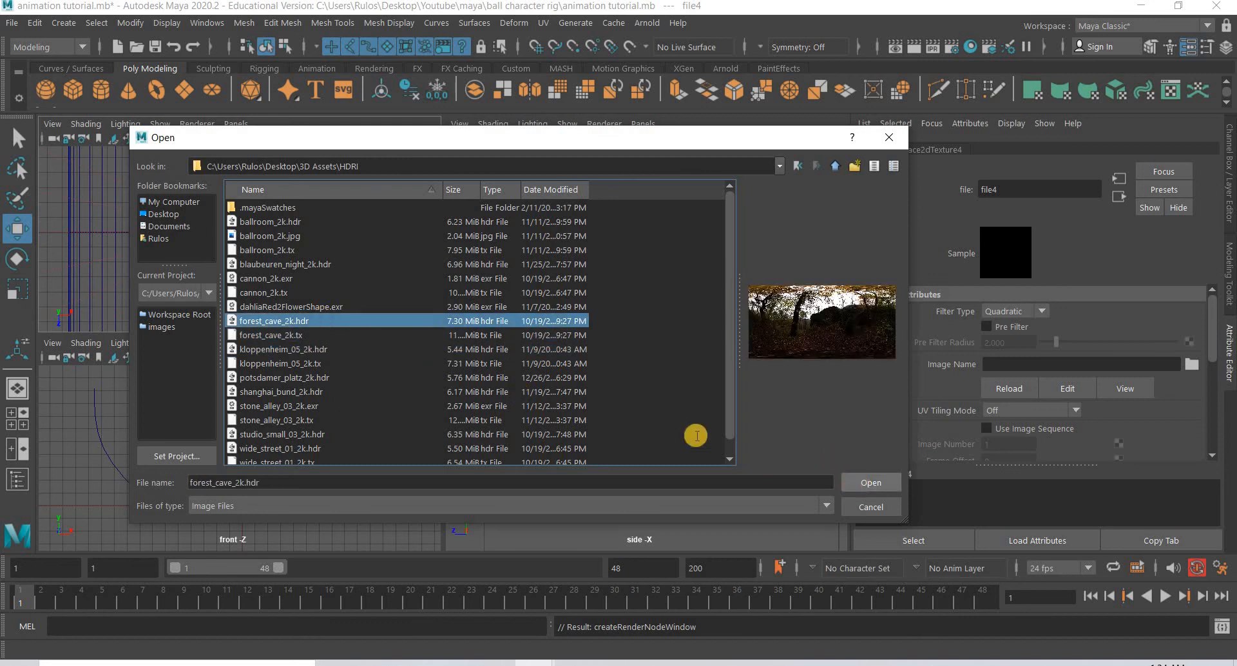
Set the camera1 view's renderer to Arnold and check the lit character at full viewport size and on frame 14
{"action": "left_click", "coordinate": [605, 125]}
{"action": "left_click", "coordinate": [627, 170]}
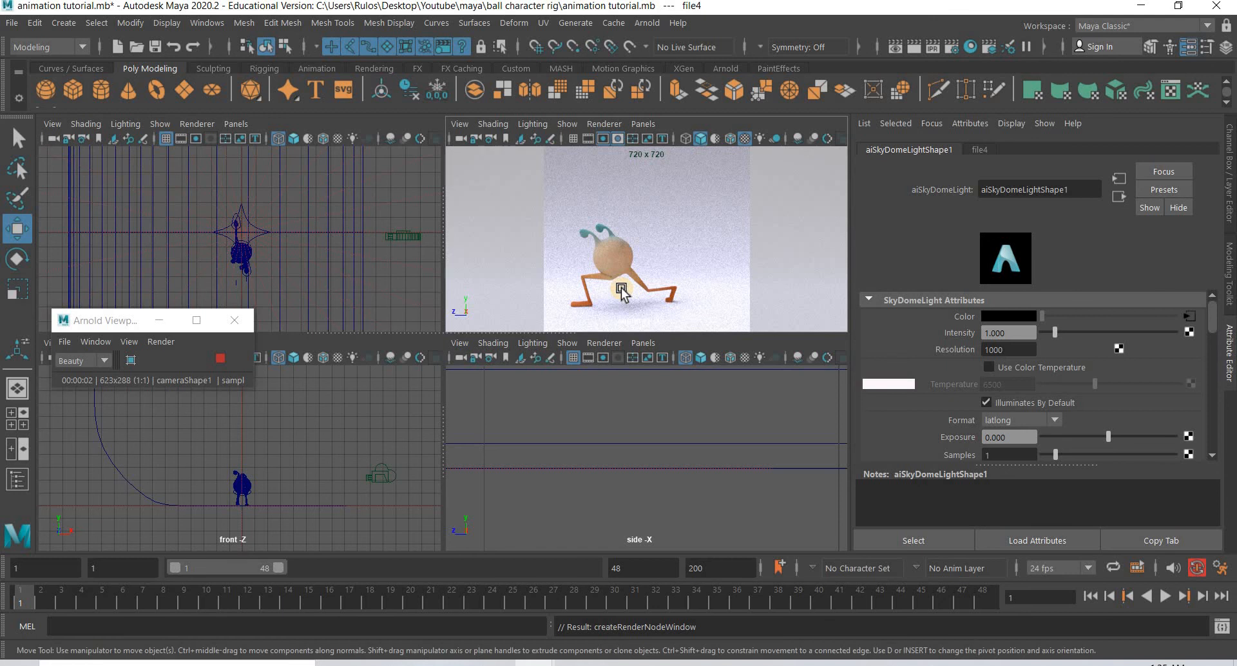
{"action": "key", "text": "space"}
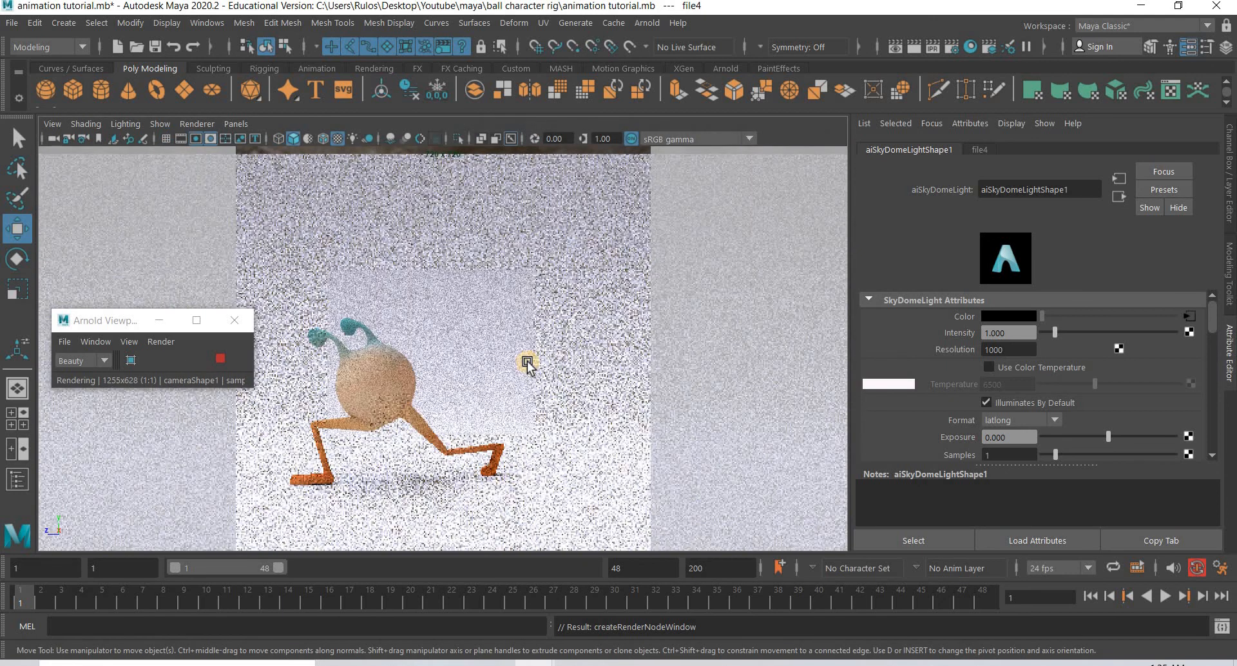
{"action": "key", "text": "space"}
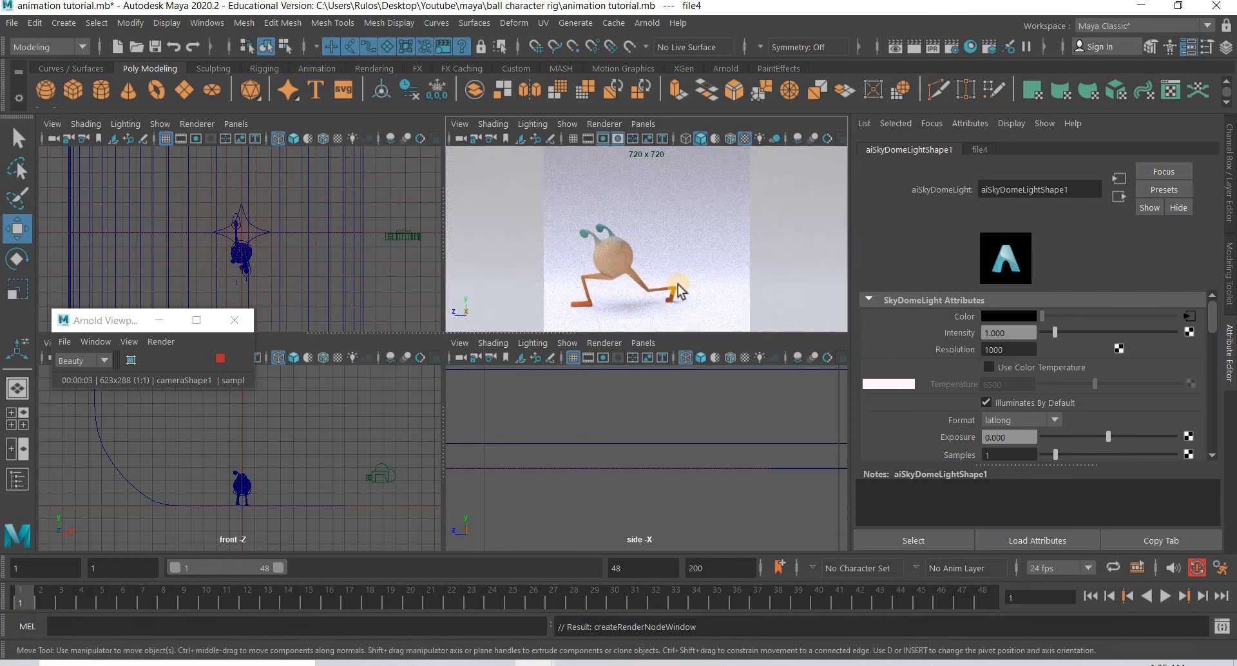
{"action": "left_click", "coordinate": [298, 593]}
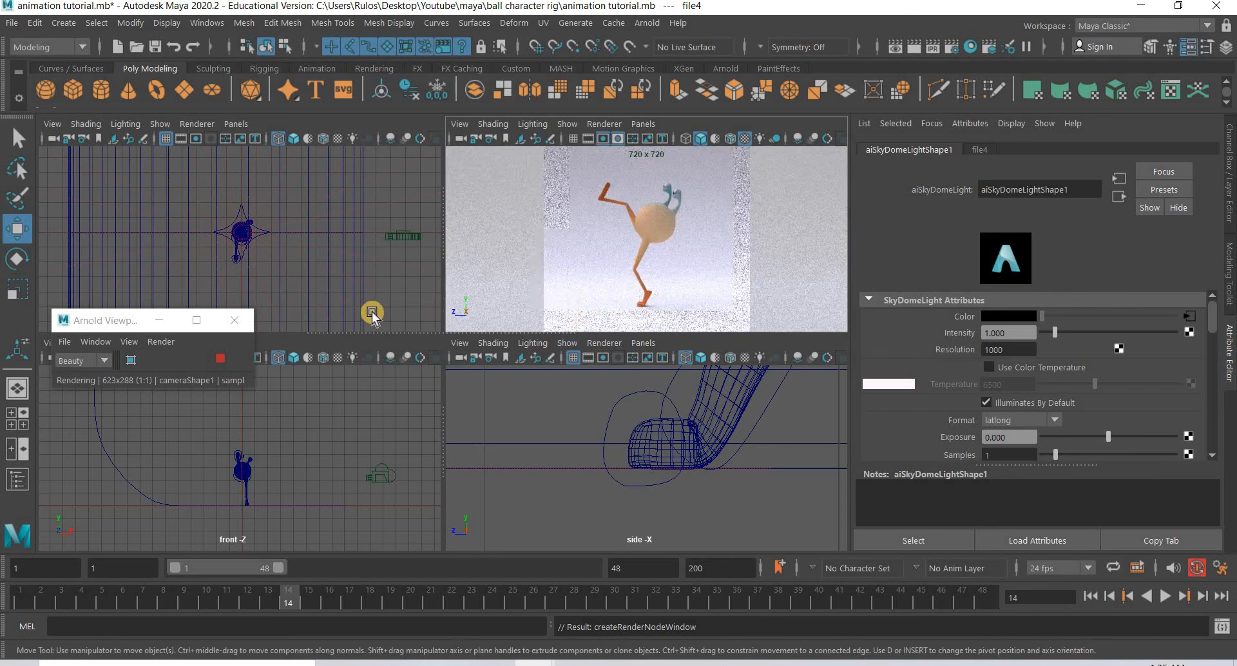
Select the backdrop plane, the camera and the skydome light, and group them together
{"action": "left_click", "coordinate": [337, 274]}
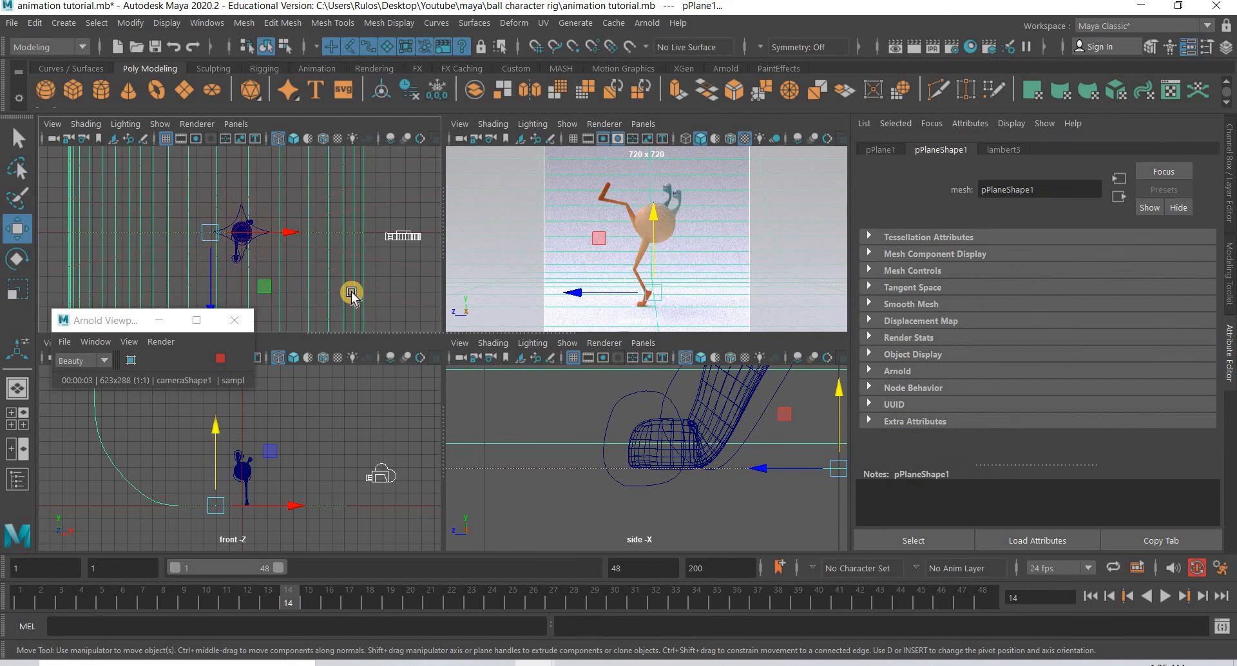
{"action": "left_click", "coordinate": [399, 266]}
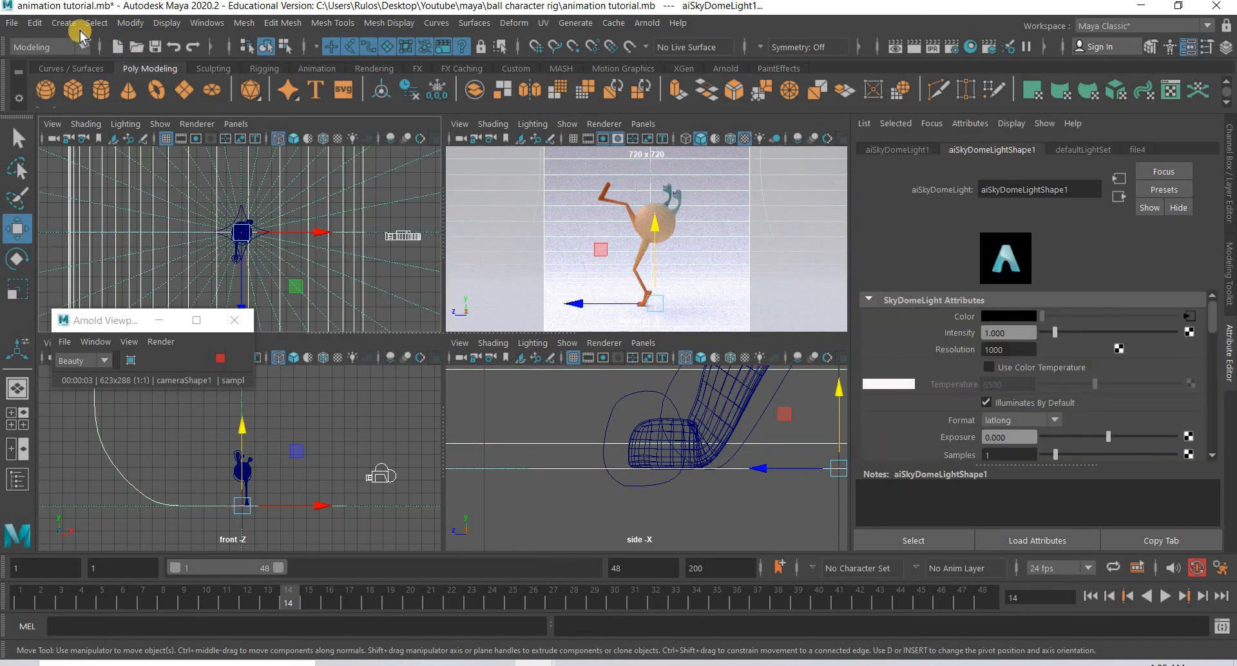
{"action": "left_click", "coordinate": [34, 23]}
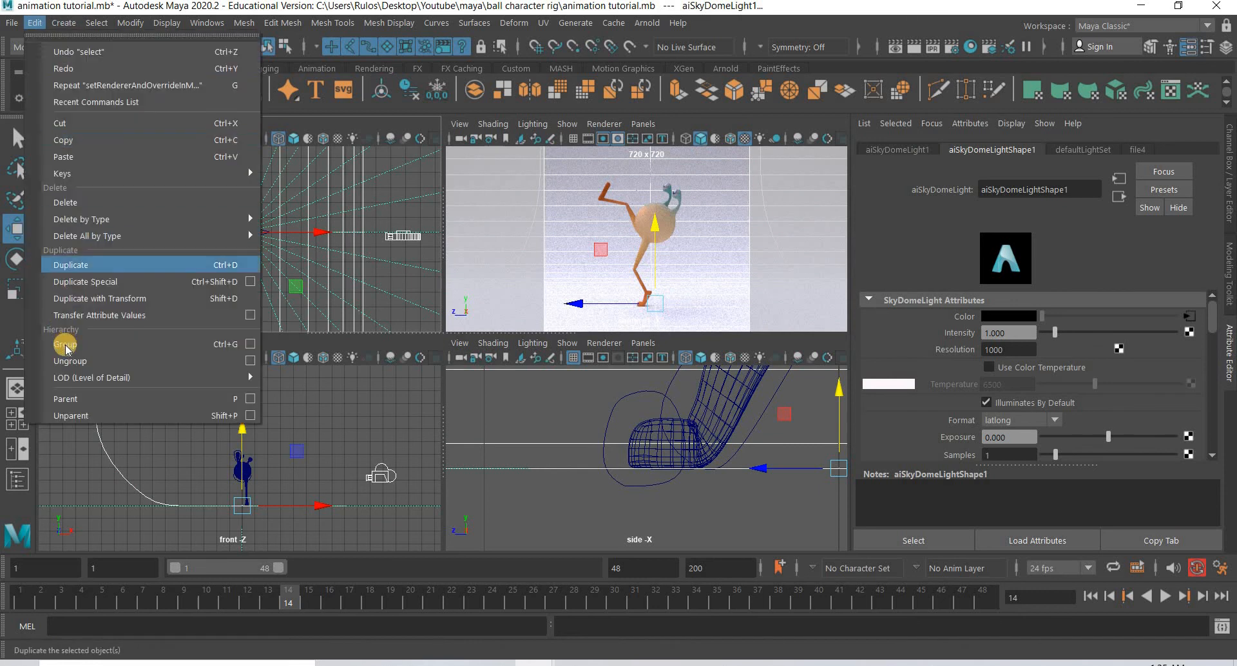
{"action": "left_click", "coordinate": [122, 345]}
Rotate the new group to about -39.732 degrees in Y and check the Arnold preview on frames 9 and 18
{"action": "left_click", "coordinate": [17, 258]}
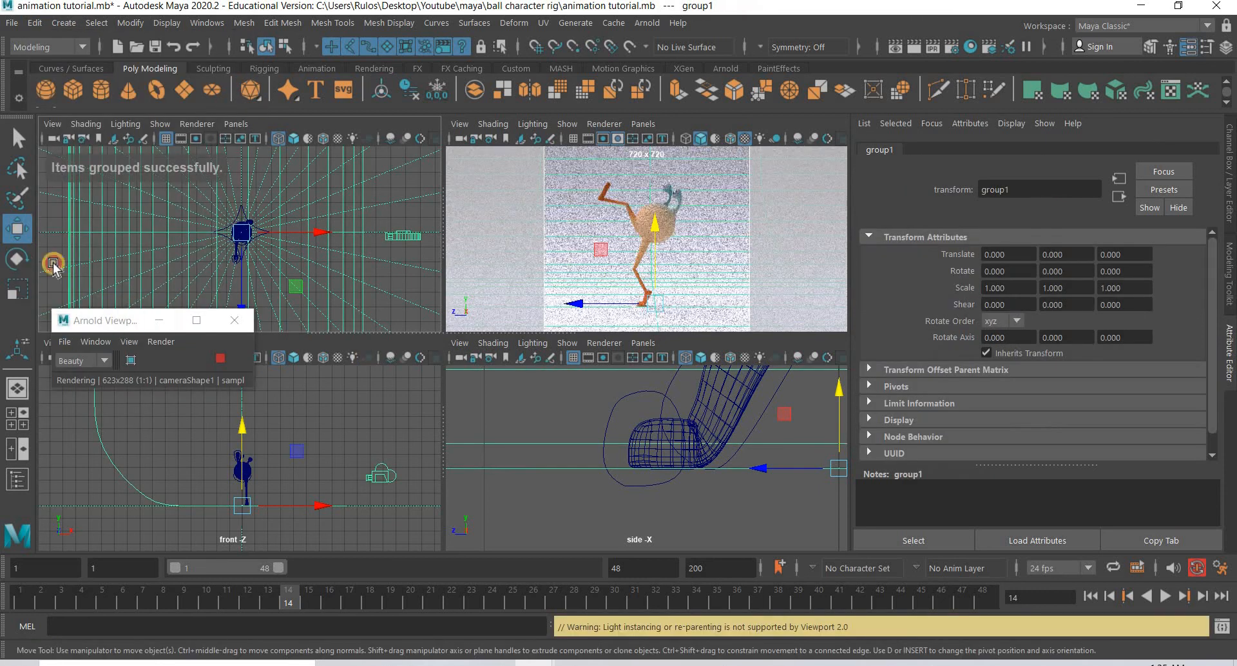
{"action": "left_click_drag", "start_coordinate": [314, 226], "coordinate": [305, 245]}
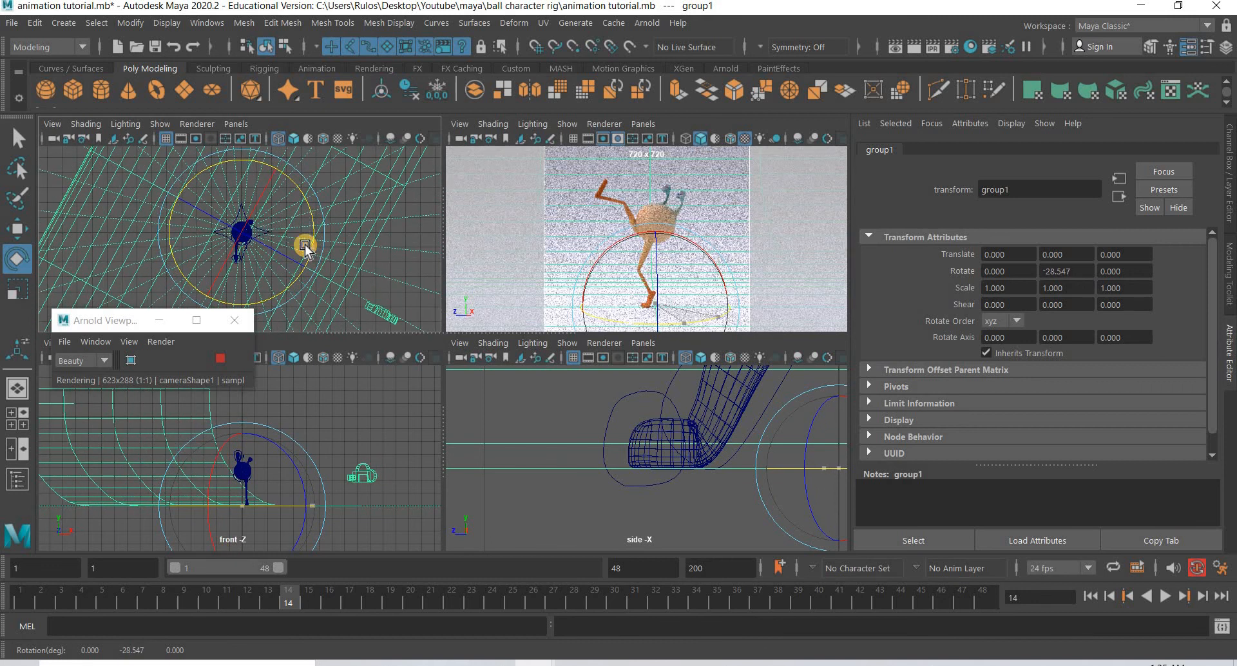
{"action": "left_click_drag", "start_coordinate": [314, 211], "coordinate": [419, 231]}
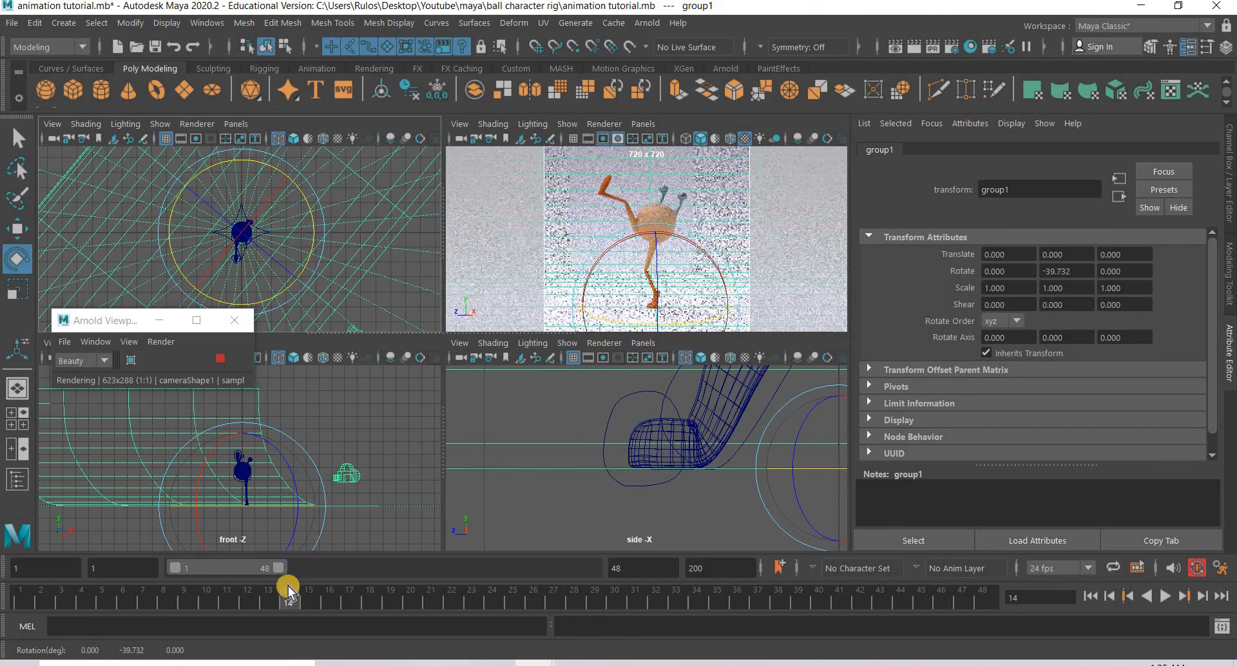
{"action": "left_click", "coordinate": [177, 596]}
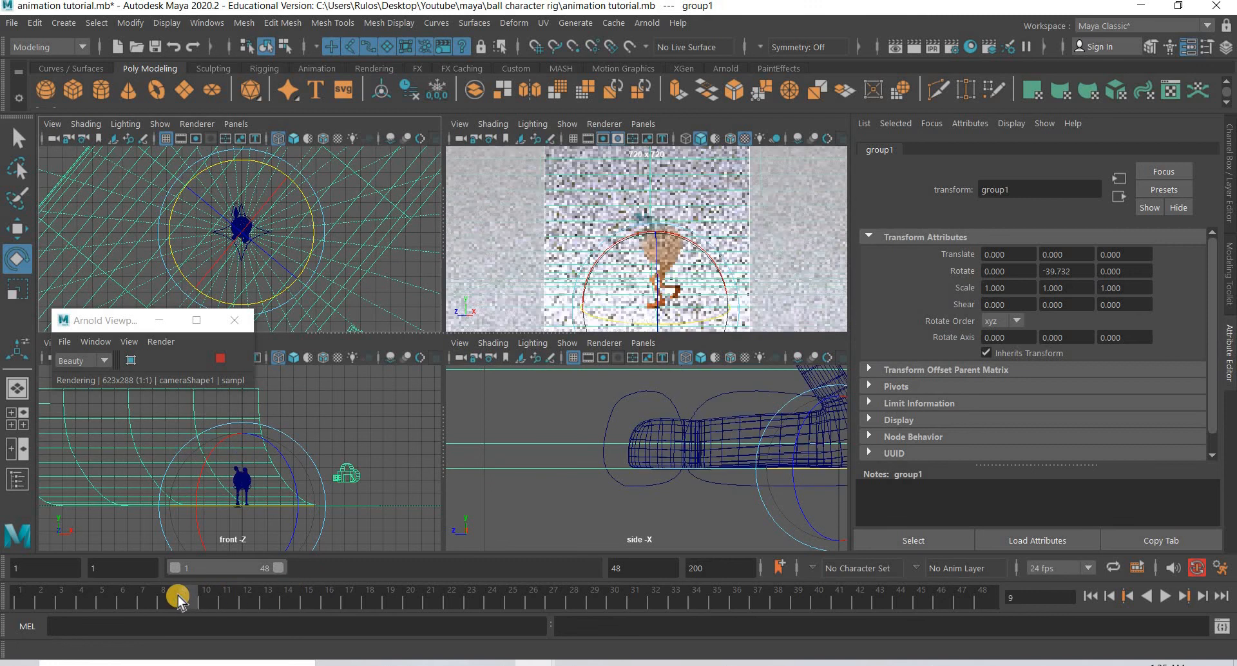
{"action": "left_click", "coordinate": [368, 597]}
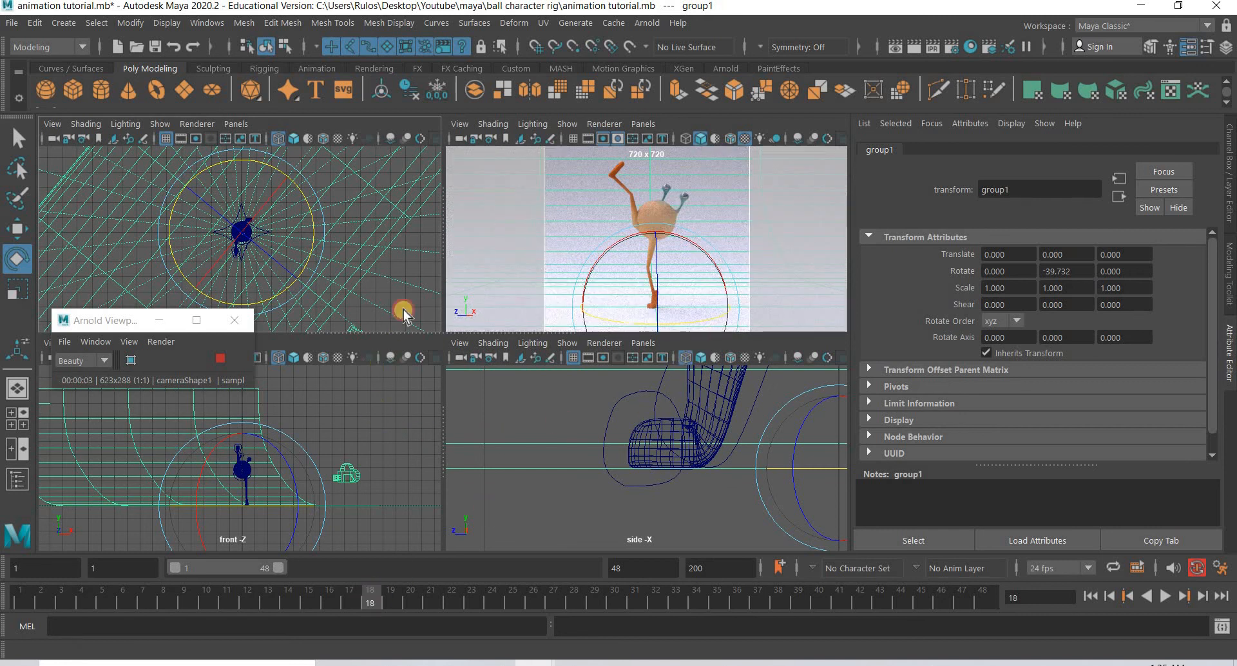
Rotate only the skydome light to about 64.369 degrees in Y and check the lighting on frames 4 and 29
{"action": "left_click", "coordinate": [404, 283]}
{"action": "left_click", "coordinate": [335, 188]}
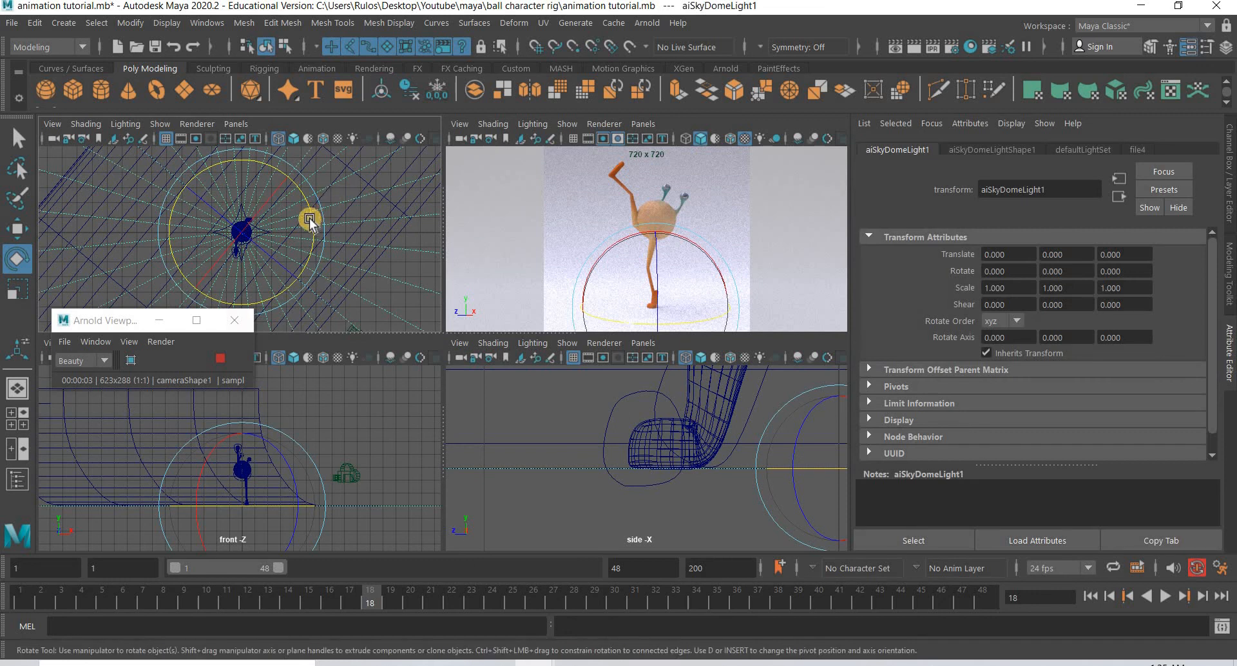
{"action": "left_click_drag", "start_coordinate": [327, 137], "coordinate": [312, 171]}
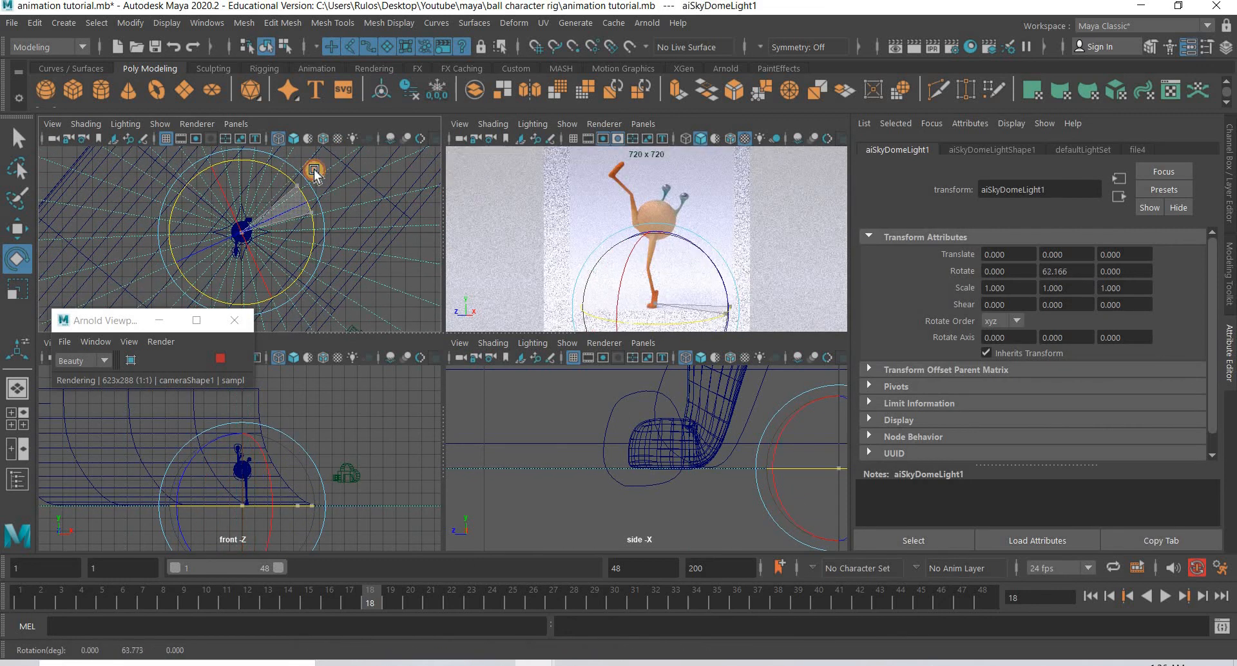
{"action": "left_click", "coordinate": [81, 594]}
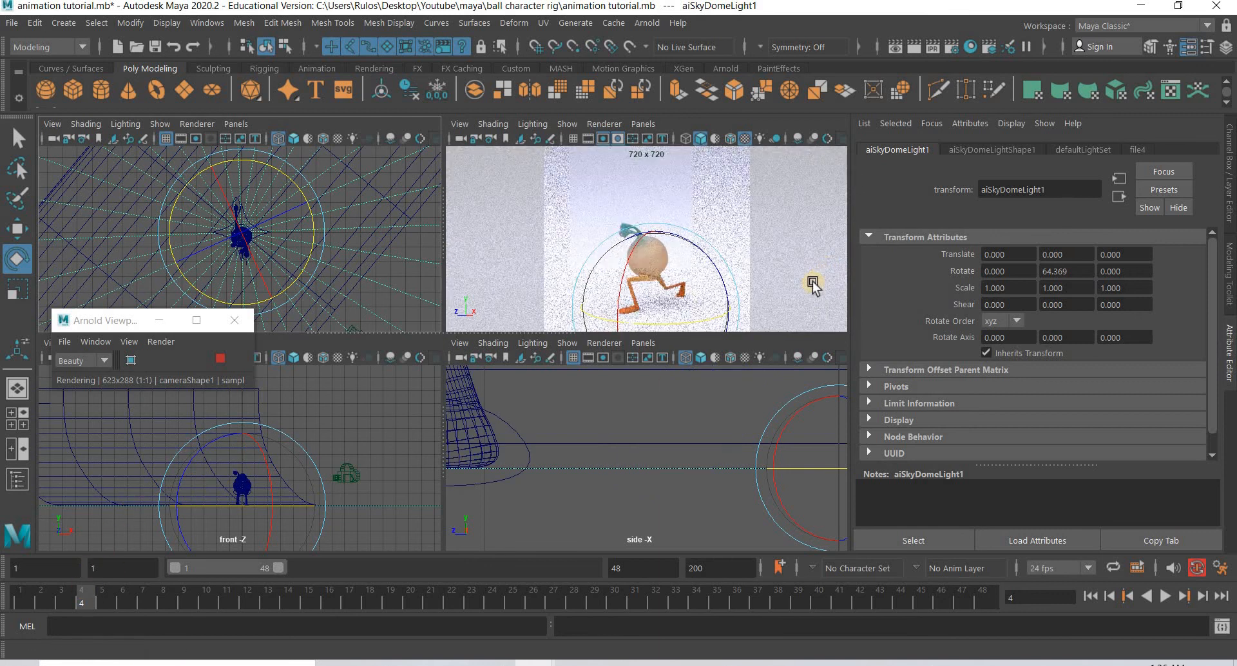
{"action": "left_click", "coordinate": [593, 604]}
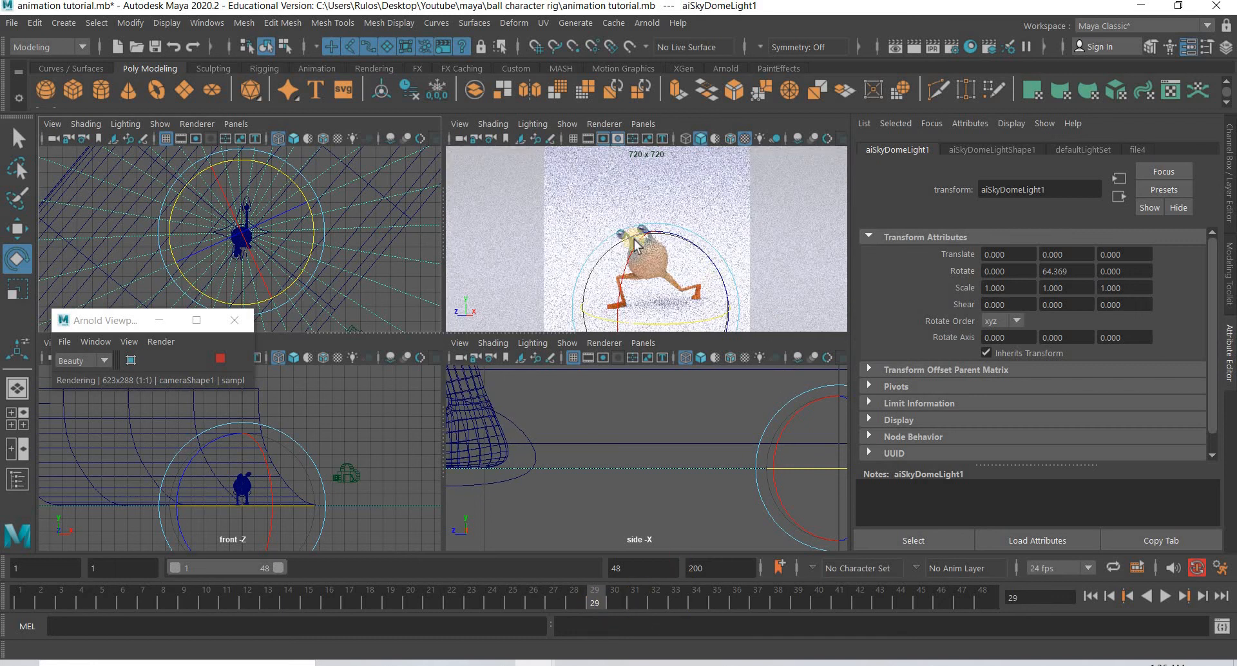
Switch to the Rendering menu set, look over the render commands, and return the timeline to frame 1
{"action": "left_click", "coordinate": [72, 49]}
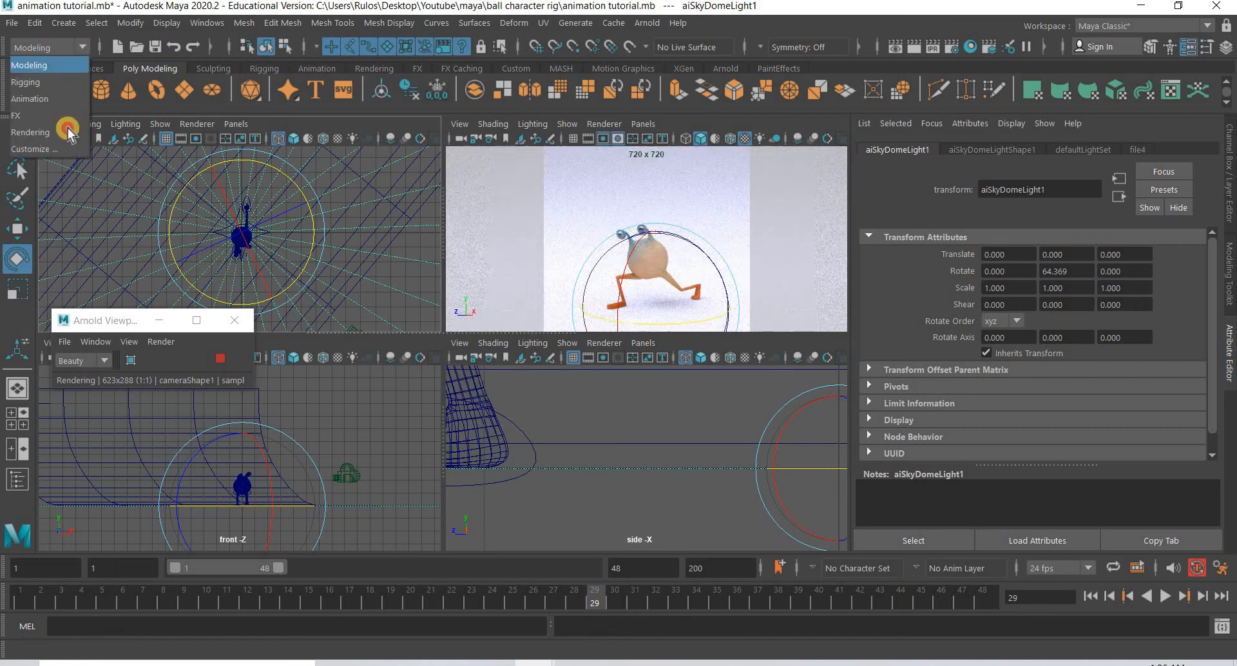
{"action": "left_click", "coordinate": [69, 132]}
{"action": "left_click", "coordinate": [364, 23]}
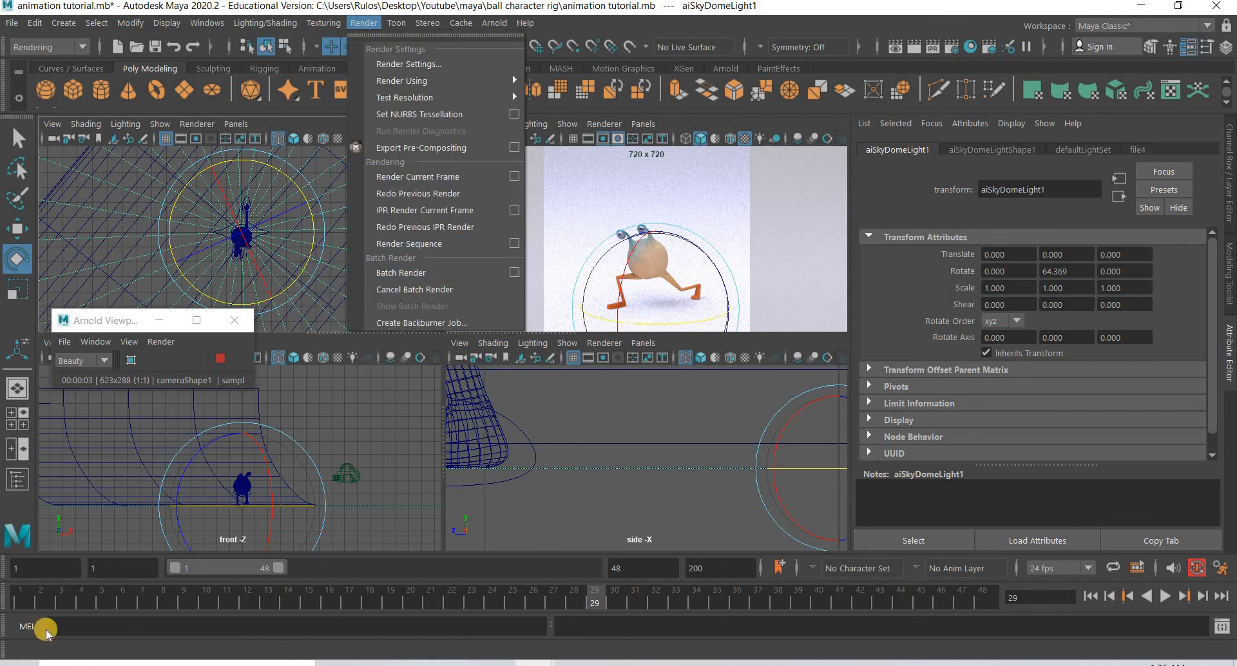
{"action": "left_click", "coordinate": [1090, 597]}
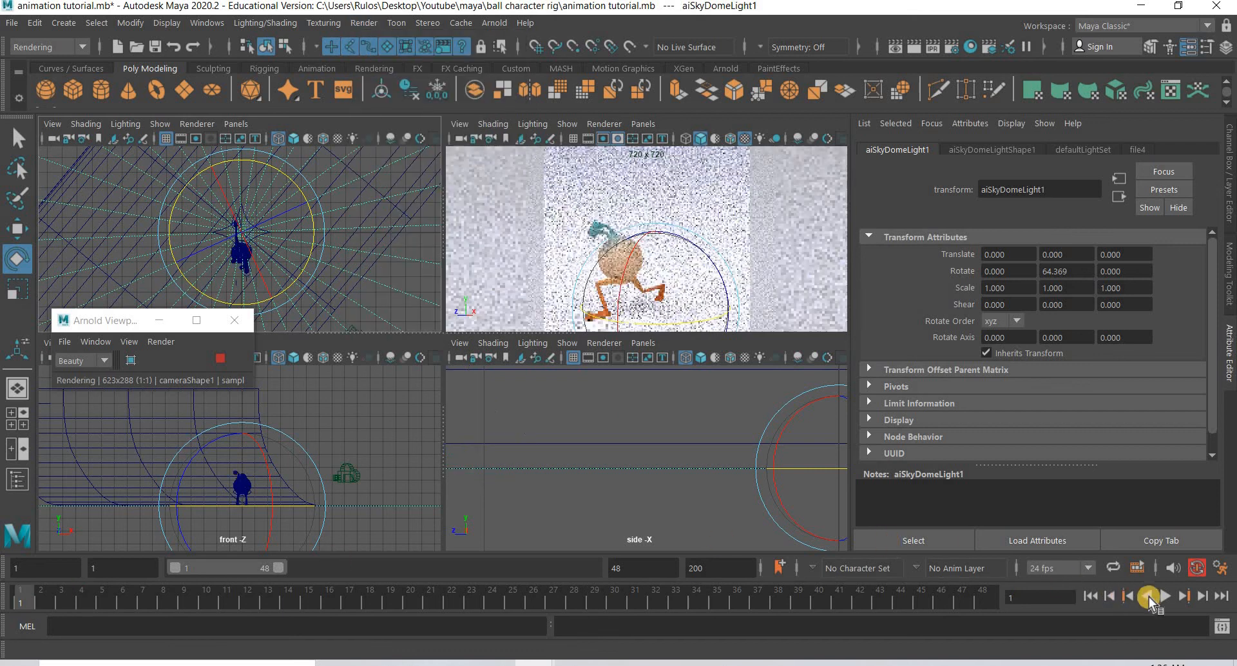
Stop the Arnold viewport render, enlarge the camera view and close the Arnold render options window
{"action": "left_click", "coordinate": [220, 358]}
{"action": "key", "text": "space"}
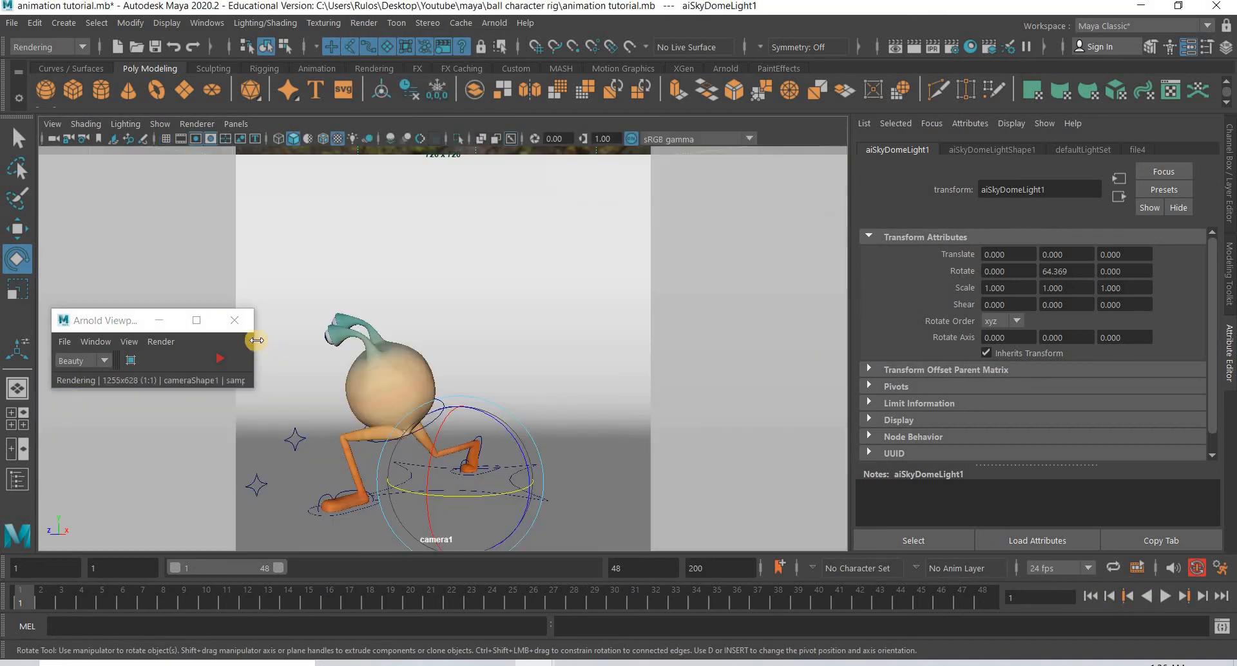
{"action": "left_click", "coordinate": [241, 325]}
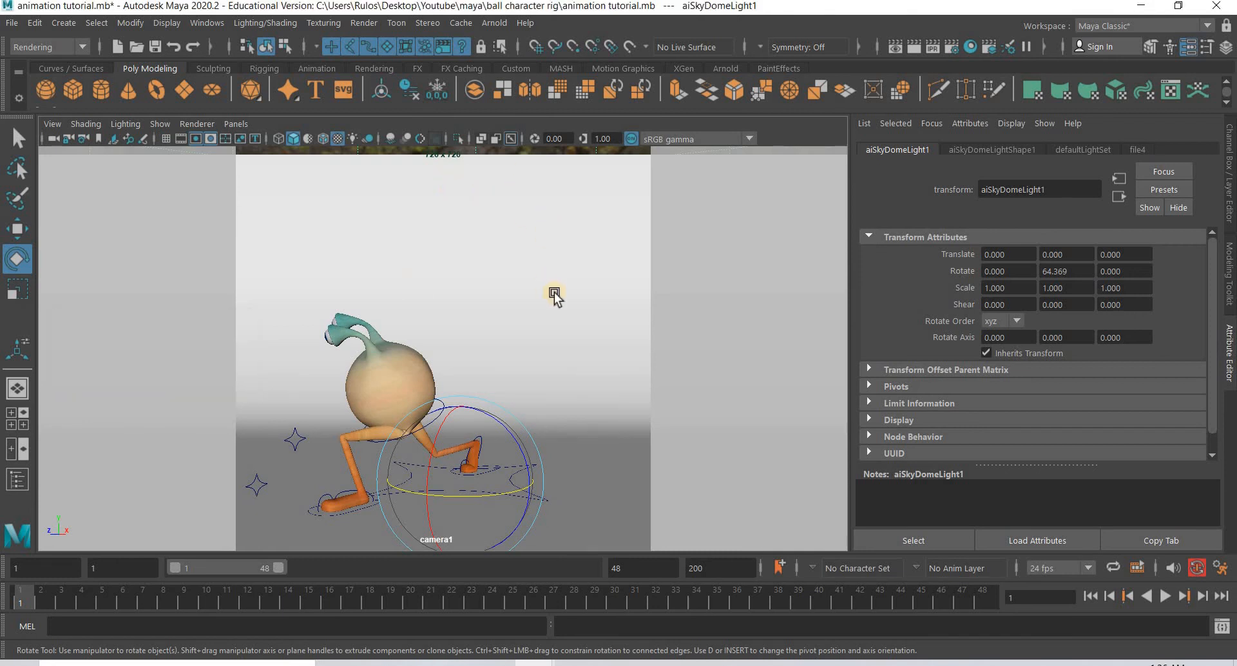
Scale the backdrop plane to about 15.310 in Y to cover the top of the camera frame, and play the animation to check it
{"action": "left_click", "coordinate": [509, 306]}
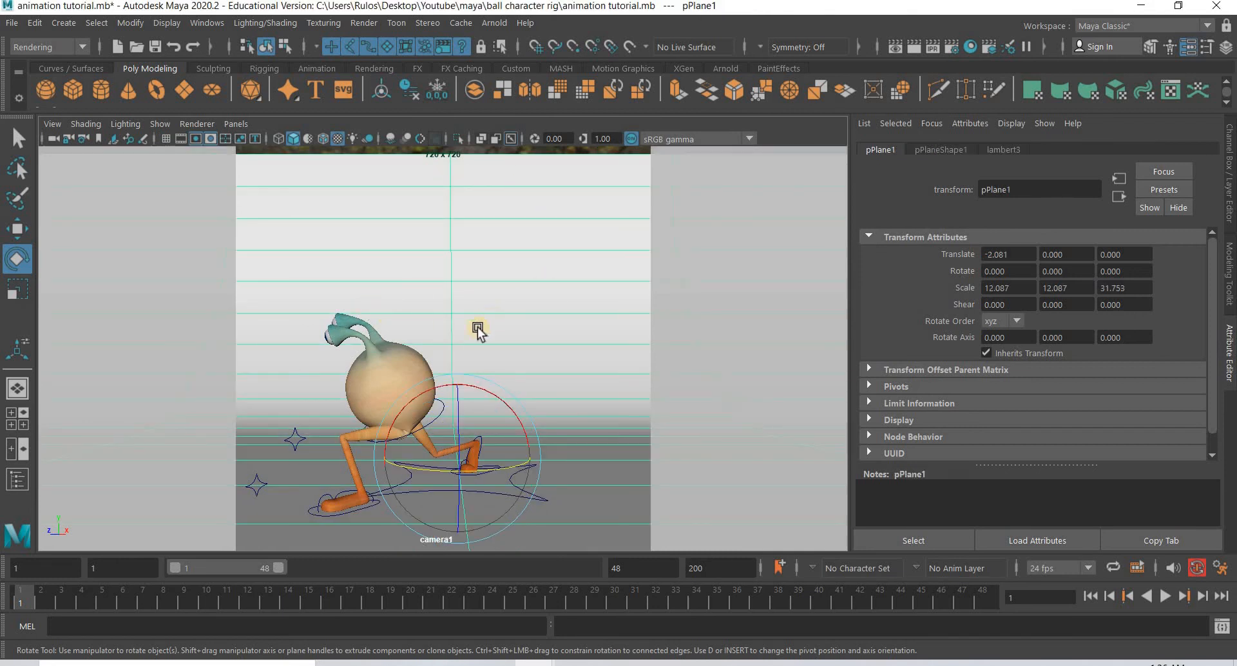
{"action": "key", "text": "space"}
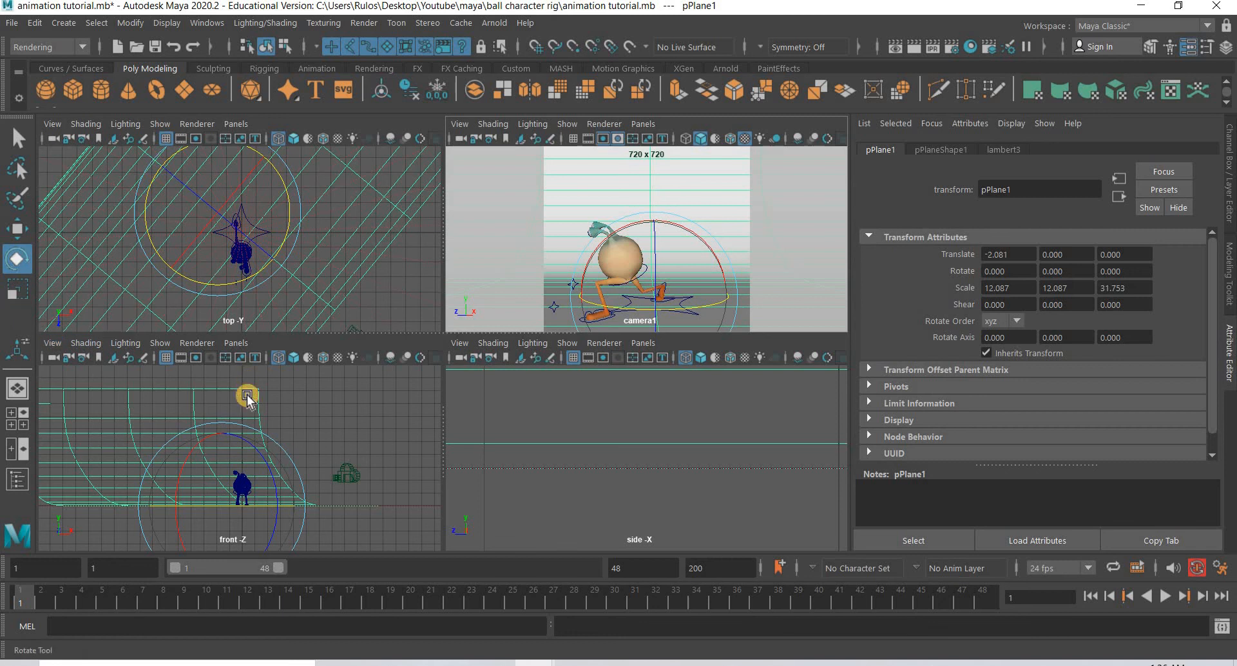
{"action": "key", "text": "r"}
{"action": "left_click_drag", "start_coordinate": [219, 433], "coordinate": [221, 416]}
{"action": "left_click", "coordinate": [652, 270]}
{"action": "key", "text": "space"}
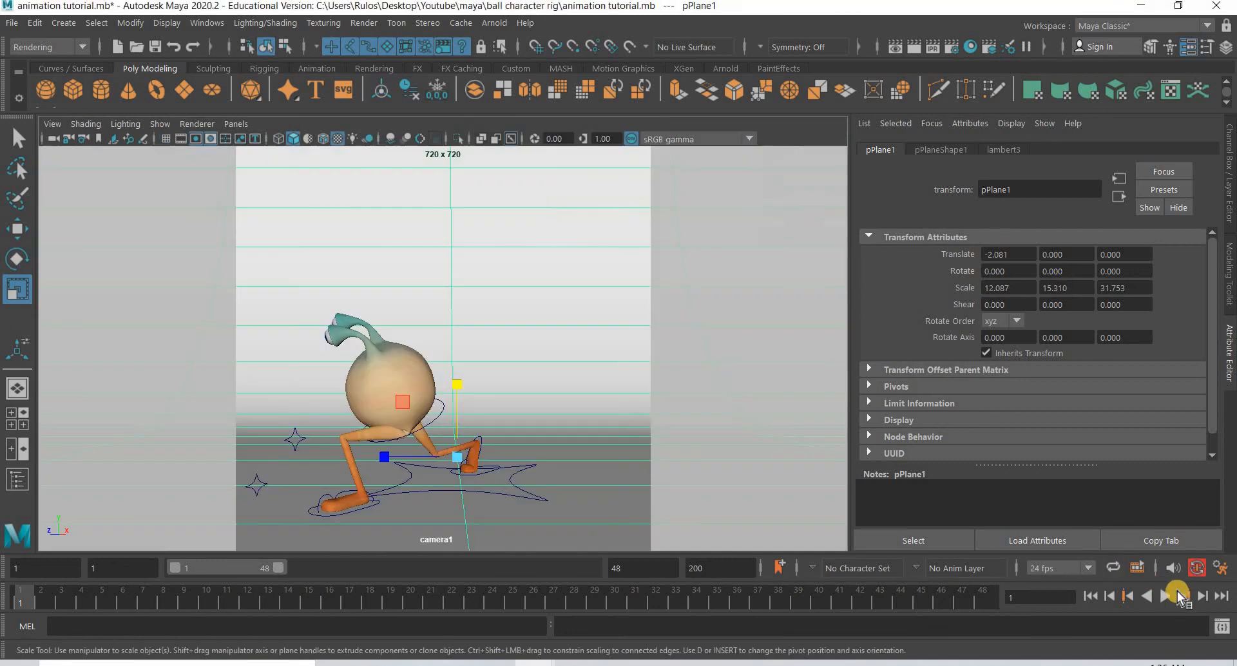
{"action": "left_click", "coordinate": [1166, 596]}
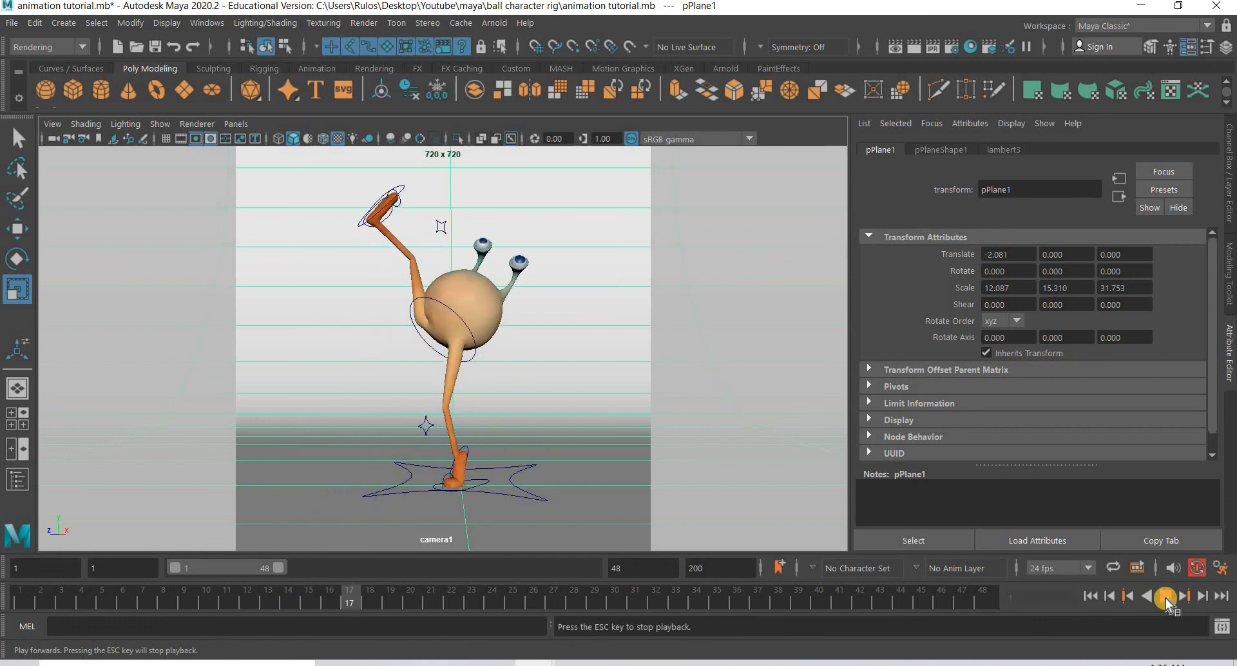